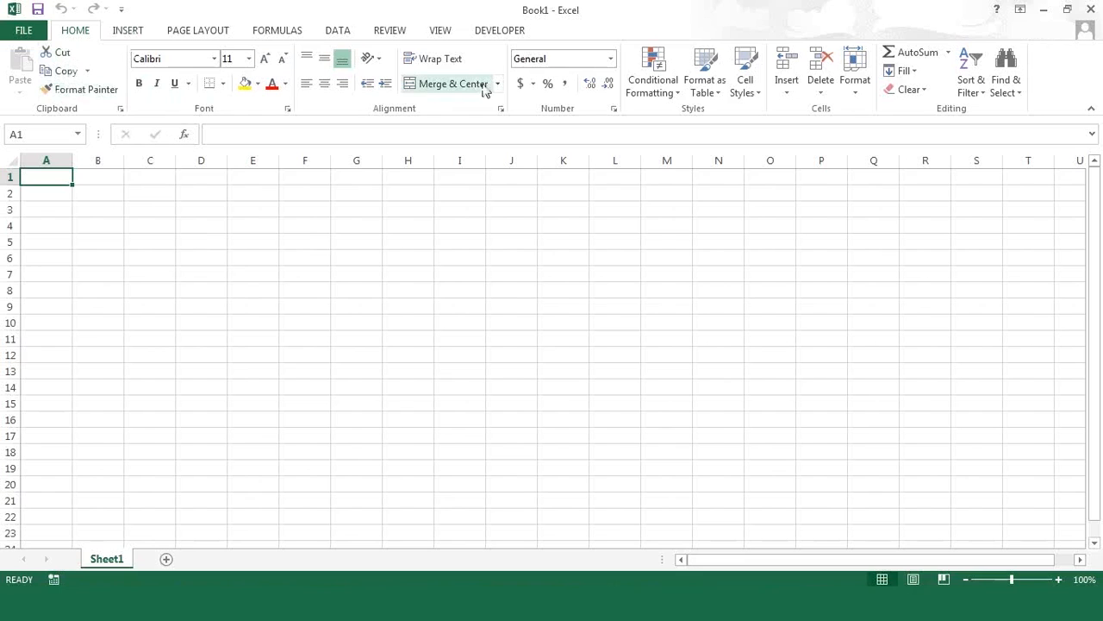
{"action": "left_click", "coordinate": [120, 32]}
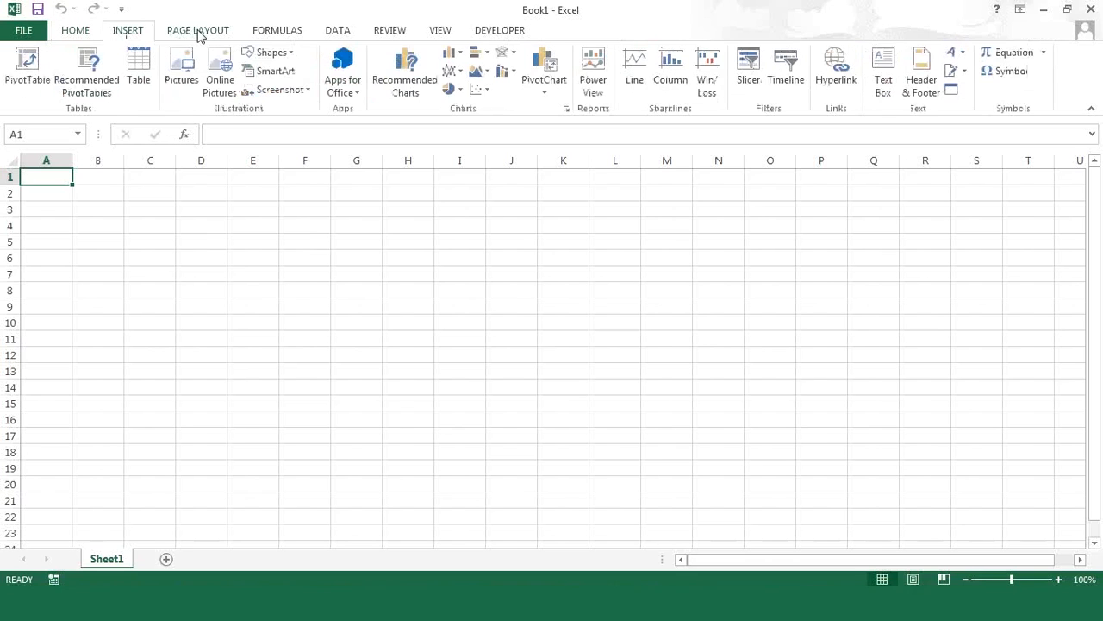
{"action": "left_click", "coordinate": [199, 33]}
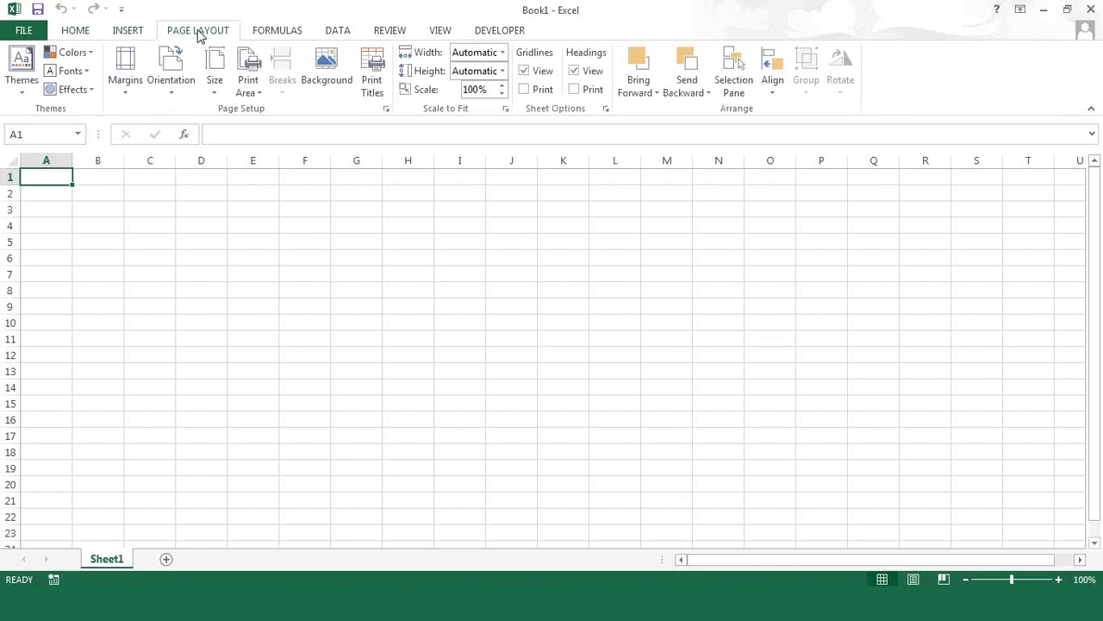
{"action": "left_click", "coordinate": [263, 39]}
{"action": "left_click", "coordinate": [338, 39]}
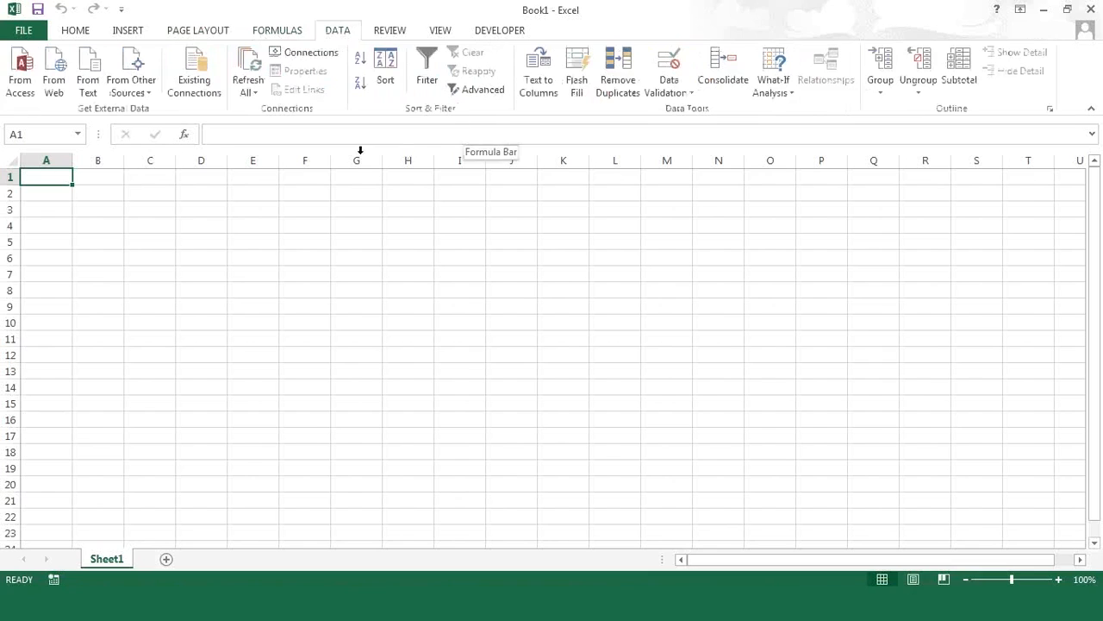
{"action": "left_click", "coordinate": [74, 31]}
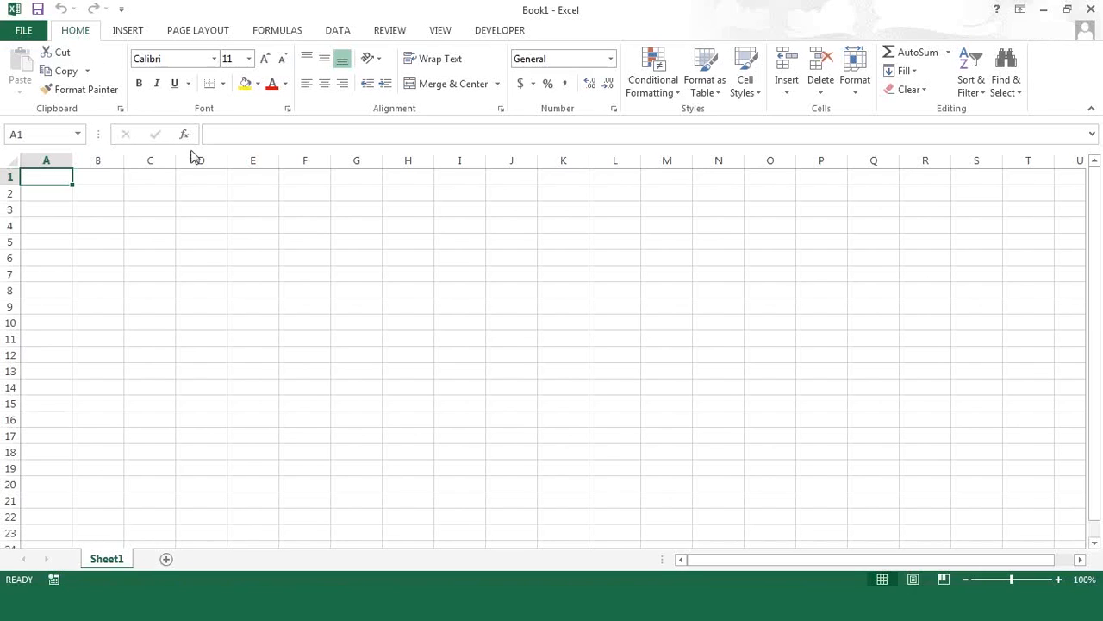
- Customize the ribbon to hide the Formulas, Data, Review and Developer tabs
{"action": "left_click", "coordinate": [31, 36]}
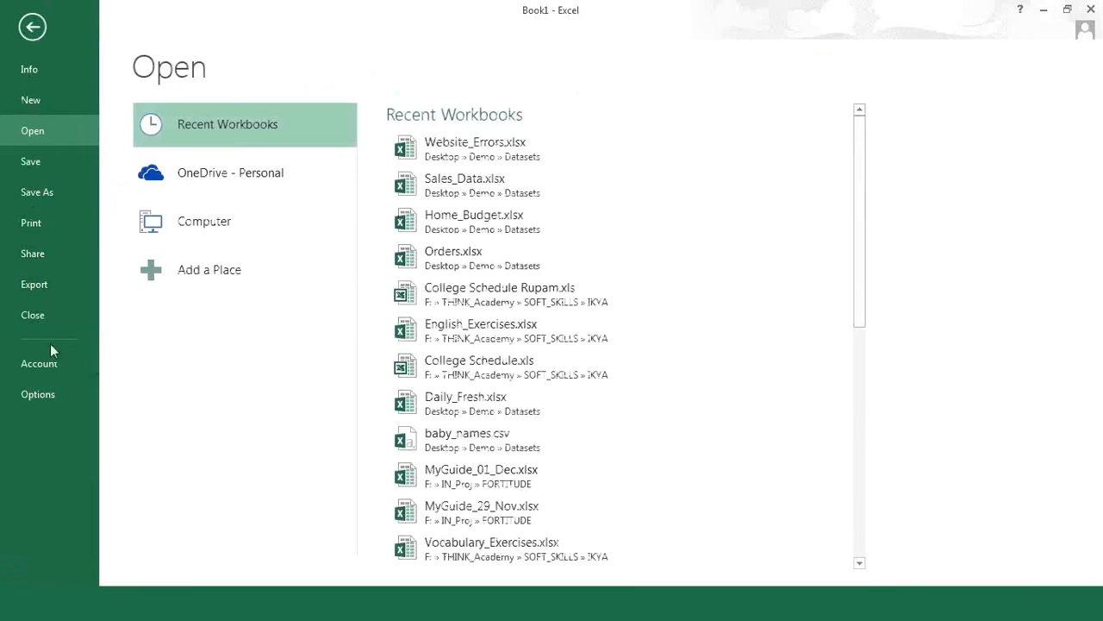
{"action": "left_click", "coordinate": [39, 394]}
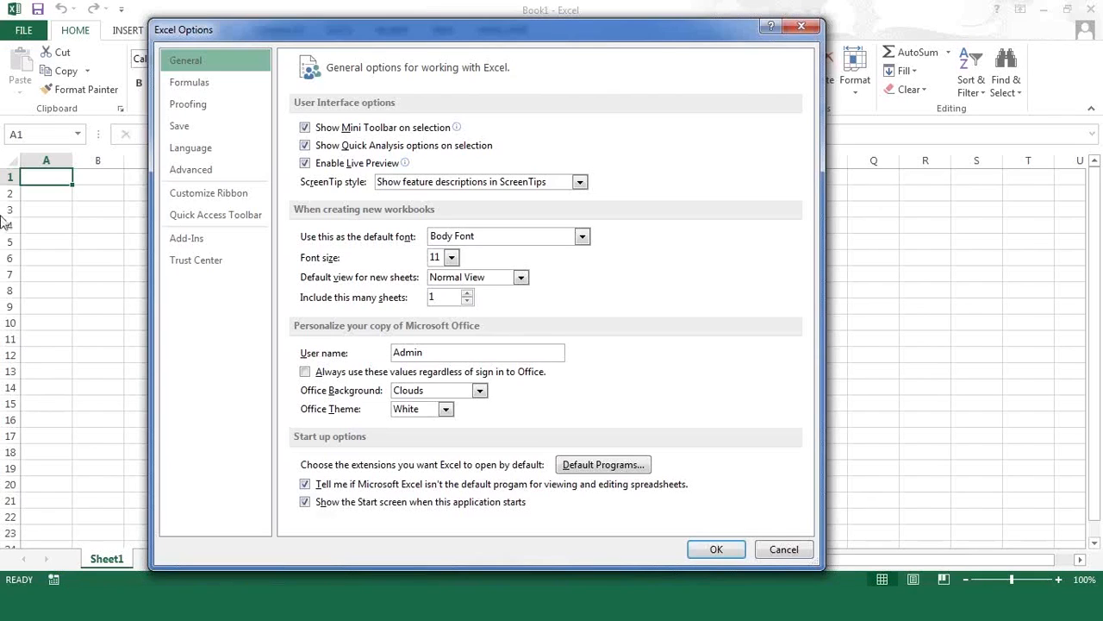
{"action": "left_click", "coordinate": [230, 195]}
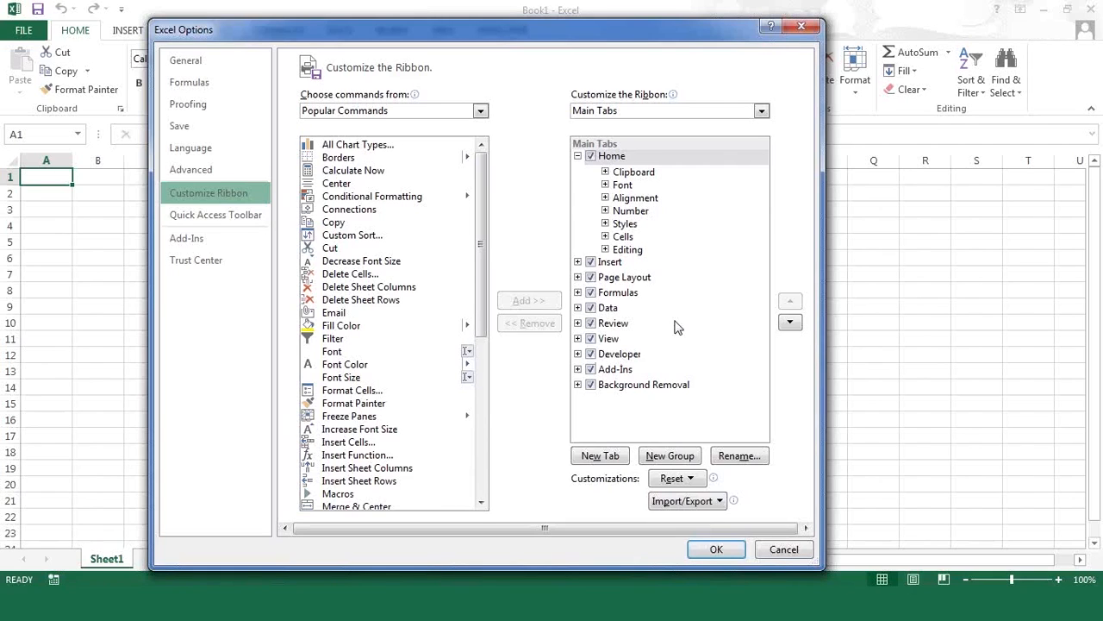
{"action": "left_click", "coordinate": [590, 292]}
{"action": "left_click", "coordinate": [591, 312]}
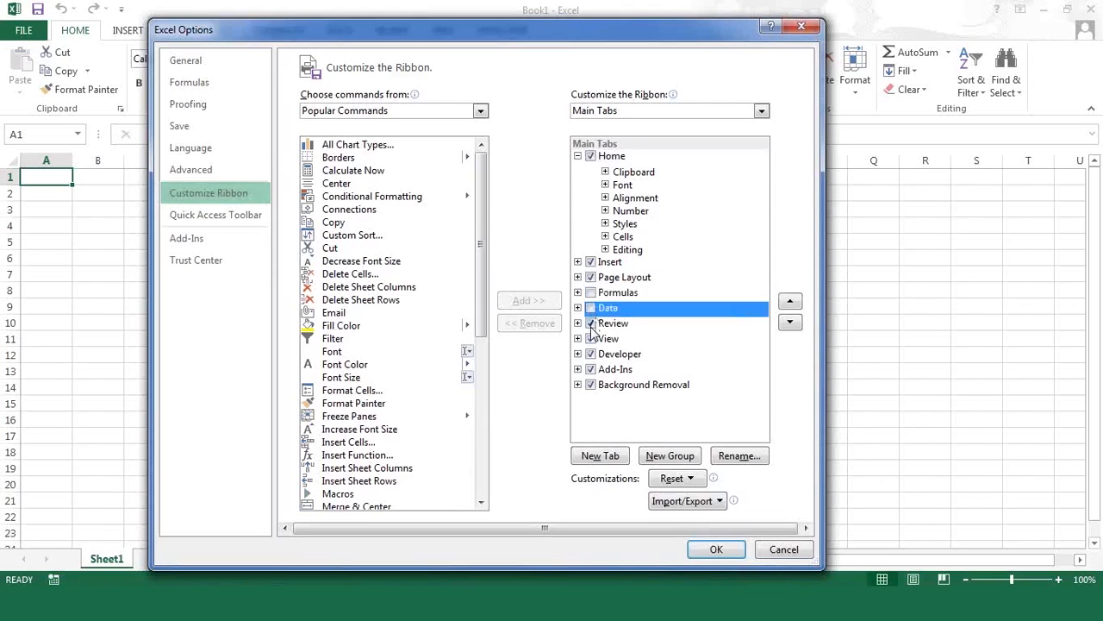
{"action": "left_click", "coordinate": [590, 324]}
{"action": "left_click", "coordinate": [591, 354]}
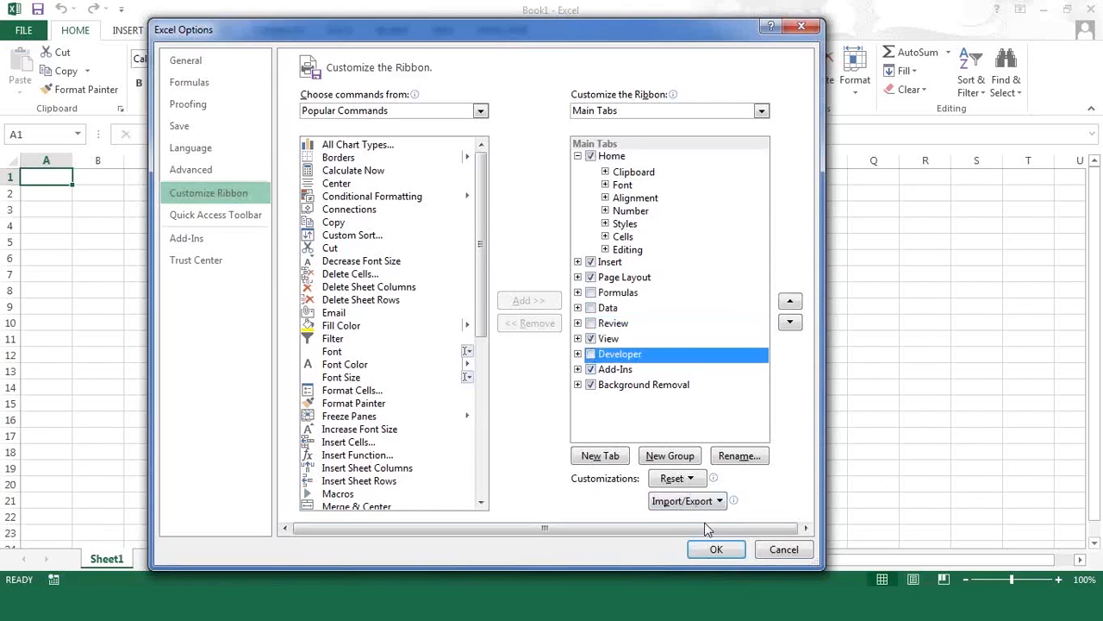
{"action": "left_click", "coordinate": [714, 552]}
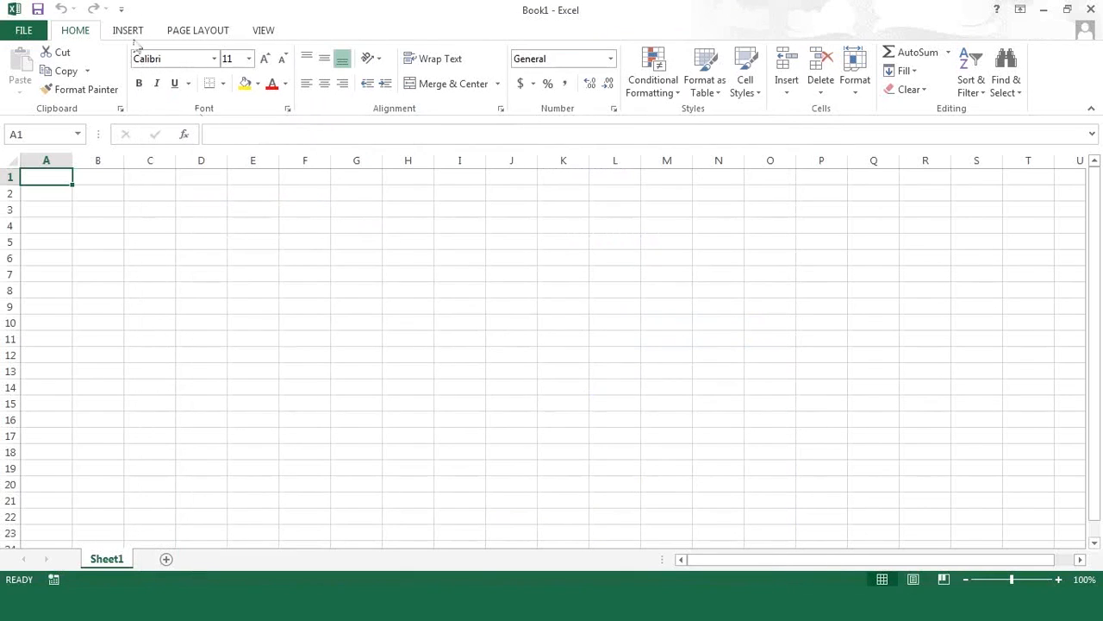
{"action": "left_click", "coordinate": [276, 34]}
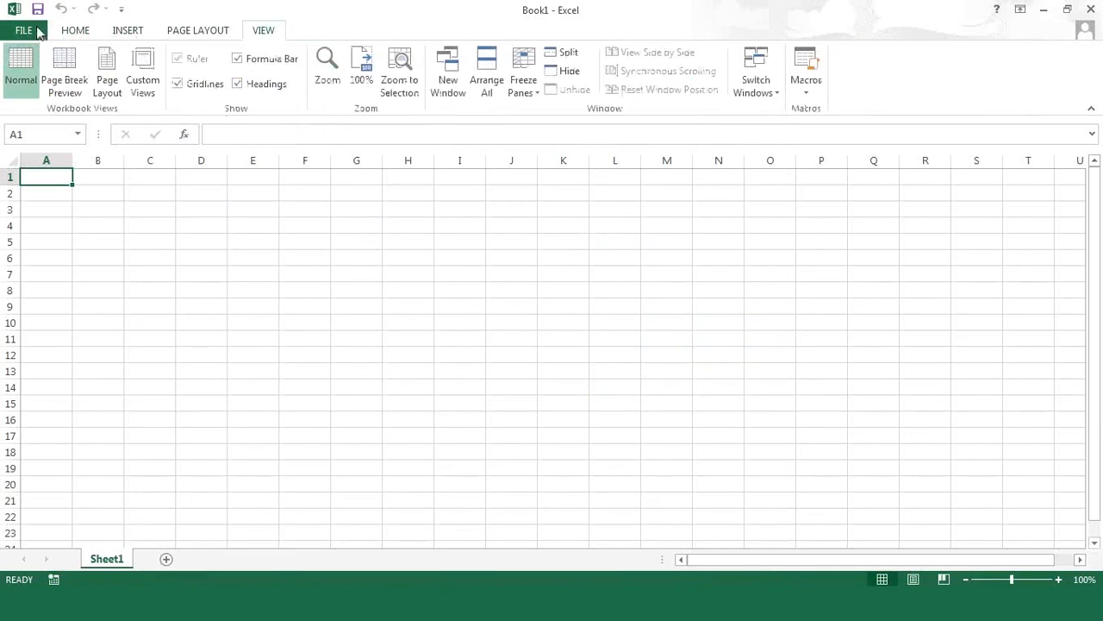
- Restore the Formulas, Data, Review and Developer tabs through the ribbon customization options
{"action": "left_click", "coordinate": [38, 32]}
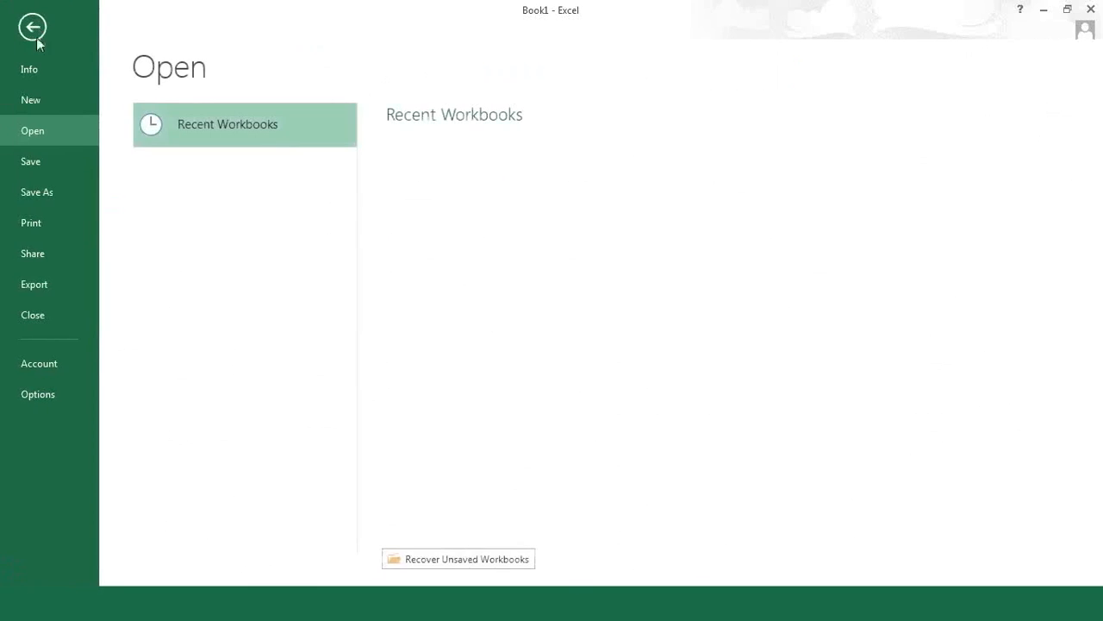
{"action": "left_click", "coordinate": [38, 394]}
{"action": "left_click", "coordinate": [207, 192]}
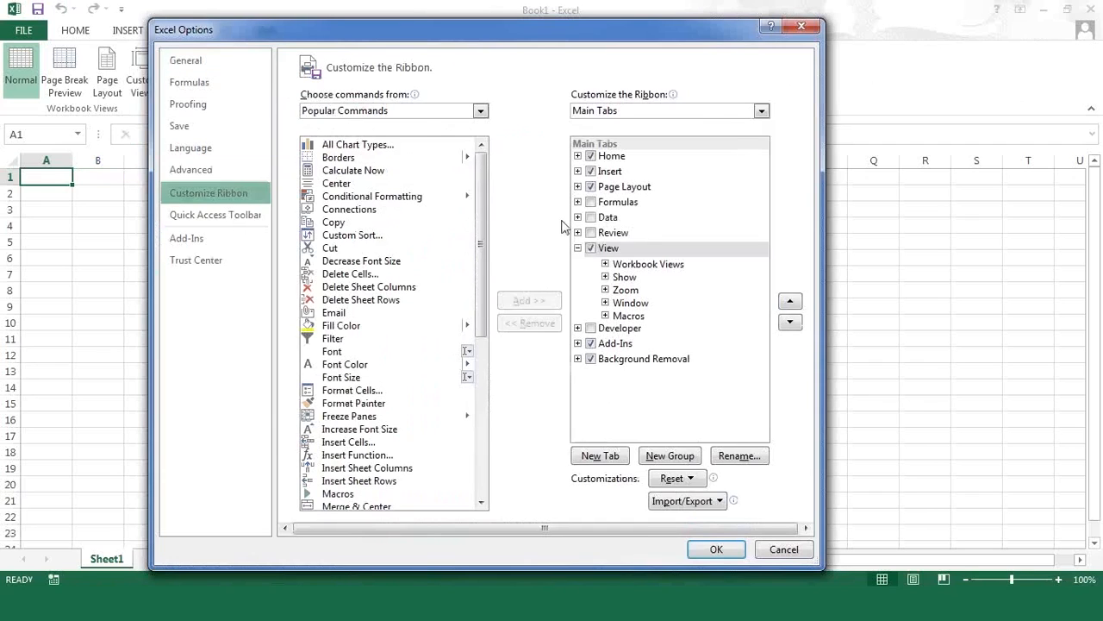
{"action": "left_click", "coordinate": [591, 203]}
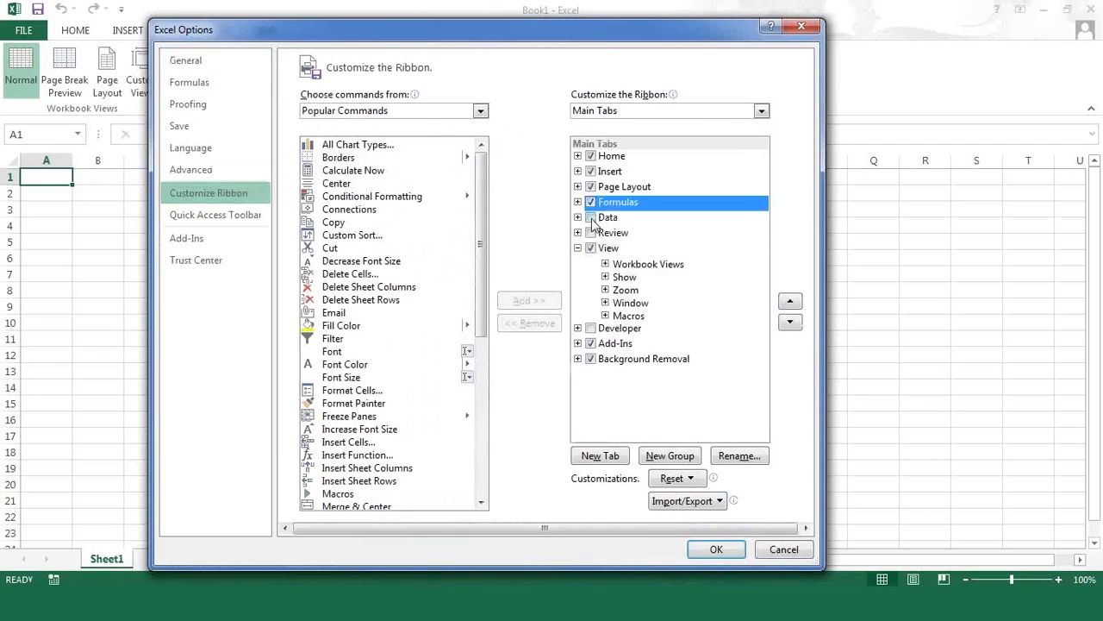
{"action": "left_click", "coordinate": [591, 218]}
{"action": "left_click", "coordinate": [590, 233]}
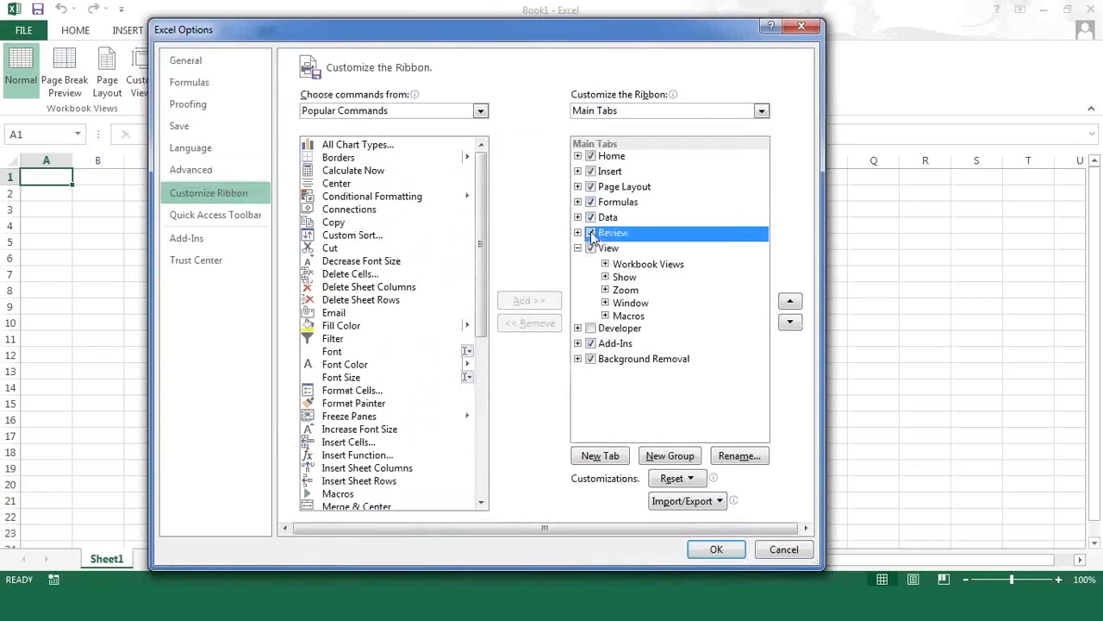
{"action": "left_click", "coordinate": [591, 328]}
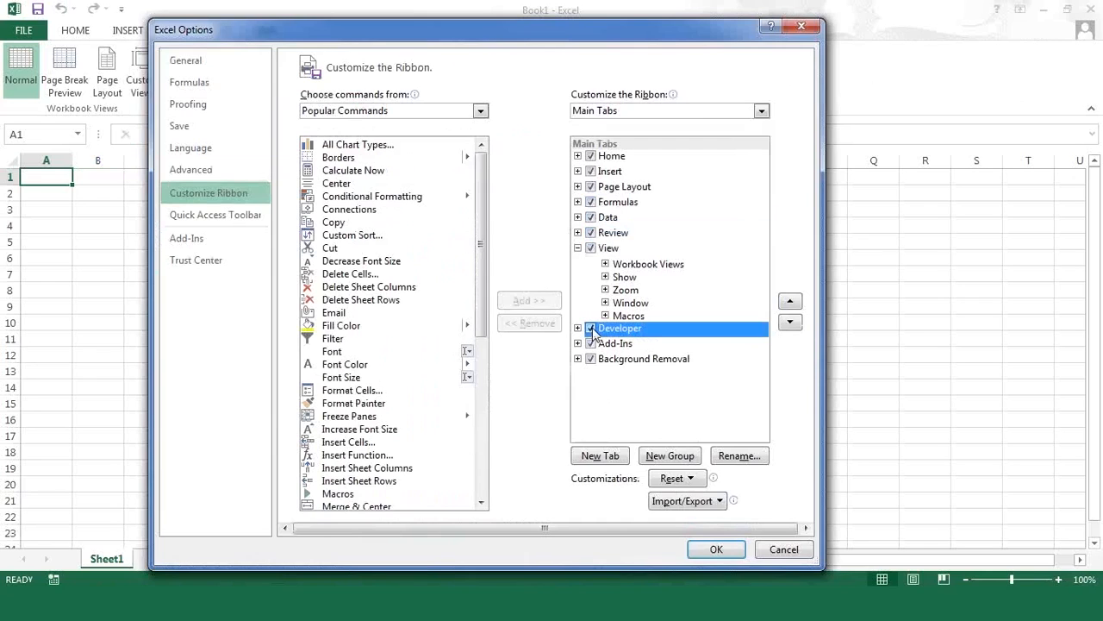
{"action": "left_click", "coordinate": [714, 549]}
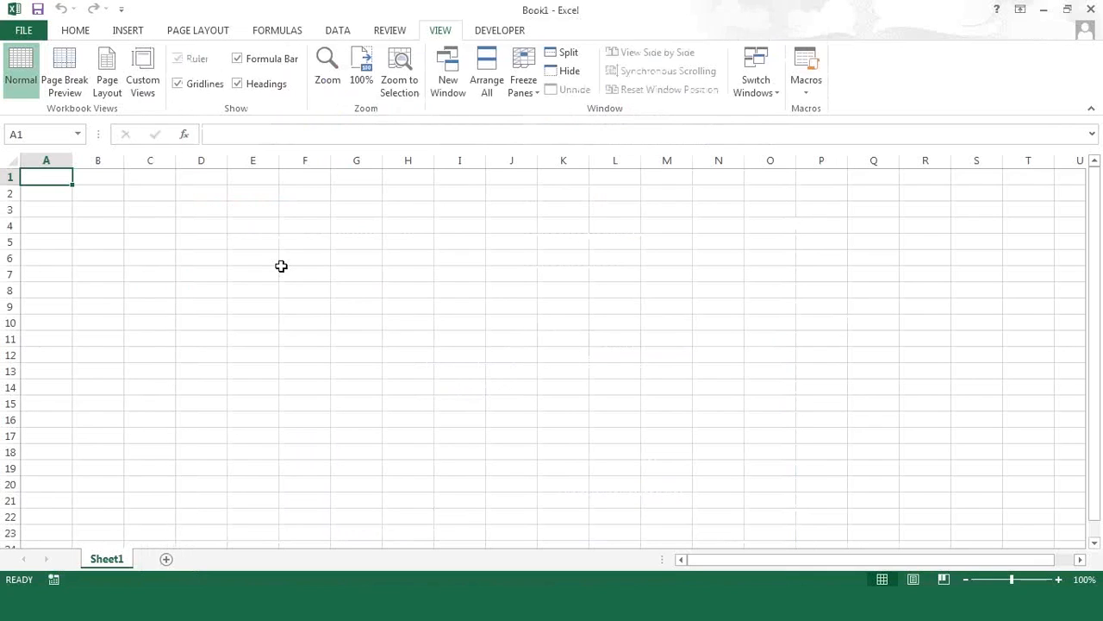
- Add a new custom main tab after View in the ribbon customization options
{"action": "left_click", "coordinate": [26, 31]}
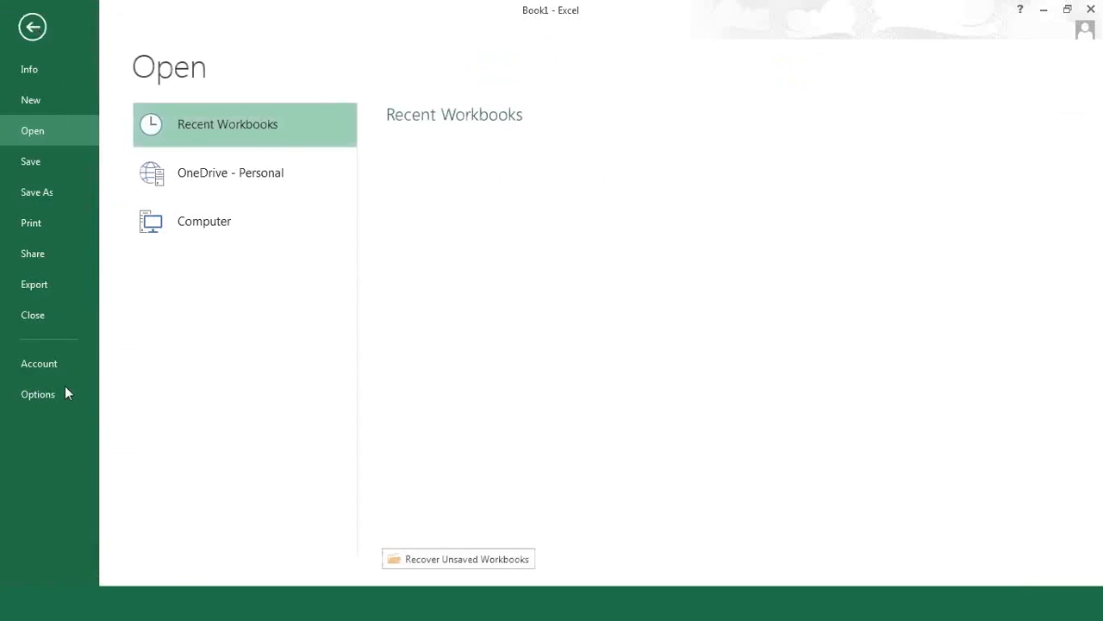
{"action": "left_click", "coordinate": [36, 394]}
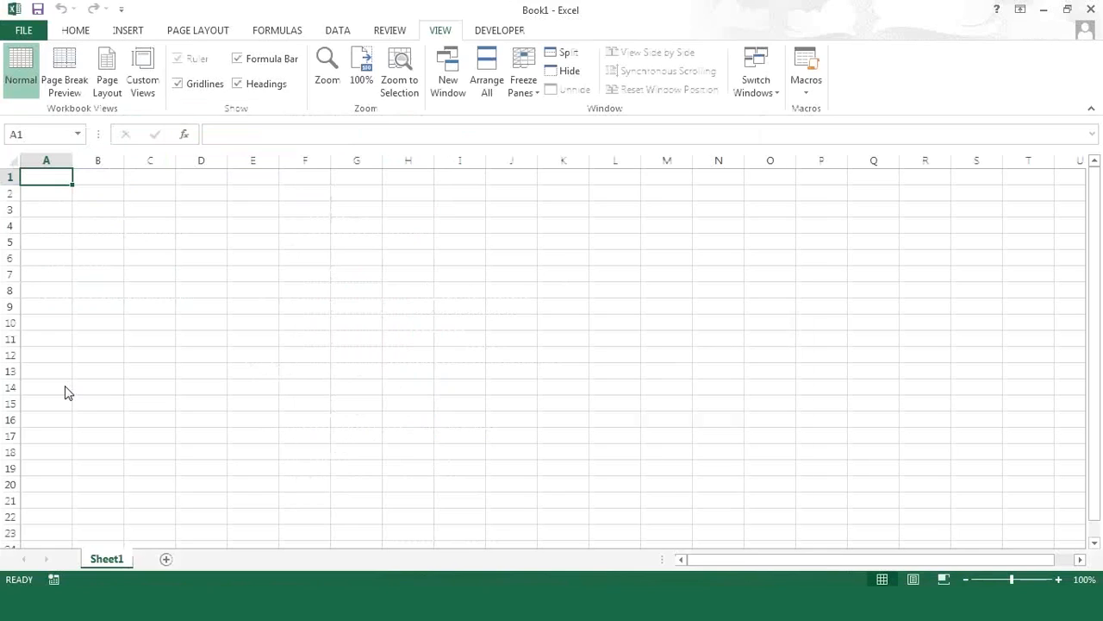
{"action": "left_click", "coordinate": [207, 197]}
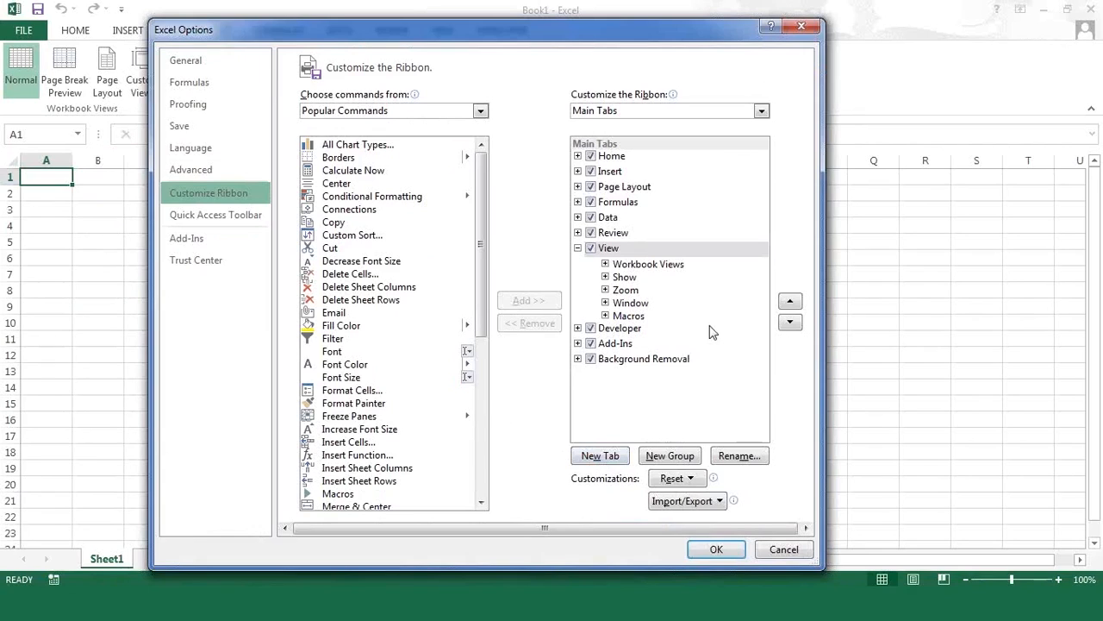
{"action": "left_click", "coordinate": [578, 248]}
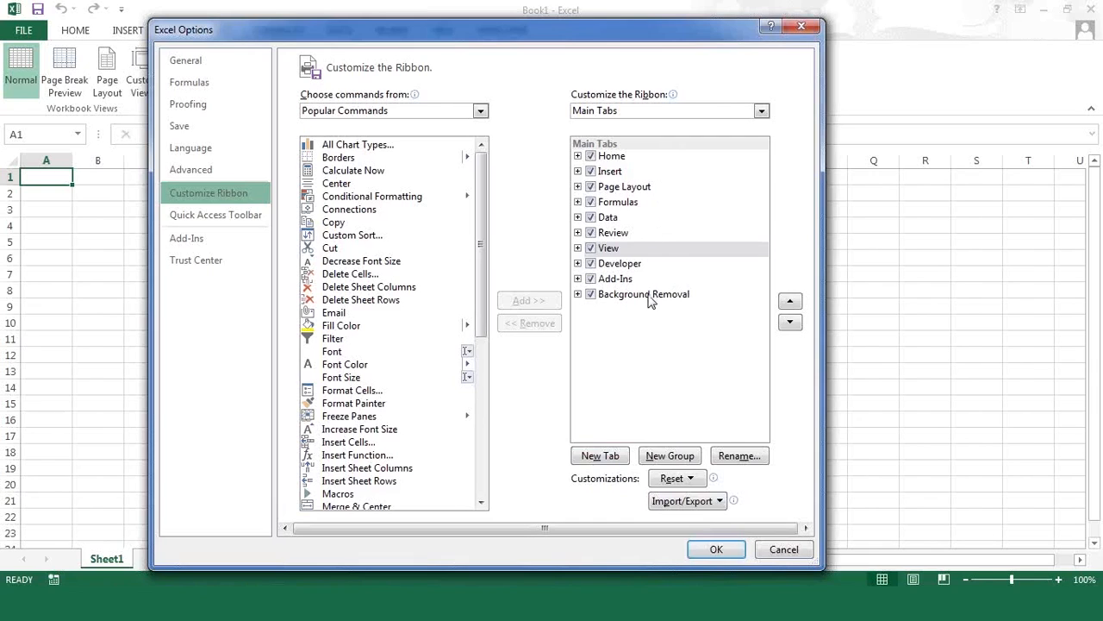
{"action": "left_click", "coordinate": [600, 456]}
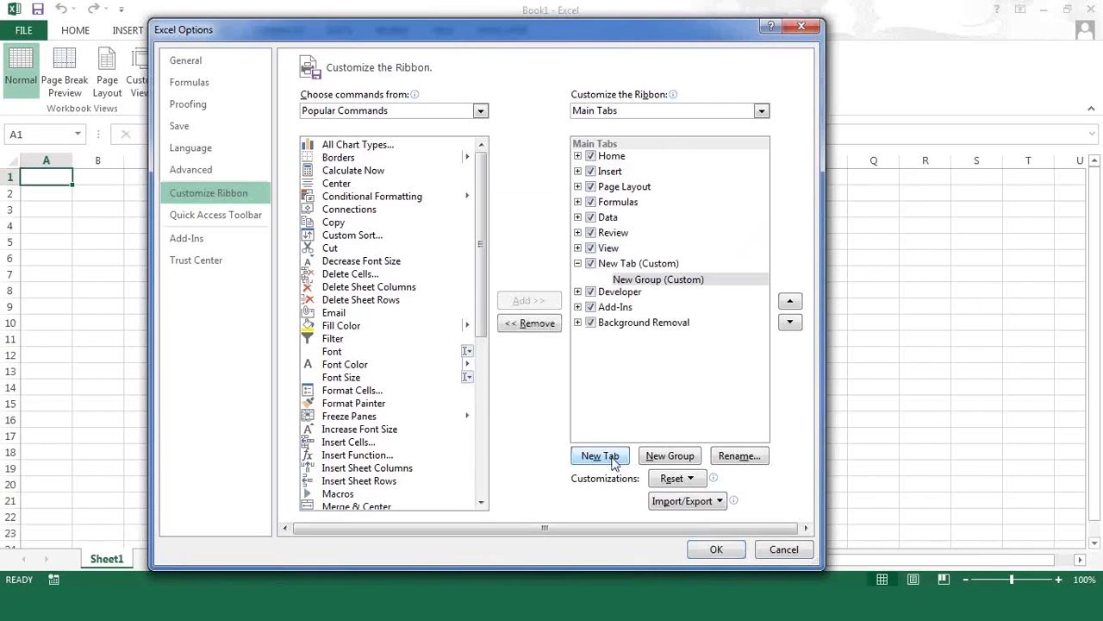
- Rename the new custom tab MY TAB and add a second custom group to it
{"action": "left_click", "coordinate": [618, 269]}
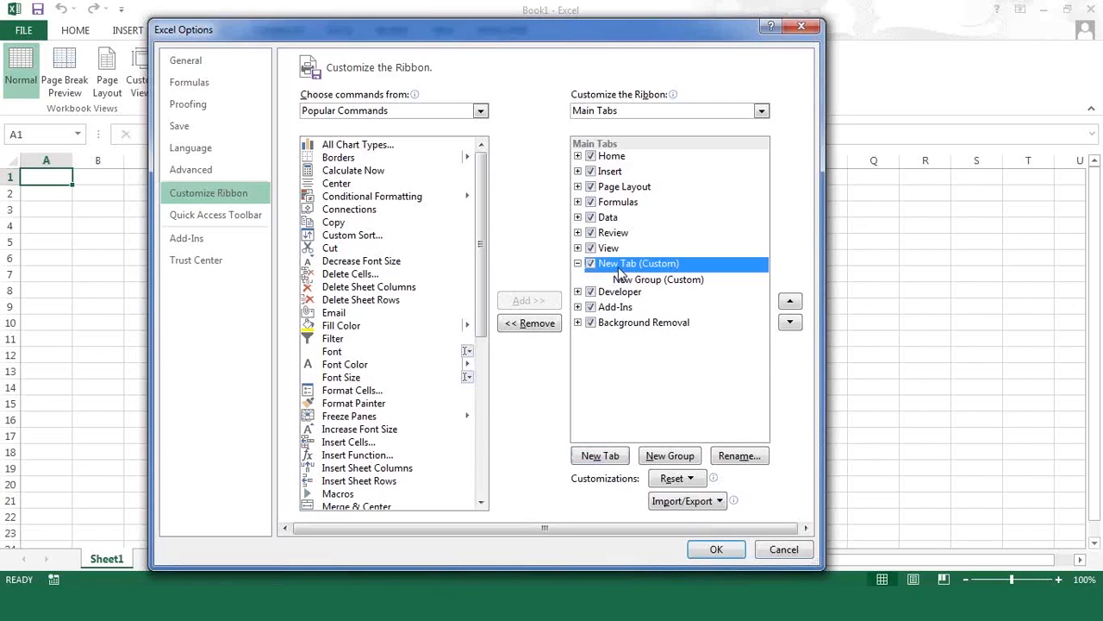
{"action": "left_click", "coordinate": [740, 456]}
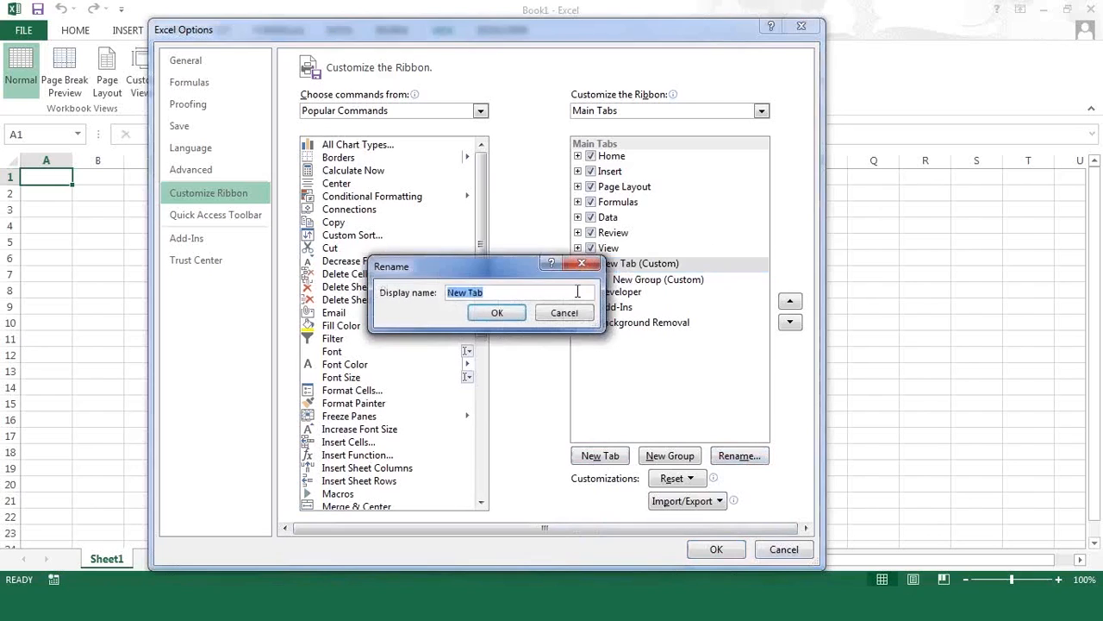
{"action": "type", "text": "MY"}
{"action": "type", "text": "TAB"}
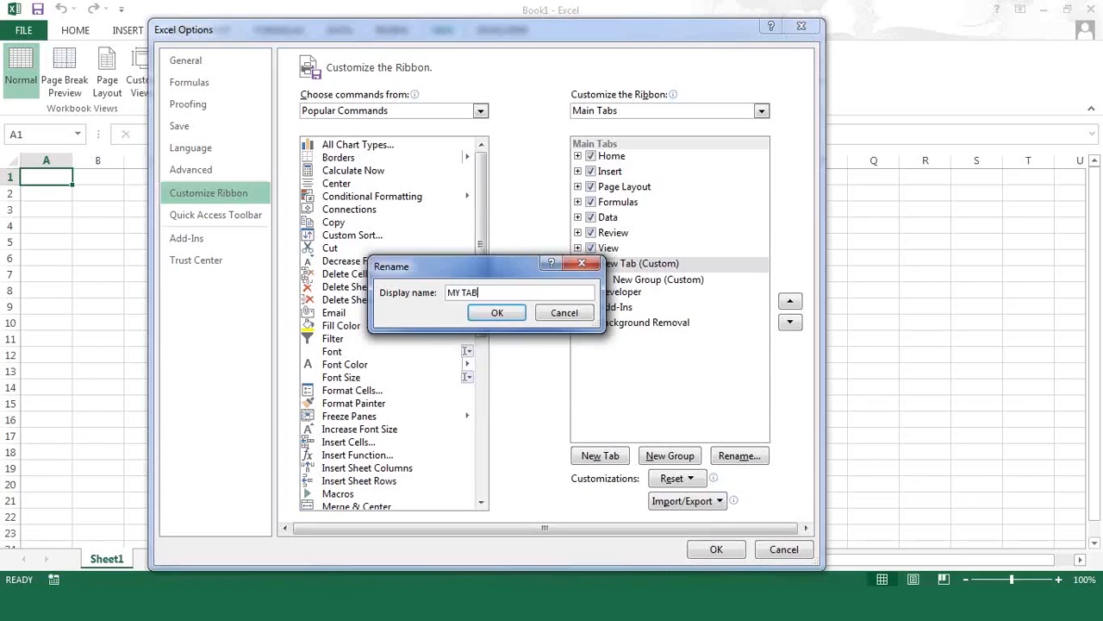
{"action": "left_click", "coordinate": [515, 314]}
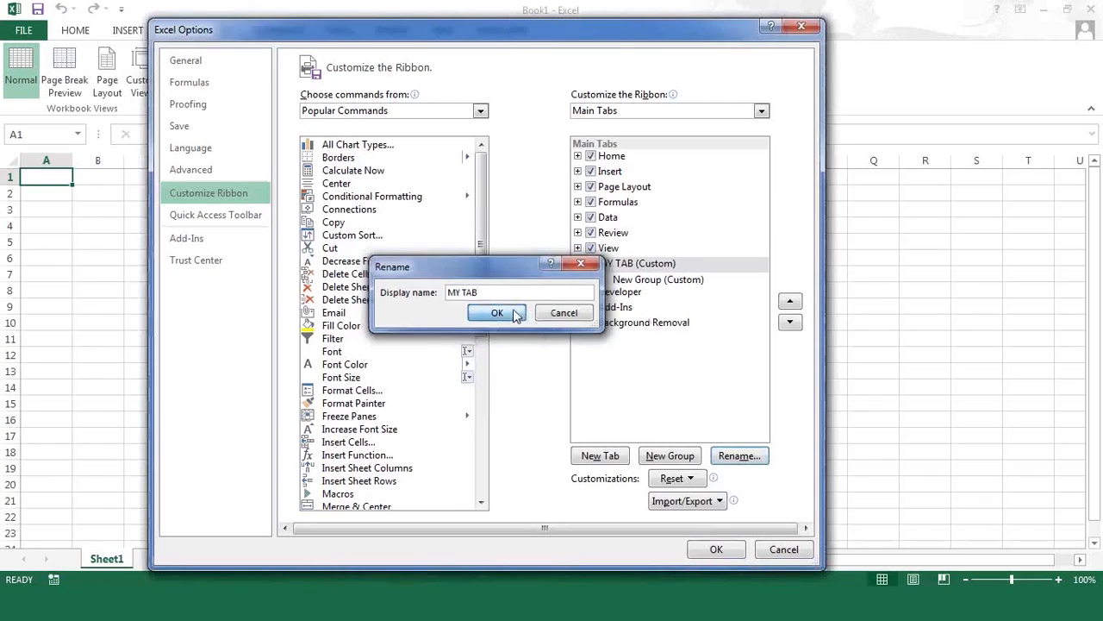
{"action": "left_click", "coordinate": [669, 280]}
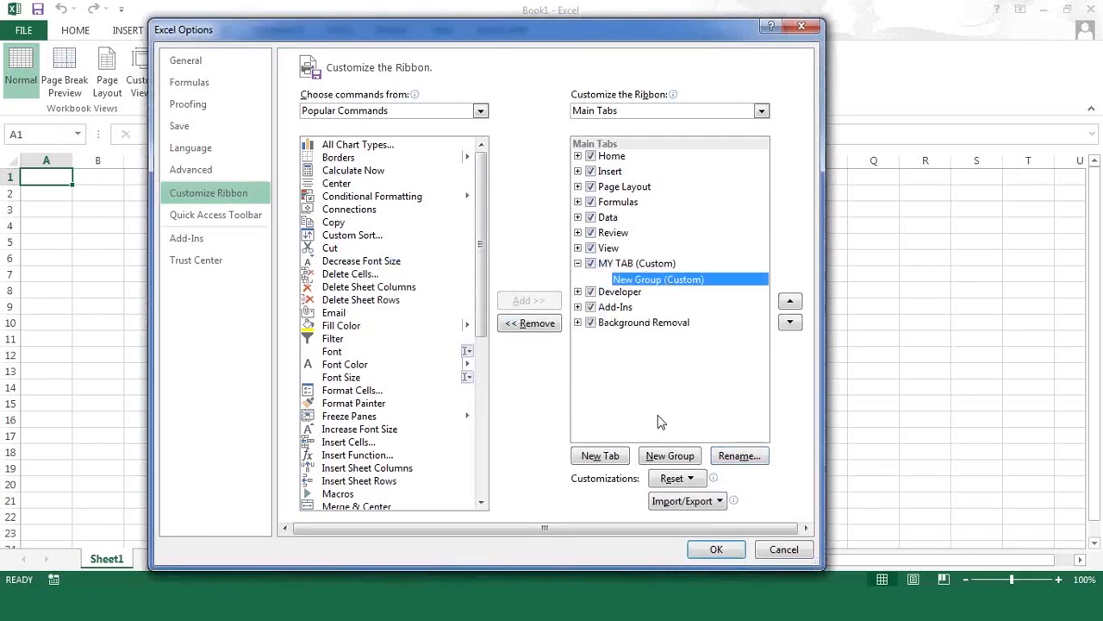
{"action": "left_click", "coordinate": [677, 455]}
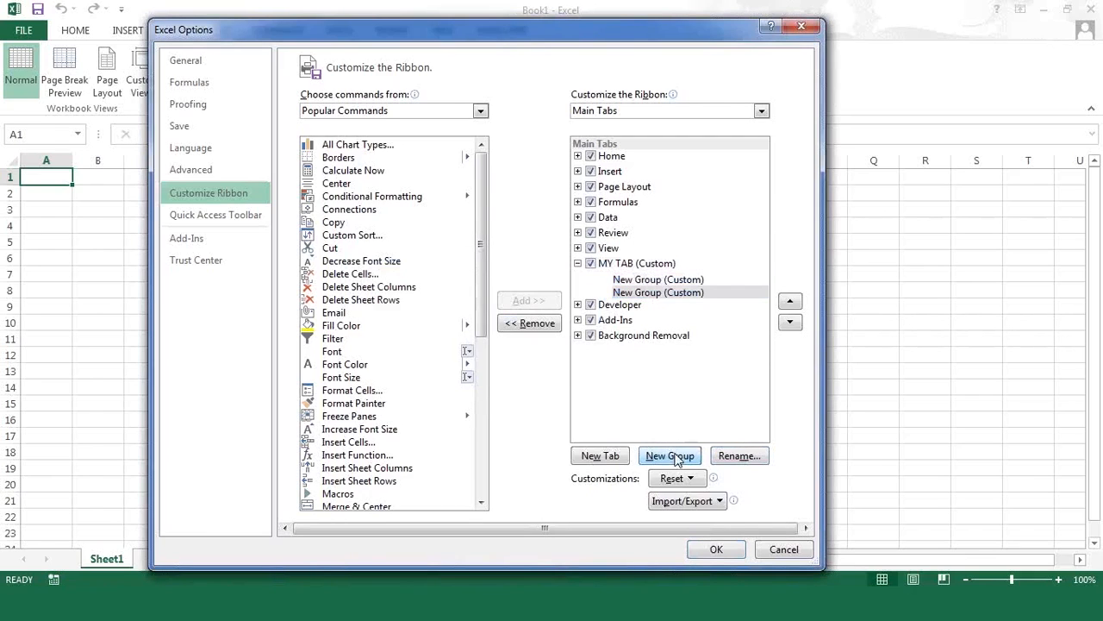
- Assign the smiley face symbol to the first group in MY TAB and apply the ribbon customization
{"action": "left_click", "coordinate": [658, 281]}
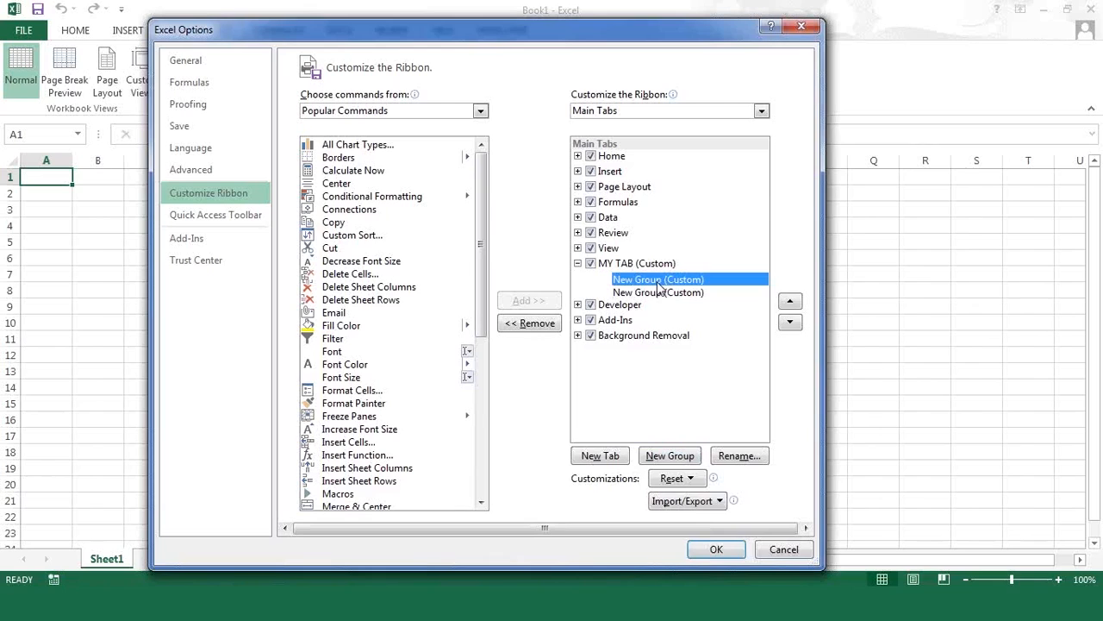
{"action": "right_click", "coordinate": [658, 287]}
{"action": "left_click", "coordinate": [648, 285]}
{"action": "left_click", "coordinate": [746, 458]}
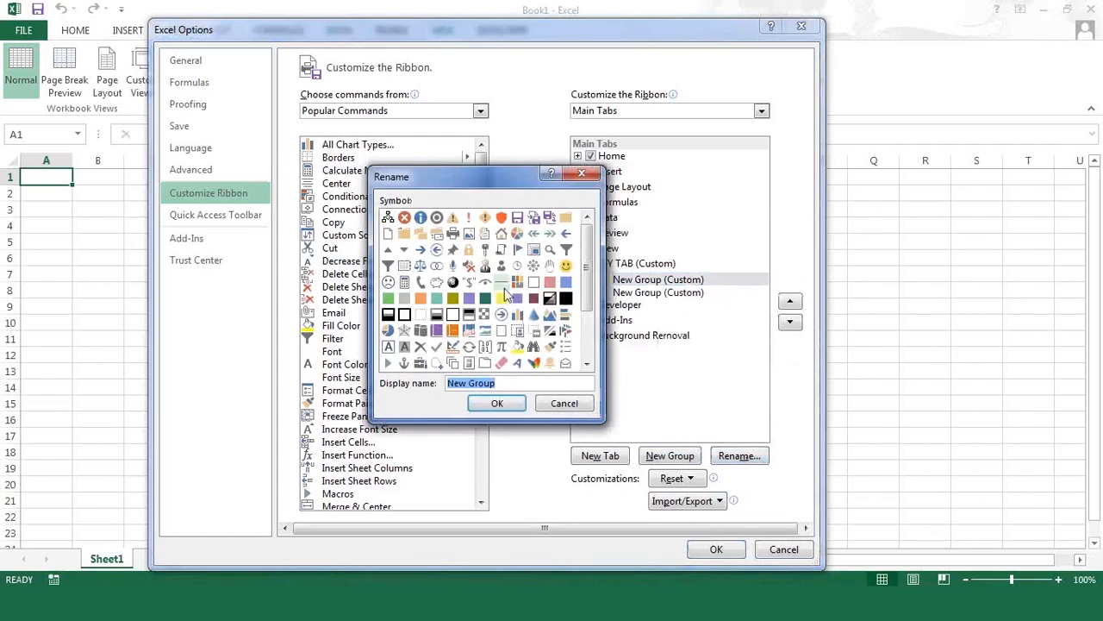
{"action": "left_click", "coordinate": [565, 268]}
{"action": "left_click", "coordinate": [499, 404]}
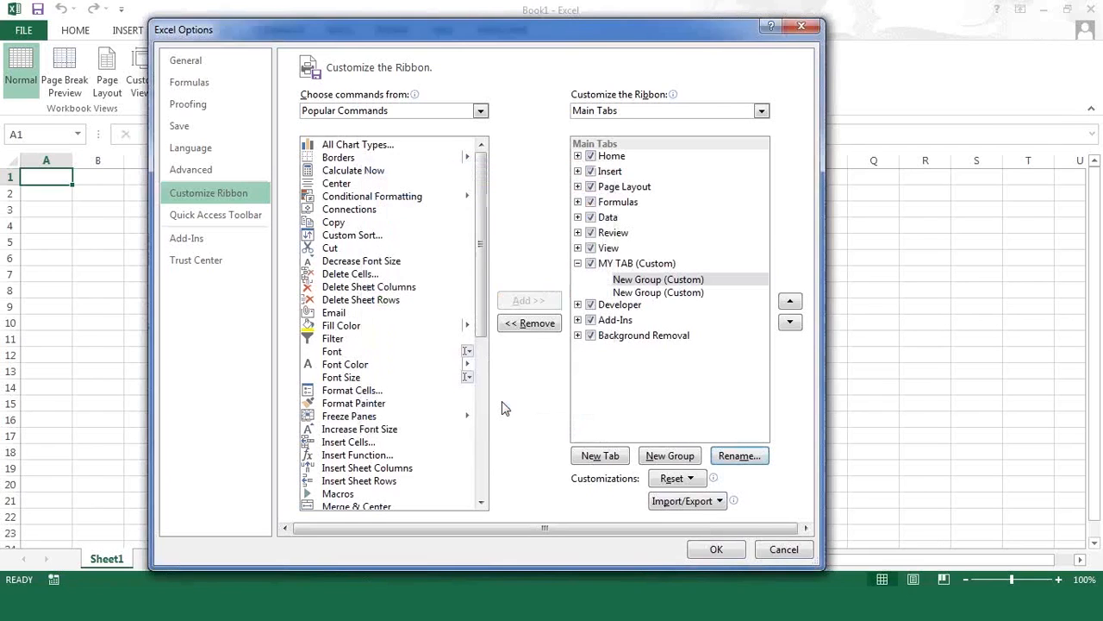
{"action": "left_click", "coordinate": [726, 557]}
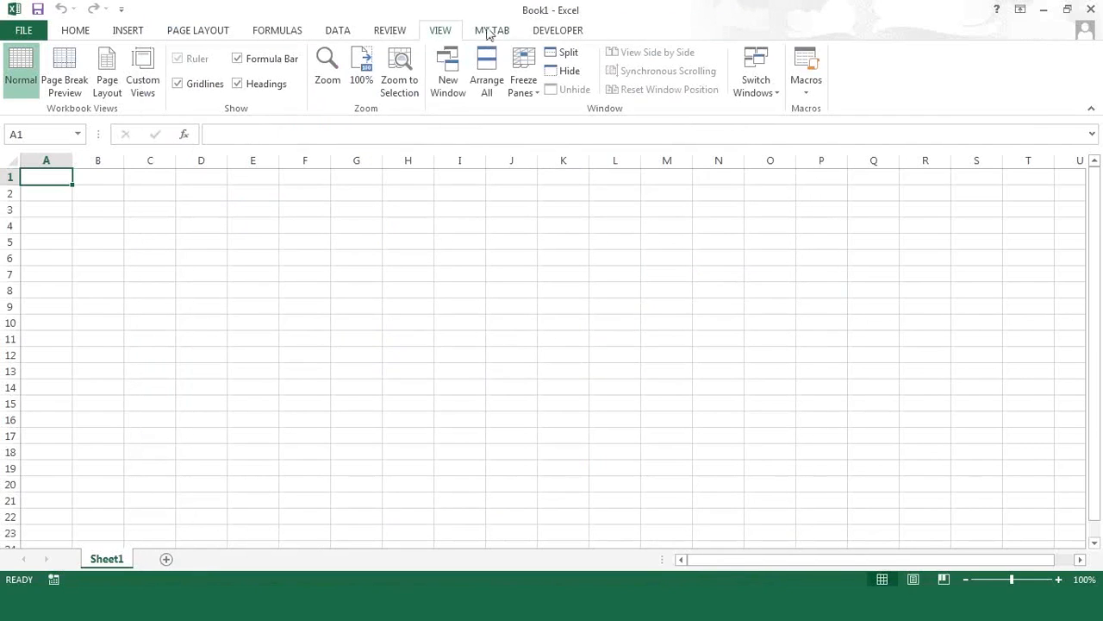
{"action": "left_click", "coordinate": [488, 33]}
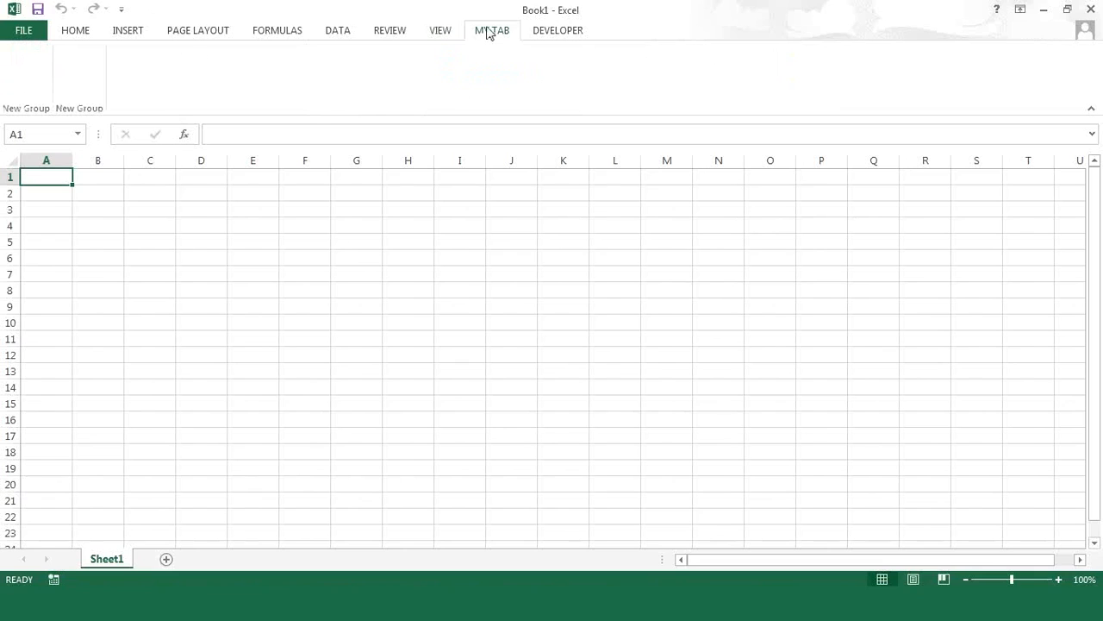
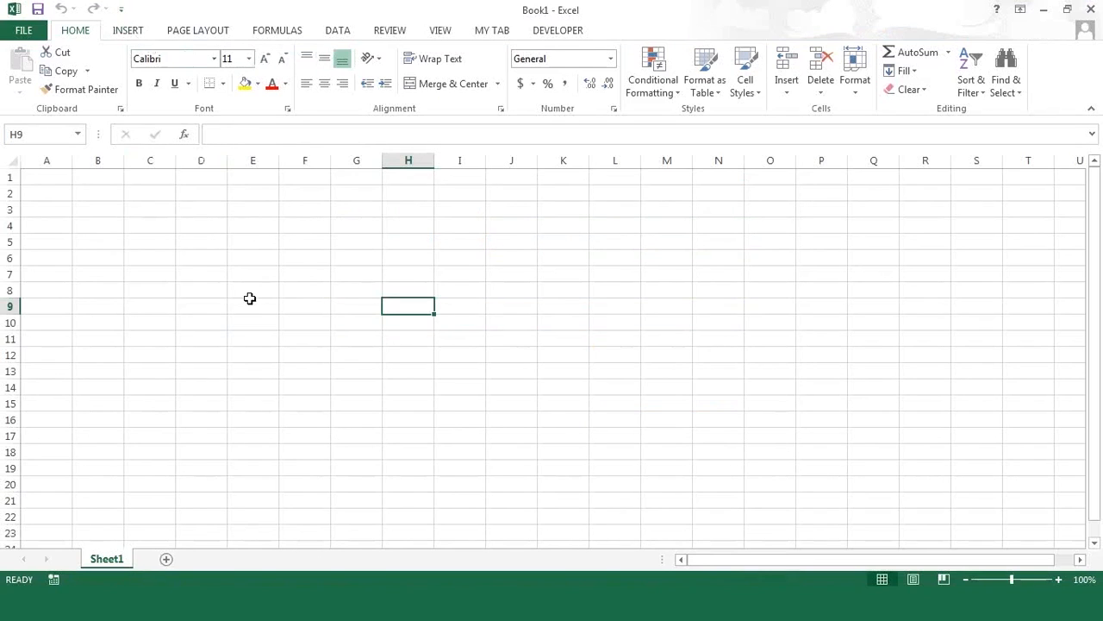
{"action": "left_click", "coordinate": [236, 223]}
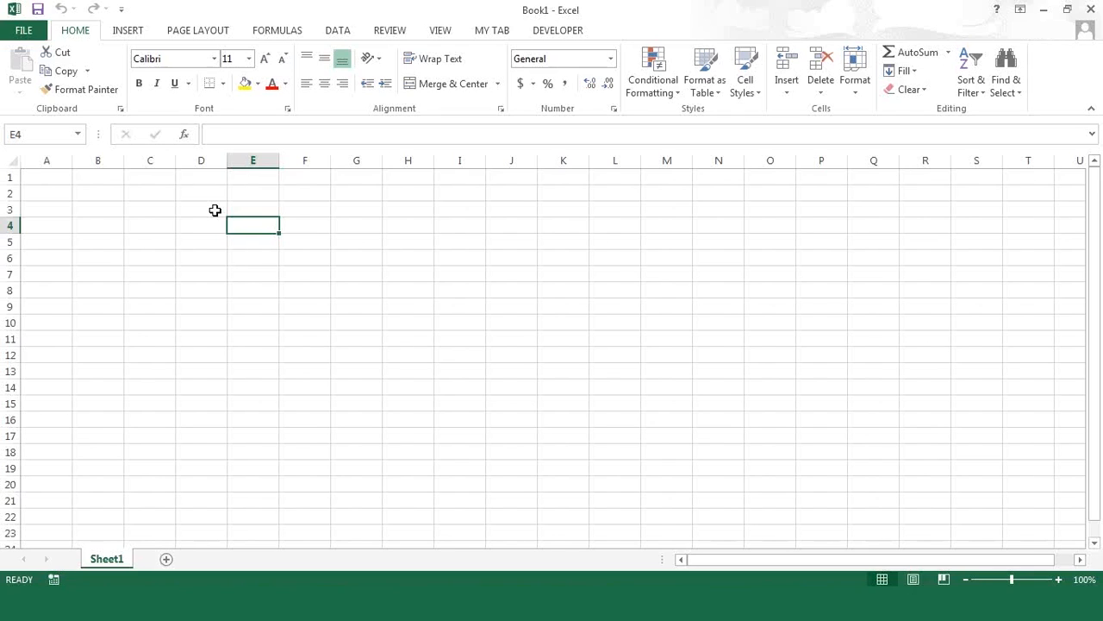
- Enter the numbers 23 in cell E4 and 45 in cell E5
{"action": "type", "text": "23"}
{"action": "key", "text": "Return"}
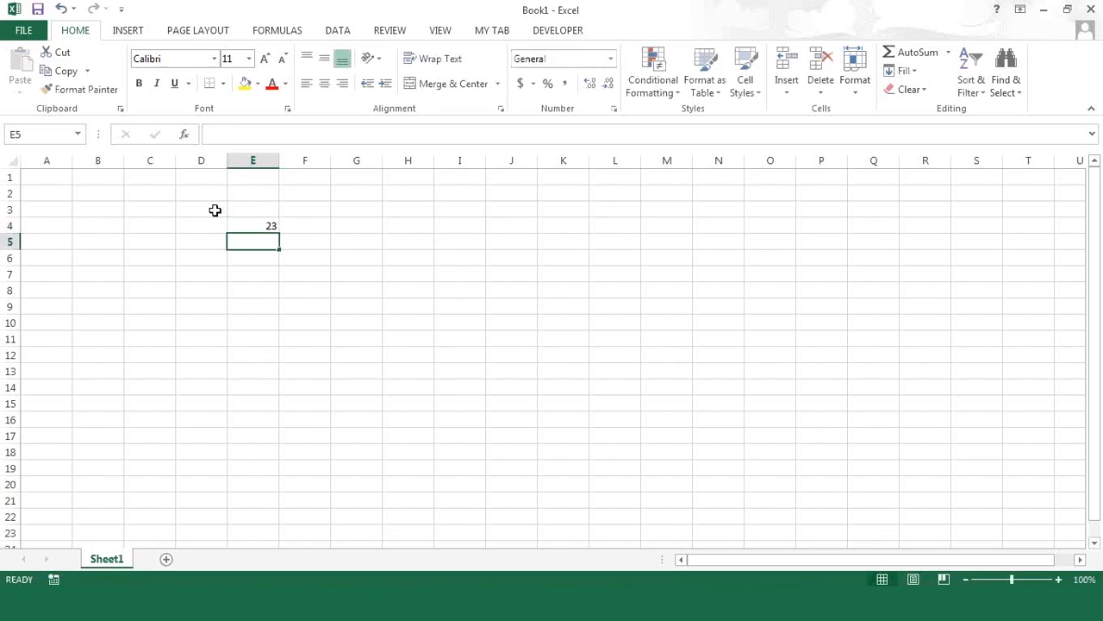
{"action": "type", "text": "45"}
{"action": "key", "text": "Return"}
{"action": "key", "text": "Return"}
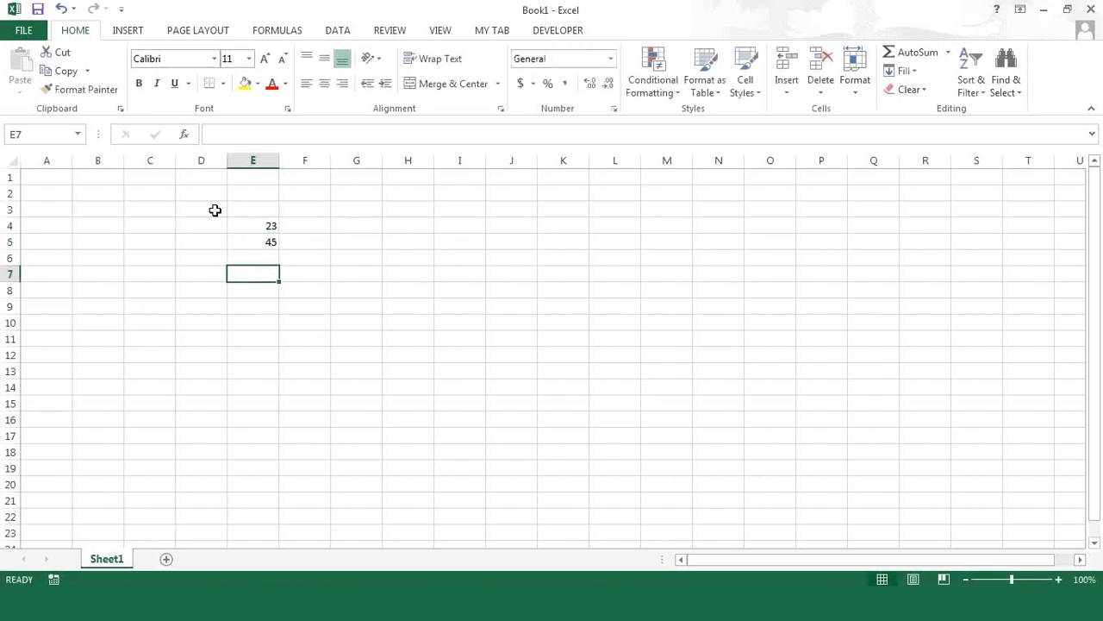
- Enter 67 in cell F4 and 40 in cell F5, beside the existing numbers
{"action": "key", "text": "Up"}
{"action": "key", "text": "Up"}
{"action": "key", "text": "Right"}
{"action": "key", "text": "Up"}
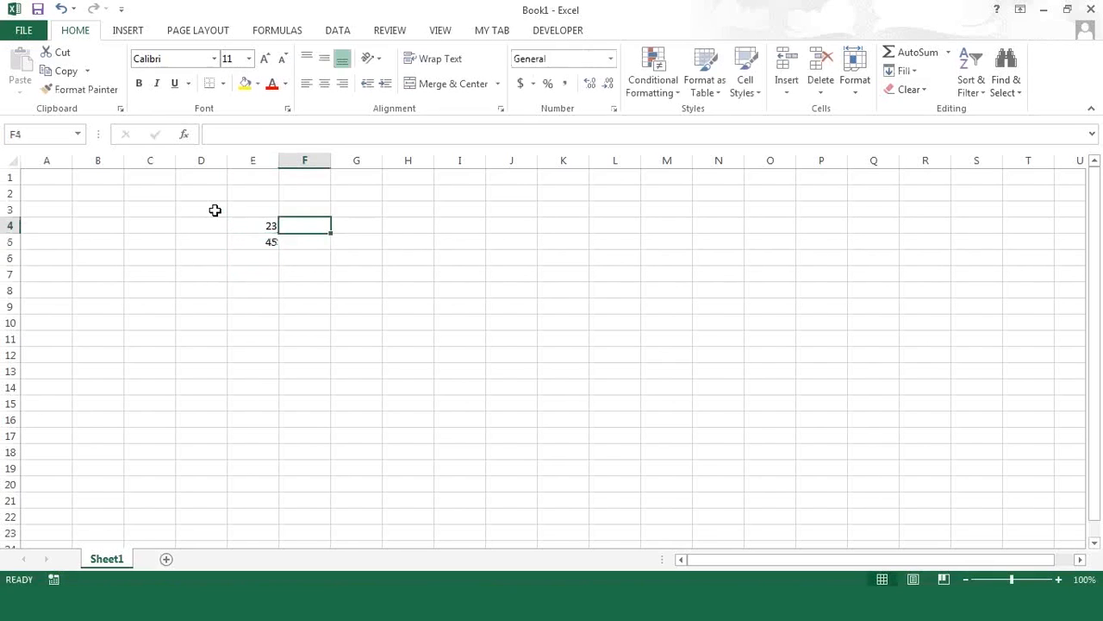
{"action": "type", "text": "67"}
{"action": "key", "text": "Return"}
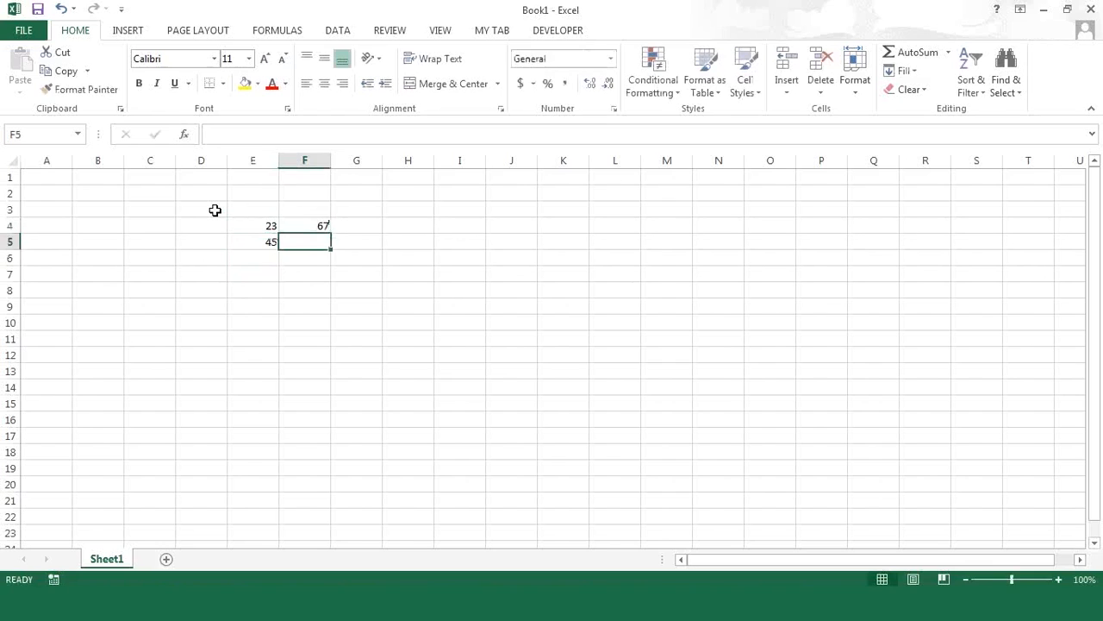
{"action": "type", "text": "40"}
{"action": "key", "text": "Return"}
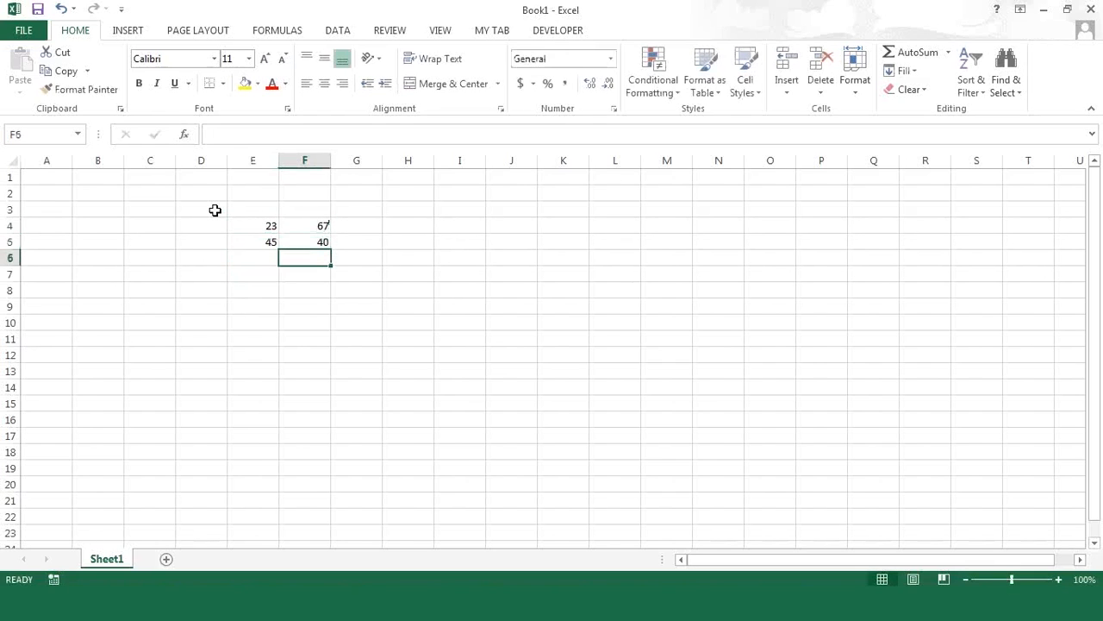
- Reference E4 in cell G11 with =e4 and F4 in cell H11 with =f4
{"action": "left_click", "coordinate": [283, 309]}
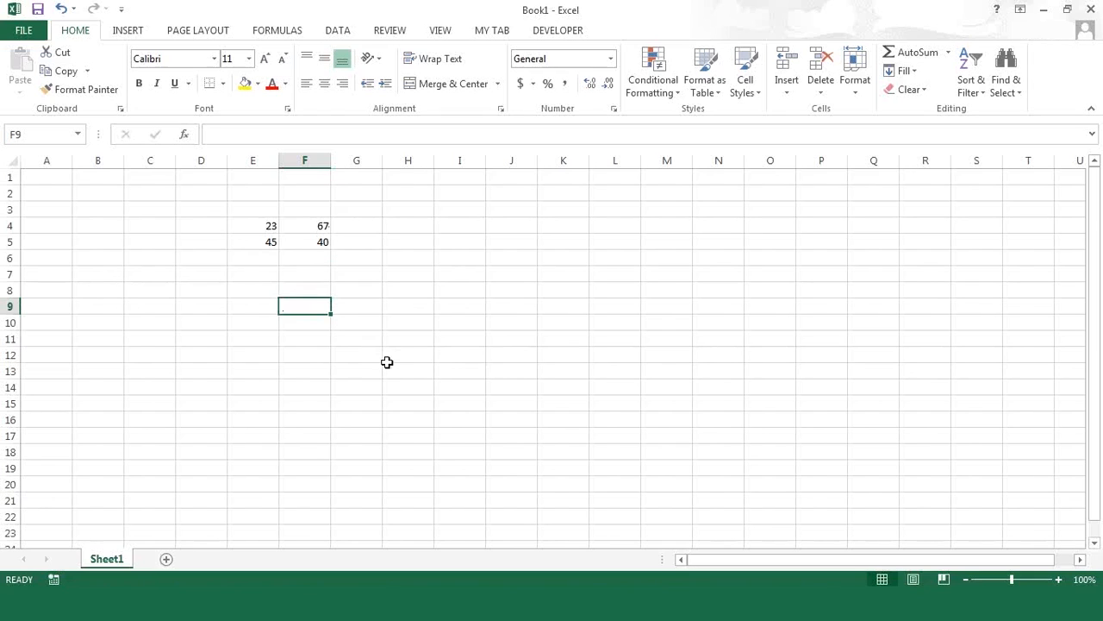
{"action": "left_click", "coordinate": [263, 226]}
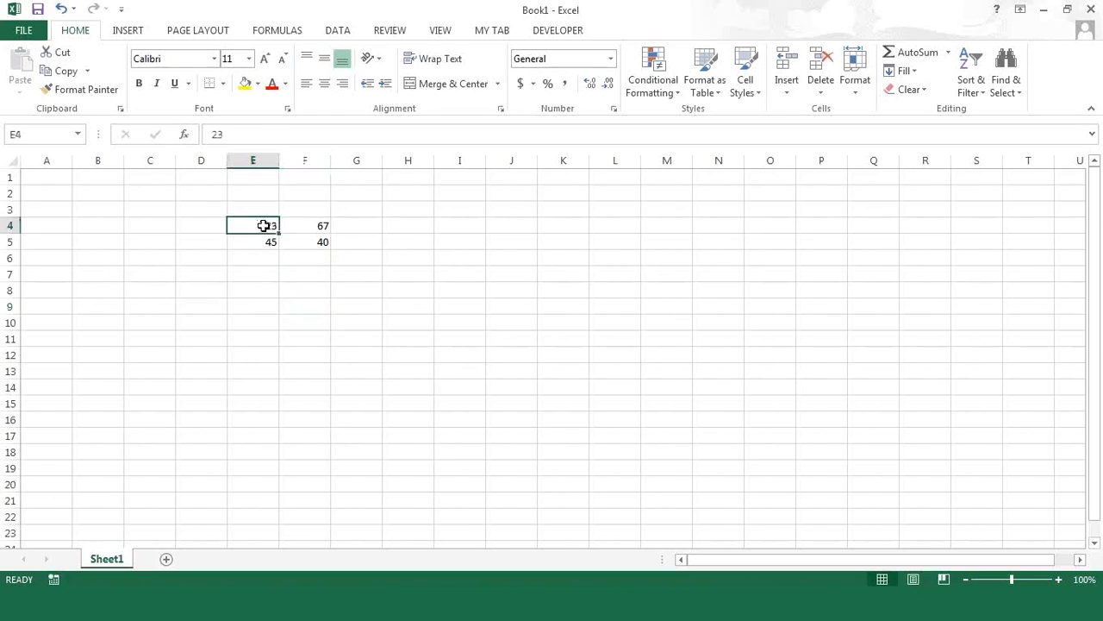
{"action": "left_click", "coordinate": [365, 343]}
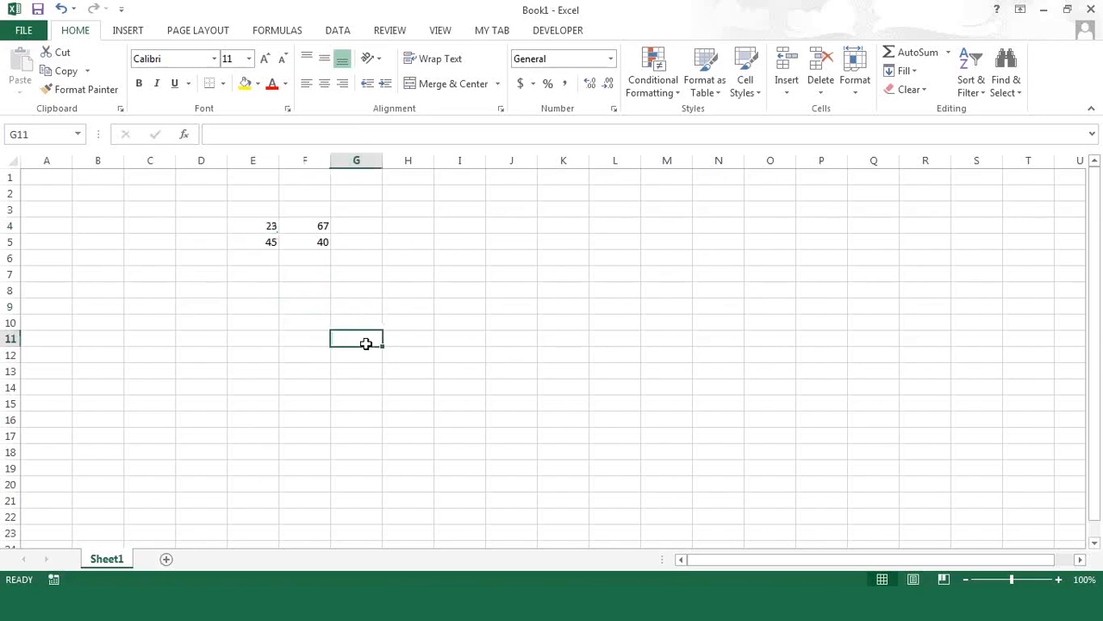
{"action": "type", "text": "=e4"}
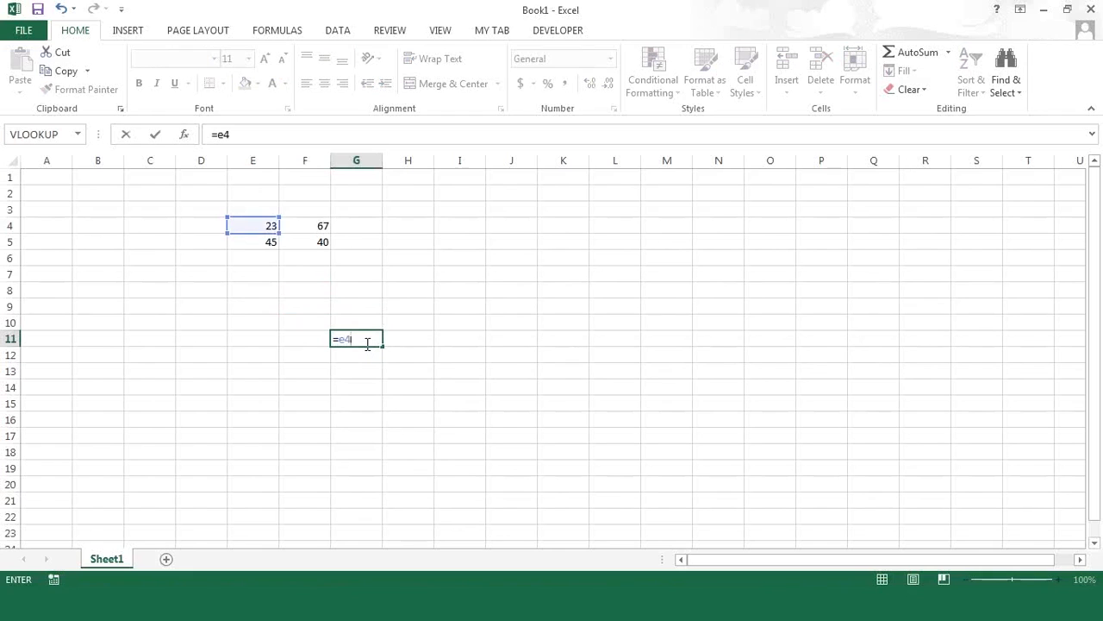
{"action": "key", "text": "Return"}
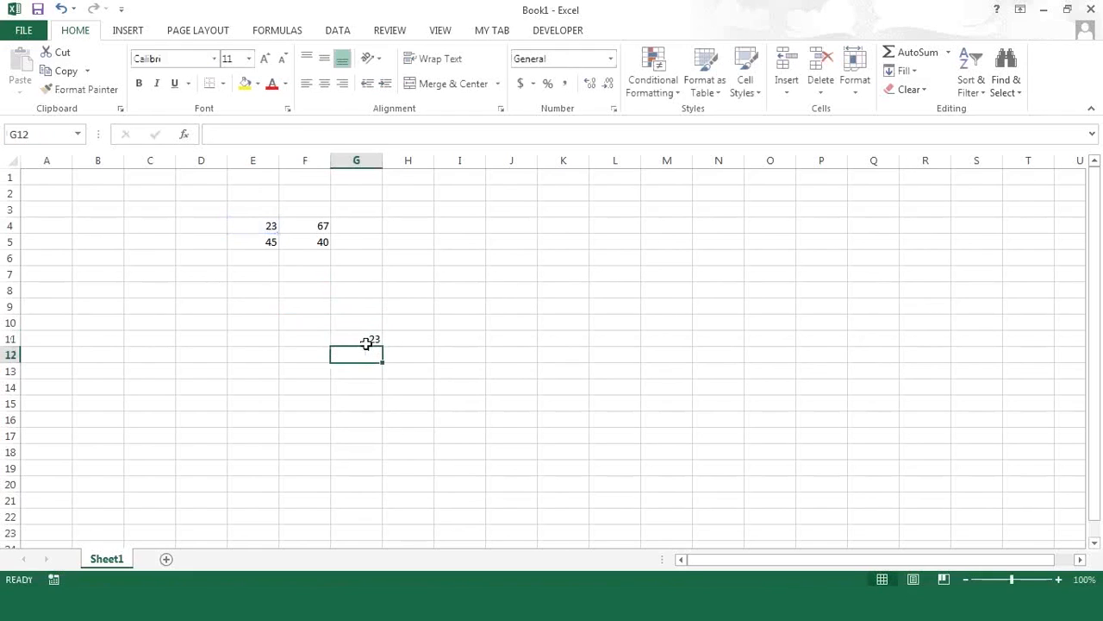
{"action": "key", "text": "Up"}
{"action": "key", "text": "Right"}
{"action": "type", "text": "=f4"}
{"action": "key", "text": "ctrl+Return"}
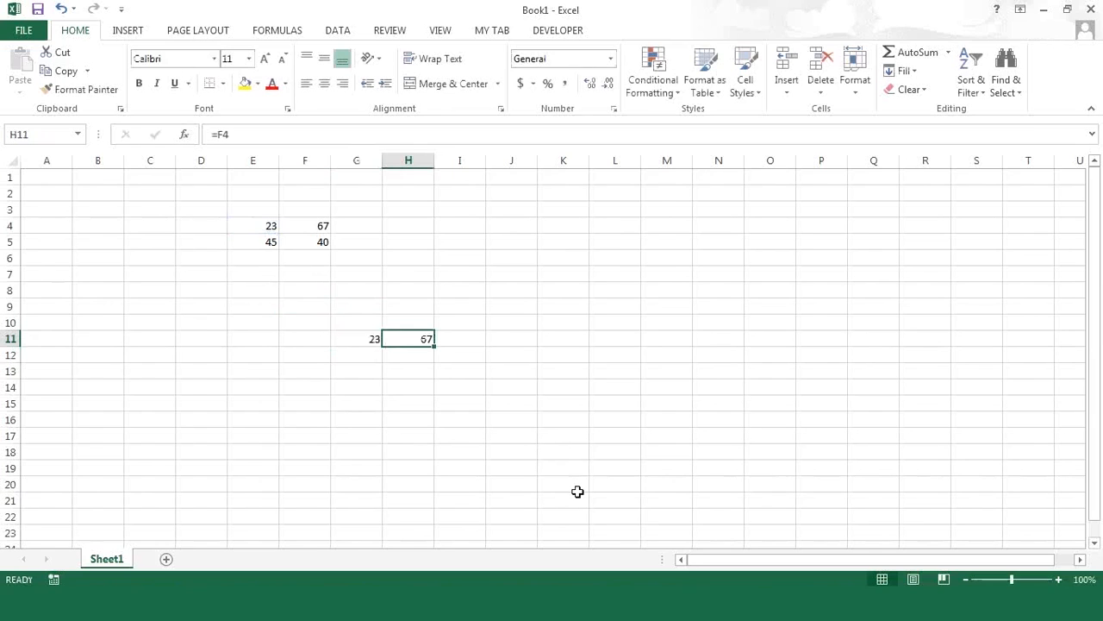
{"action": "key", "text": "Left"}
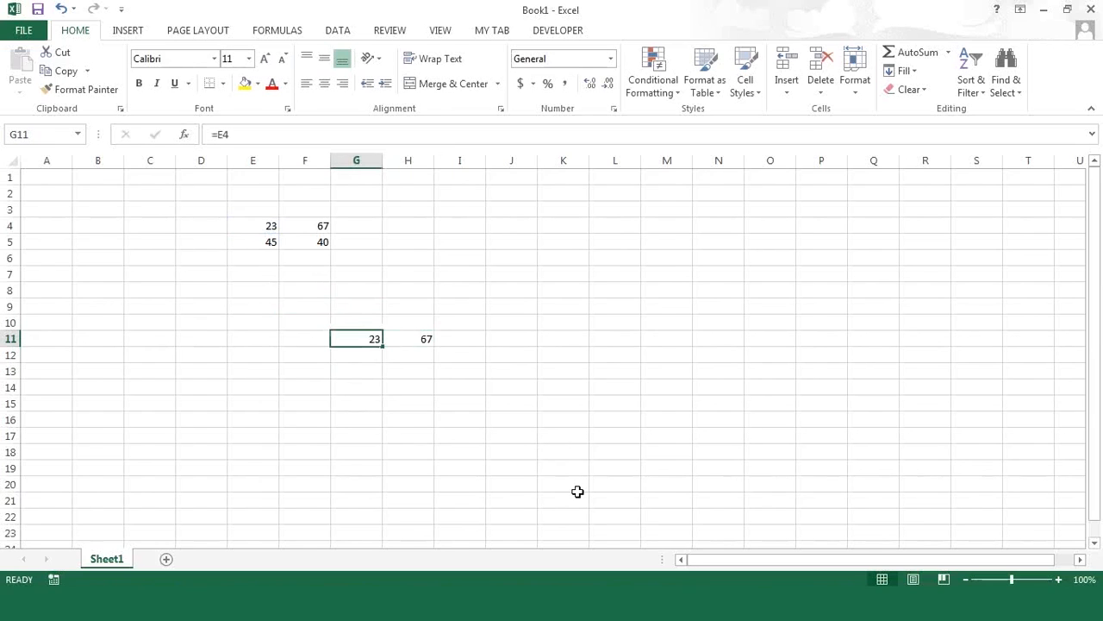
{"action": "key", "text": "Right"}
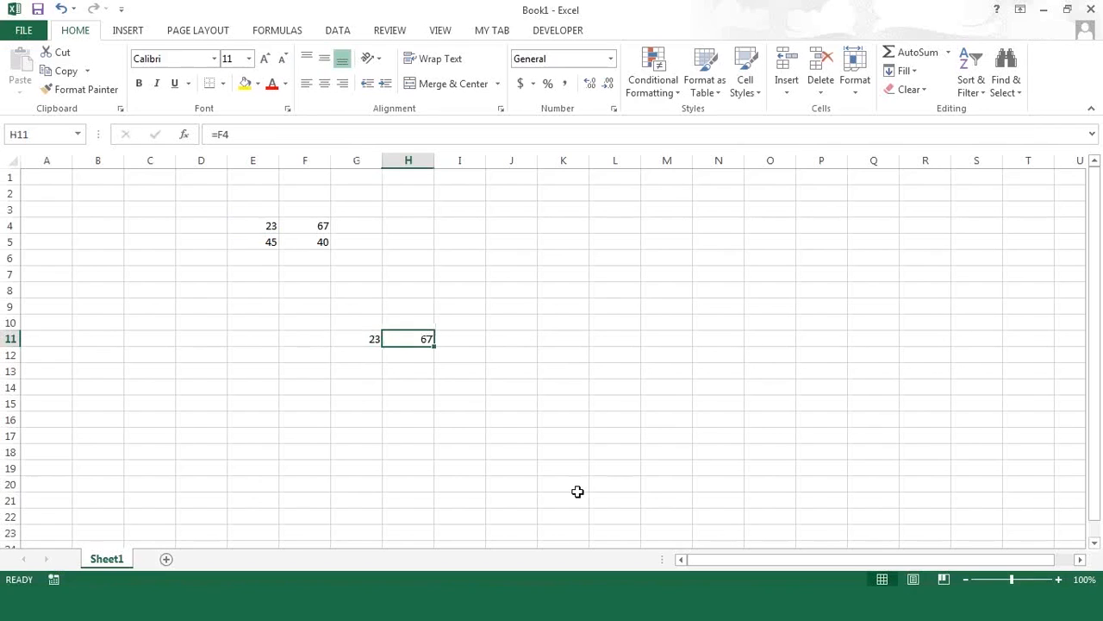
{"action": "key", "text": "Left"}
{"action": "key", "text": "Right"}
{"action": "key", "text": "Down"}
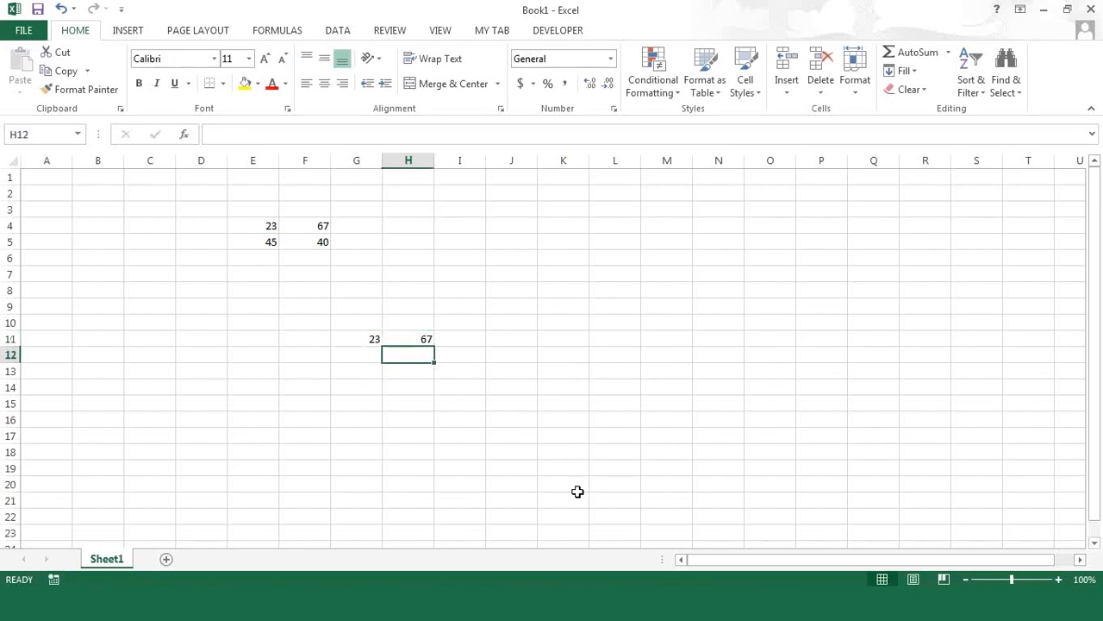
{"action": "key", "text": "Up"}
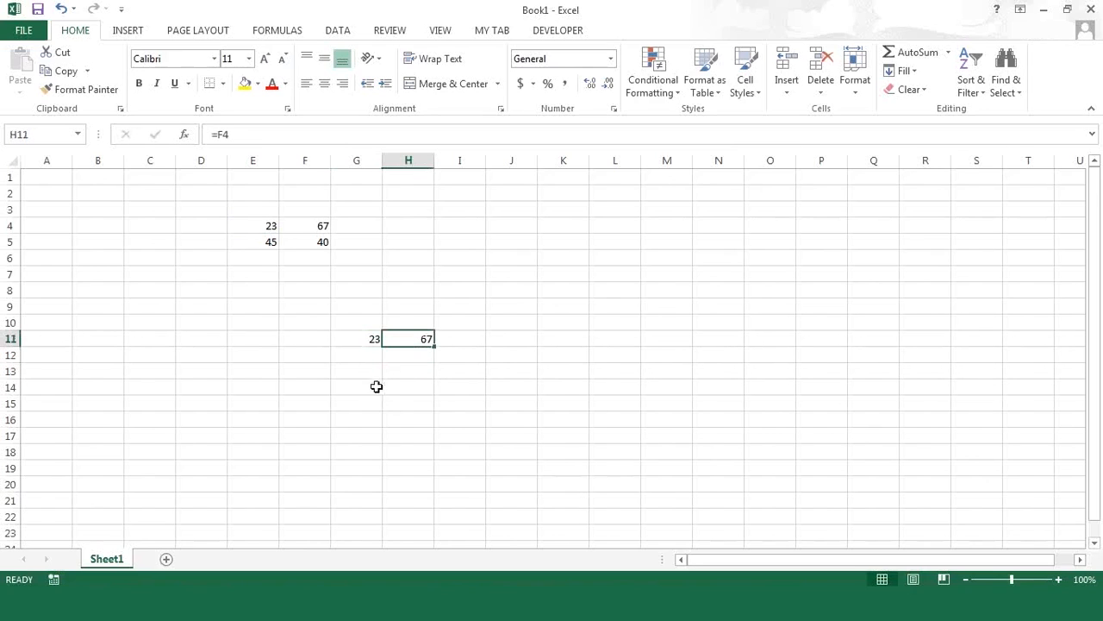
- Enter the sample reference e4 as text in H14 and label it "relative" in I14
{"action": "left_click", "coordinate": [406, 389]}
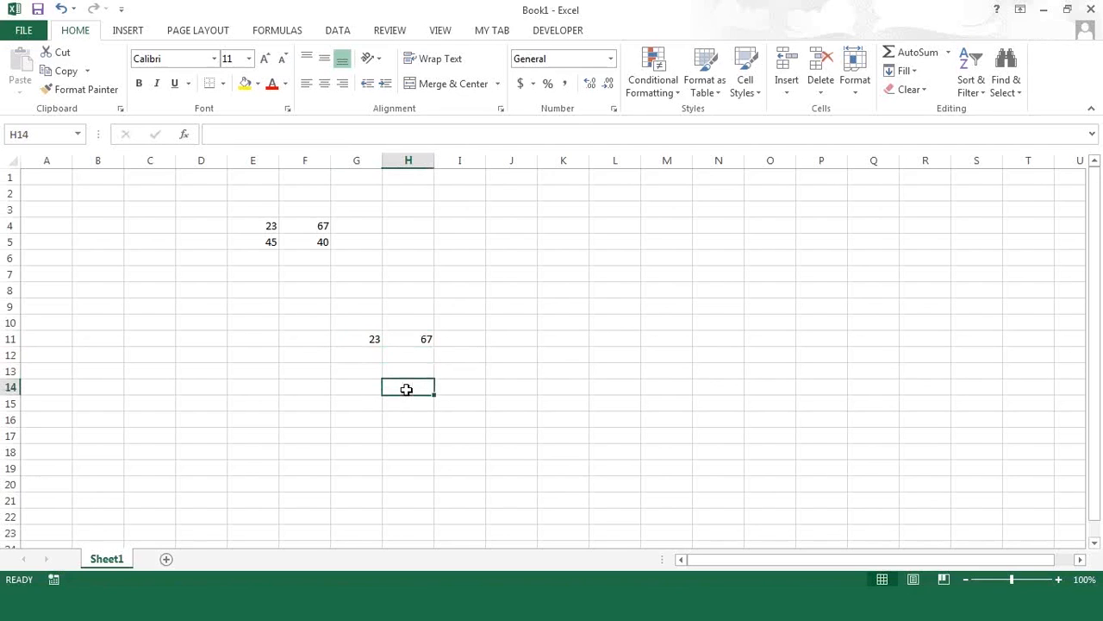
{"action": "type", "text": "e4"}
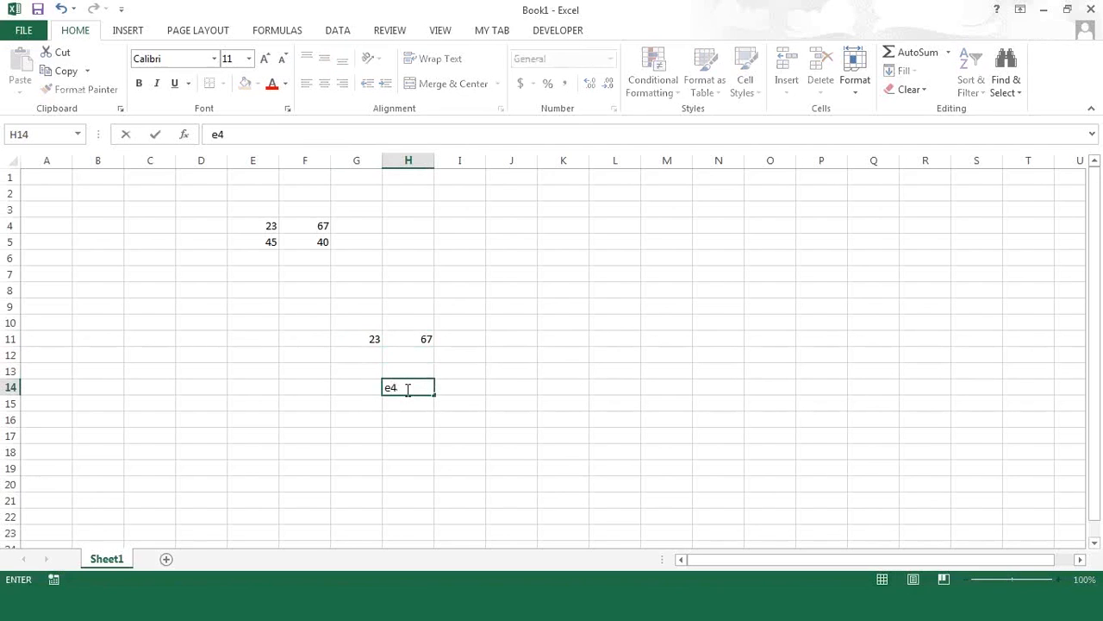
{"action": "key", "text": "Tab"}
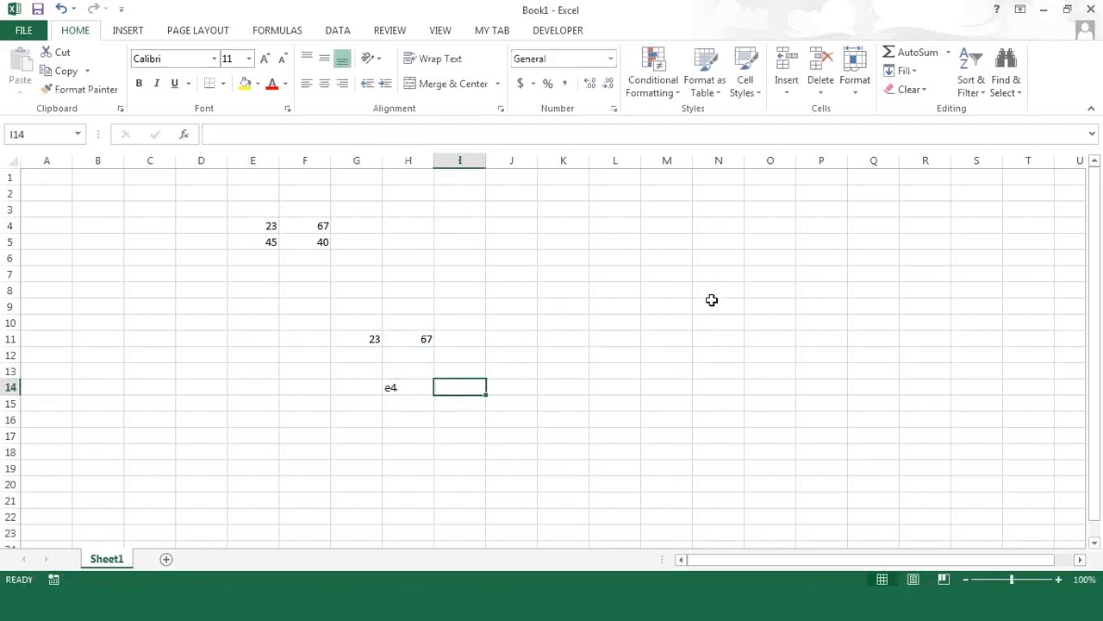
{"action": "type", "text": "re"}
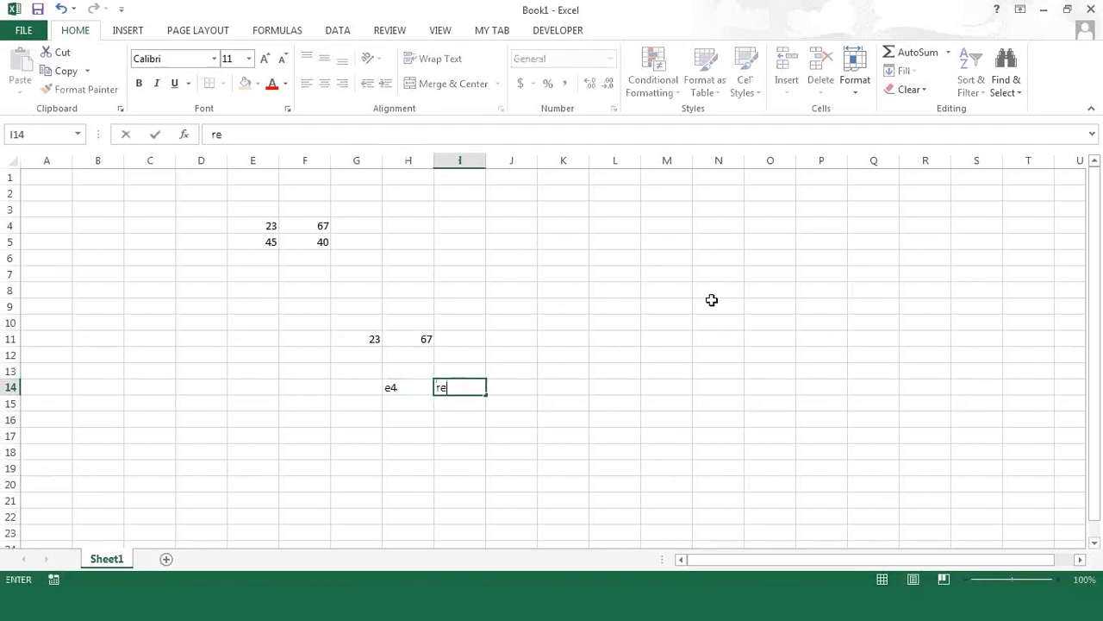
{"action": "type", "text": "lative"}
{"action": "key", "text": "Return"}
- Enter the sample reference $e$4 as text in H15 and label it "absolute" in I15
{"action": "key", "text": "Left"}
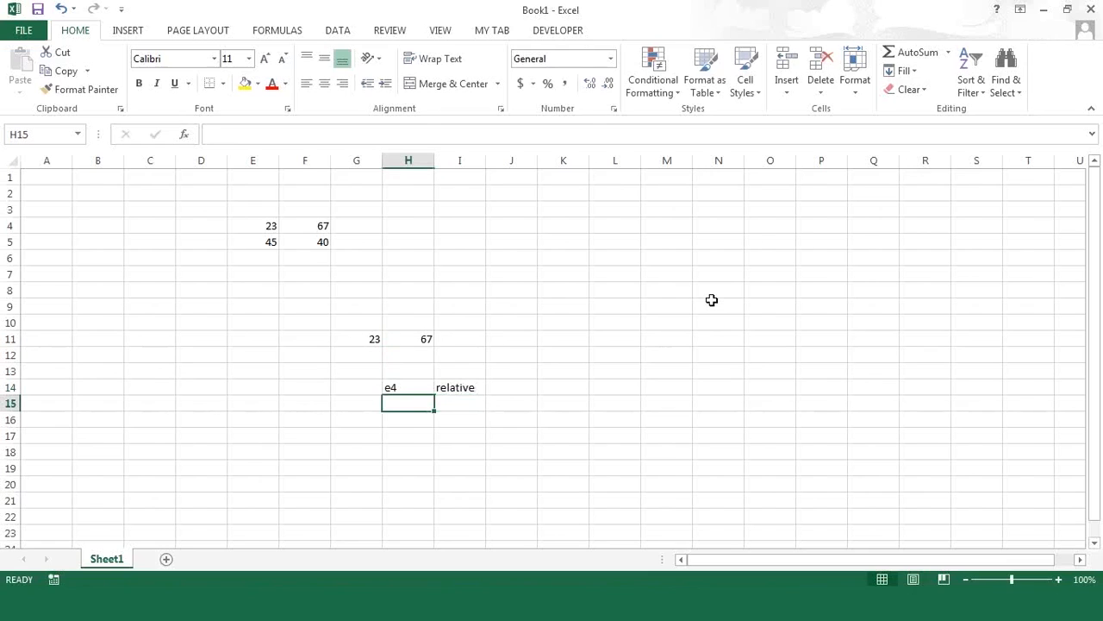
{"action": "type", "text": "$"}
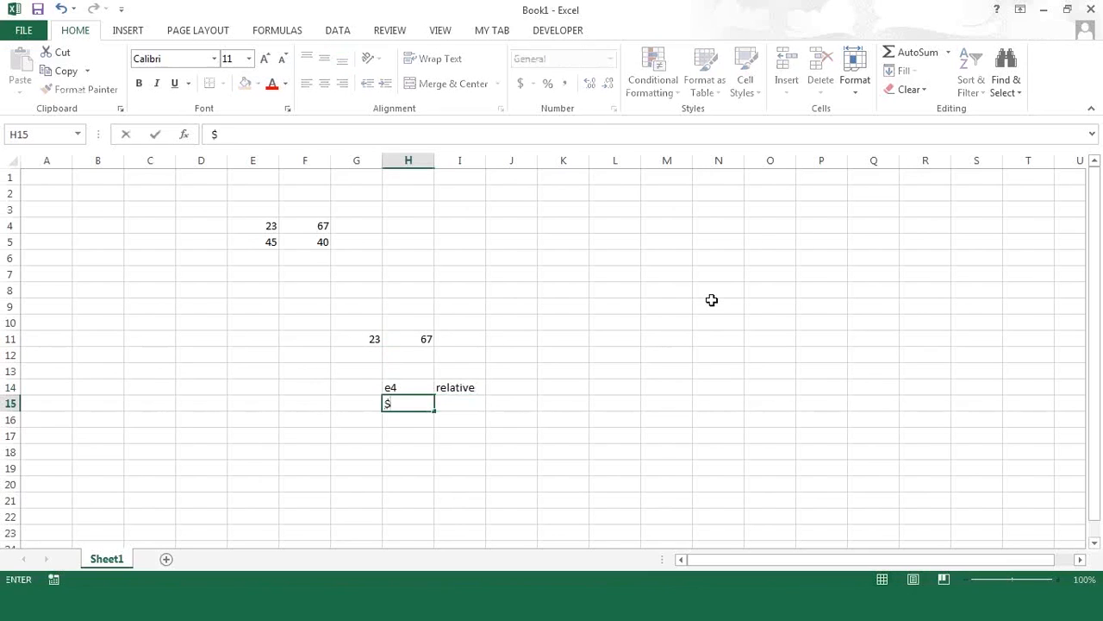
{"action": "type", "text": "e$4"}
{"action": "key", "text": "Return"}
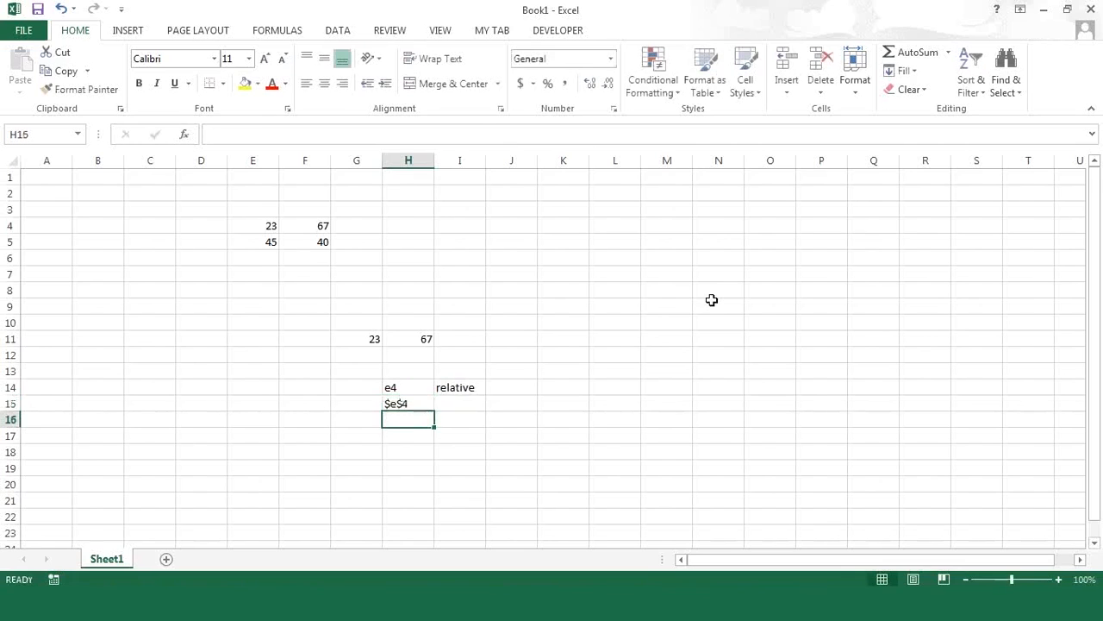
{"action": "key", "text": "Up"}
{"action": "key", "text": "Right"}
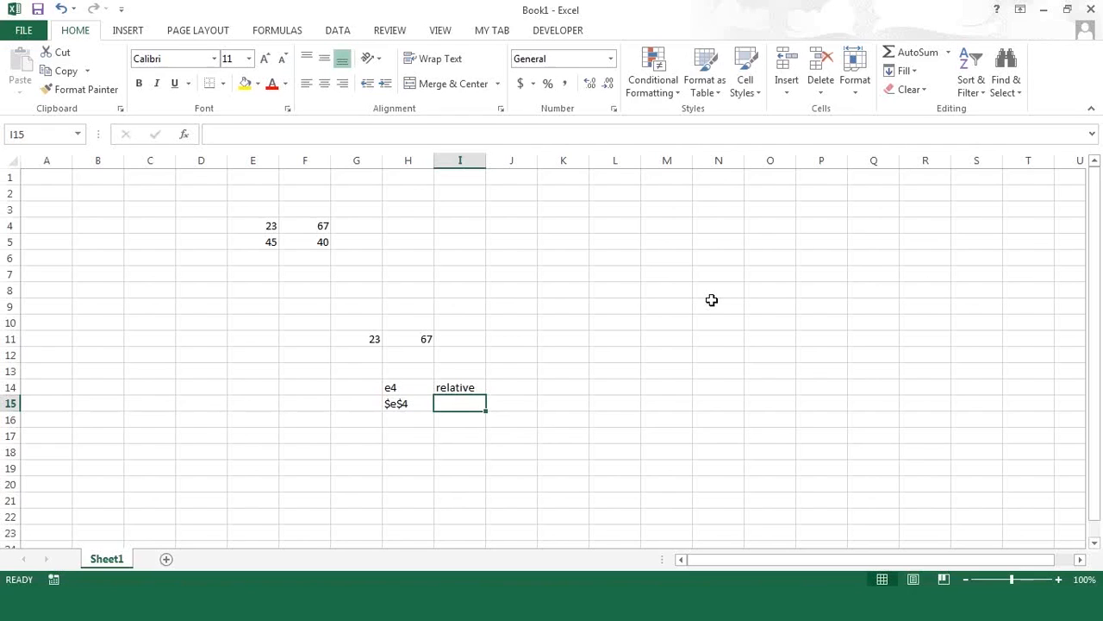
{"action": "key", "text": "Up"}
{"action": "key", "text": "Down"}
{"action": "type", "text": "absolute"}
{"action": "key", "text": "Return"}
- Enter the column-locked sample reference $e4 as text in cell H16
{"action": "key", "text": "Up"}
{"action": "key", "text": "Left"}
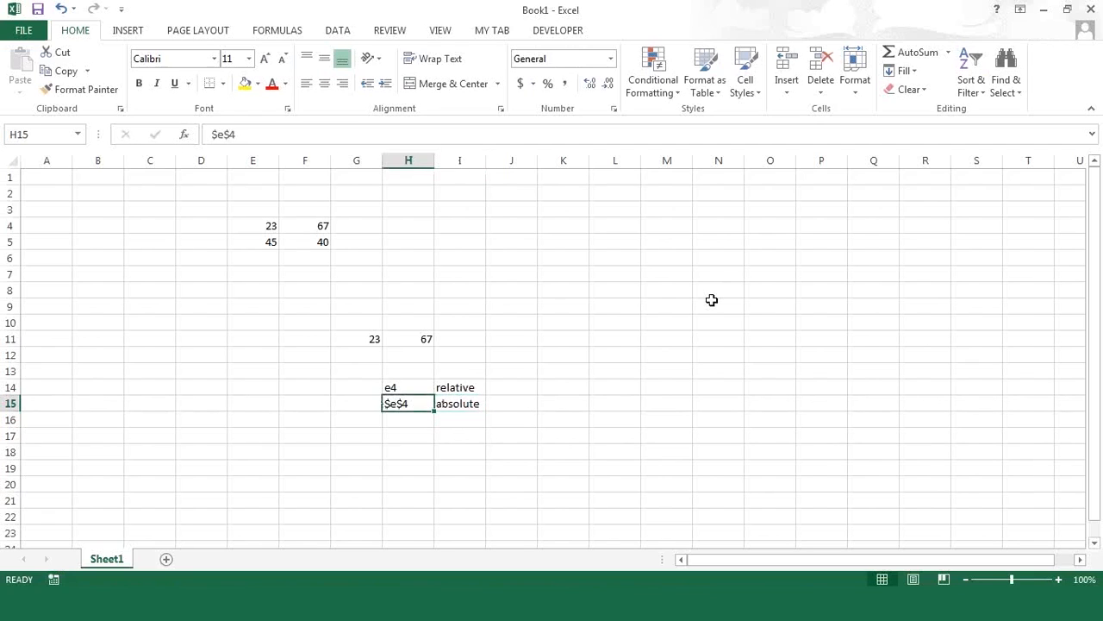
{"action": "key", "text": "Up"}
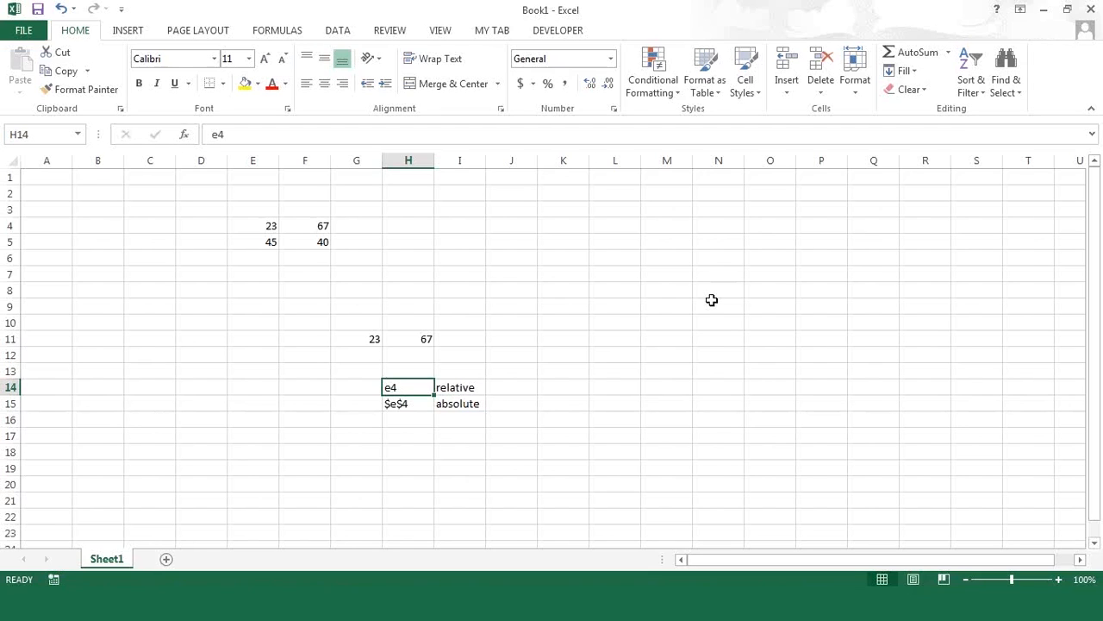
{"action": "key", "text": "Down"}
{"action": "key", "text": "Down"}
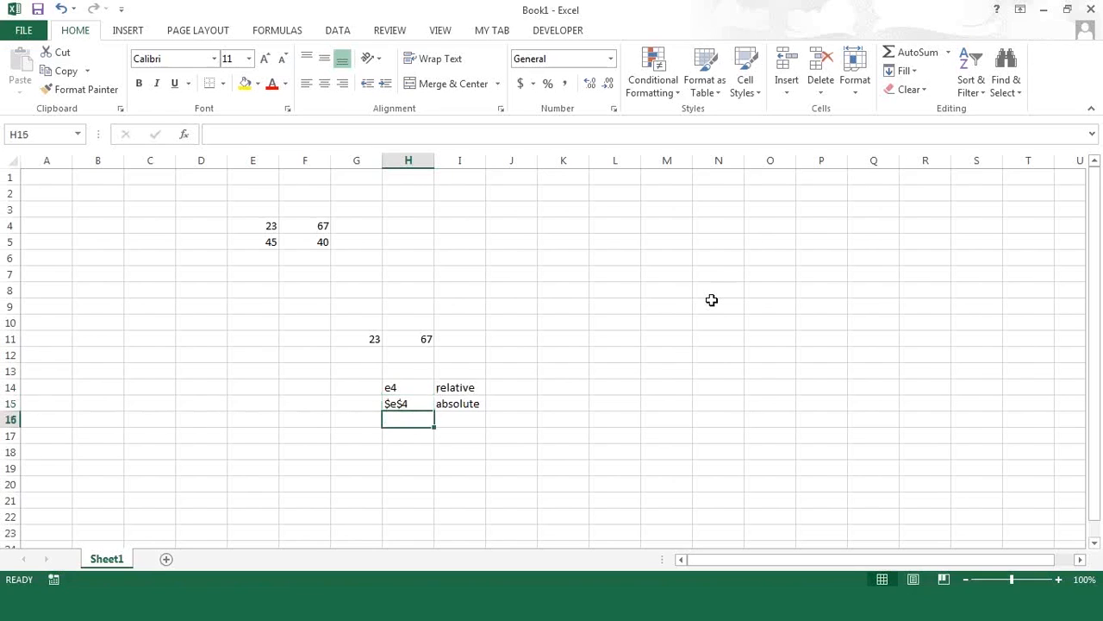
{"action": "type", "text": "$e"}
{"action": "type", "text": "4"}
{"action": "key", "text": "Return"}
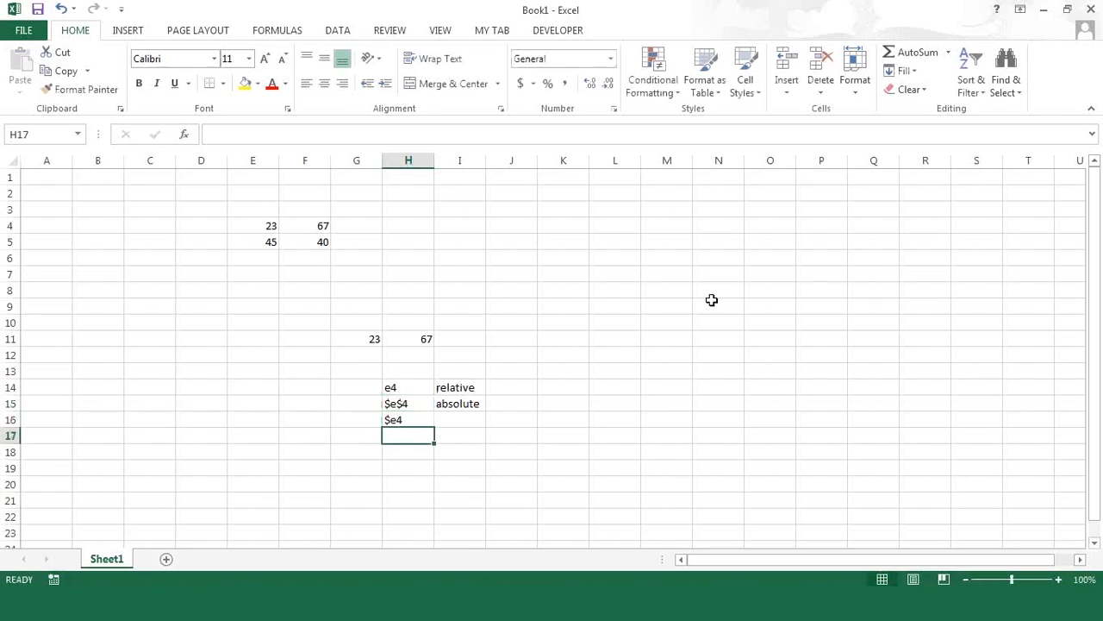
- Enter the row-locked sample reference e$4 as text in cell H17
{"action": "type", "text": "$"}
{"action": "key", "text": "BackSpace"}
{"action": "type", "text": "e4$"}
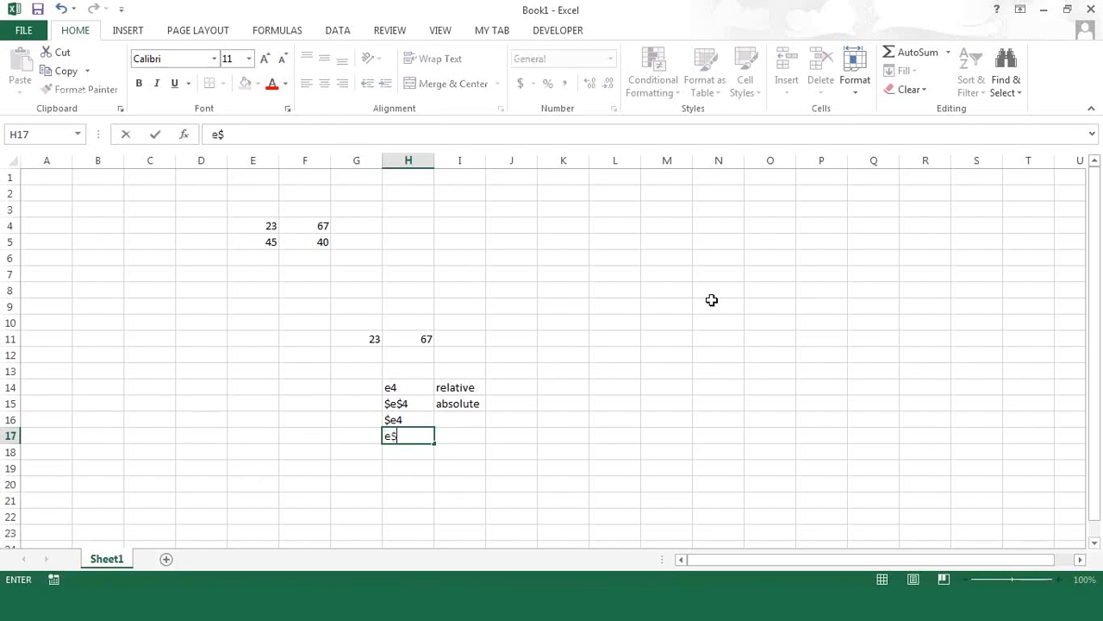
{"action": "type", "text": "4"}
{"action": "key", "text": "Return"}
{"action": "key", "text": "Up"}
{"action": "key", "text": "Up"}
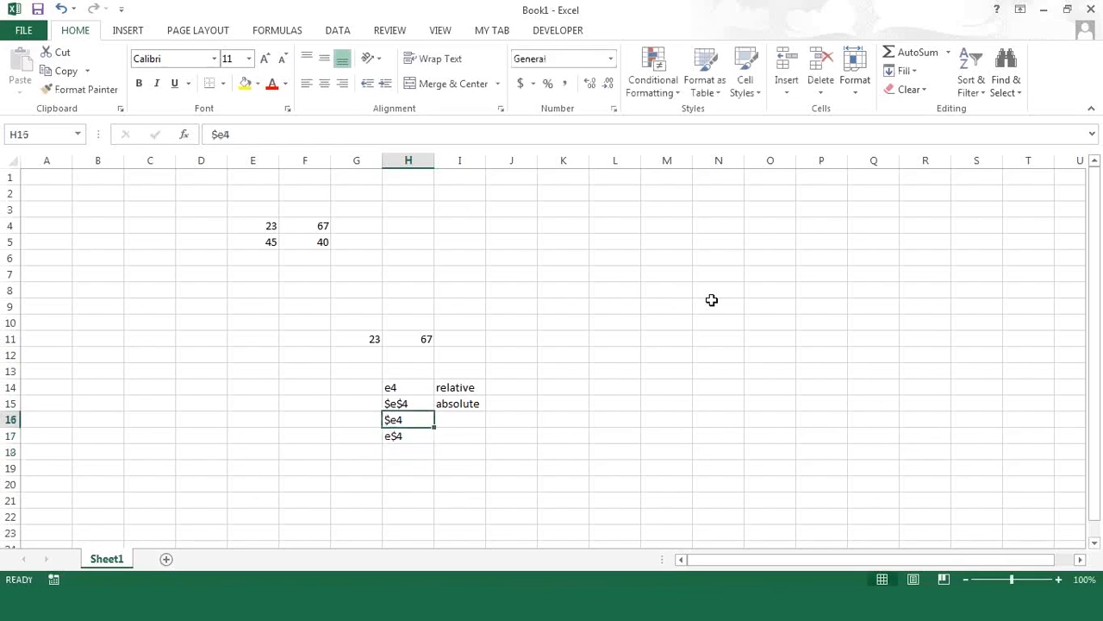
{"action": "key", "text": "Down"}
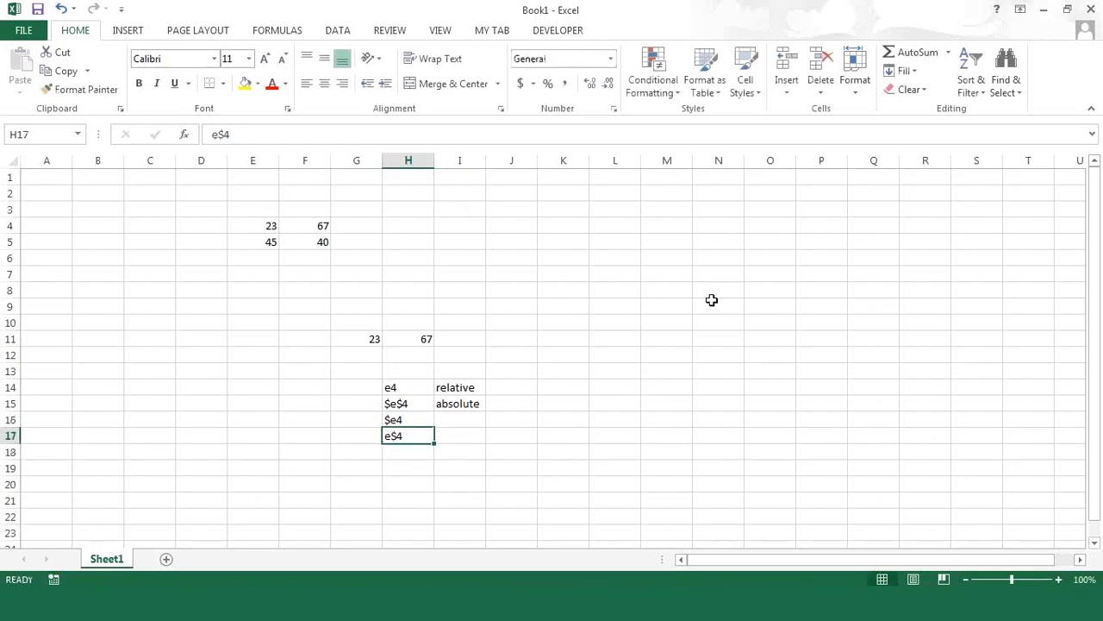
{"action": "key", "text": "Up"}
{"action": "key", "text": "shift+Down"}
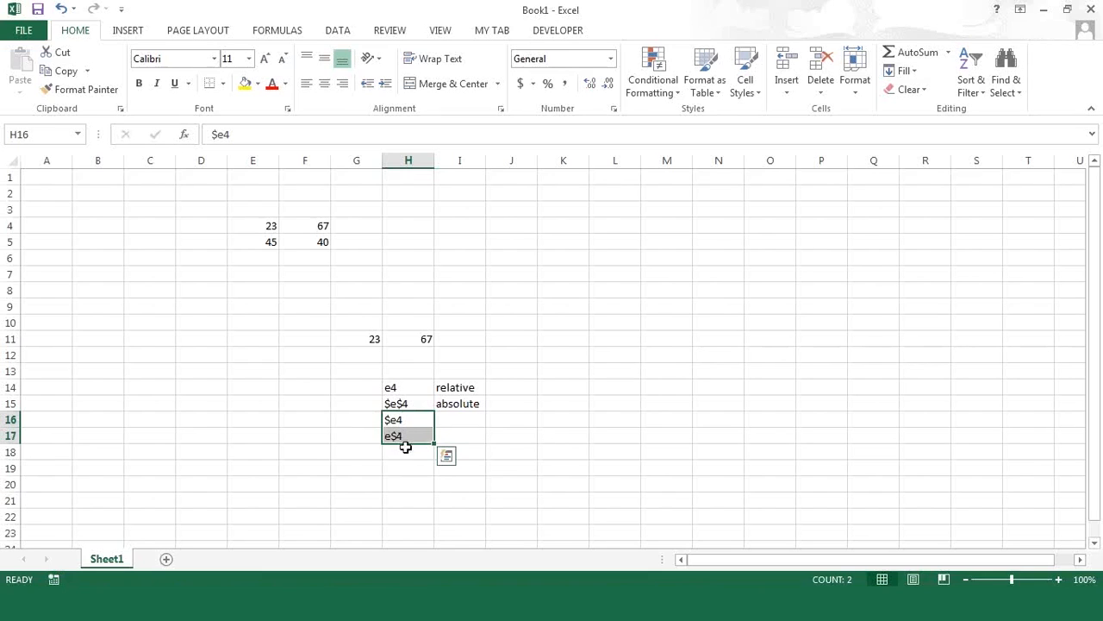
{"action": "left_click", "coordinate": [488, 451]}
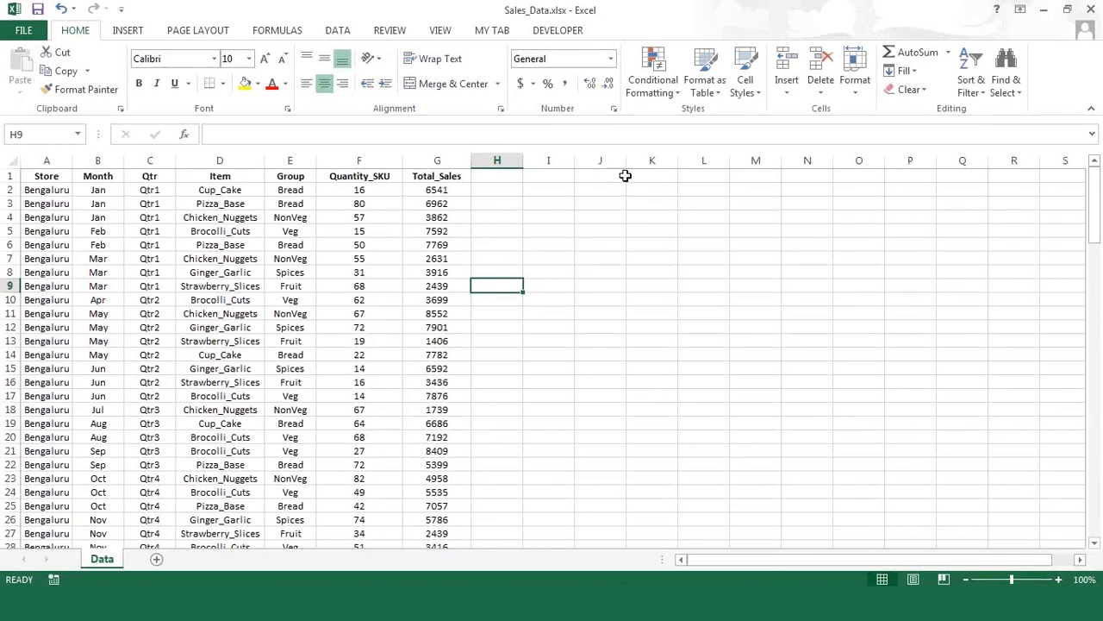
- Turn on AutoFilter for the header row of the sales data and view the Store column's filter options
{"action": "left_click", "coordinate": [51, 177]}
{"action": "key", "text": "alt+d"}
{"action": "key", "text": "f"}
{"action": "key", "text": "f"}
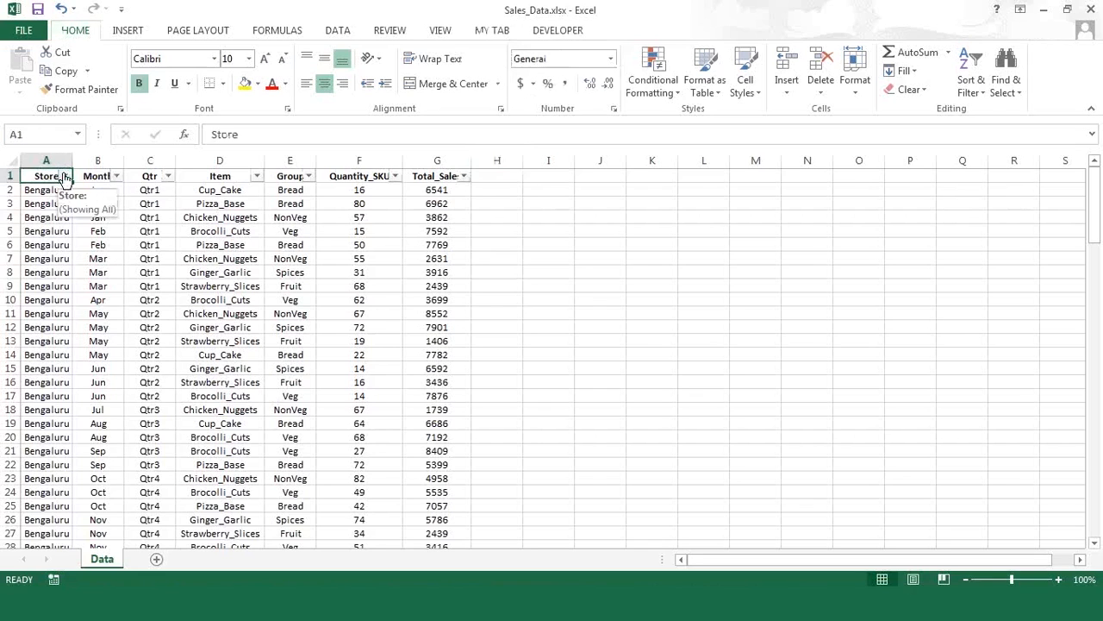
{"action": "left_click", "coordinate": [66, 177]}
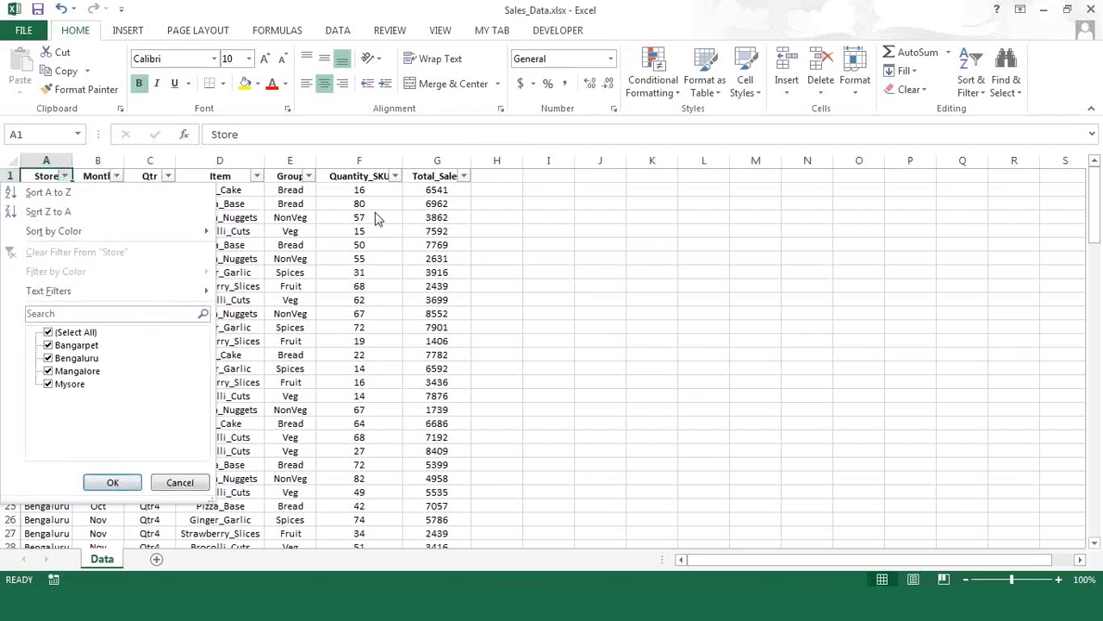
{"action": "left_click", "coordinate": [394, 231]}
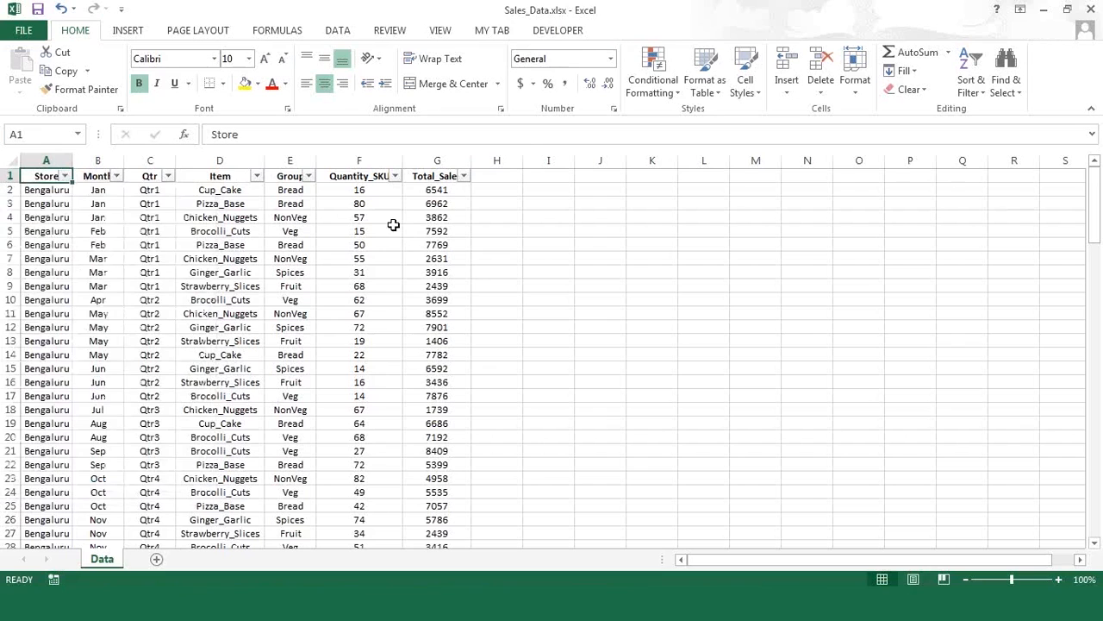
- View the filter options of the Month, Qtr, Item and Group columns
{"action": "left_click", "coordinate": [116, 176]}
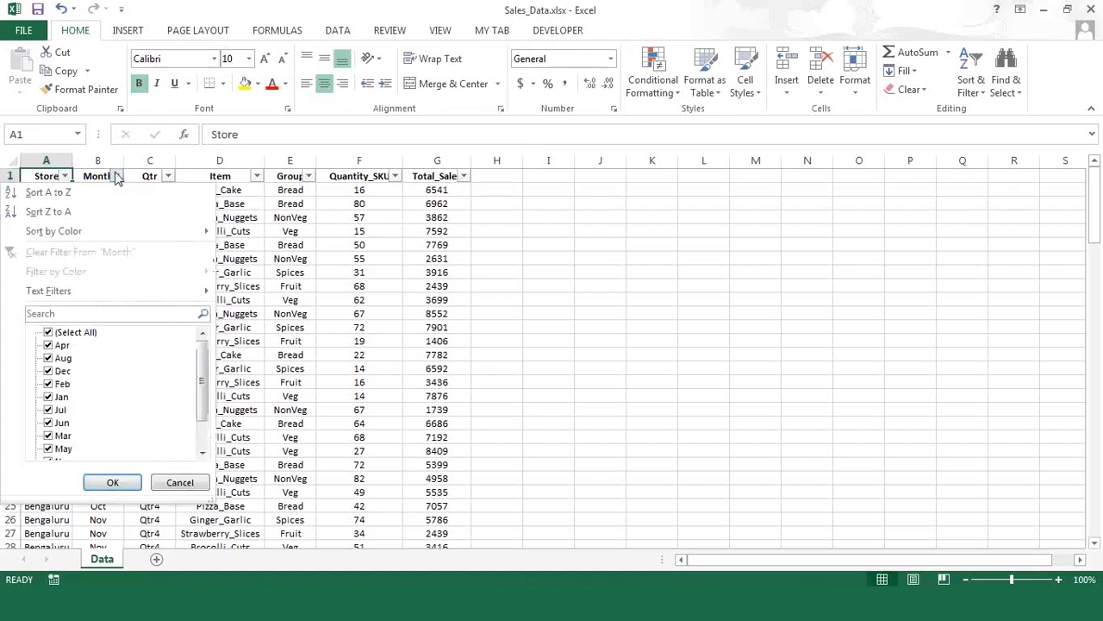
{"action": "left_click", "coordinate": [168, 179]}
{"action": "left_click", "coordinate": [168, 177]}
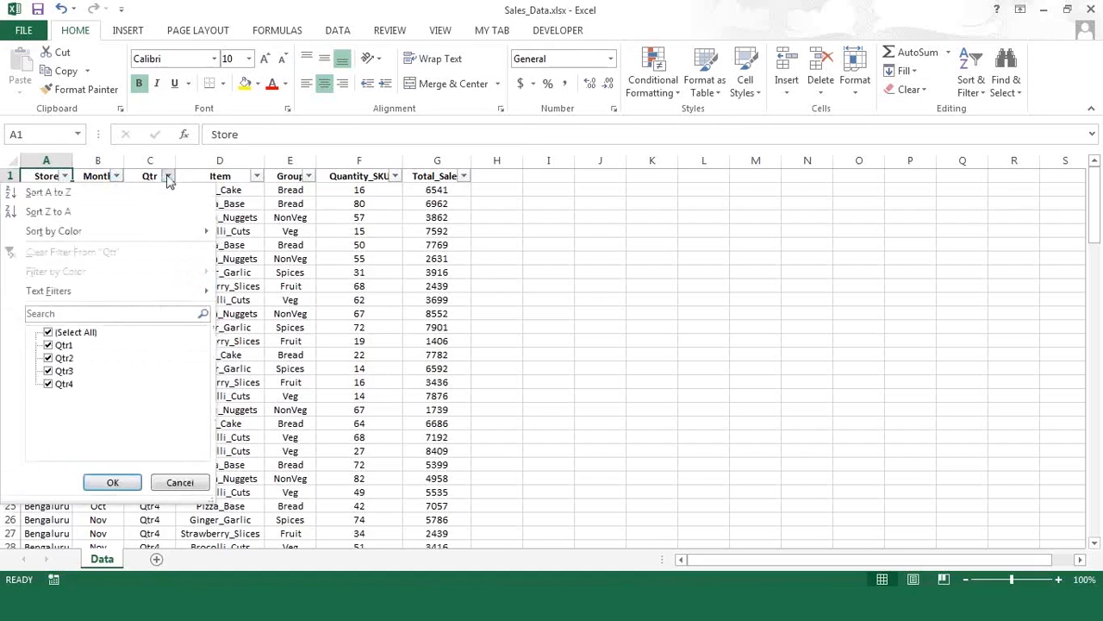
{"action": "left_click", "coordinate": [261, 177]}
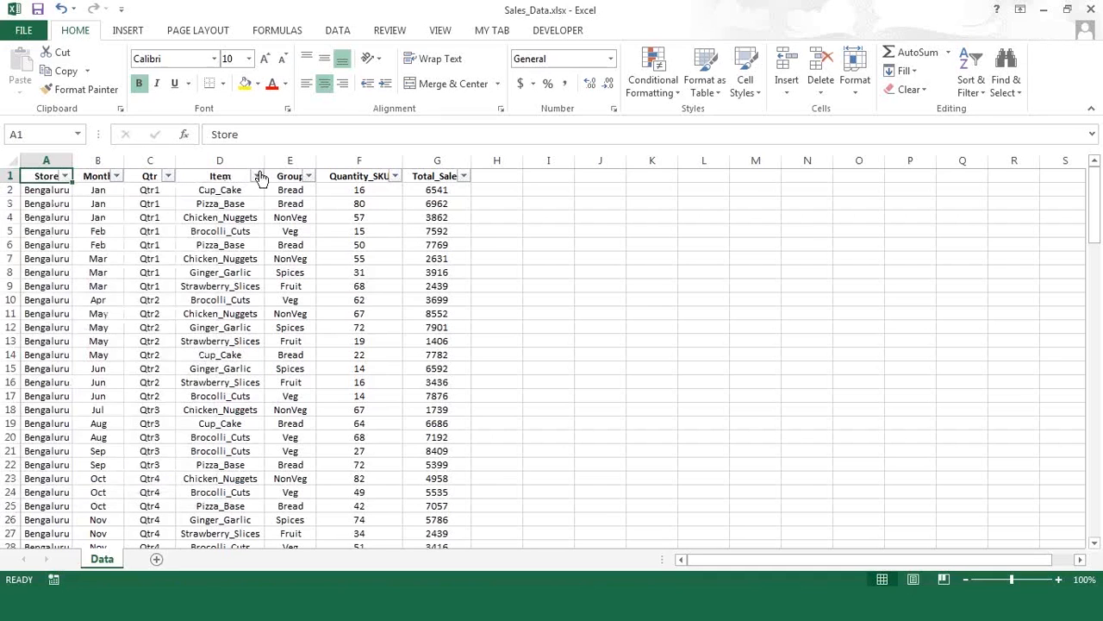
{"action": "left_click", "coordinate": [258, 176]}
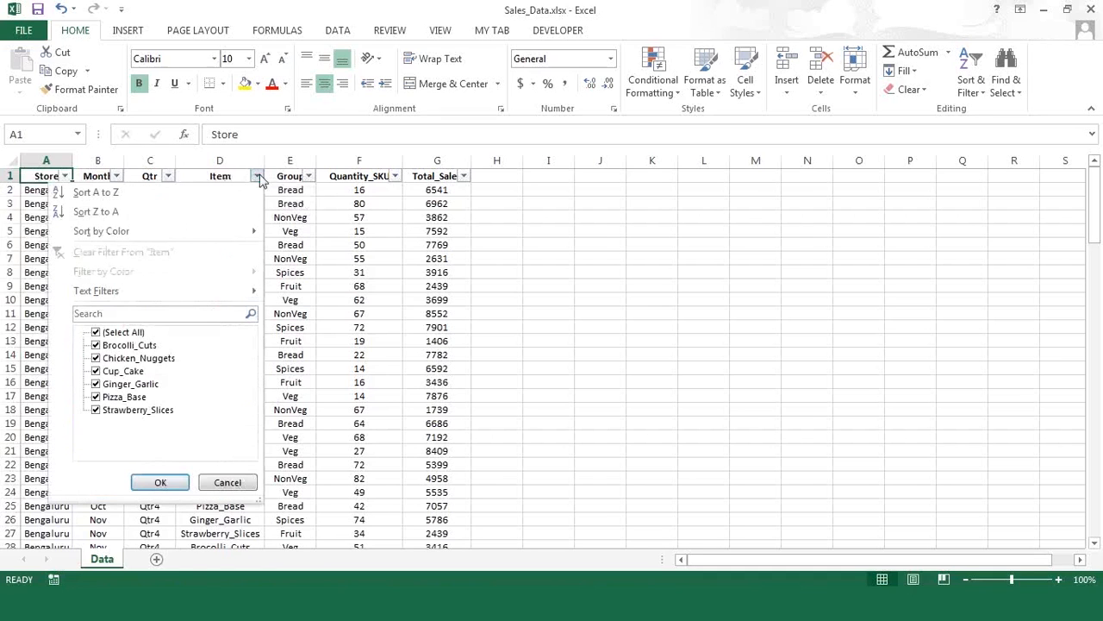
{"action": "left_click", "coordinate": [308, 178]}
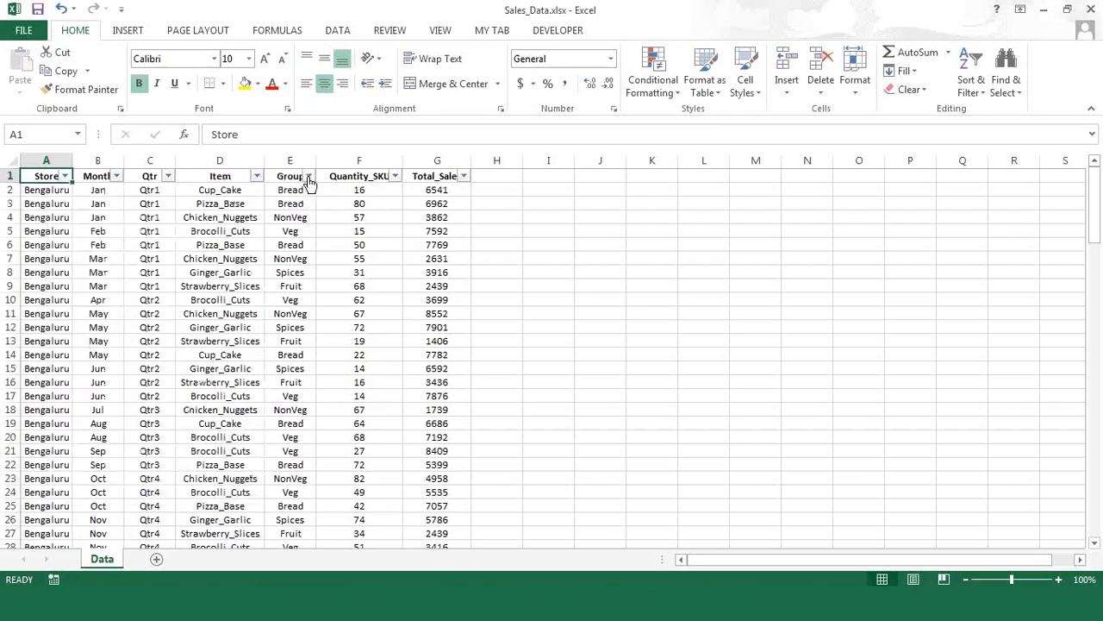
{"action": "left_click", "coordinate": [309, 177]}
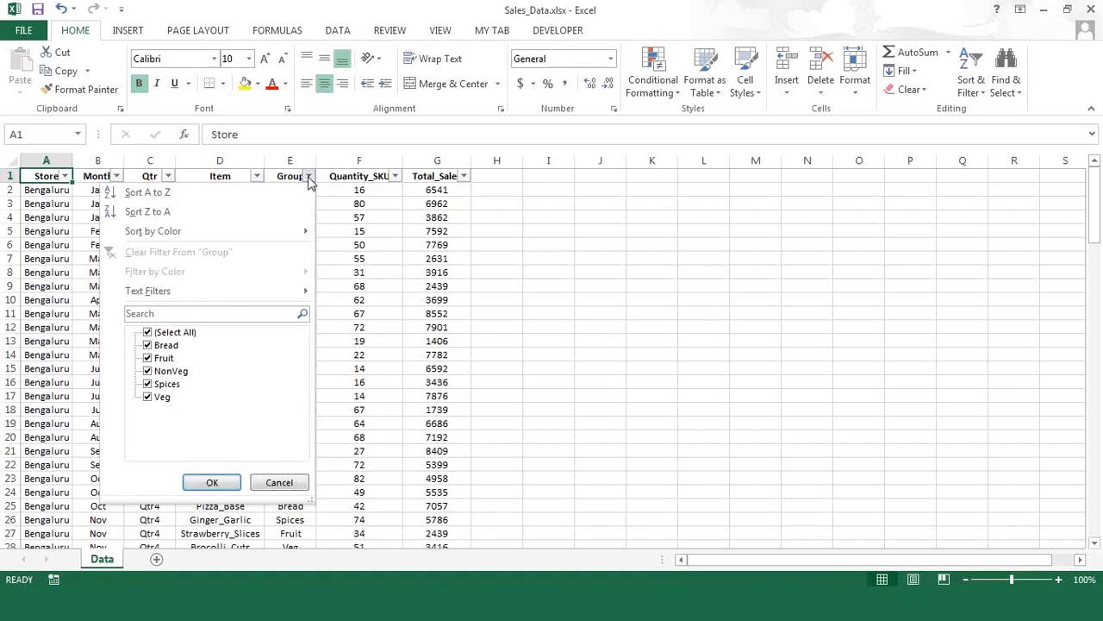
{"action": "left_click", "coordinate": [397, 184]}
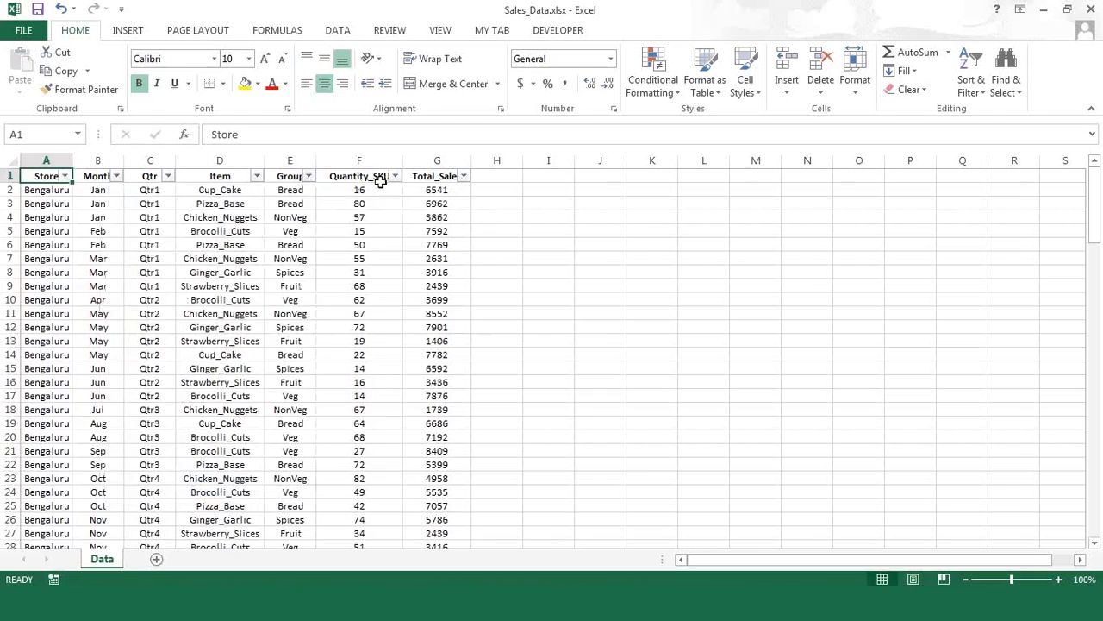
- Look through the first few numeric entries in the Quantity_SKU and Total_Sale columns
{"action": "left_click", "coordinate": [373, 188]}
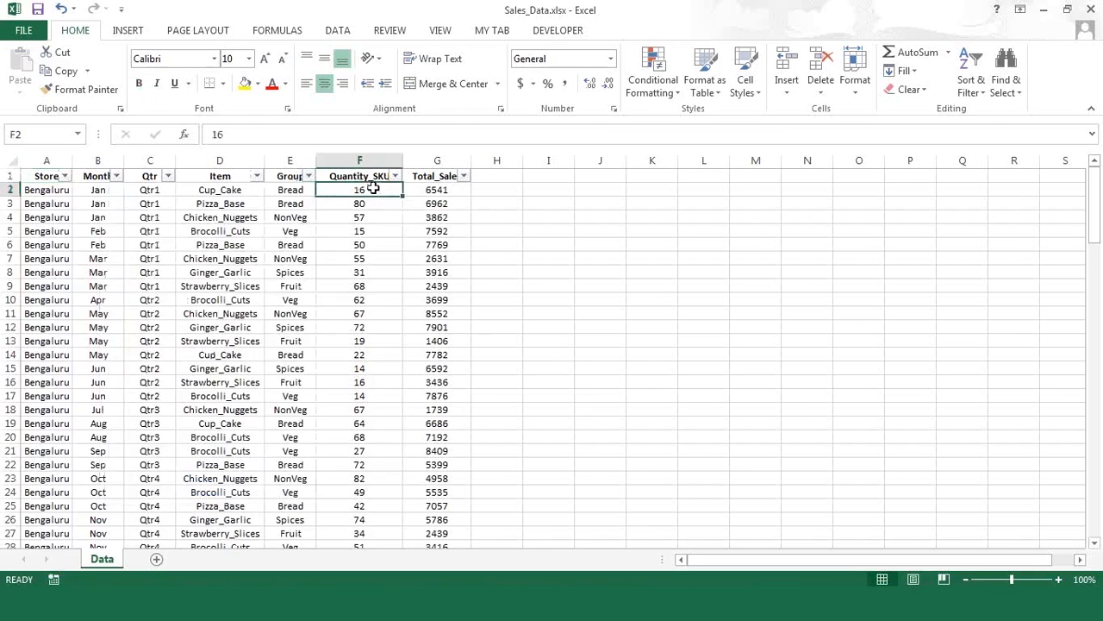
{"action": "key", "text": "Down"}
{"action": "key", "text": "Down"}
{"action": "key", "text": "Down"}
{"action": "key", "text": "Down"}
{"action": "key", "text": "Up"}
{"action": "key", "text": "Up"}
{"action": "key", "text": "Up"}
{"action": "key", "text": "Up"}
{"action": "key", "text": "Right"}
{"action": "key", "text": "Down"}
{"action": "key", "text": "Down"}
{"action": "key", "text": "Down"}
{"action": "key", "text": "Down"}
{"action": "key", "text": "Up"}
{"action": "key", "text": "Up"}
{"action": "key", "text": "Up"}
{"action": "key", "text": "Up"}
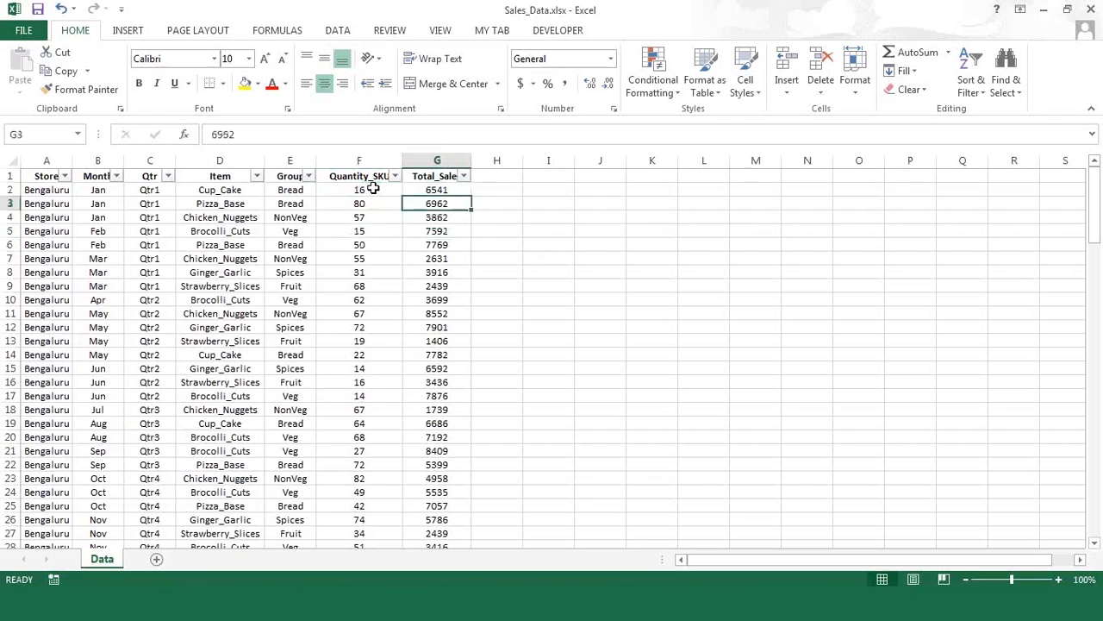
{"action": "key", "text": "Left"}
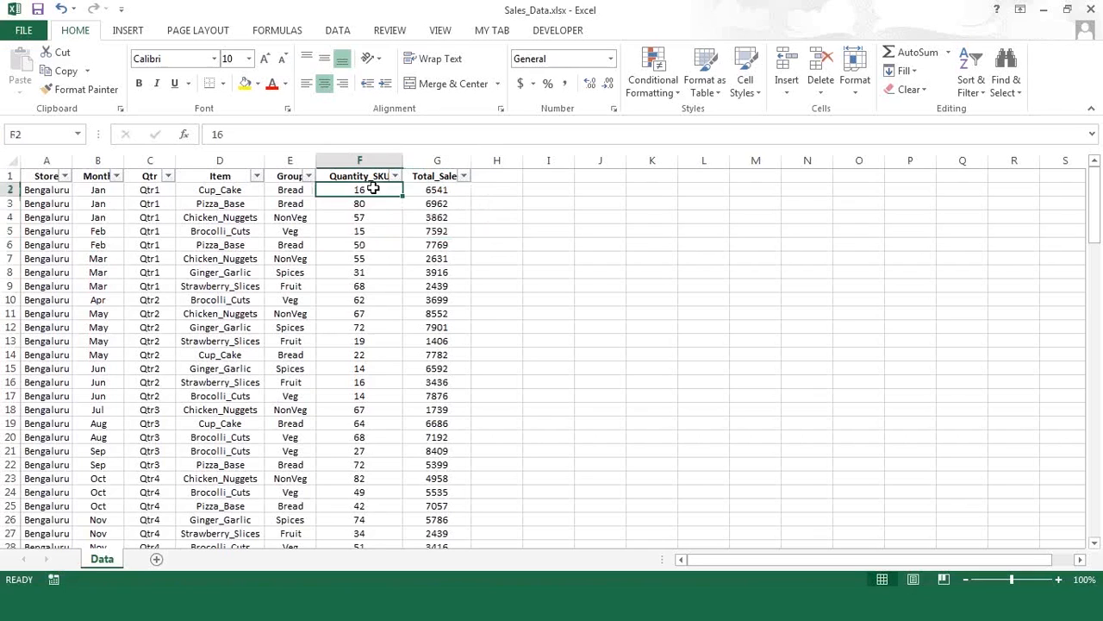
{"action": "key", "text": "Right"}
{"action": "key", "text": "Right"}
{"action": "key", "text": "Right"}
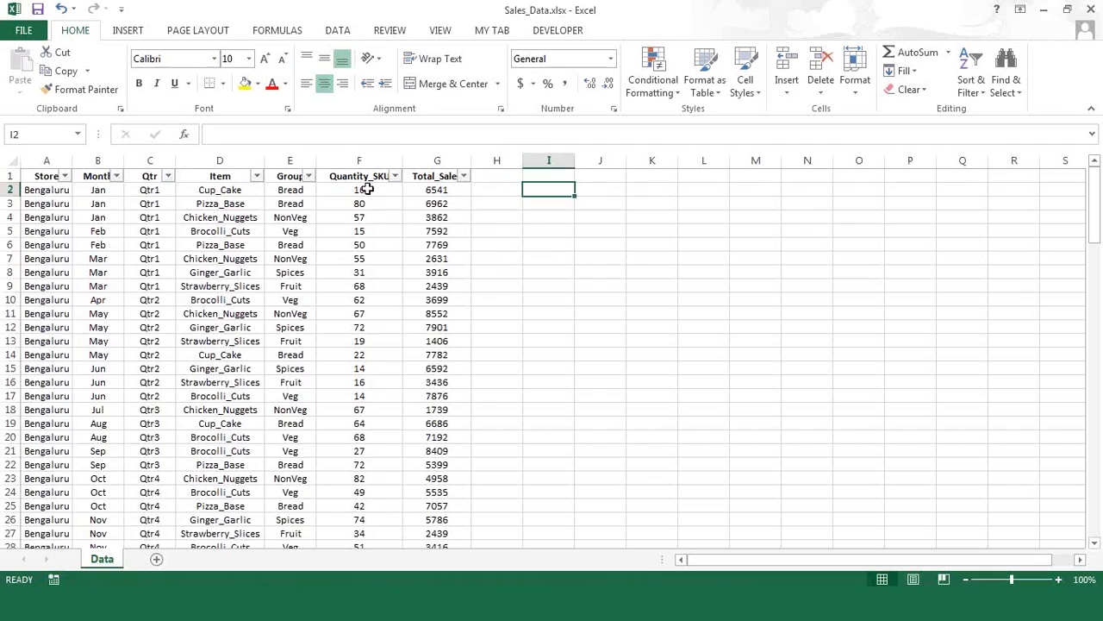
- Enter the formula =SUM(F2:F6) in cell J2 to total the first five Quantity_SKU values
{"action": "left_click_drag", "start_coordinate": [367, 190], "coordinate": [367, 238]}
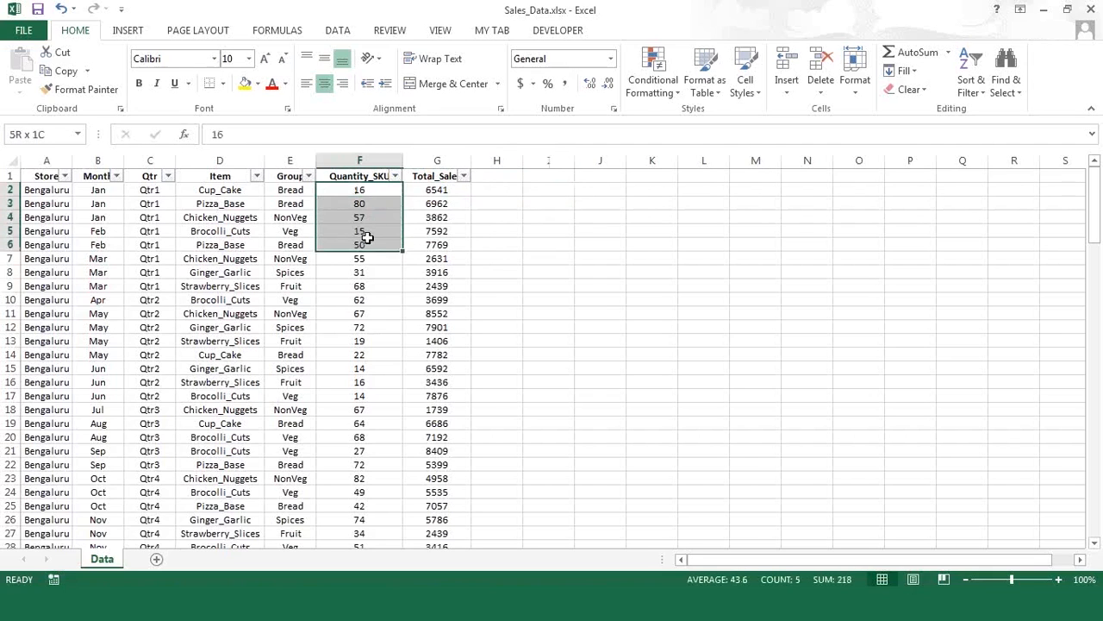
{"action": "left_click_drag", "start_coordinate": [367, 238], "coordinate": [367, 237]}
{"action": "left_click", "coordinate": [608, 189]}
{"action": "type", "text": "=sum"}
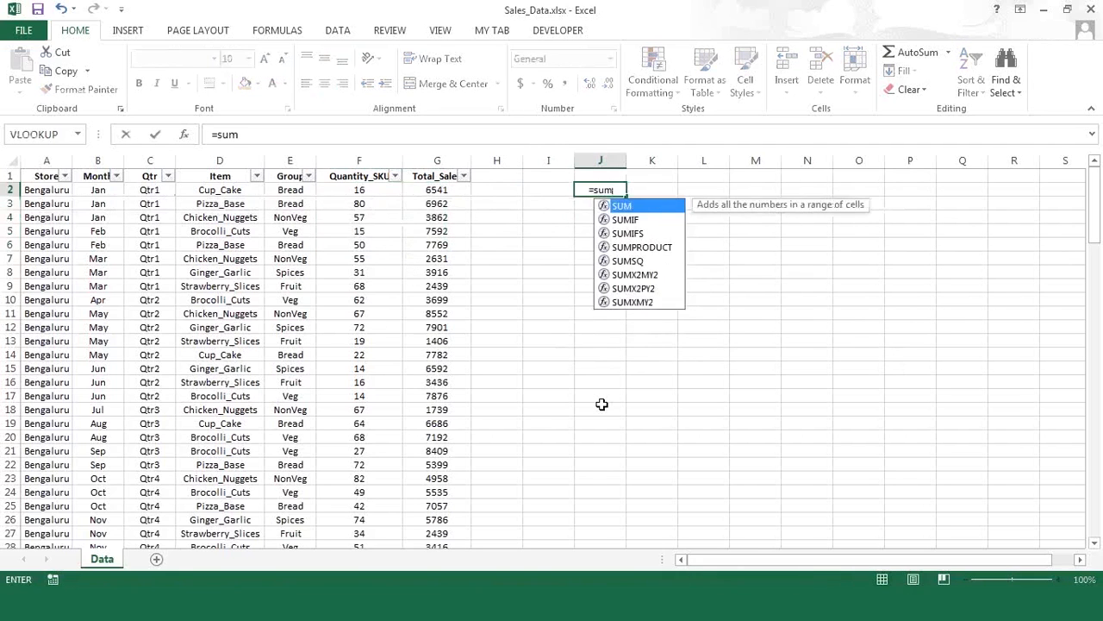
{"action": "type", "text": "("}
{"action": "left_click_drag", "start_coordinate": [359, 190], "coordinate": [360, 242]}
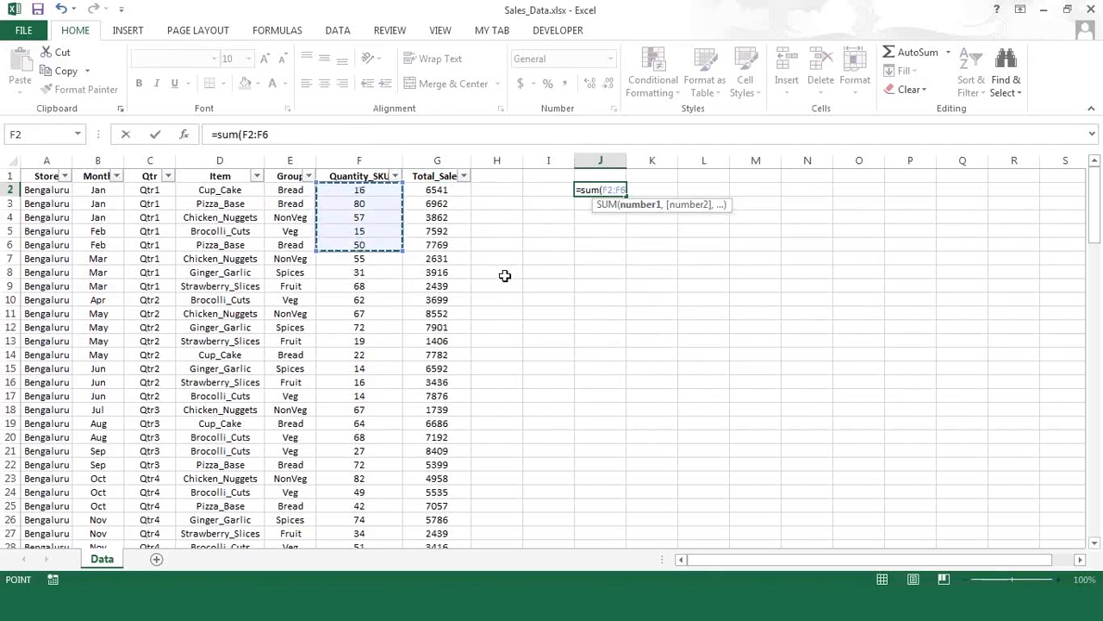
{"action": "type", "text": ")"}
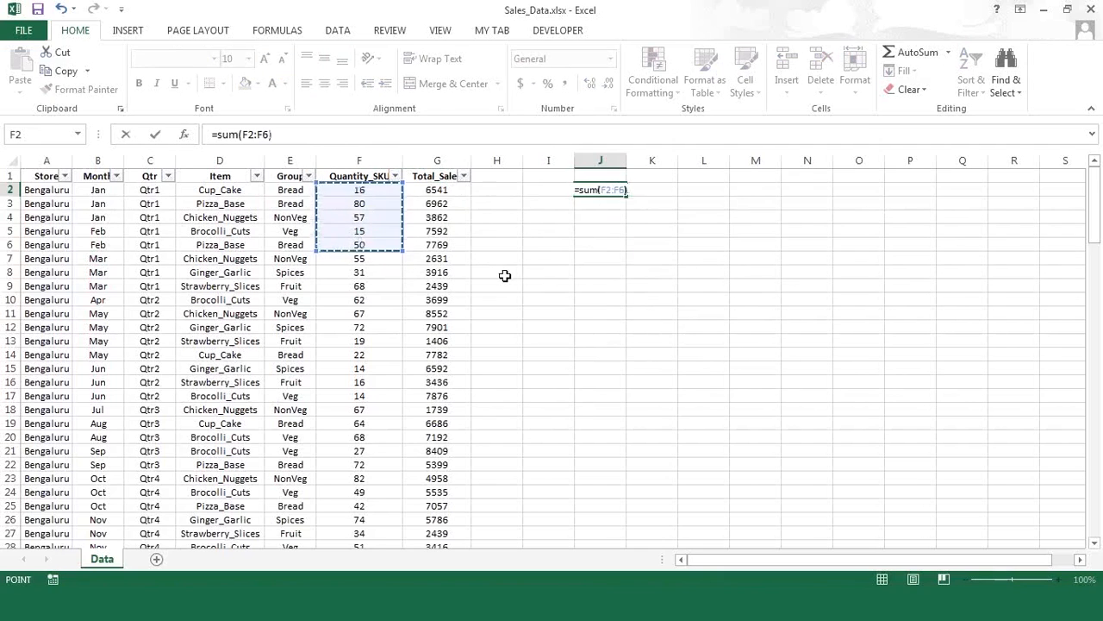
{"action": "key", "text": "Return"}
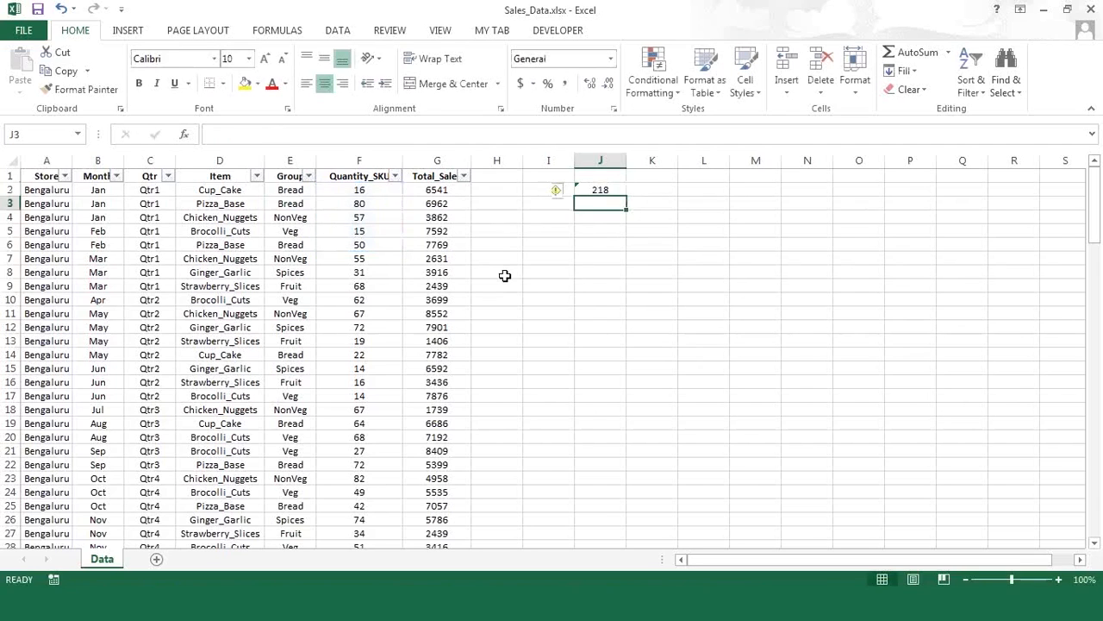
- Fill the relative SUM formula from J2 down through J11
{"action": "key", "text": "Up"}
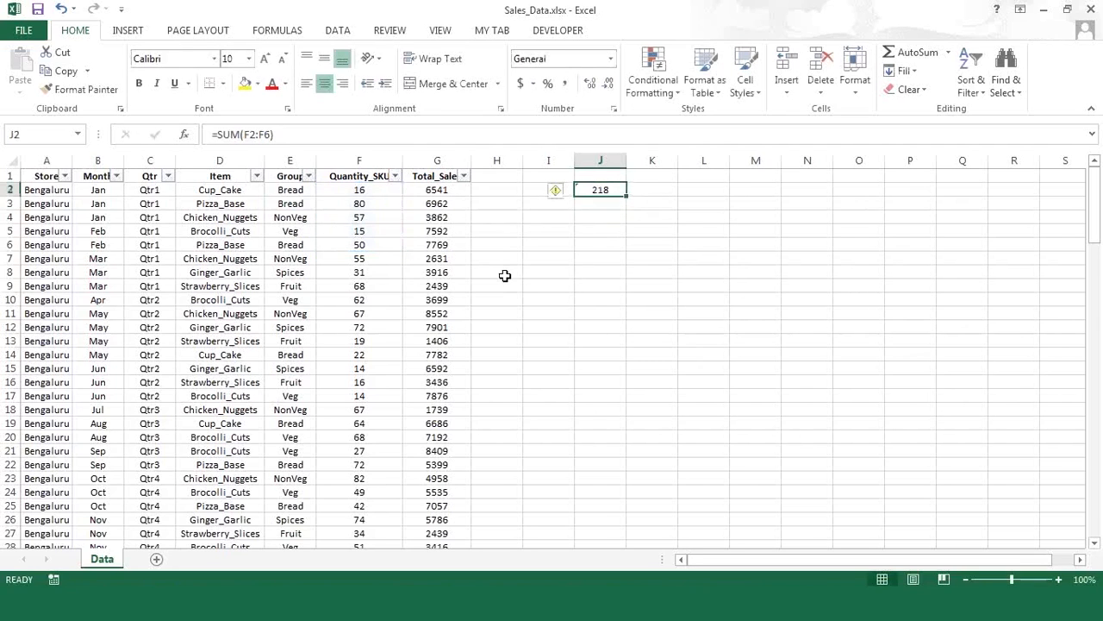
{"action": "key", "text": "Right"}
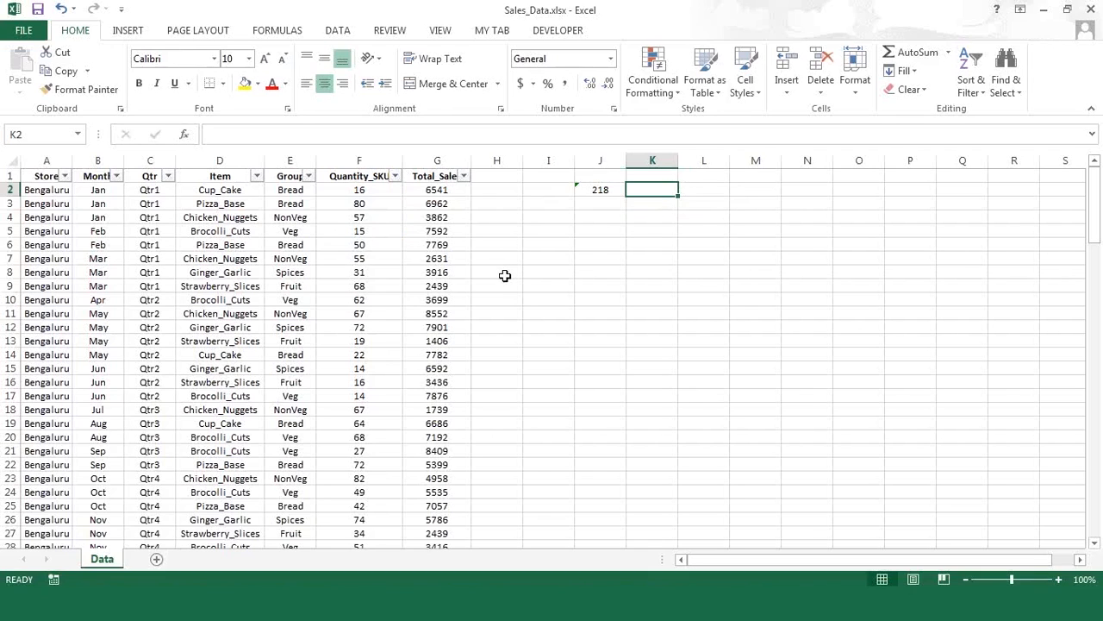
{"action": "key", "text": "Down"}
{"action": "key", "text": "Left"}
{"action": "key", "text": "Up"}
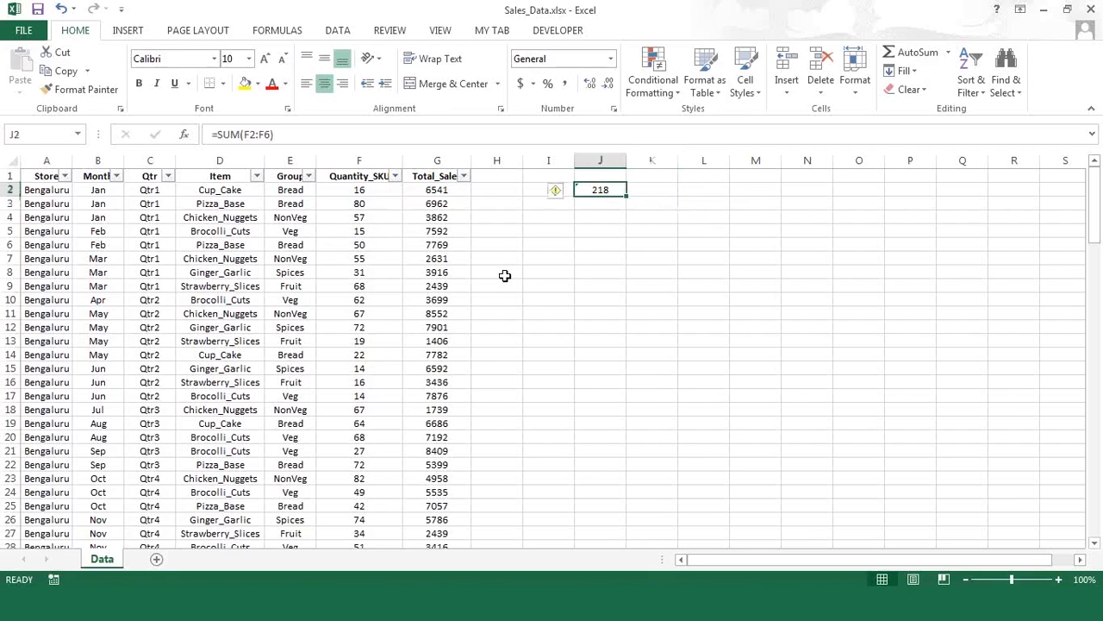
{"action": "left_click_drag", "start_coordinate": [627, 196], "coordinate": [624, 322]}
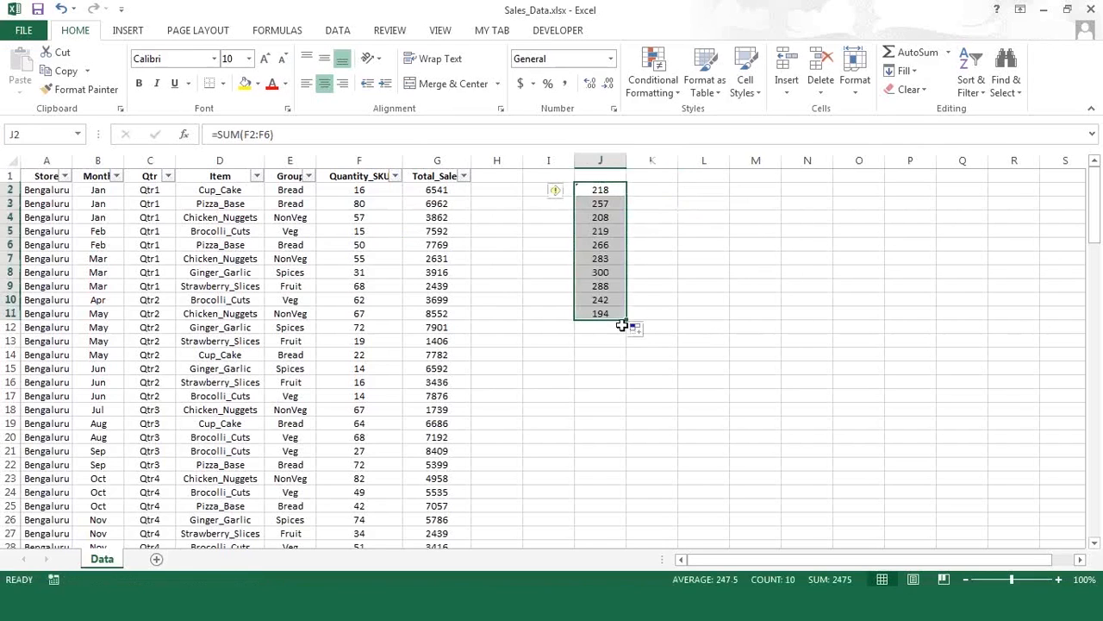
- Inspect the cell references in the filled SUM formulas in J3, J4 and J5 without changing them
{"action": "left_click", "coordinate": [606, 204]}
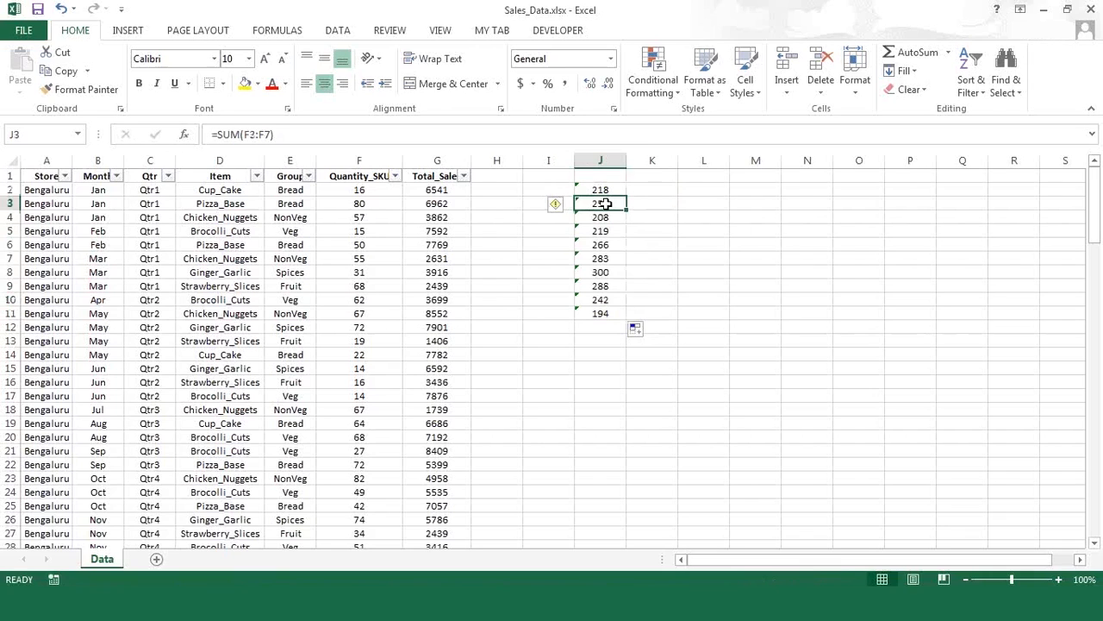
{"action": "double_click", "coordinate": [606, 203]}
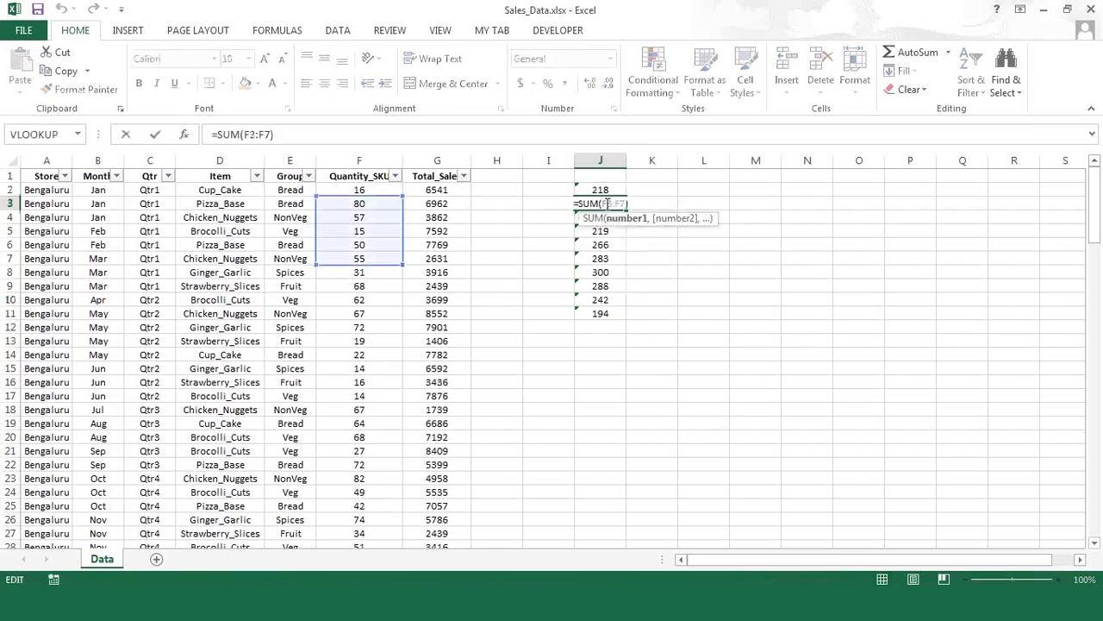
{"action": "key", "text": "Escape"}
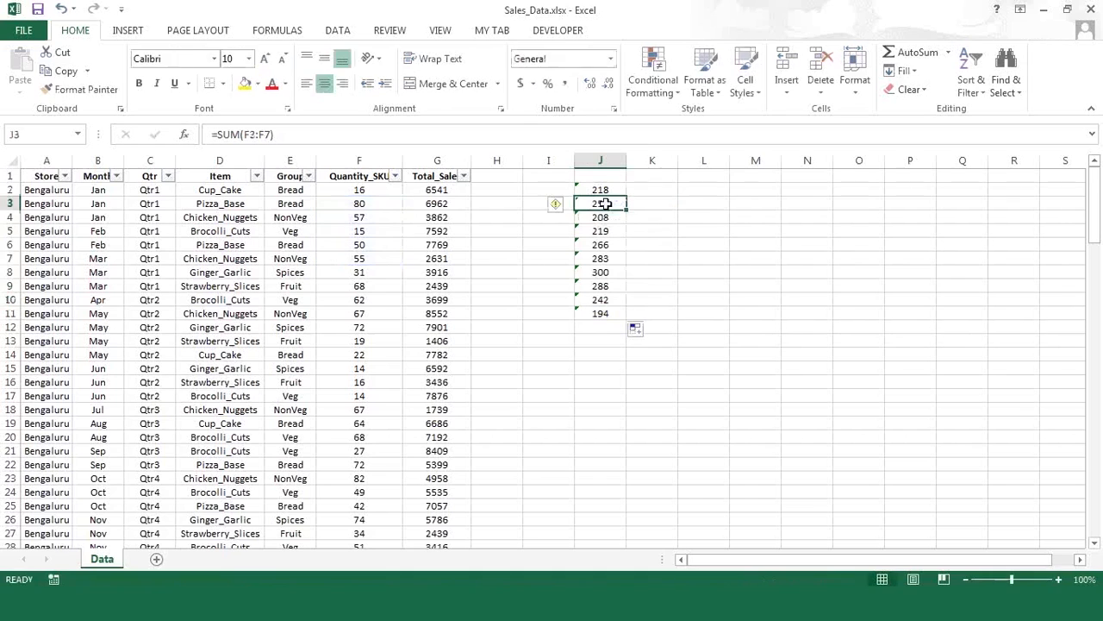
{"action": "left_click", "coordinate": [606, 219]}
{"action": "double_click", "coordinate": [606, 219]}
{"action": "key", "text": "Escape"}
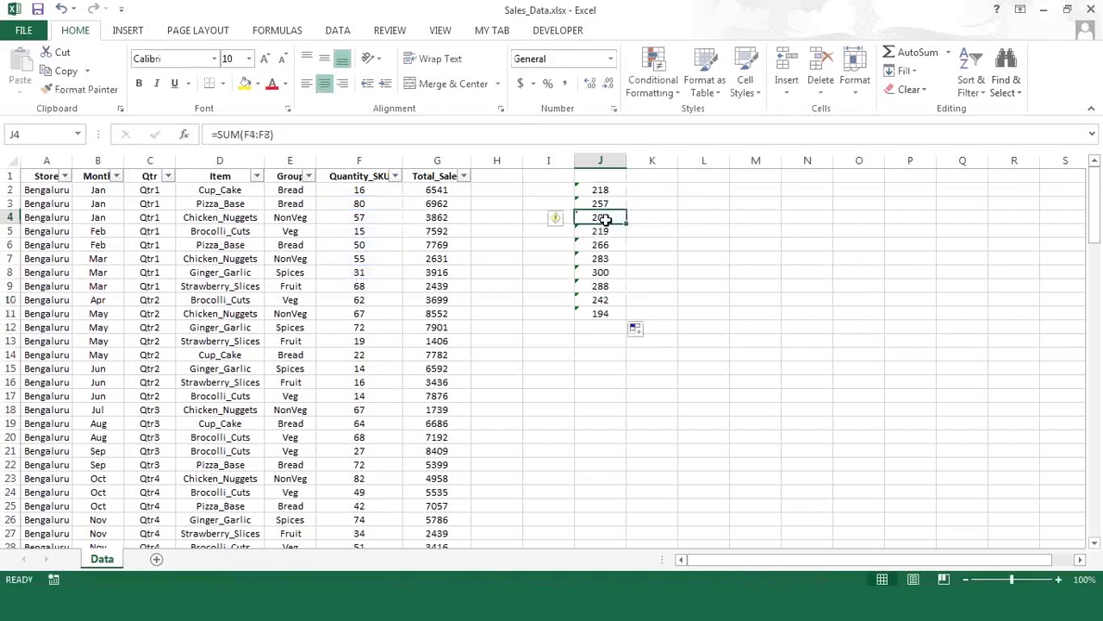
{"action": "double_click", "coordinate": [606, 233]}
{"action": "key", "text": "Escape"}
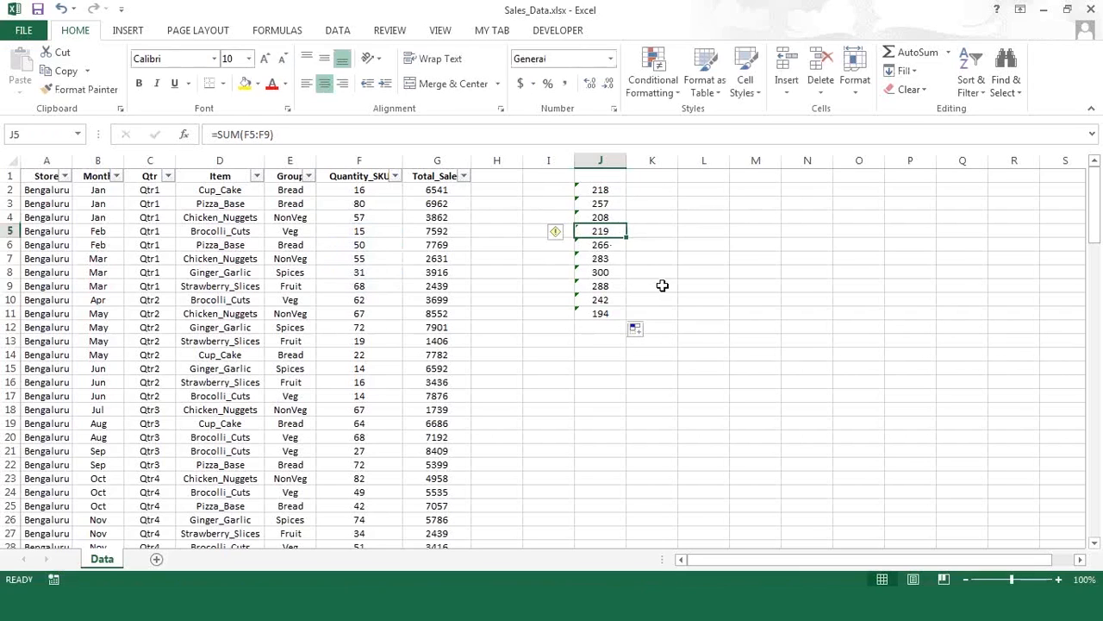
- Fill the SUM formula from J2 right into K2
{"action": "key", "text": "Up"}
{"action": "key", "text": "Up"}
{"action": "key", "text": "Up"}
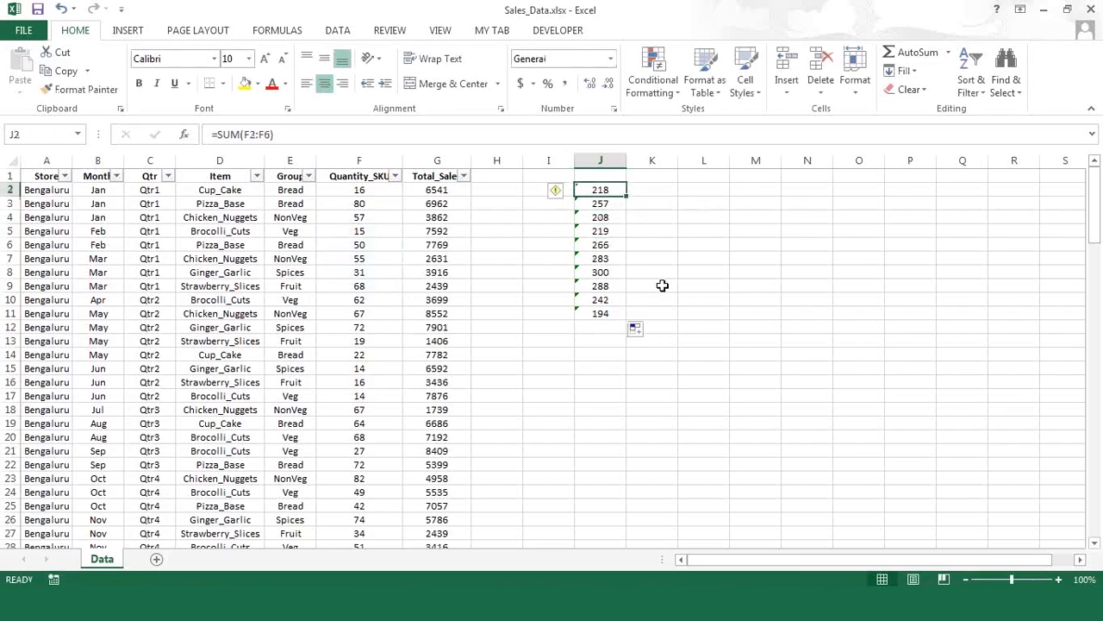
{"action": "key", "text": "Right"}
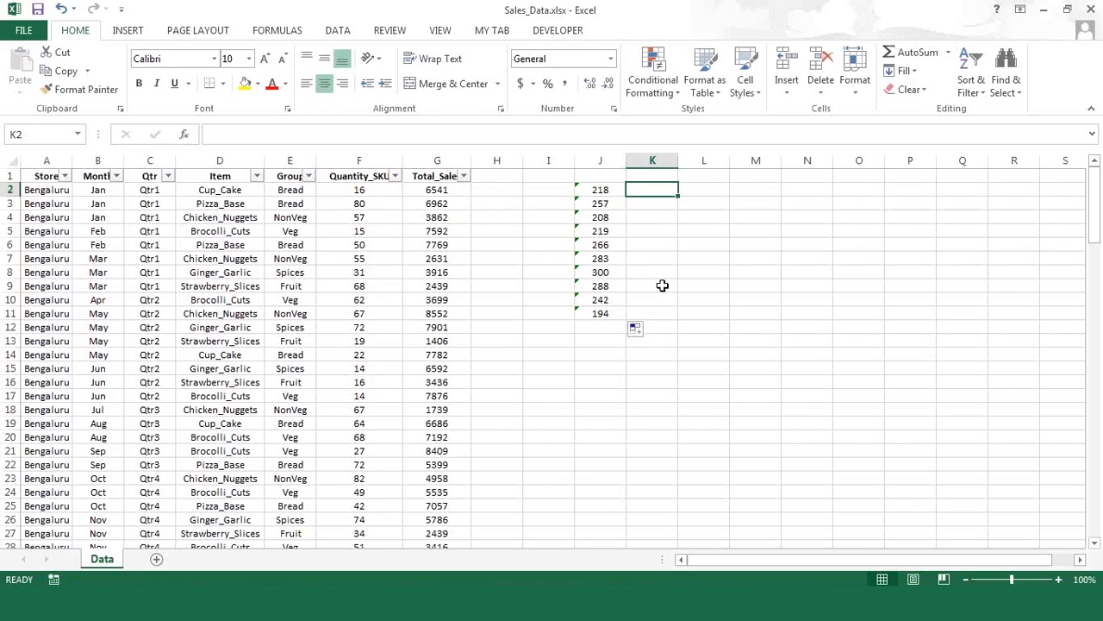
{"action": "key", "text": "Left"}
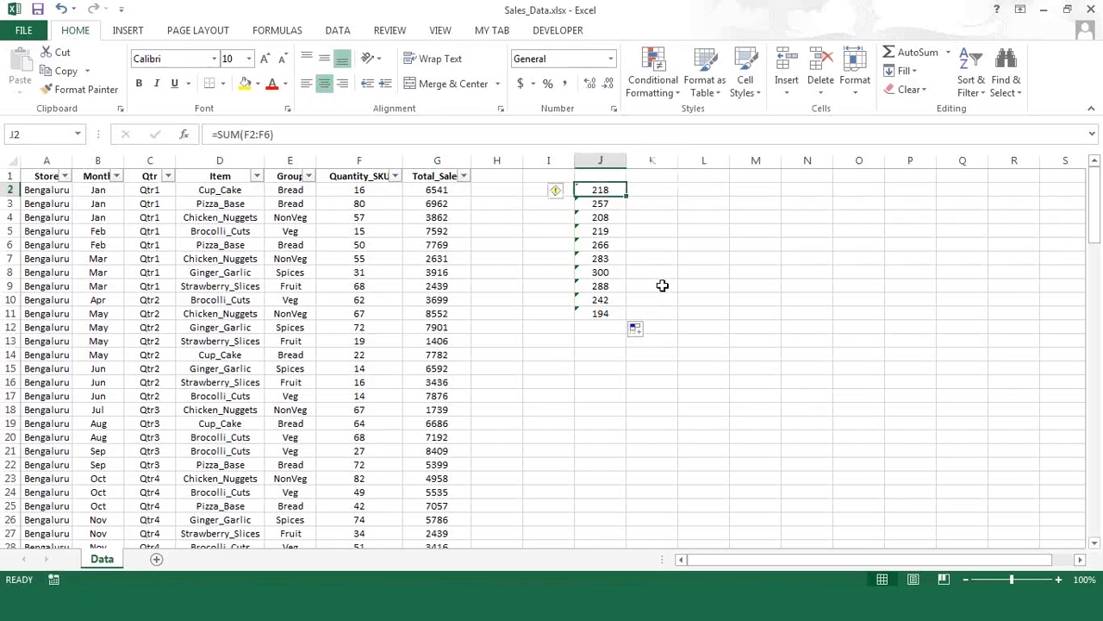
{"action": "key", "text": "Right"}
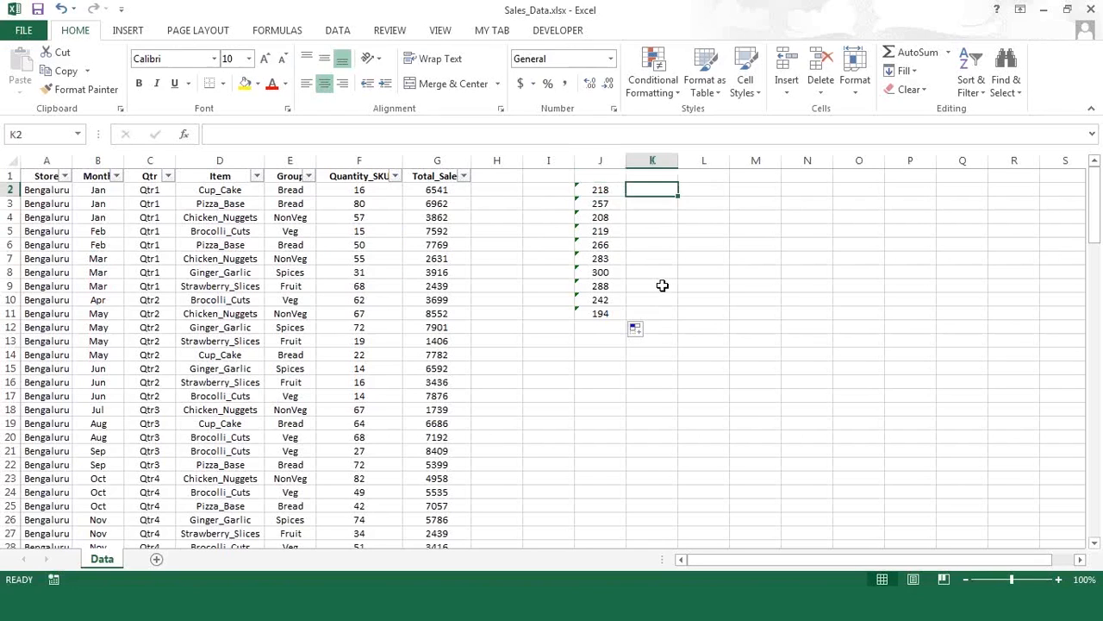
{"action": "key", "text": "ctrl+r"}
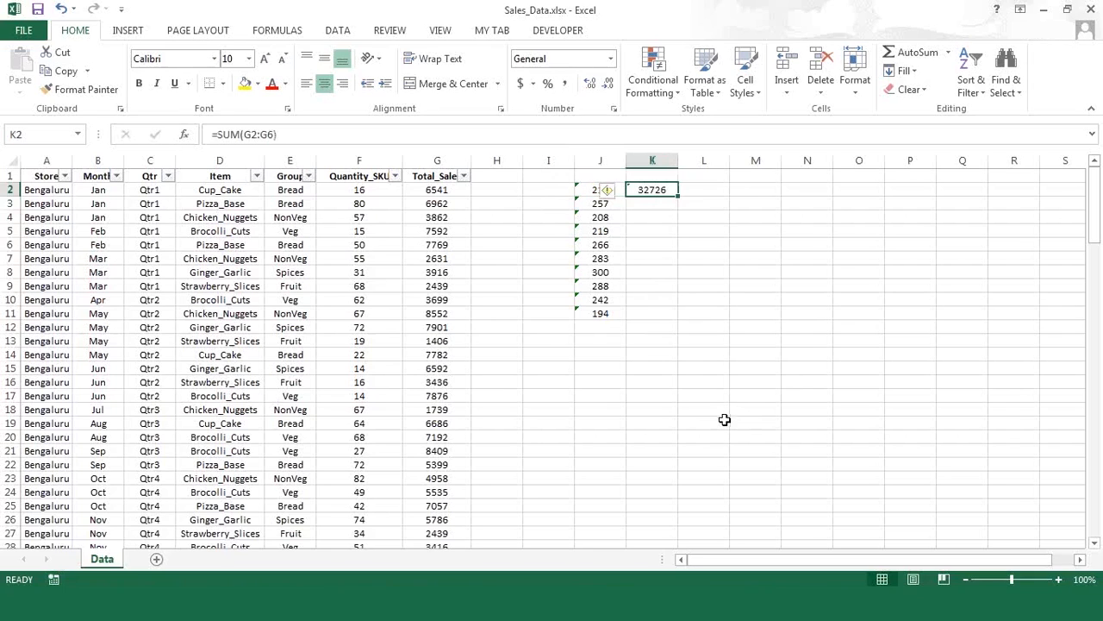
- Compare the references in the J2 and K2 formulas and clear cell K2
{"action": "left_click", "coordinate": [593, 192]}
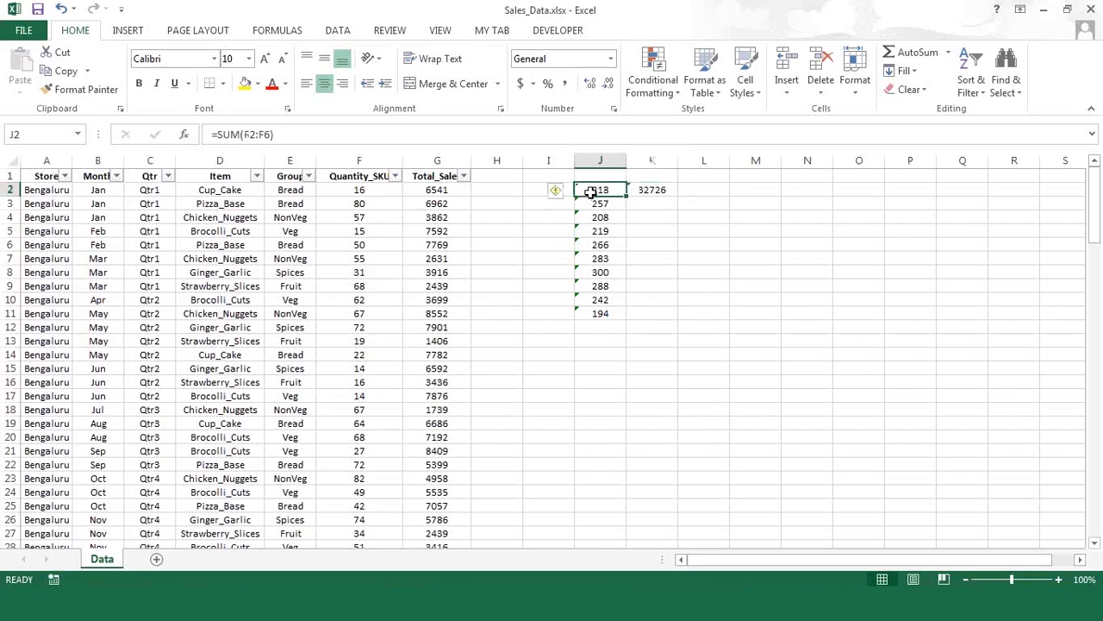
{"action": "left_click", "coordinate": [645, 191]}
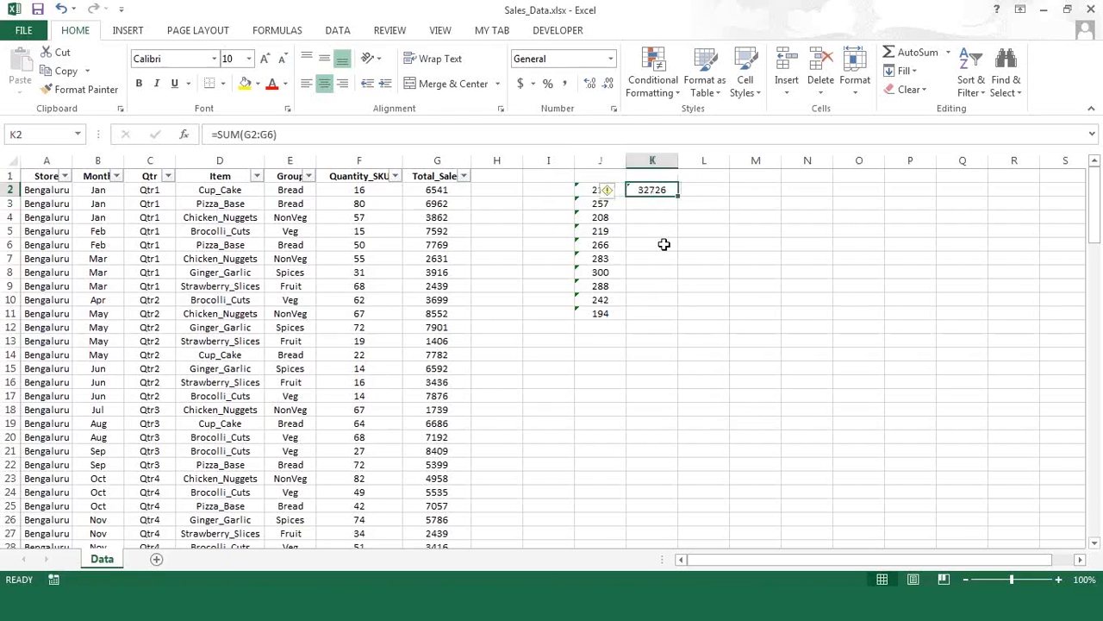
{"action": "double_click", "coordinate": [653, 190]}
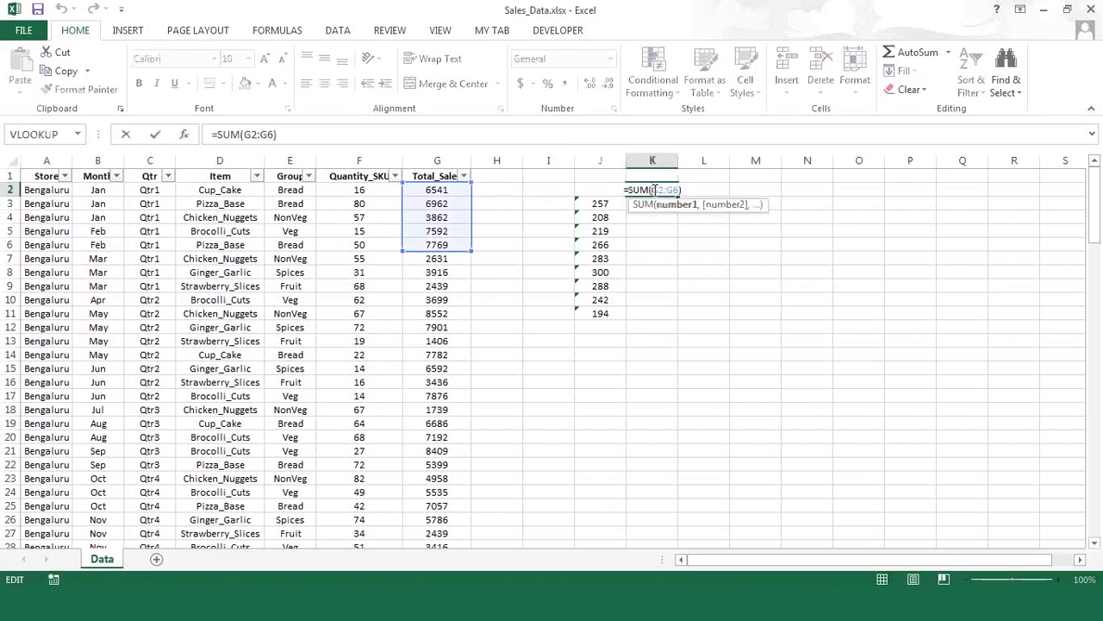
{"action": "key", "text": "ctrl+Return"}
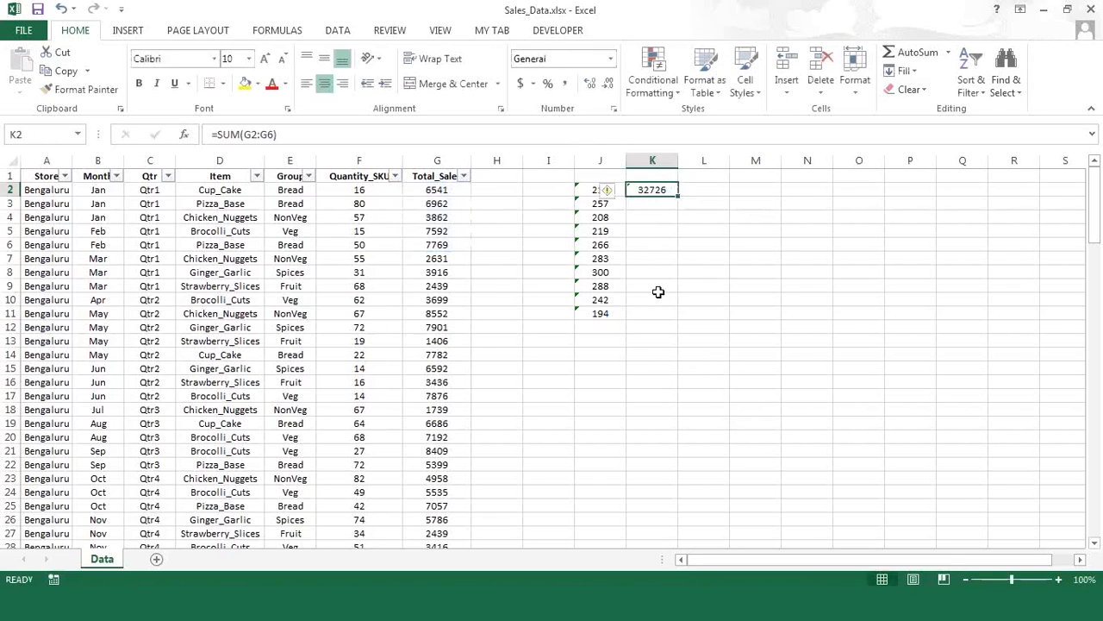
{"action": "key", "text": "Delete"}
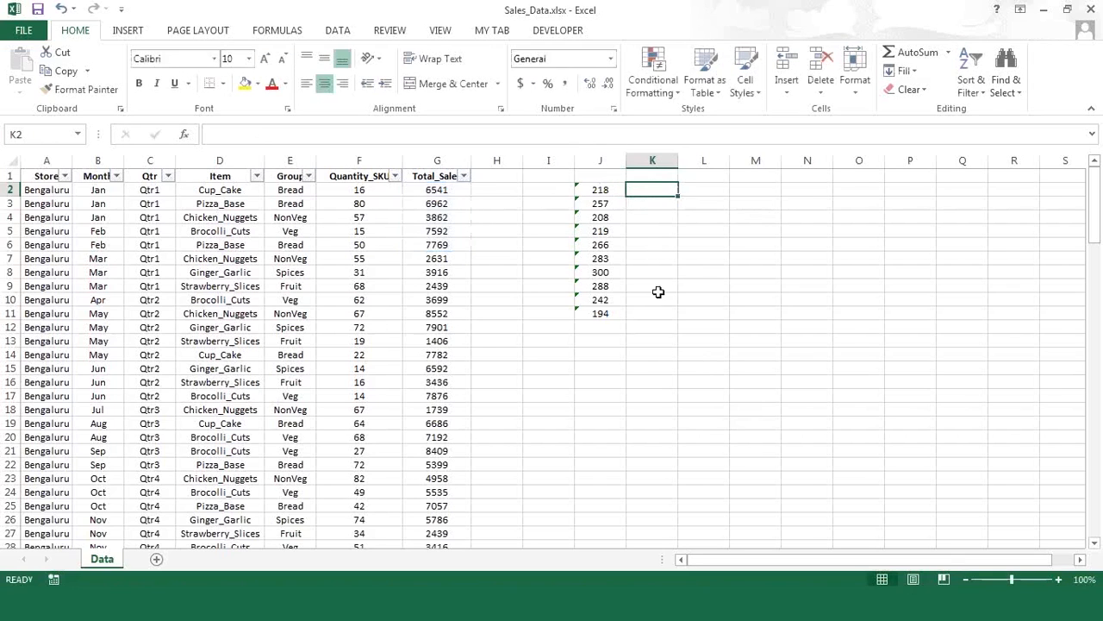
- Lock the column references in the J2 formula so that it reads =SUM($F2:$F6)
{"action": "left_click", "coordinate": [600, 191]}
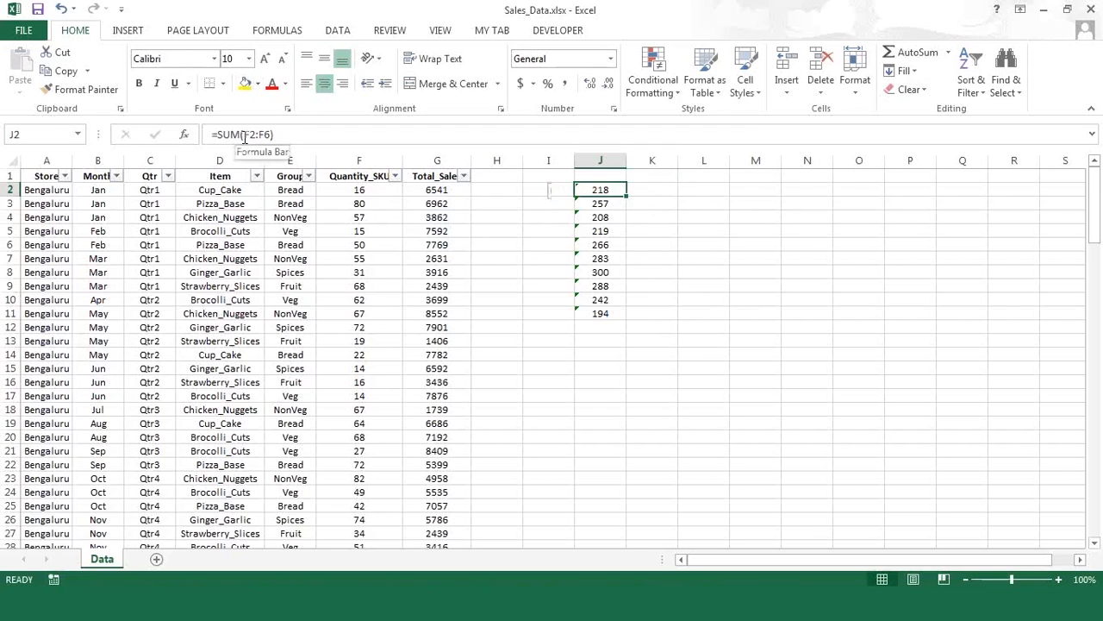
{"action": "left_click", "coordinate": [244, 136]}
{"action": "type", "text": "$"}
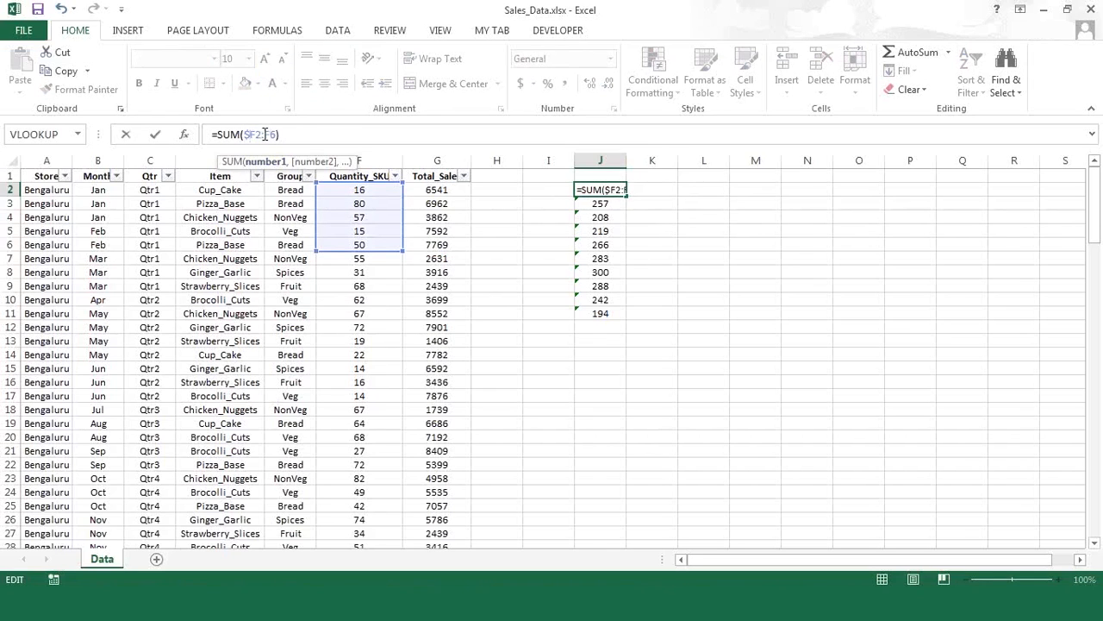
{"action": "left_click", "coordinate": [263, 134]}
{"action": "type", "text": "$"}
{"action": "left_click", "coordinate": [362, 135]}
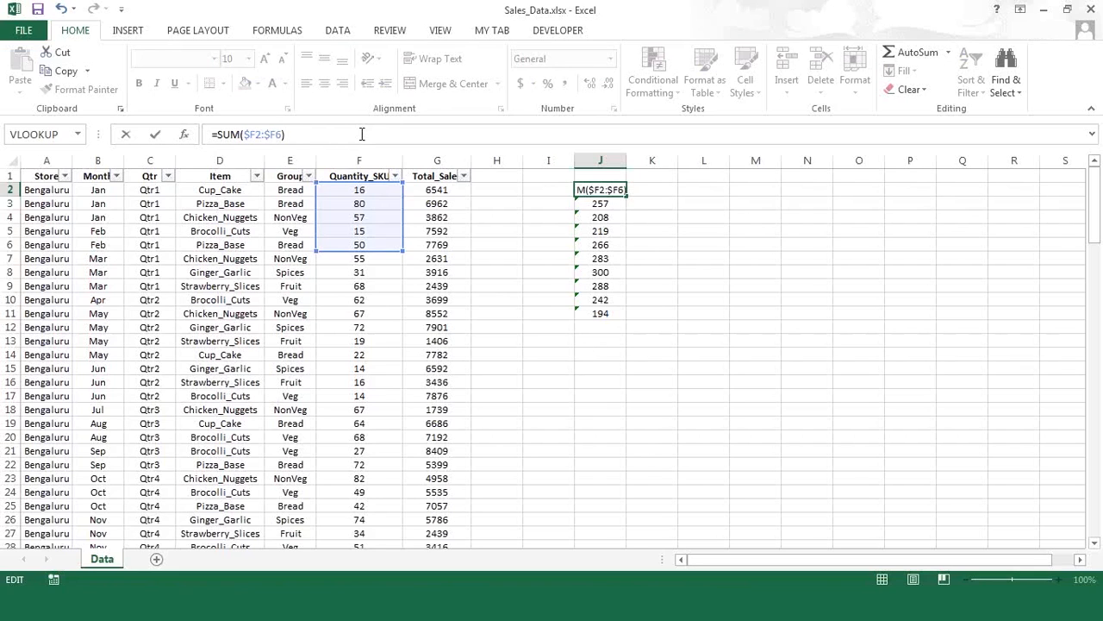
{"action": "key", "text": "Return"}
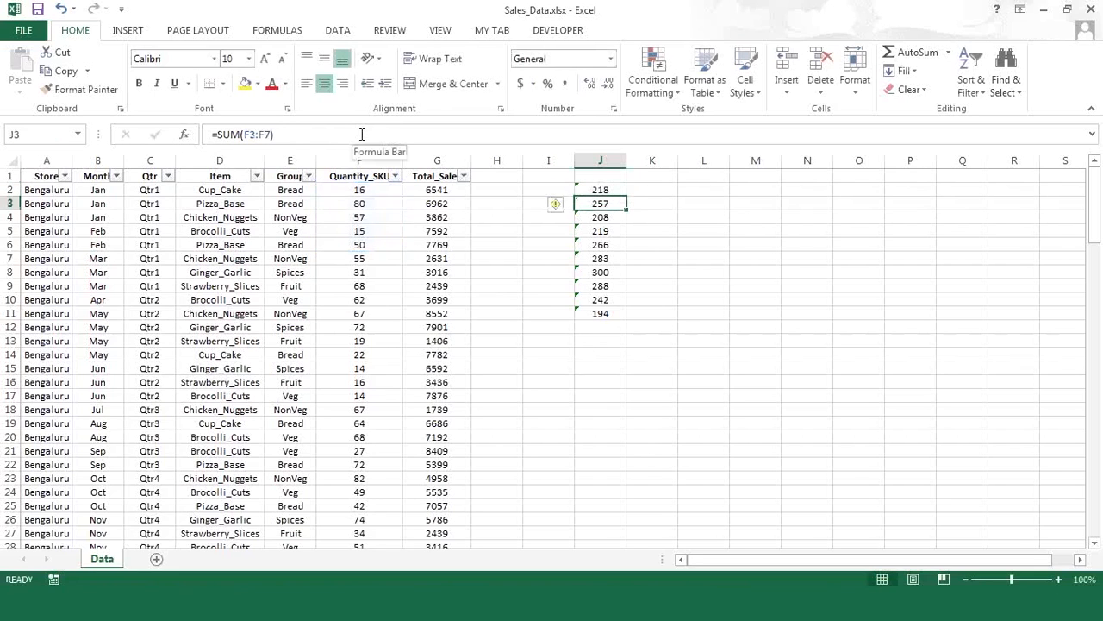
- Copy the column-locked SUM formula from J2 into K2
{"action": "key", "text": "Up"}
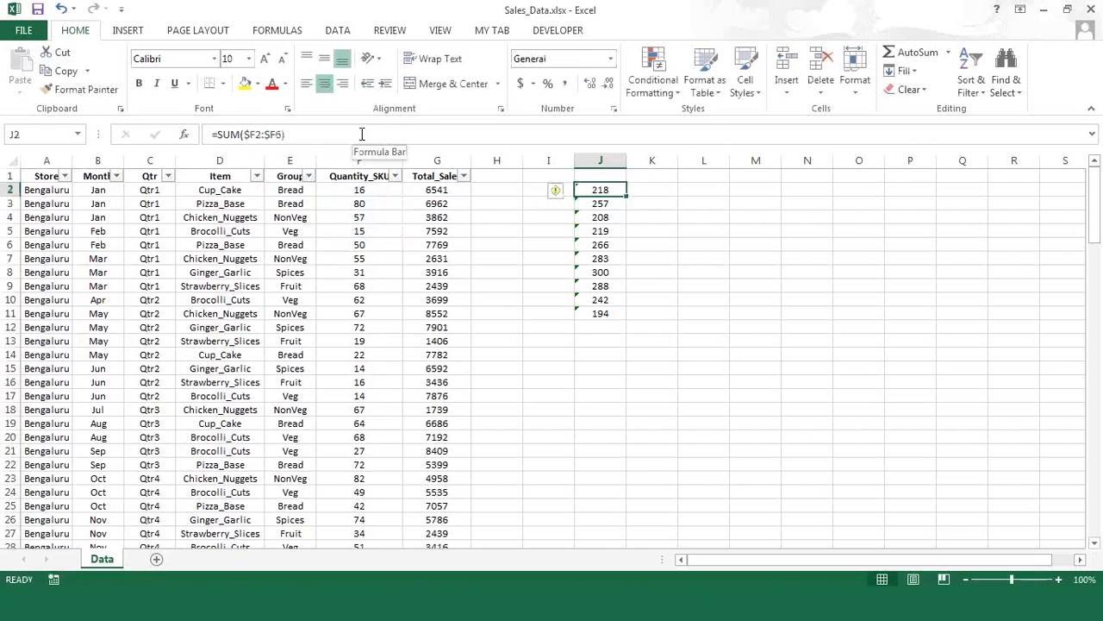
{"action": "key", "text": "Right"}
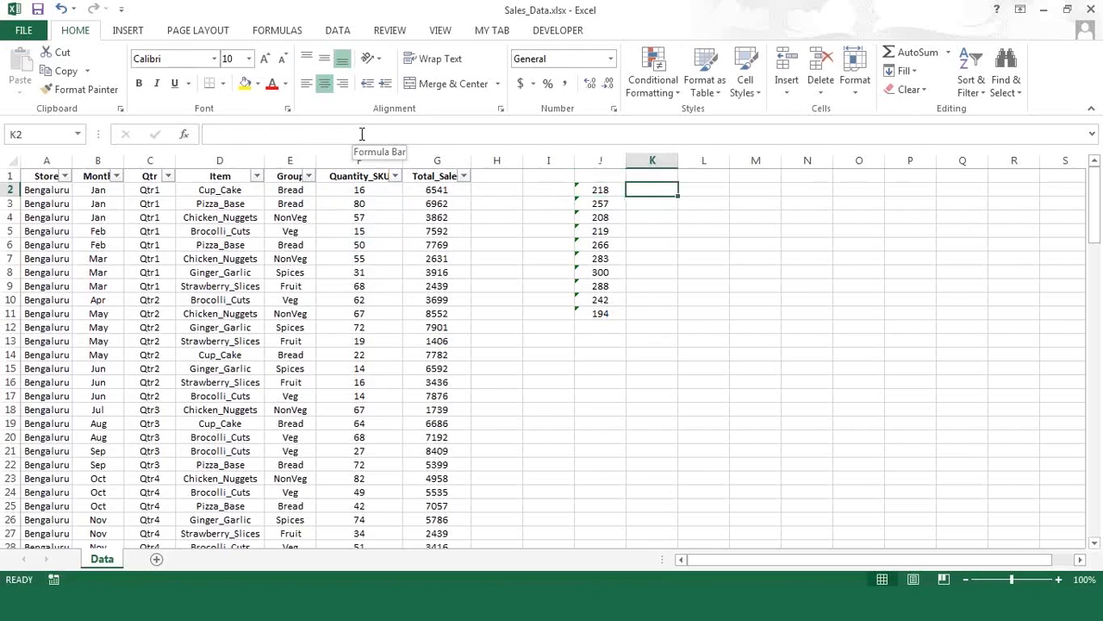
{"action": "key", "text": "ctrl+v"}
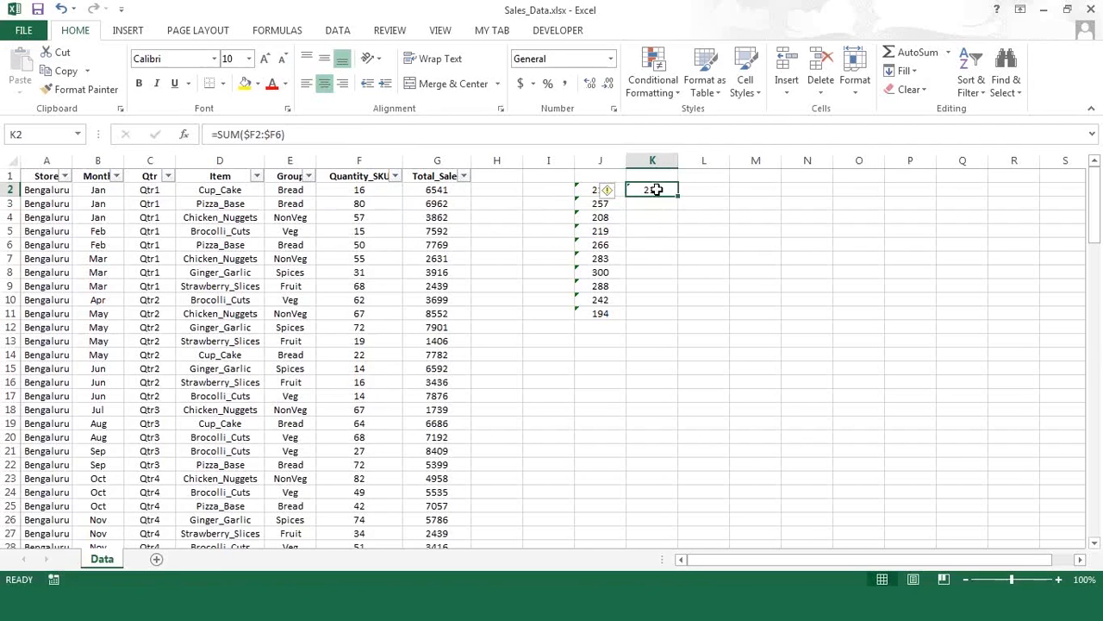
- Copy the SUM formula from K2 into M2 and check the cell references of the pasted formula
{"action": "key", "text": "ctrl+c"}
{"action": "key", "text": "Right"}
{"action": "key", "text": "Right"}
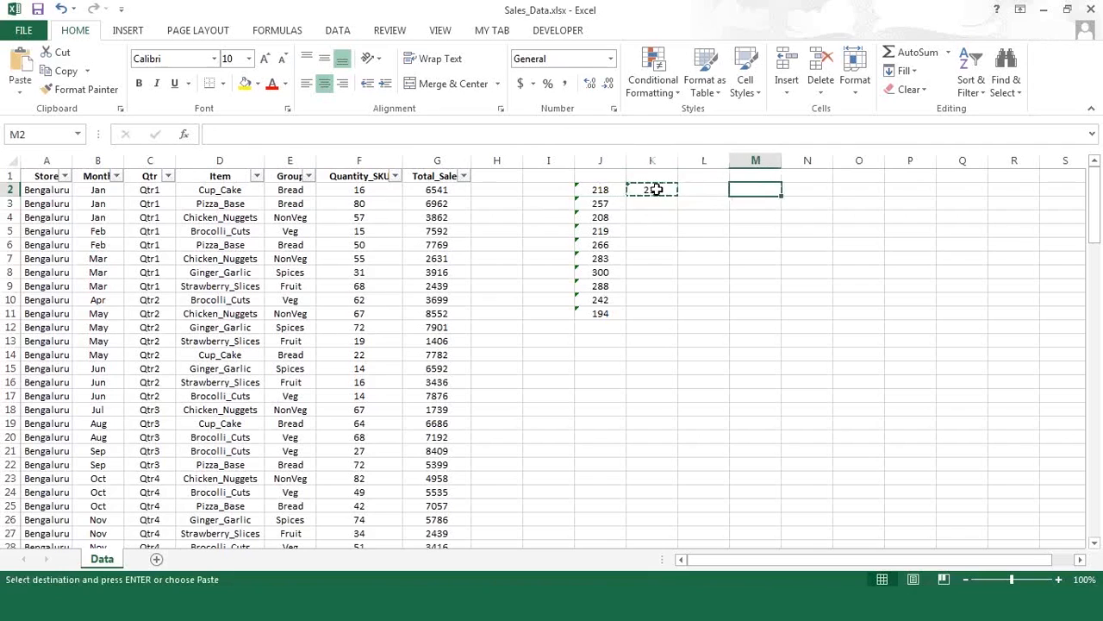
{"action": "key", "text": "ctrl+v"}
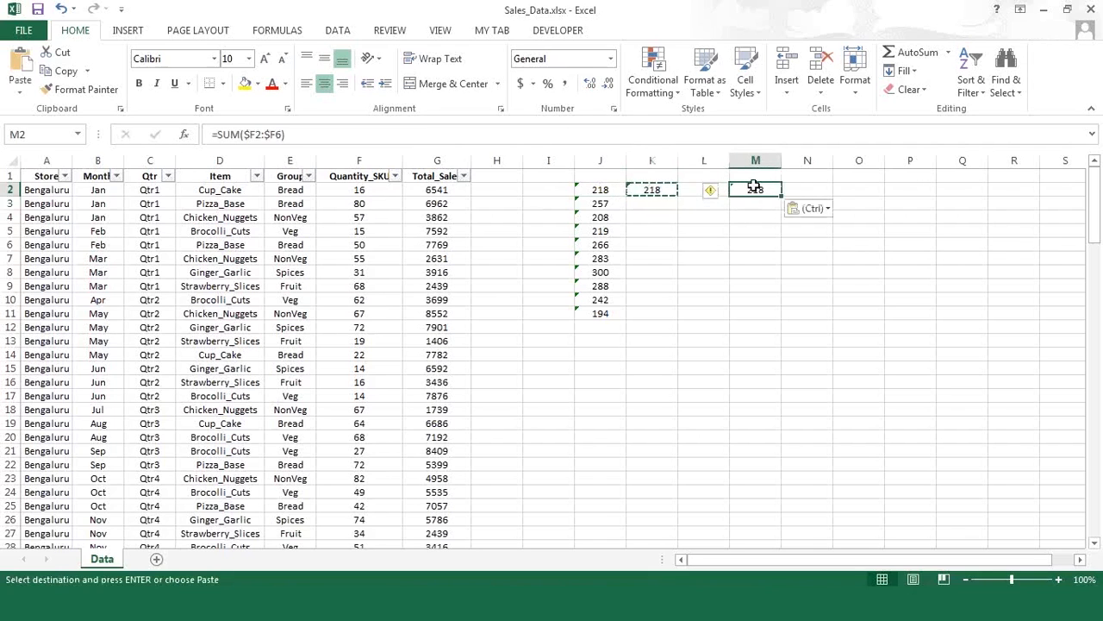
{"action": "key", "text": "Escape"}
{"action": "double_click", "coordinate": [755, 188]}
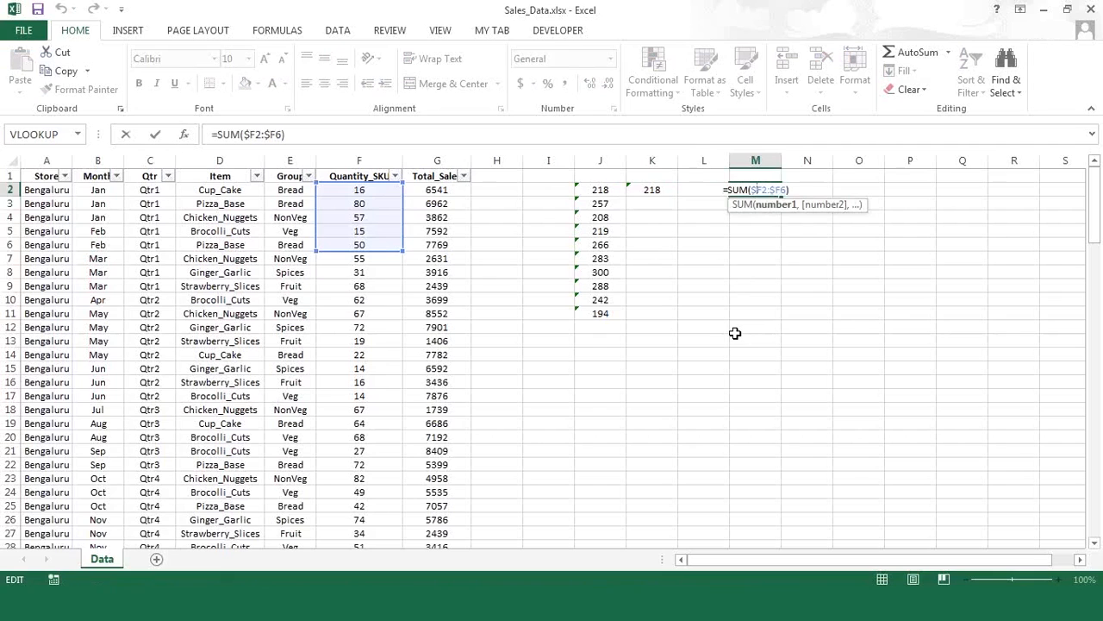
{"action": "key", "text": "ctrl+Return"}
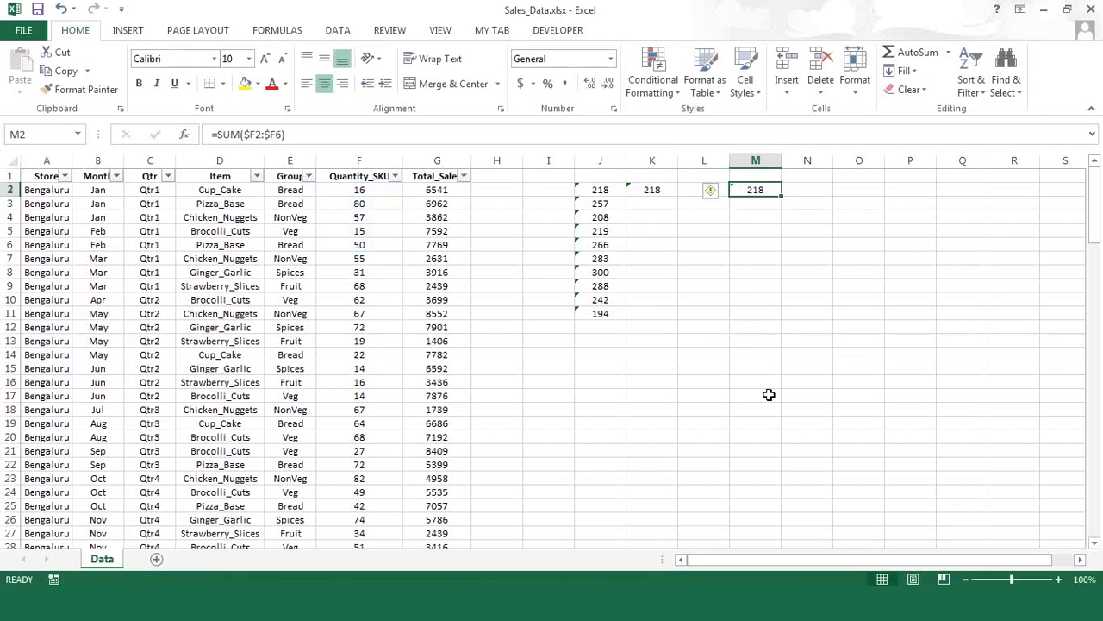
- Fill the column-locked SUM formula from M2 down through M11
{"action": "key", "text": "Left"}
{"action": "key", "text": "Left"}
{"action": "key", "text": "Left"}
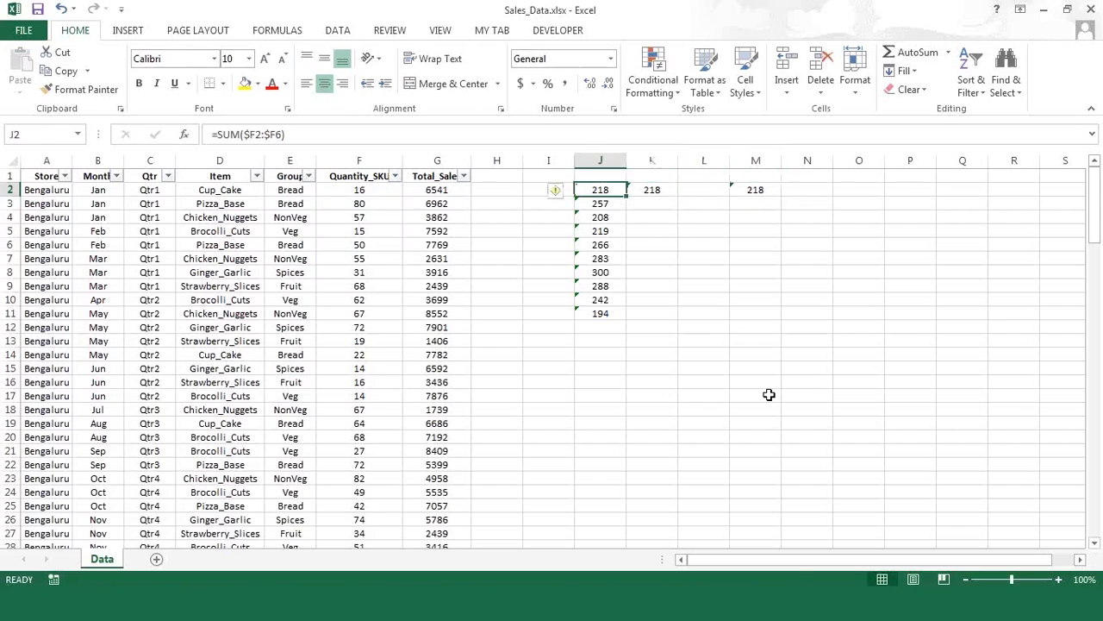
{"action": "key", "text": "shift+Down"}
{"action": "key", "text": "shift+Down"}
{"action": "key", "text": "shift+Down"}
{"action": "key", "text": "shift+Down"}
{"action": "key", "text": "shift+Down"}
{"action": "key", "text": "shift+Down"}
{"action": "key", "text": "shift+Down"}
{"action": "key", "text": "shift+Down"}
{"action": "key", "text": "shift+Down"}
{"action": "key", "text": "Right"}
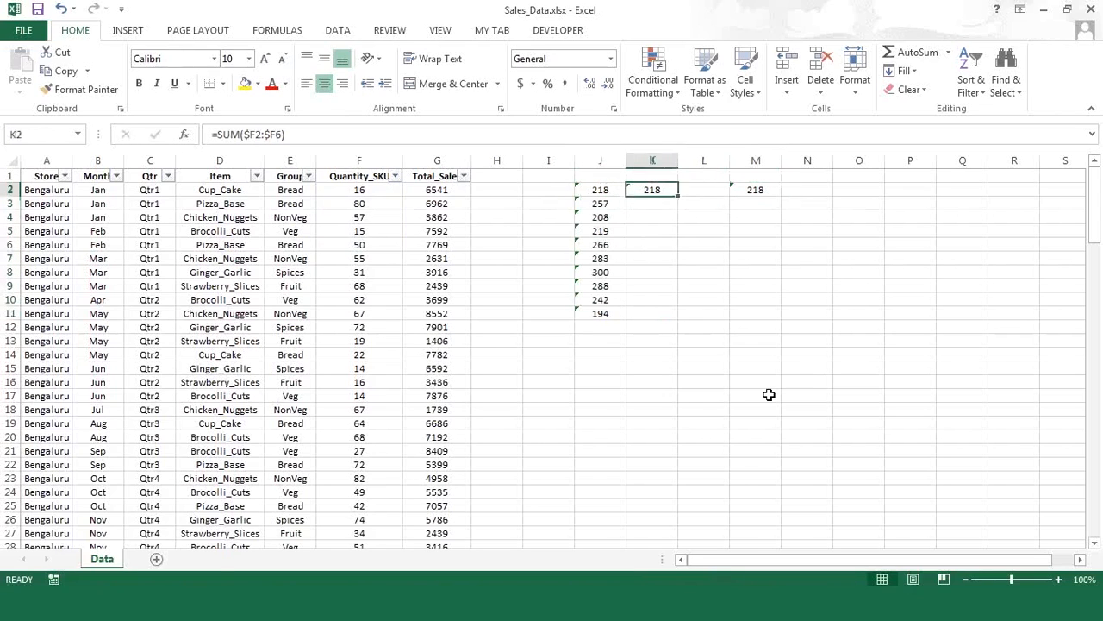
{"action": "key", "text": "Right"}
{"action": "key", "text": "Right"}
{"action": "key", "text": "shift+Down"}
{"action": "key", "text": "shift+Down"}
{"action": "key", "text": "shift+Down"}
{"action": "key", "text": "shift+Down"}
{"action": "key", "text": "shift+Down"}
{"action": "key", "text": "shift+Down"}
{"action": "key", "text": "shift+Down"}
{"action": "key", "text": "shift+Down"}
{"action": "key", "text": "shift+Down"}
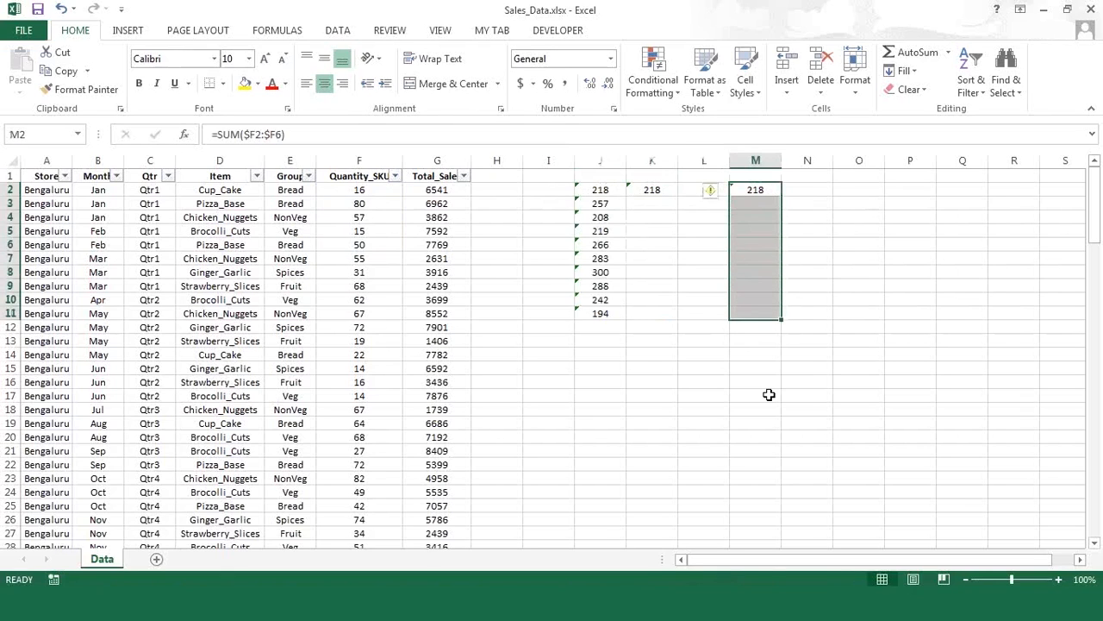
{"action": "key", "text": "ctrl+d"}
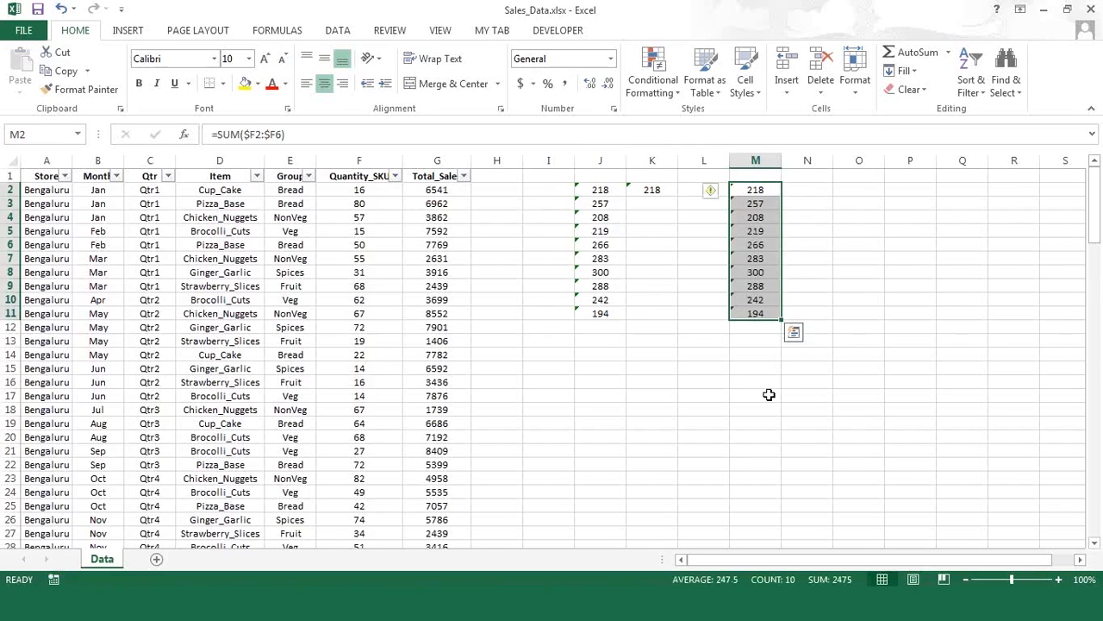
- Compare the cell references in the M2 and M6 formulas without changing them
{"action": "left_click", "coordinate": [685, 350]}
{"action": "left_click", "coordinate": [750, 190]}
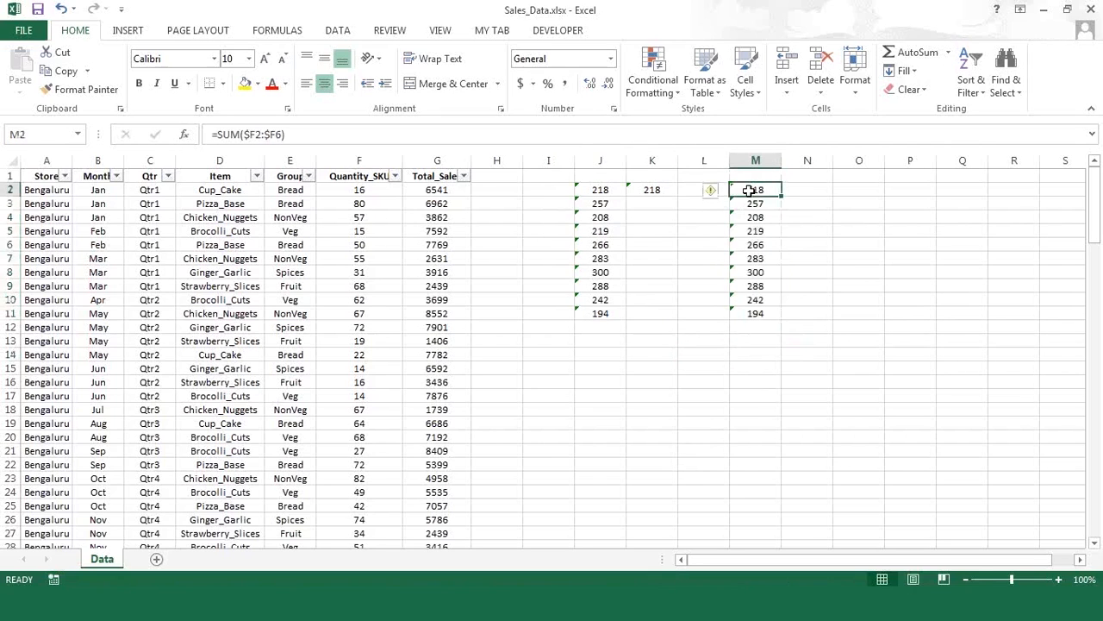
{"action": "double_click", "coordinate": [750, 190]}
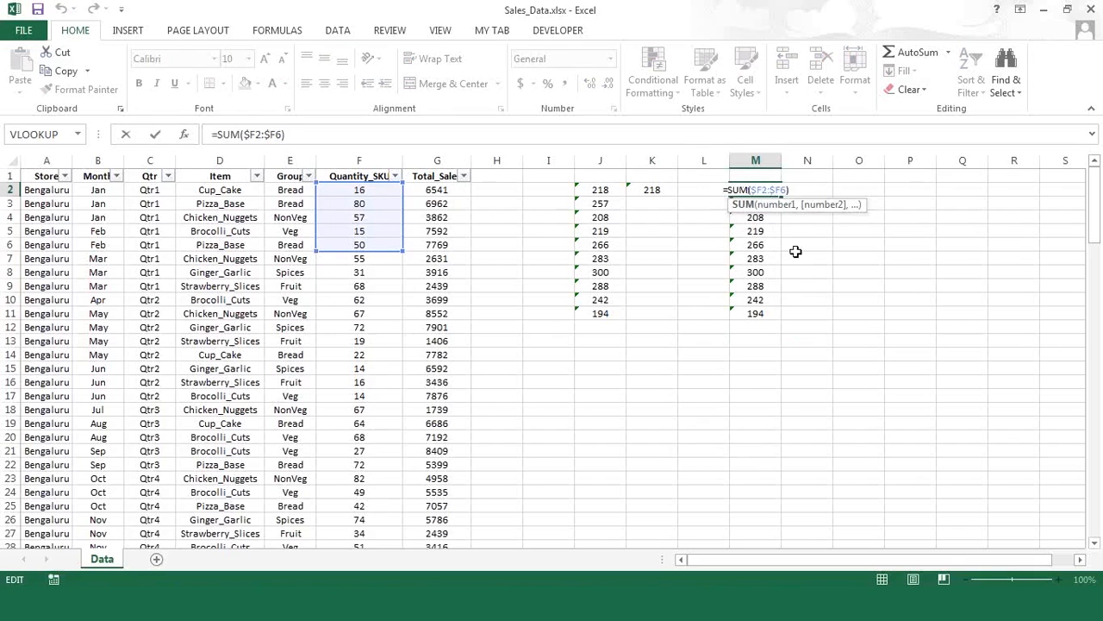
{"action": "key", "text": "ctrl+Return"}
{"action": "key", "text": "shift+Down"}
{"action": "key", "text": "shift+Down"}
{"action": "key", "text": "shift+Down"}
{"action": "key", "text": "shift+Down"}
{"action": "key", "text": "shift+Down"}
{"action": "key", "text": "shift+Down"}
{"action": "key", "text": "shift+Down"}
{"action": "key", "text": "shift+Down"}
{"action": "key", "text": "shift+Down"}
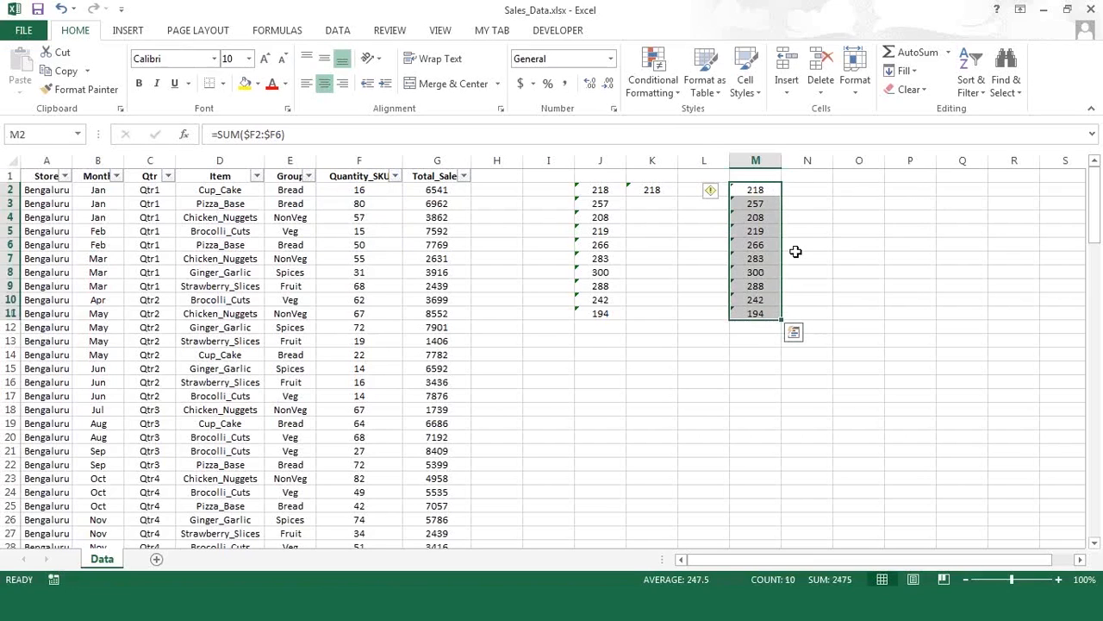
{"action": "double_click", "coordinate": [759, 245]}
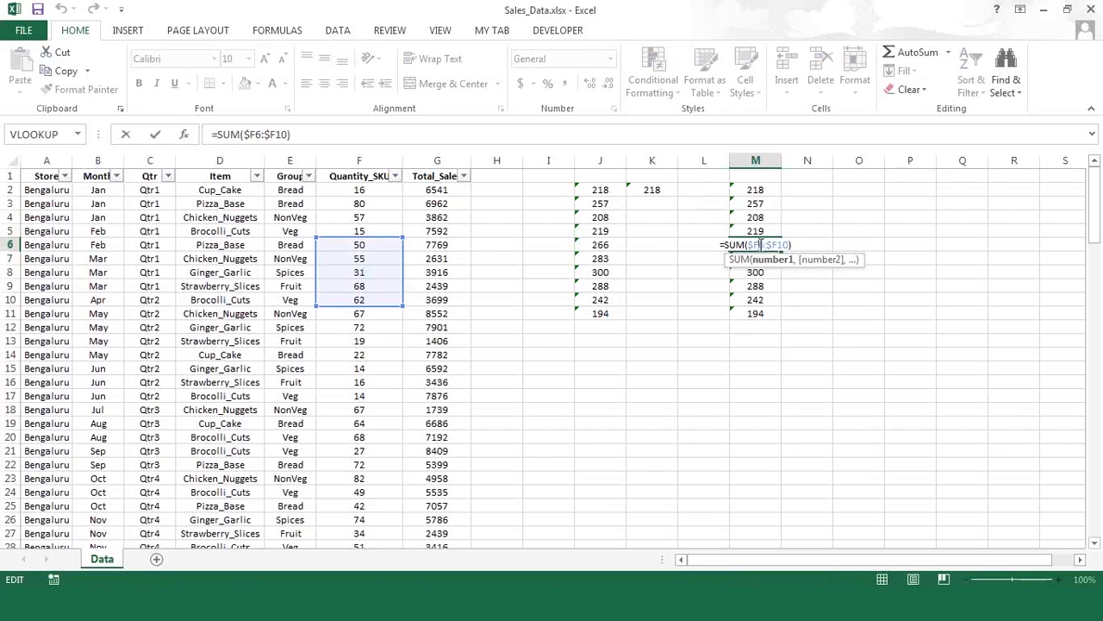
{"action": "key", "text": "Escape"}
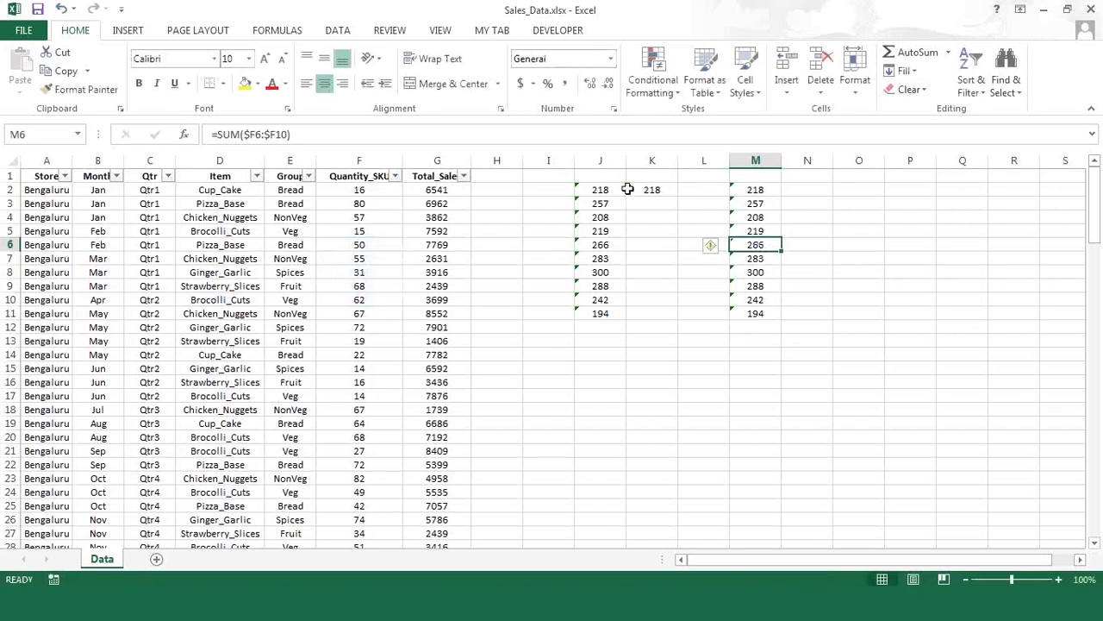
- Make the row references in the J2 formula absolute as well, so that it reads =SUM($F$2:$F$6)
{"action": "left_click", "coordinate": [594, 189]}
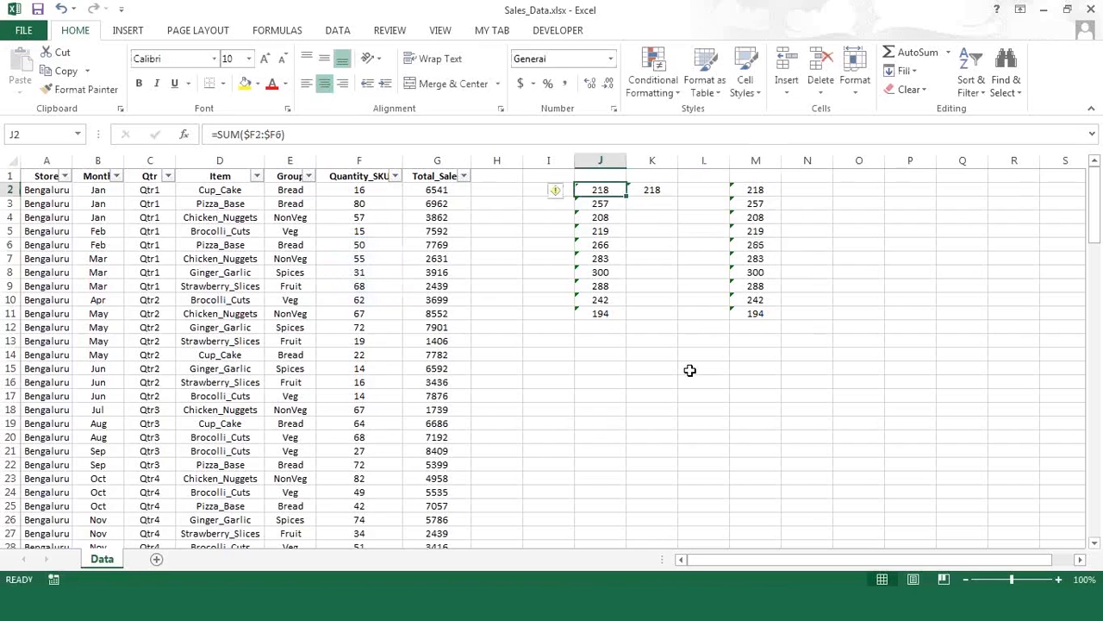
{"action": "left_click", "coordinate": [257, 134]}
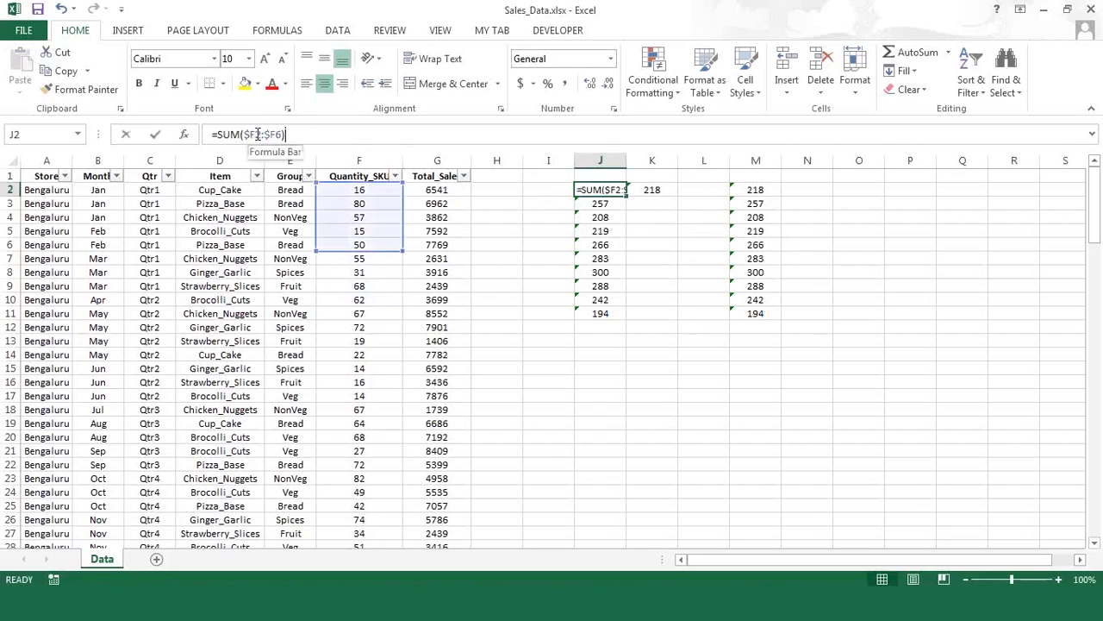
{"action": "left_click", "coordinate": [257, 135]}
{"action": "type", "text": "$"}
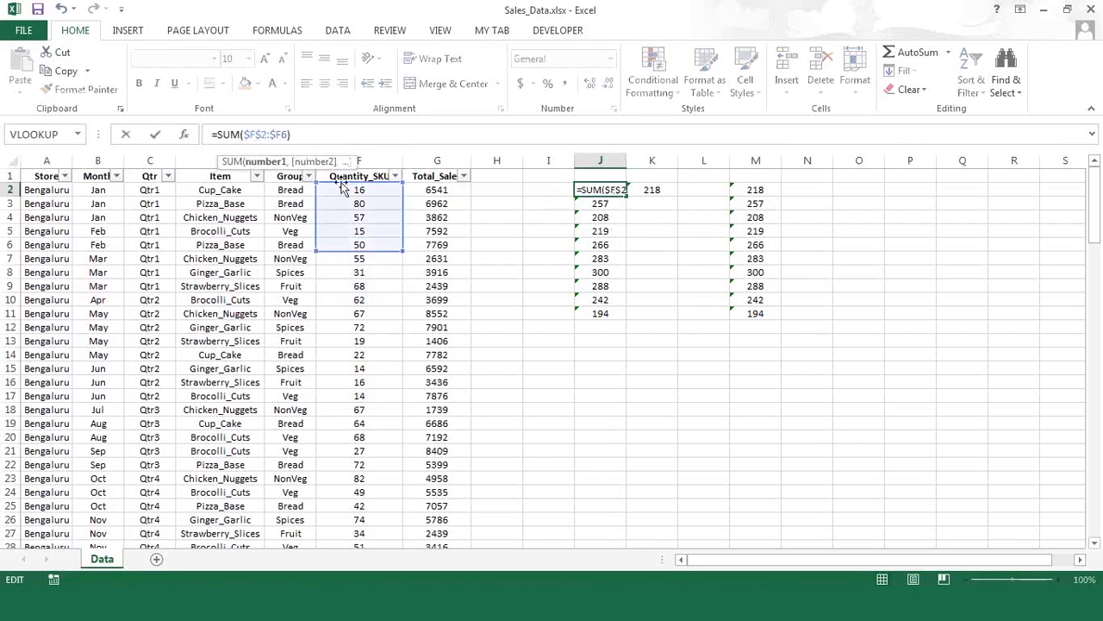
{"action": "left_click", "coordinate": [283, 134]}
{"action": "type", "text": "$"}
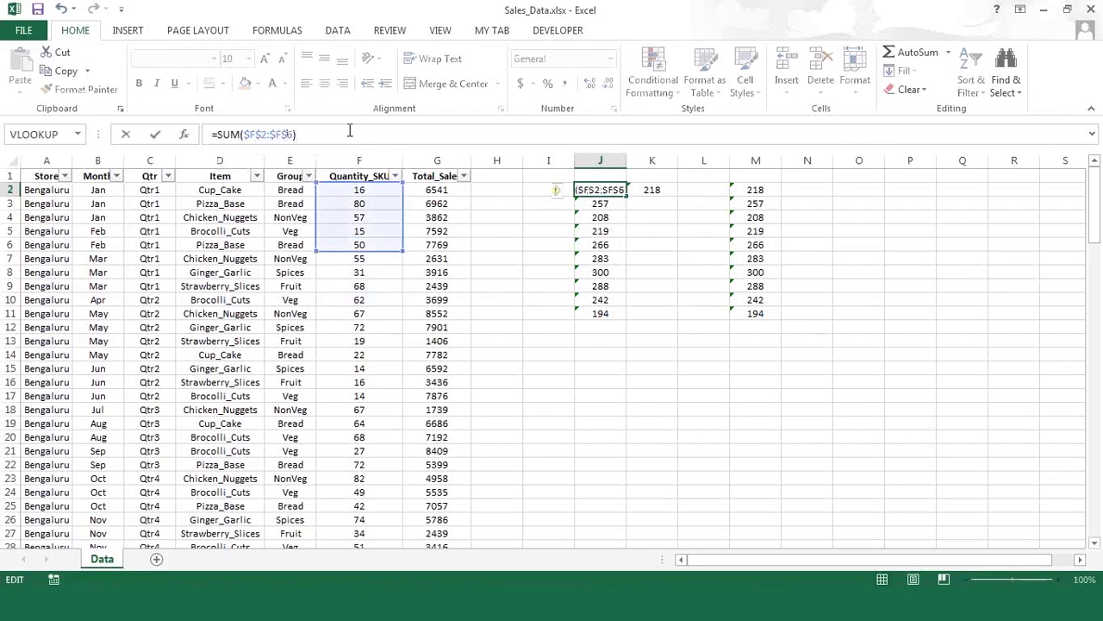
{"action": "key", "text": "Return"}
- Copy the absolute SUM formula from J2 into L19 and check the references of the pasted formula
{"action": "key", "text": "Up"}
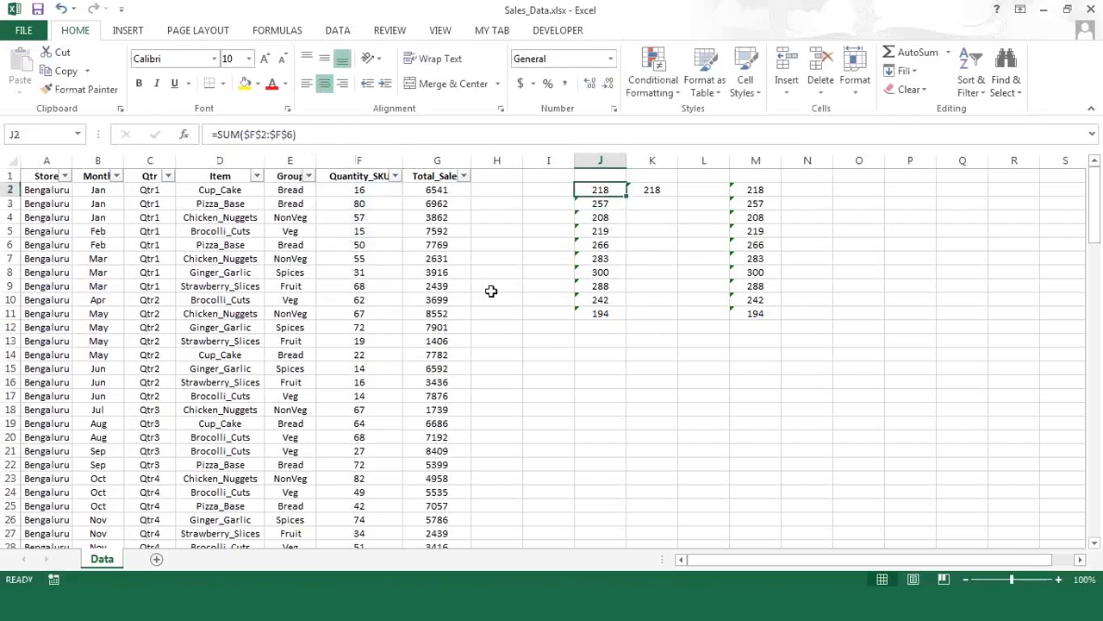
{"action": "key", "text": "ctrl+c"}
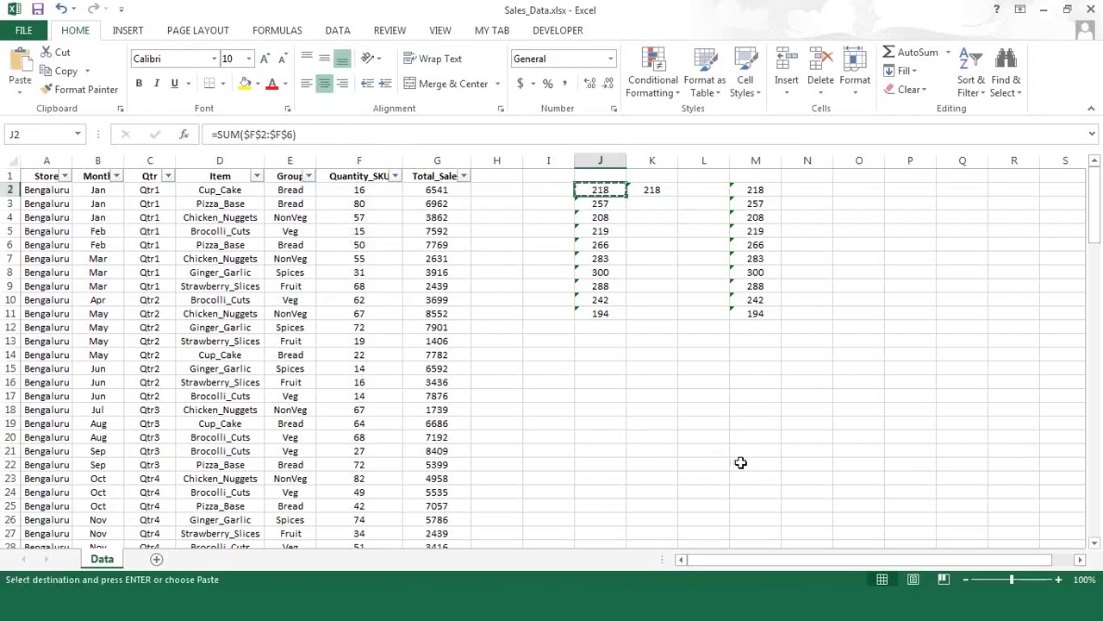
{"action": "left_click", "coordinate": [725, 427]}
{"action": "key", "text": "ctrl+v"}
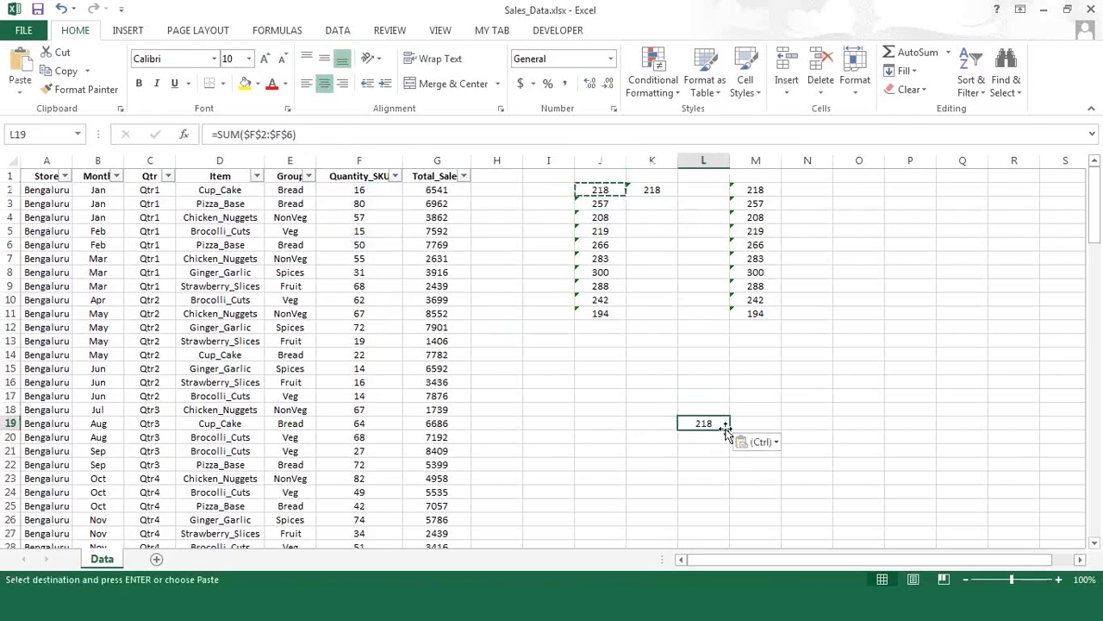
{"action": "key", "text": "Escape"}
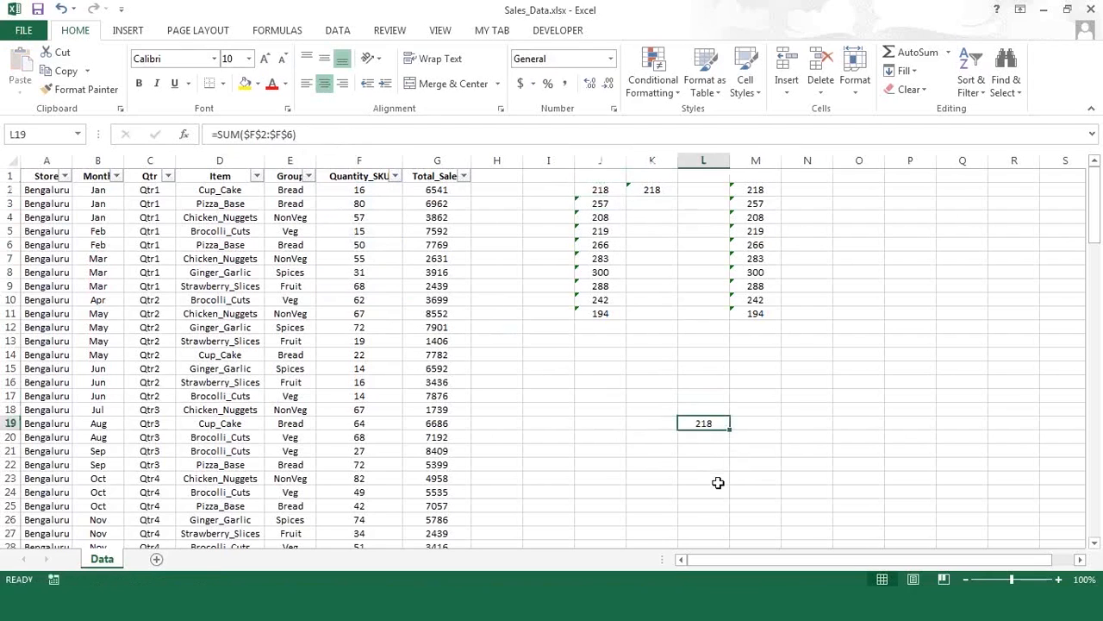
{"action": "double_click", "coordinate": [715, 420]}
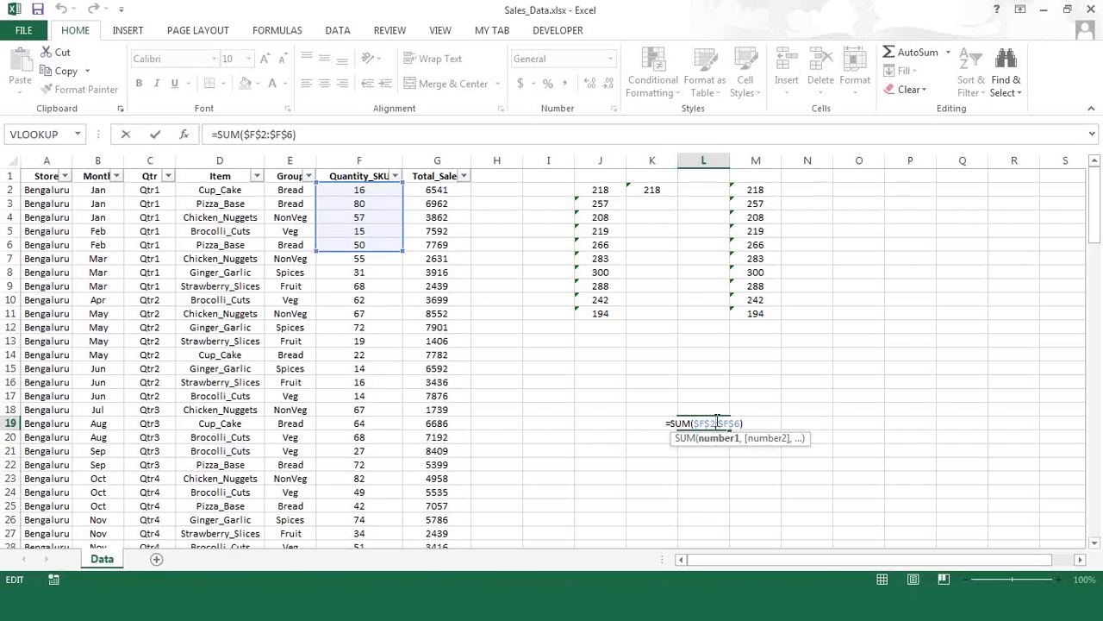
{"action": "key", "text": "ctrl+Return"}
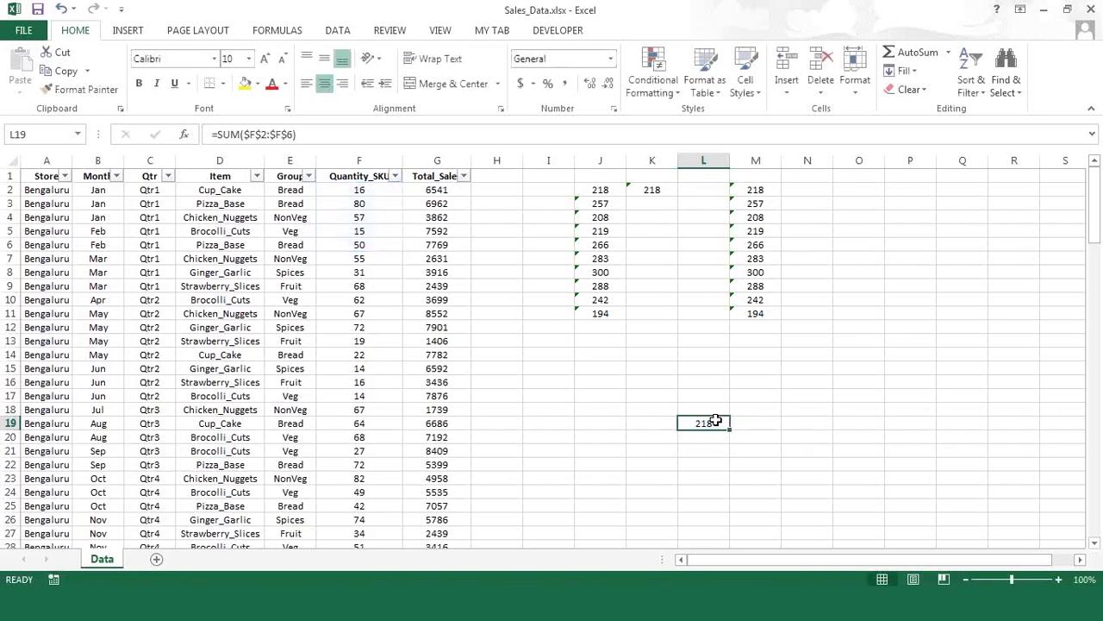
- Copy the column-locked SUM formula from M2 into N2 and O2
{"action": "left_click", "coordinate": [753, 189]}
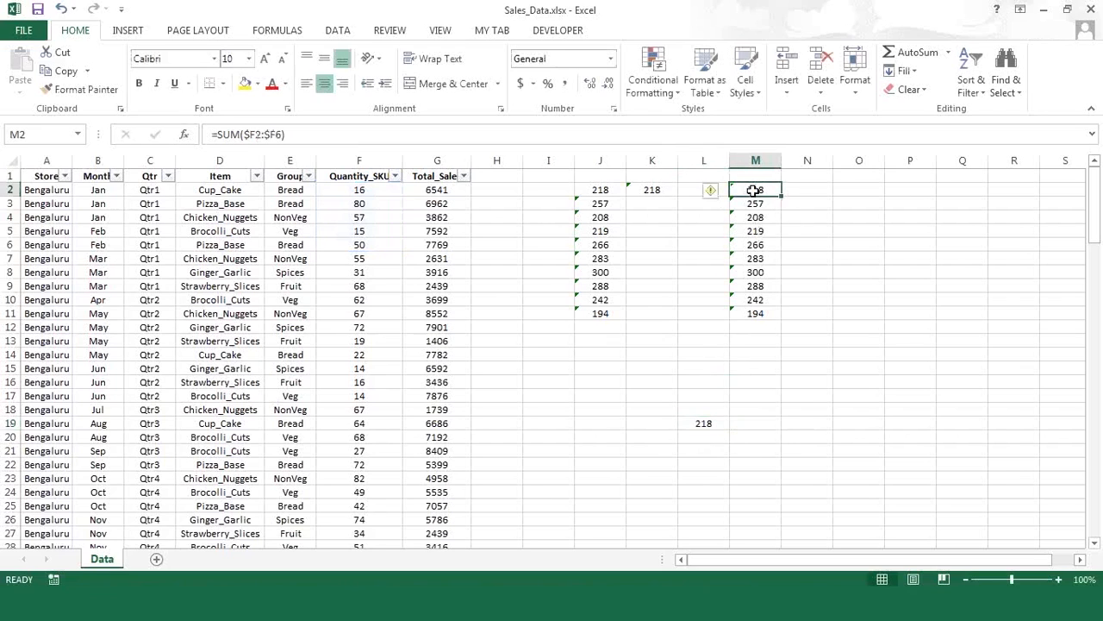
{"action": "key", "text": "shift+Down"}
{"action": "key", "text": "shift+Down"}
{"action": "key", "text": "shift+Down"}
{"action": "key", "text": "shift+Down"}
{"action": "key", "text": "shift+Down"}
{"action": "key", "text": "shift+Down"}
{"action": "key", "text": "shift+Down"}
{"action": "key", "text": "shift+Down"}
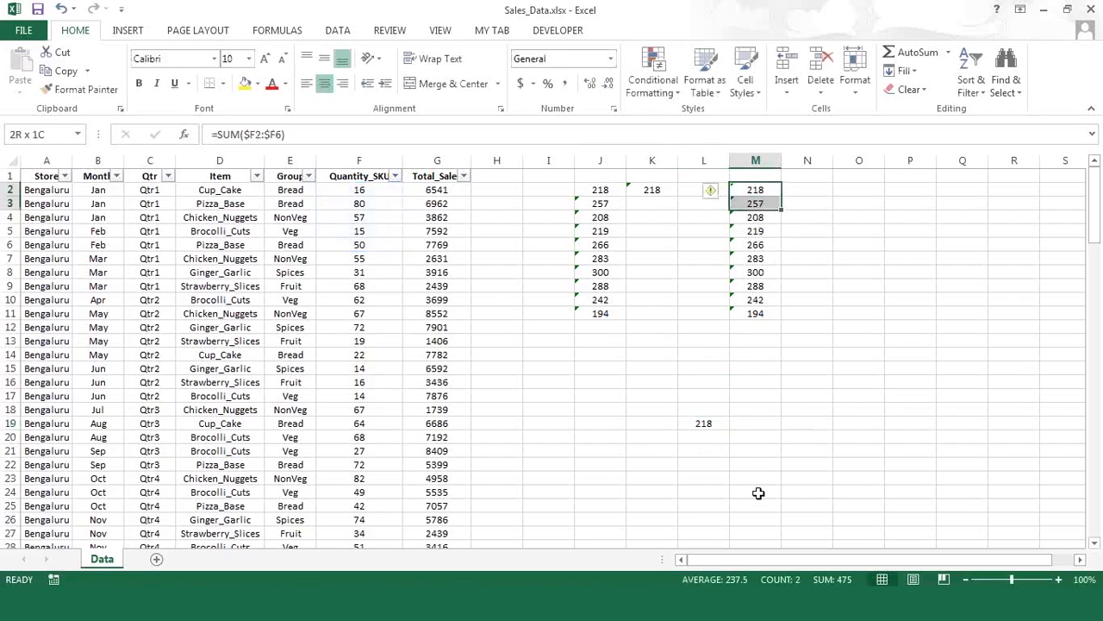
{"action": "key", "text": "Up"}
{"action": "key", "text": "Down"}
{"action": "key", "text": "ctrl+c"}
{"action": "key", "text": "Right"}
{"action": "key", "text": "ctrl+v"}
{"action": "key", "text": "Right"}
{"action": "key", "text": "ctrl+v"}
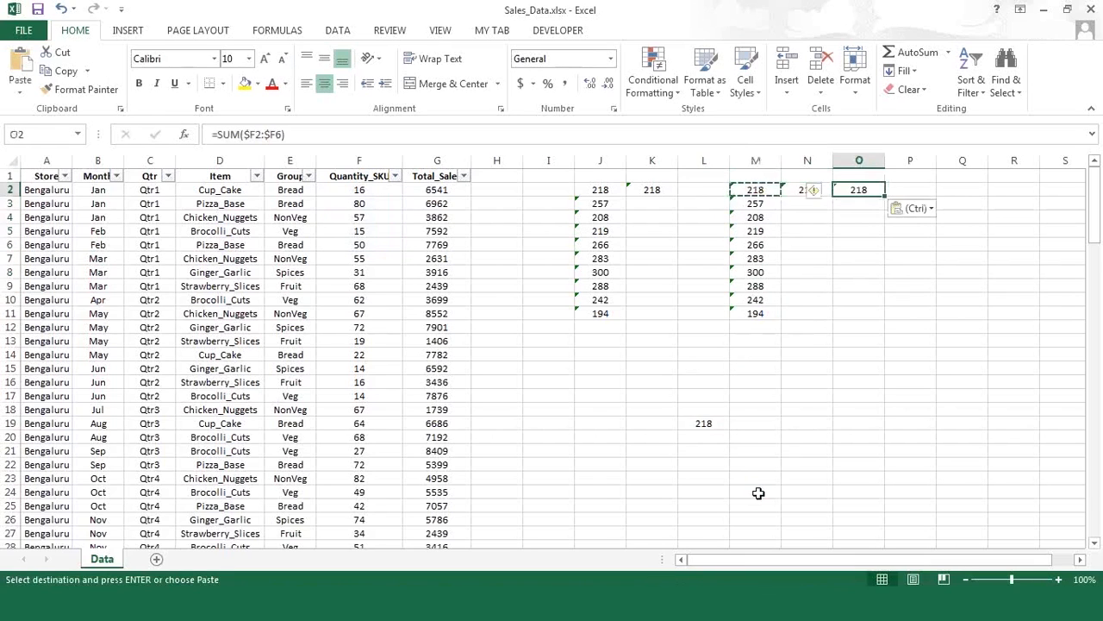
- Fill the SUM formula from N2 down through N11
{"action": "key", "text": "Escape"}
{"action": "key", "text": "Left"}
{"action": "key", "text": "shift+Down"}
{"action": "key", "text": "shift+Down"}
{"action": "key", "text": "shift+Down"}
{"action": "key", "text": "shift+Down"}
{"action": "key", "text": "shift+Down"}
{"action": "key", "text": "shift+Down"}
{"action": "key", "text": "shift+Down"}
{"action": "key", "text": "shift+Down"}
{"action": "key", "text": "shift+Down"}
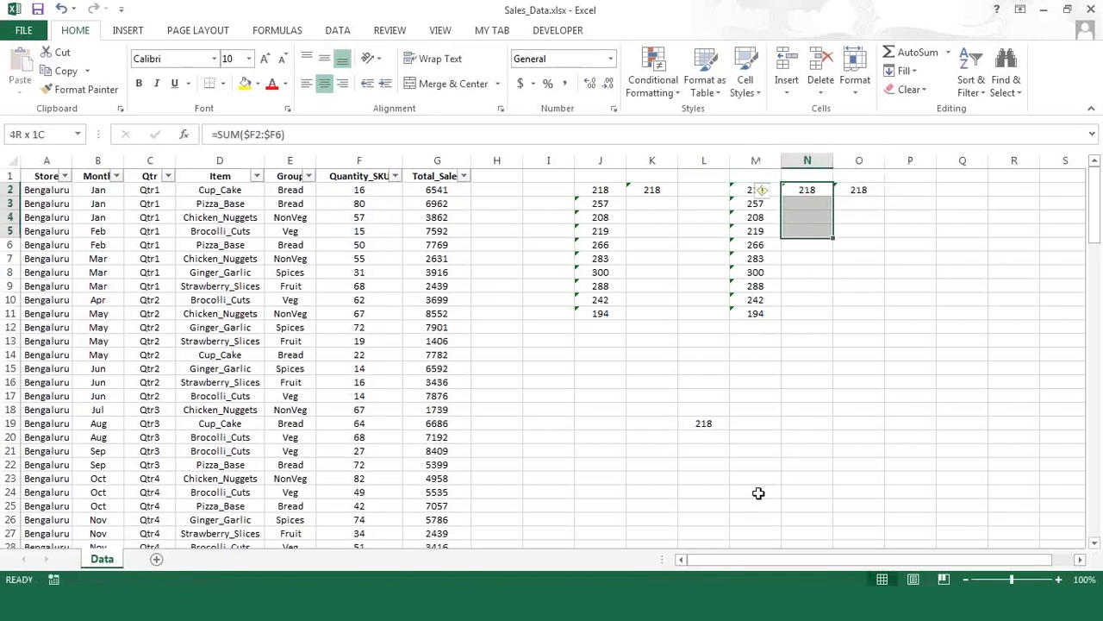
{"action": "key", "text": "ctrl+d"}
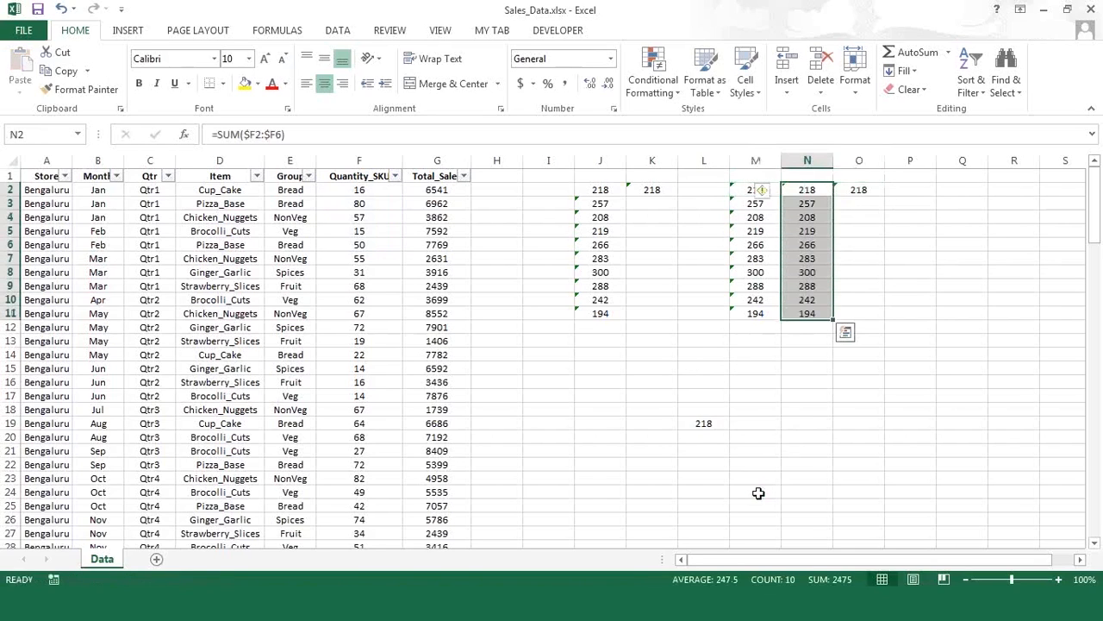
- Step down through the filled SUM formulas in column N to examine how their row references change
{"action": "key", "text": "Escape"}
{"action": "key", "text": "Down"}
{"action": "key", "text": "Down"}
{"action": "key", "text": "Down"}
{"action": "key", "text": "Down"}
{"action": "key", "text": "Down"}
{"action": "key", "text": "Down"}
{"action": "key", "text": "Down"}
{"action": "key", "text": "Down"}
{"action": "key", "text": "Down"}
{"action": "key", "text": "Down"}
{"action": "key", "text": "Down"}
{"action": "key", "text": "Down"}
{"action": "key", "text": "Down"}
{"action": "key", "text": "Down"}
{"action": "key", "text": "Down"}
{"action": "key", "text": "Down"}
{"action": "key", "text": "Down"}
{"action": "key", "text": "Down"}
{"action": "key", "text": "Down"}
{"action": "key", "text": "Down"}
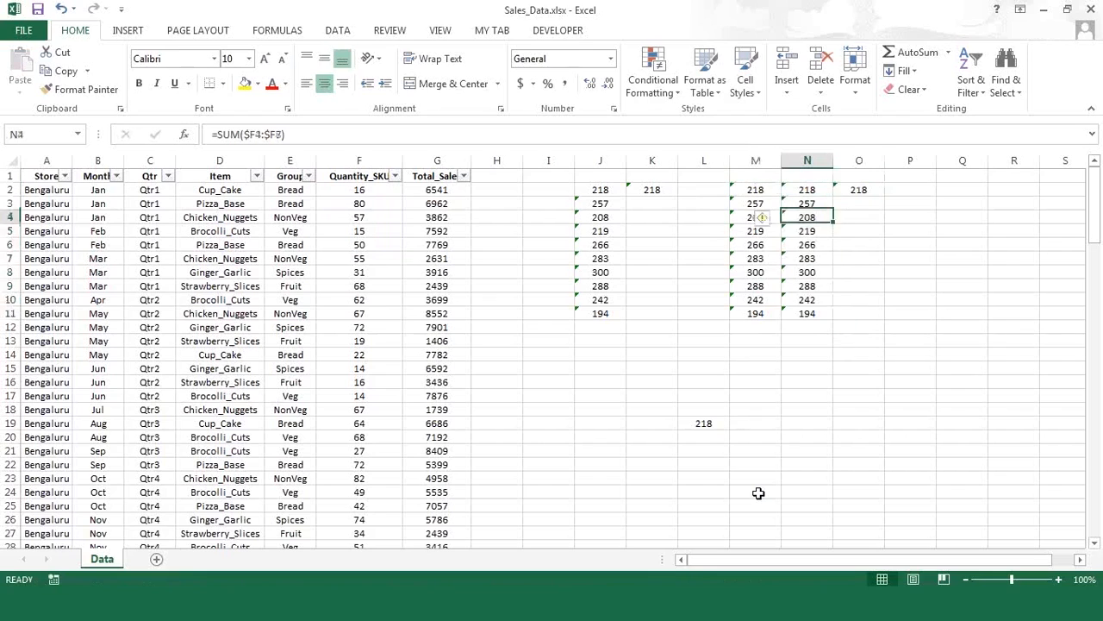
{"action": "key", "text": "Up"}
{"action": "key", "text": "Up"}
{"action": "key", "text": "Up"}
{"action": "key", "text": "Up"}
{"action": "key", "text": "Left"}
{"action": "key", "text": "Left"}
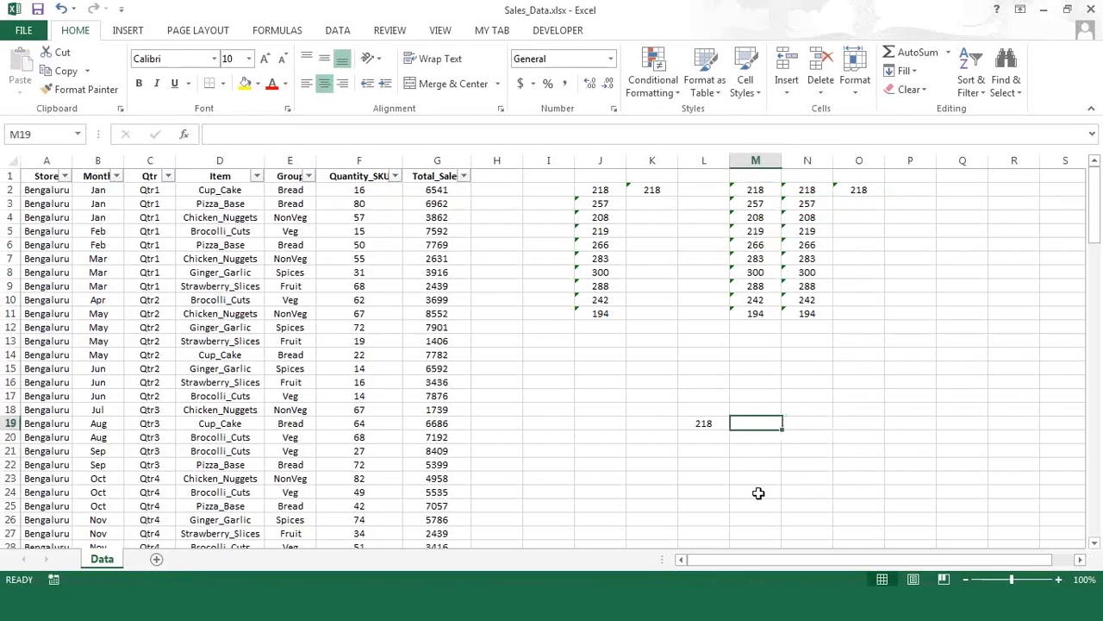
- Copy the absolute SUM formula from J2 into K9
{"action": "key", "text": "Up"}
{"action": "key", "text": "Up"}
{"action": "key", "text": "Up"}
{"action": "key", "text": "Up"}
{"action": "key", "text": "Up"}
{"action": "key", "text": "Up"}
{"action": "key", "text": "Up"}
{"action": "key", "text": "Up"}
{"action": "key", "text": "Up"}
{"action": "key", "text": "Up"}
{"action": "key", "text": "Up"}
{"action": "key", "text": "Up"}
{"action": "key", "text": "Up"}
{"action": "key", "text": "Up"}
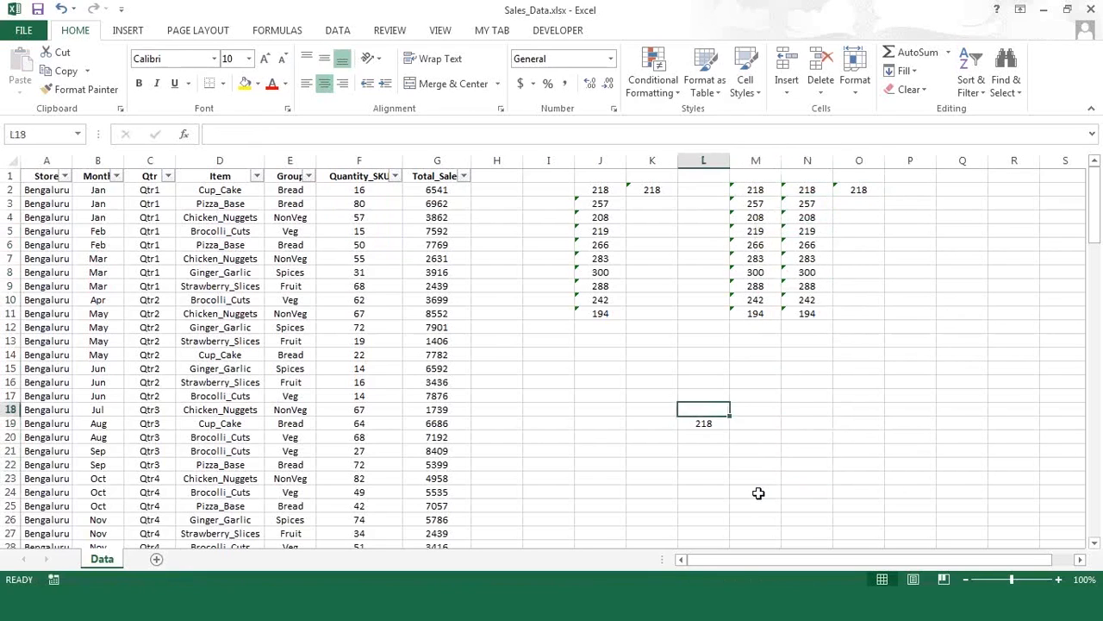
{"action": "key", "text": "Up"}
{"action": "key", "text": "Up"}
{"action": "key", "text": "Up"}
{"action": "key", "text": "Up"}
{"action": "key", "text": "Left"}
{"action": "key", "text": "Left"}
{"action": "key", "text": "Down"}
{"action": "key", "text": "ctrl+c"}
{"action": "key", "text": "Down"}
{"action": "key", "text": "Down"}
{"action": "key", "text": "Down"}
{"action": "key", "text": "Down"}
{"action": "key", "text": "Down"}
{"action": "key", "text": "Down"}
{"action": "key", "text": "Down"}
{"action": "key", "text": "Down"}
{"action": "key", "text": "Down"}
{"action": "key", "text": "Down"}
{"action": "key", "text": "Down"}
{"action": "key", "text": "Down"}
{"action": "key", "text": "Down"}
{"action": "key", "text": "Down"}
{"action": "key", "text": "Down"}
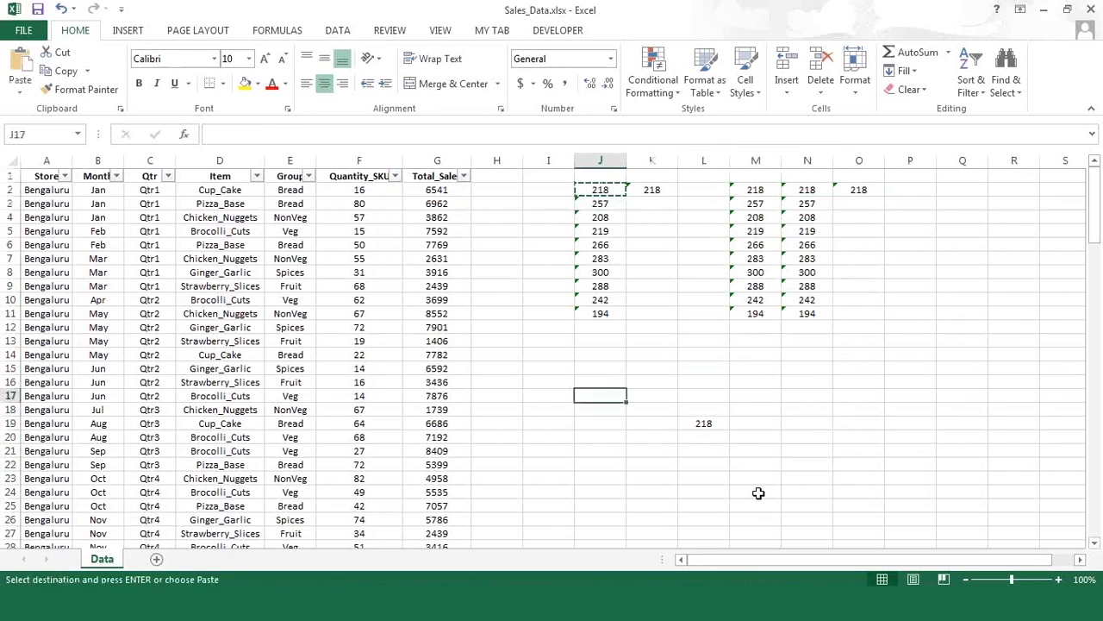
{"action": "key", "text": "Up"}
{"action": "key", "text": "Up"}
{"action": "key", "text": "Up"}
{"action": "key", "text": "Right"}
{"action": "key", "text": "Up"}
{"action": "key", "text": "Up"}
{"action": "key", "text": "Up"}
{"action": "key", "text": "Up"}
{"action": "key", "text": "Up"}
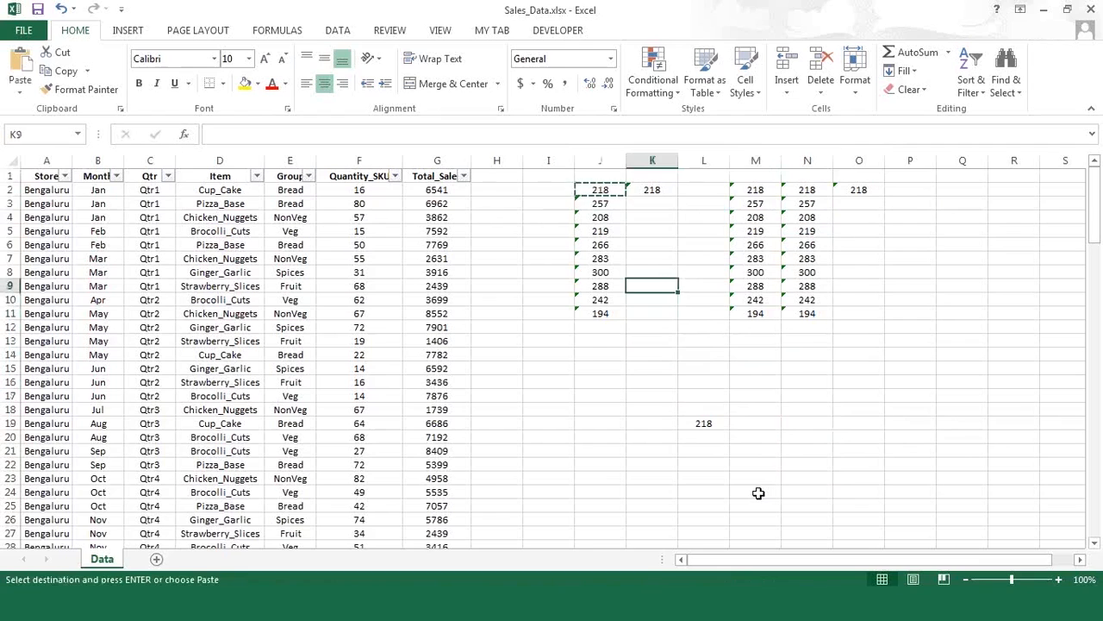
{"action": "key", "text": "ctrl+v"}
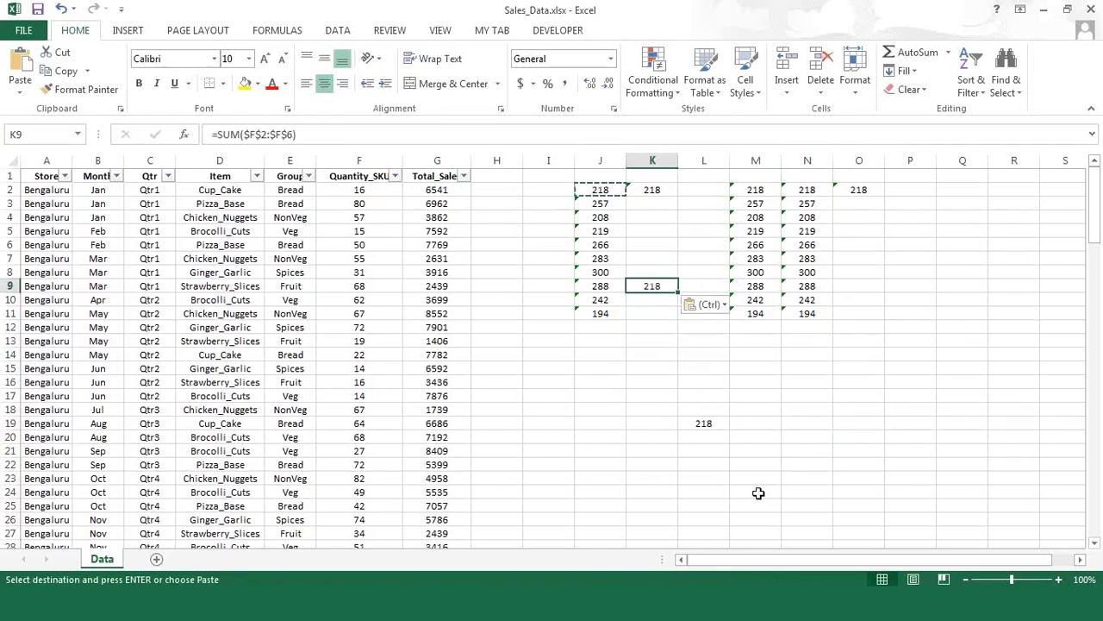
{"action": "key", "text": "Escape"}
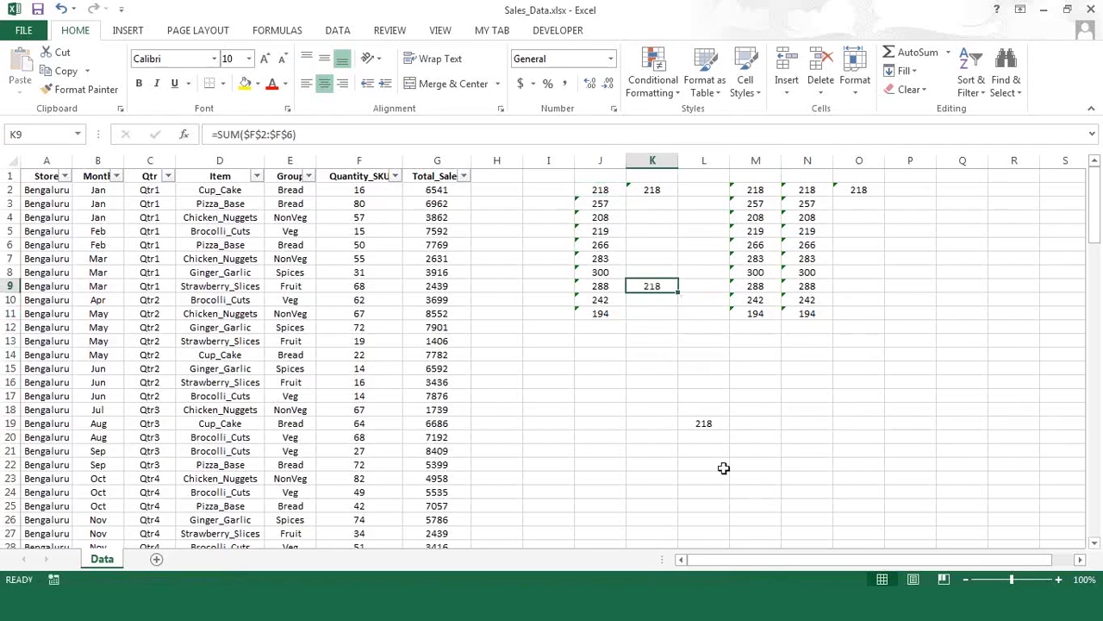
- Compare the references in the relative, absolute and column-locked SUM formulas in J9, K9 and M9
{"action": "left_click", "coordinate": [600, 286]}
{"action": "left_click", "coordinate": [640, 285]}
{"action": "left_click", "coordinate": [764, 288]}
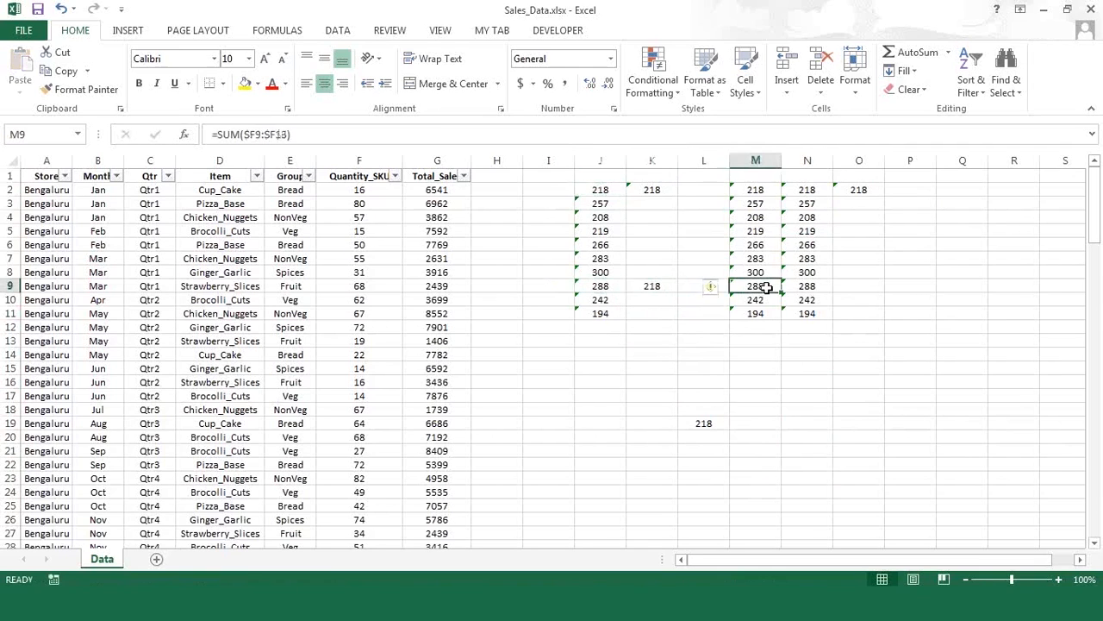
{"action": "left_click", "coordinate": [605, 287]}
{"action": "double_click", "coordinate": [605, 287]}
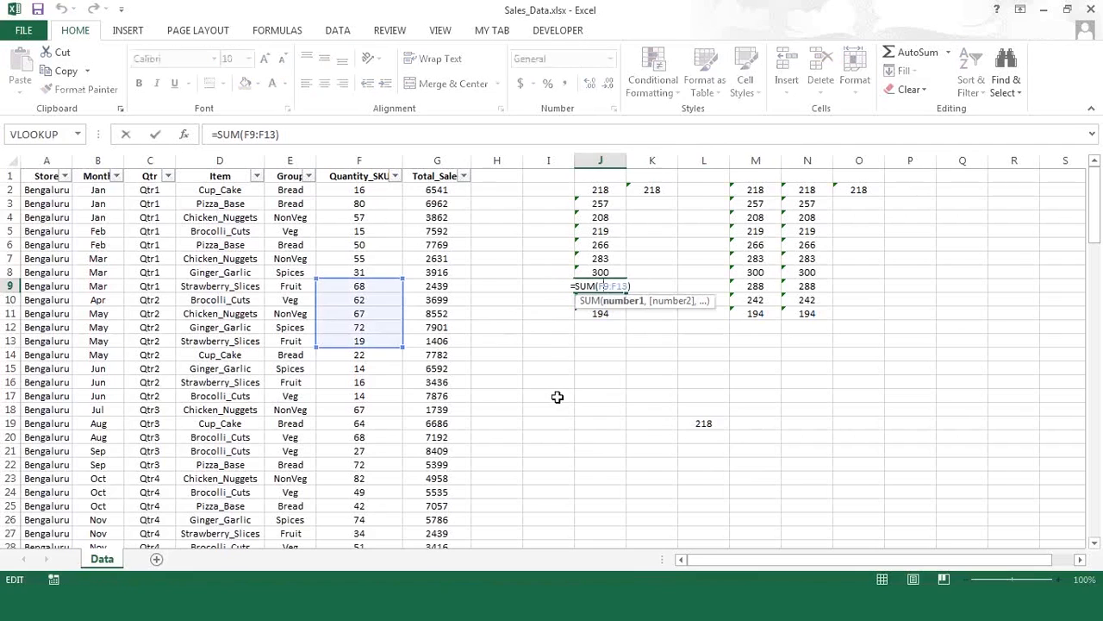
{"action": "key", "text": "ctrl+Return"}
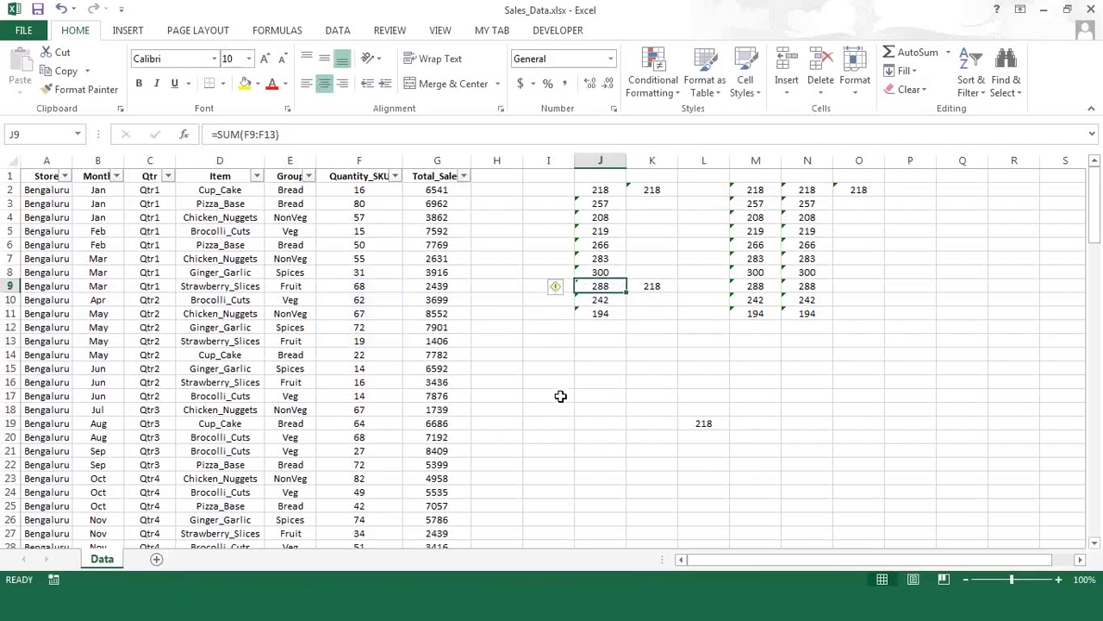
{"action": "double_click", "coordinate": [753, 286]}
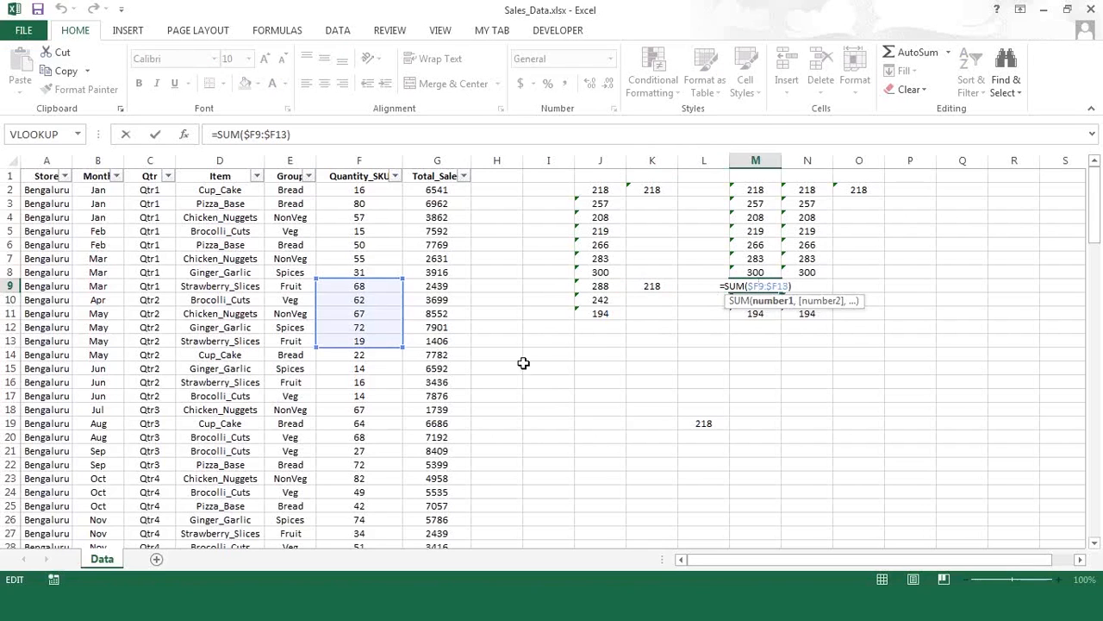
{"action": "key", "text": "ctrl+Return"}
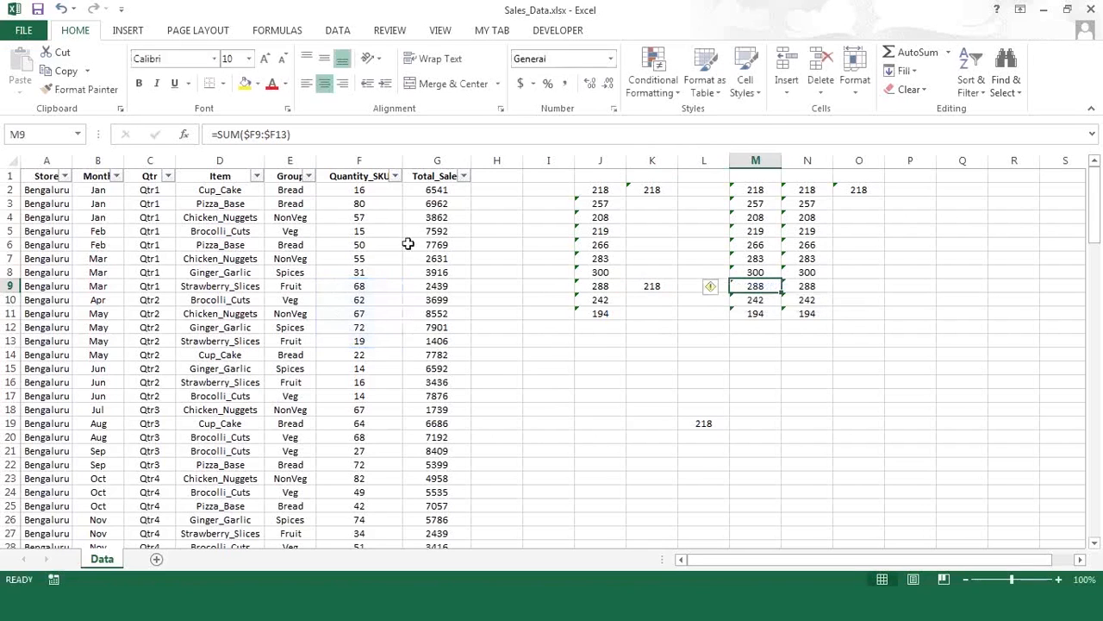
- Highlight column F, row 14 and the range F10:F15 to illustrate column and row references
{"action": "left_click", "coordinate": [362, 158]}
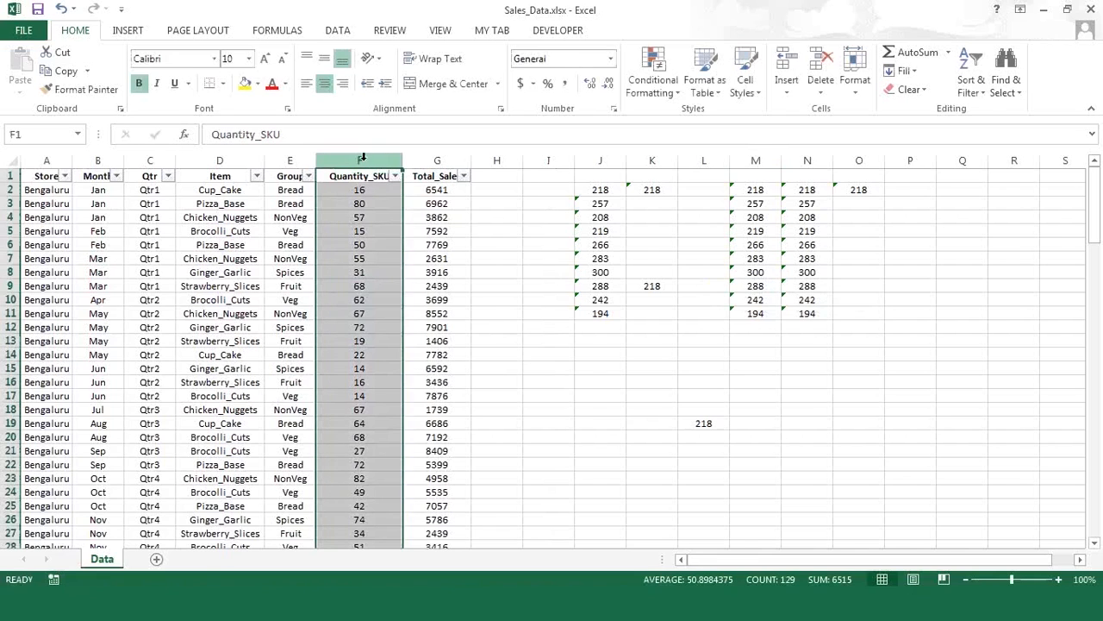
{"action": "left_click", "coordinate": [6, 356]}
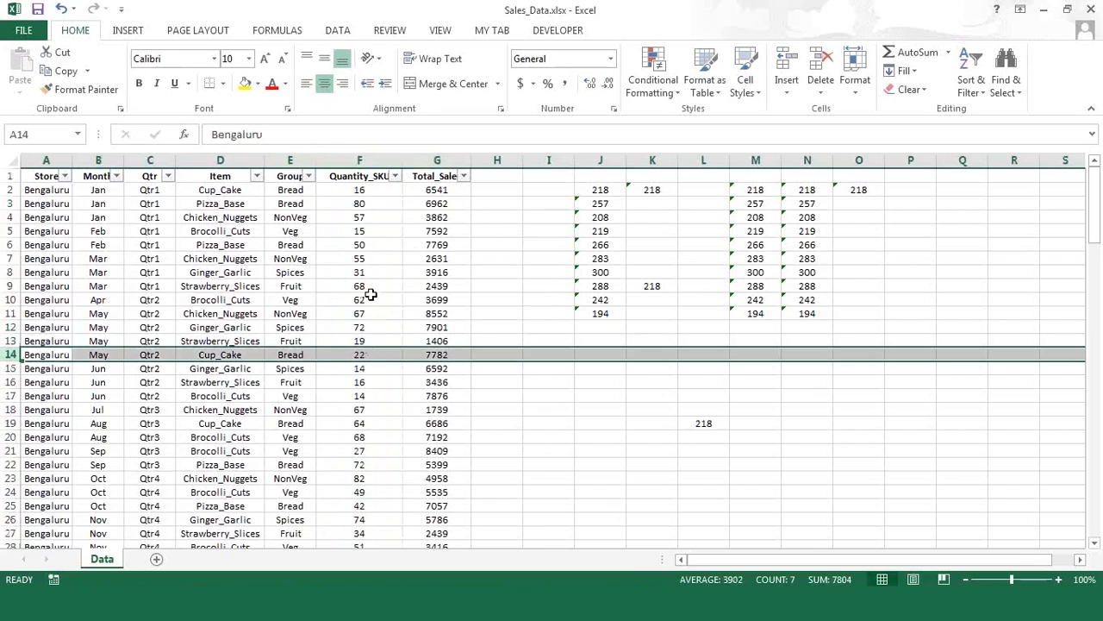
{"action": "left_click_drag", "start_coordinate": [369, 300], "coordinate": [371, 368]}
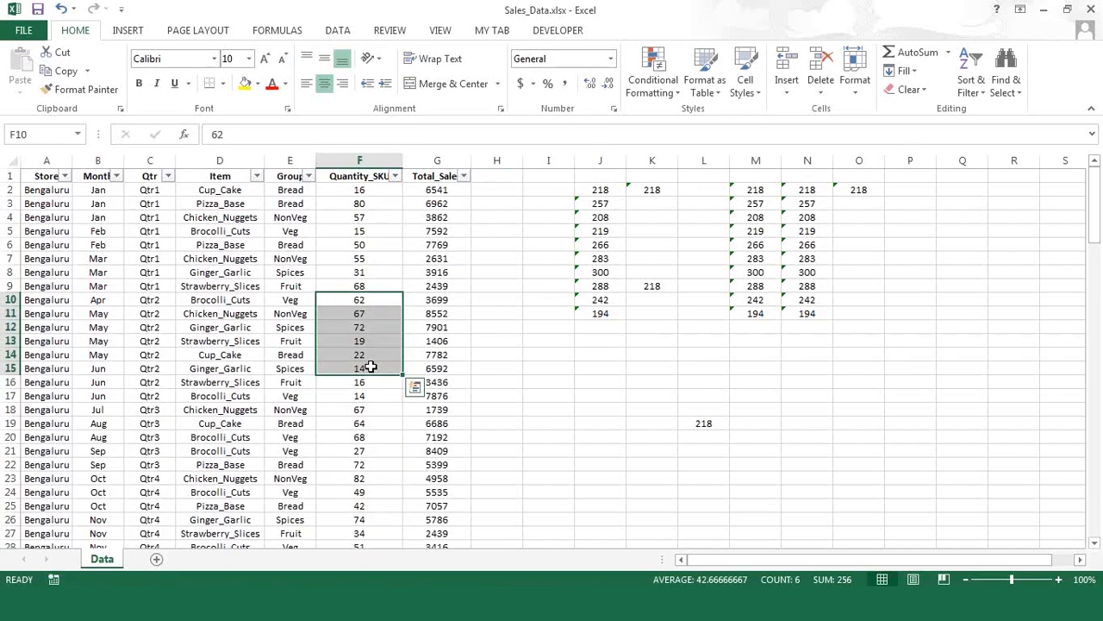
{"action": "left_click", "coordinate": [591, 303]}
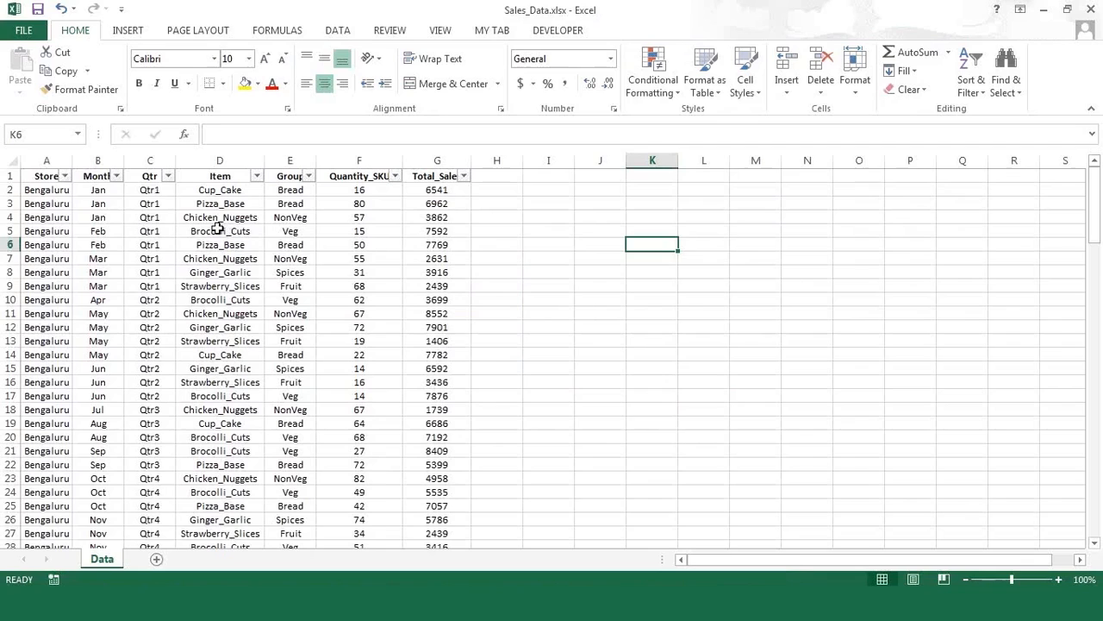
- Insert a comment without text on the Pizza_Base cell D3 and highlight the author name in it
{"action": "left_click", "coordinate": [207, 204]}
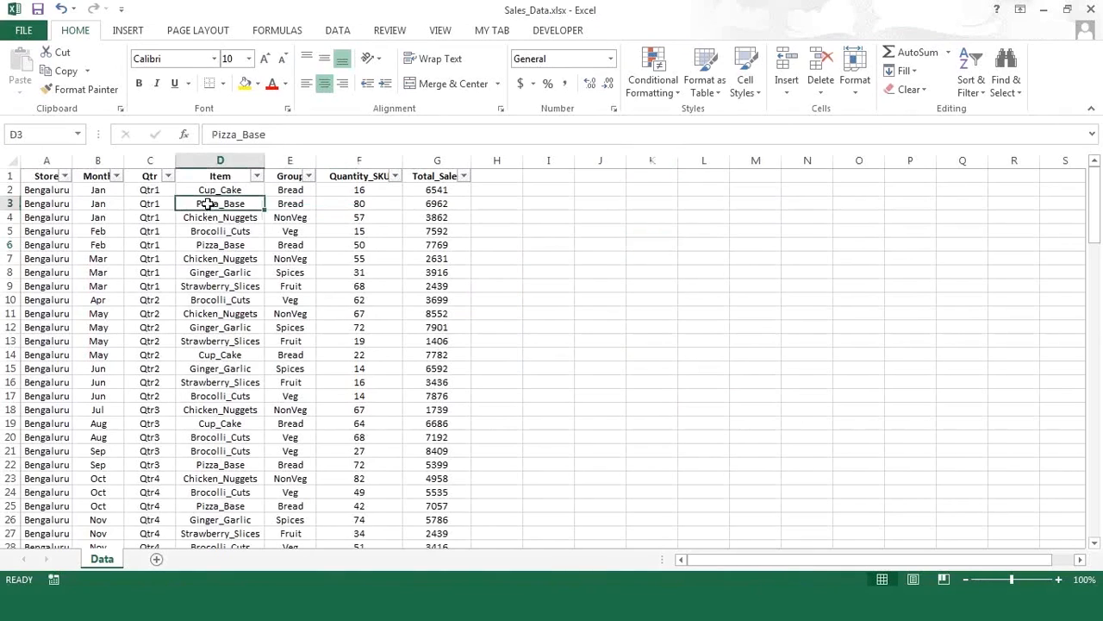
{"action": "right_click", "coordinate": [210, 205]}
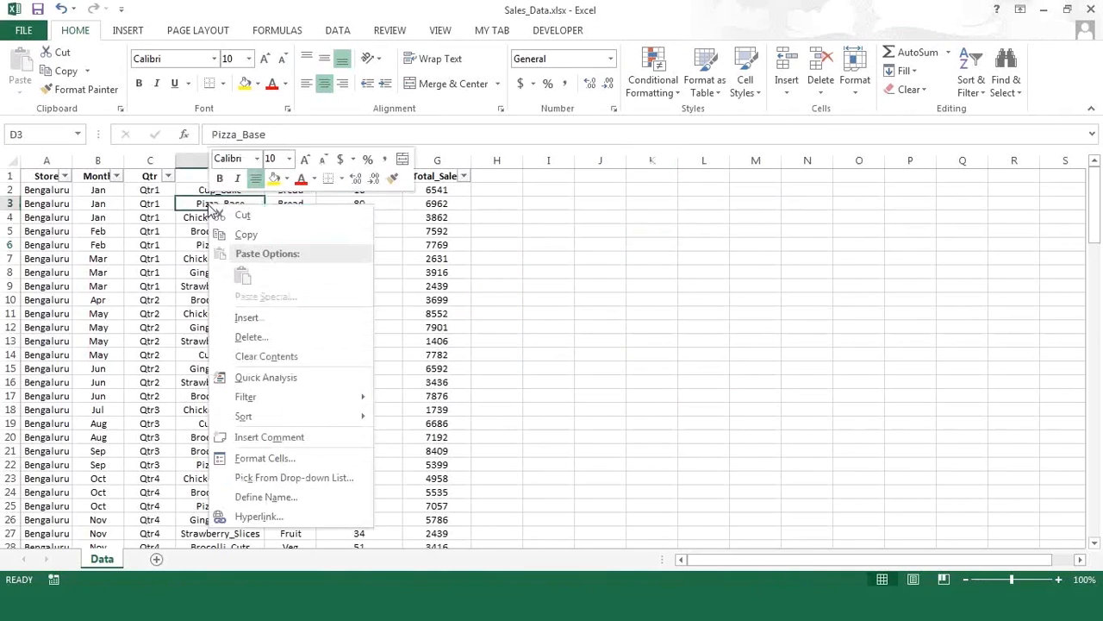
{"action": "left_click", "coordinate": [299, 438]}
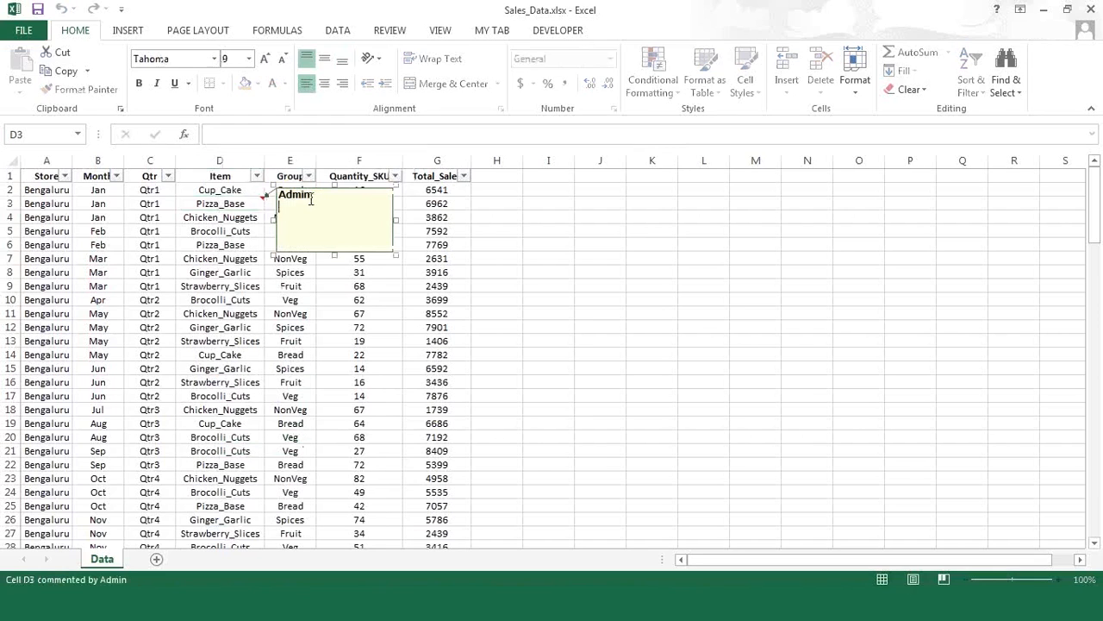
{"action": "left_click_drag", "start_coordinate": [312, 198], "coordinate": [279, 204]}
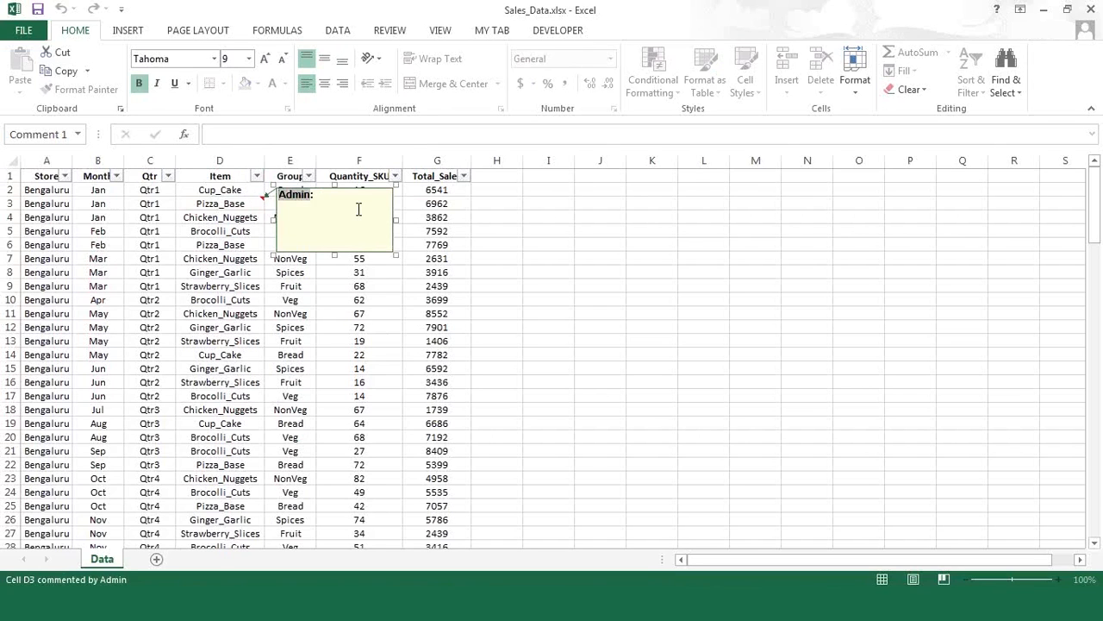
{"action": "left_click", "coordinate": [245, 207]}
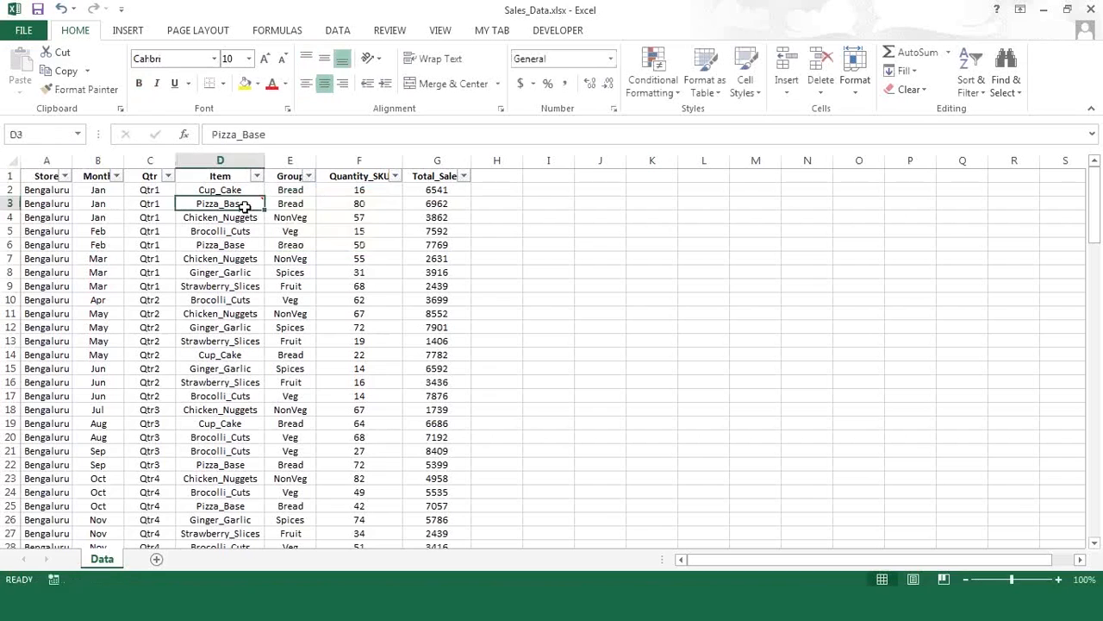
- Replace the user name in the general Excel options with the person's first name
{"action": "left_click", "coordinate": [21, 33]}
{"action": "left_click", "coordinate": [38, 393]}
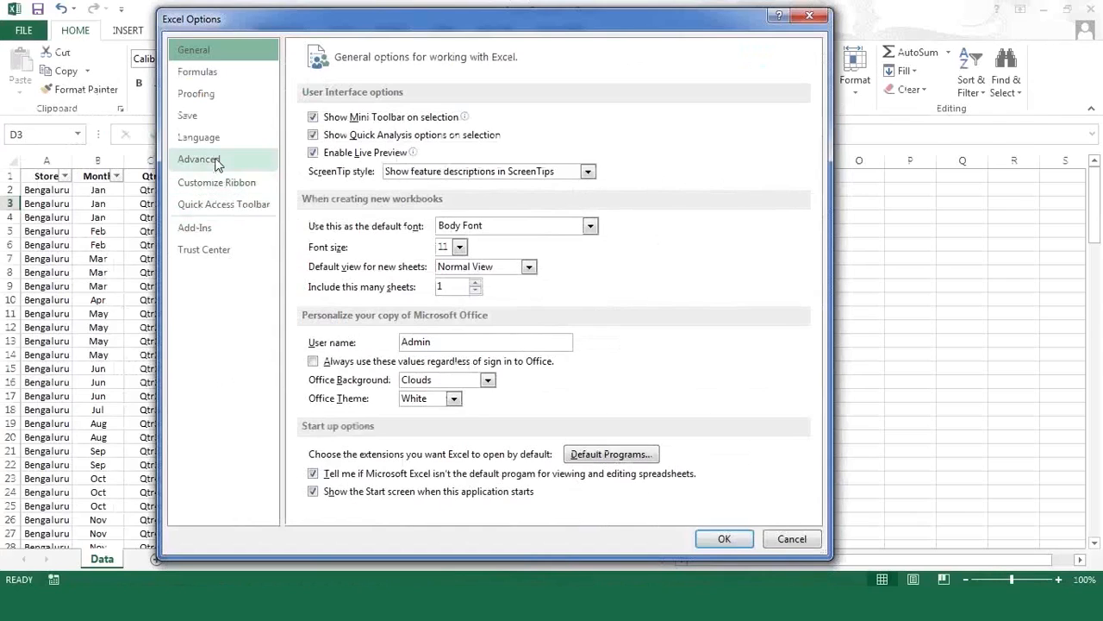
{"action": "left_click", "coordinate": [450, 342]}
{"action": "left_click_drag", "start_coordinate": [437, 341], "coordinate": [400, 342]}
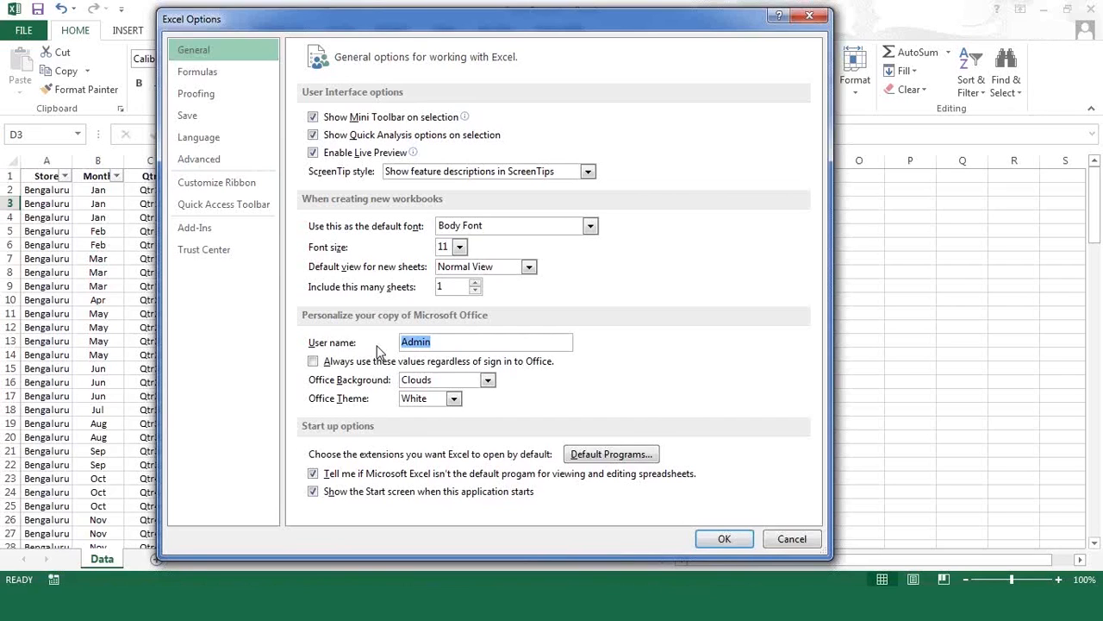
{"action": "type", "text": "Rupam"}
{"action": "left_click", "coordinate": [724, 538]}
- Insert a comment without text on the Ginger_Garlic cell D8 and highlight its author name
{"action": "left_click", "coordinate": [229, 271]}
{"action": "right_click", "coordinate": [231, 271]}
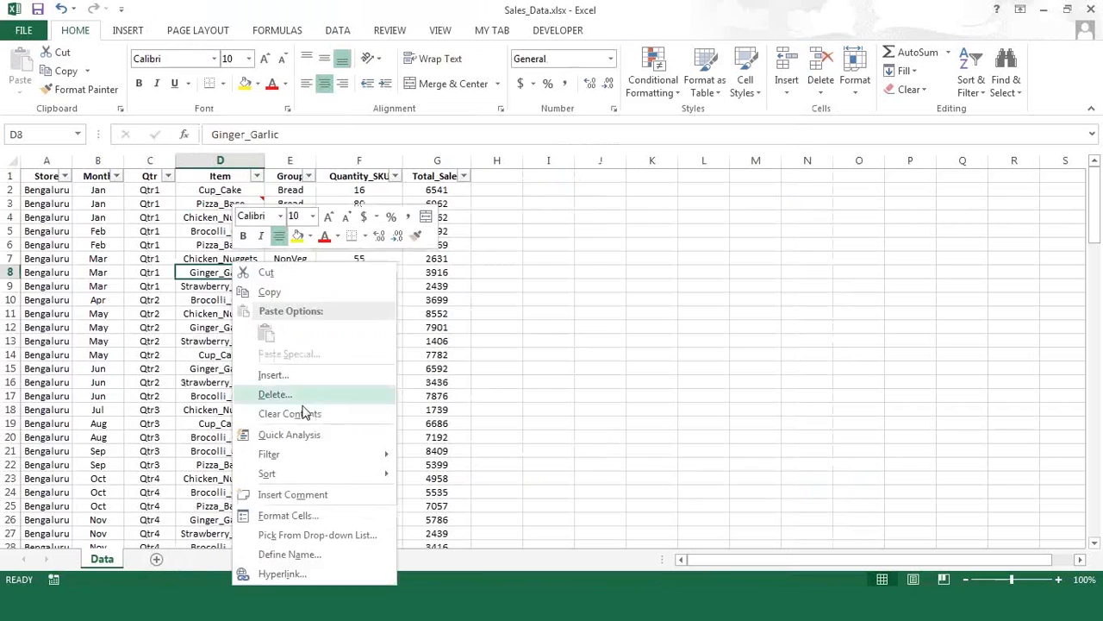
{"action": "left_click", "coordinate": [297, 494]}
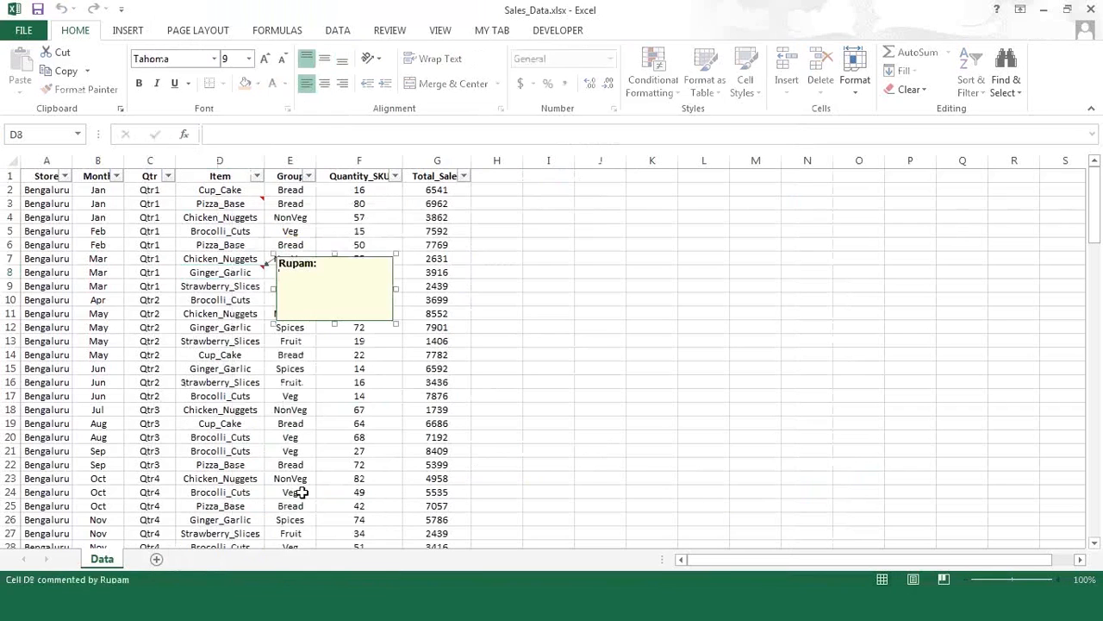
{"action": "left_click_drag", "start_coordinate": [321, 264], "coordinate": [279, 262]}
- Compare the author names in the comments on D3 and D8, opening the D8 comment for editing
{"action": "left_click", "coordinate": [255, 204]}
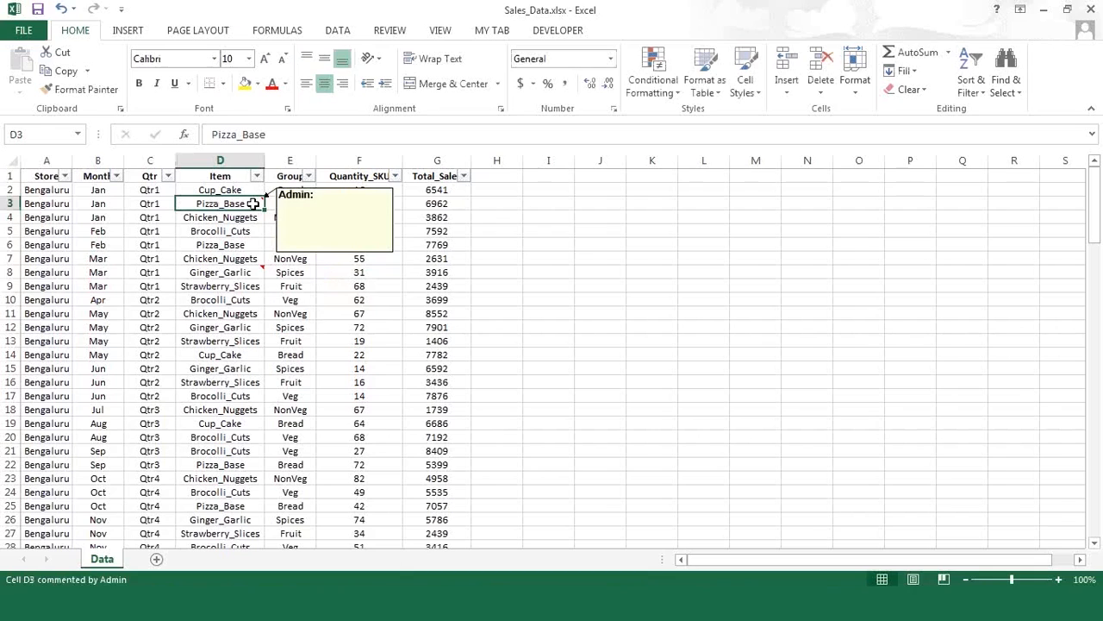
{"action": "mouse_move", "coordinate": [253, 272]}
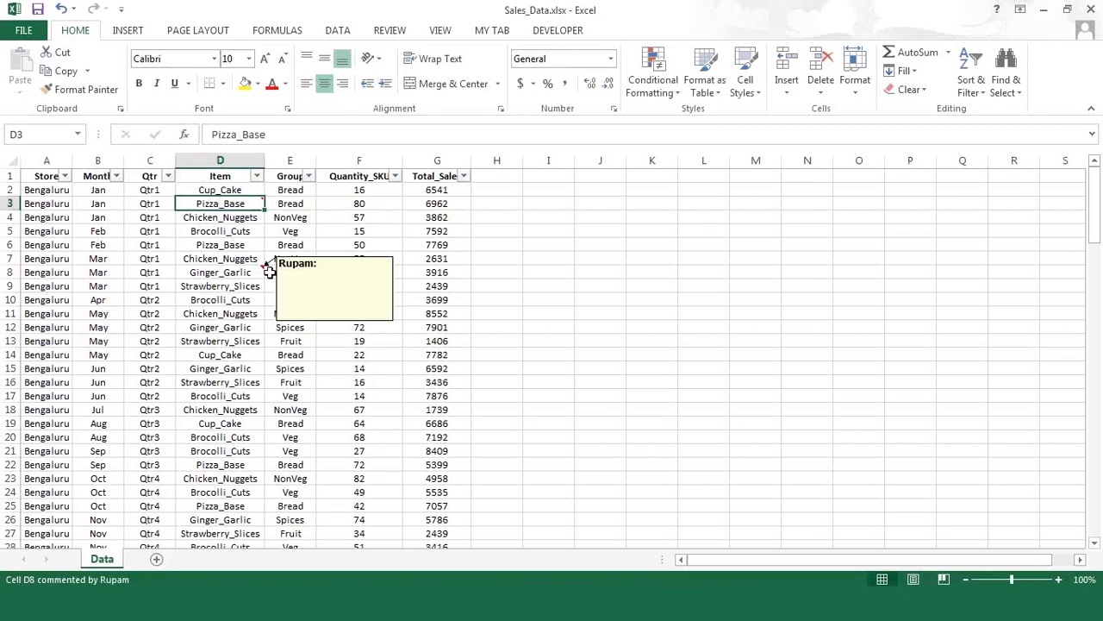
{"action": "left_click", "coordinate": [243, 269]}
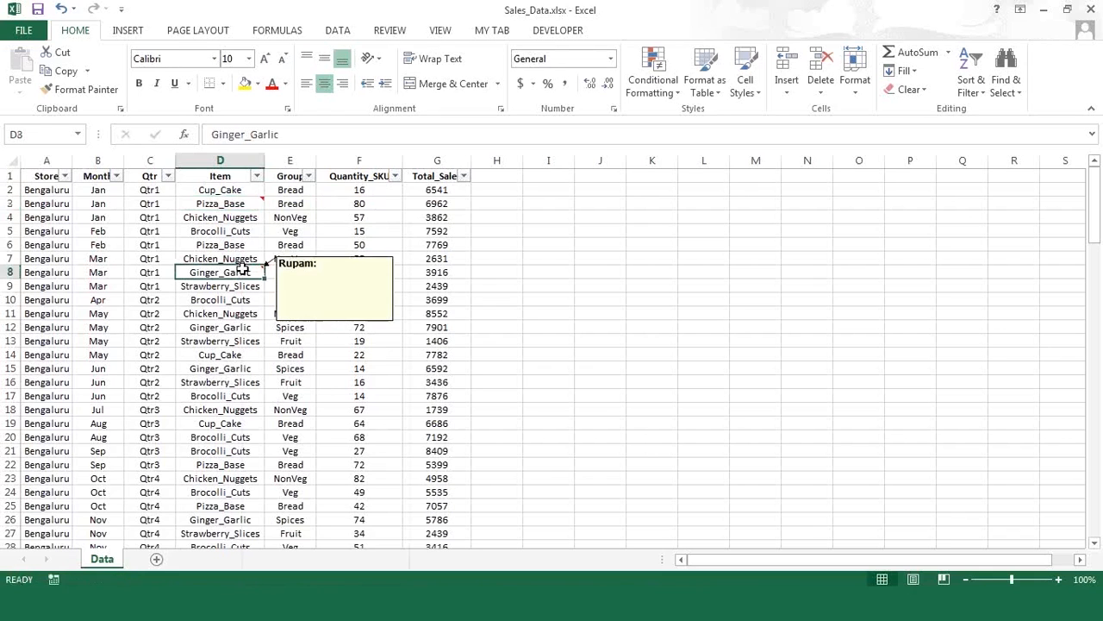
{"action": "right_click", "coordinate": [244, 269]}
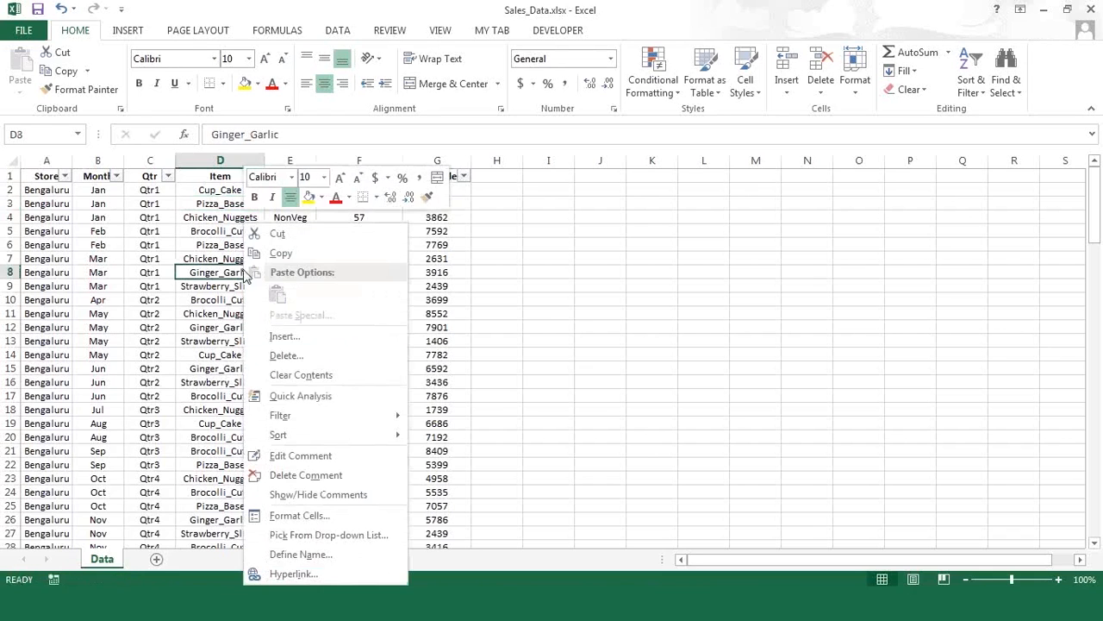
{"action": "left_click", "coordinate": [310, 457]}
{"action": "left_click_drag", "start_coordinate": [329, 263], "coordinate": [282, 270]}
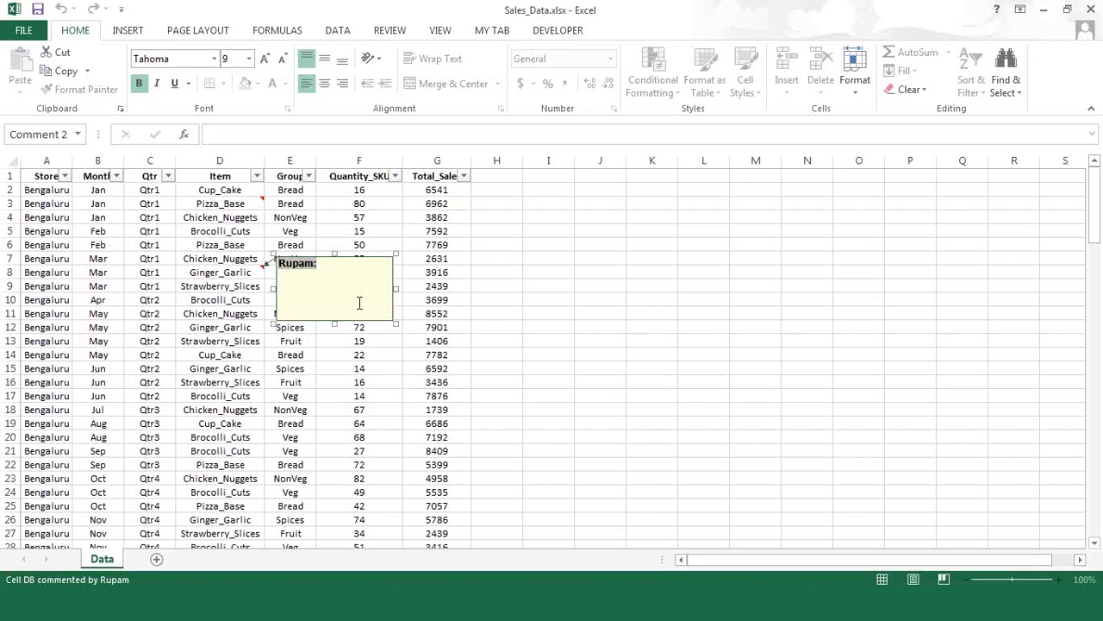
{"action": "key", "text": "Escape"}
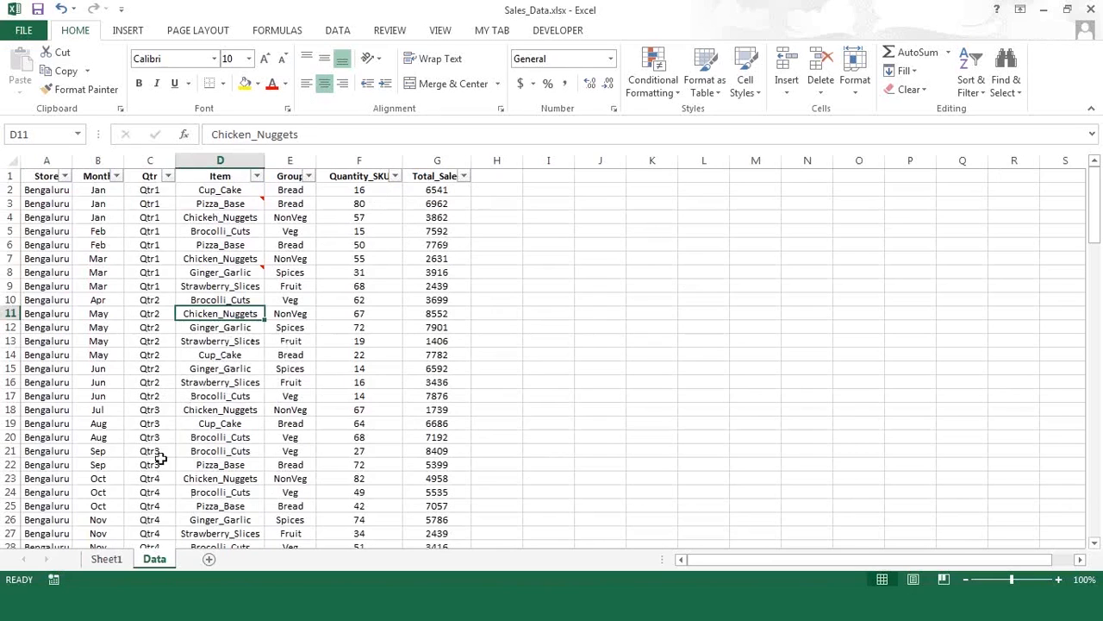
- Create a PivotTable on a new worksheet from columns A to G of the Data sheet
{"action": "left_click", "coordinate": [49, 164]}
{"action": "left_click_drag", "start_coordinate": [438, 207], "coordinate": [438, 208]}
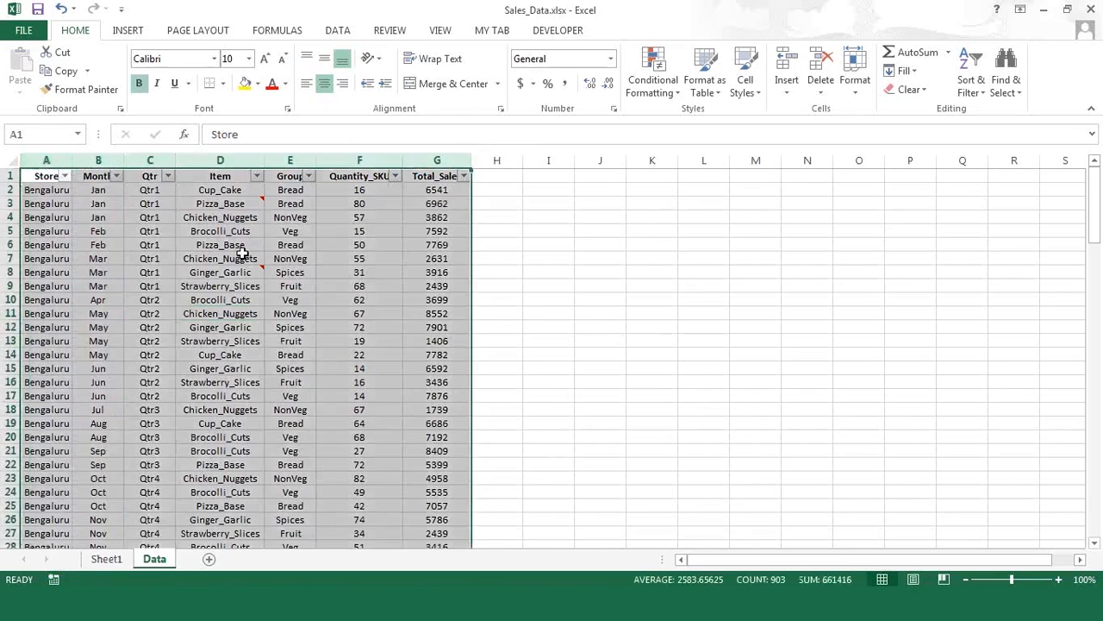
{"action": "key", "text": "alt+d"}
{"action": "key", "text": "p"}
{"action": "key", "text": "f"}
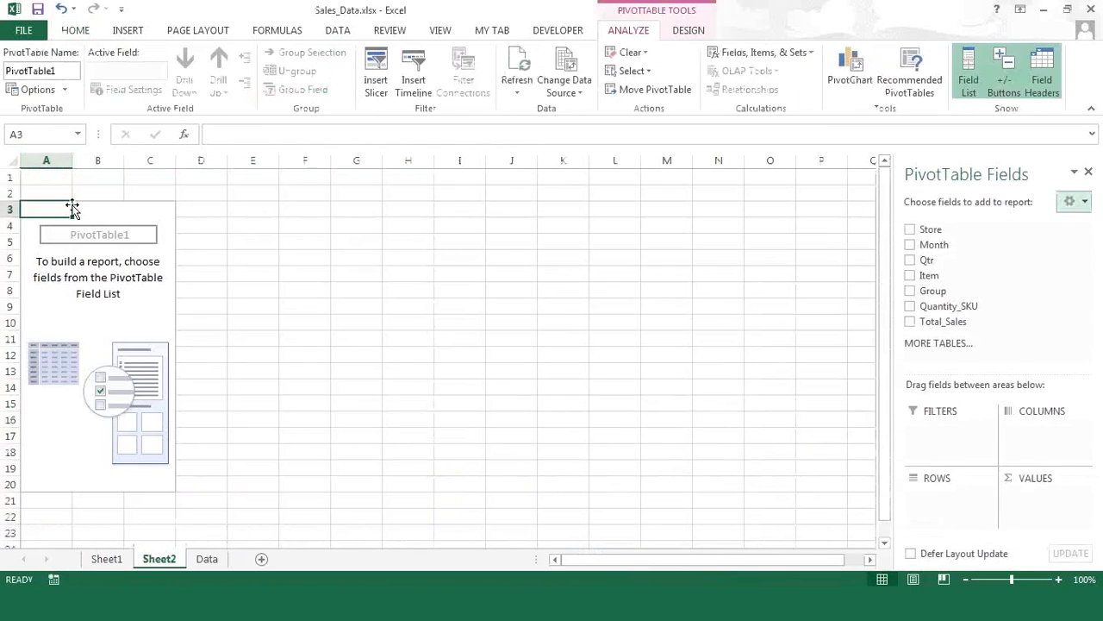
{"action": "right_click", "coordinate": [81, 258]}
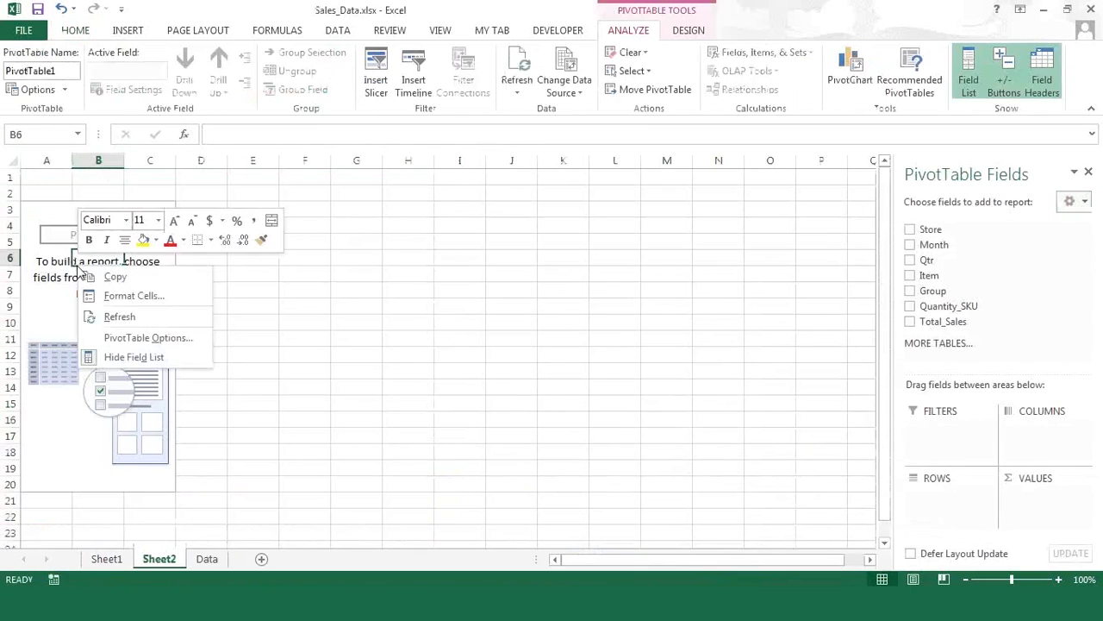
{"action": "left_click", "coordinate": [138, 338]}
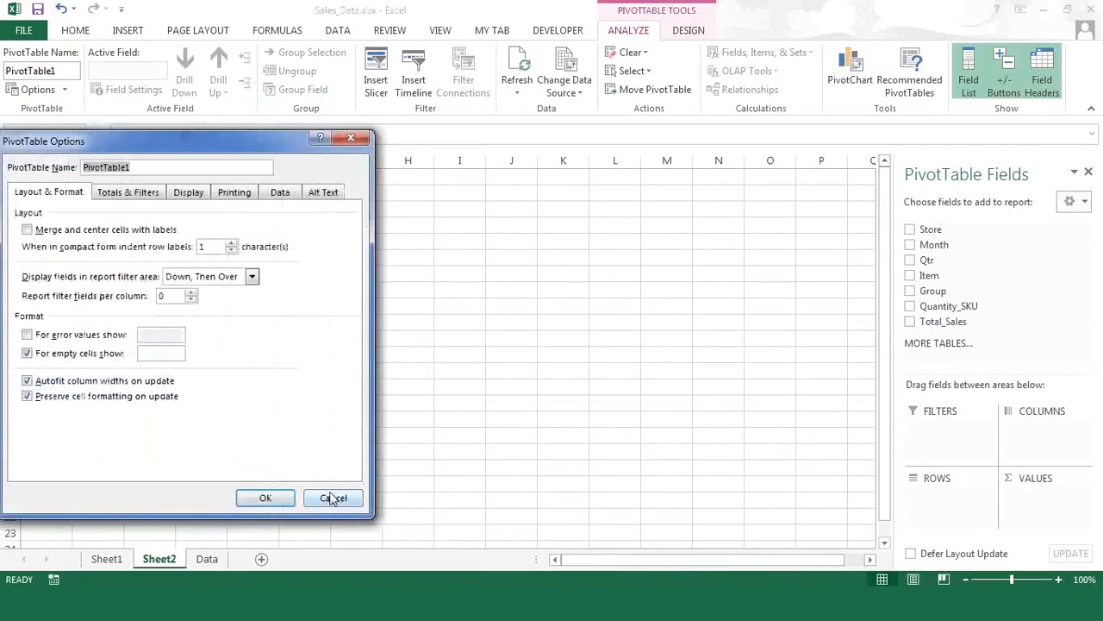
{"action": "left_click", "coordinate": [333, 499]}
- Enable the classic PivotTable layout in the PivotTable's display options
{"action": "right_click", "coordinate": [120, 321]}
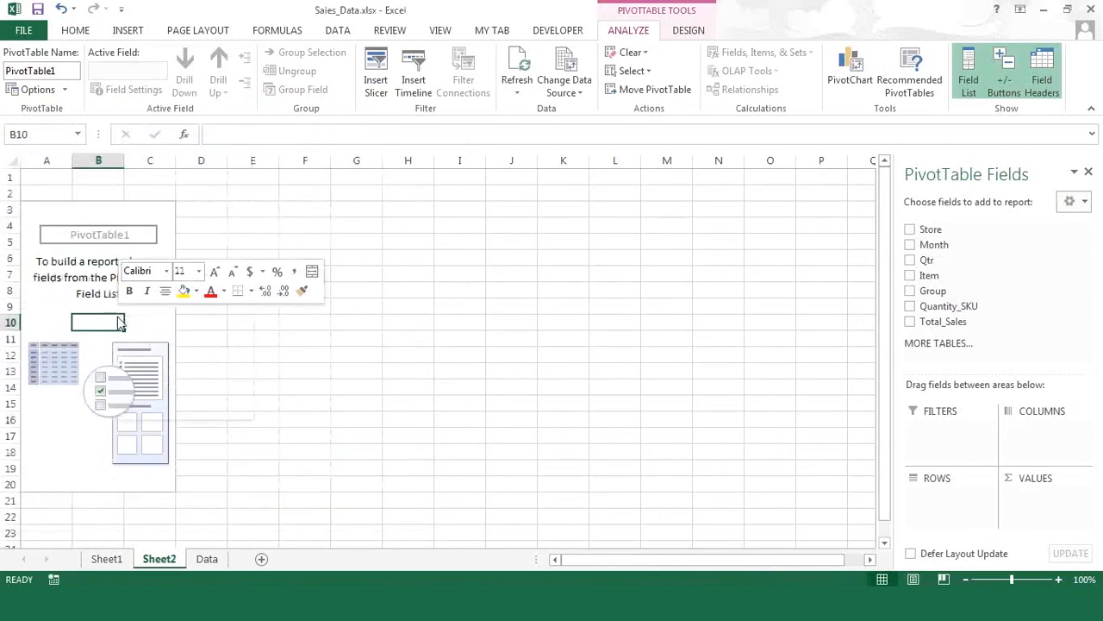
{"action": "left_click", "coordinate": [182, 389]}
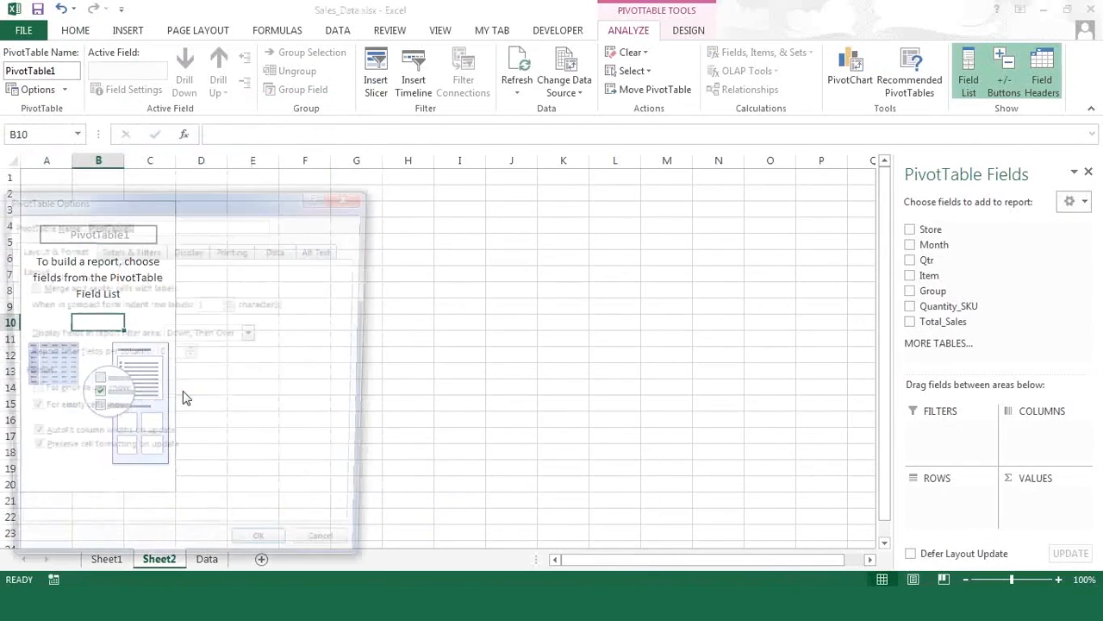
{"action": "left_click", "coordinate": [188, 253]}
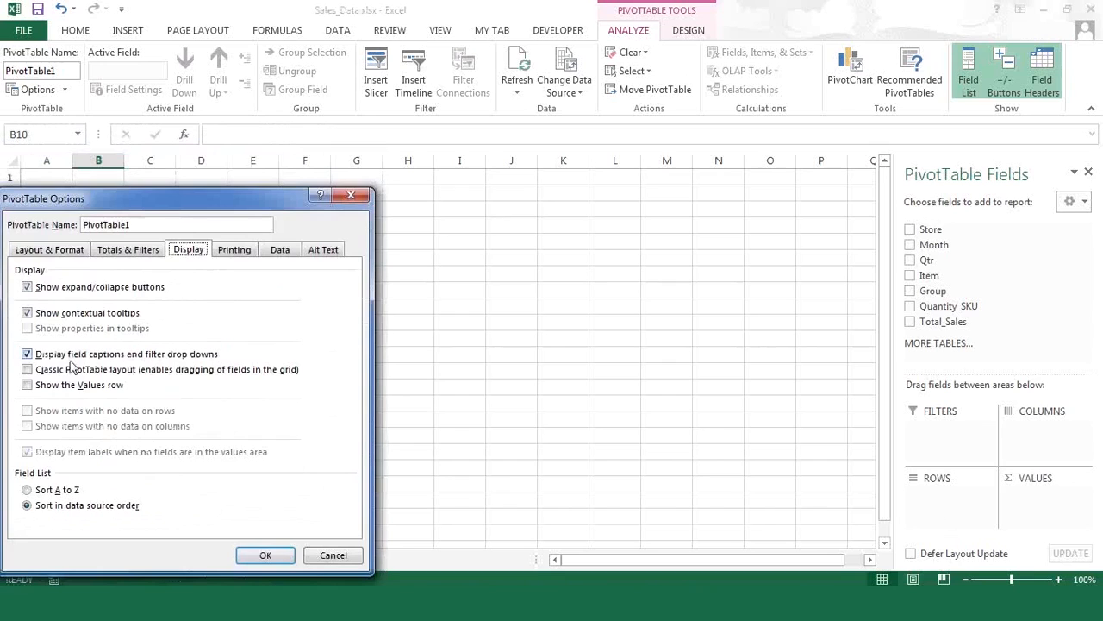
{"action": "left_click", "coordinate": [72, 369]}
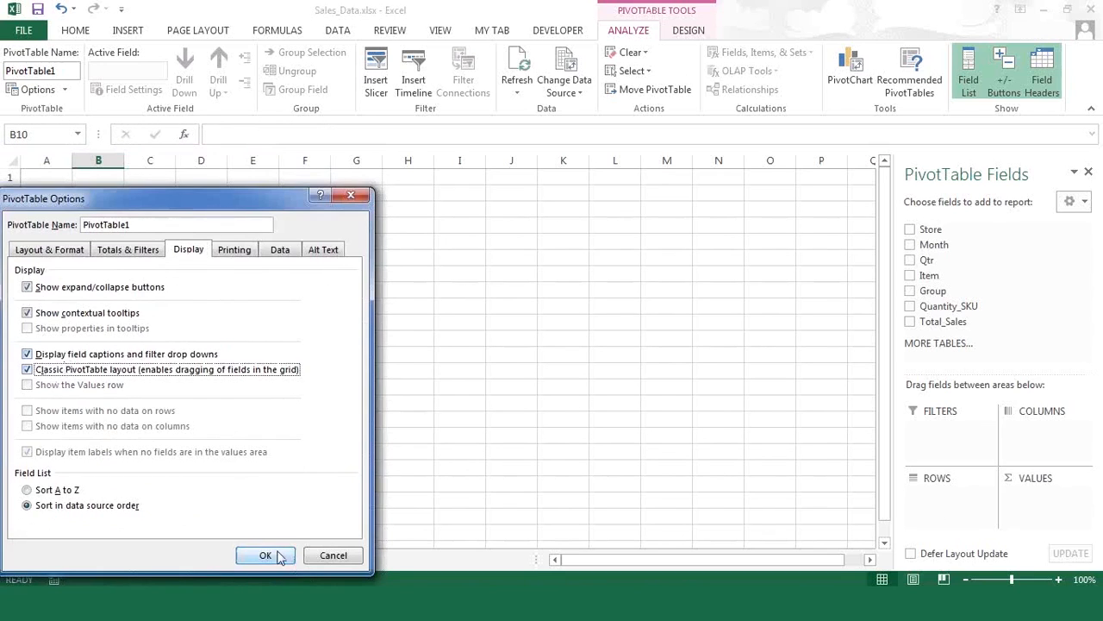
{"action": "left_click", "coordinate": [278, 557]}
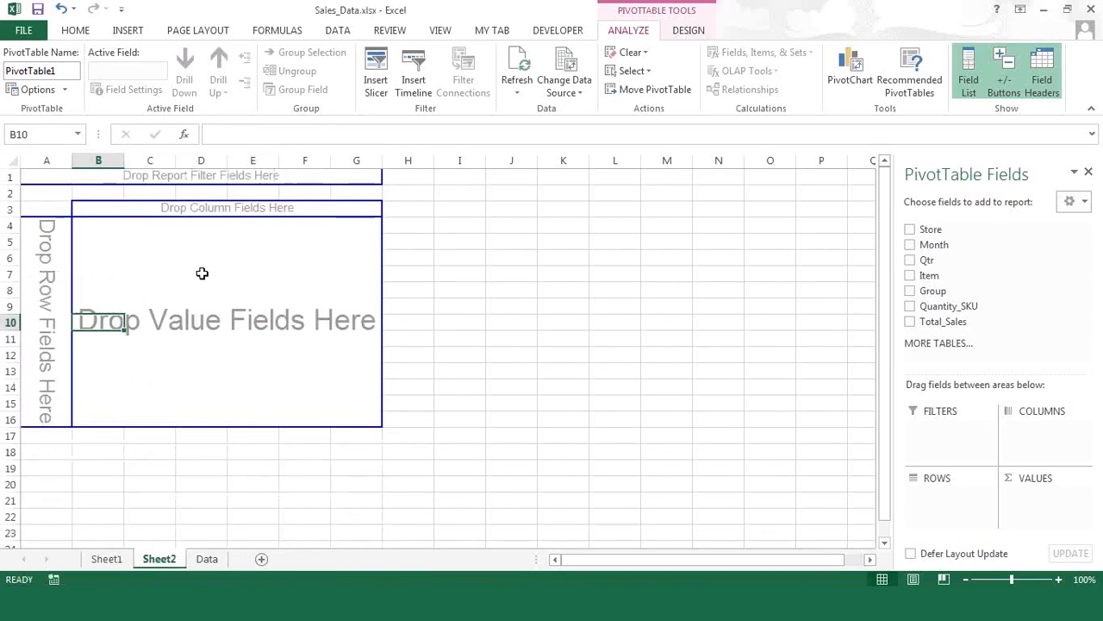
- Place the Group field in the PivotTable's row area and Quantity_SKU in its value area
{"action": "left_click", "coordinate": [747, 260]}
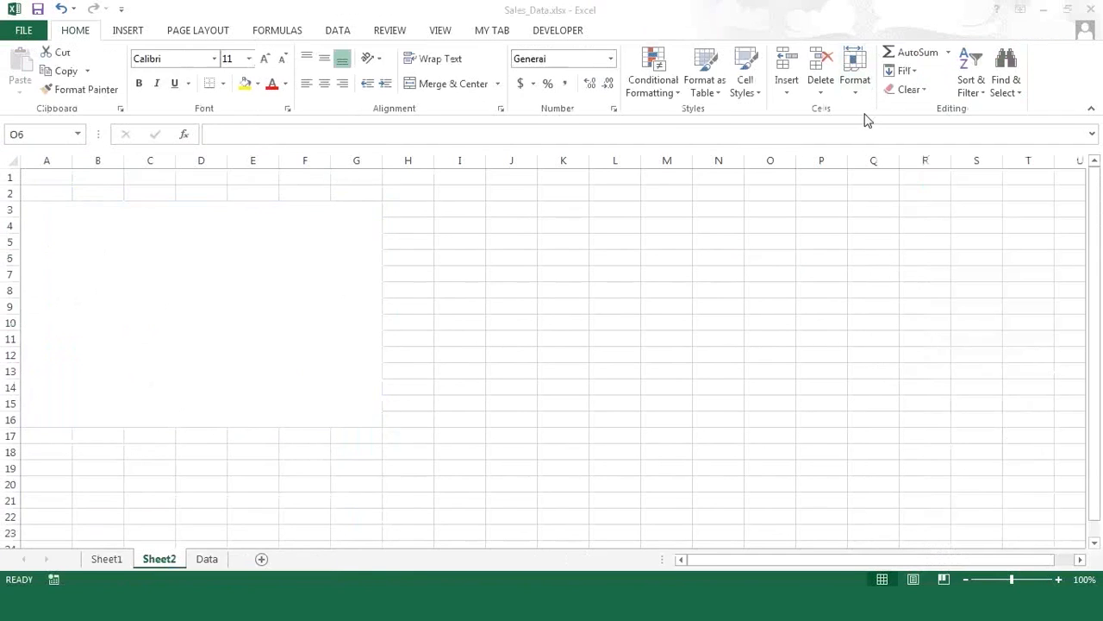
{"action": "left_click", "coordinate": [234, 319]}
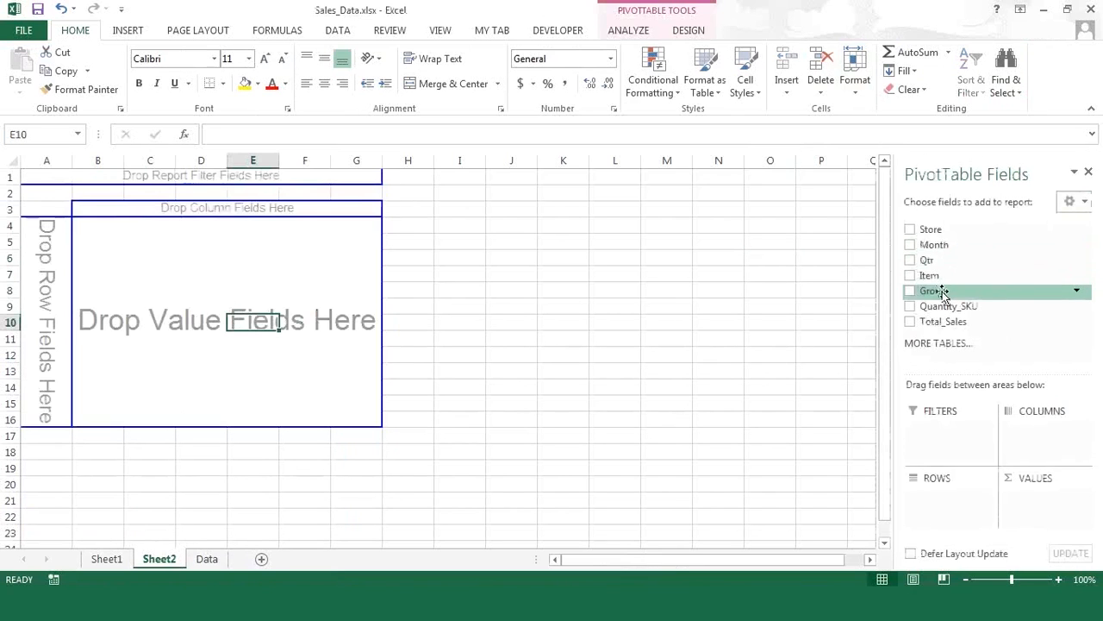
{"action": "left_click_drag", "start_coordinate": [934, 291], "coordinate": [55, 322]}
{"action": "left_click_drag", "start_coordinate": [939, 306], "coordinate": [186, 298]}
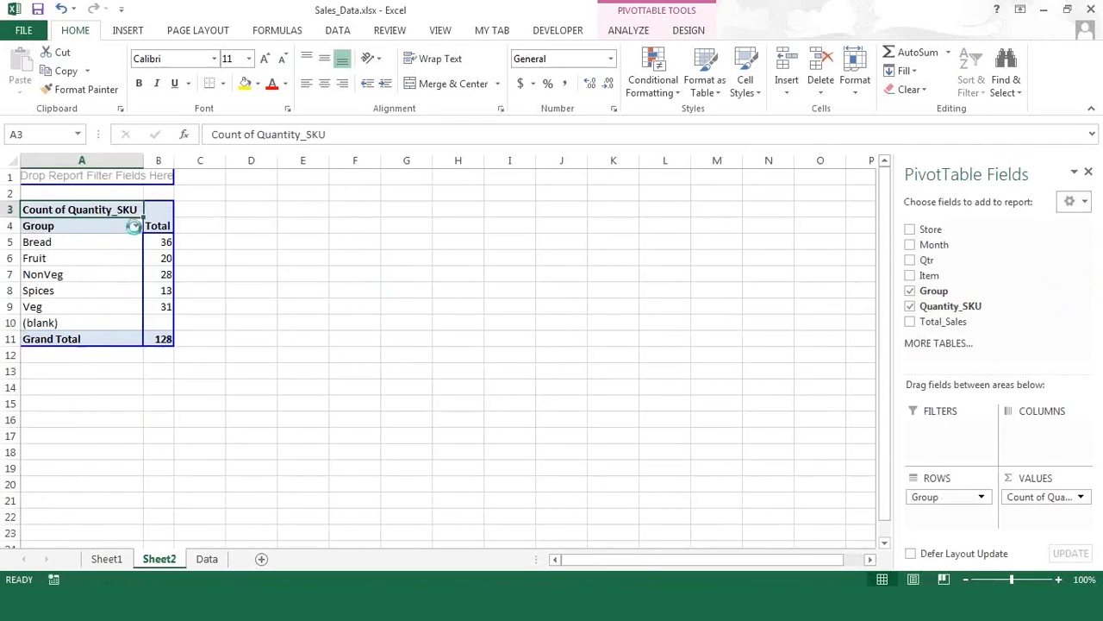
- Filter the PivotTable's Group field to exclude the (blank) item
{"action": "left_click", "coordinate": [135, 226]}
{"action": "left_click", "coordinate": [49, 461]}
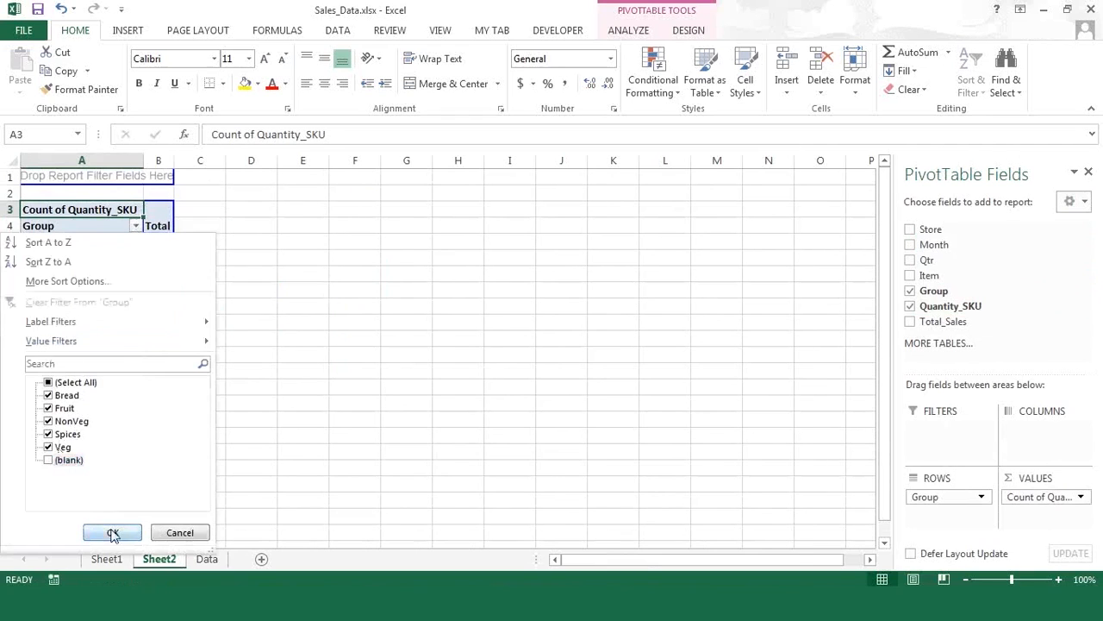
{"action": "left_click", "coordinate": [111, 530]}
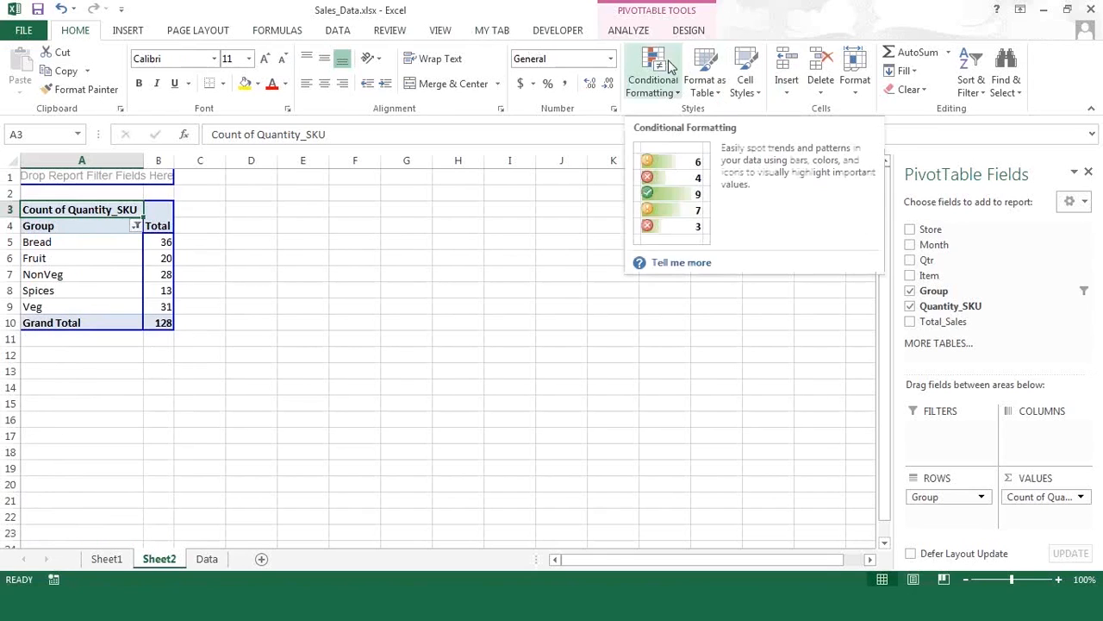
- Insert a clustered column PivotChart from the PivotTable and move it to about rows 4 to 18, columns F to L
{"action": "left_click", "coordinate": [637, 33]}
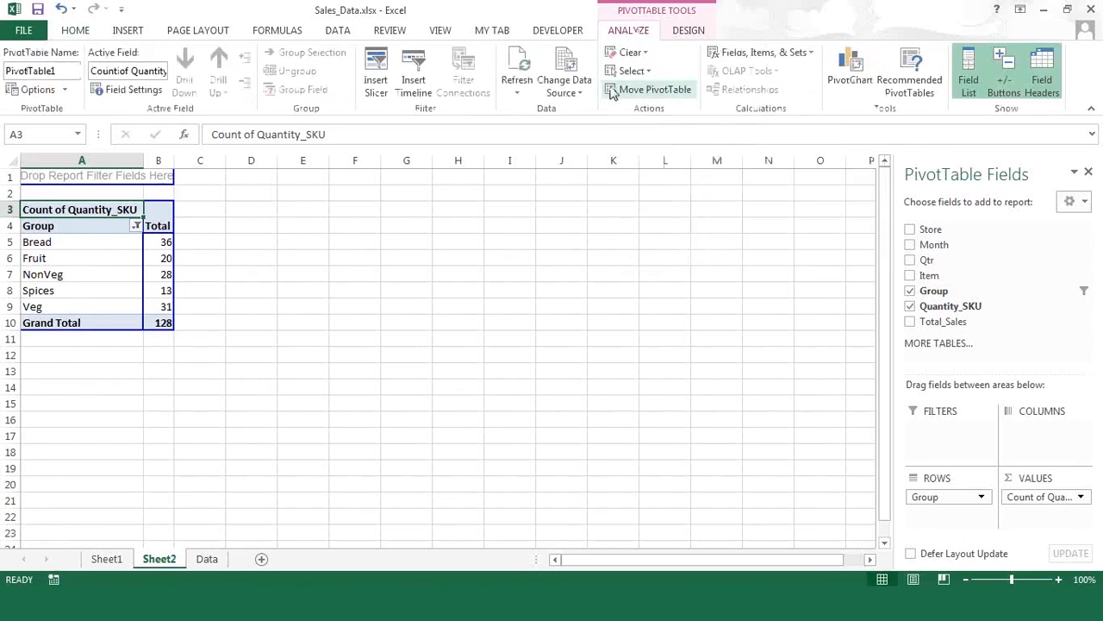
{"action": "left_click", "coordinate": [847, 76]}
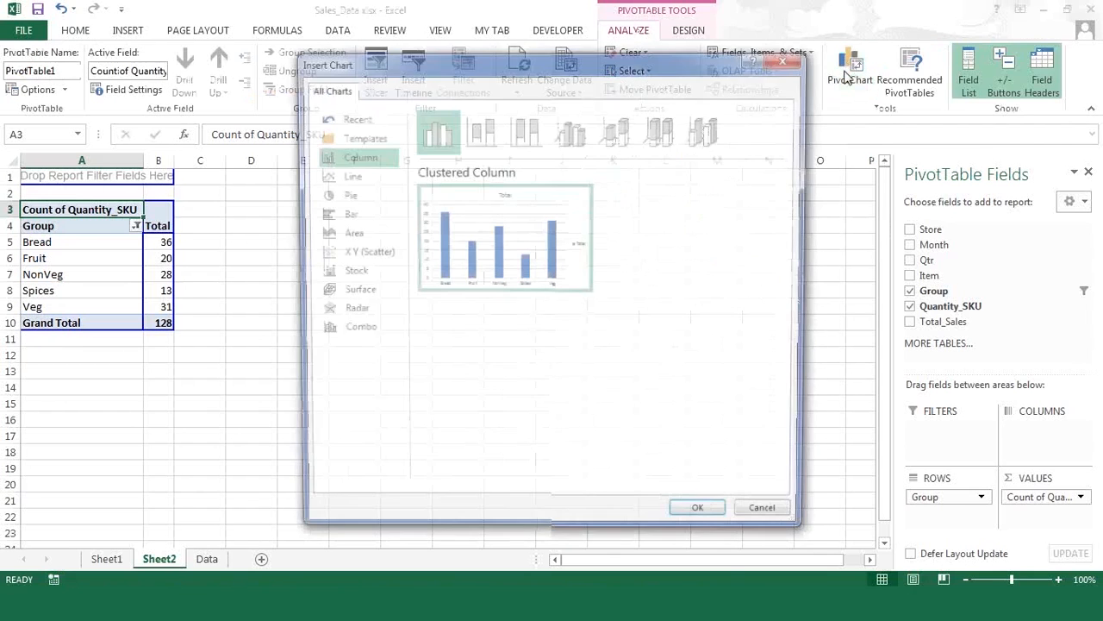
{"action": "left_click", "coordinate": [699, 526]}
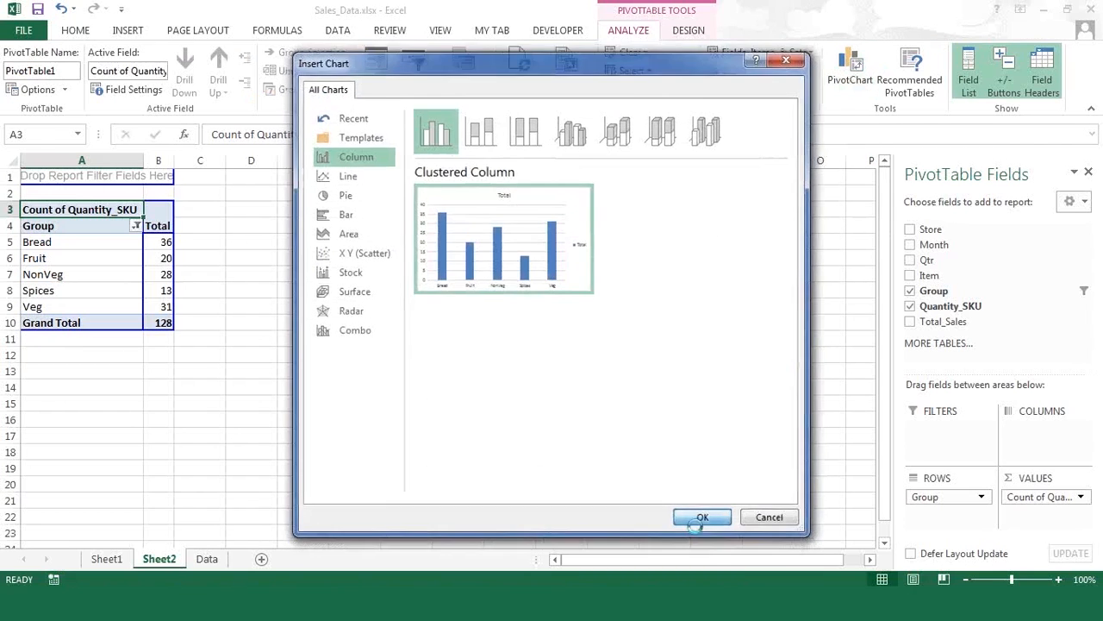
{"action": "left_click_drag", "start_coordinate": [414, 256], "coordinate": [472, 234]}
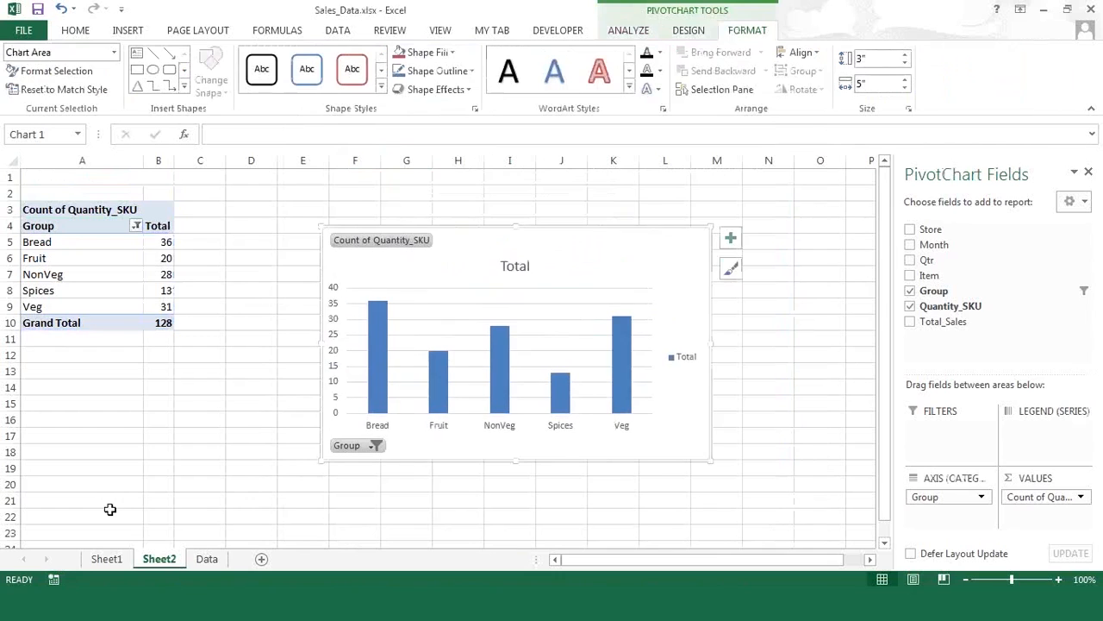
- Rename the worksheet holding the PivotTable and PivotChart as Chart
{"action": "left_click", "coordinate": [175, 558]}
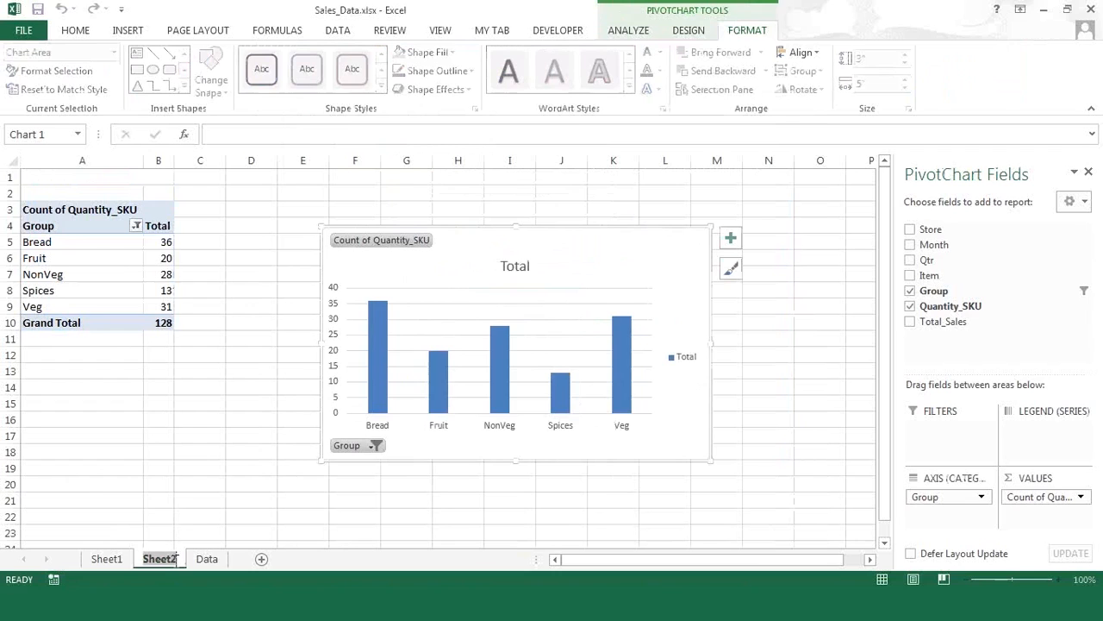
{"action": "type", "text": "Chart"}
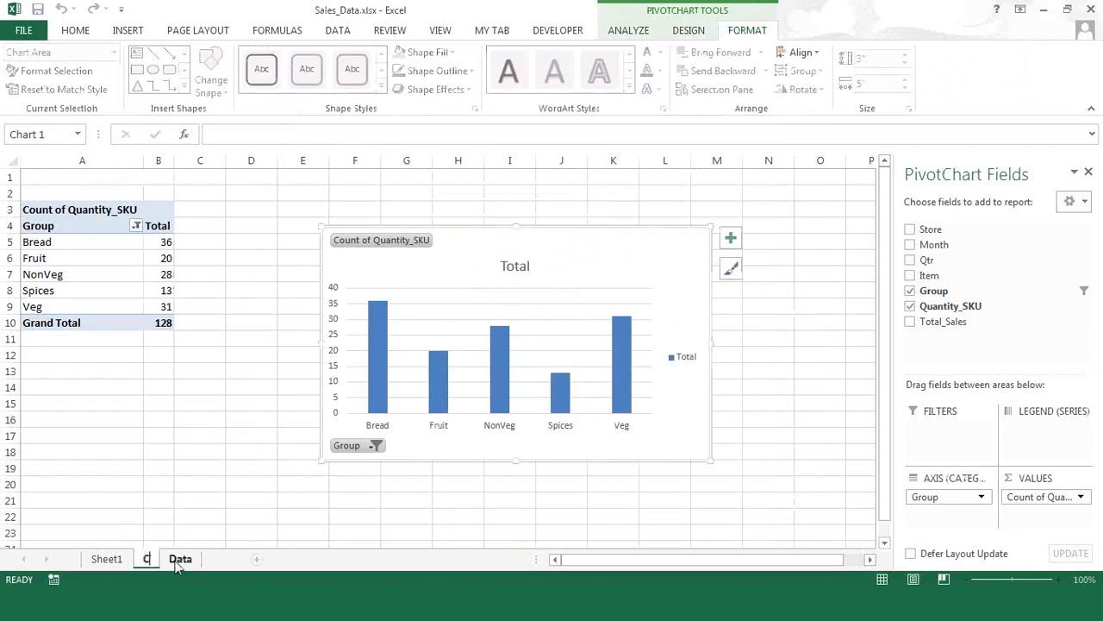
{"action": "left_click", "coordinate": [193, 480]}
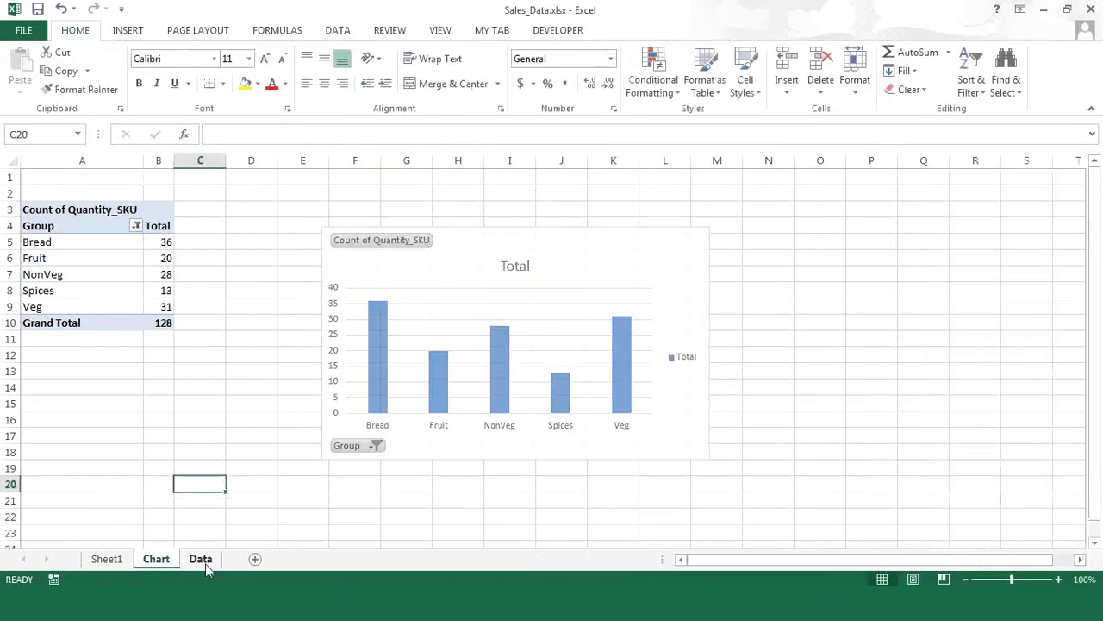
- Glance at the Data and Chart sheets and rename Sheet1 as Main
{"action": "left_click", "coordinate": [205, 563]}
{"action": "left_click", "coordinate": [290, 368]}
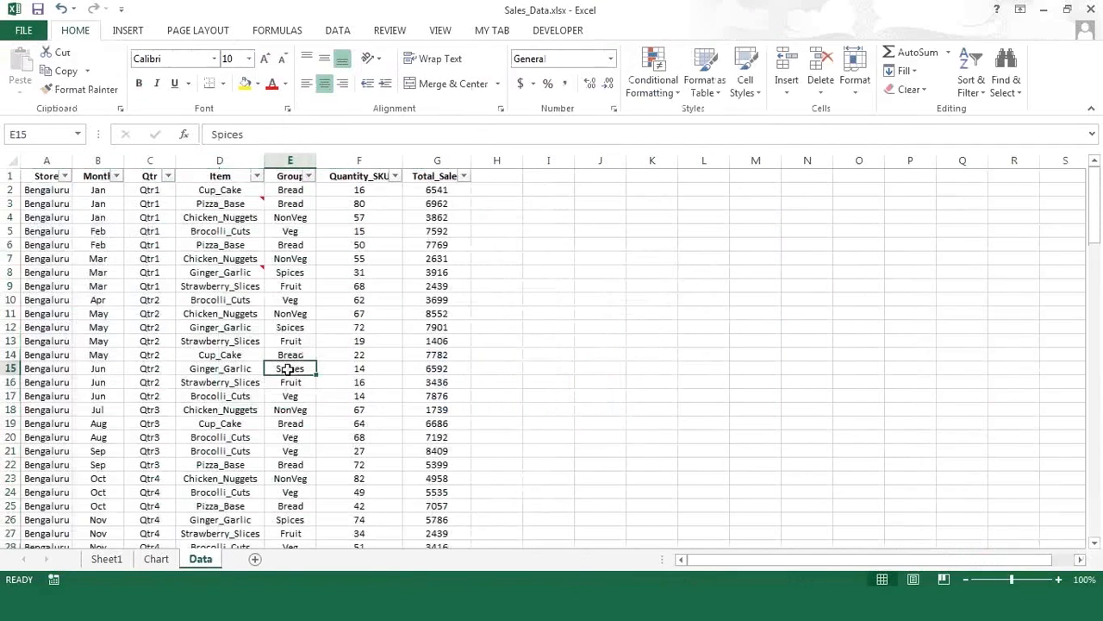
{"action": "left_click", "coordinate": [160, 562]}
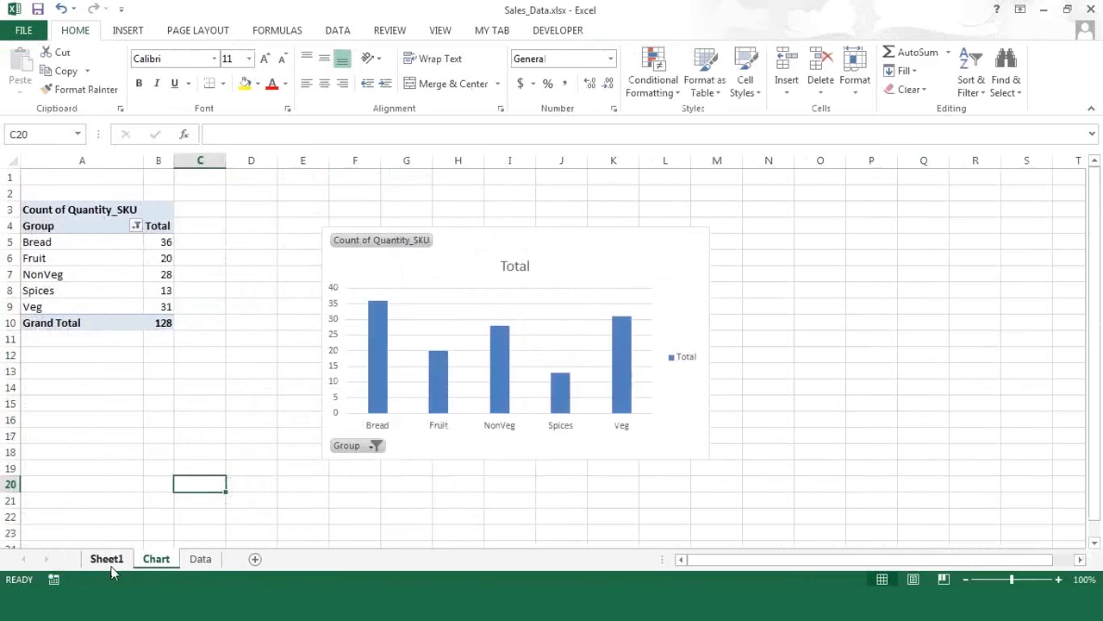
{"action": "left_click", "coordinate": [107, 561]}
{"action": "type", "text": "Main"}
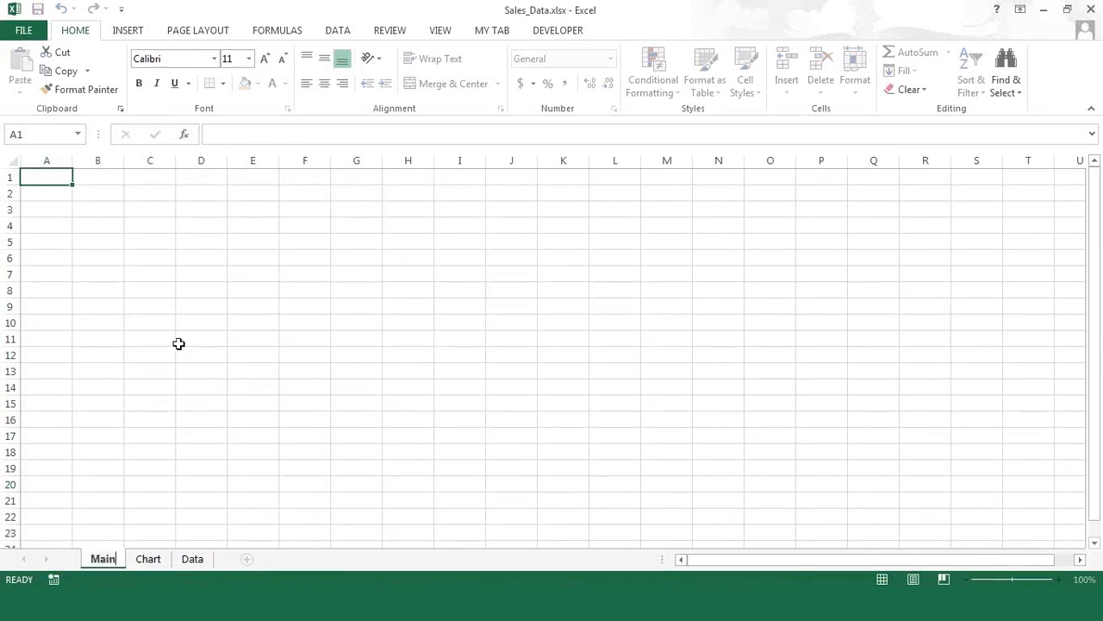
{"action": "left_click", "coordinate": [179, 344]}
- Enter the text ABC in cell F3 of the Main sheet
{"action": "left_click", "coordinate": [197, 289]}
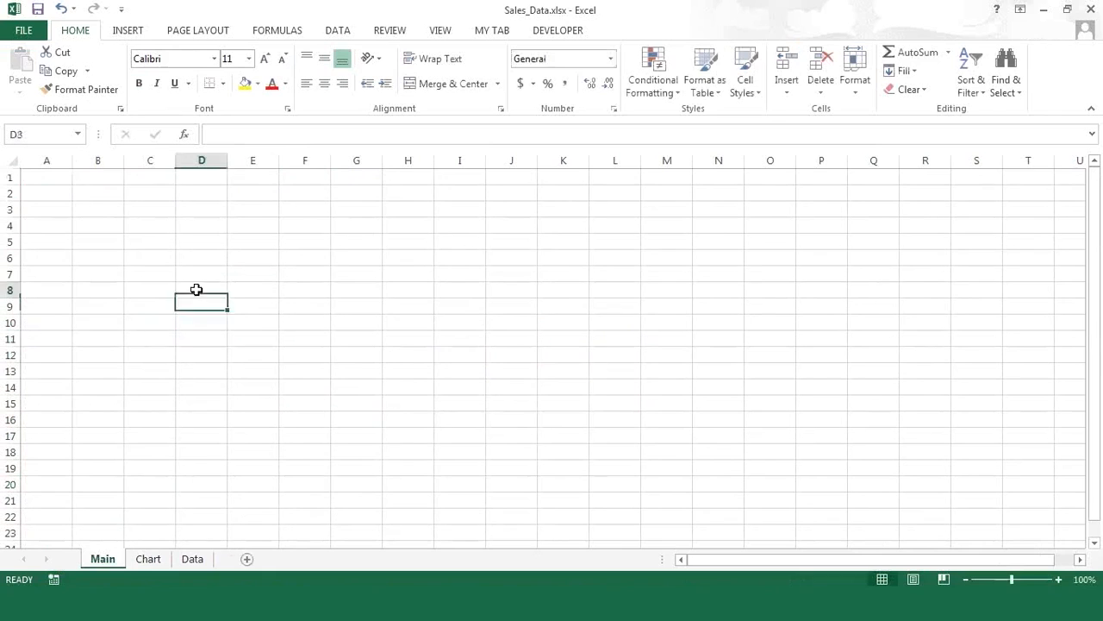
{"action": "left_click", "coordinate": [309, 211]}
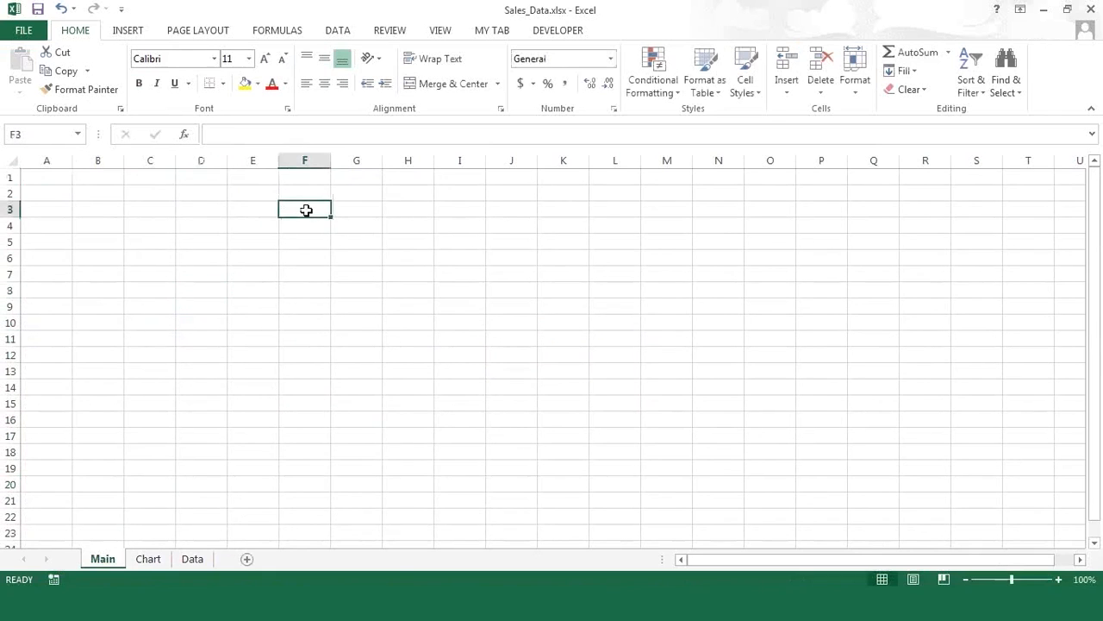
{"action": "type", "text": "ABC"}
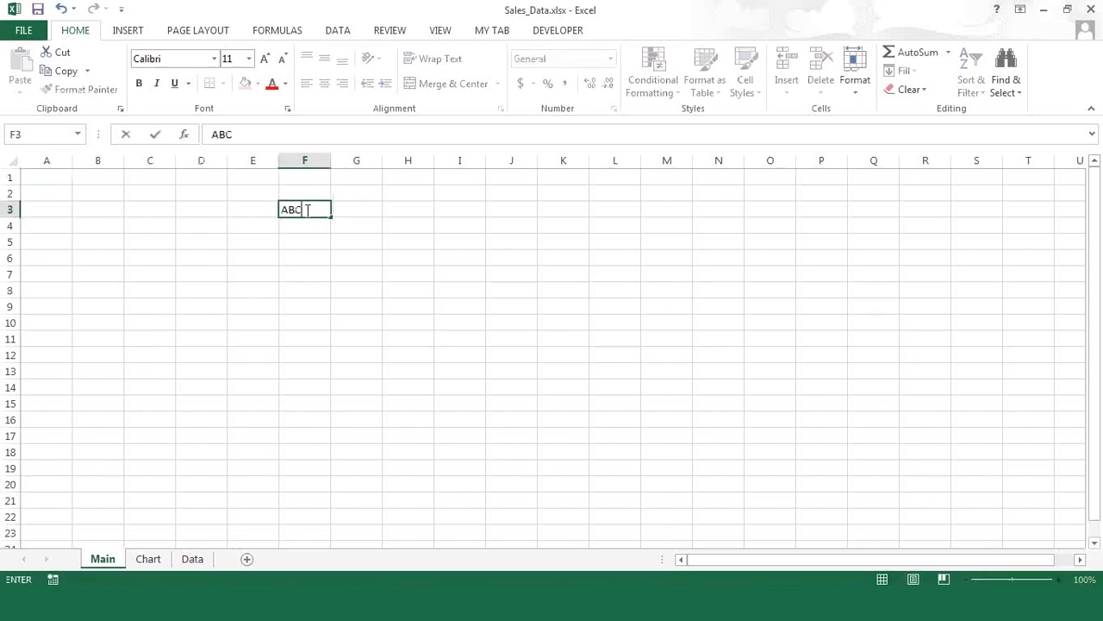
{"action": "key", "text": "Return"}
- Enter Go To Data in E7 and Go To Chart in E10, and widen column E to fit both labels
{"action": "key", "text": "Down"}
{"action": "key", "text": "Down"}
{"action": "key", "text": "Down"}
{"action": "key", "text": "Left"}
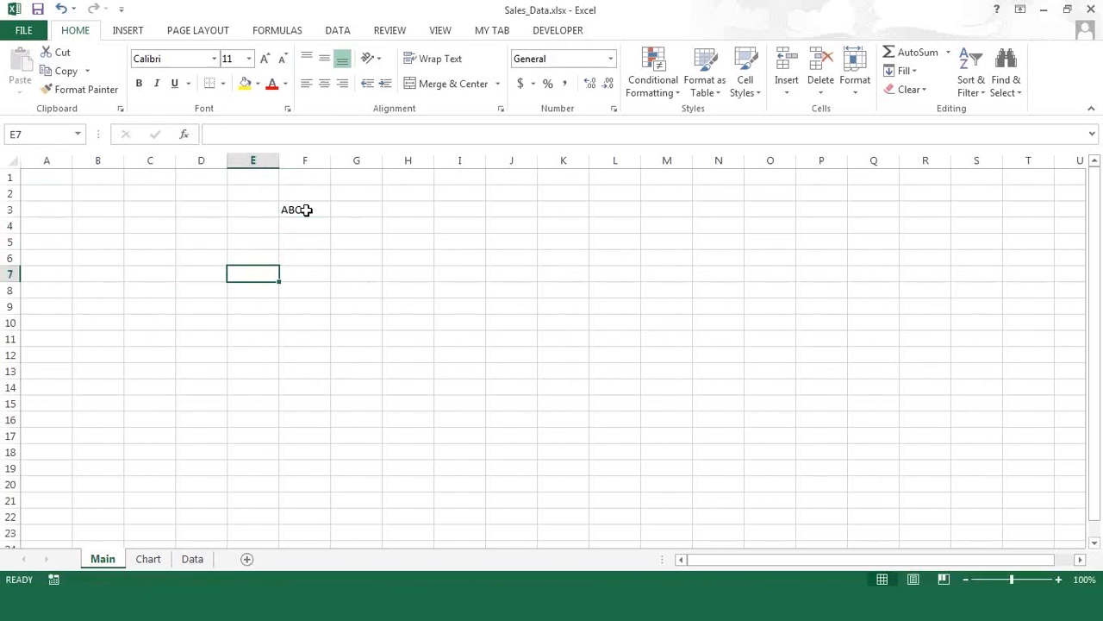
{"action": "type", "text": "Go To Data"}
{"action": "key", "text": "Return"}
{"action": "key", "text": "Return"}
{"action": "key", "text": "Return"}
{"action": "type", "text": "Go To"}
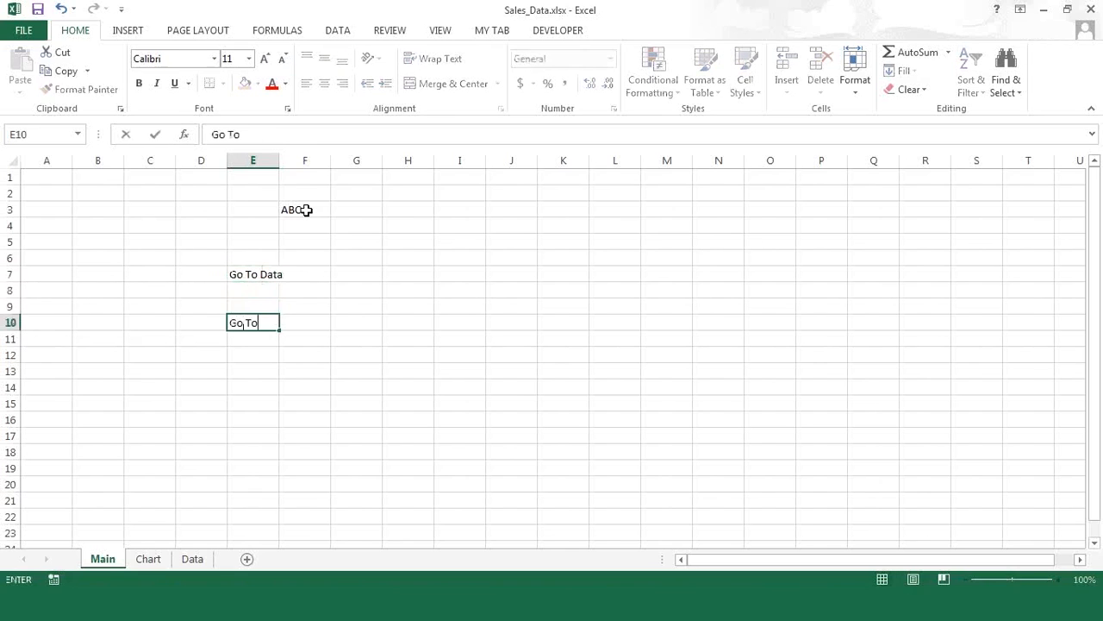
{"action": "type", "text": " Chart"}
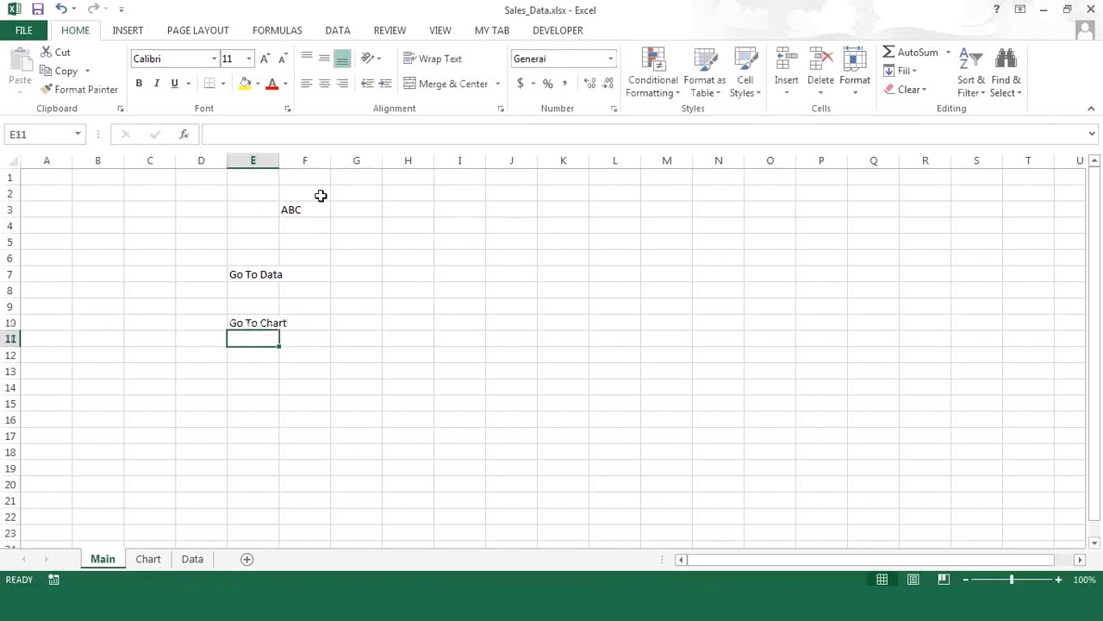
{"action": "left_click_drag", "start_coordinate": [278, 154], "coordinate": [297, 157]}
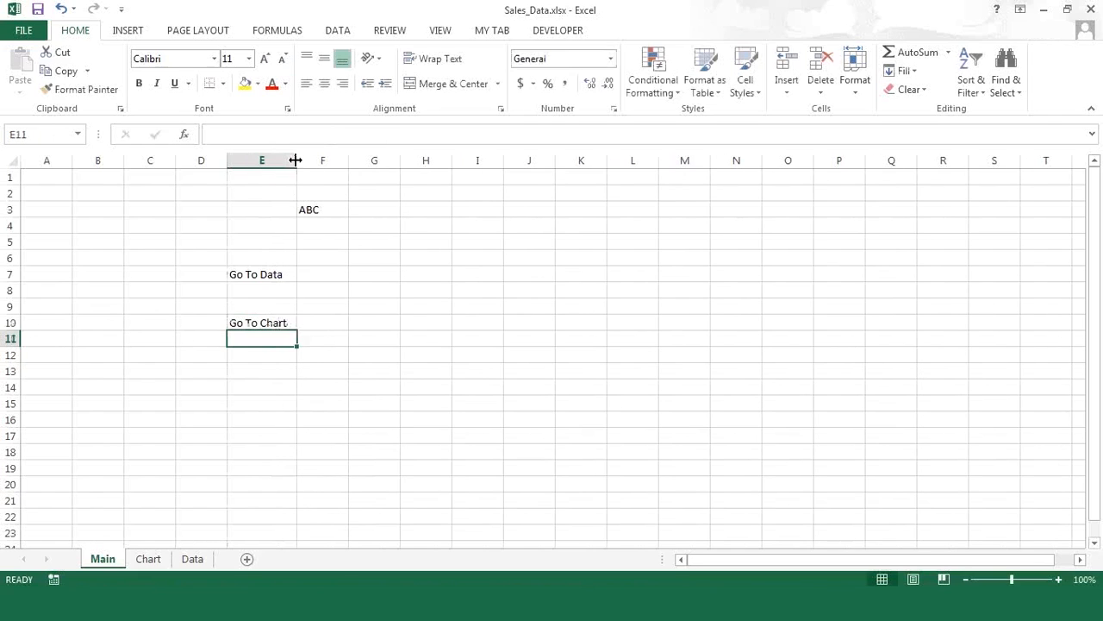
- Draw a rounded rectangle about 5.1 inches wide and 2.2 inches high beside the labels, across rows 5 to 15
{"action": "left_click", "coordinate": [137, 34]}
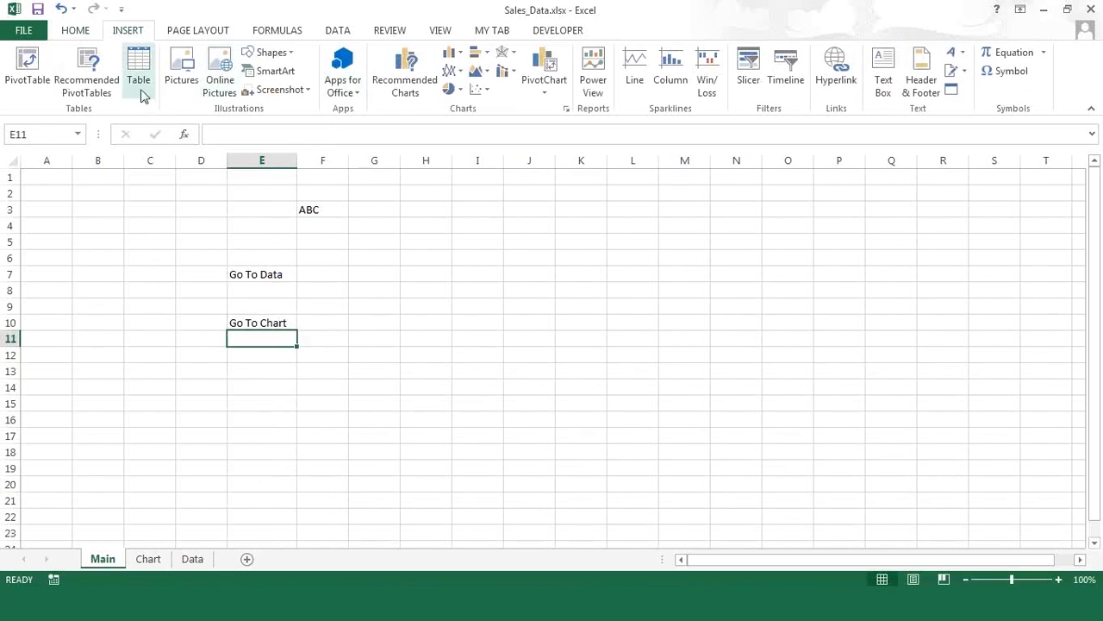
{"action": "left_click", "coordinate": [265, 54]}
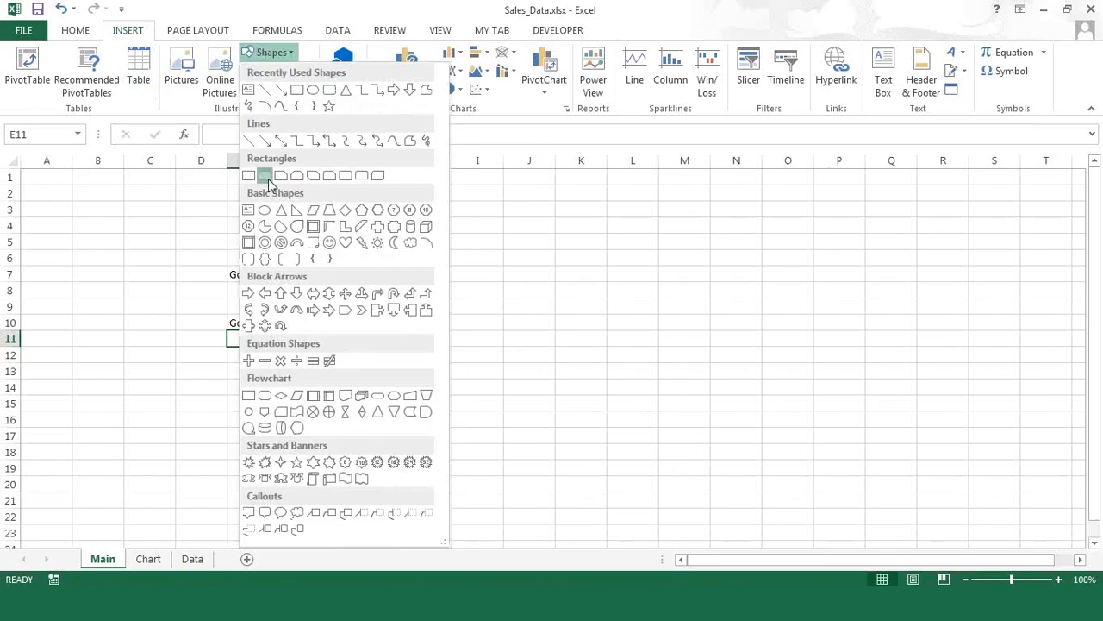
{"action": "left_click", "coordinate": [265, 176]}
{"action": "left_click_drag", "start_coordinate": [389, 244], "coordinate": [784, 411]}
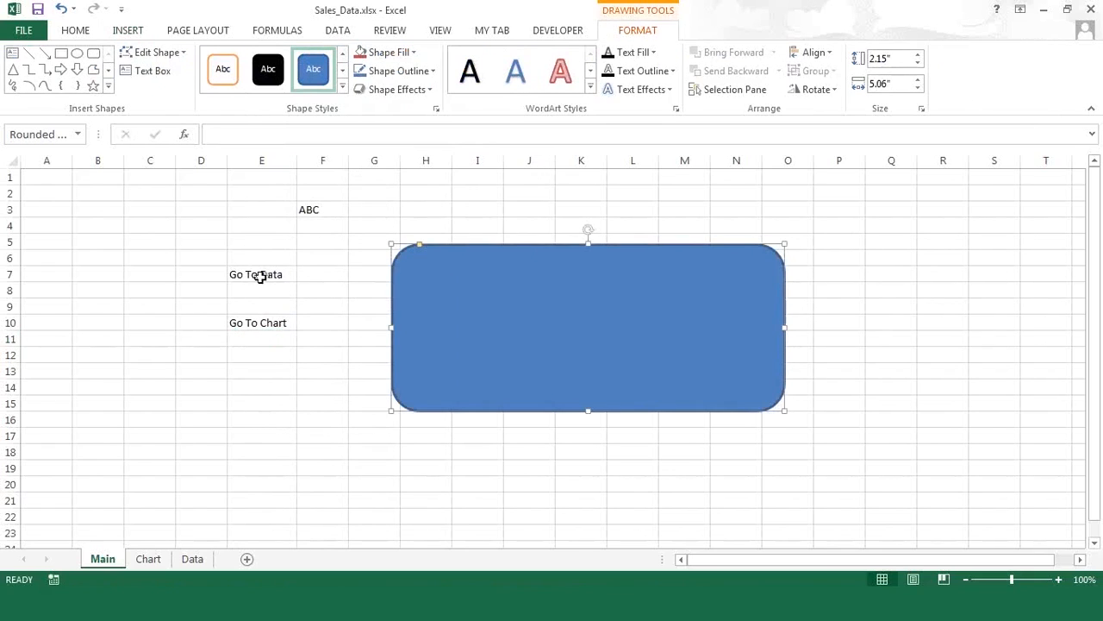
- View the Chart and Data sheets and return to the Main sheet
{"action": "left_click", "coordinate": [148, 559]}
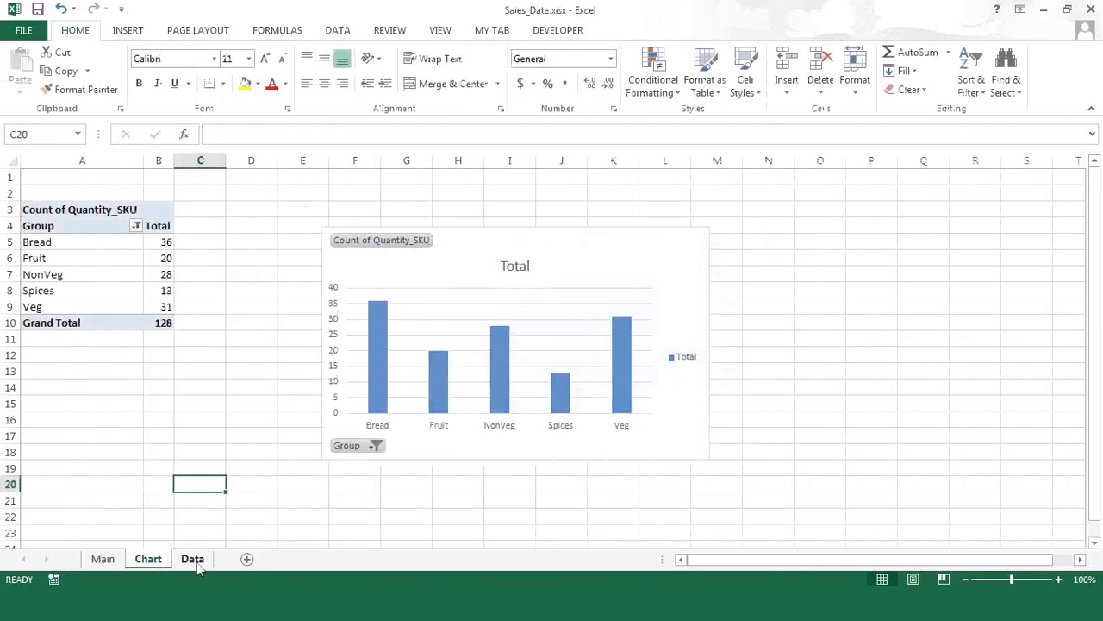
{"action": "left_click", "coordinate": [193, 560]}
{"action": "left_click", "coordinate": [103, 560]}
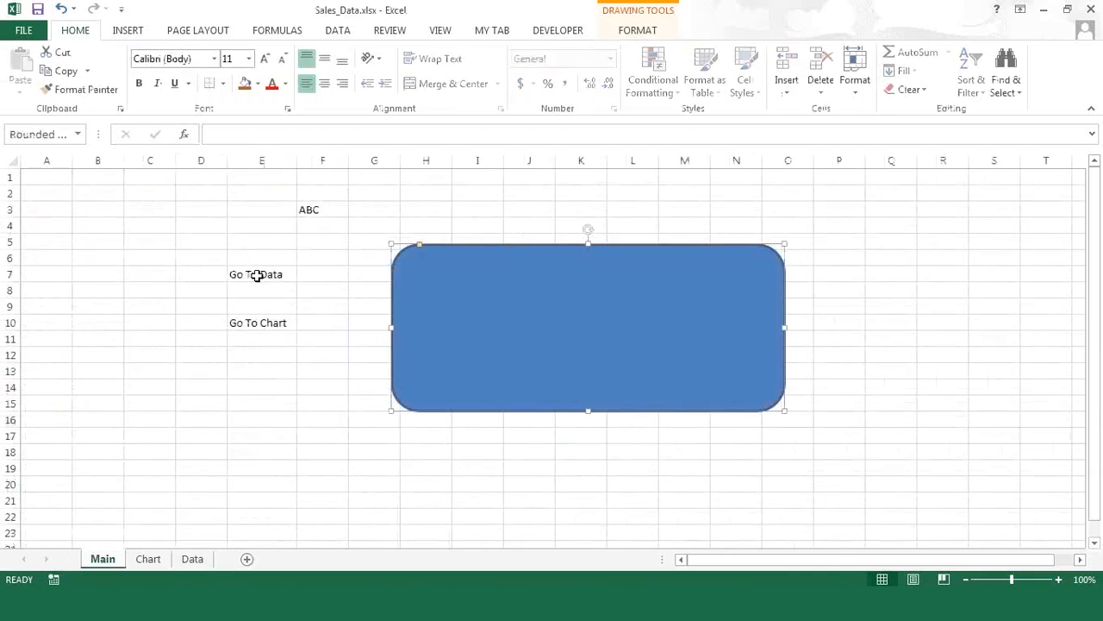
- Link the Go To Data label in cell E7 to the Data sheet of this workbook with a hyperlink
{"action": "left_click", "coordinate": [257, 274]}
{"action": "right_click", "coordinate": [257, 274]}
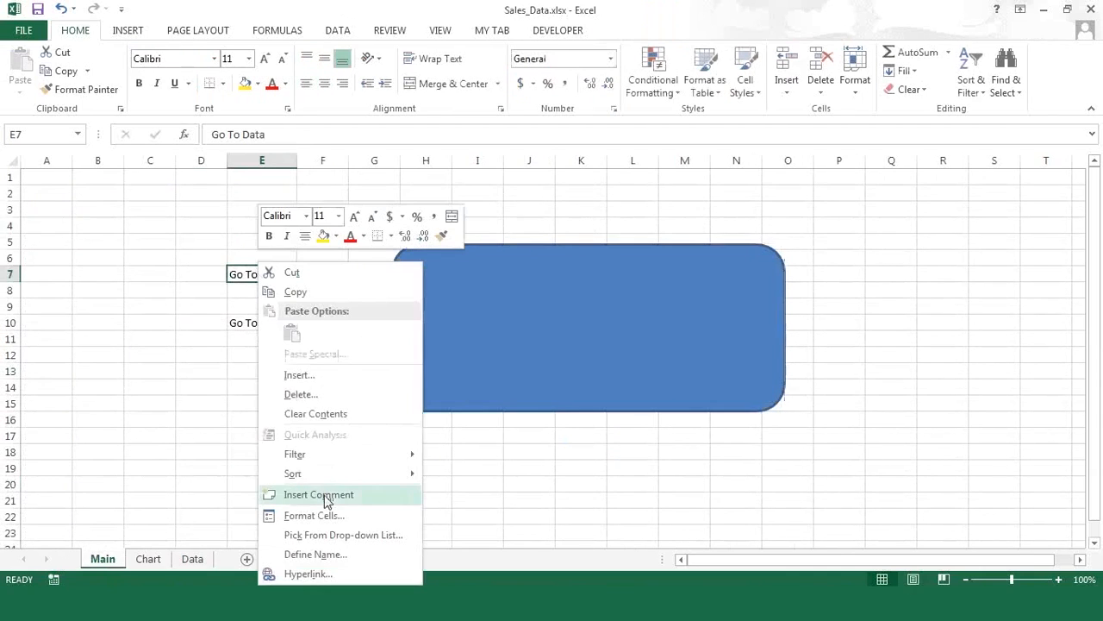
{"action": "left_click", "coordinate": [203, 434]}
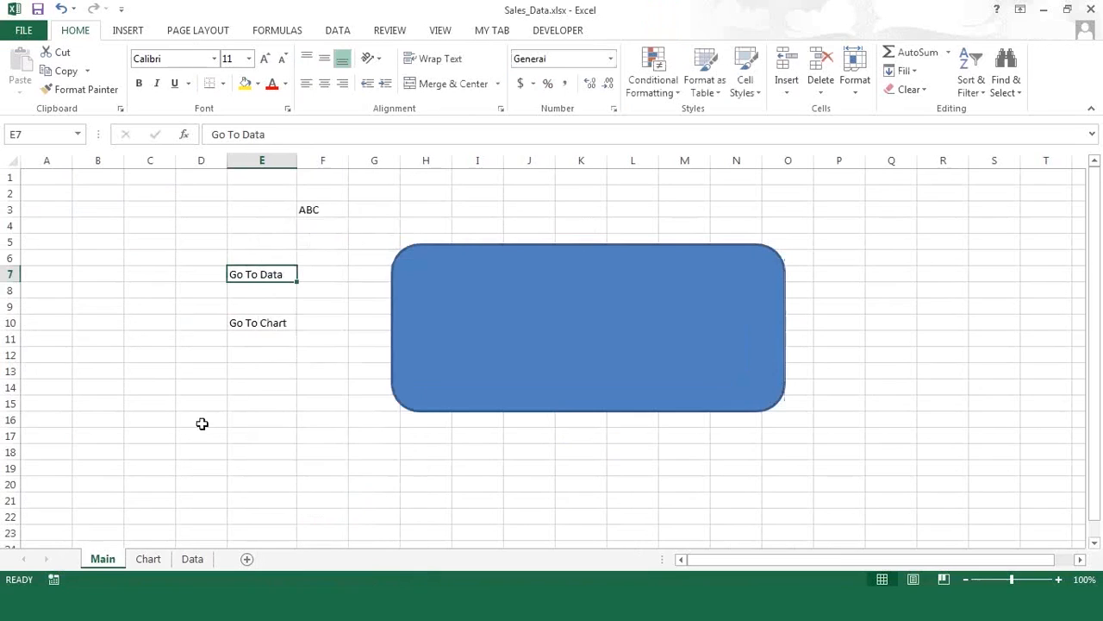
{"action": "right_click", "coordinate": [262, 275]}
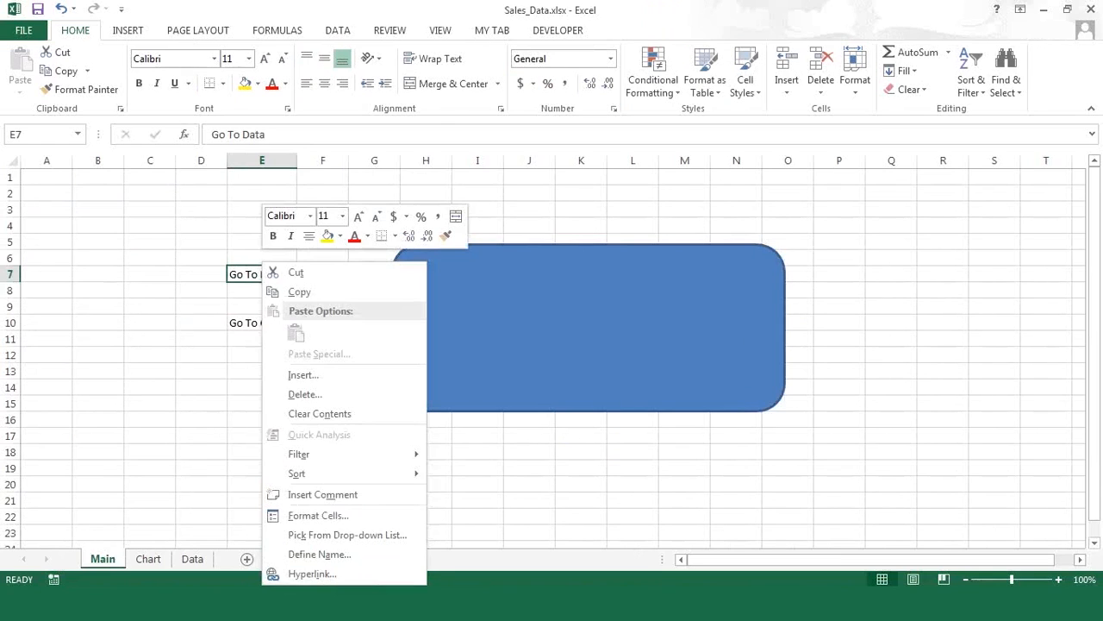
{"action": "left_click", "coordinate": [324, 574]}
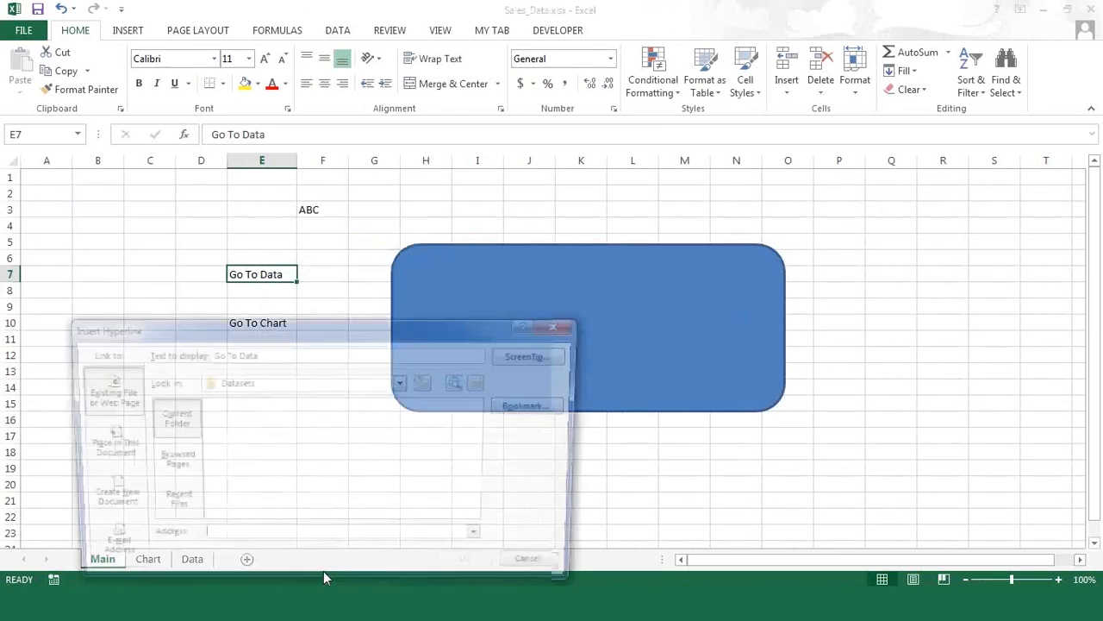
{"action": "left_click_drag", "start_coordinate": [333, 330], "coordinate": [565, 225]}
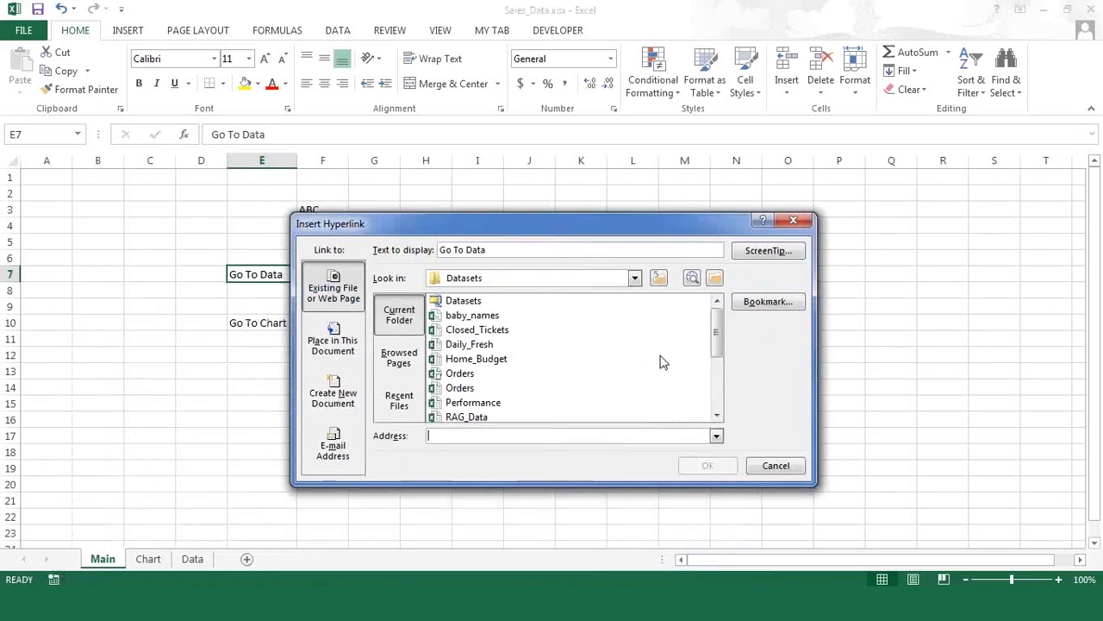
{"action": "left_click", "coordinate": [338, 360]}
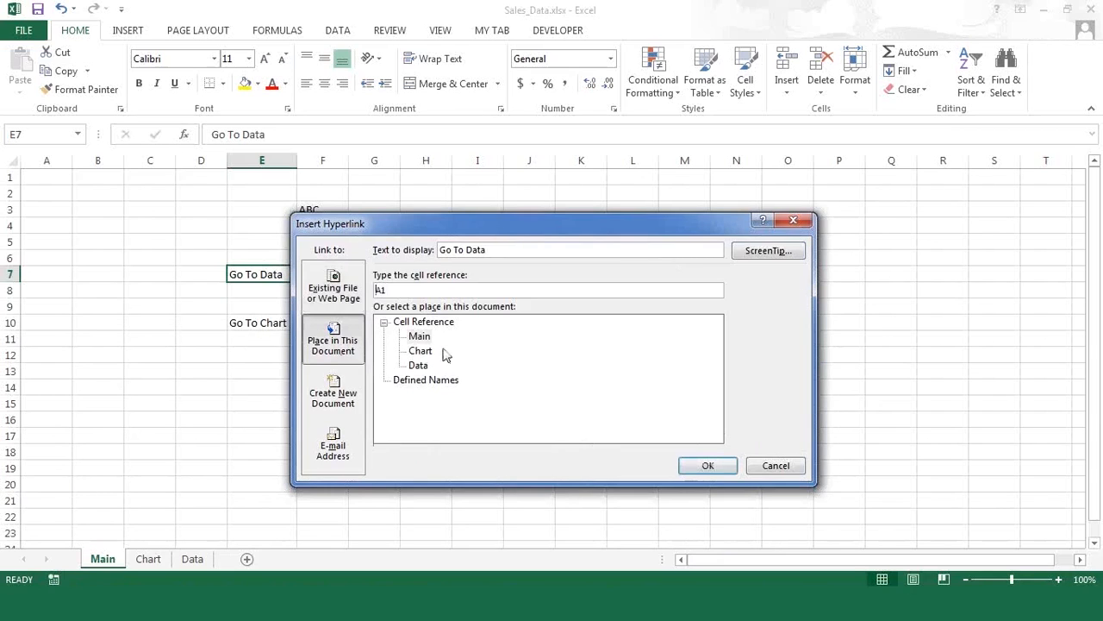
{"action": "left_click", "coordinate": [419, 365]}
{"action": "left_click", "coordinate": [708, 466]}
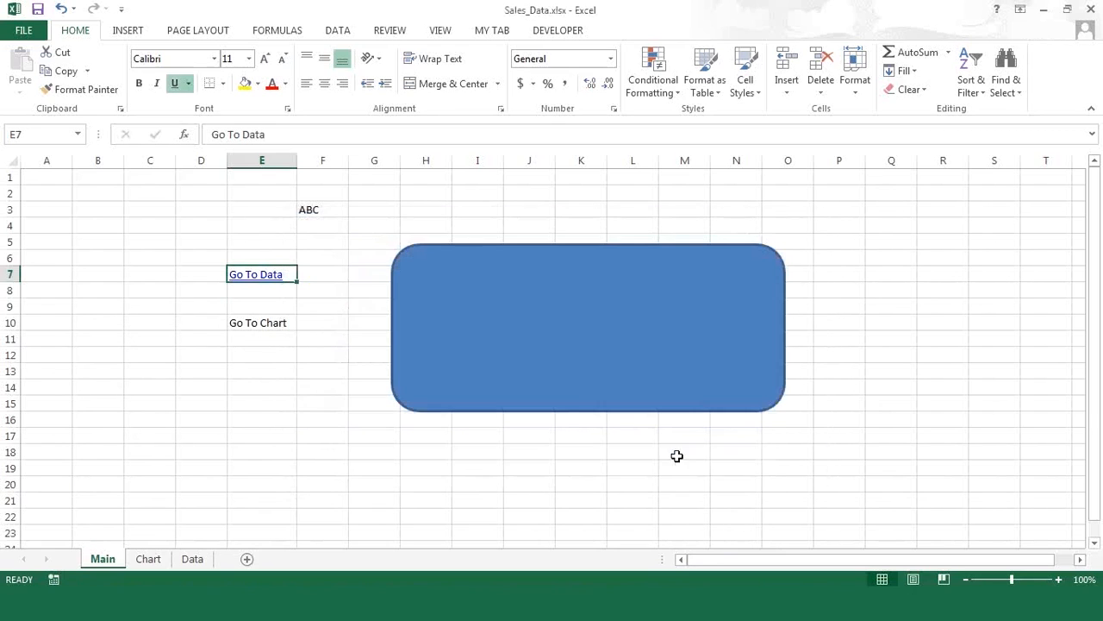
- Link the Go To Chart label in cell E10 to the Chart sheet of this workbook with a hyperlink
{"action": "left_click", "coordinate": [258, 322]}
{"action": "right_click", "coordinate": [258, 323]}
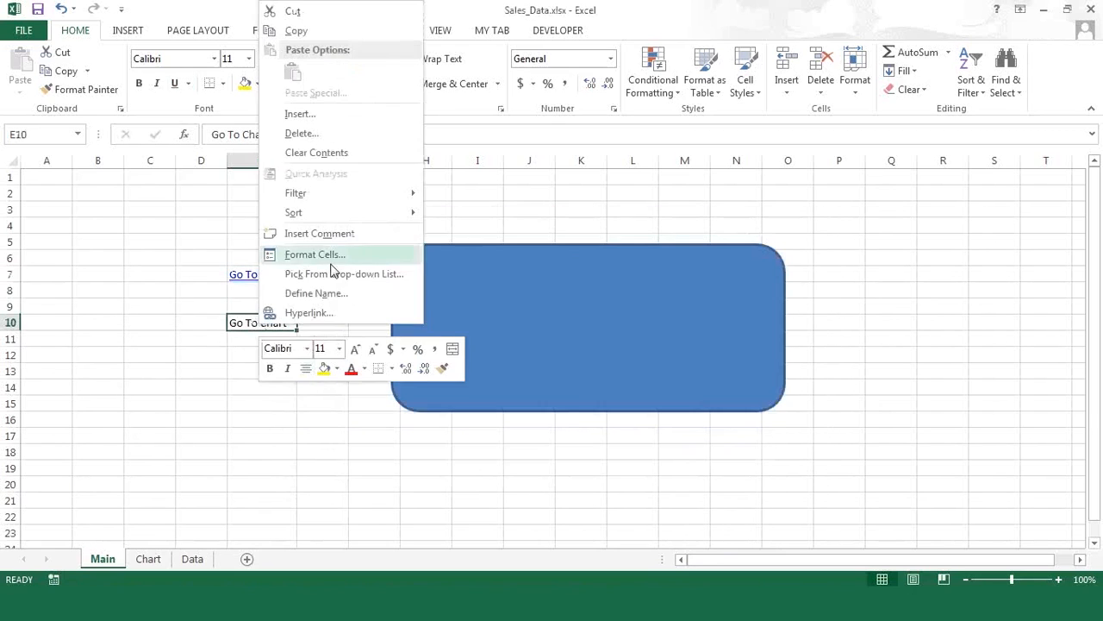
{"action": "left_click", "coordinate": [306, 313]}
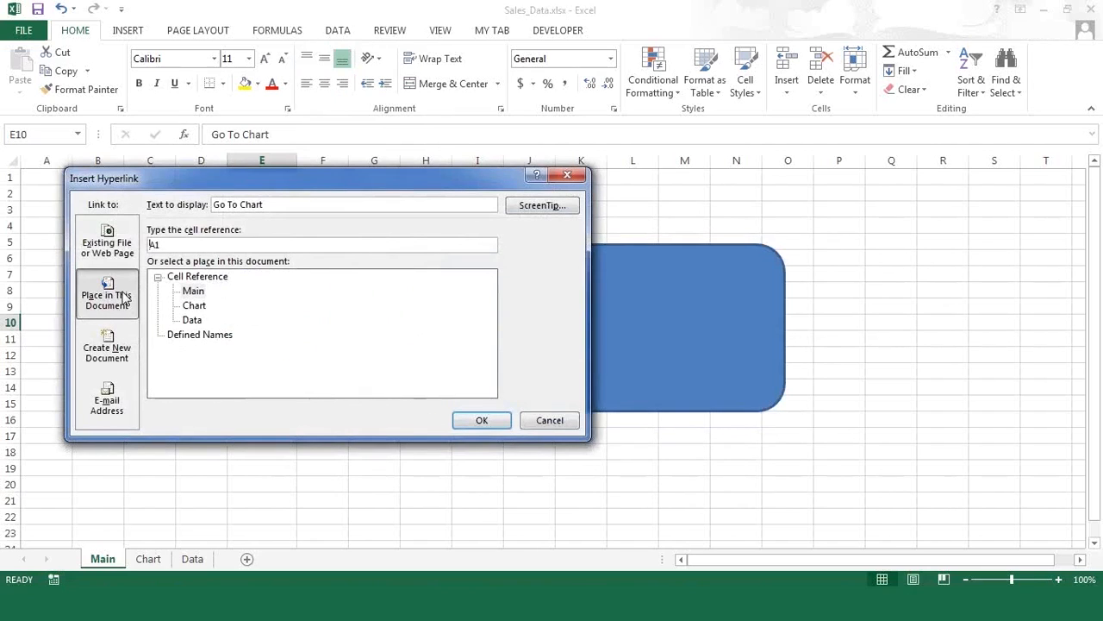
{"action": "left_click", "coordinate": [194, 307]}
{"action": "left_click", "coordinate": [485, 422]}
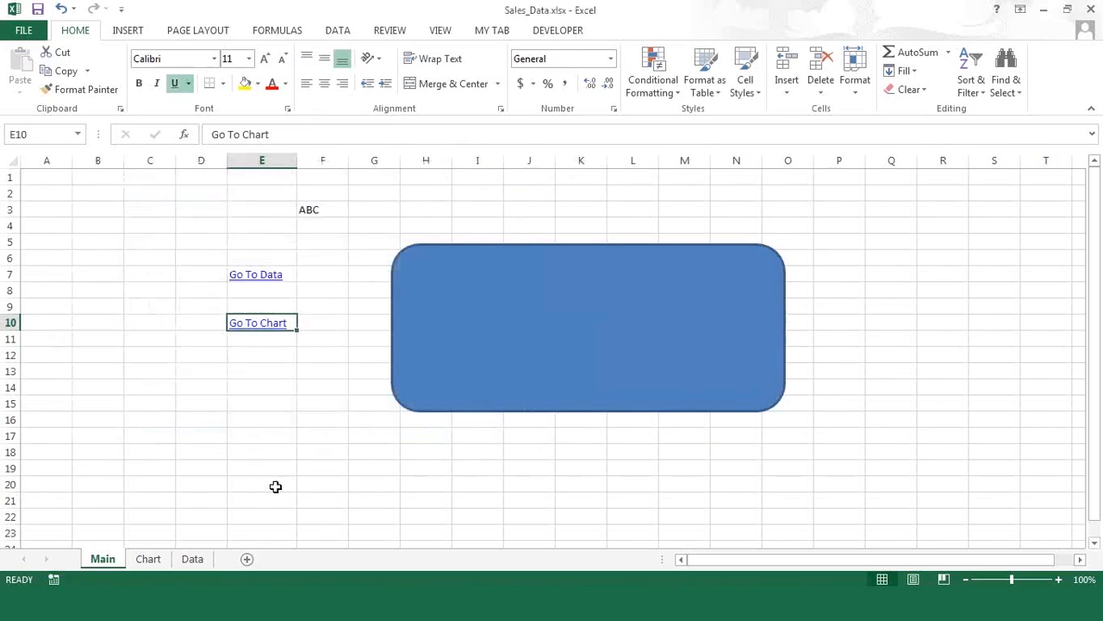
- Test the Go To Chart and Go To Data hyperlinks, returning to the Main sheet after each one
{"action": "left_click", "coordinate": [264, 321]}
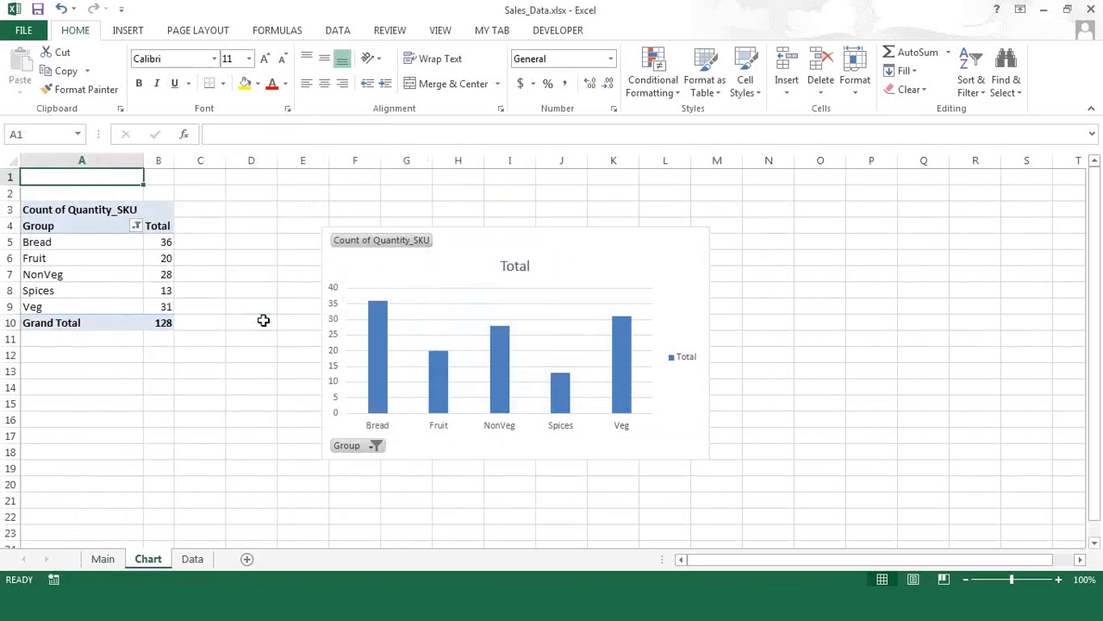
{"action": "left_click", "coordinate": [102, 559]}
{"action": "left_click", "coordinate": [260, 274]}
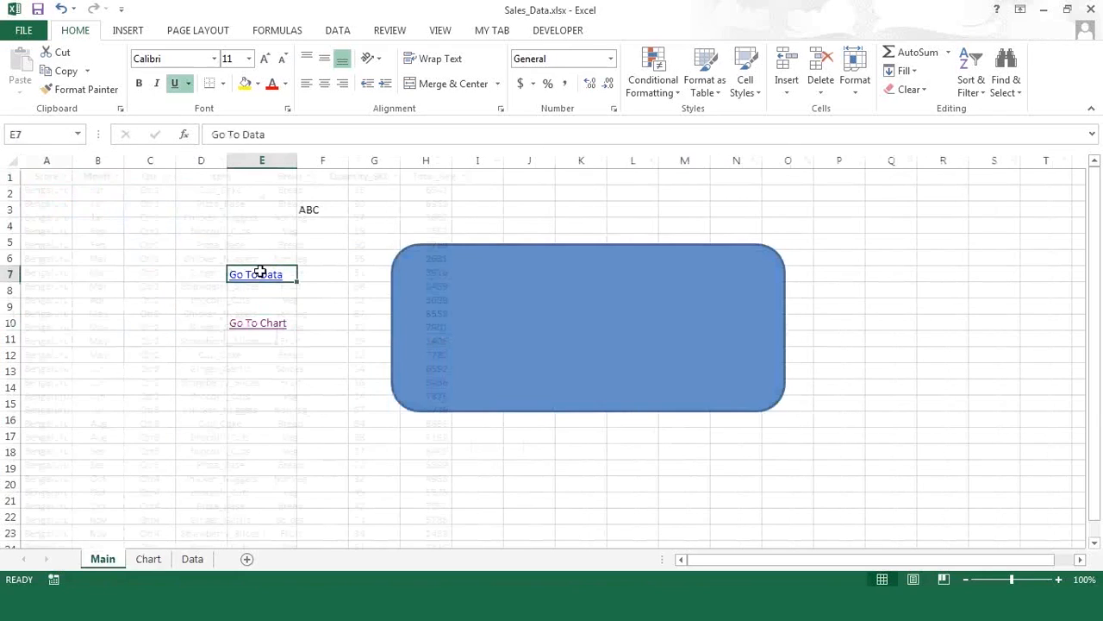
{"action": "left_click", "coordinate": [112, 564]}
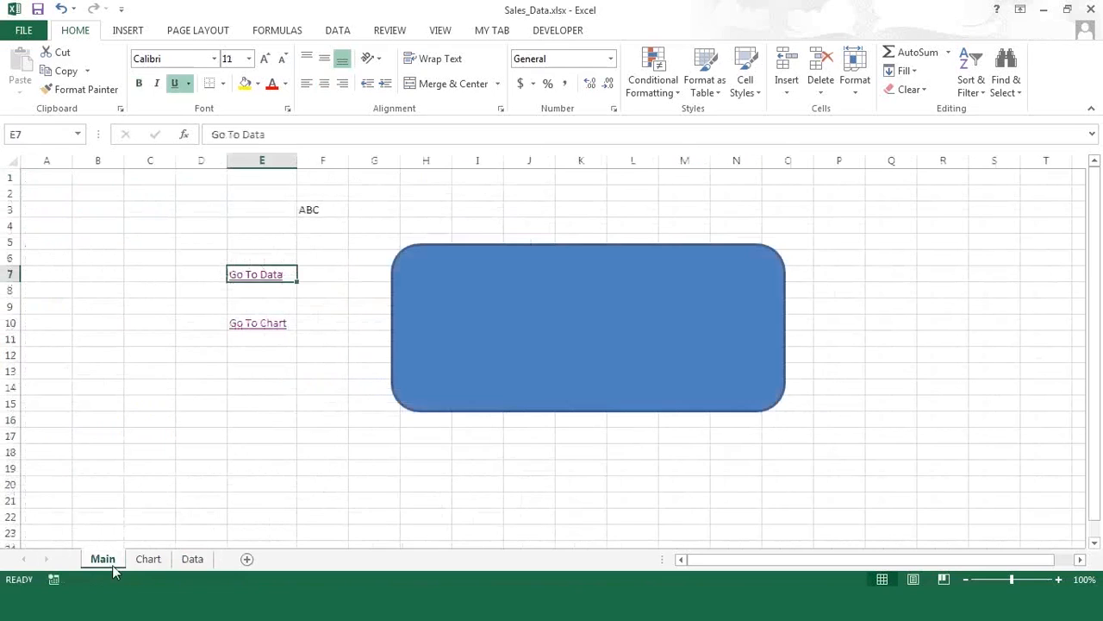
- Enter the label Home in cell I2 of the Chart sheet, above the chart
{"action": "left_click", "coordinate": [151, 559]}
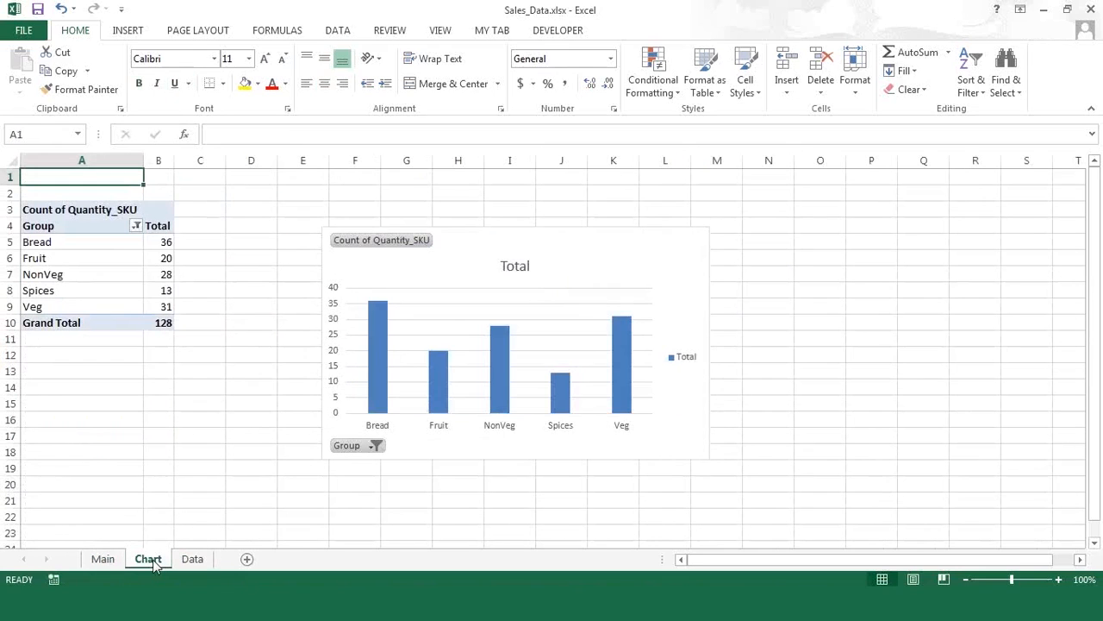
{"action": "left_click", "coordinate": [510, 192]}
{"action": "type", "text": "Home"}
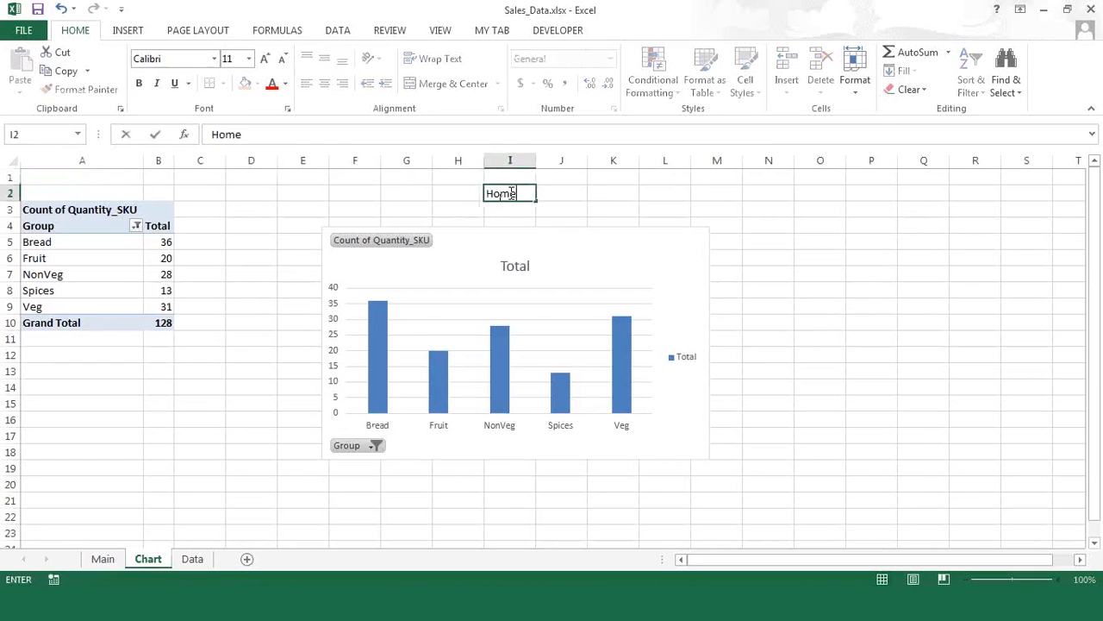
{"action": "key", "text": "Return"}
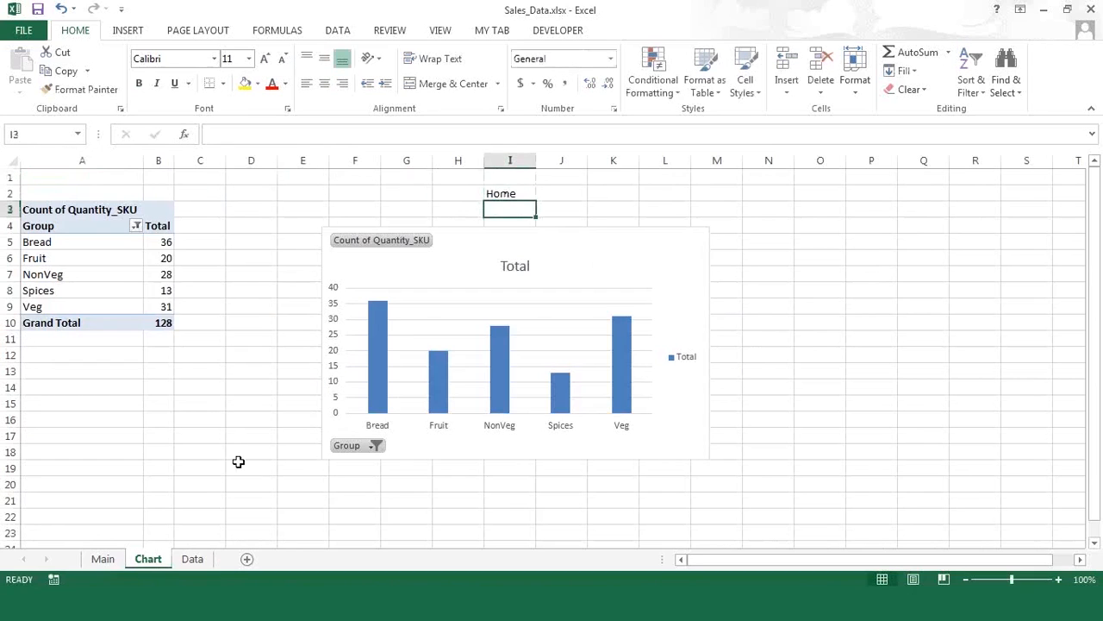
- Enter the label Home in cell K2 of the Data sheet, beside the data table
{"action": "left_click", "coordinate": [194, 564]}
{"action": "left_click", "coordinate": [644, 185]}
{"action": "type", "text": "Home"}
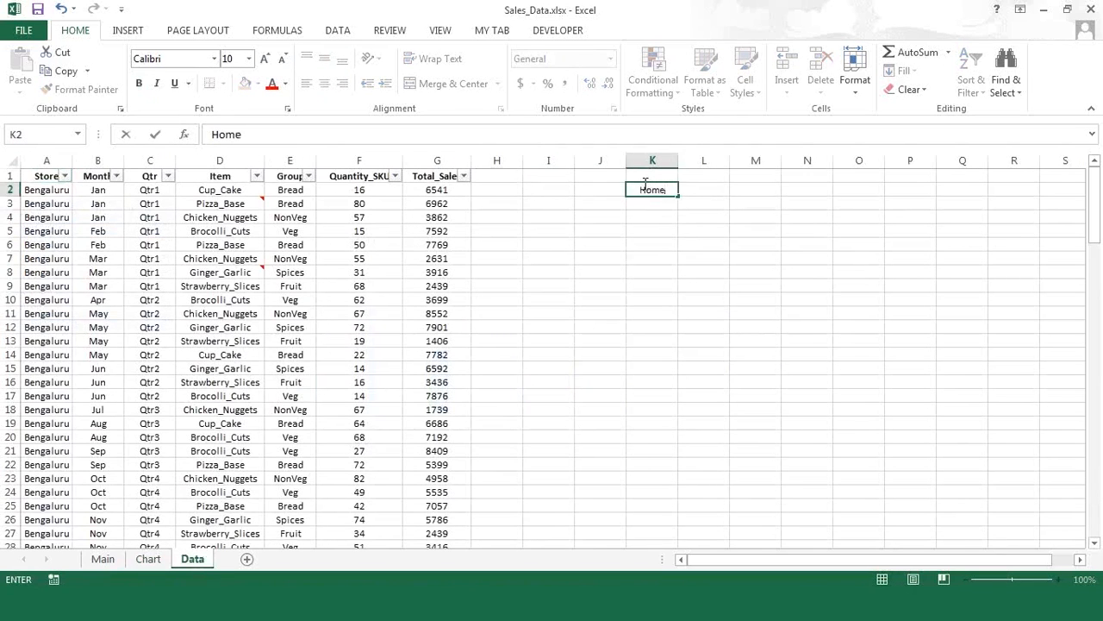
{"action": "key", "text": "Return"}
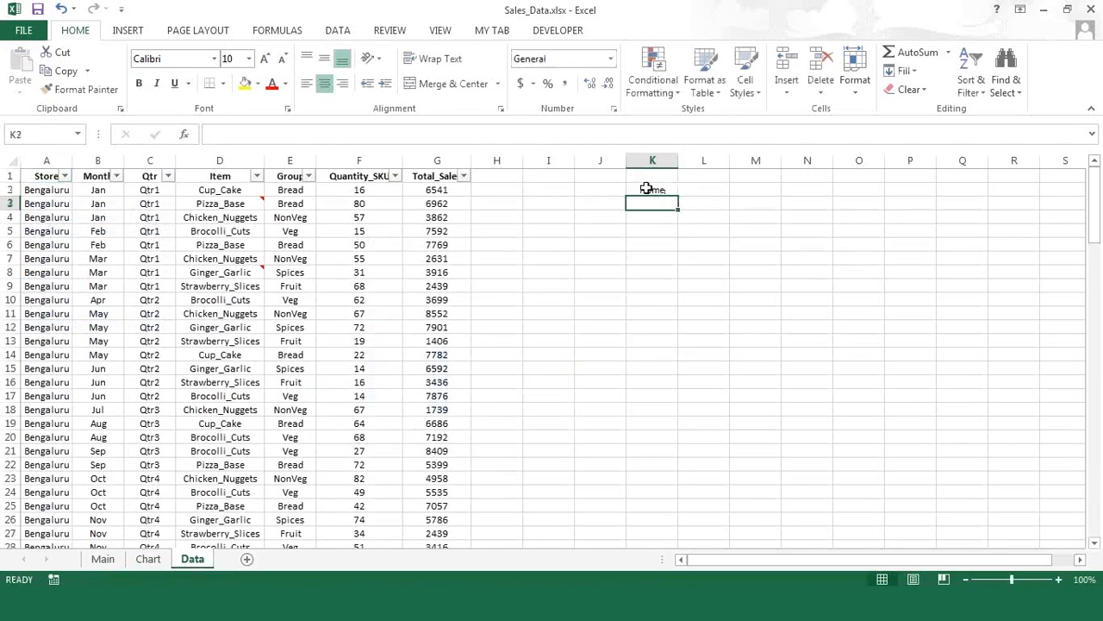
- Hyperlink the Home label in K2 of the Data sheet to the Main sheet
{"action": "left_click", "coordinate": [646, 188]}
{"action": "right_click", "coordinate": [647, 188]}
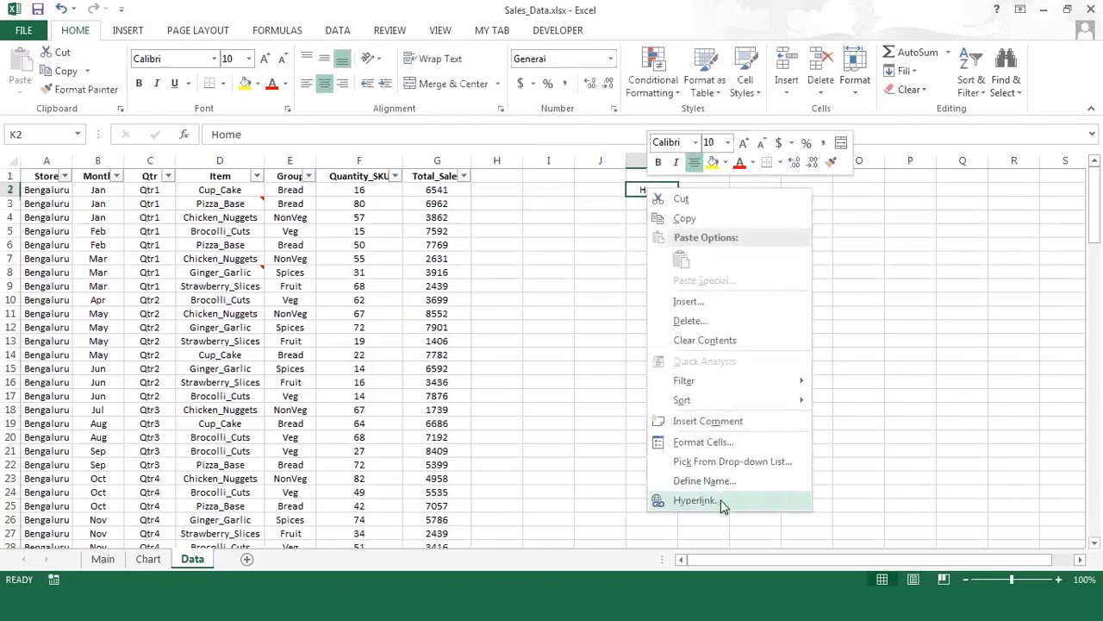
{"action": "left_click", "coordinate": [695, 500]}
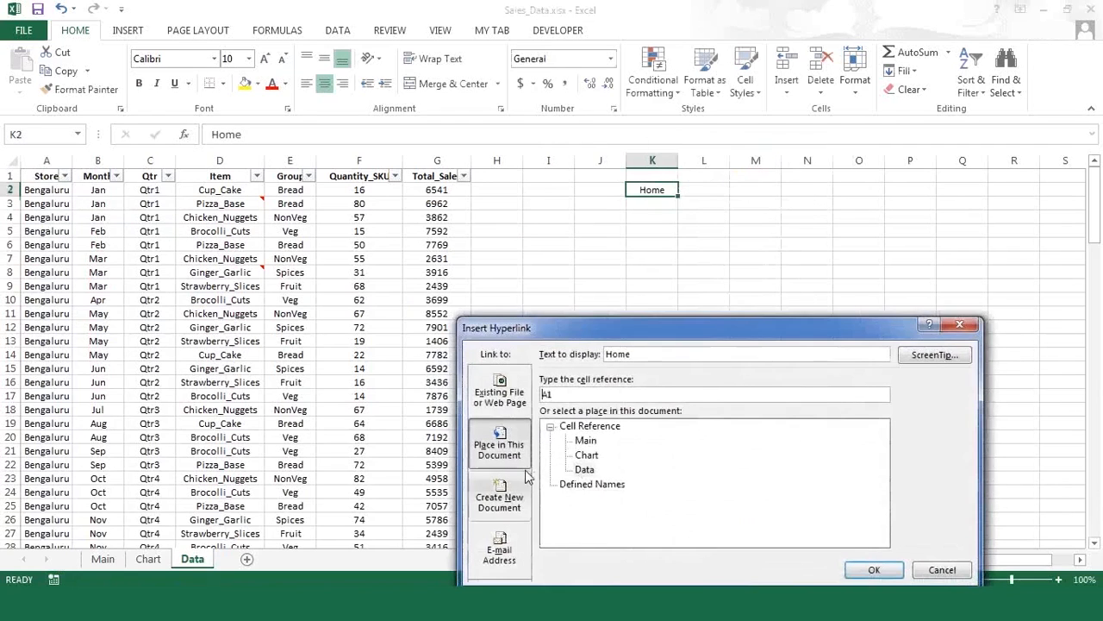
{"action": "left_click", "coordinate": [587, 440]}
{"action": "left_click", "coordinate": [875, 571]}
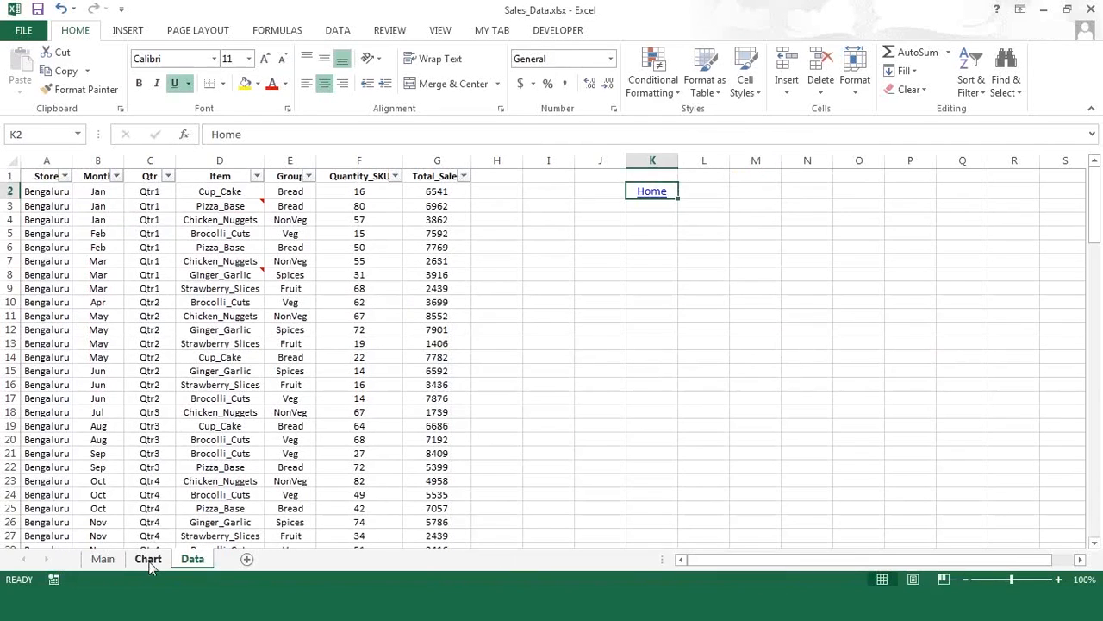
- Hyperlink the Home label in I2 of the Chart sheet to the Main sheet
{"action": "left_click", "coordinate": [148, 559]}
{"action": "left_click", "coordinate": [500, 191]}
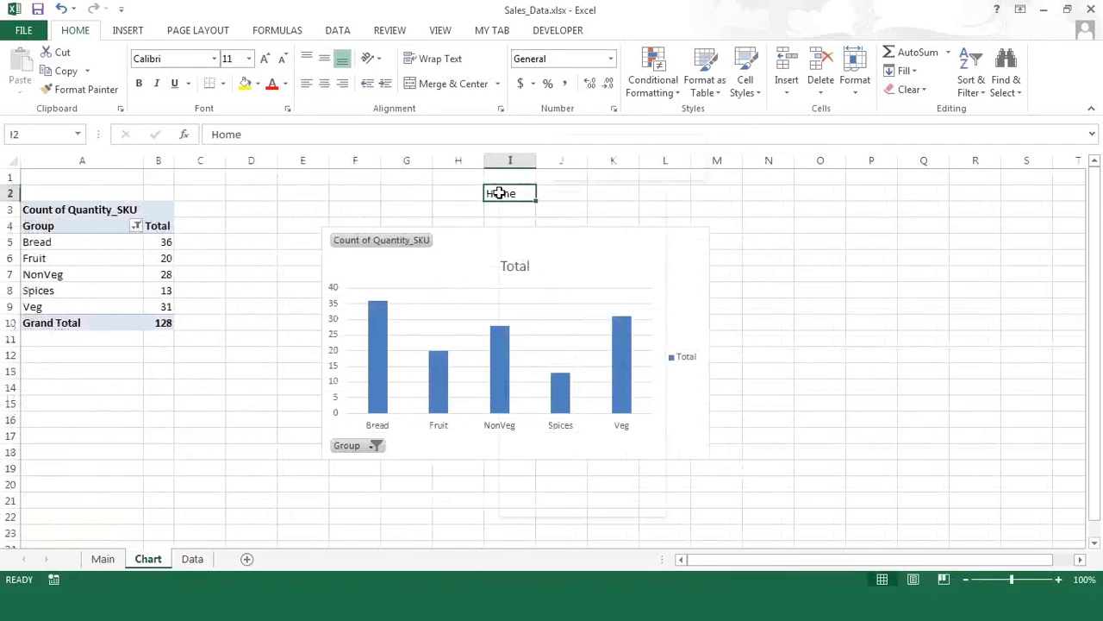
{"action": "right_click", "coordinate": [501, 191]}
{"action": "left_click", "coordinate": [549, 505]}
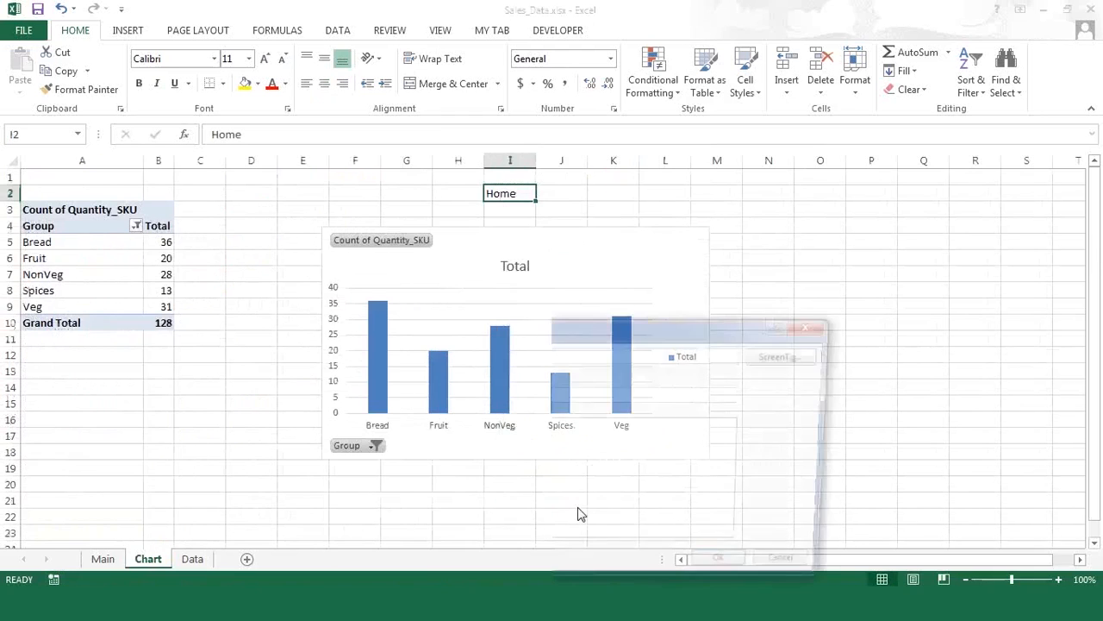
{"action": "left_click", "coordinate": [447, 443]}
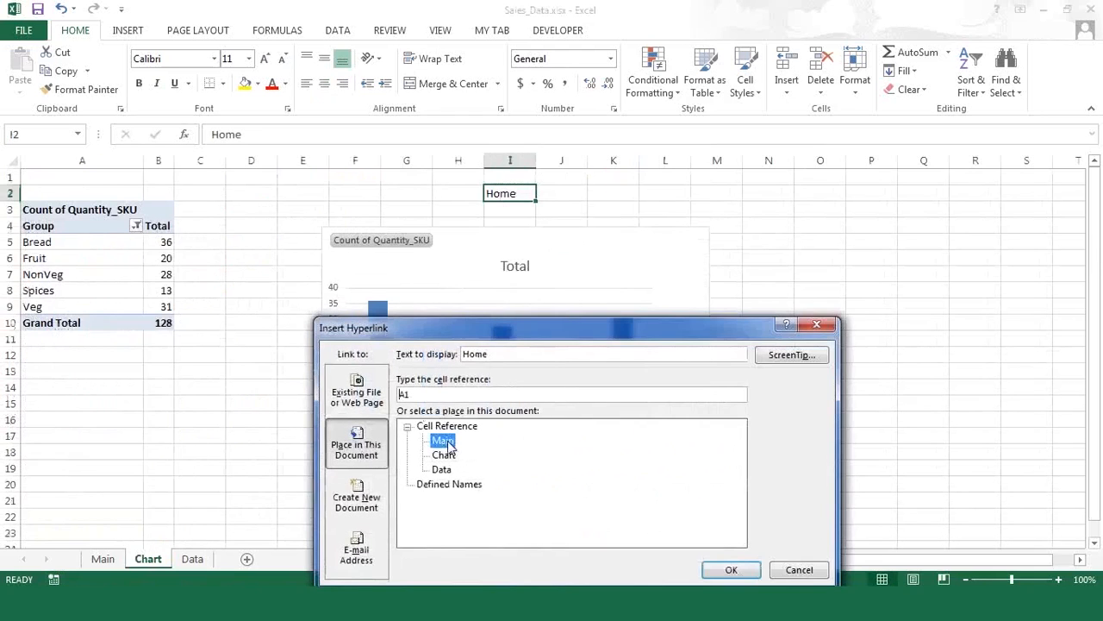
{"action": "left_click", "coordinate": [731, 570]}
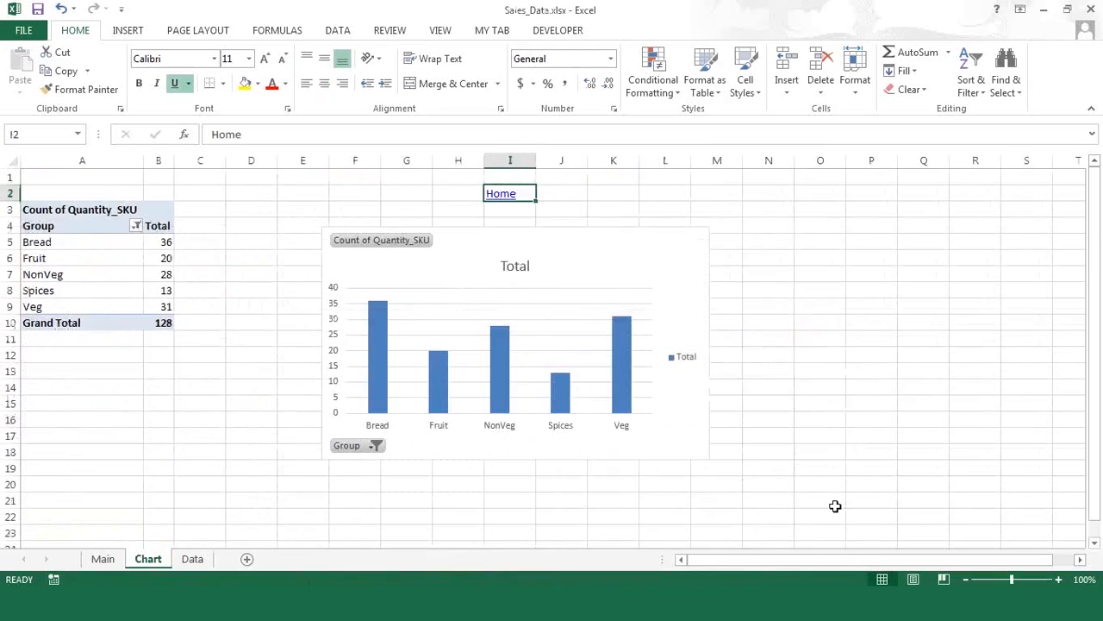
- Return to the Main sheet and turn off the display of sheet tabs for the Sales_Data.xlsx workbook in the advanced options
{"action": "left_click", "coordinate": [103, 559]}
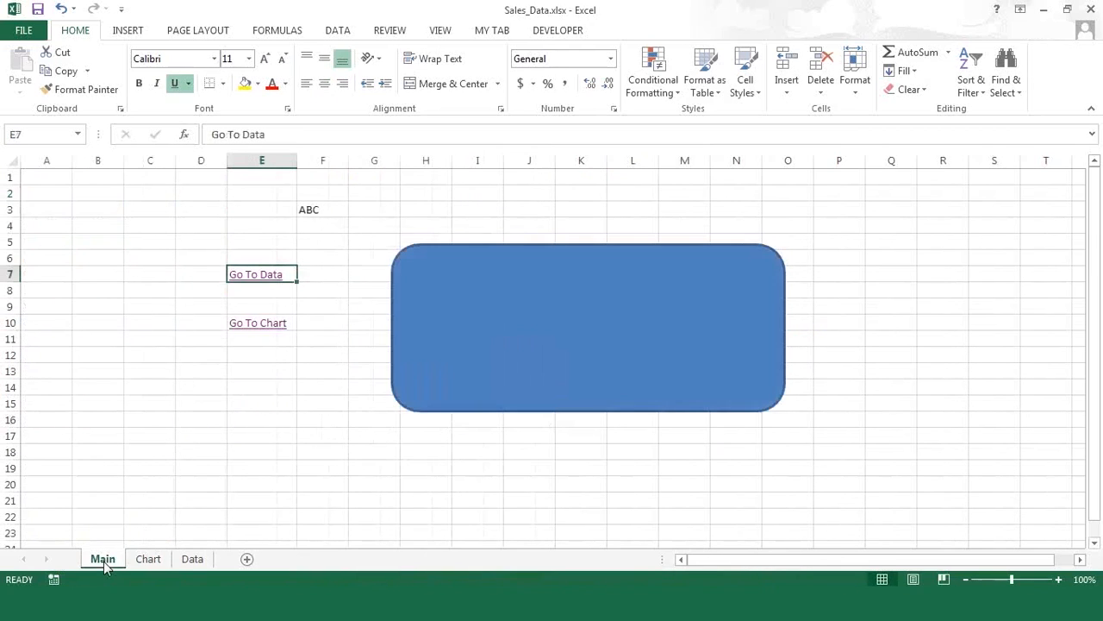
{"action": "left_click", "coordinate": [24, 31]}
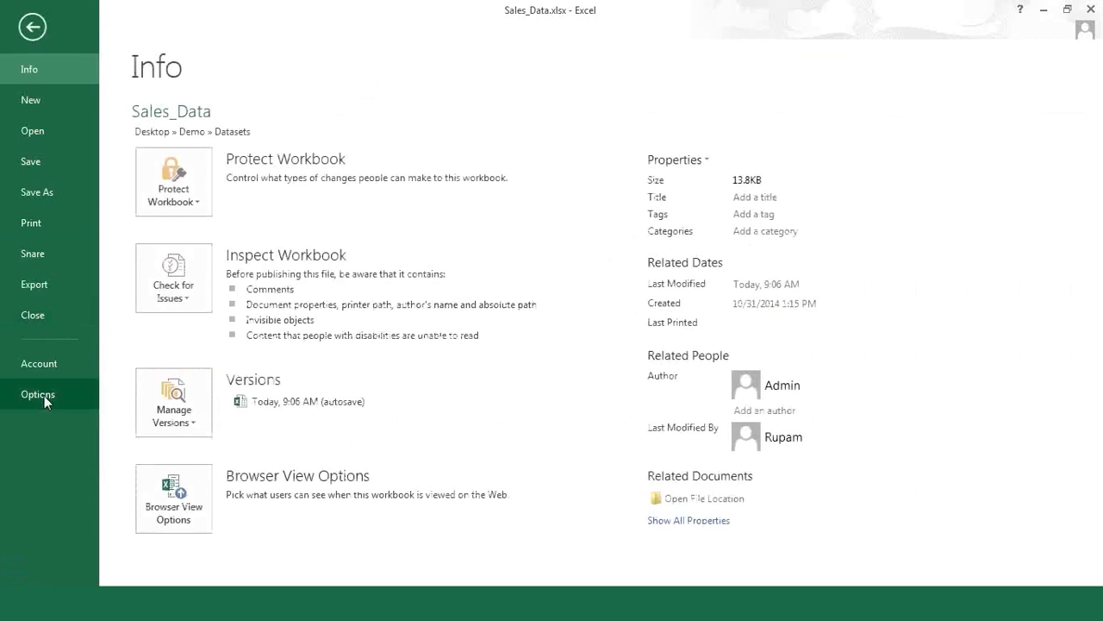
{"action": "left_click", "coordinate": [38, 394]}
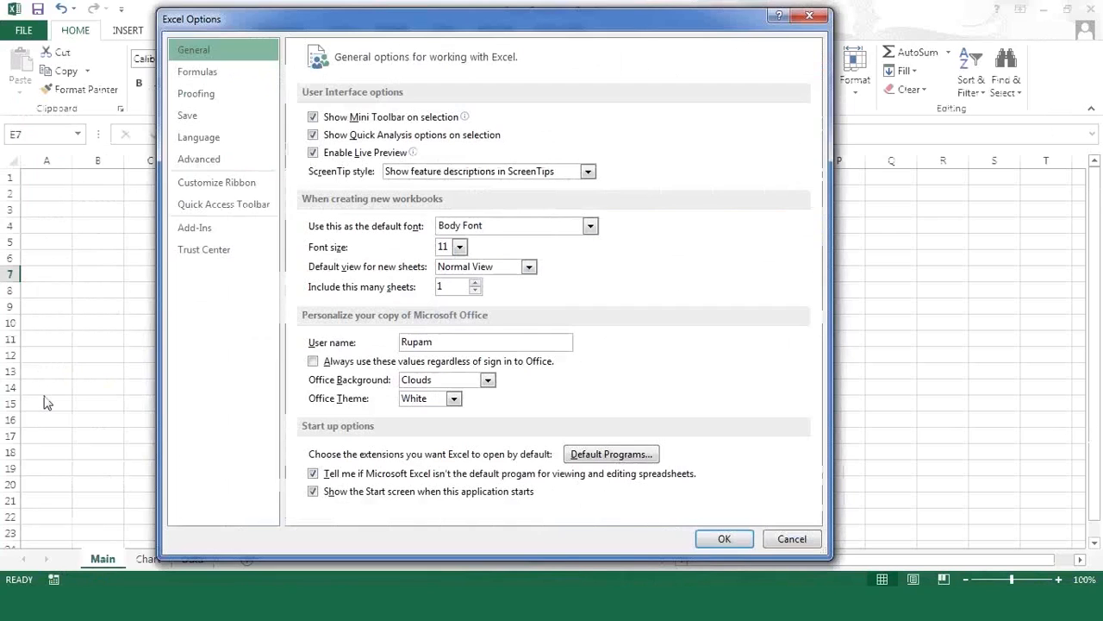
{"action": "left_click", "coordinate": [206, 163]}
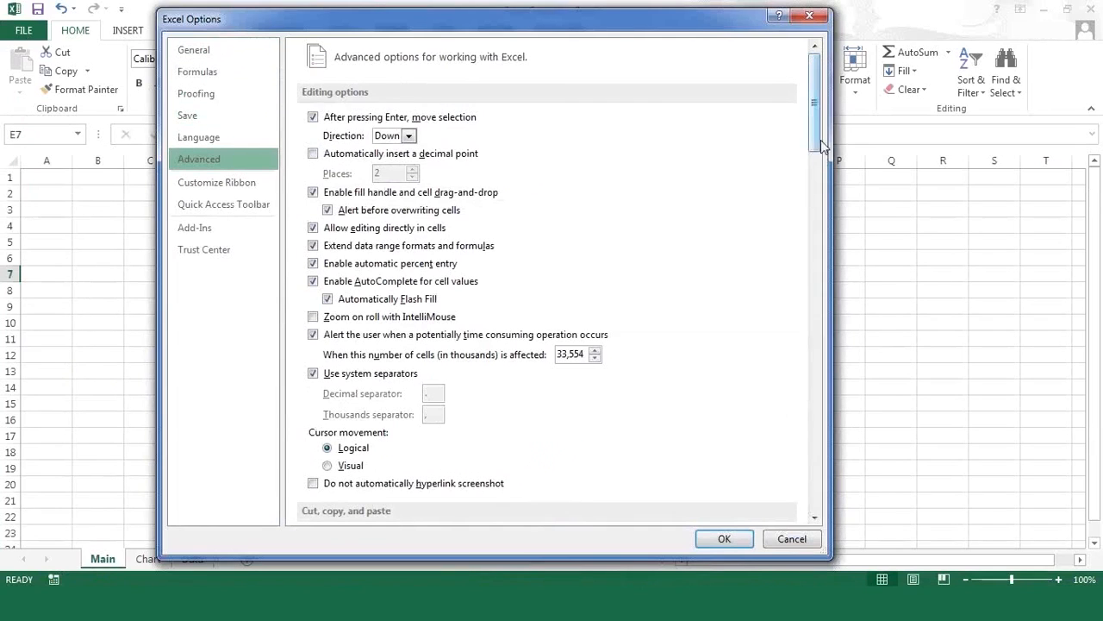
{"action": "left_click_drag", "start_coordinate": [815, 142], "coordinate": [816, 314]}
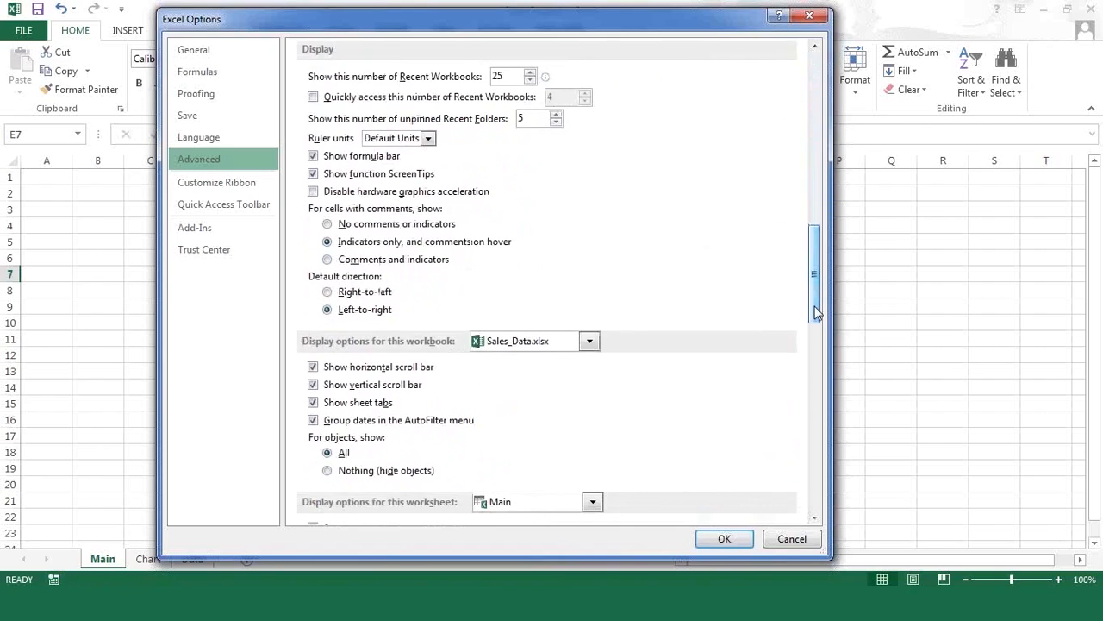
{"action": "left_click_drag", "start_coordinate": [815, 314], "coordinate": [815, 314]}
{"action": "left_click", "coordinate": [314, 405]}
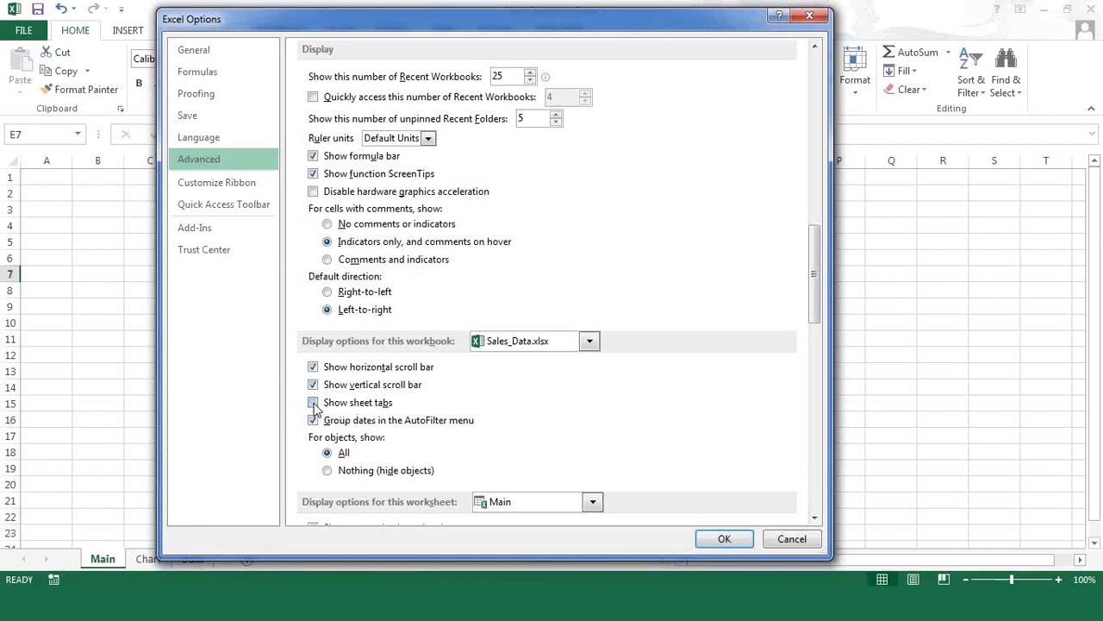
{"action": "left_click", "coordinate": [723, 545]}
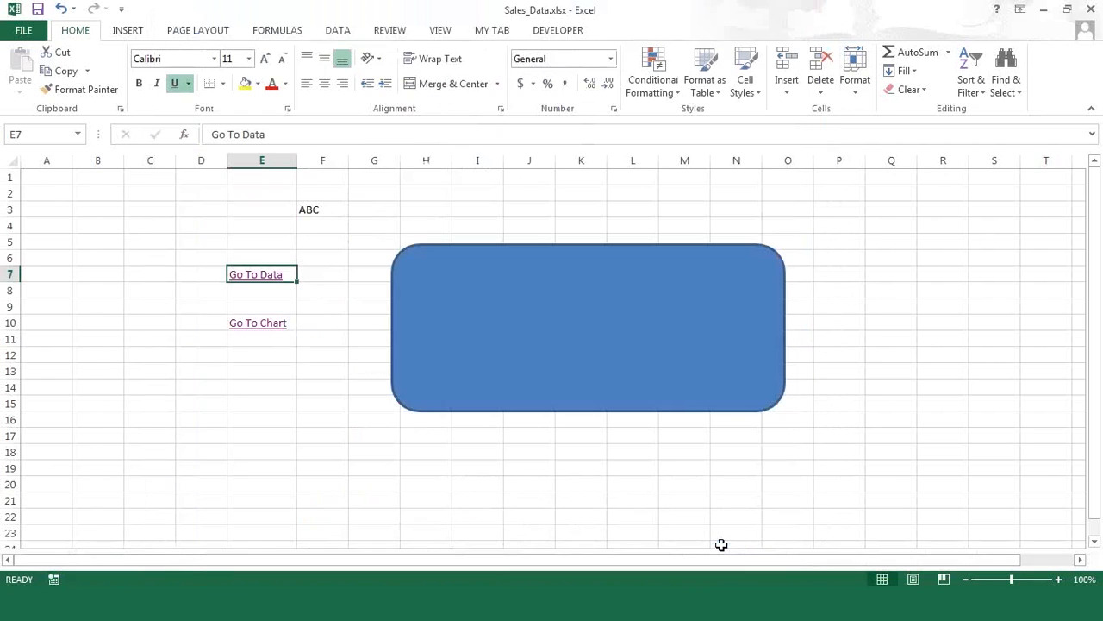
- Hide the row and column headings and the gridlines on the Main sheet
{"action": "left_click", "coordinate": [440, 32]}
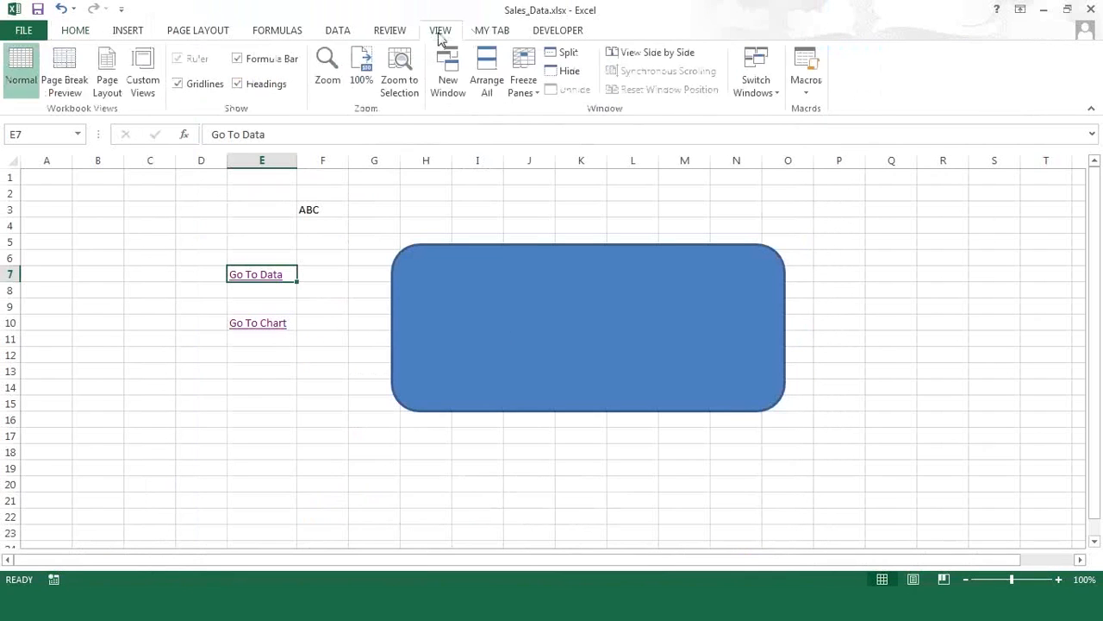
{"action": "left_click", "coordinate": [238, 84]}
{"action": "left_click", "coordinate": [178, 84]}
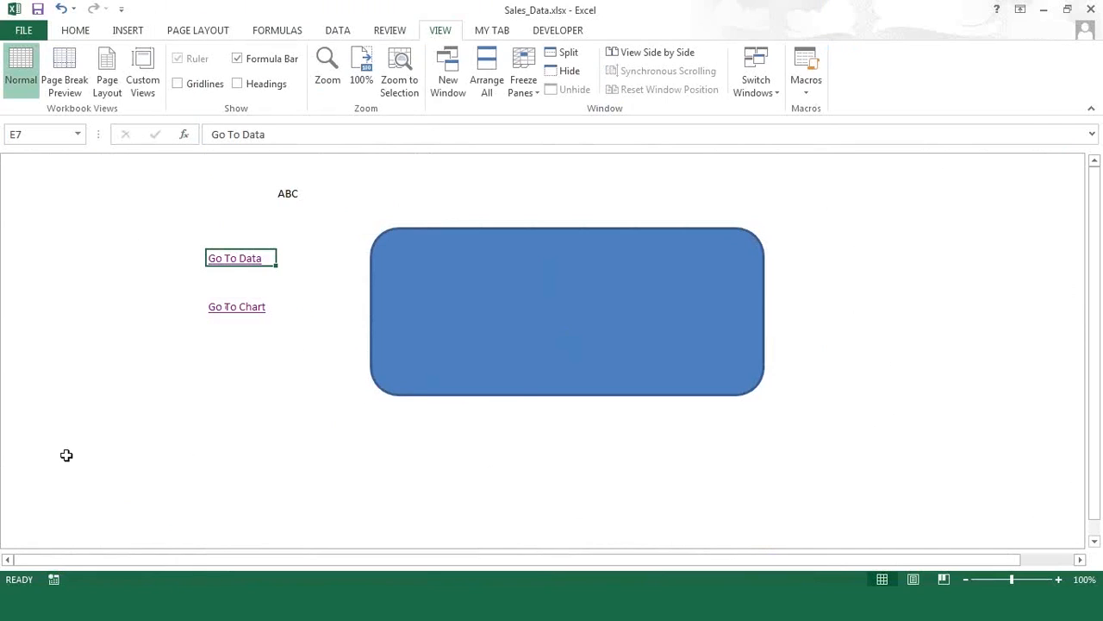
- Test the Go To Data and Go To Chart links on the Main sheet and the Home links that lead back
{"action": "left_click", "coordinate": [242, 259]}
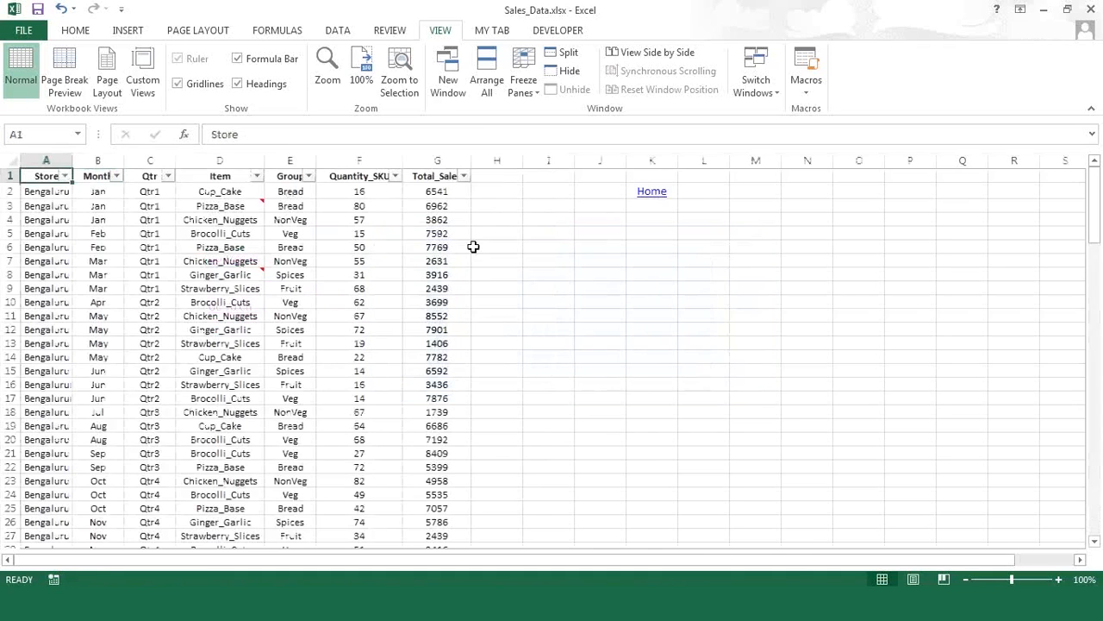
{"action": "left_click", "coordinate": [656, 191]}
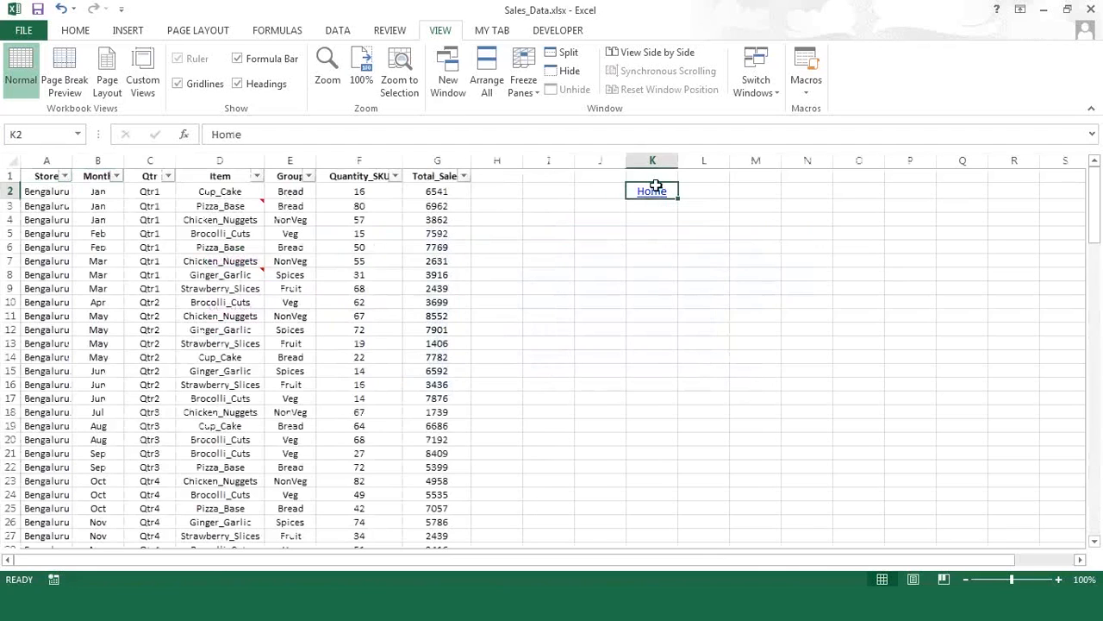
{"action": "left_click", "coordinate": [656, 188]}
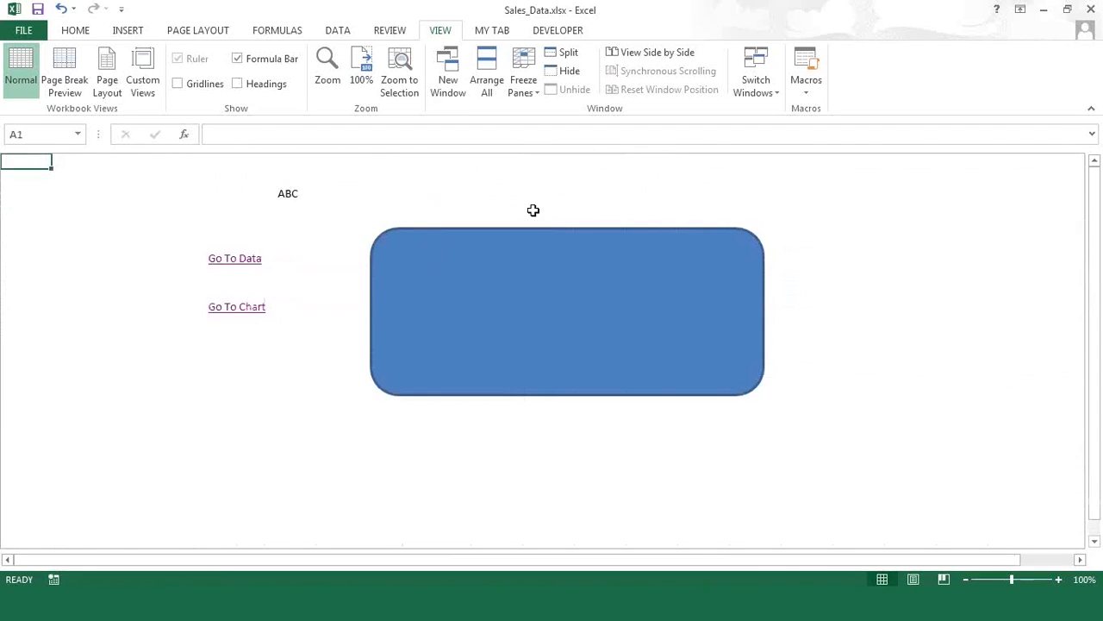
{"action": "left_click", "coordinate": [264, 312]}
{"action": "left_click", "coordinate": [265, 312]}
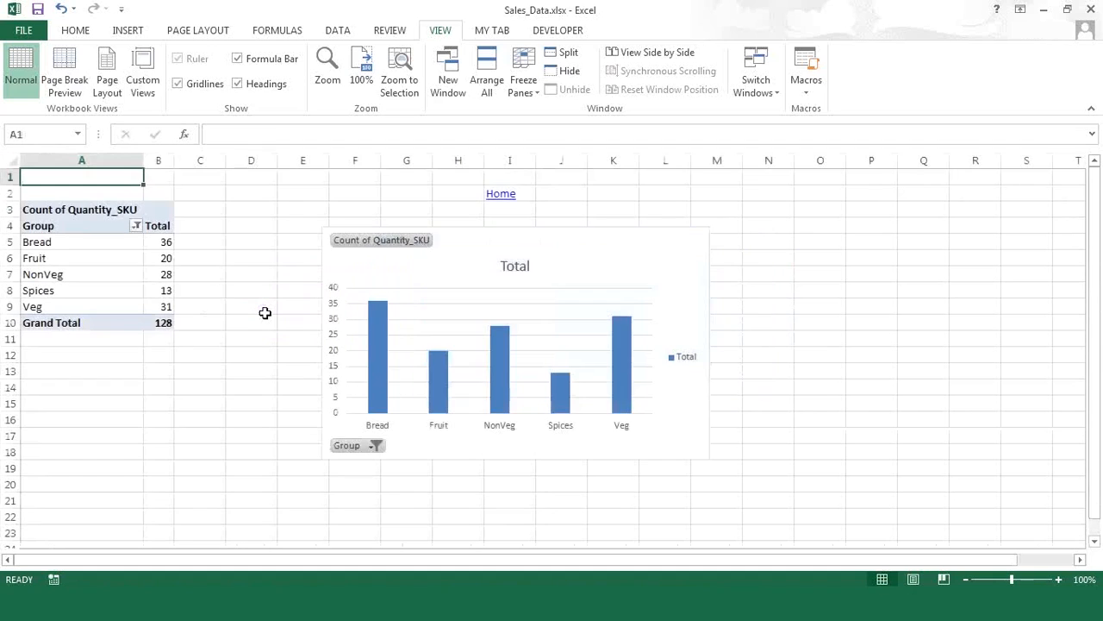
{"action": "left_click", "coordinate": [502, 198]}
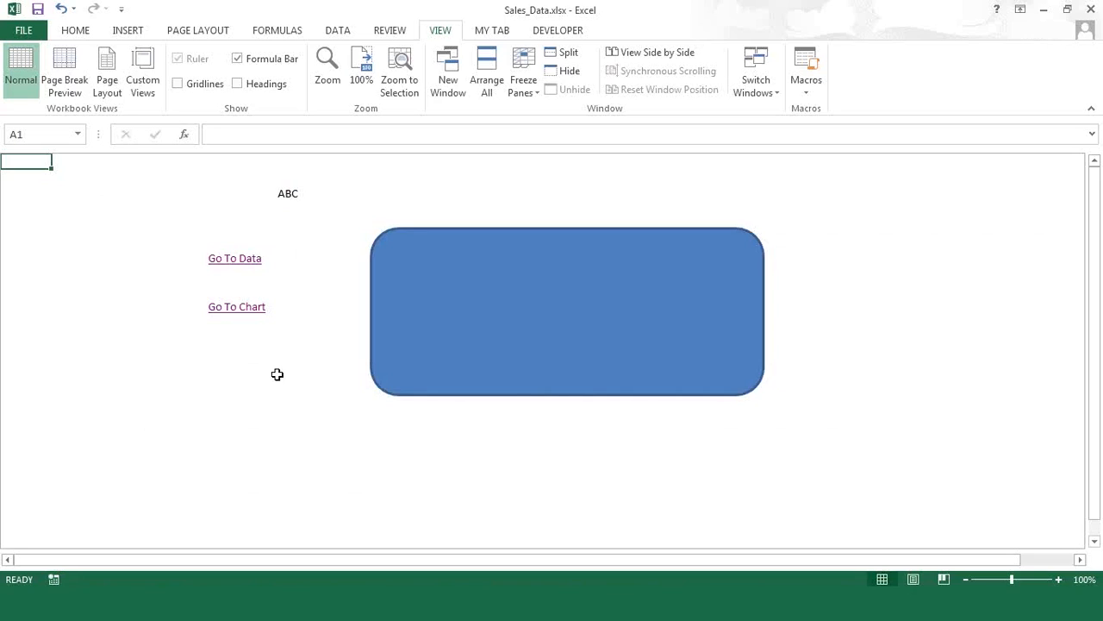
{"action": "left_click", "coordinate": [243, 309]}
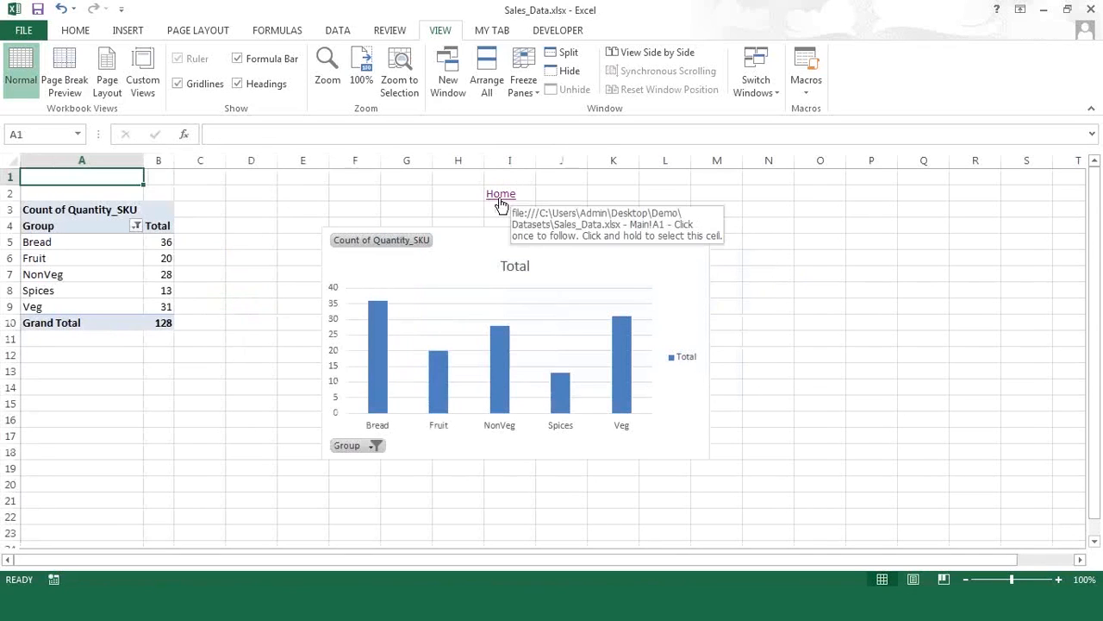
{"action": "left_click", "coordinate": [501, 204]}
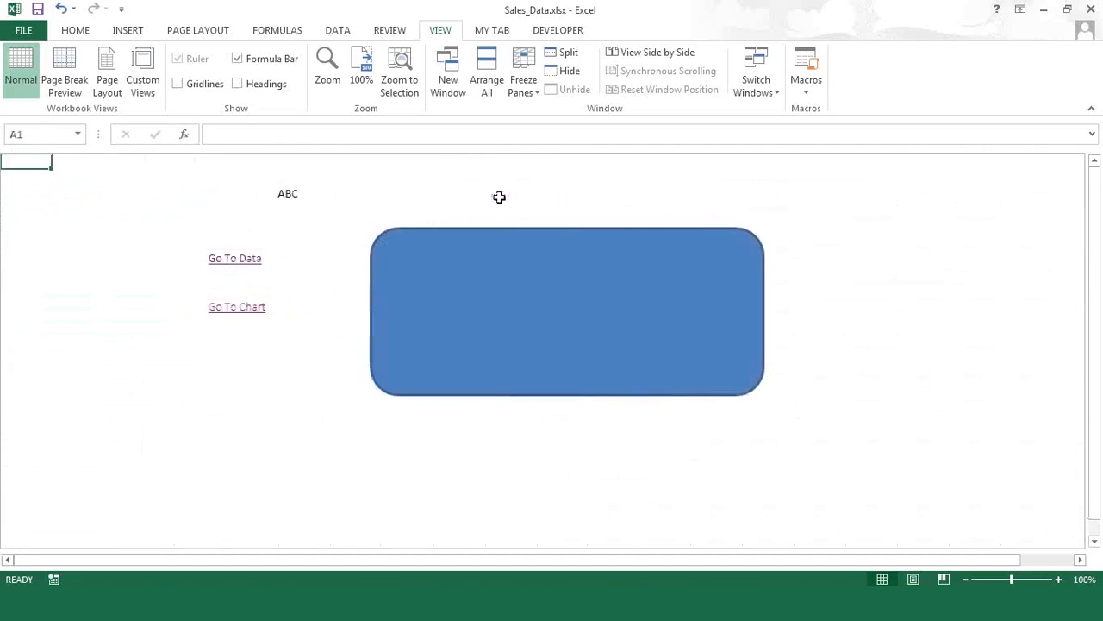
{"action": "left_click", "coordinate": [236, 265]}
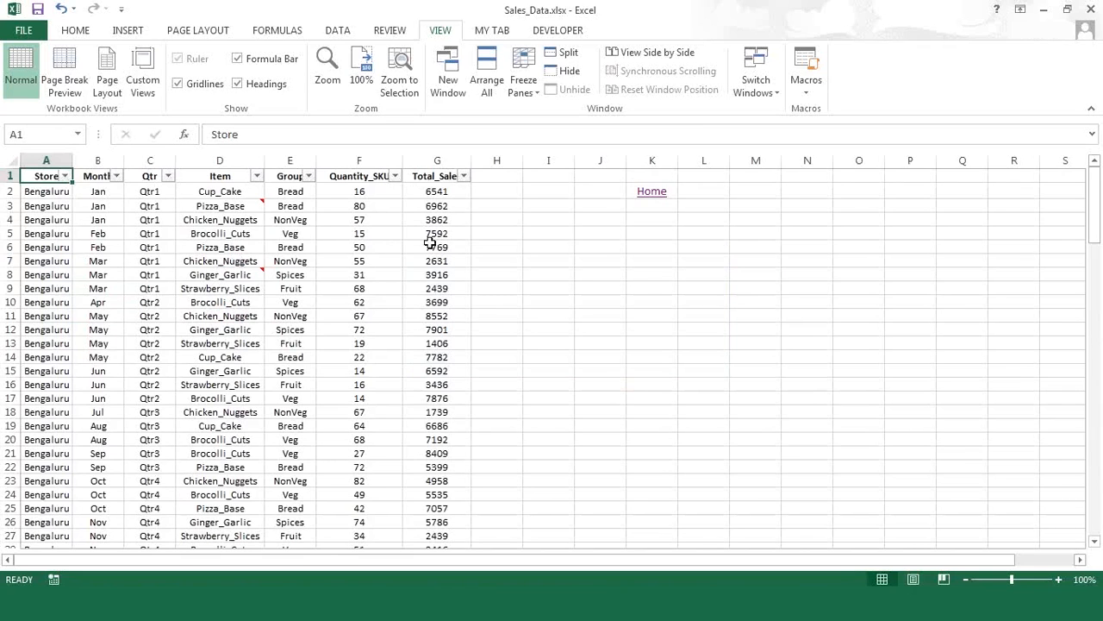
{"action": "left_click", "coordinate": [655, 190]}
{"action": "left_click", "coordinate": [655, 191]}
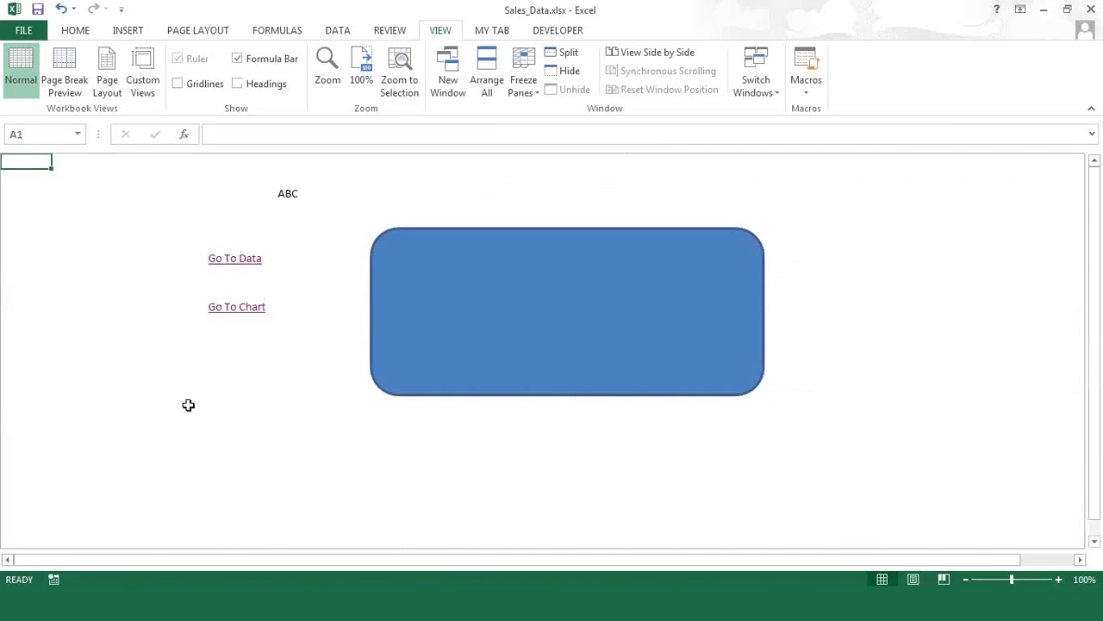
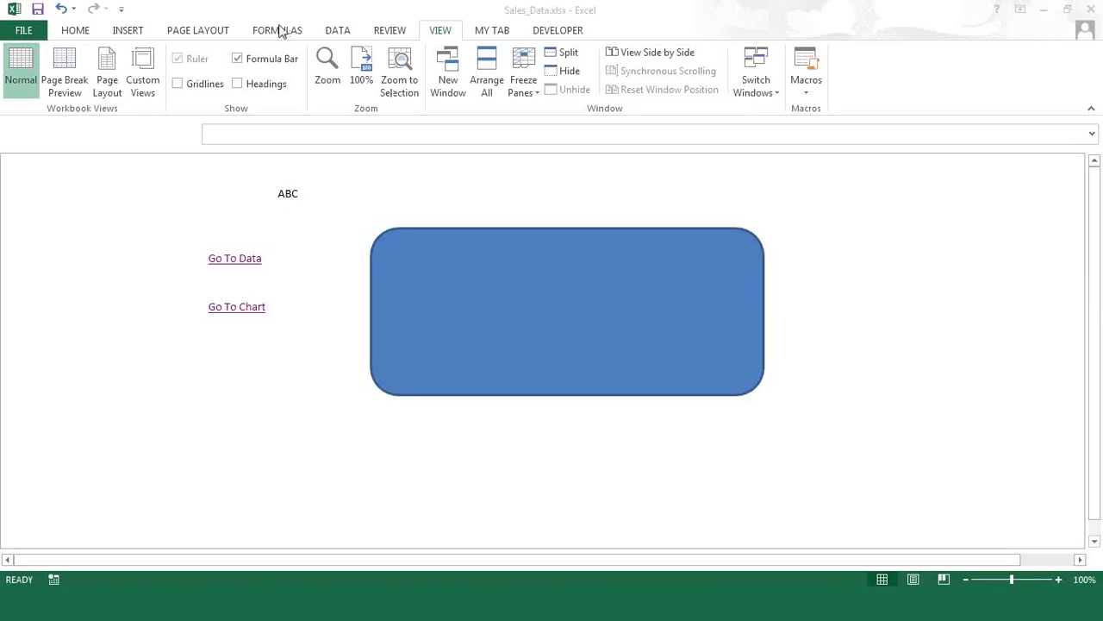
- Show the formula commands and follow the Go To Data link from the Main sheet to the Data sheet
{"action": "left_click", "coordinate": [276, 33]}
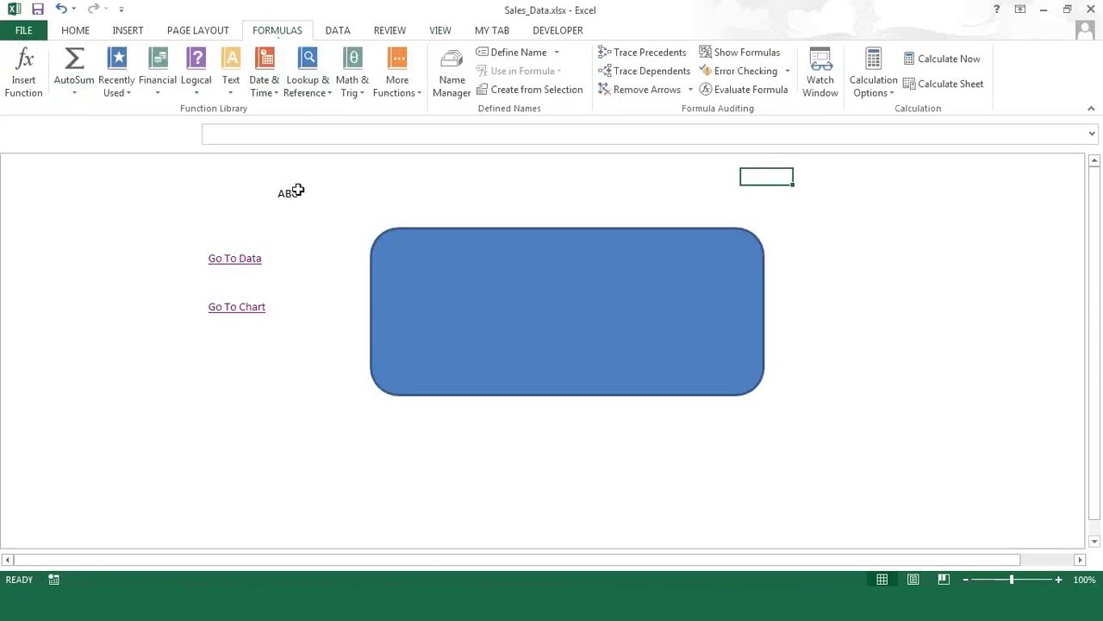
{"action": "left_click", "coordinate": [244, 264]}
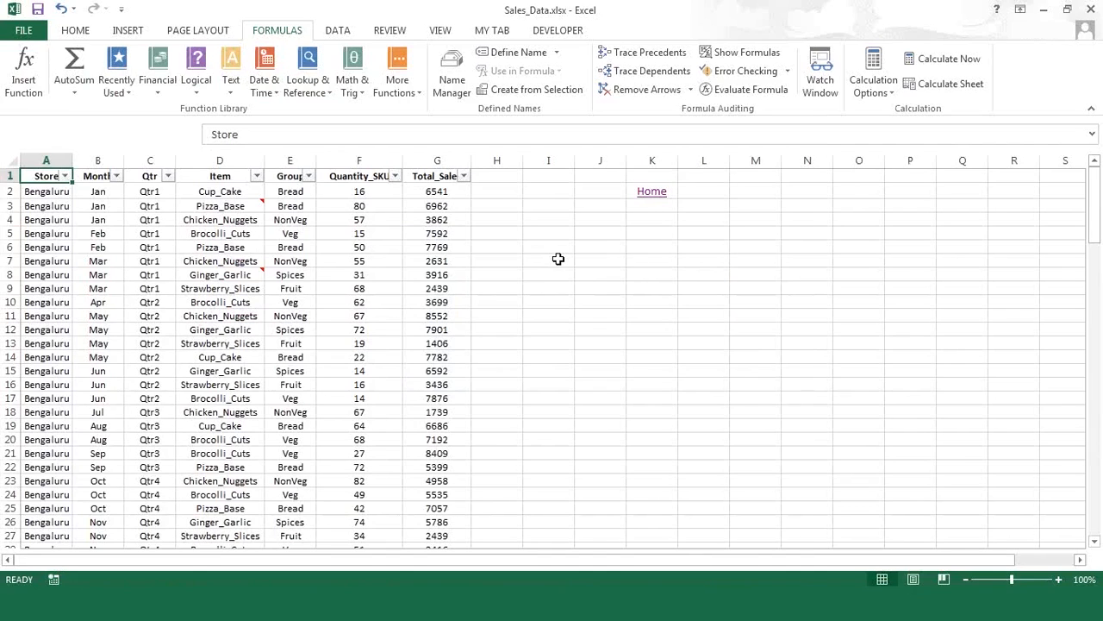
{"action": "left_click", "coordinate": [498, 195]}
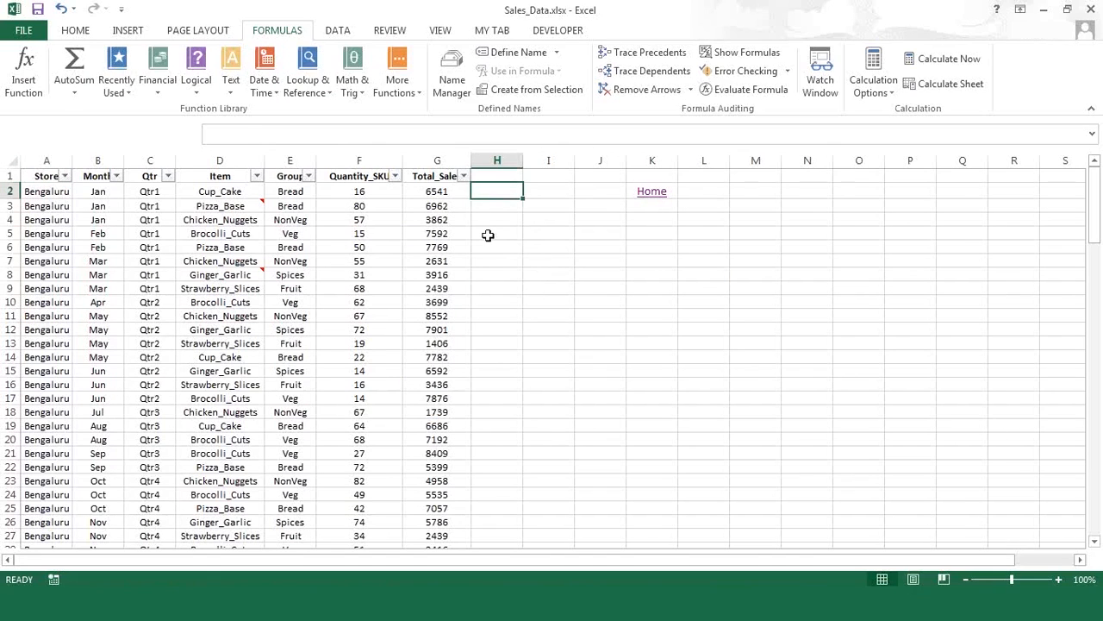
{"action": "left_click", "coordinate": [423, 187]}
{"action": "left_click_drag", "start_coordinate": [423, 233], "coordinate": [423, 247]}
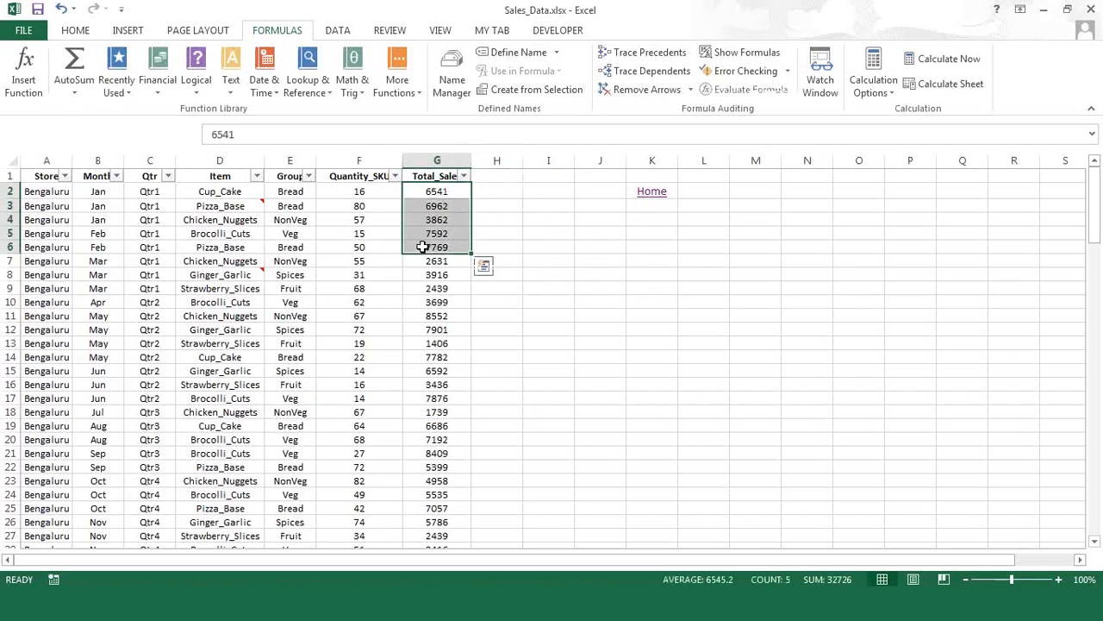
{"action": "key", "text": "ctrl+c"}
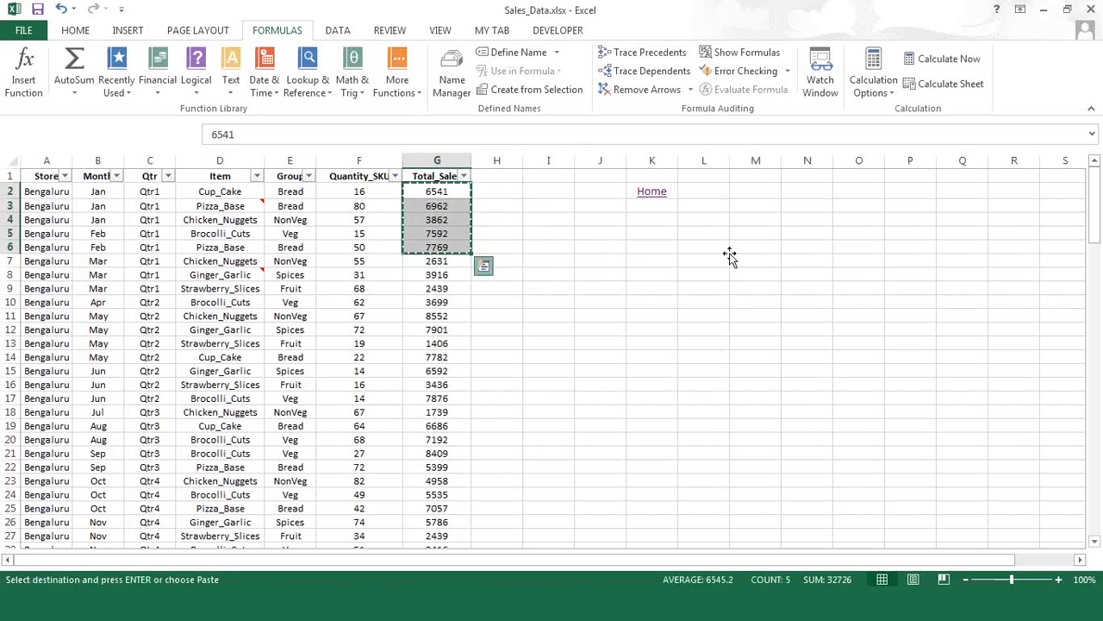
{"action": "left_click", "coordinate": [754, 247]}
{"action": "right_click", "coordinate": [754, 248]}
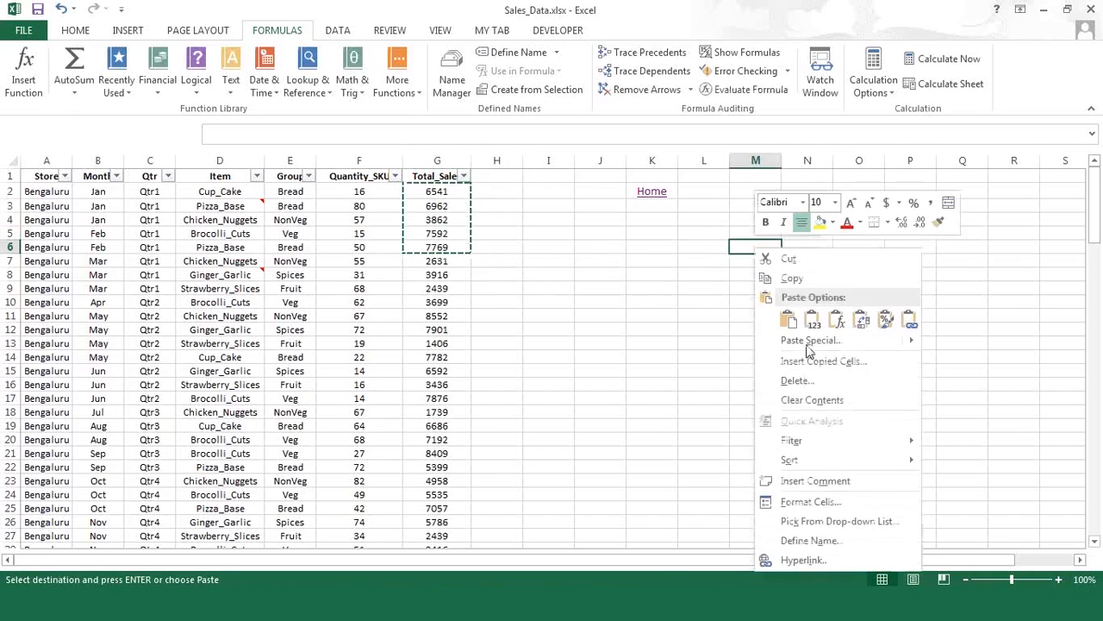
{"action": "left_click", "coordinate": [810, 340]}
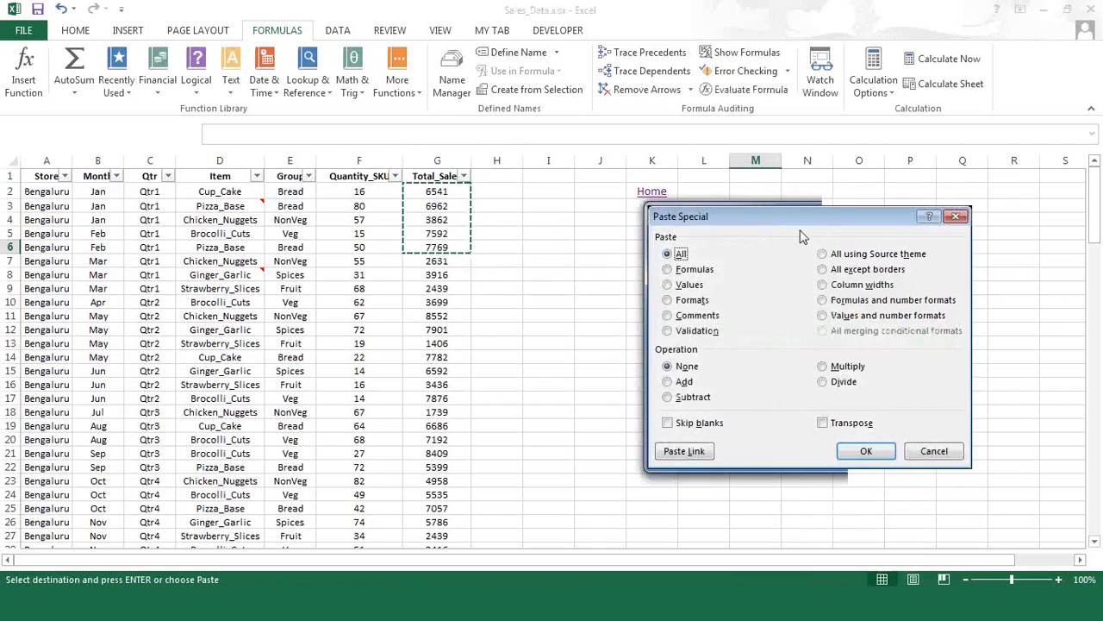
{"action": "left_click_drag", "start_coordinate": [703, 231], "coordinate": [373, 233]}
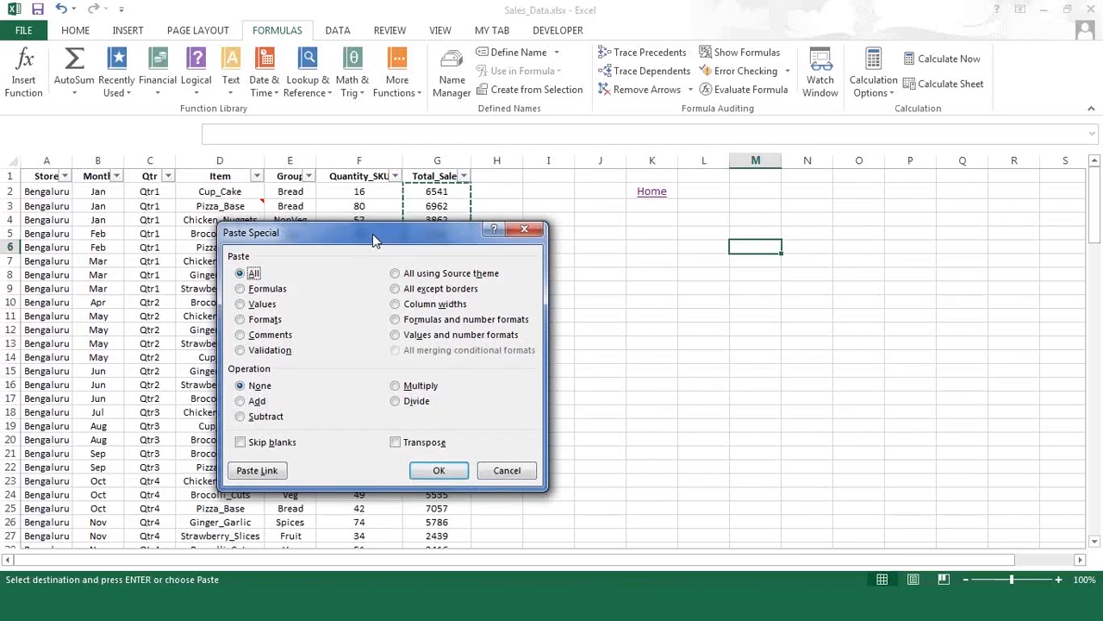
{"action": "left_click", "coordinate": [395, 335]}
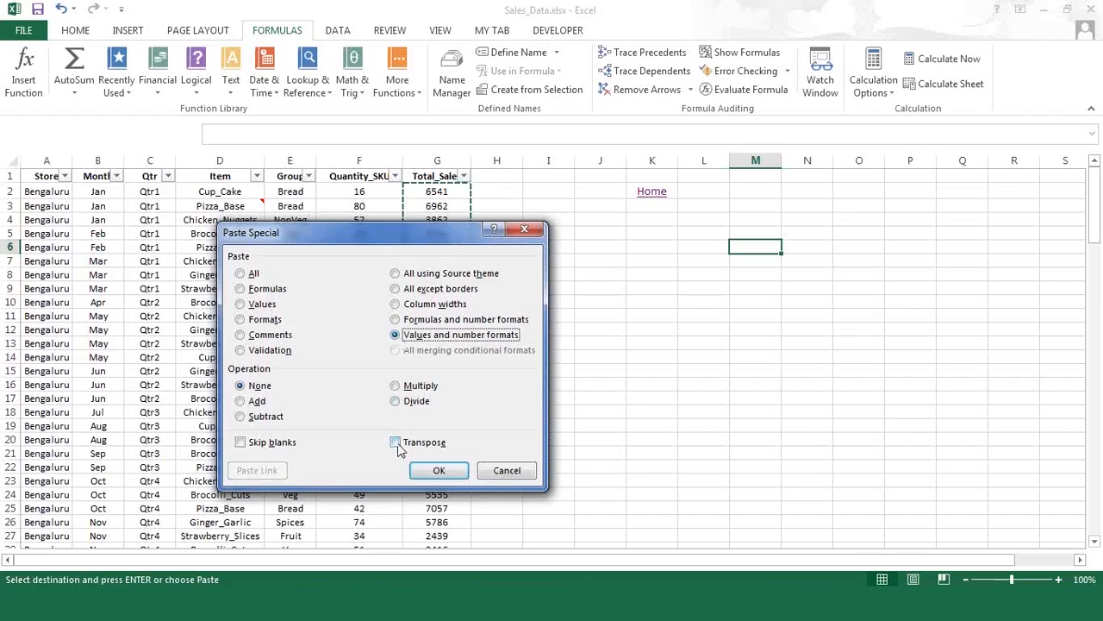
{"action": "left_click", "coordinate": [506, 469]}
{"action": "left_click", "coordinate": [574, 304]}
{"action": "key", "text": "Escape"}
- Copy the Total_Sale values in G2:G6 and paste them at I10 as values and number formats only
{"action": "left_click_drag", "start_coordinate": [428, 194], "coordinate": [428, 243]}
{"action": "key", "text": "ctrl+c"}
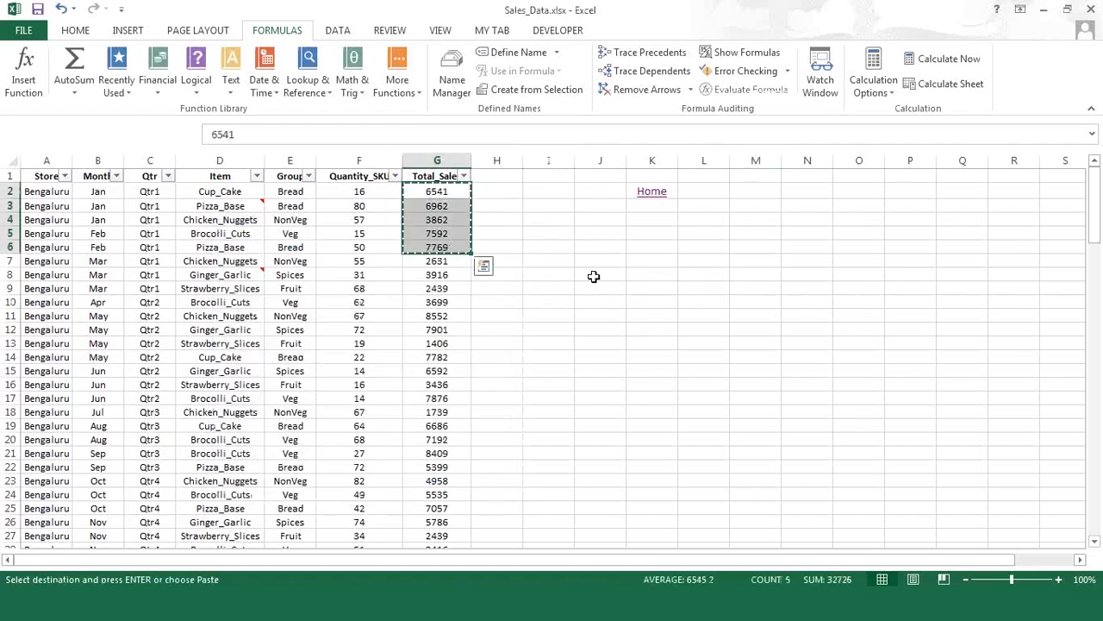
{"action": "right_click", "coordinate": [540, 304]}
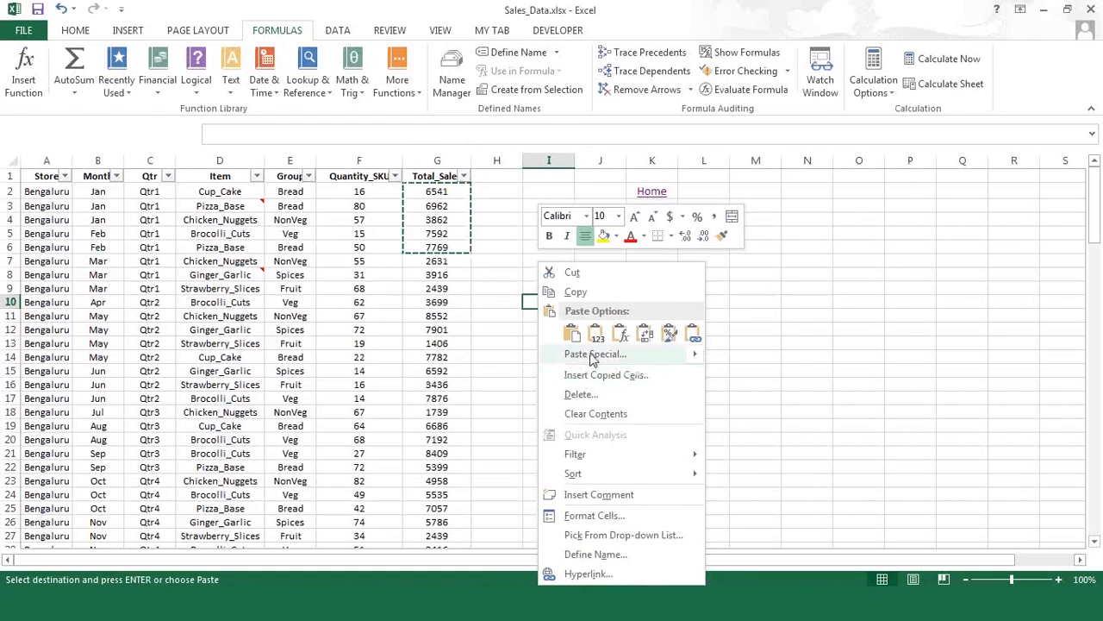
{"action": "left_click", "coordinate": [593, 355]}
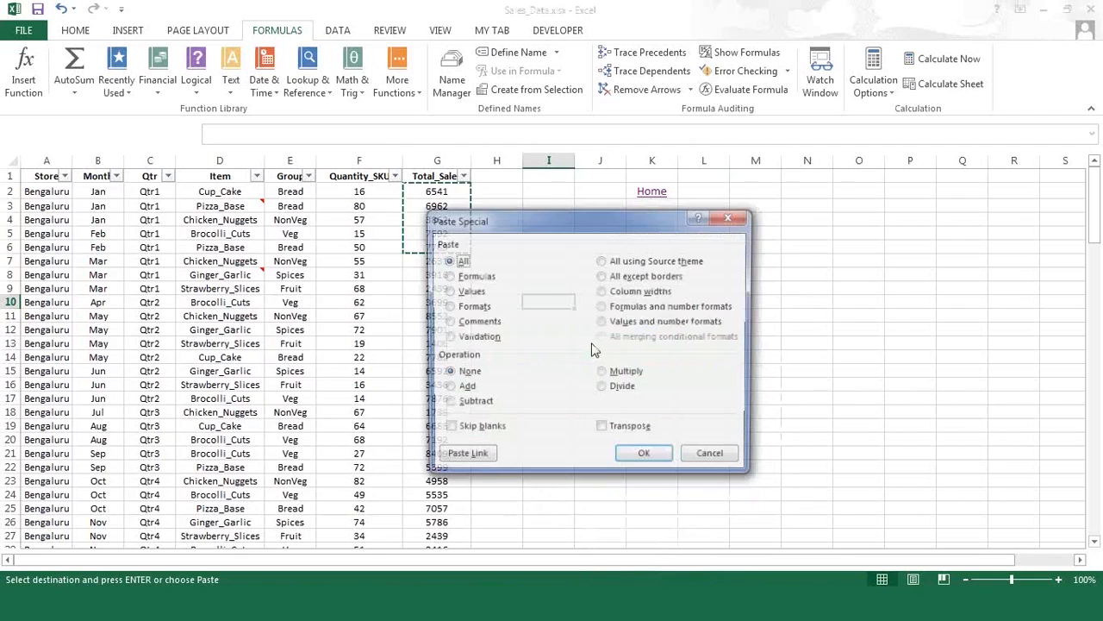
{"action": "key", "text": "u"}
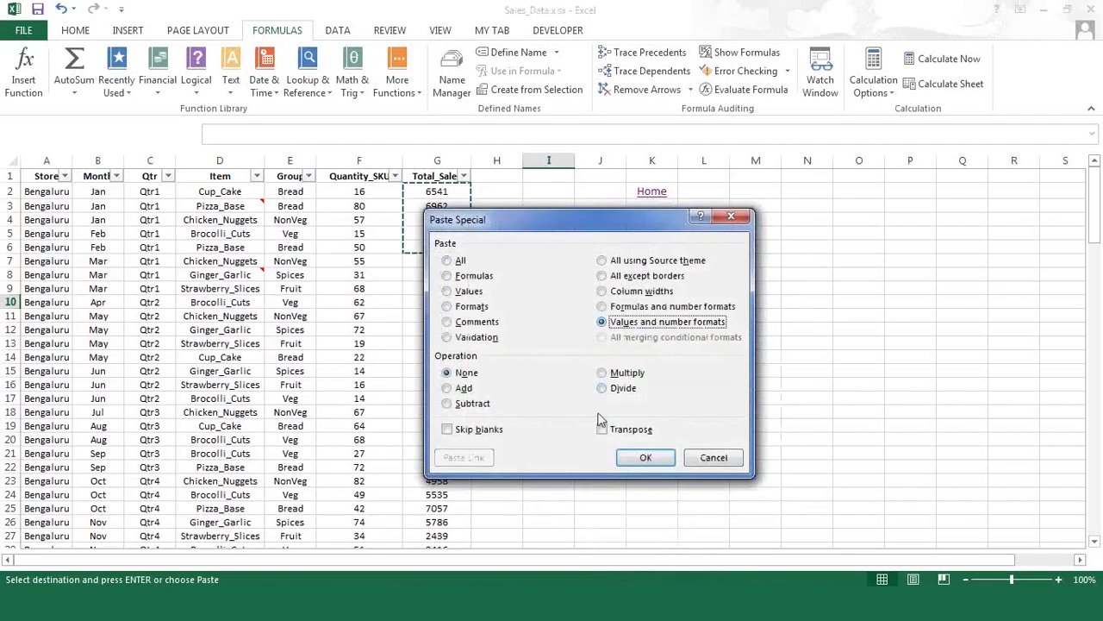
{"action": "left_click", "coordinate": [648, 458]}
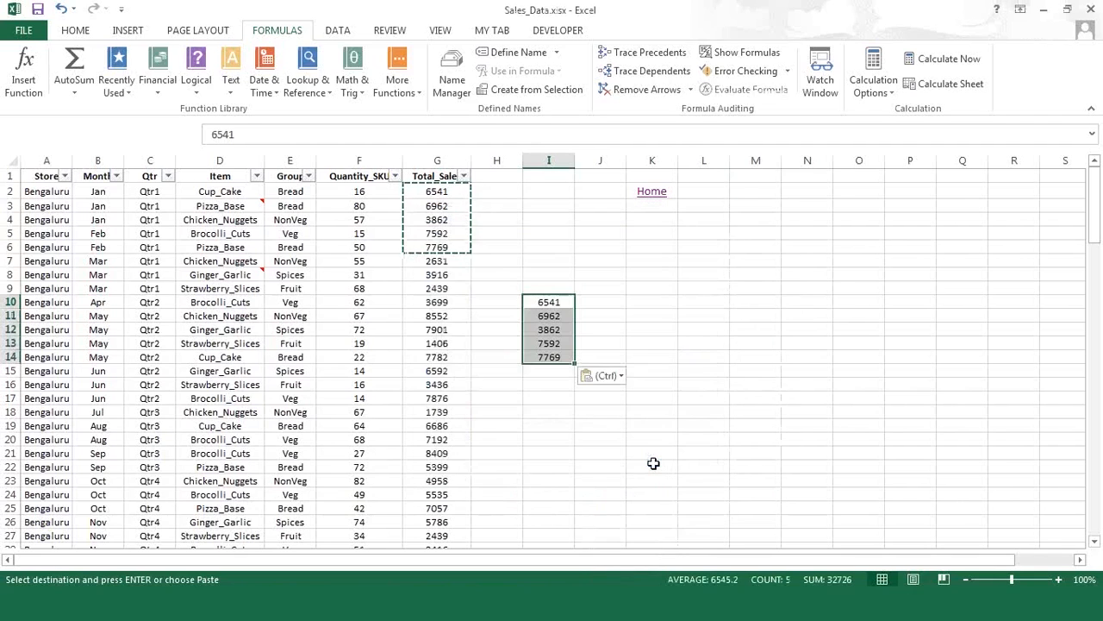
- Paste the copied values transposed into a row starting at I20, using values and number formats, and end copy mode
{"action": "right_click", "coordinate": [541, 439]}
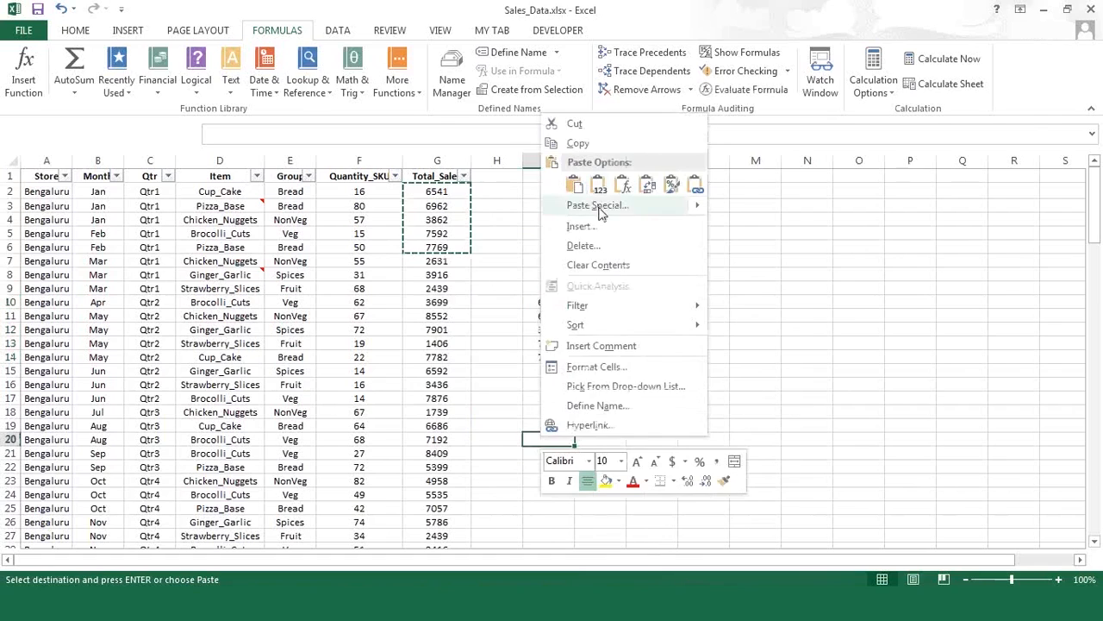
{"action": "left_click", "coordinate": [600, 207]}
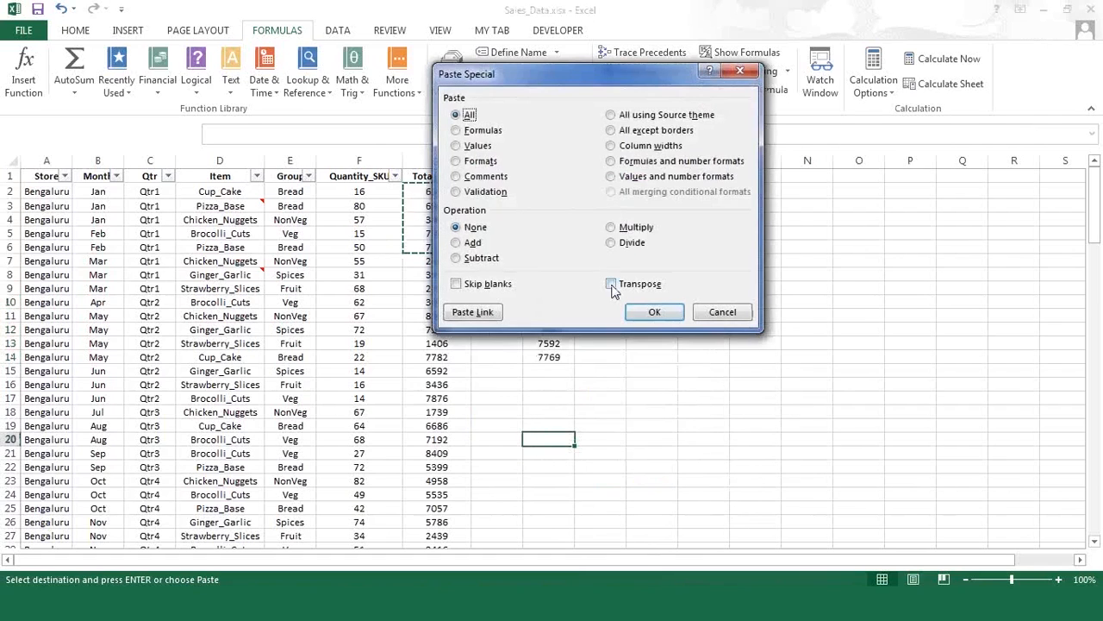
{"action": "left_click", "coordinate": [612, 284]}
{"action": "left_click", "coordinate": [611, 176]}
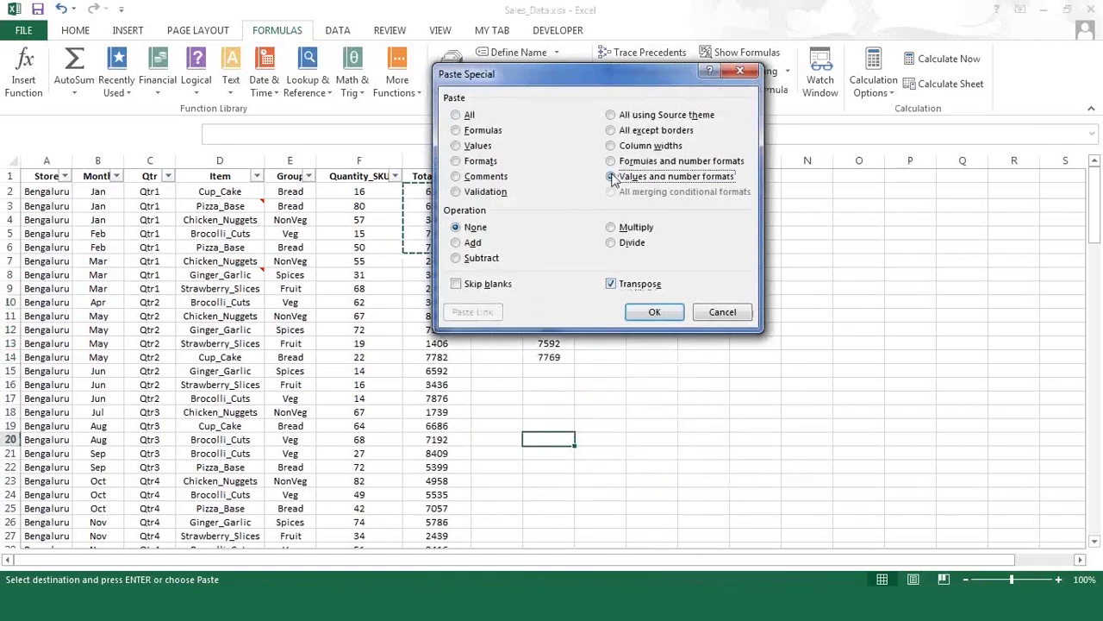
{"action": "left_click", "coordinate": [657, 313]}
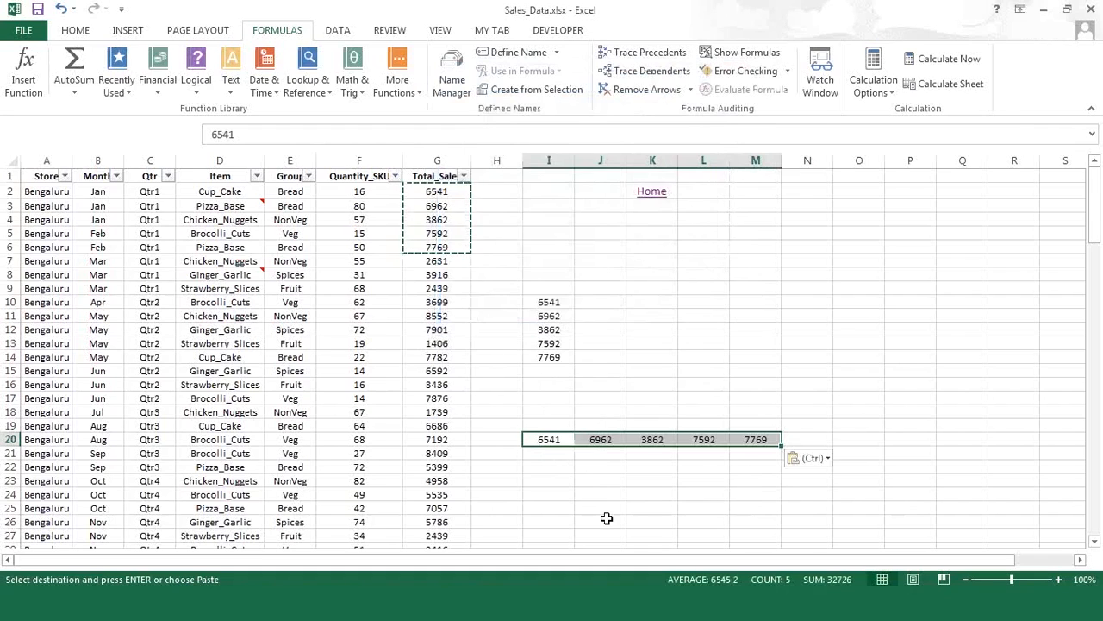
{"action": "key", "text": "Escape"}
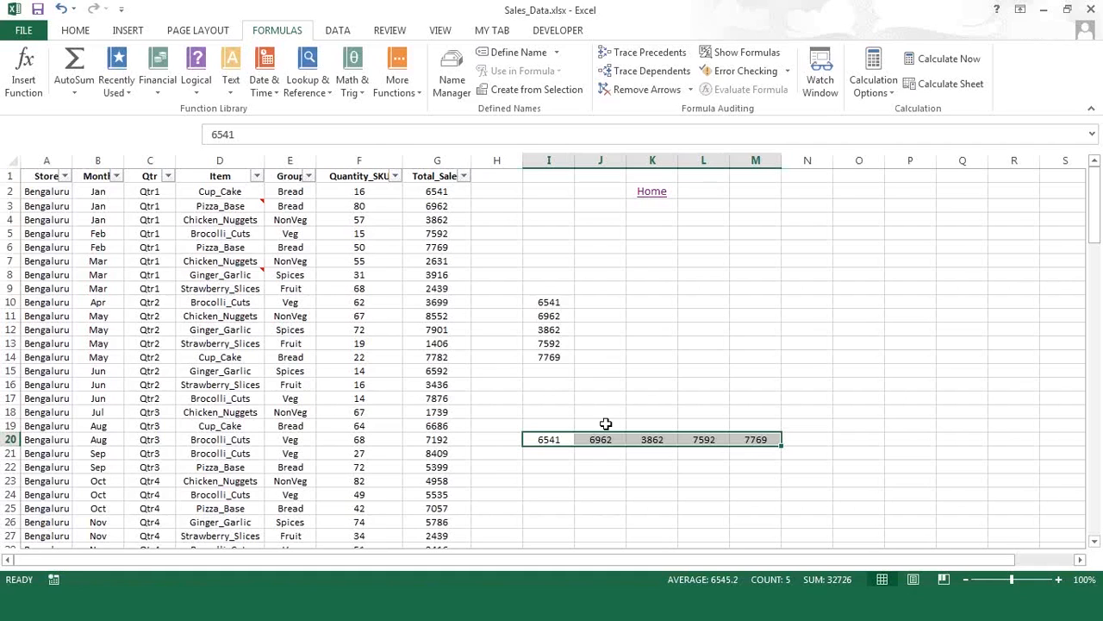
- Enter the formula =SUM(I10:I14) in cell I15 below the pasted column of values
{"action": "left_click", "coordinate": [551, 377]}
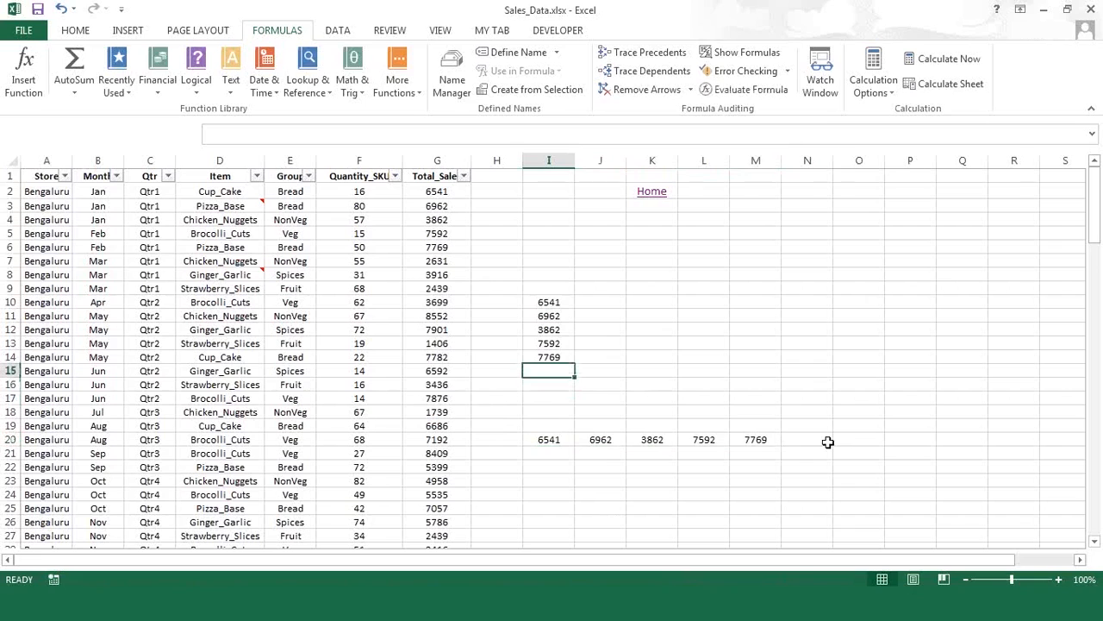
{"action": "type", "text": "=sum"}
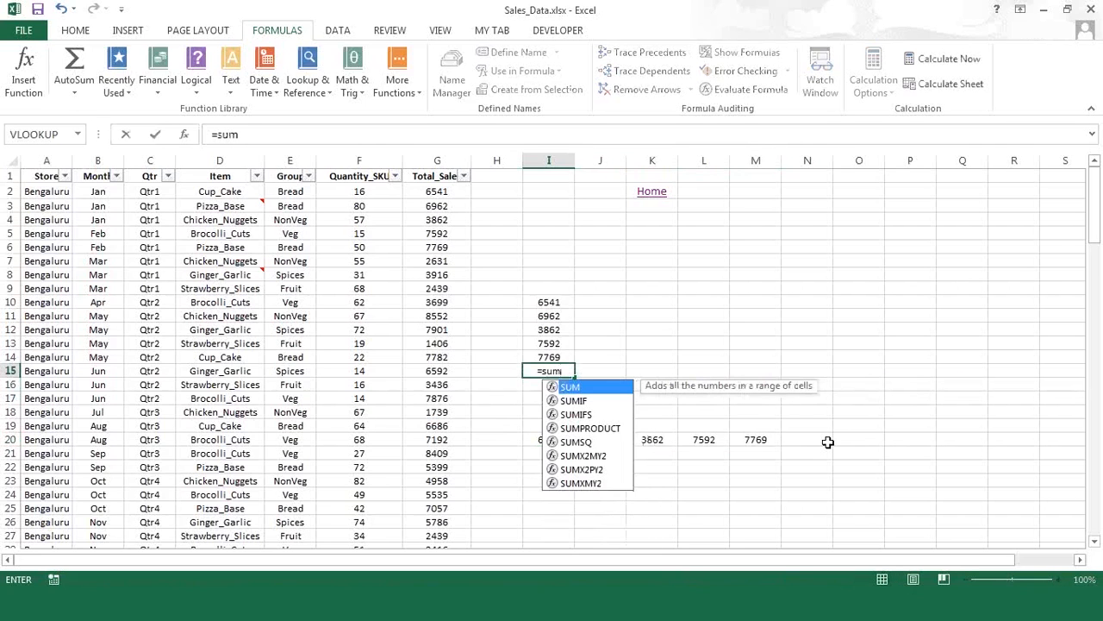
{"action": "type", "text": "("}
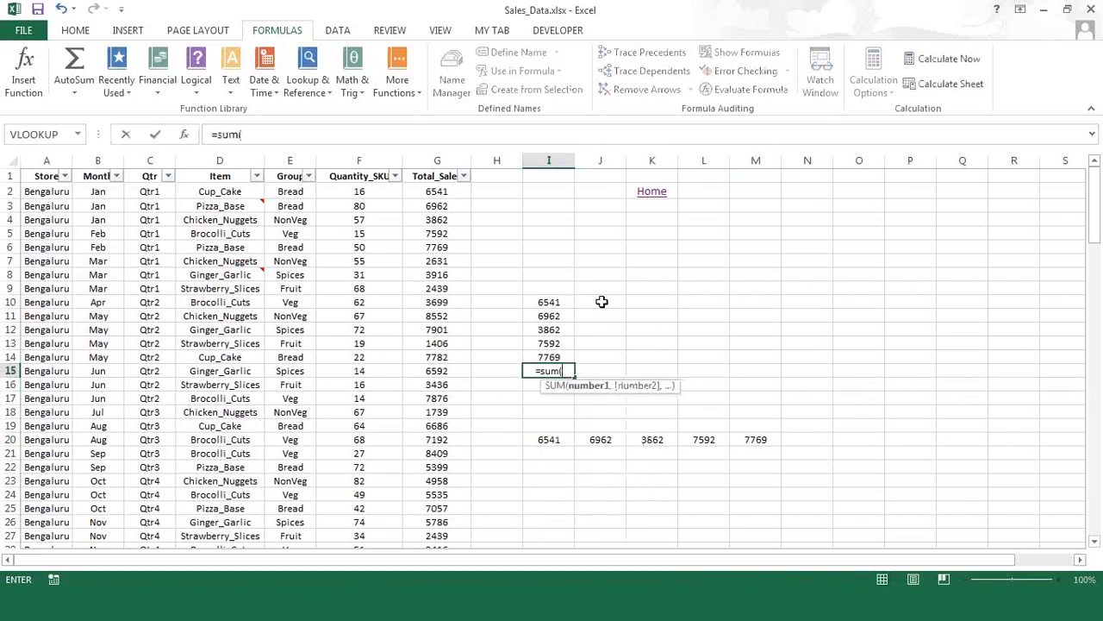
{"action": "left_click_drag", "start_coordinate": [556, 300], "coordinate": [552, 361]}
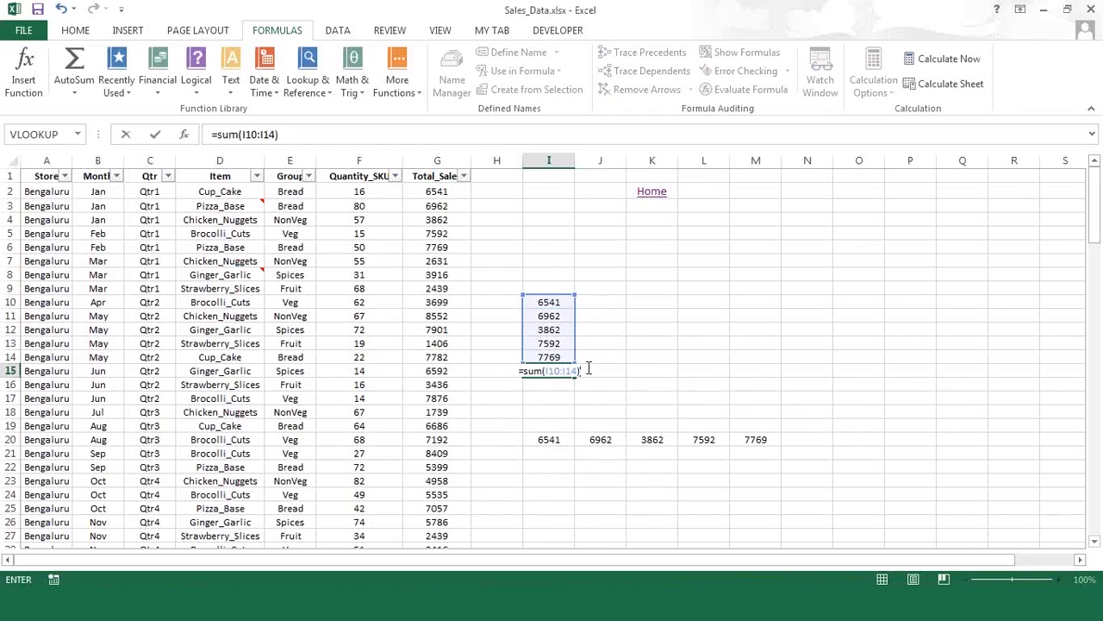
{"action": "key", "text": "Return"}
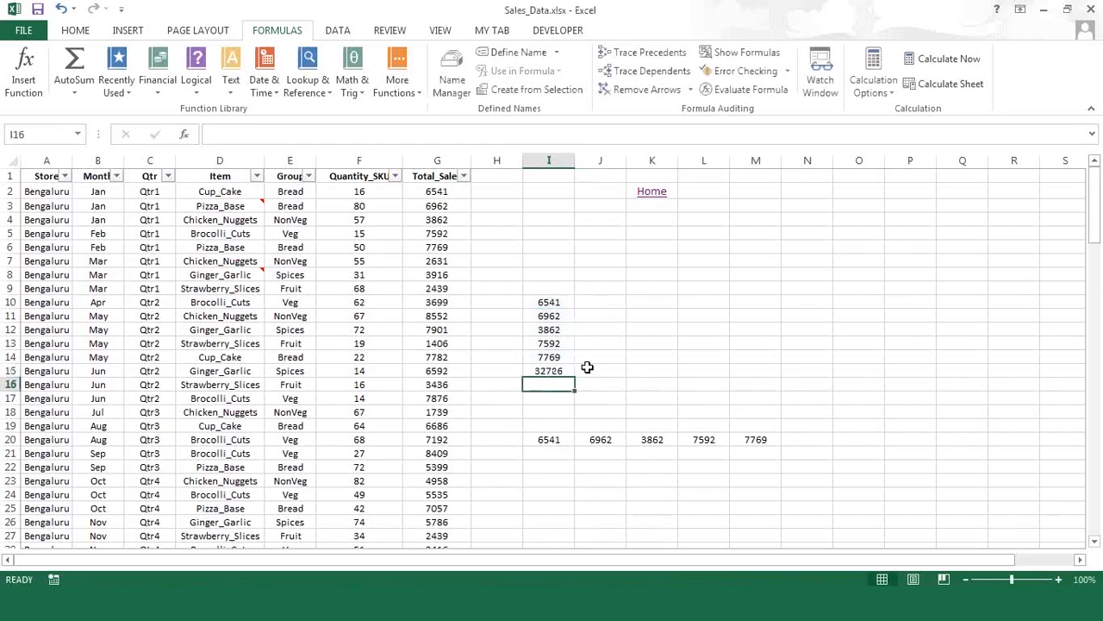
- Look through the pasted sales values in column I, above the sum in I15
{"action": "key", "text": "Up"}
{"action": "key", "text": "Up"}
{"action": "key", "text": "Up"}
{"action": "key", "text": "Up"}
{"action": "key", "text": "Up"}
{"action": "key", "text": "Up"}
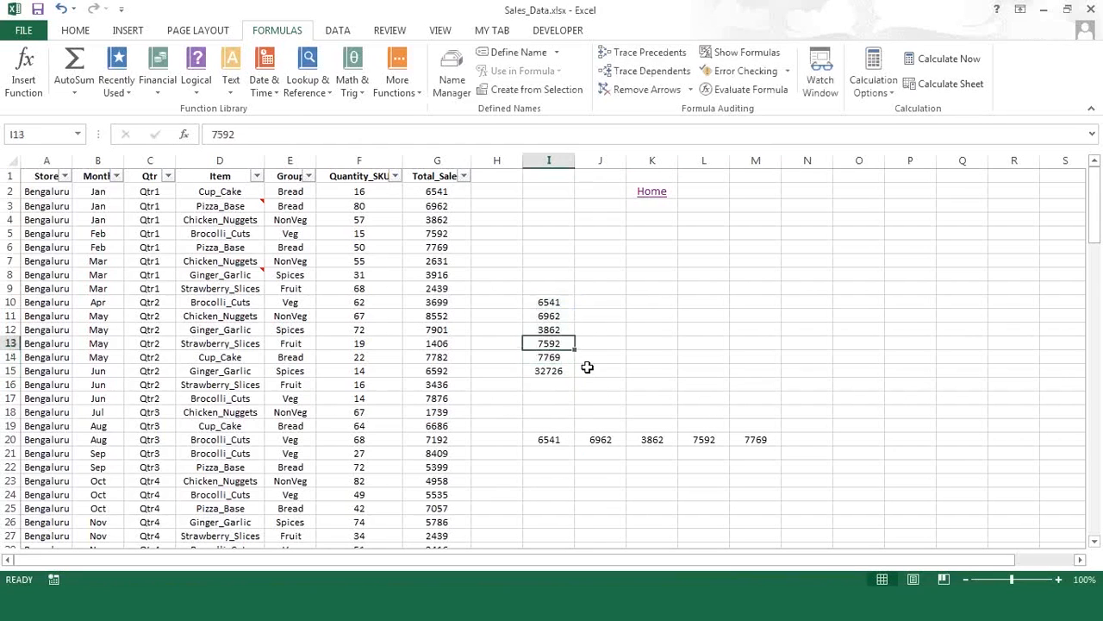
{"action": "key", "text": "Down"}
{"action": "key", "text": "Down"}
{"action": "key", "text": "Down"}
{"action": "key", "text": "Down"}
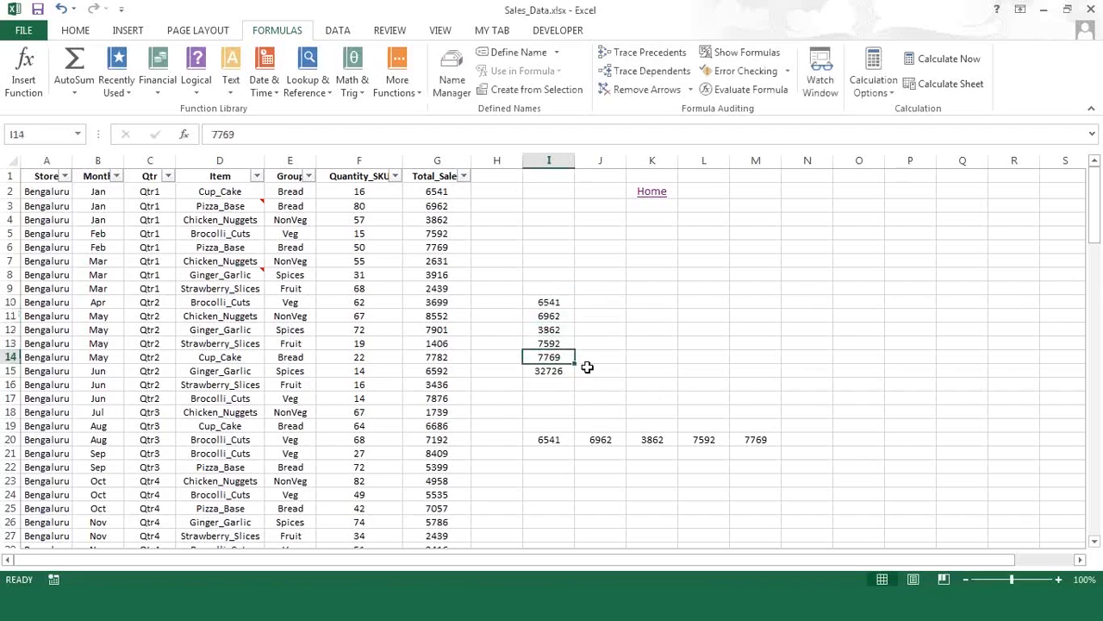
- Clear the pasted values, the sum and the transposed row in I10:M21, and remove the filter from the data headers
{"action": "left_click", "coordinate": [544, 302]}
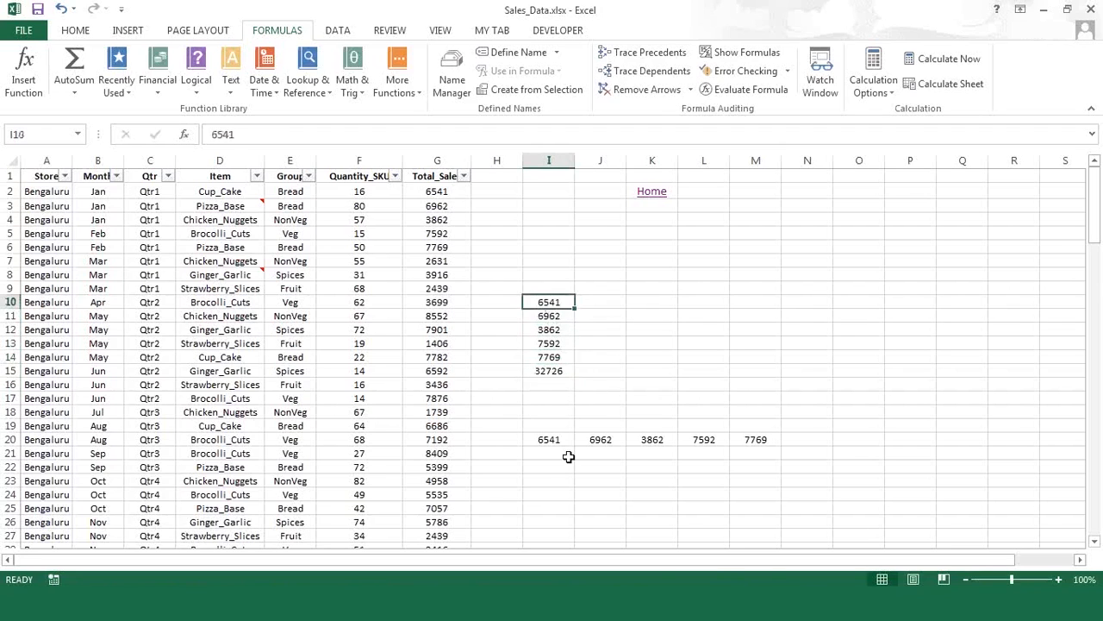
{"action": "left_click", "coordinate": [569, 455], "text": "shift"}
{"action": "left_click", "coordinate": [776, 450], "text": "shift"}
{"action": "key", "text": "Delete"}
{"action": "key", "text": "Up"}
{"action": "key", "text": "Up"}
{"action": "key", "text": "Up"}
{"action": "key", "text": "Up"}
{"action": "key", "text": "Up"}
{"action": "key", "text": "Up"}
{"action": "key", "text": "Up"}
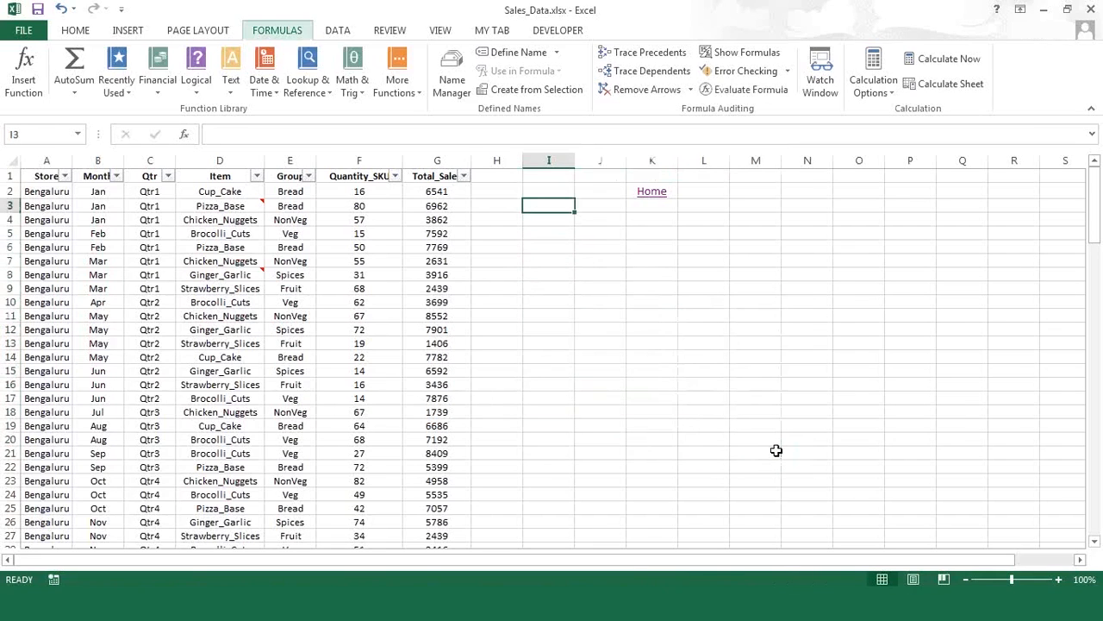
{"action": "key", "text": "ctrl+shift+l"}
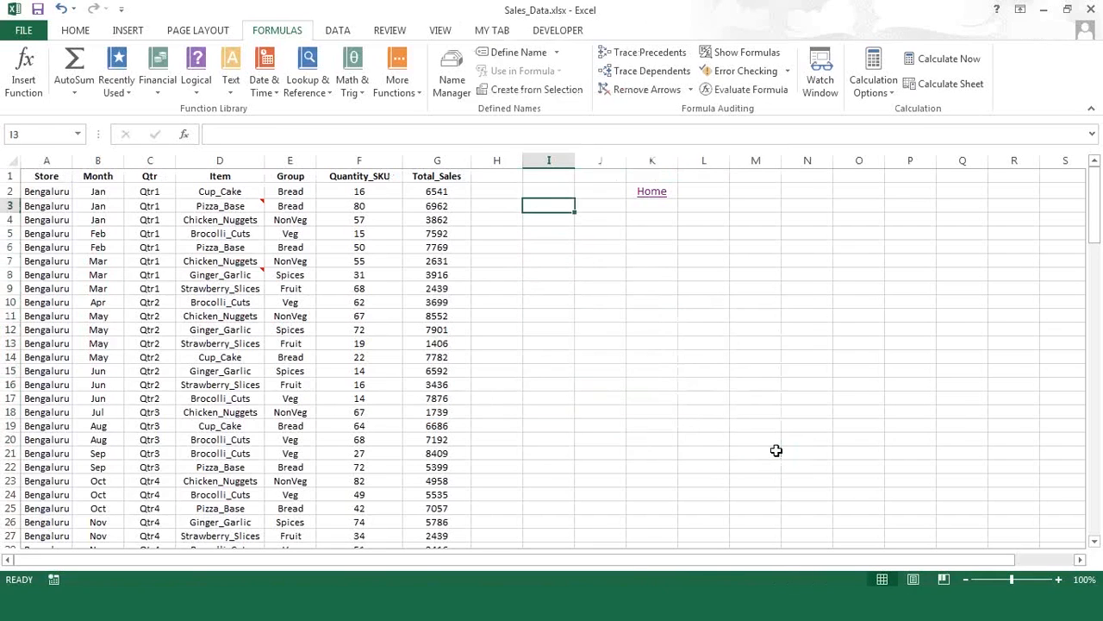
- Add the column header Result in H1, next to Total_Sales
{"action": "left_click", "coordinate": [496, 187]}
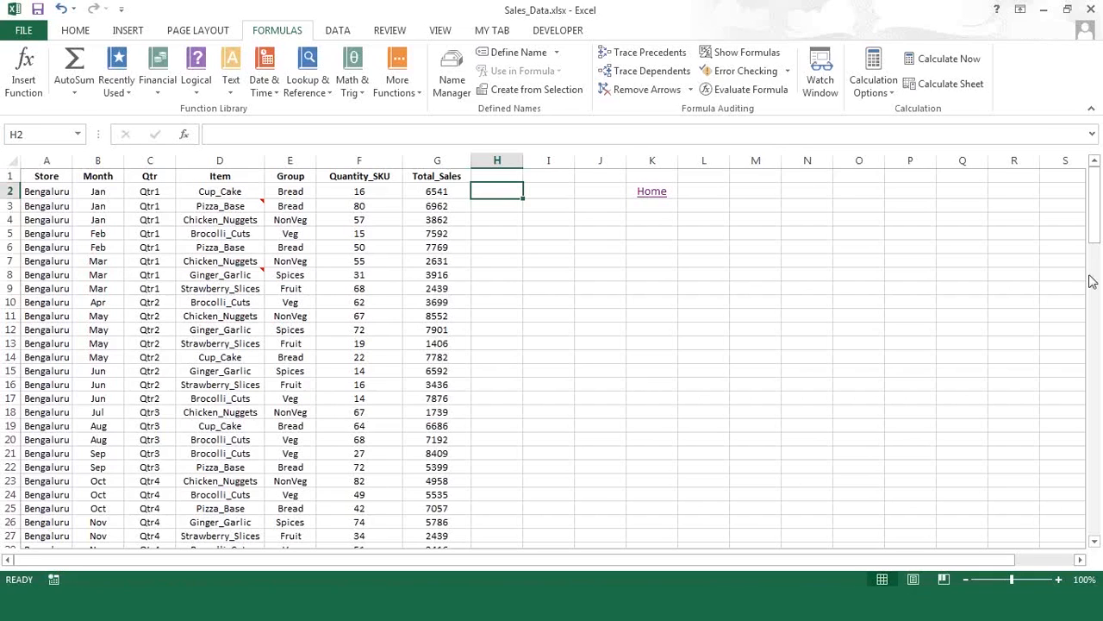
{"action": "key", "text": "alt+Tab"}
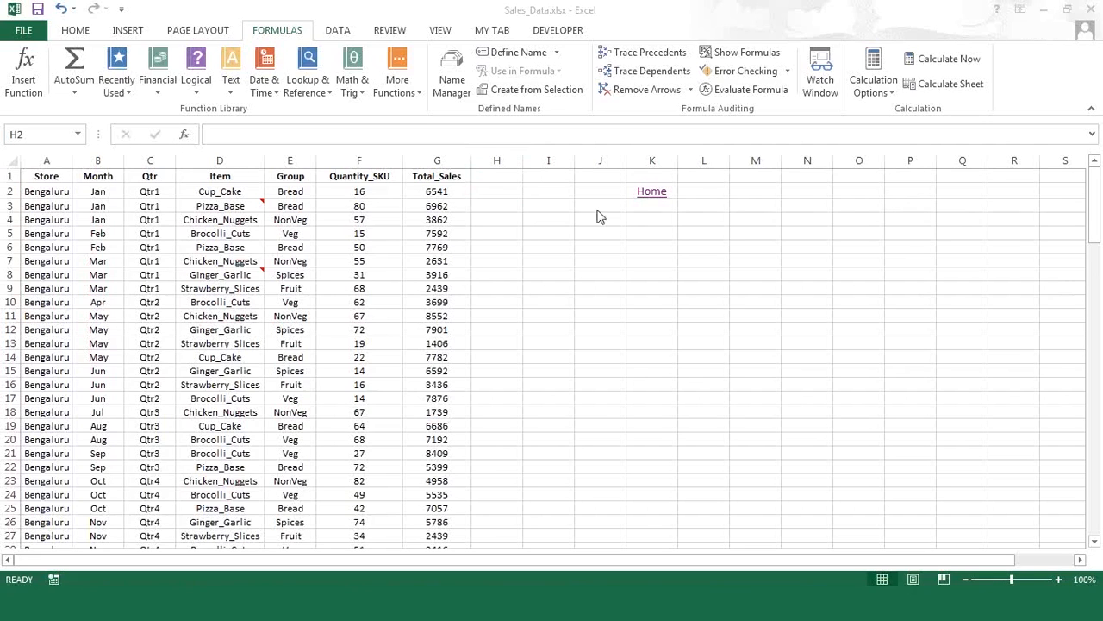
{"action": "left_click", "coordinate": [510, 191]}
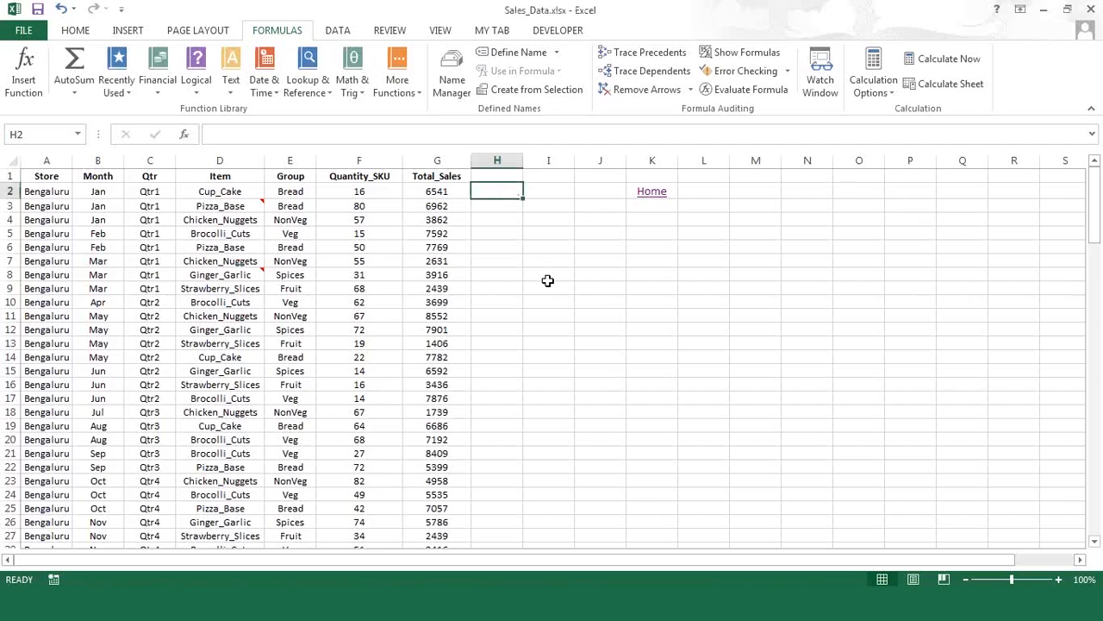
{"action": "key", "text": "Up"}
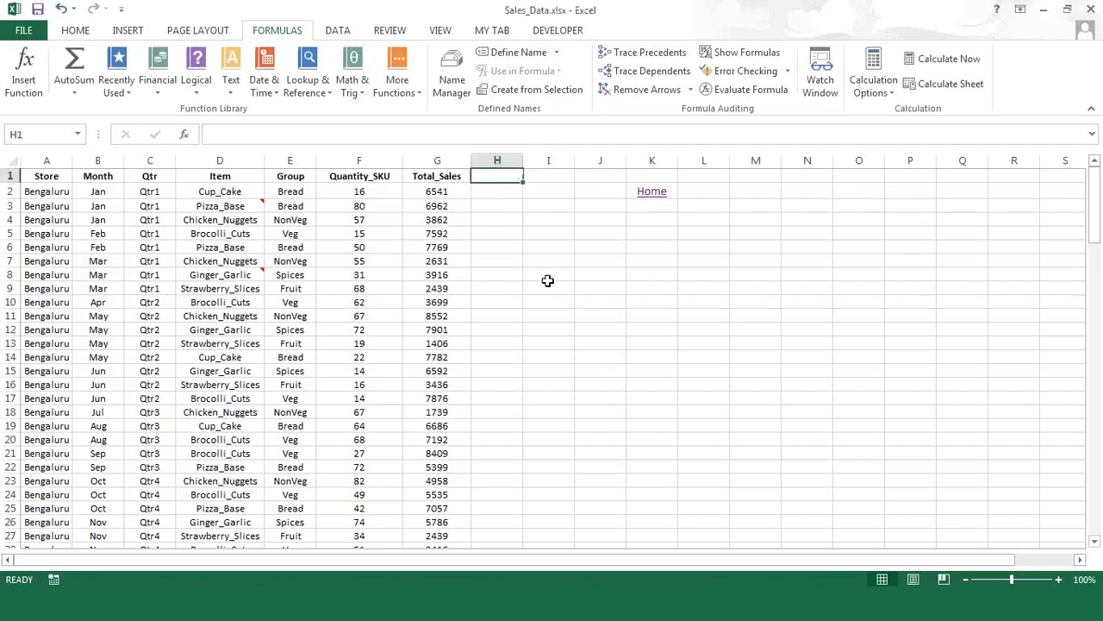
{"action": "type", "text": "Result"}
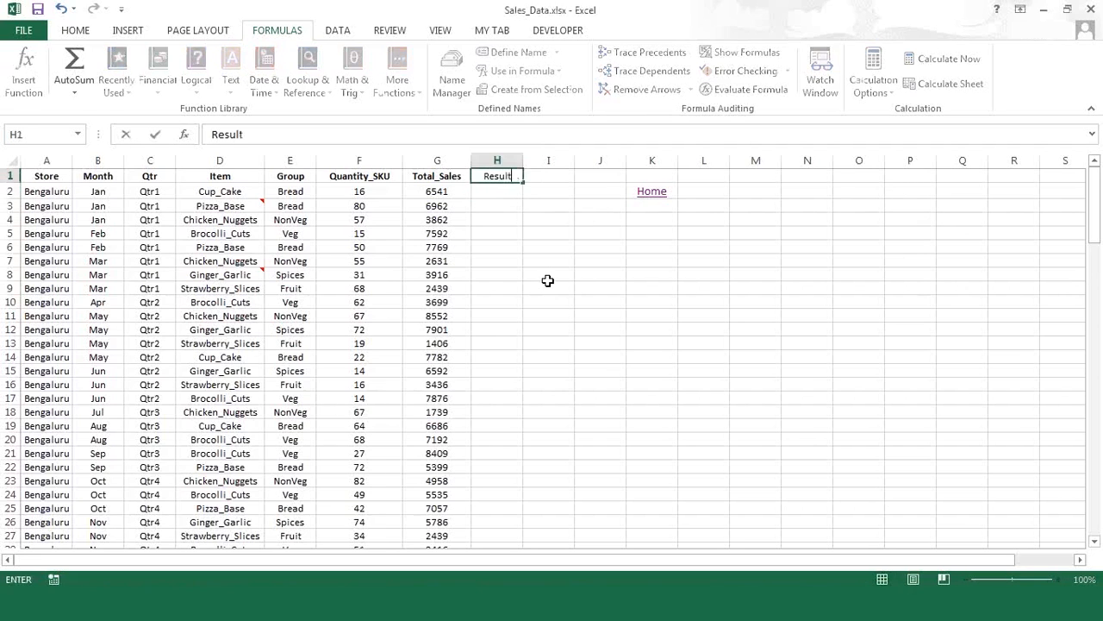
{"action": "key", "text": "Return"}
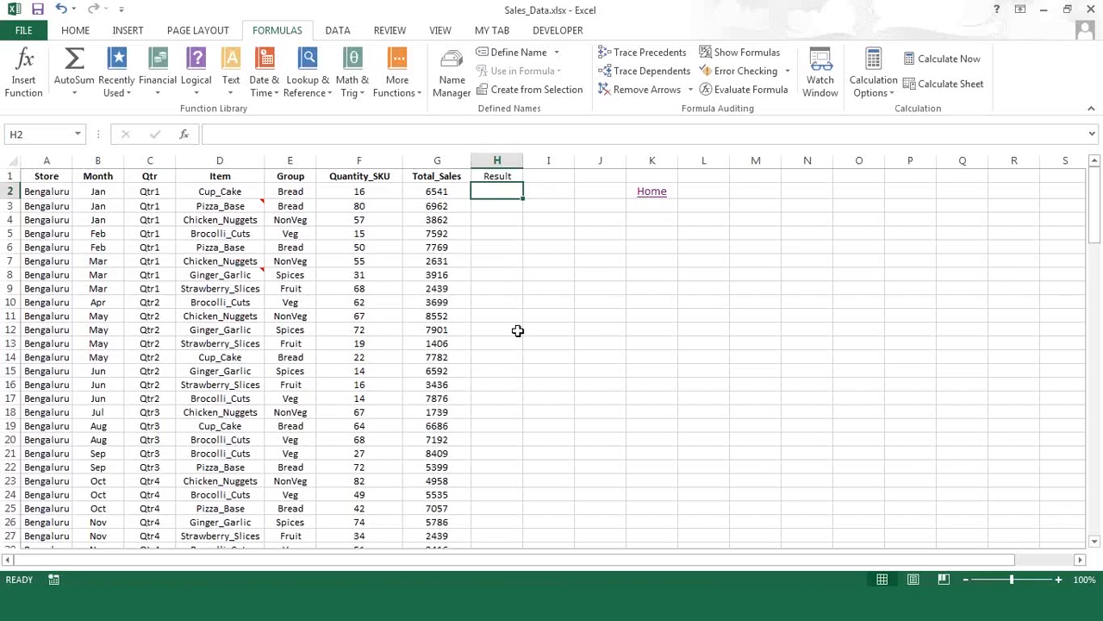
- Enter the formula =IF(F2>50,"Good","Bad") in H2 to rate the first row's Quantity_SKU
{"action": "type", "text": "="}
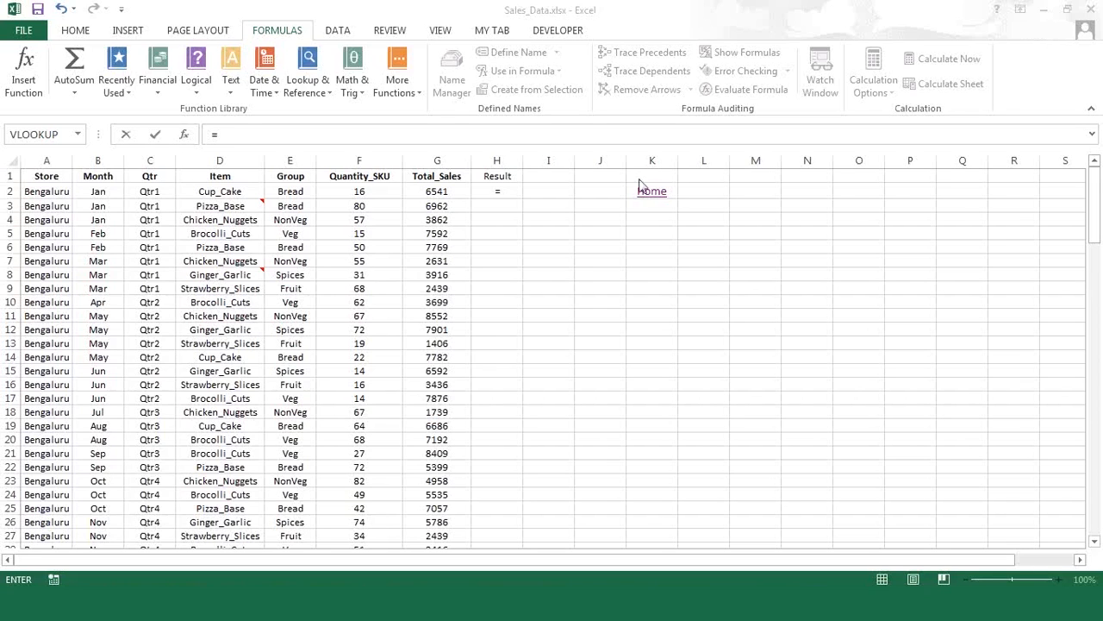
{"action": "left_click", "coordinate": [506, 193]}
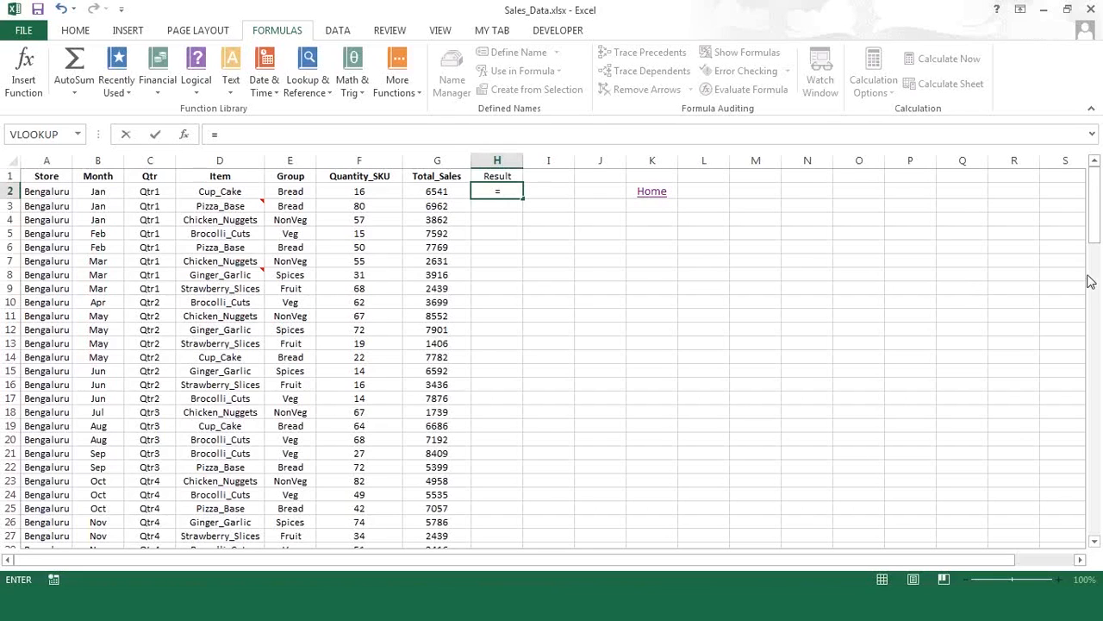
{"action": "key", "text": "alt+Tab"}
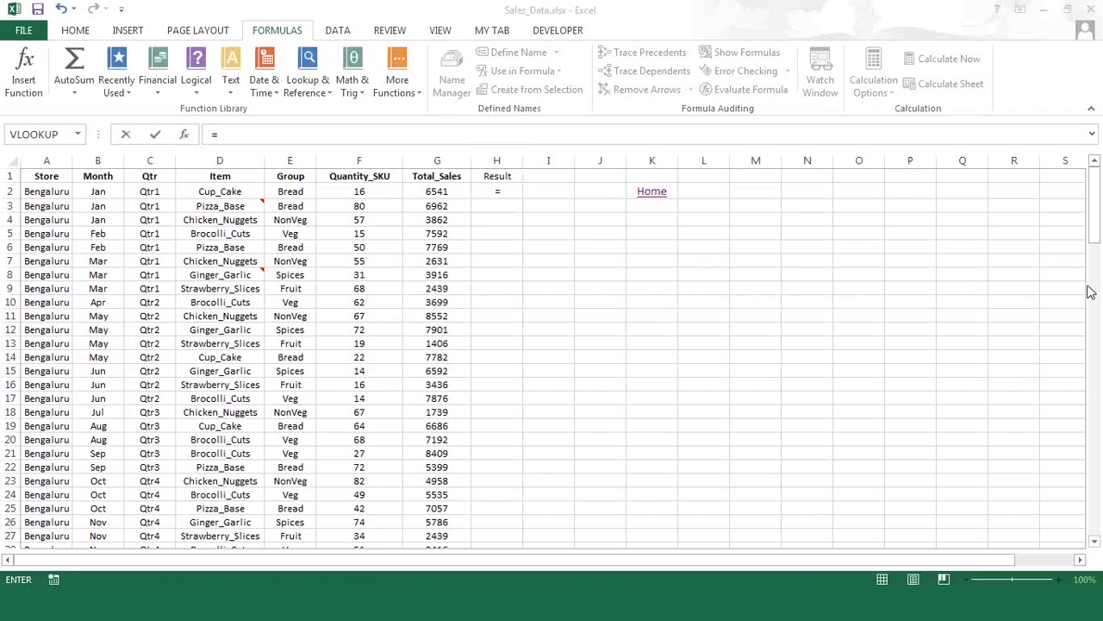
{"action": "left_click", "coordinate": [507, 191]}
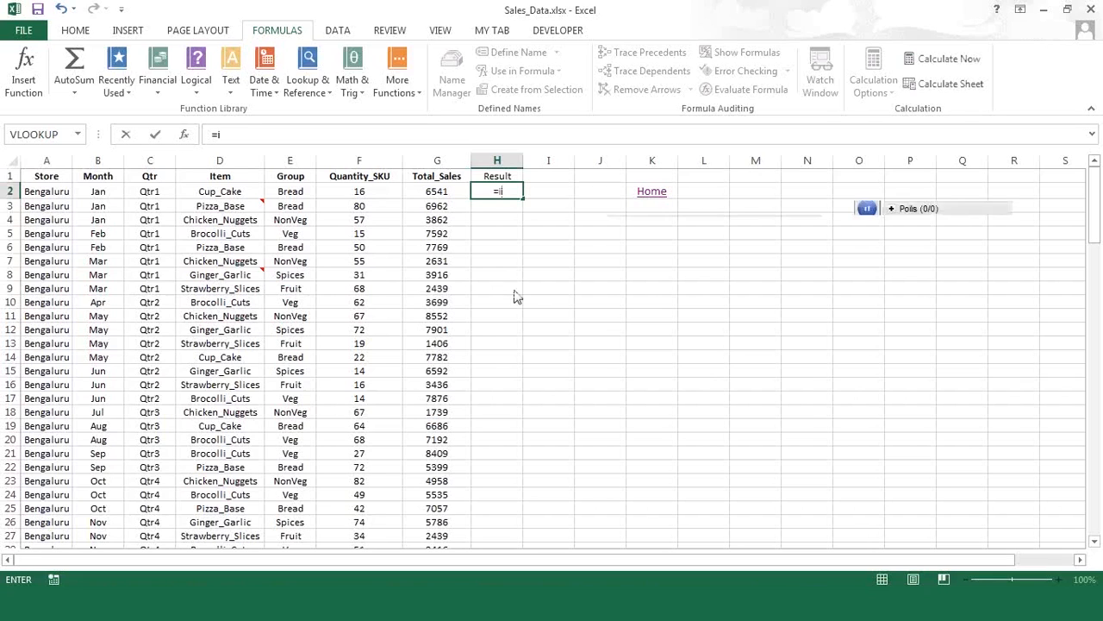
{"action": "type", "text": "i"}
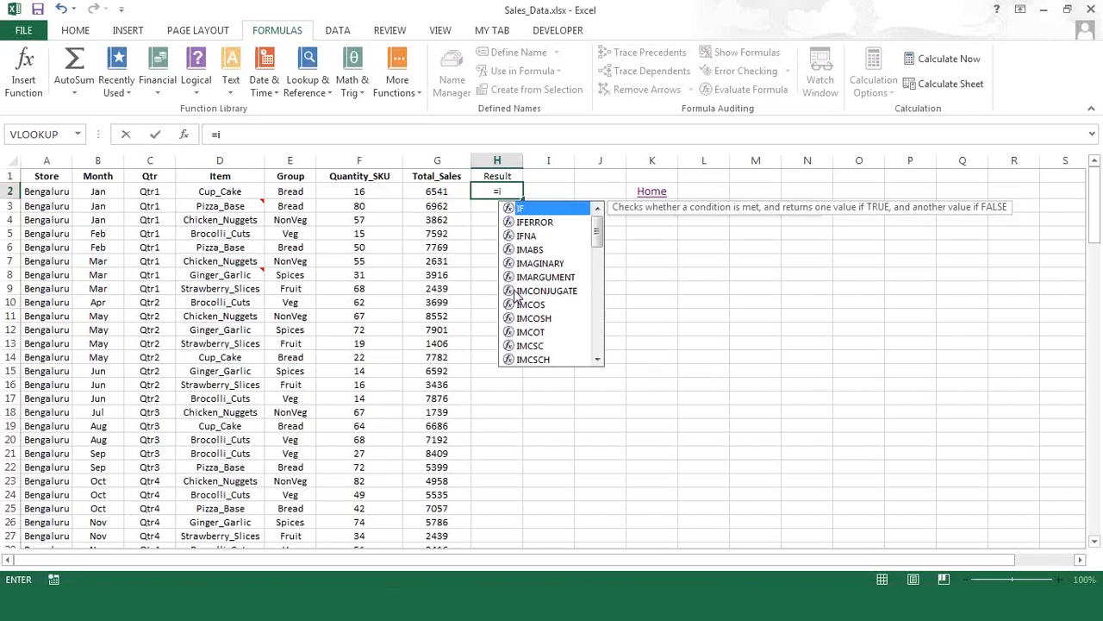
{"action": "type", "text": "f"}
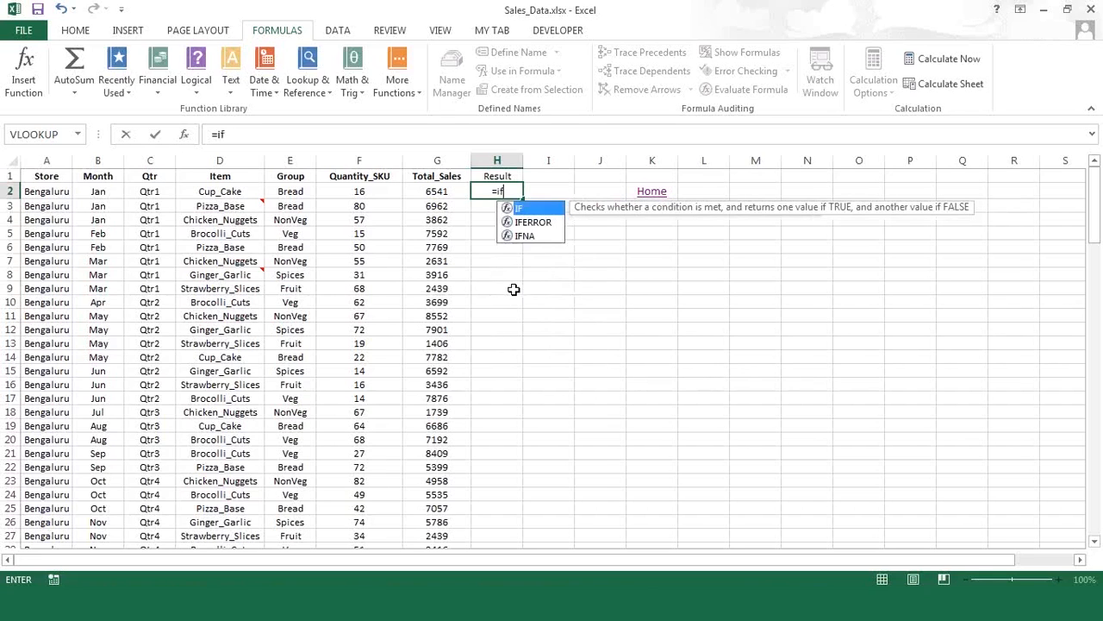
{"action": "type", "text": "("}
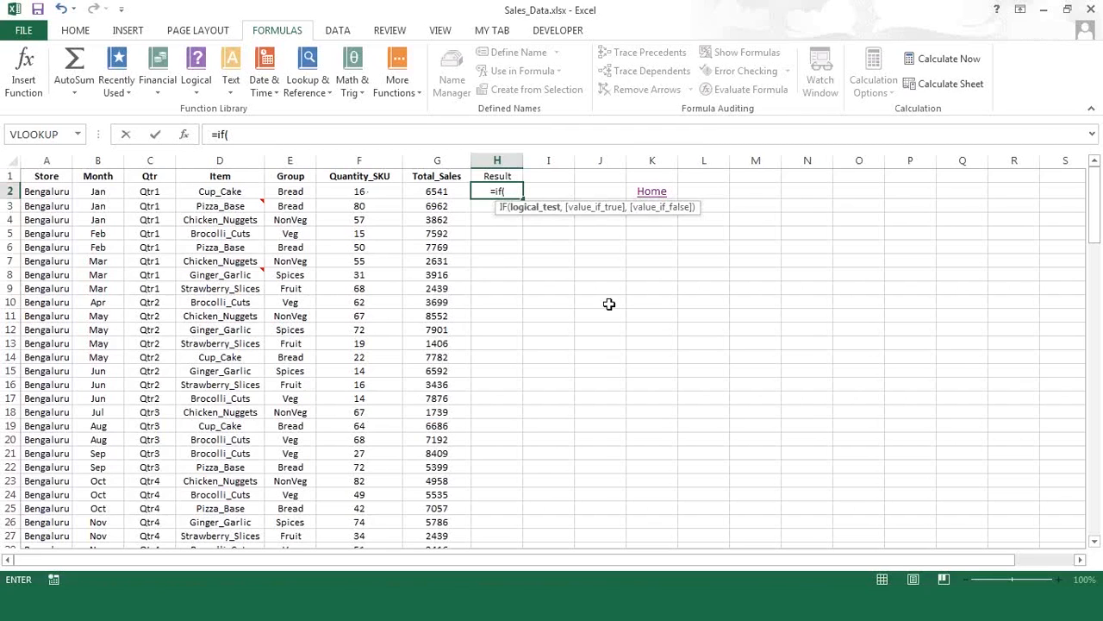
{"action": "left_click", "coordinate": [368, 191]}
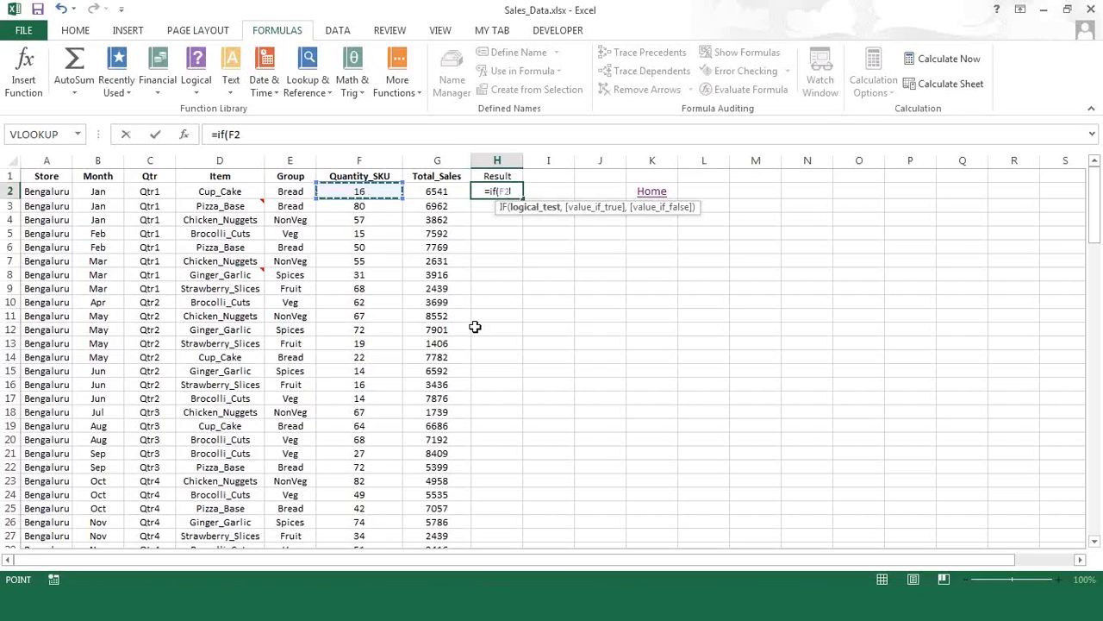
{"action": "type", "text": ">"}
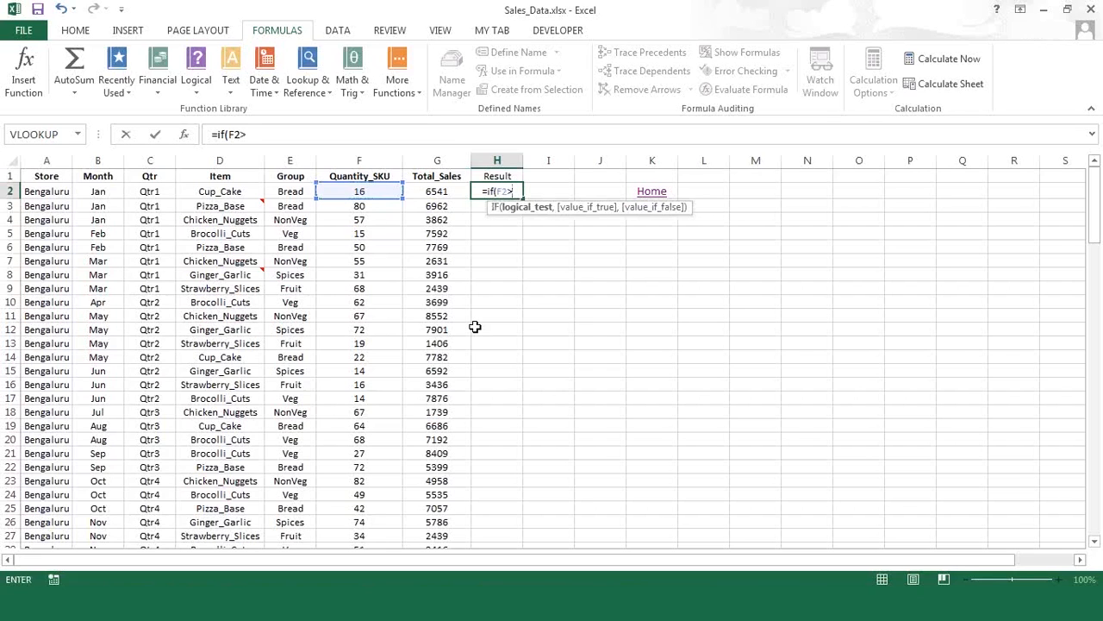
{"action": "type", "text": "50"}
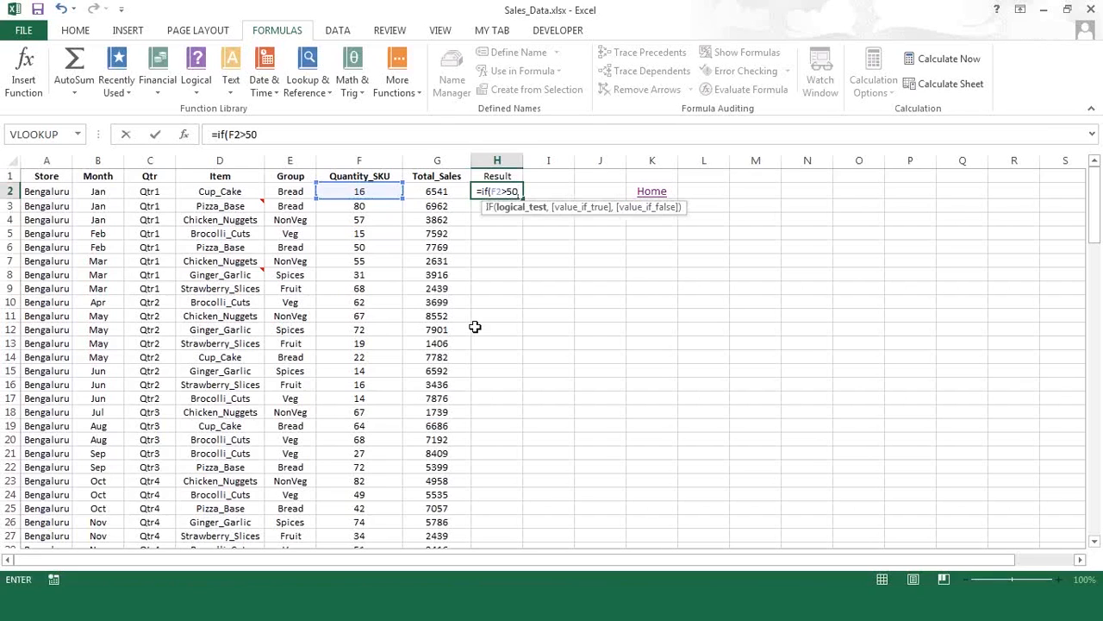
{"action": "type", "text": ","}
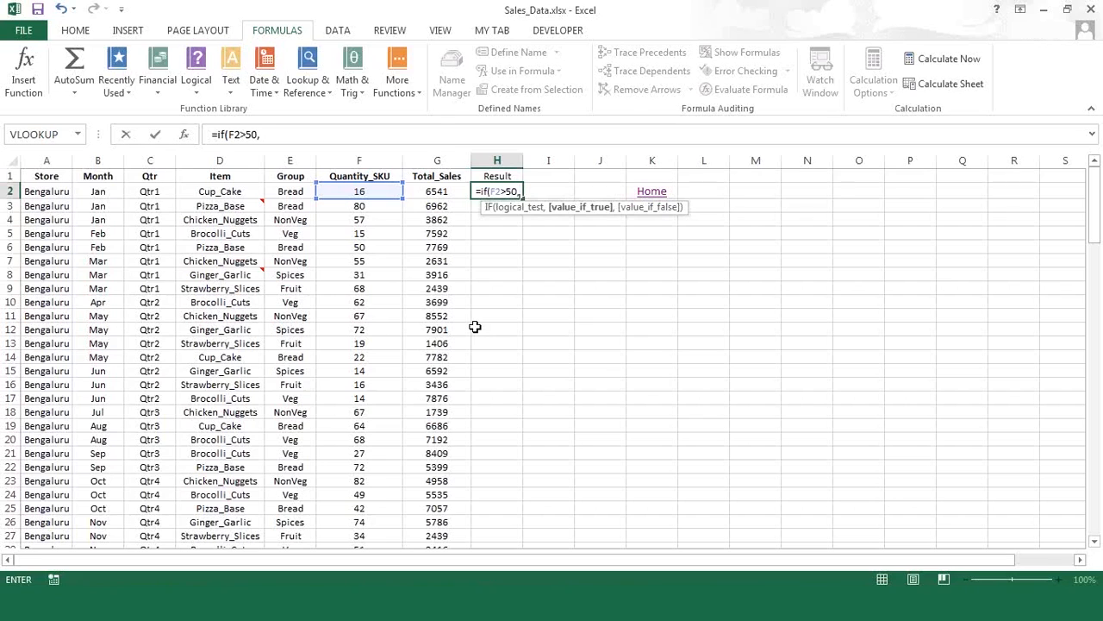
{"action": "type", "text": "\""}
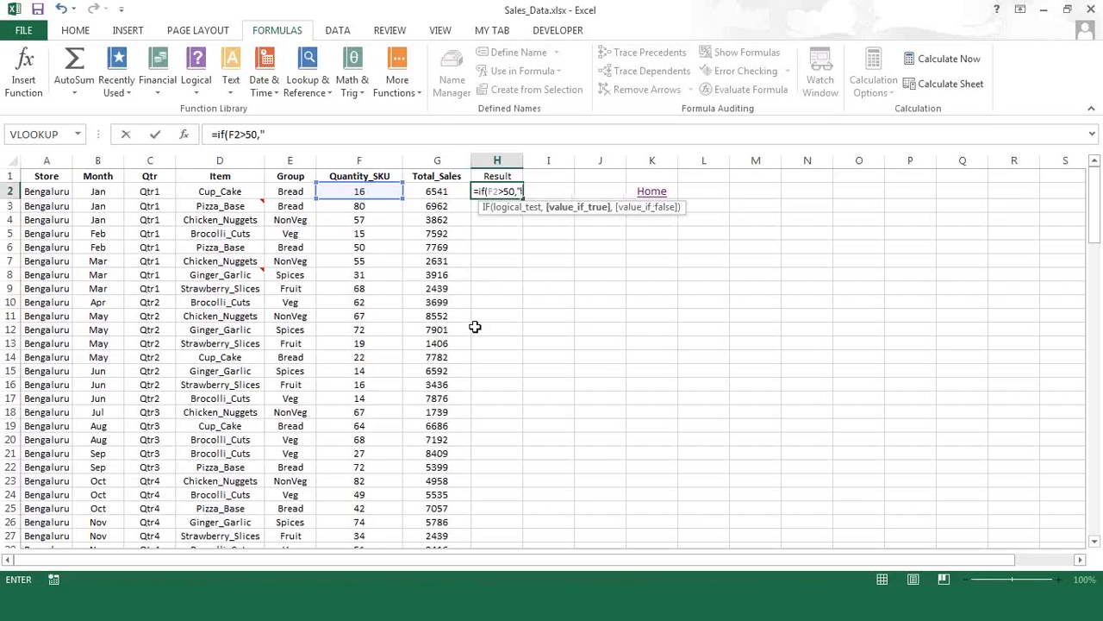
{"action": "type", "text": "Good"}
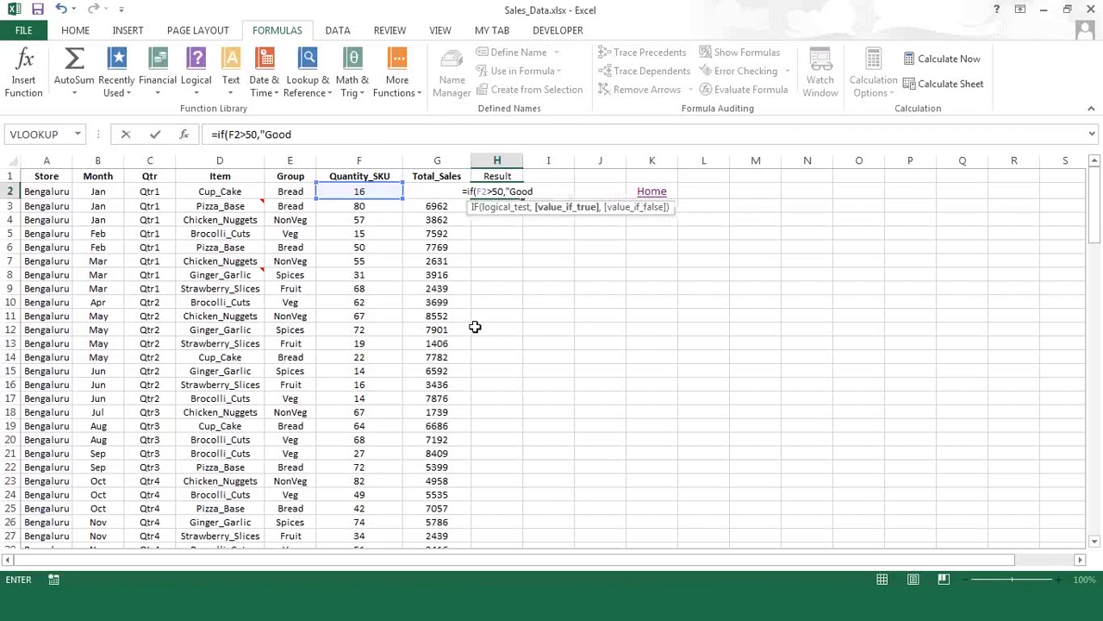
{"action": "type", "text": "\",\"Bad\""}
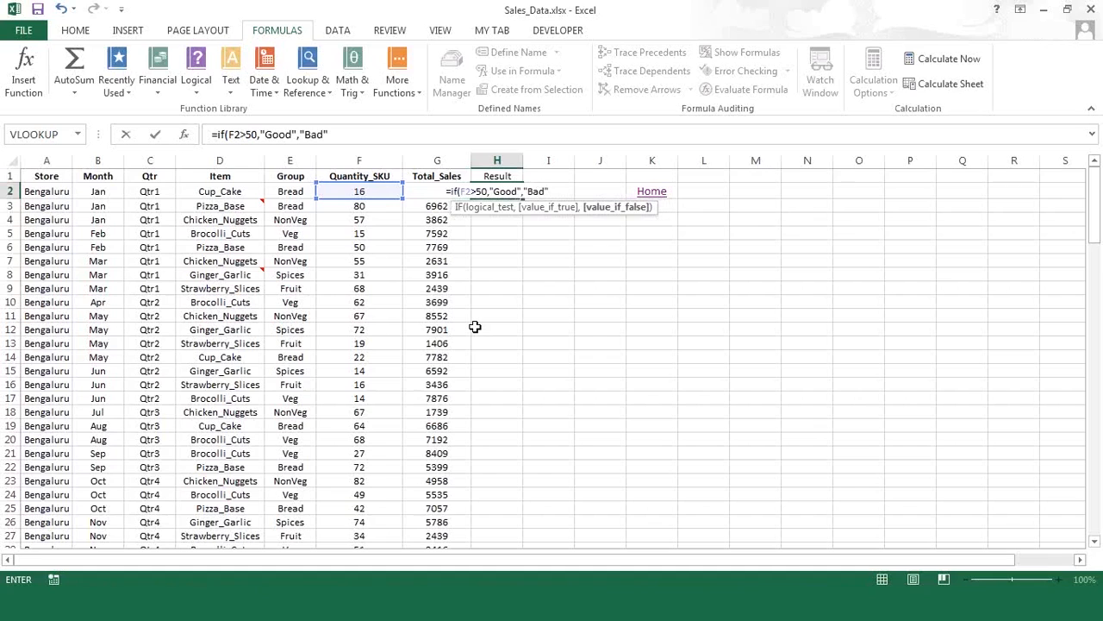
{"action": "type", "text": ")"}
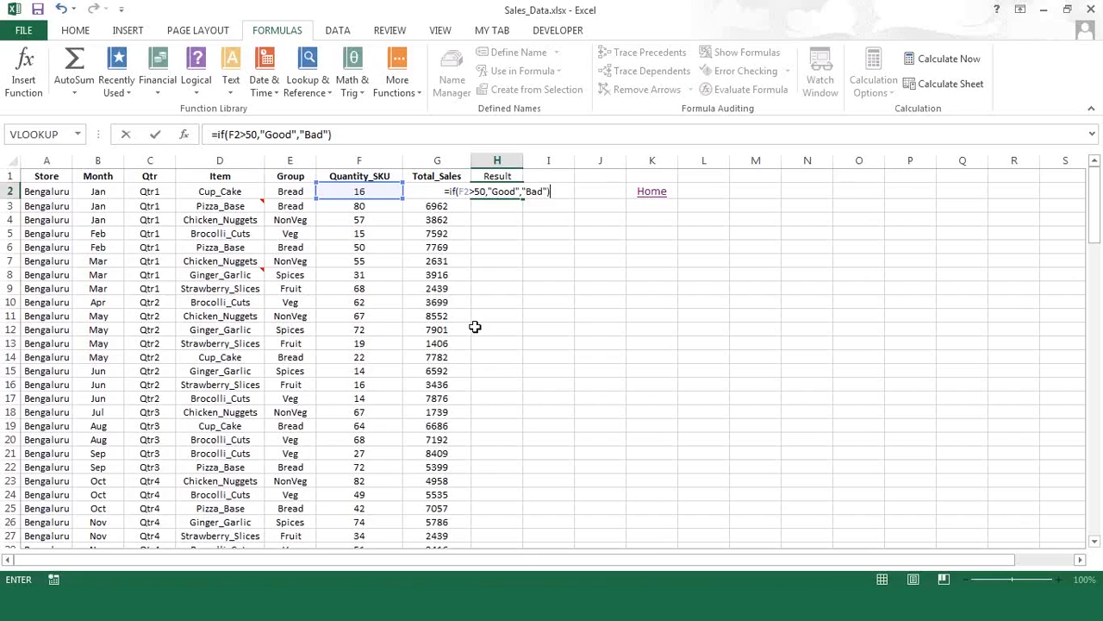
{"action": "key", "text": "Return"}
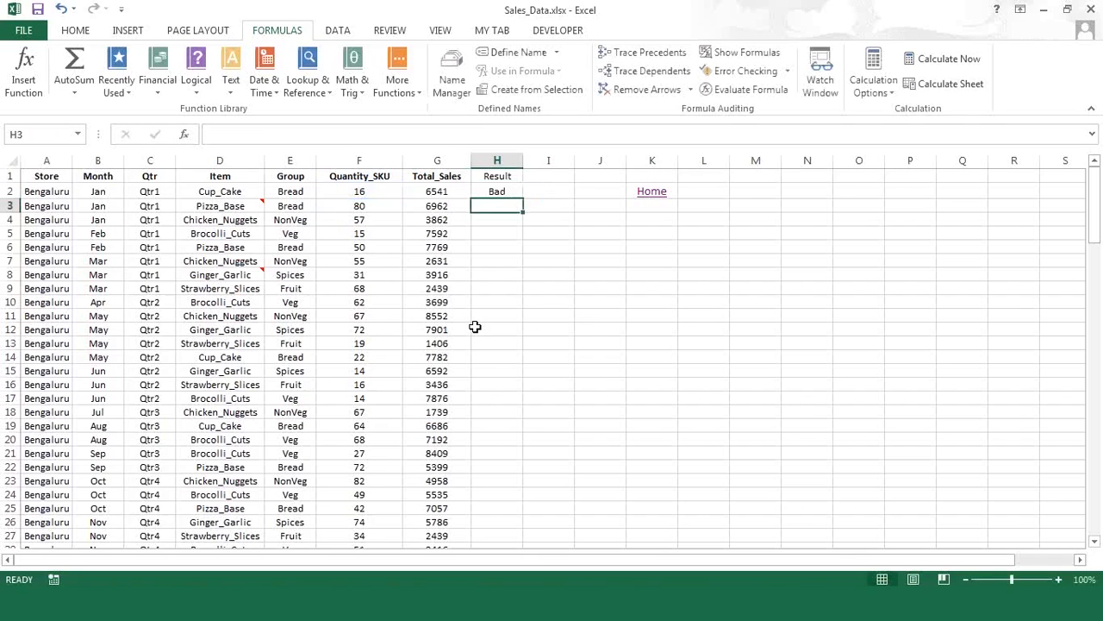
- Make the F2 reference in the IF formula of H2 absolute, so it reads =IF($F$2>50,"Good","Bad")
{"action": "left_click", "coordinate": [361, 190]}
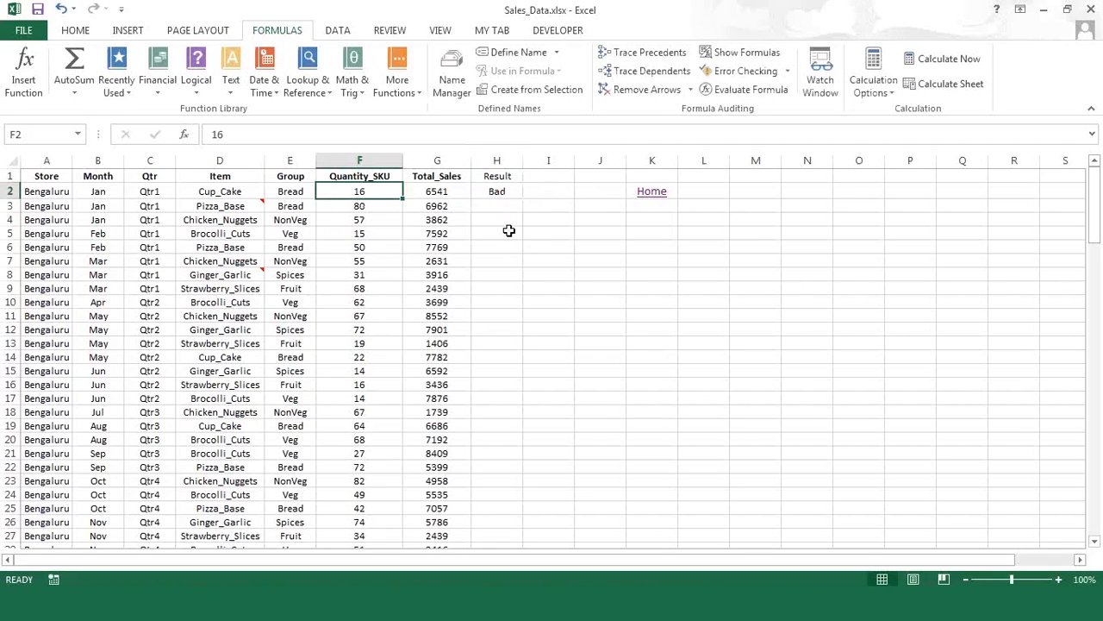
{"action": "left_click", "coordinate": [501, 192]}
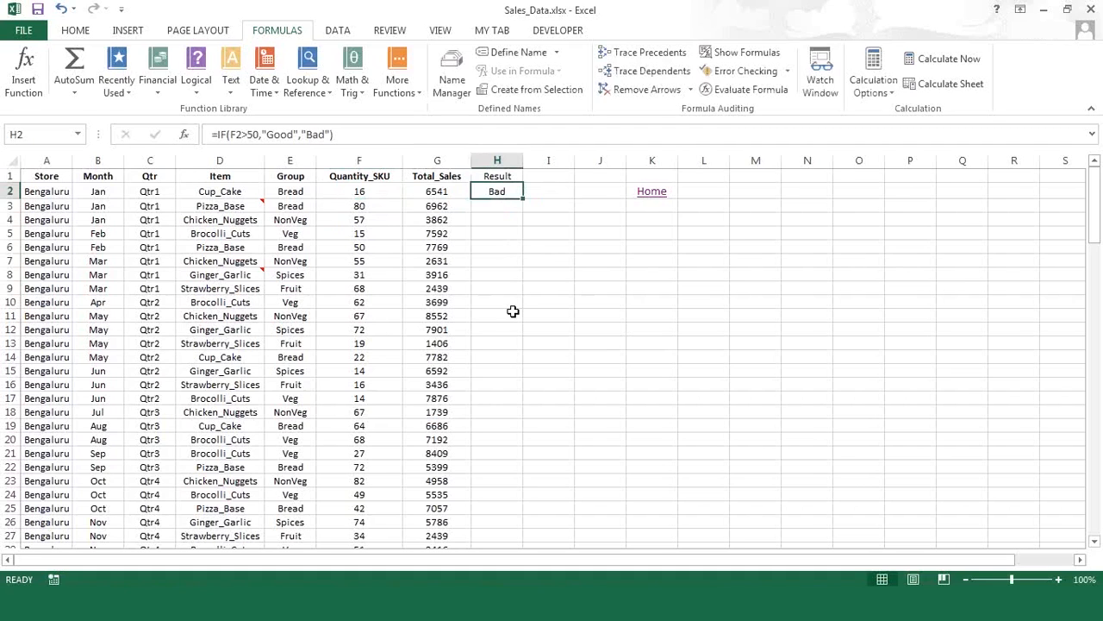
{"action": "left_click", "coordinate": [231, 135]}
{"action": "type", "text": "$"}
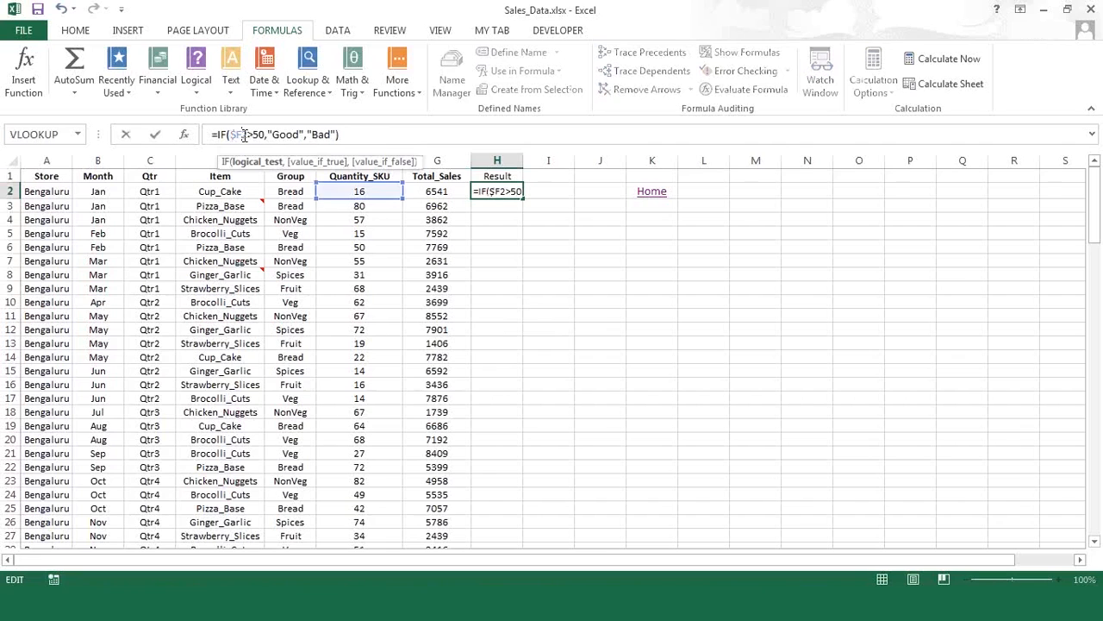
{"action": "left_click", "coordinate": [243, 135]}
{"action": "type", "text": "$"}
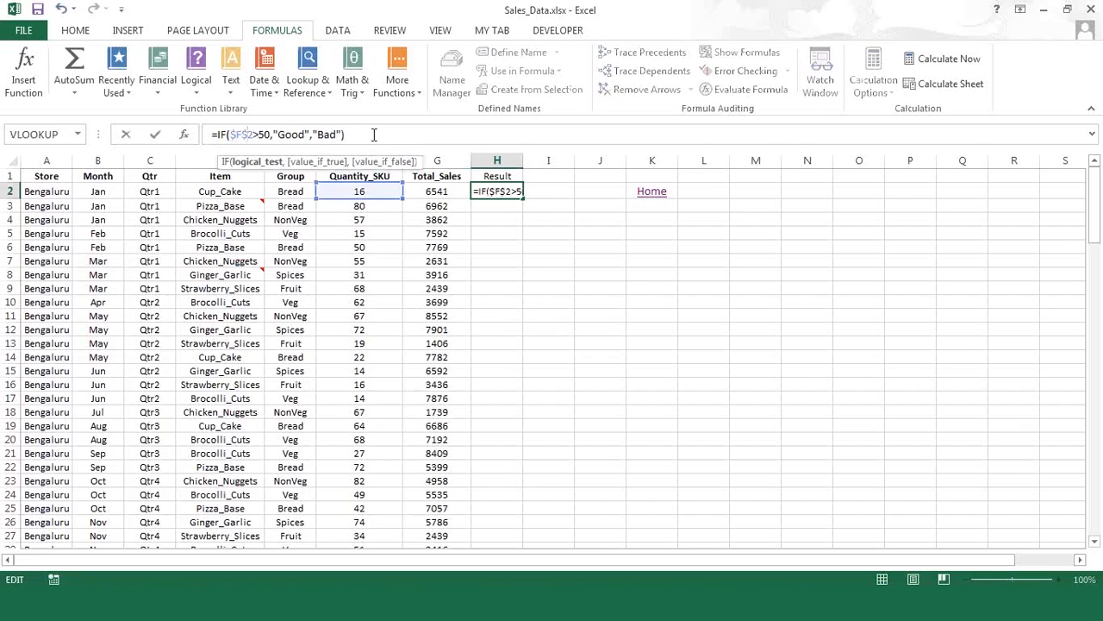
{"action": "left_click", "coordinate": [374, 135]}
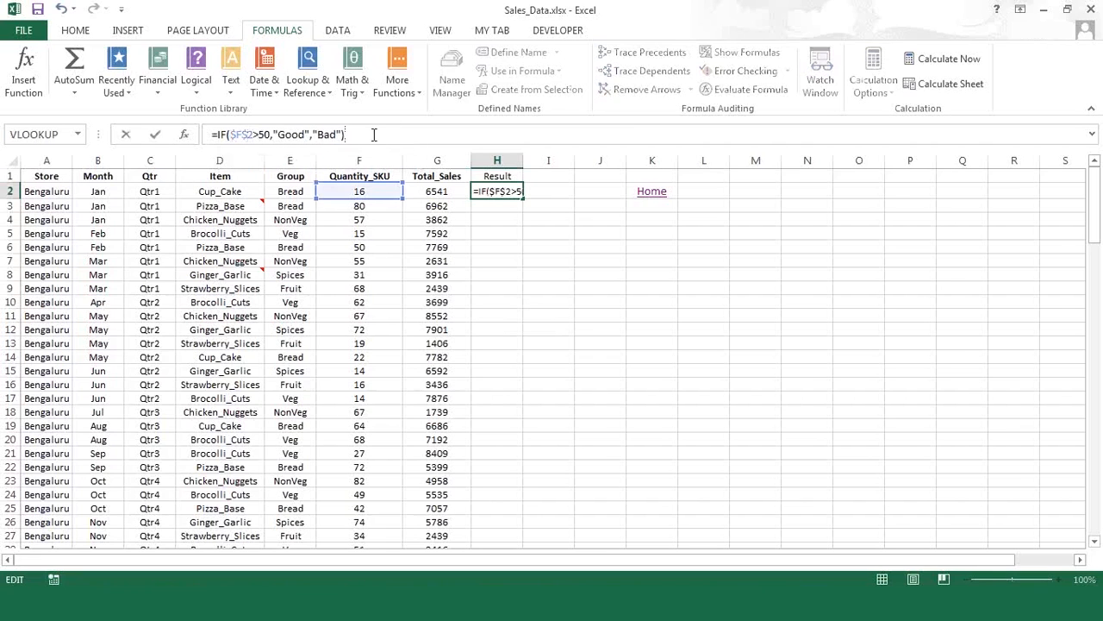
{"action": "key", "text": "Return"}
{"action": "key", "text": "Up"}
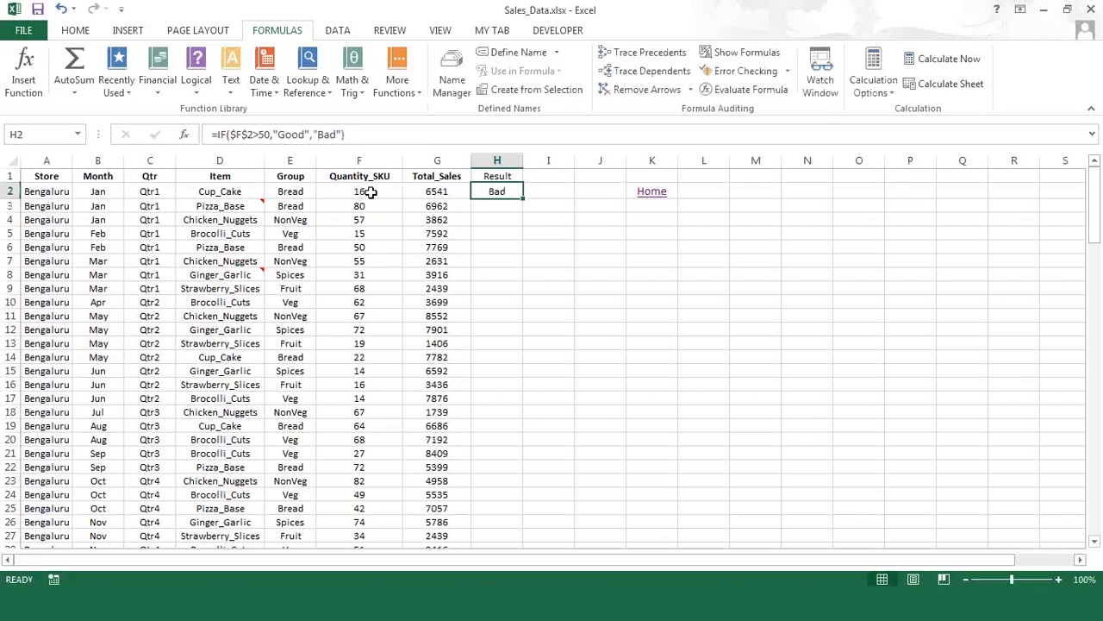
- Copy the IF formula from H2 into L17 and compare the cell reference in both formulas
{"action": "key", "text": "ctrl+c"}
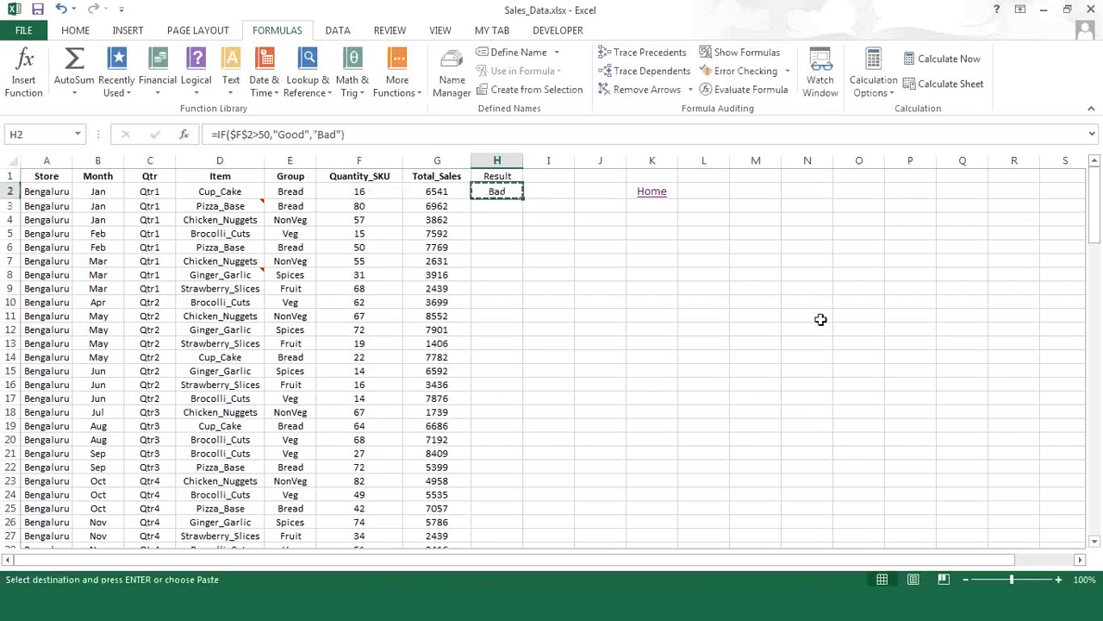
{"action": "left_click", "coordinate": [696, 403]}
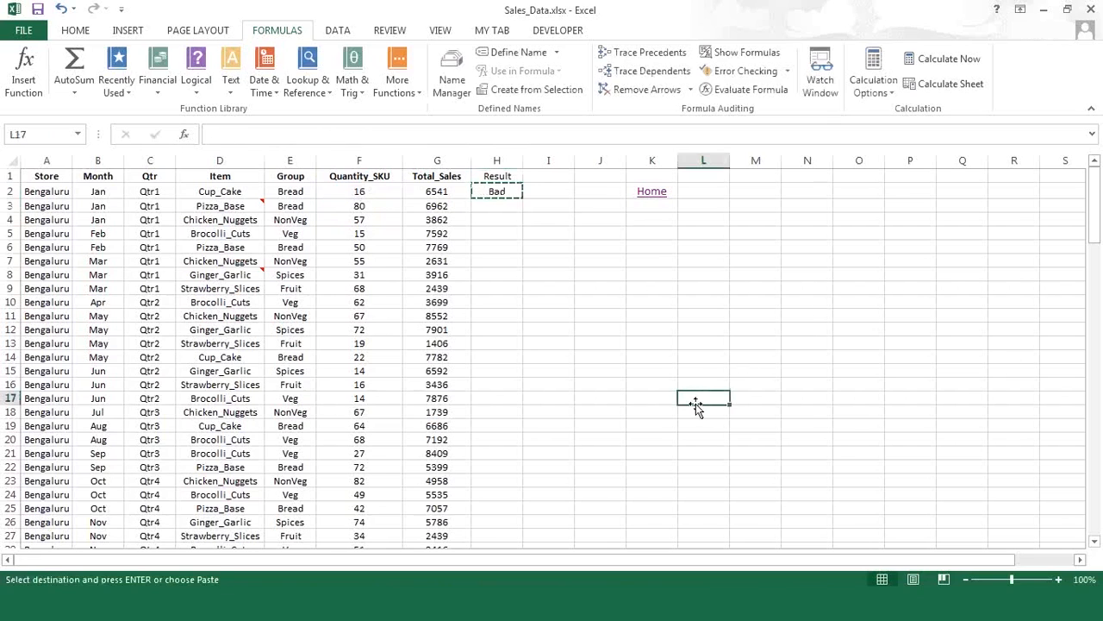
{"action": "key", "text": "ctrl+v"}
{"action": "key", "text": "Escape"}
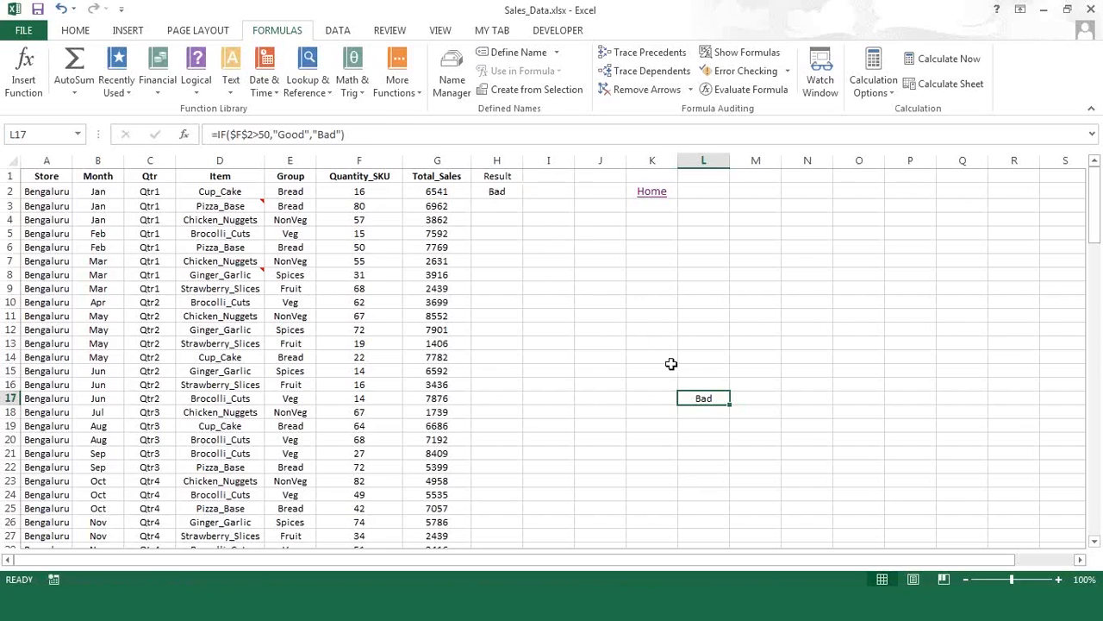
{"action": "left_click", "coordinate": [504, 190]}
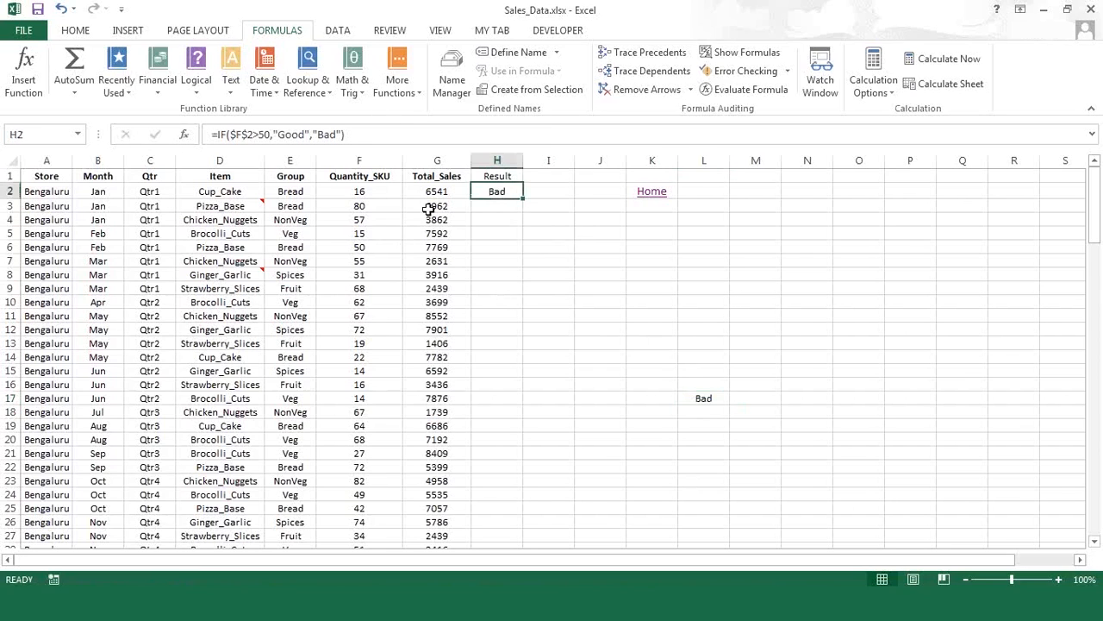
{"action": "left_click", "coordinate": [703, 402]}
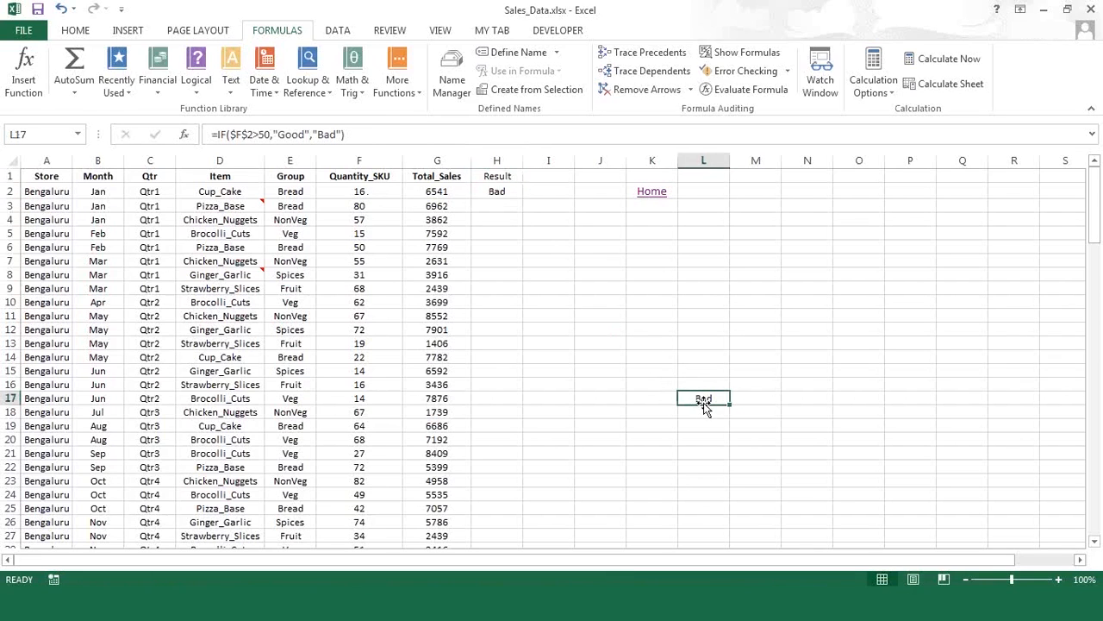
{"action": "double_click", "coordinate": [707, 398]}
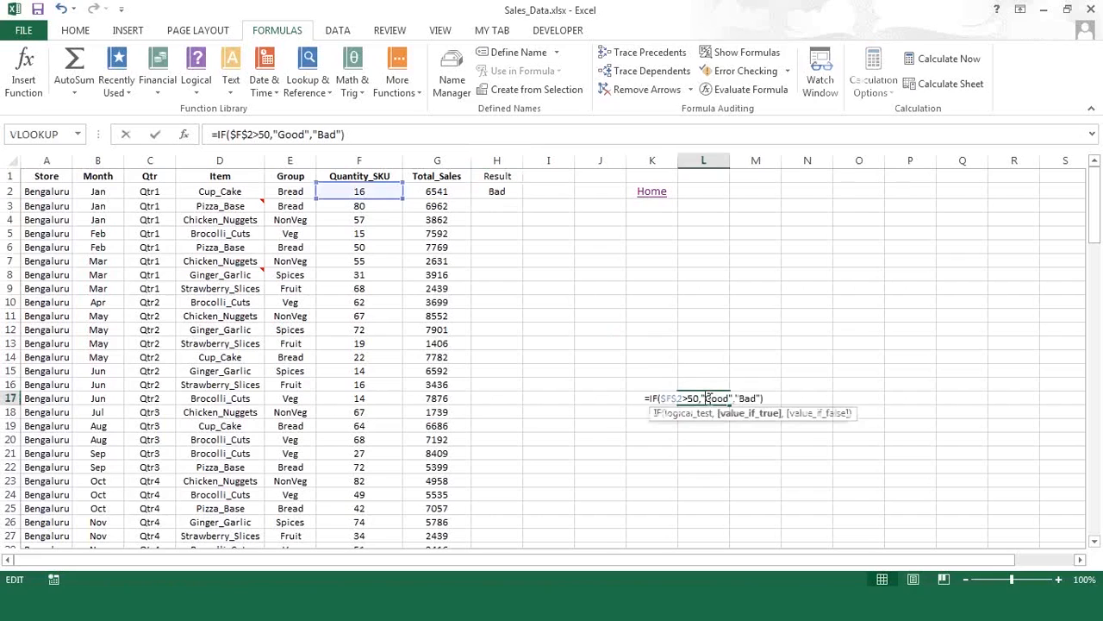
{"action": "key", "text": "ctrl+Return"}
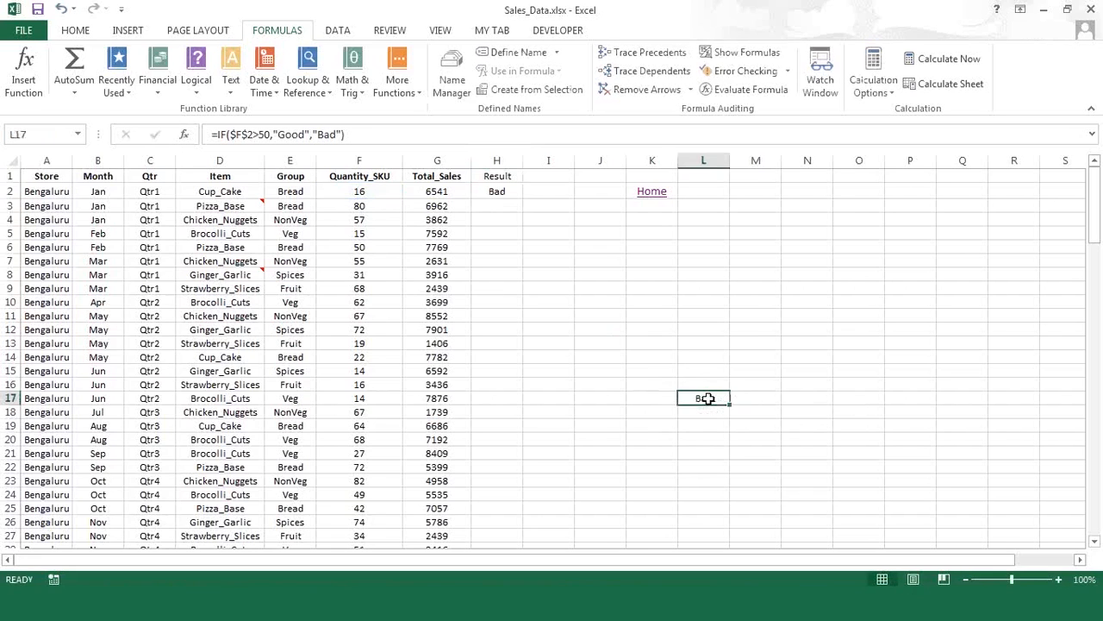
- Fill the IF formula from H2 down through H21 and inspect the reference in the H16 formula
{"action": "left_click", "coordinate": [502, 192]}
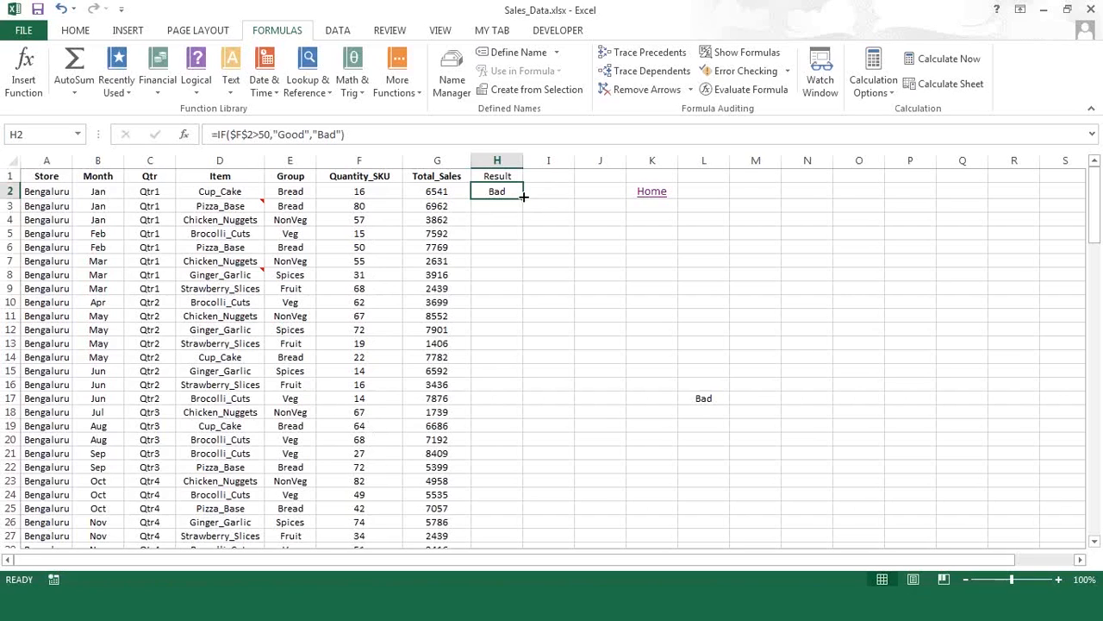
{"action": "left_click_drag", "start_coordinate": [523, 196], "coordinate": [516, 467]}
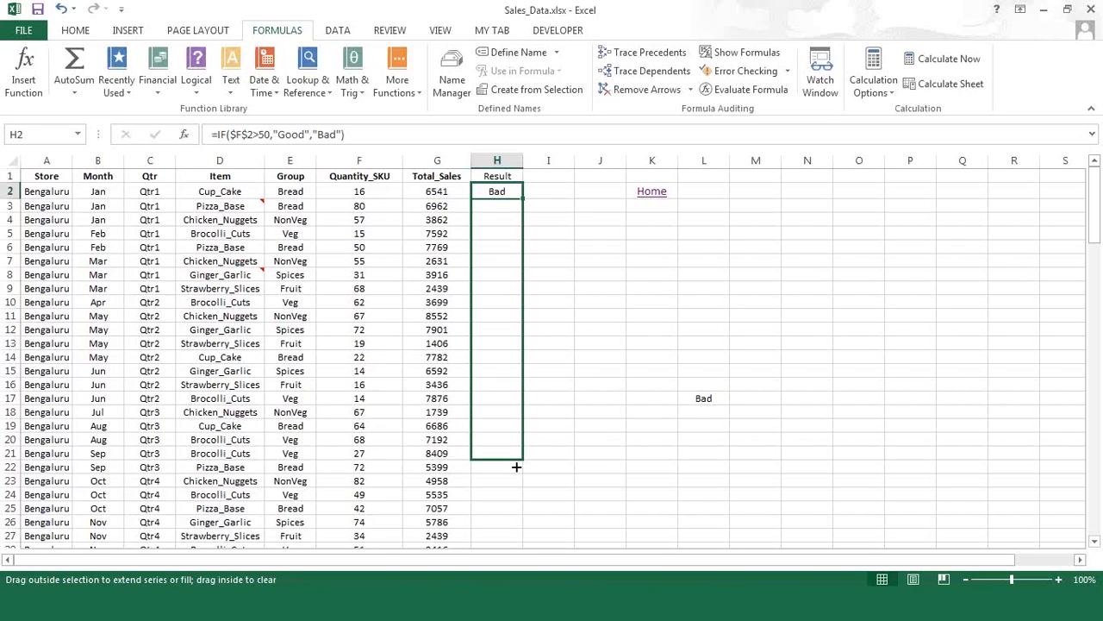
{"action": "left_click_drag", "start_coordinate": [516, 466], "coordinate": [515, 467]}
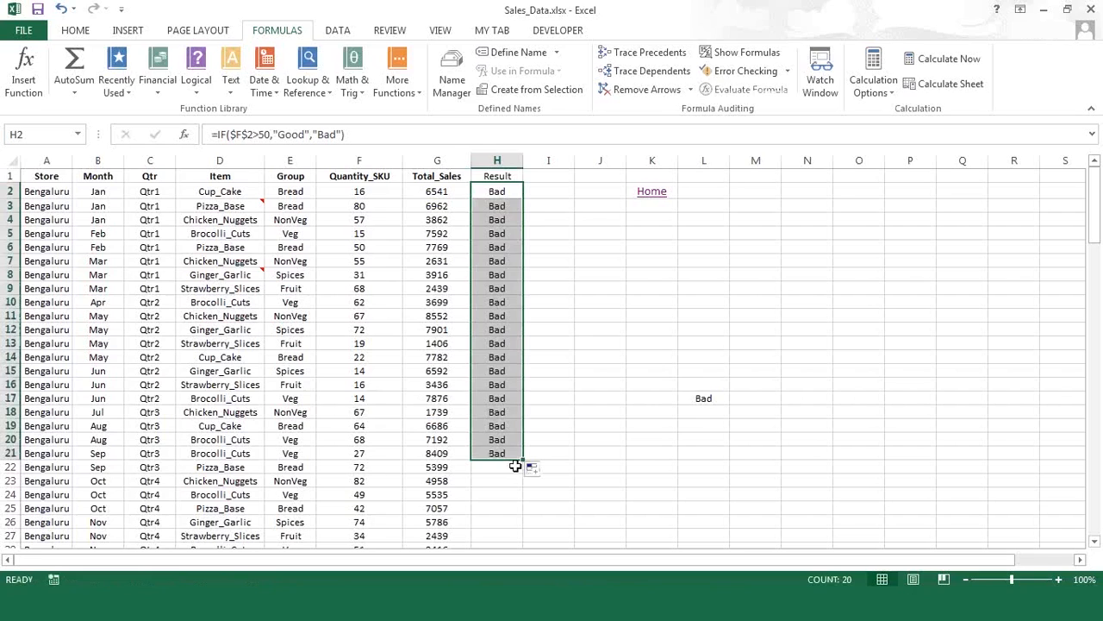
{"action": "double_click", "coordinate": [503, 384]}
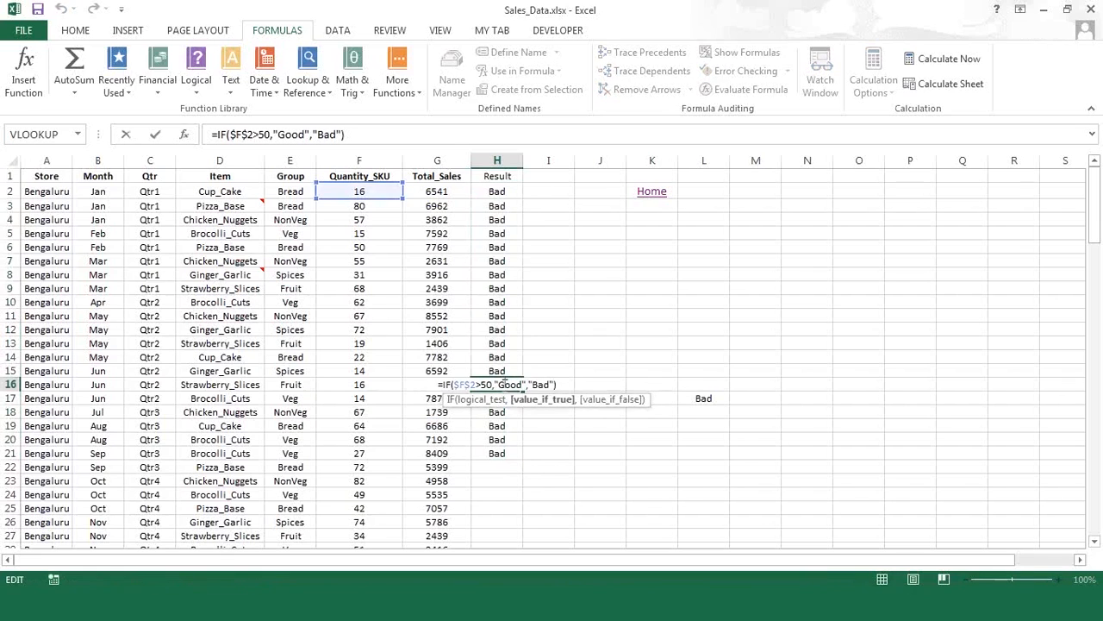
{"action": "key", "text": "Escape"}
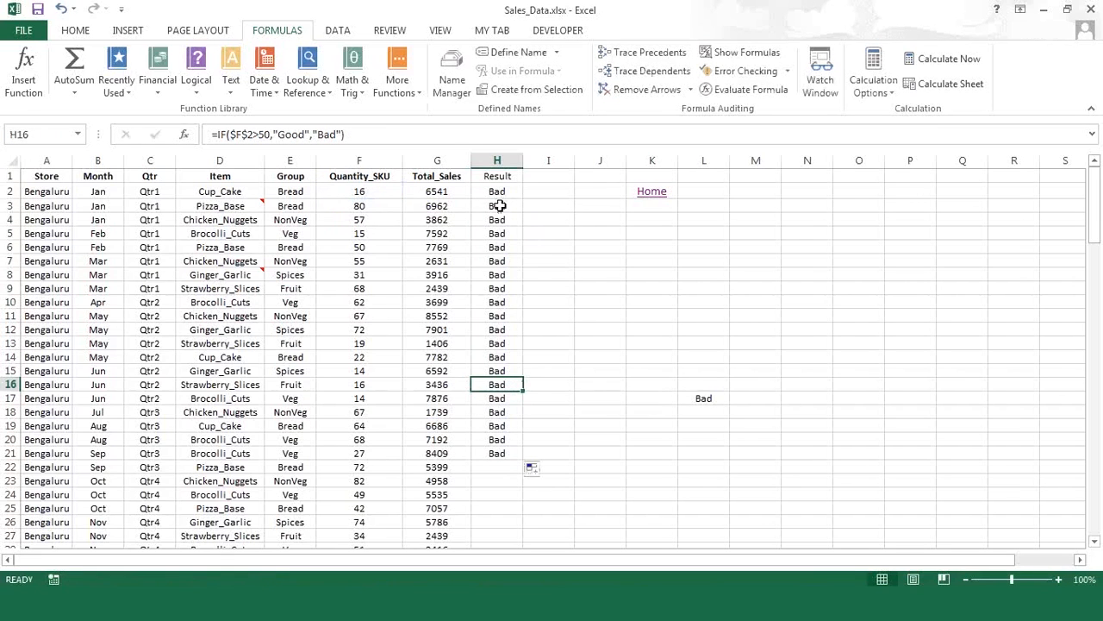
- Clear the filled Result formulas in H3:H22, keeping the one in H2
{"action": "left_click_drag", "start_coordinate": [500, 207], "coordinate": [488, 461]}
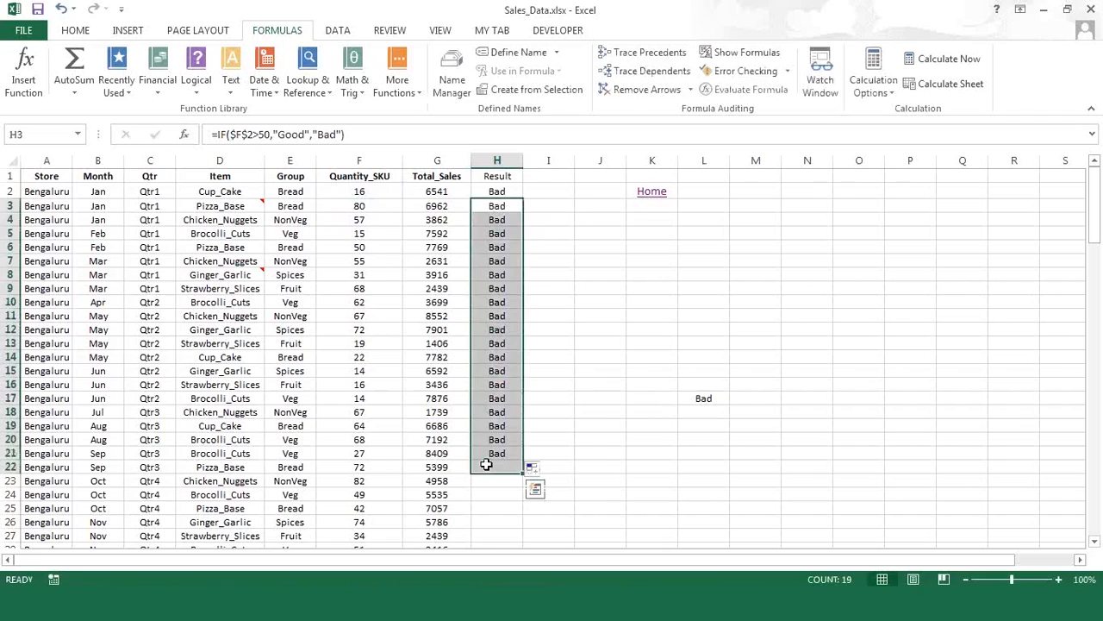
{"action": "key", "text": "Delete"}
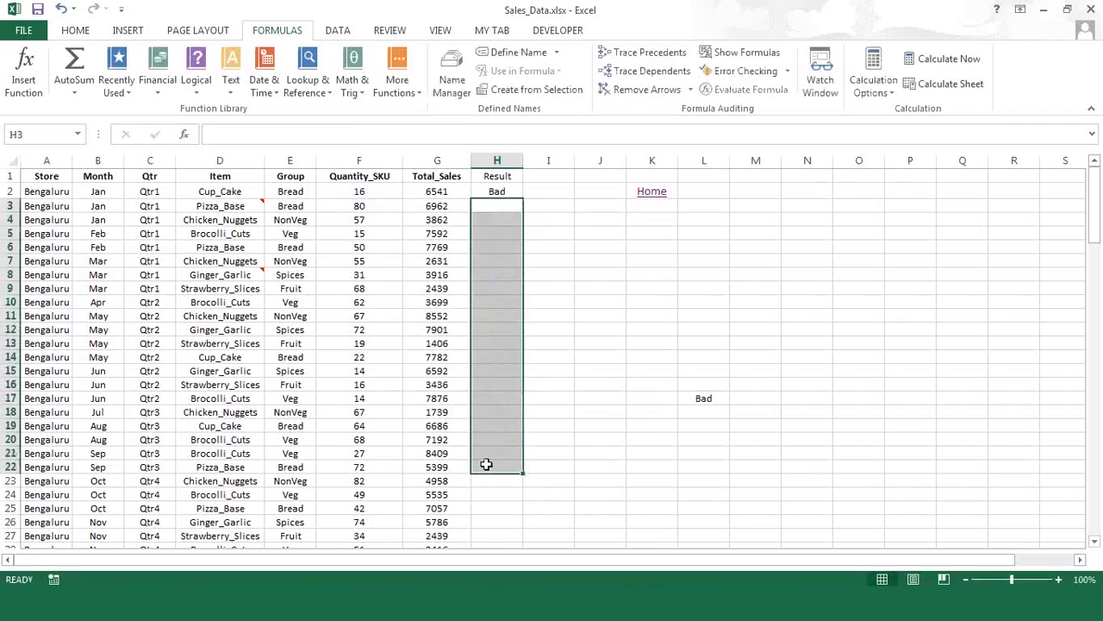
- Open the IF formula in H2 for editing at its $F$2 reference
{"action": "left_click", "coordinate": [493, 190]}
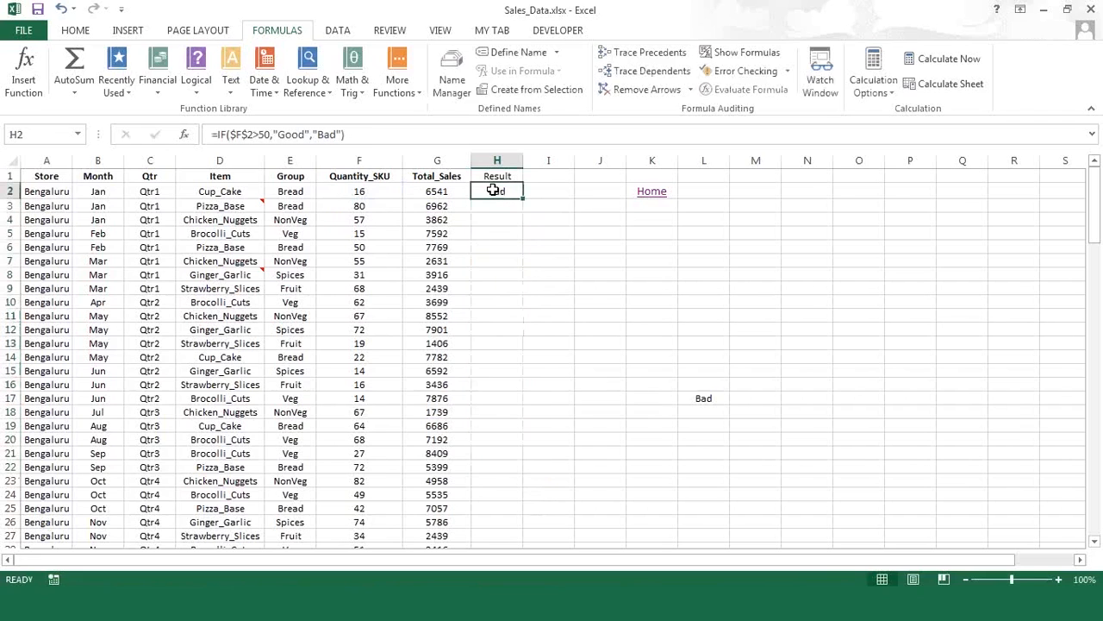
{"action": "left_click", "coordinate": [248, 135]}
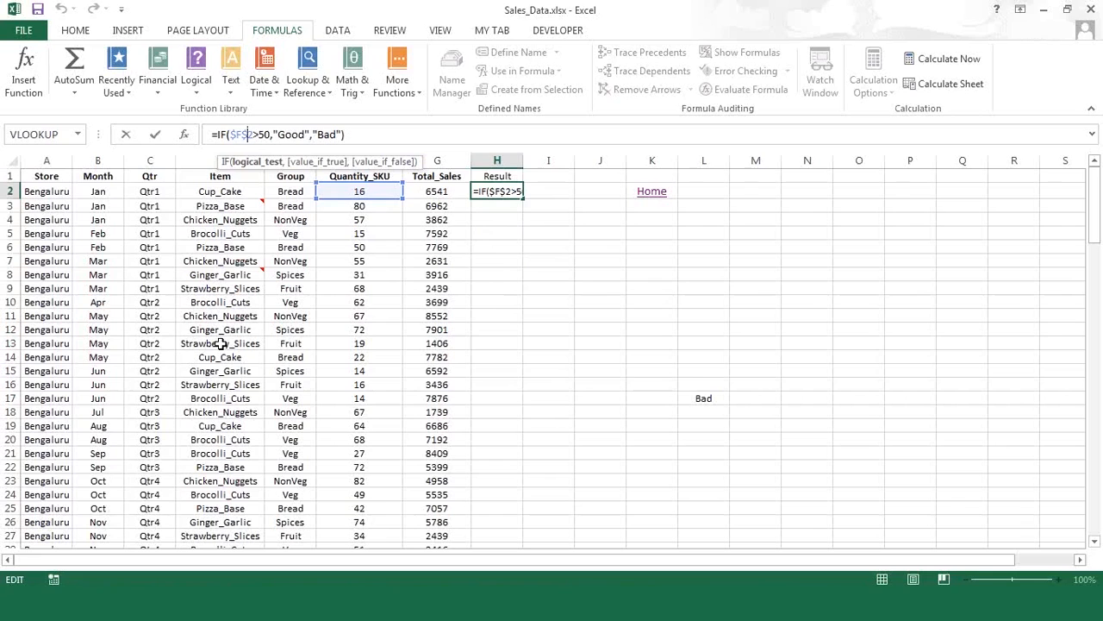
- Make the row reference relative in H2's formula, =IF($F2>50,"Good","Bad"), and fill it down to H24
{"action": "key", "text": "BackSpace"}
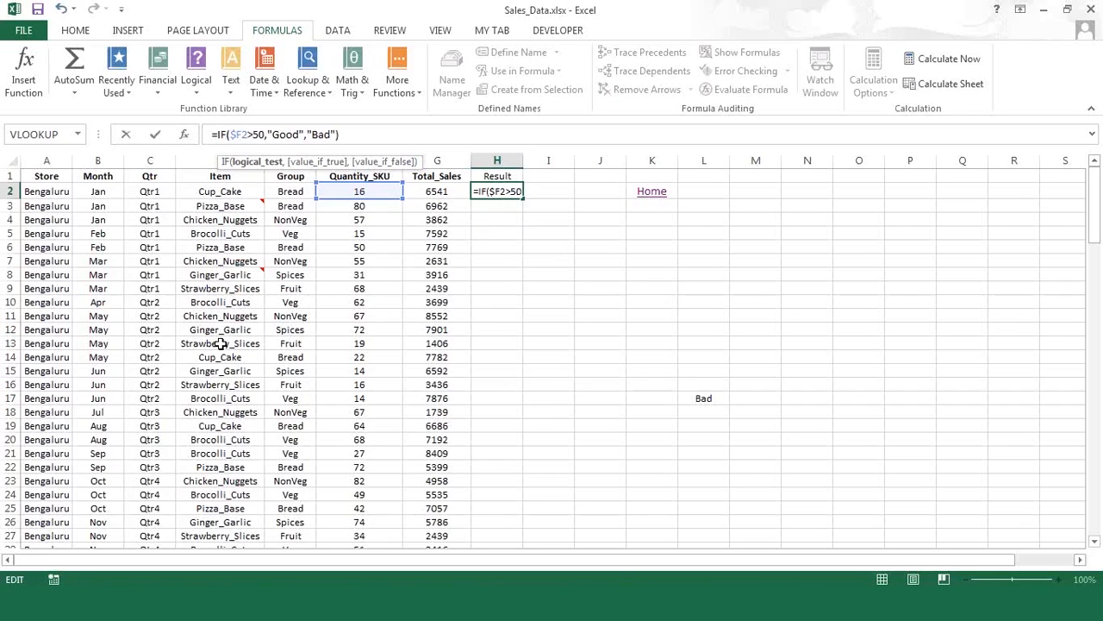
{"action": "key", "text": "Return"}
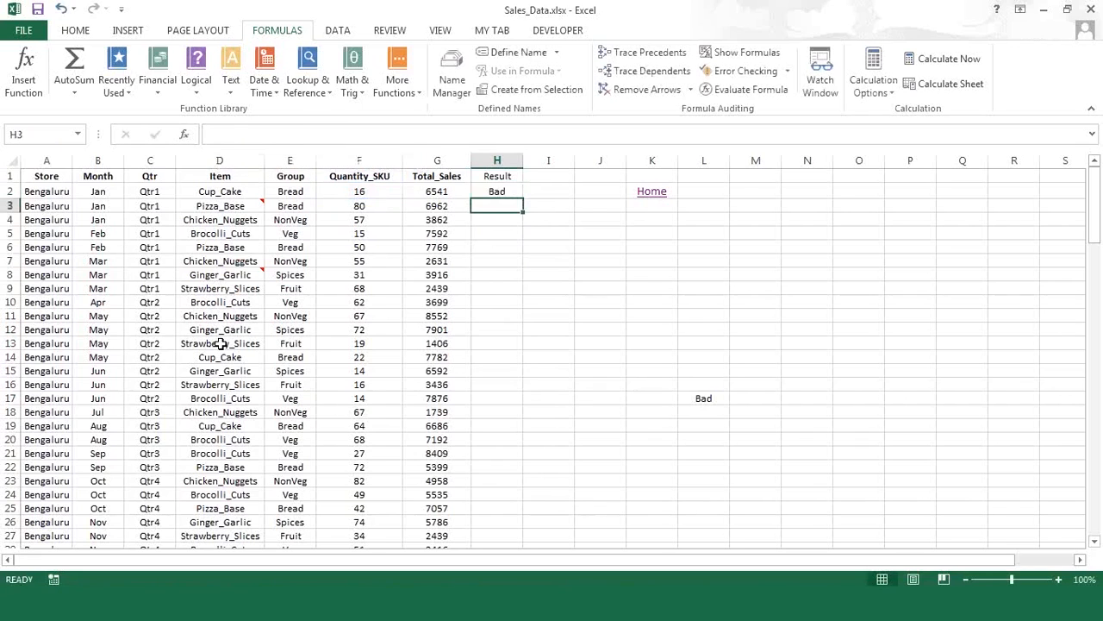
{"action": "key", "text": "Up"}
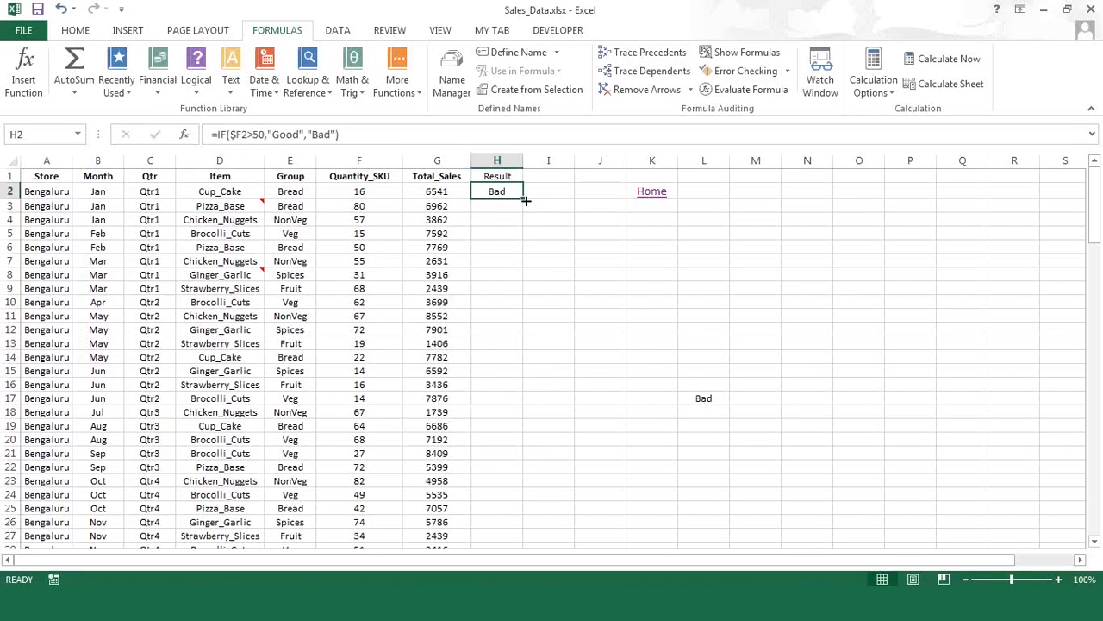
{"action": "left_click_drag", "start_coordinate": [525, 199], "coordinate": [515, 503]}
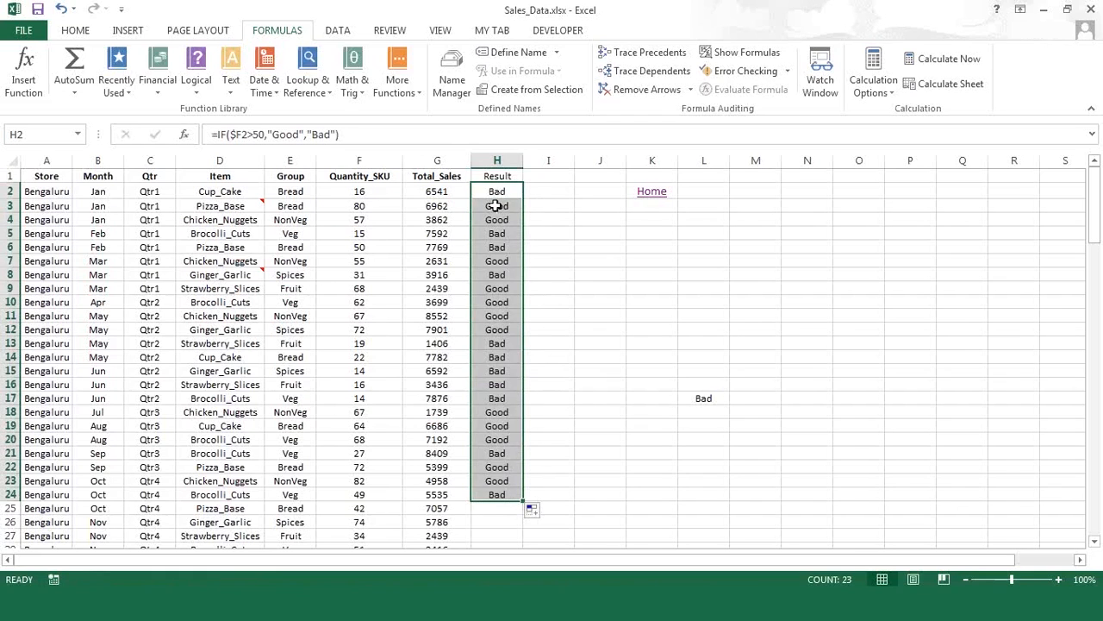
- Inspect the filled formulas in H3, H7 and H6, comparing row 6's result with its quantity in F6
{"action": "left_click", "coordinate": [496, 206]}
{"action": "double_click", "coordinate": [497, 206]}
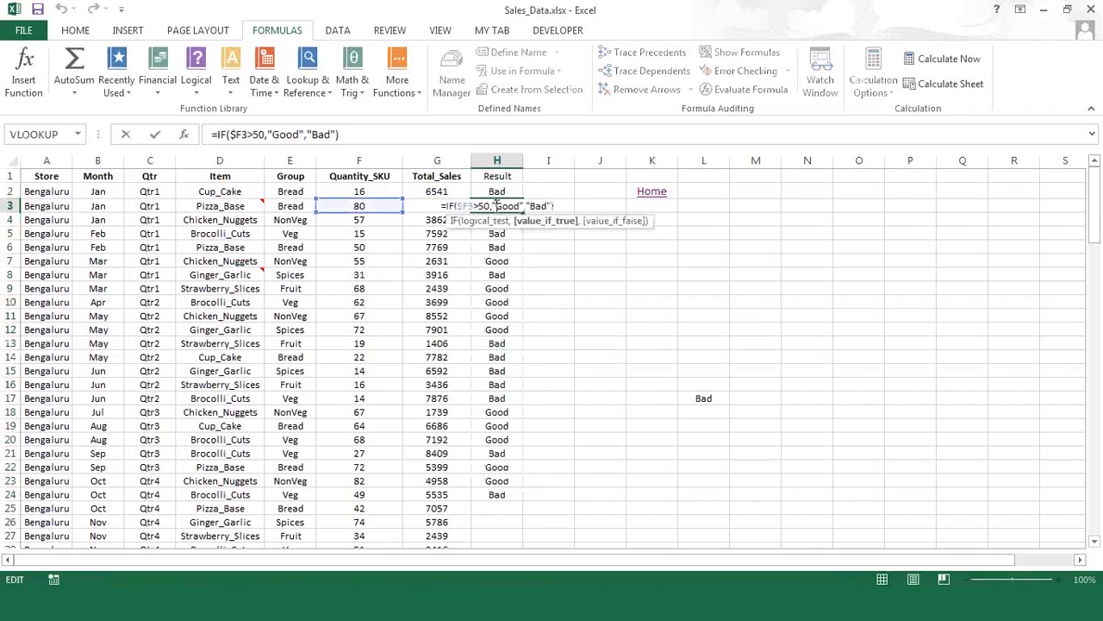
{"action": "left_click", "coordinate": [501, 260]}
{"action": "double_click", "coordinate": [501, 260]}
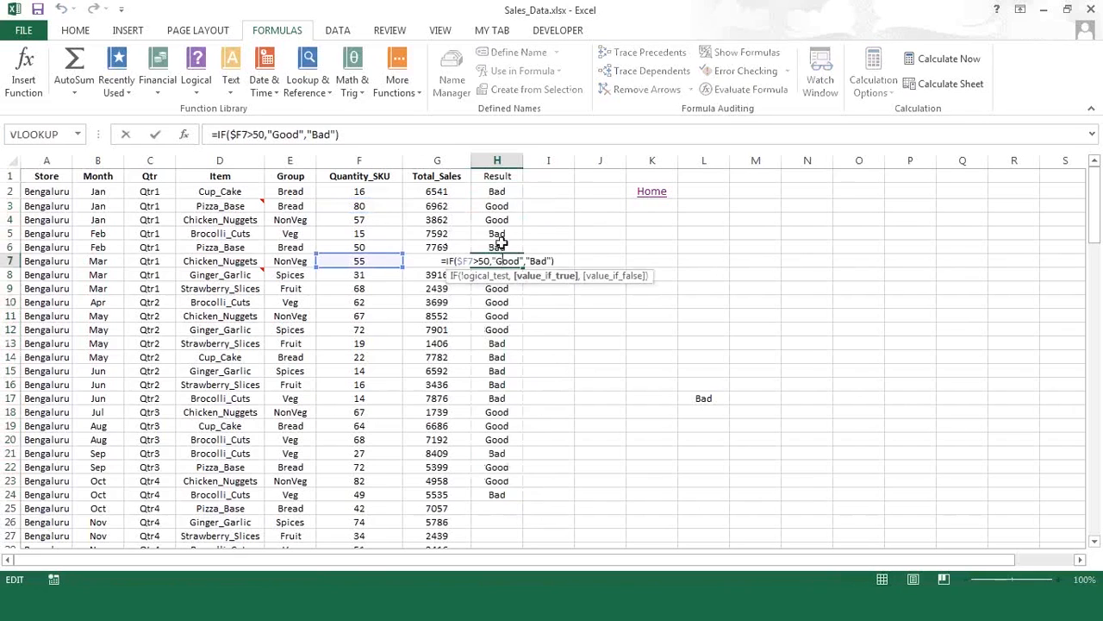
{"action": "left_click", "coordinate": [501, 247]}
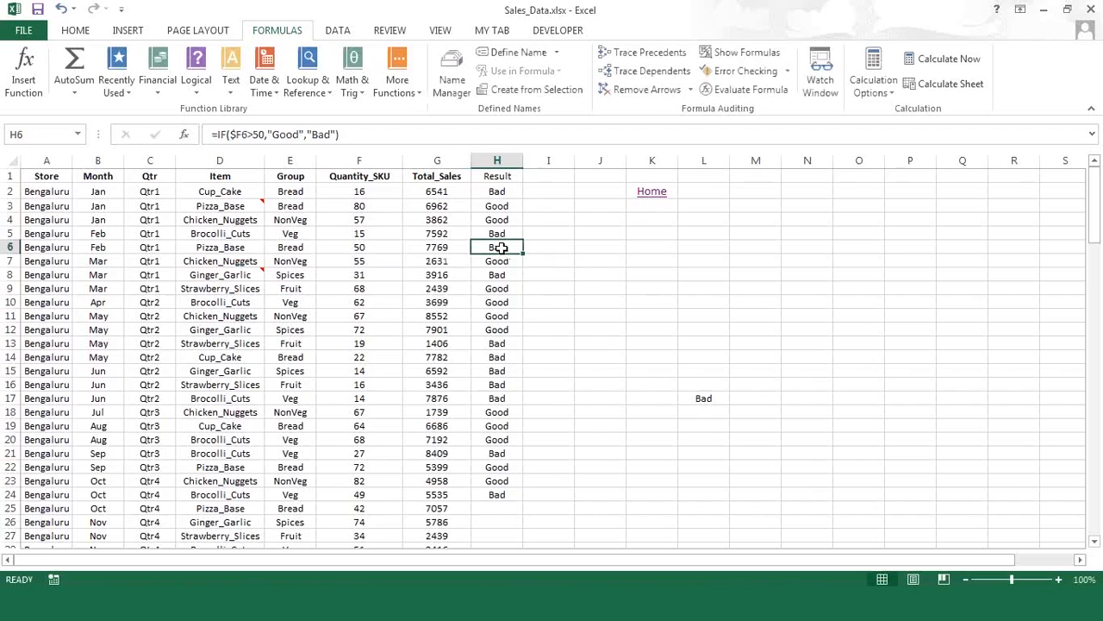
{"action": "double_click", "coordinate": [501, 247]}
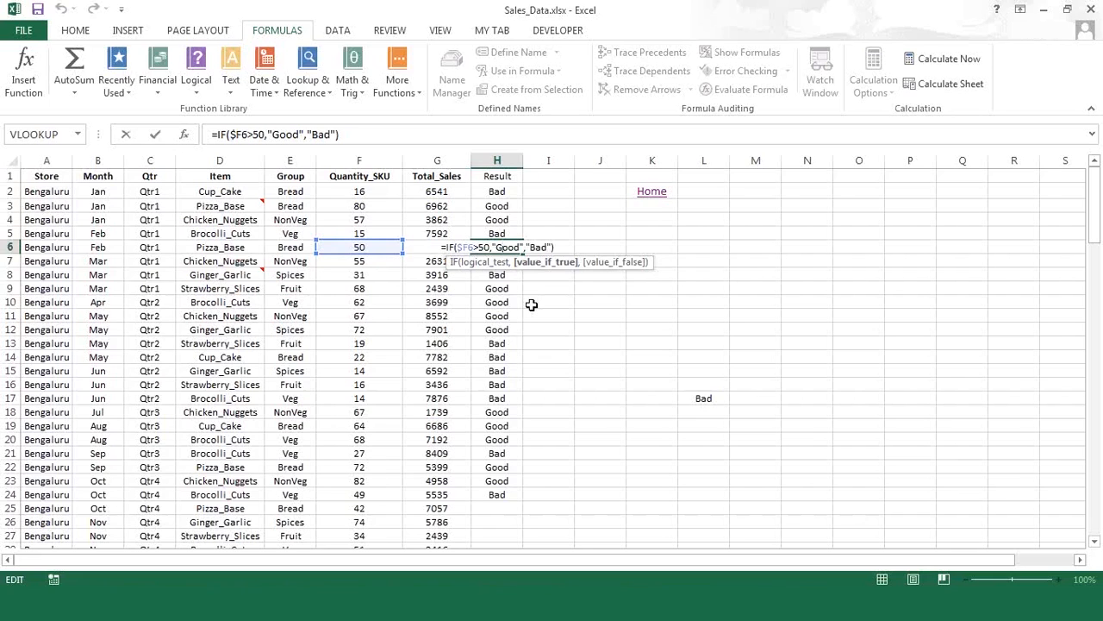
{"action": "key", "text": "ctrl+Return"}
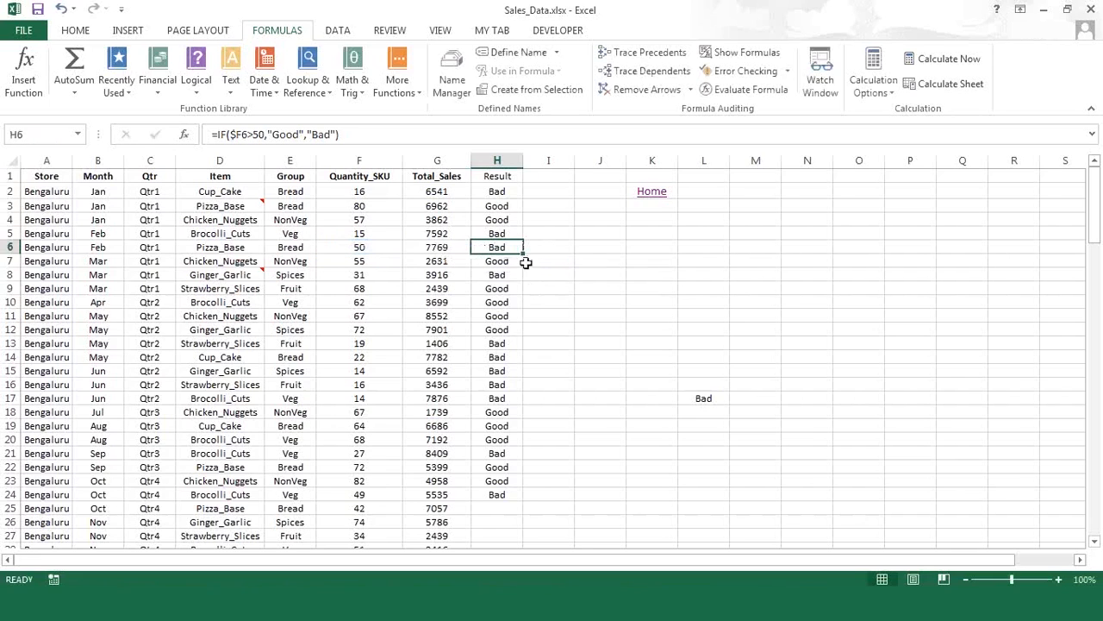
{"action": "left_click", "coordinate": [486, 188]}
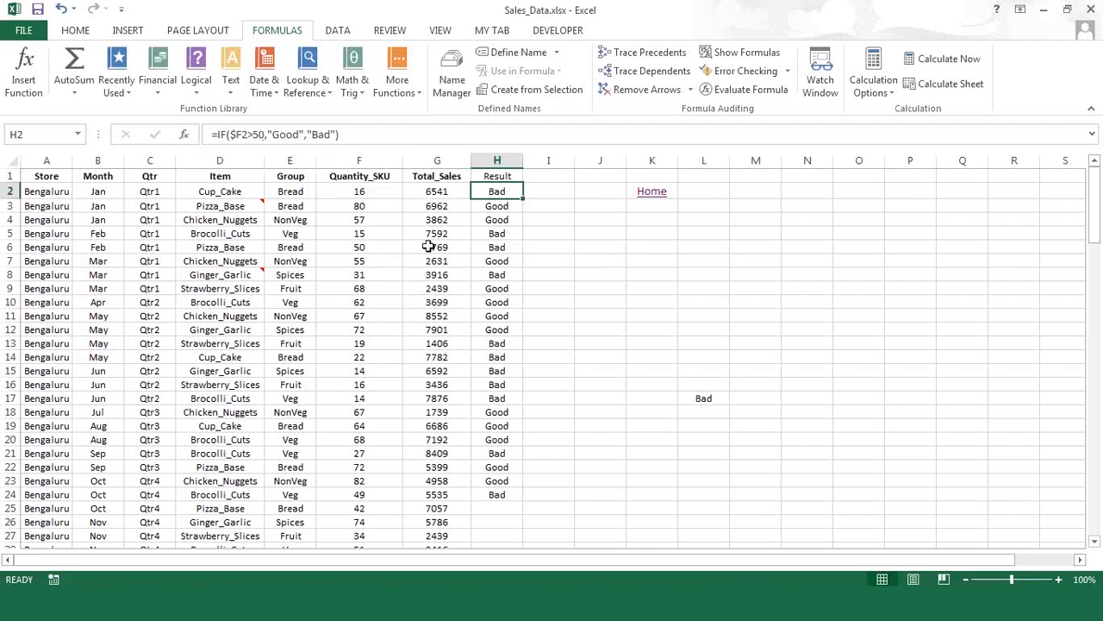
{"action": "left_click", "coordinate": [362, 248]}
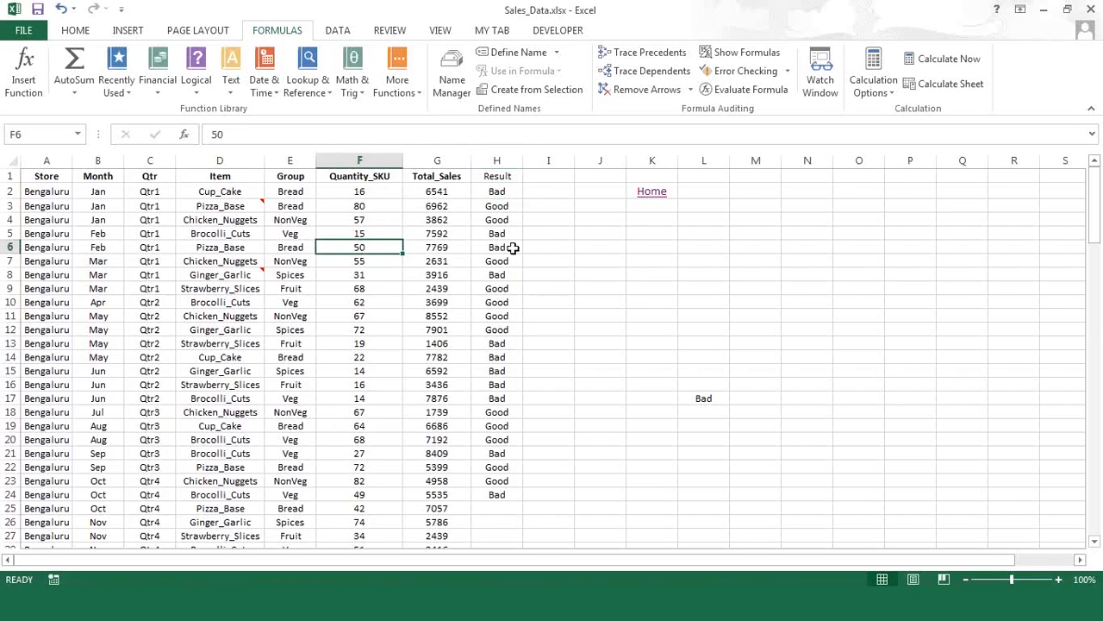
- Change the logical test in H2's IF formula to $F2>=50
{"action": "left_click", "coordinate": [505, 191]}
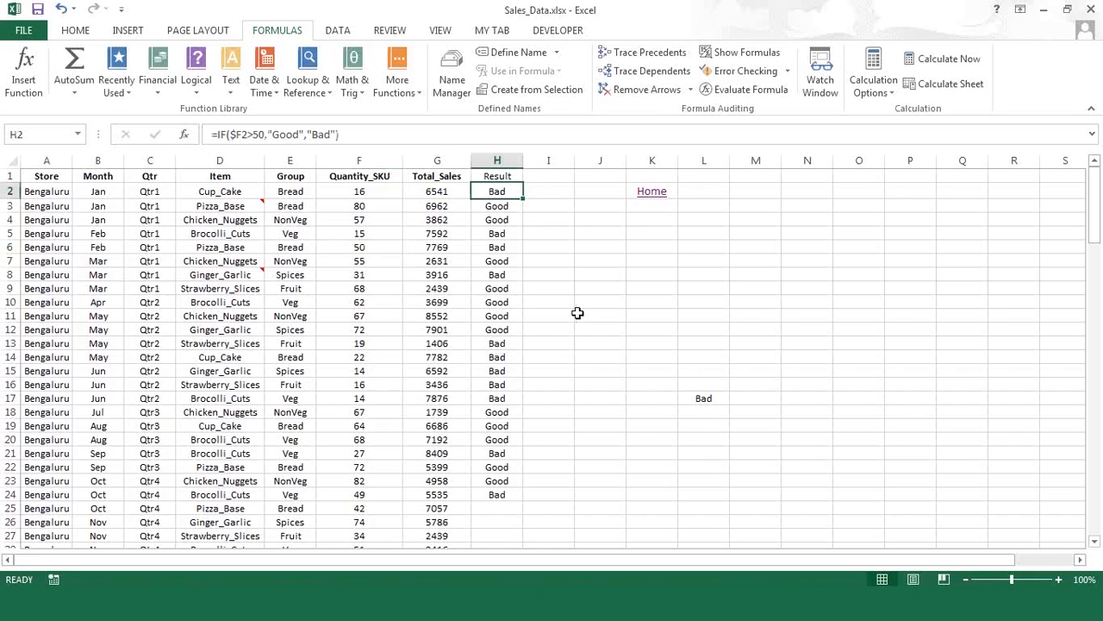
{"action": "left_click_drag", "start_coordinate": [266, 137], "coordinate": [230, 140]}
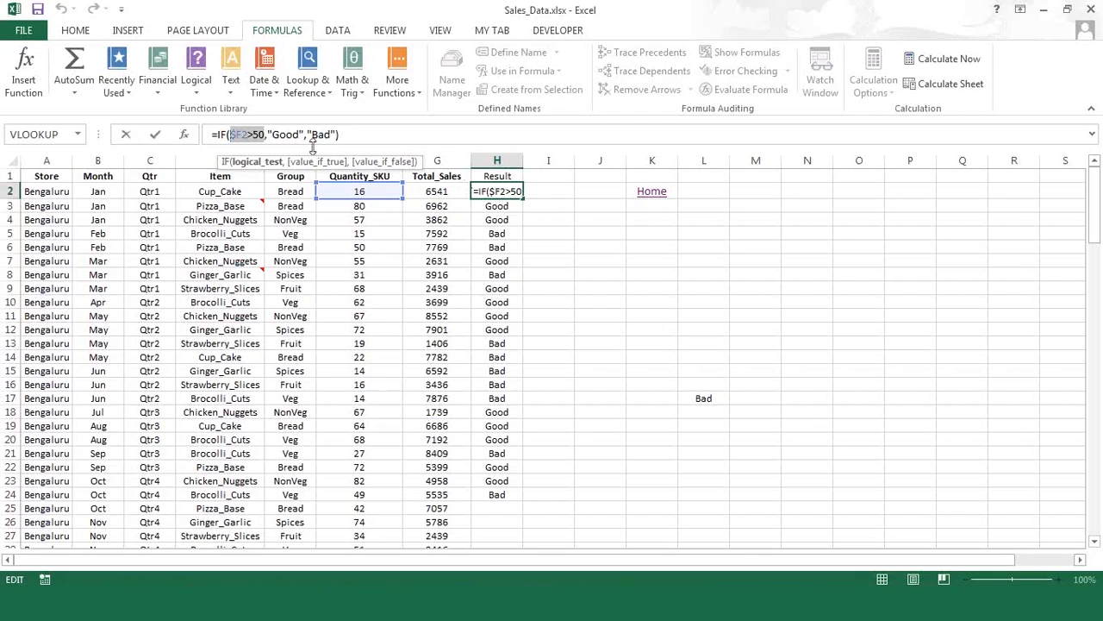
{"action": "left_click", "coordinate": [254, 136]}
{"action": "type", "text": "="}
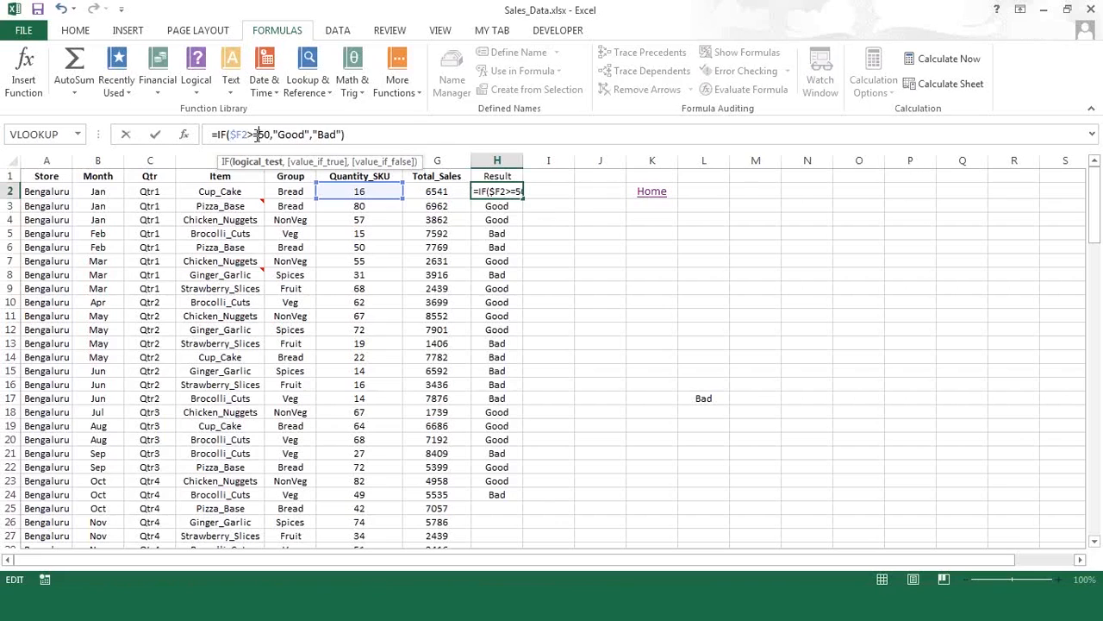
{"action": "key", "text": "Return"}
{"action": "key", "text": "Up"}
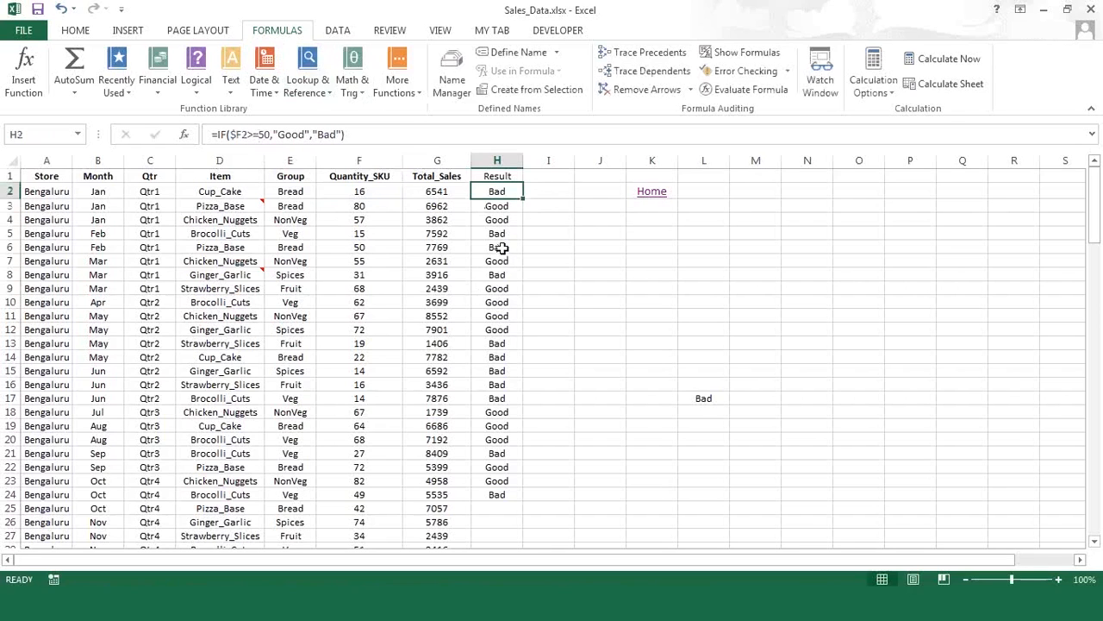
- Fill the revised formula from H2 down to H26 and check row 6's result against its quantity
{"action": "left_click", "coordinate": [502, 248]}
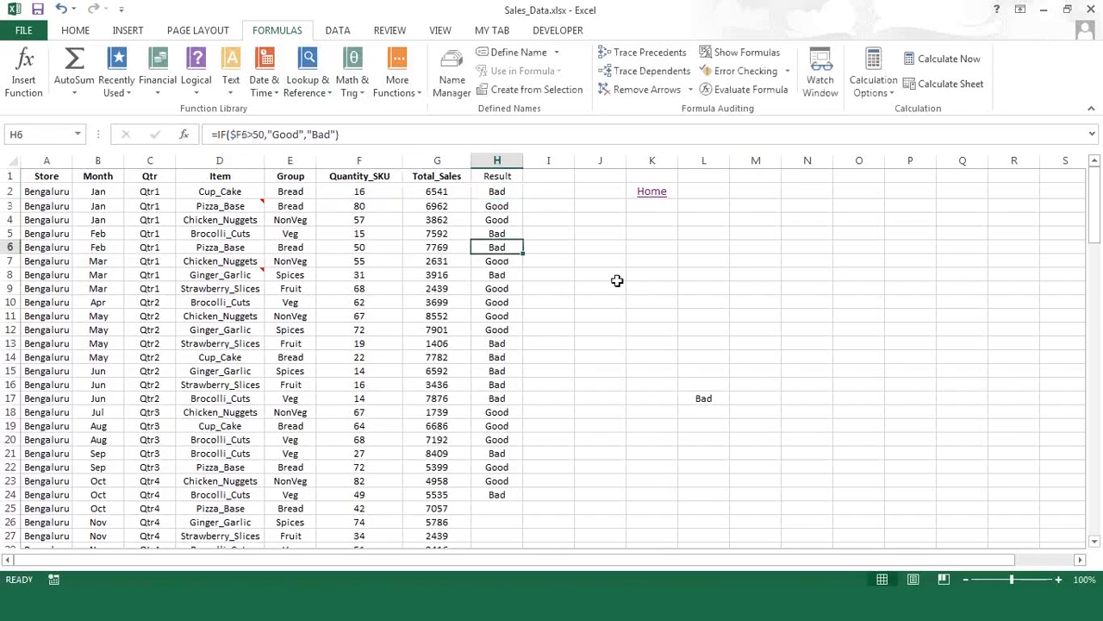
{"action": "left_click", "coordinate": [520, 193]}
{"action": "left_click_drag", "start_coordinate": [523, 197], "coordinate": [499, 522]}
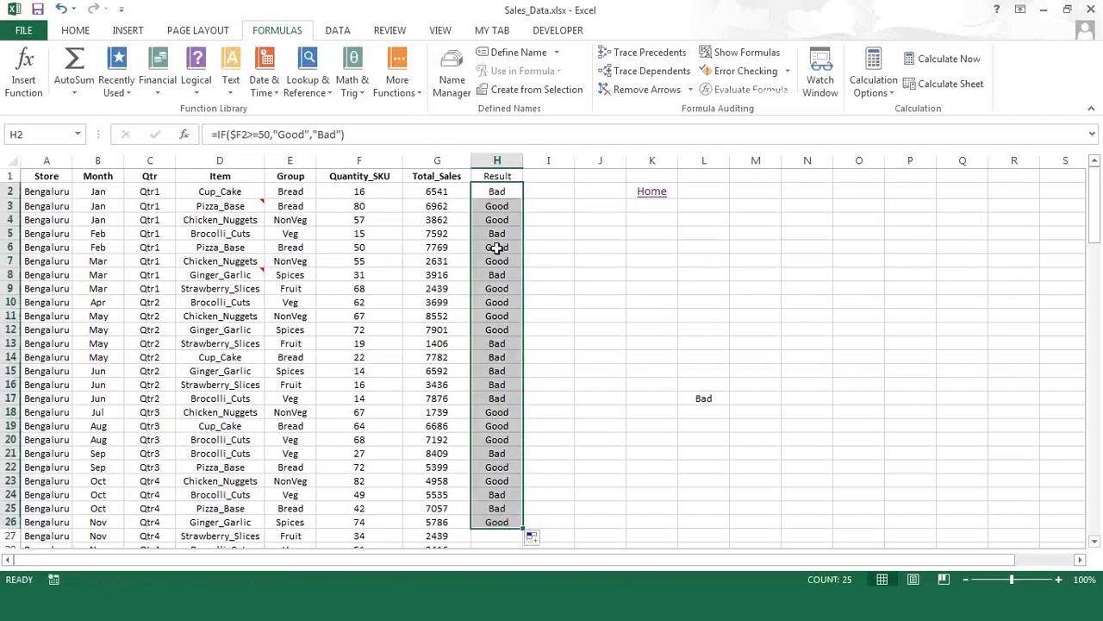
{"action": "left_click", "coordinate": [497, 248]}
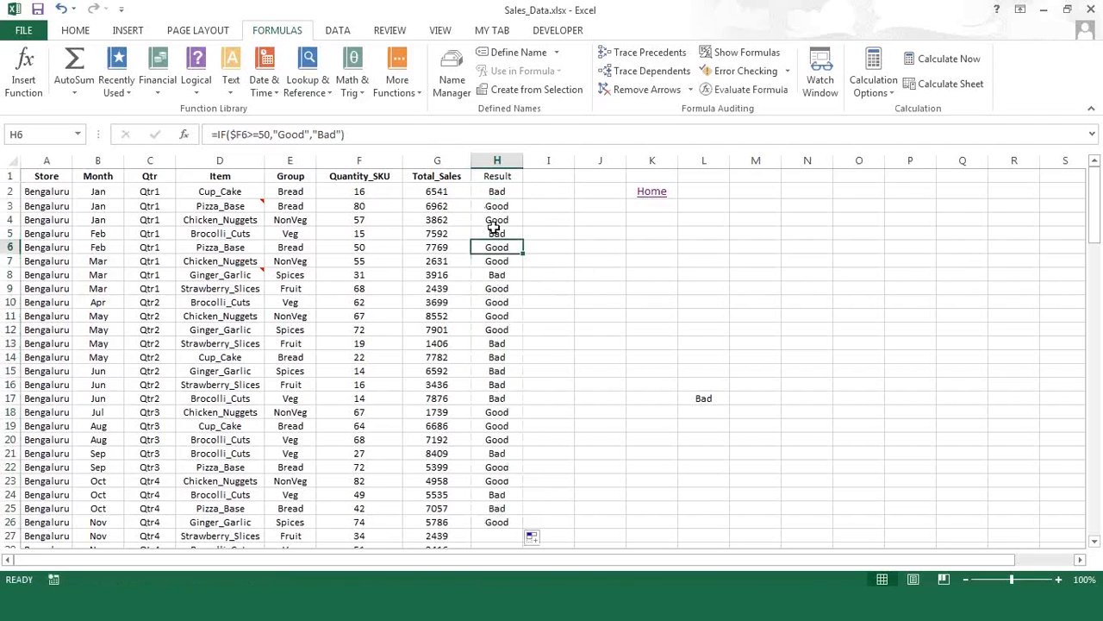
{"action": "left_click", "coordinate": [360, 248]}
{"action": "left_click_drag", "start_coordinate": [424, 251], "coordinate": [498, 252]}
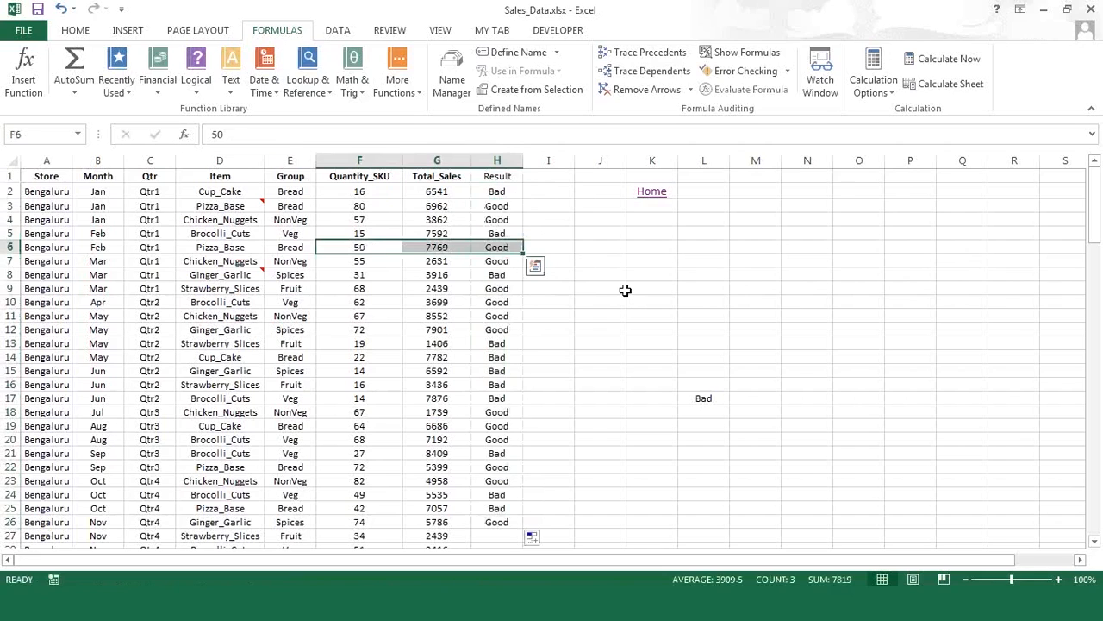
{"action": "left_click", "coordinate": [500, 250]}
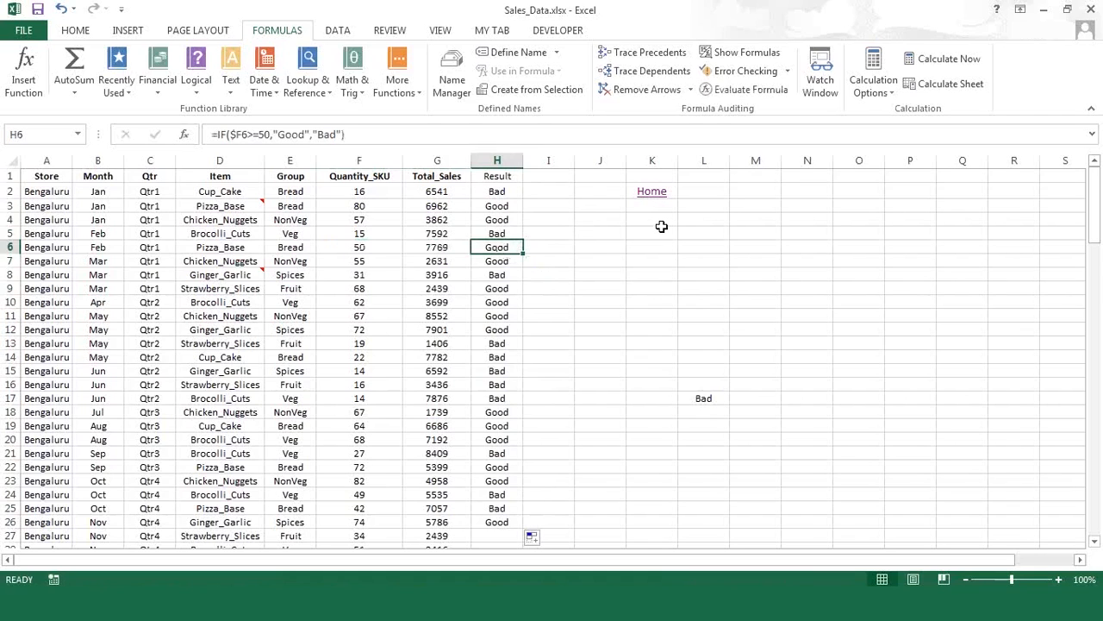
- Rename the column header in H1 as QtyResult
{"action": "left_click", "coordinate": [504, 191]}
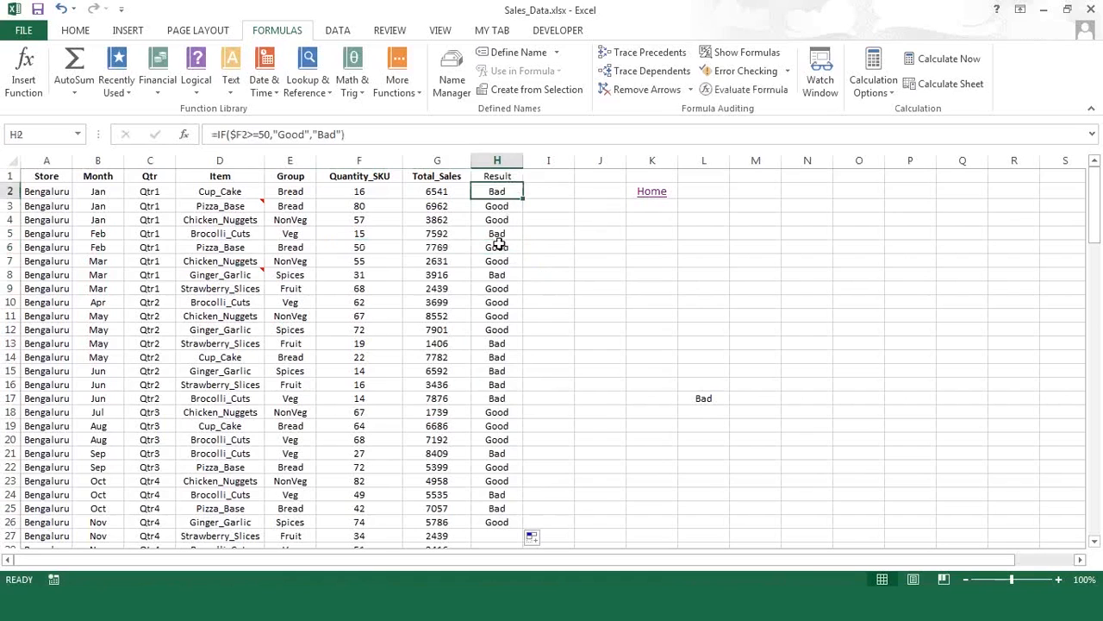
{"action": "left_click", "coordinate": [504, 175]}
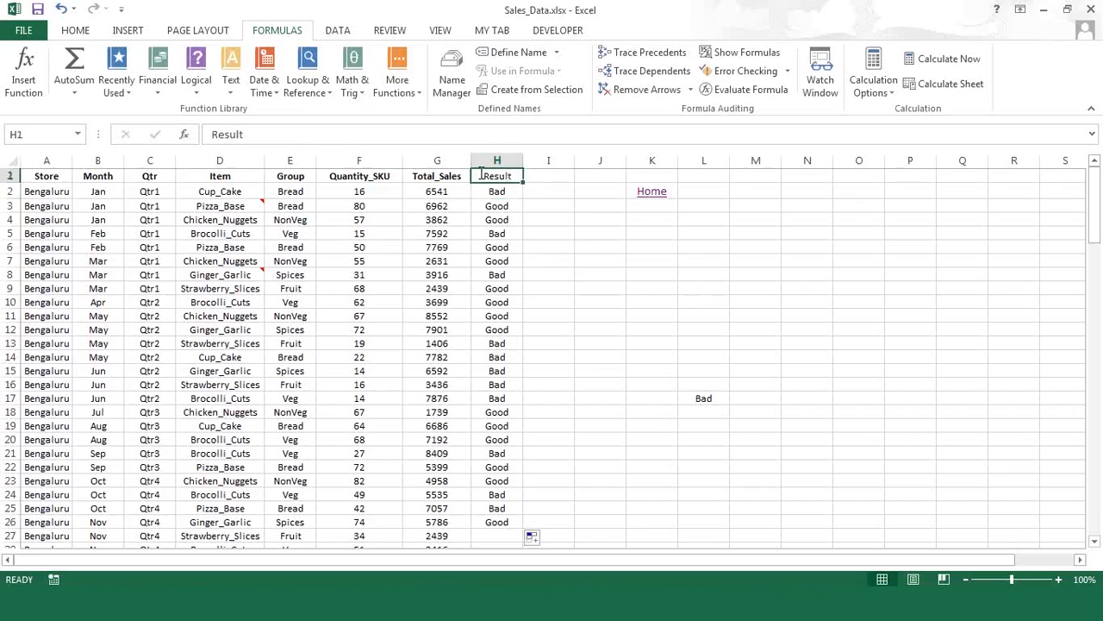
{"action": "double_click", "coordinate": [481, 175]}
{"action": "type", "text": "Qty"}
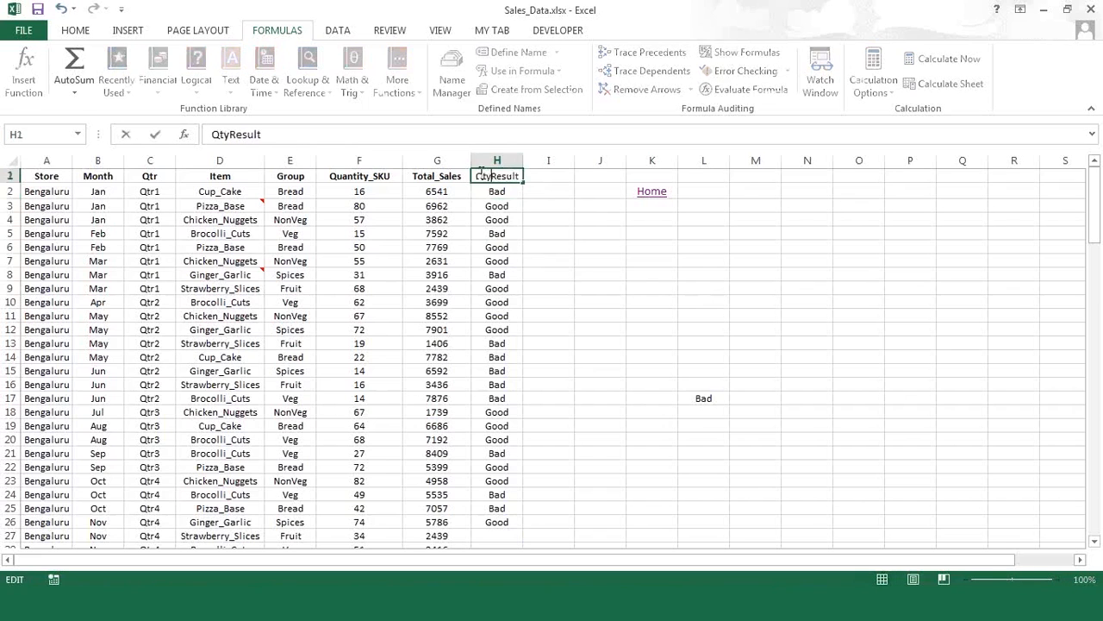
{"action": "key", "text": "Return"}
- Add the header SalesRes in cell I1, next to the QtyResult header
{"action": "key", "text": "Up"}
{"action": "key", "text": "Right"}
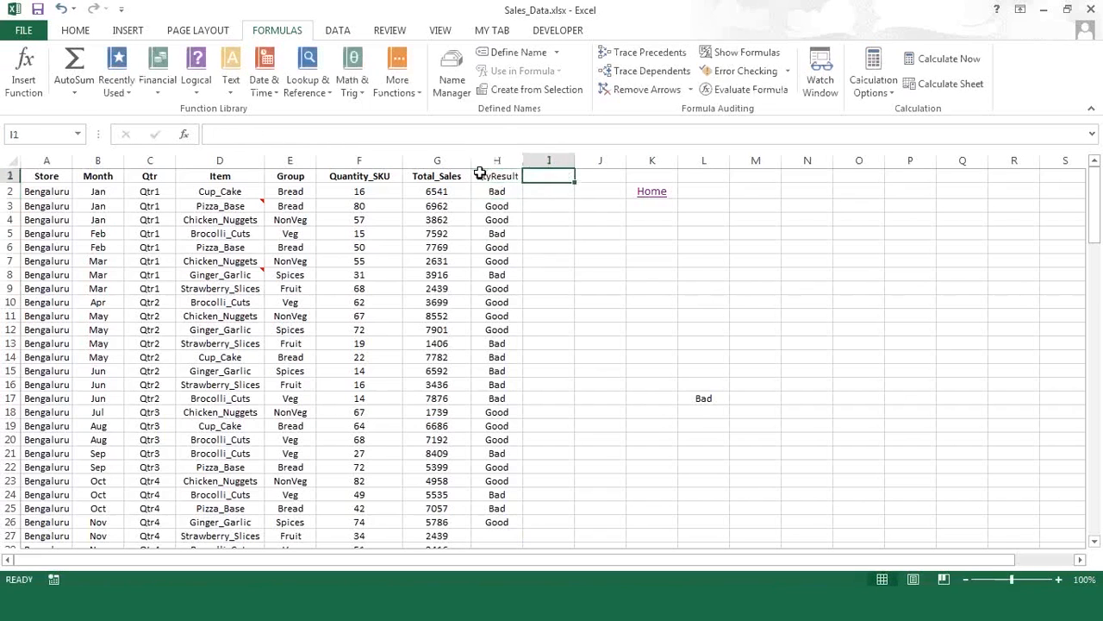
{"action": "type", "text": "S"}
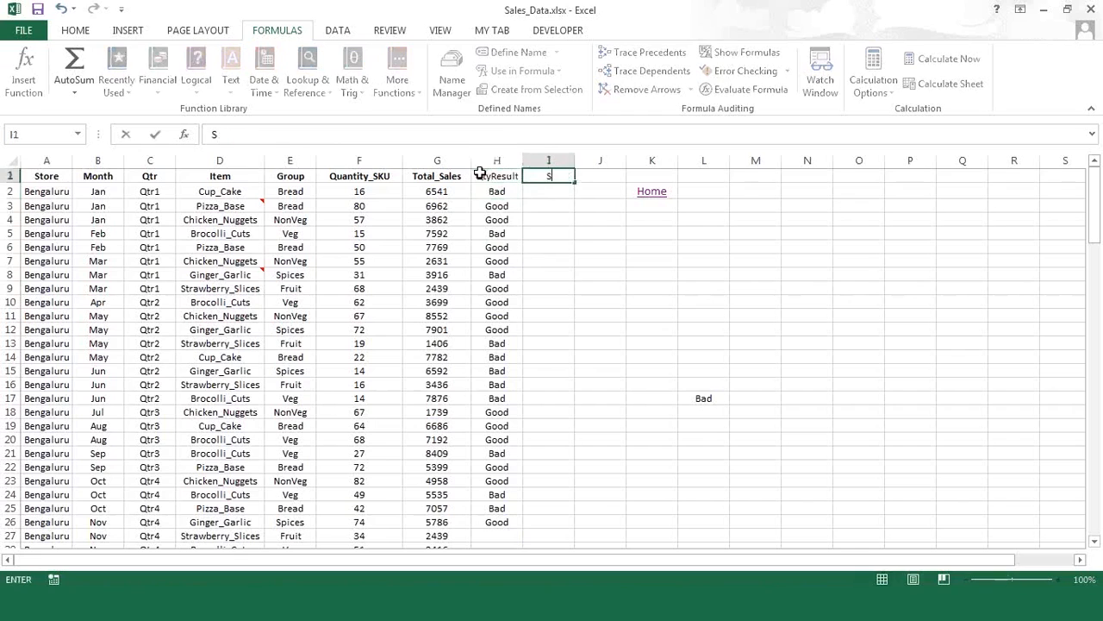
{"action": "type", "text": "alesRes"}
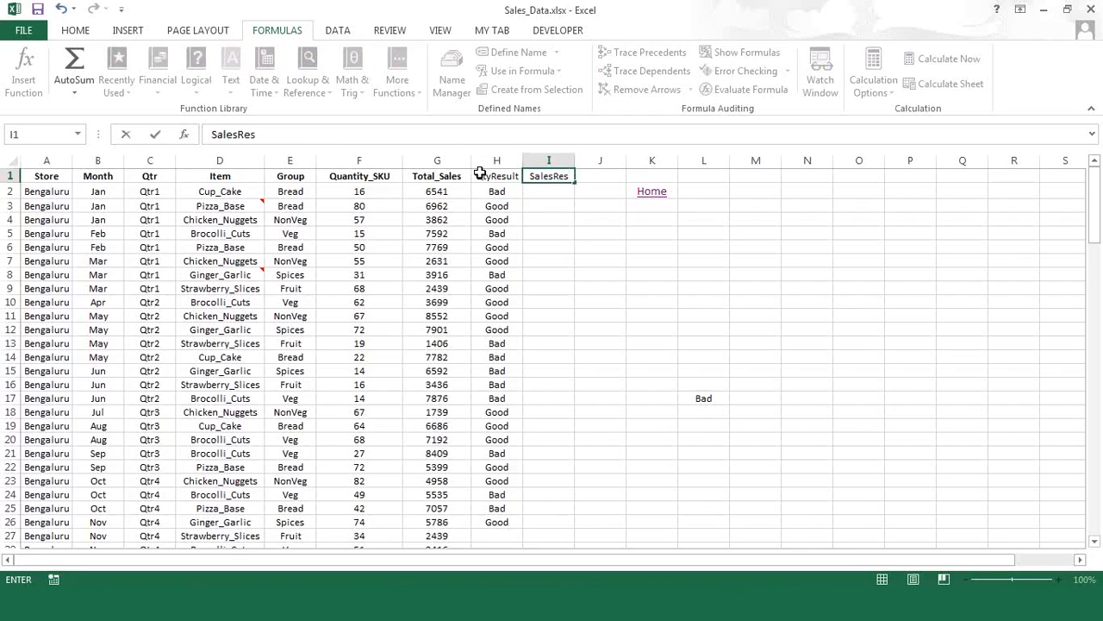
{"action": "key", "text": "Return"}
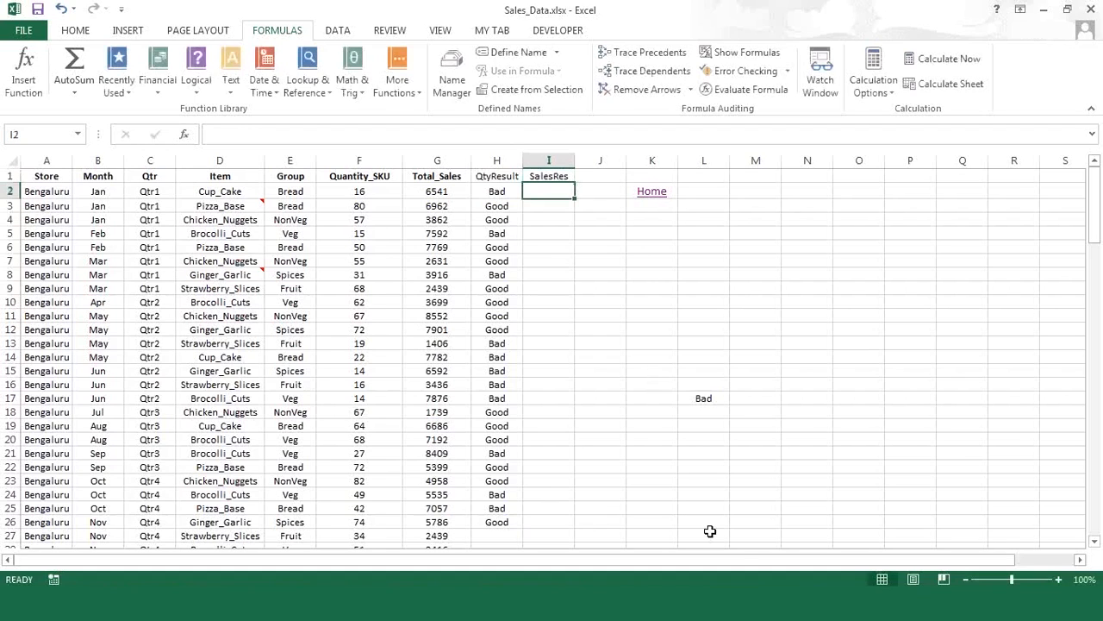
{"action": "key", "text": "Up"}
{"action": "key", "text": "Left"}
{"action": "key", "text": "Down"}
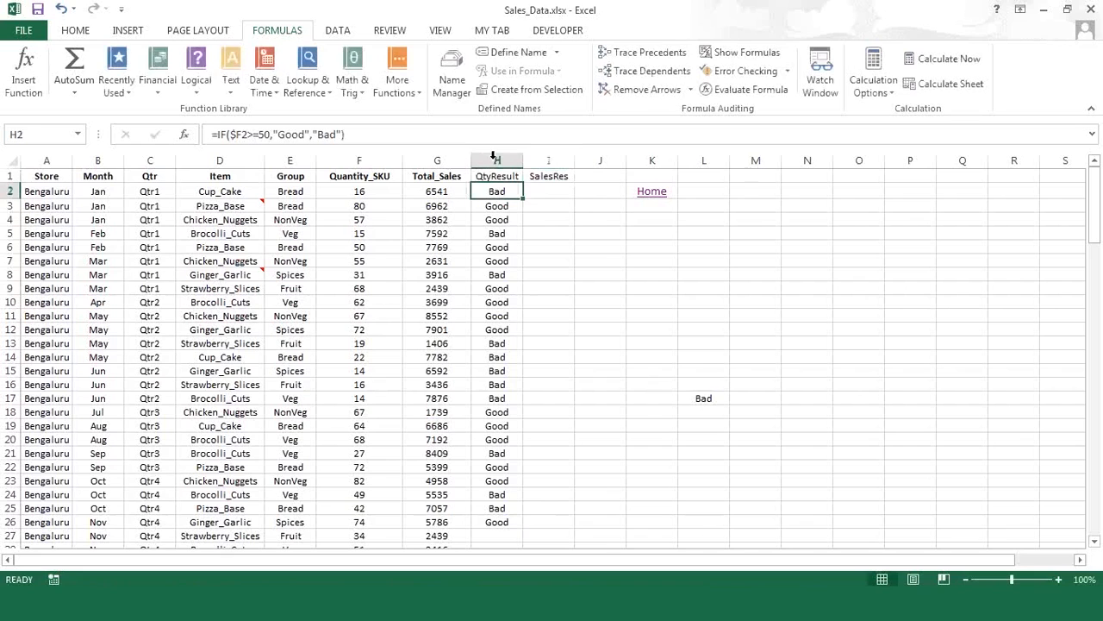
{"action": "double_click", "coordinate": [494, 192]}
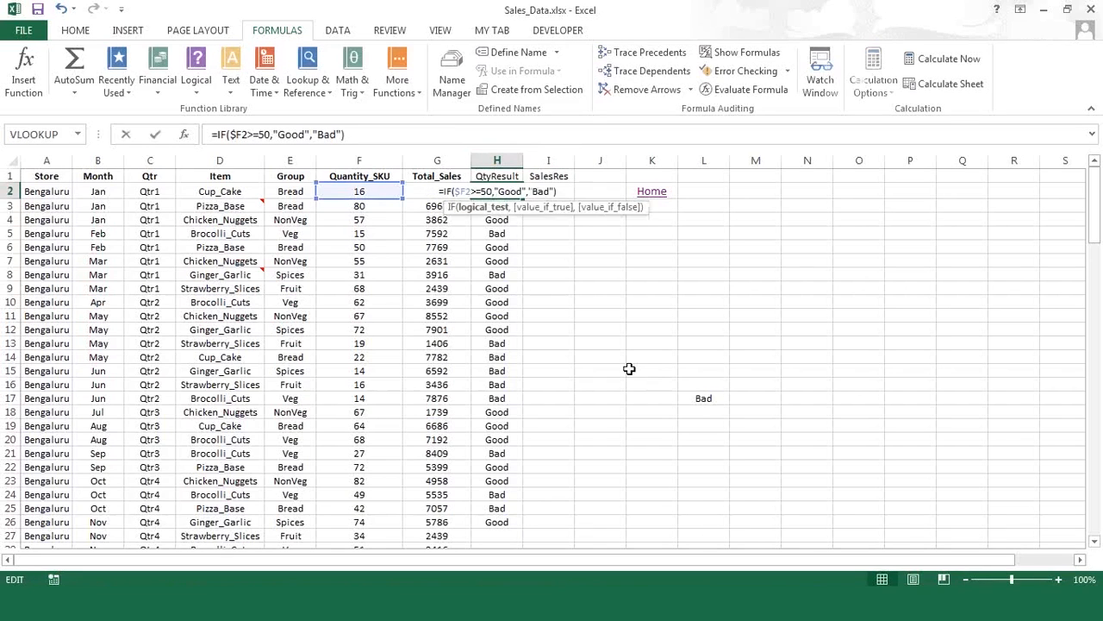
{"action": "key", "text": "Escape"}
{"action": "key", "text": "Right"}
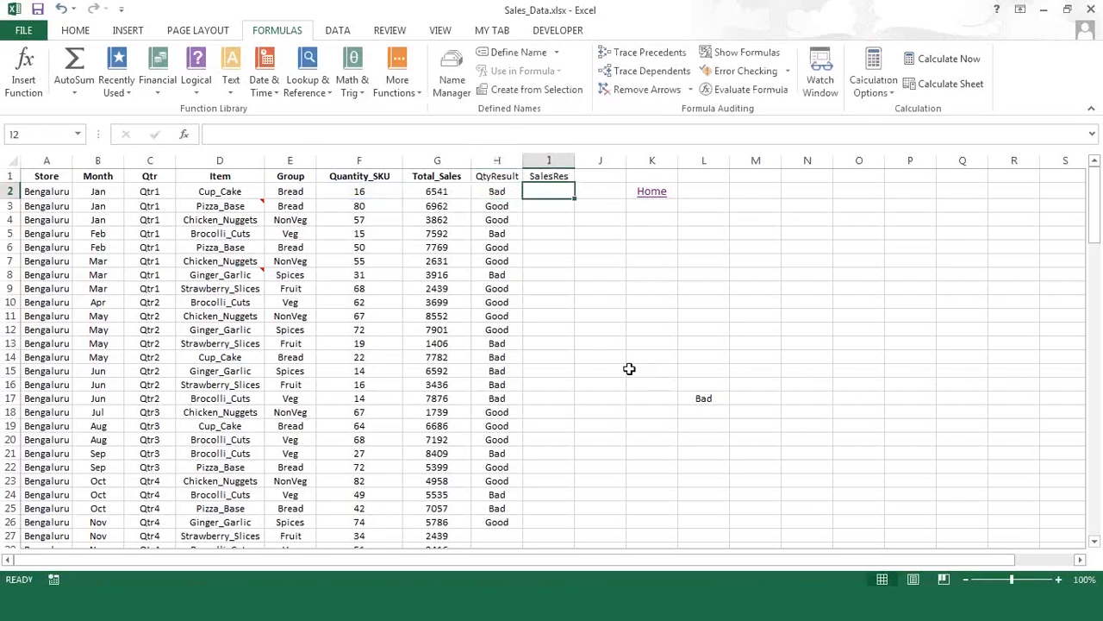
- Copy the QtyResult formula from H2 into I2 under SalesRes
{"action": "left_click", "coordinate": [500, 191]}
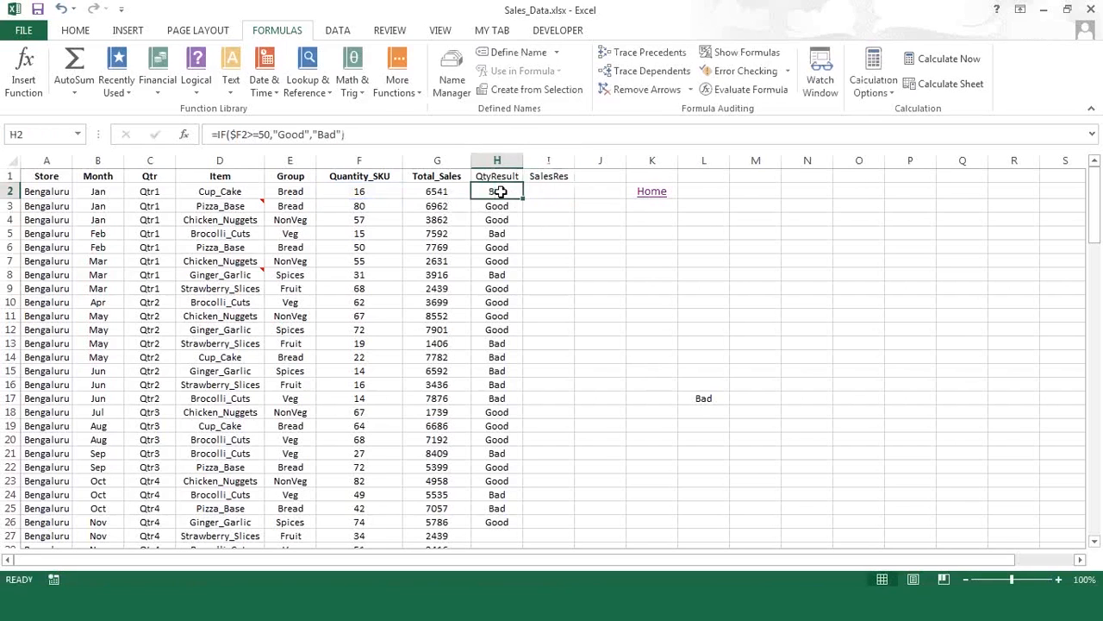
{"action": "key", "text": "ctrl+c"}
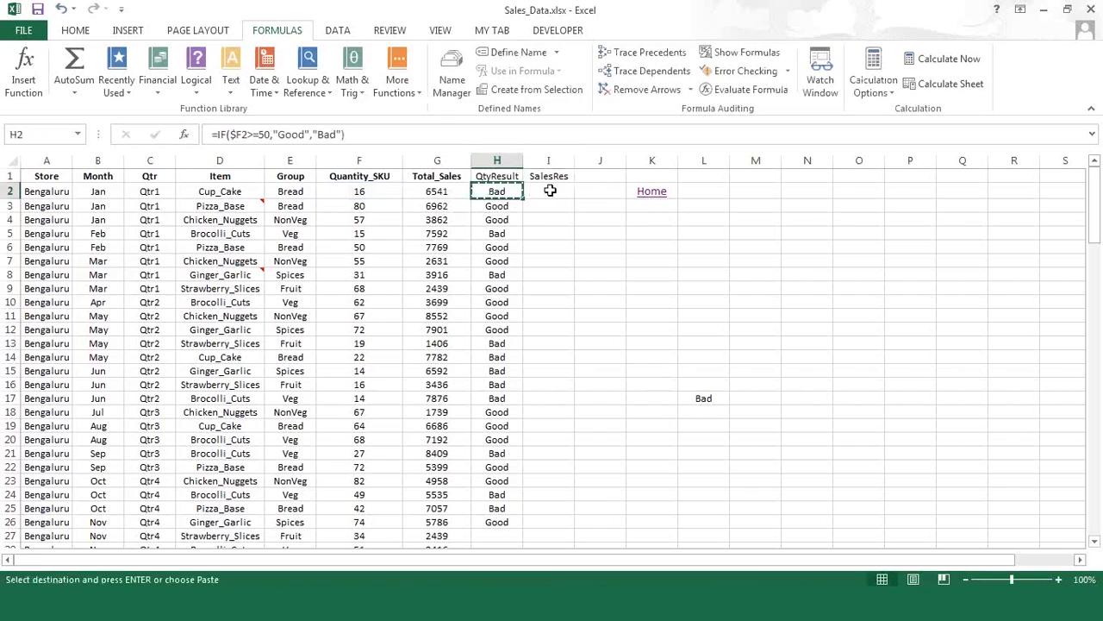
{"action": "left_click", "coordinate": [550, 190]}
{"action": "key", "text": "ctrl+v"}
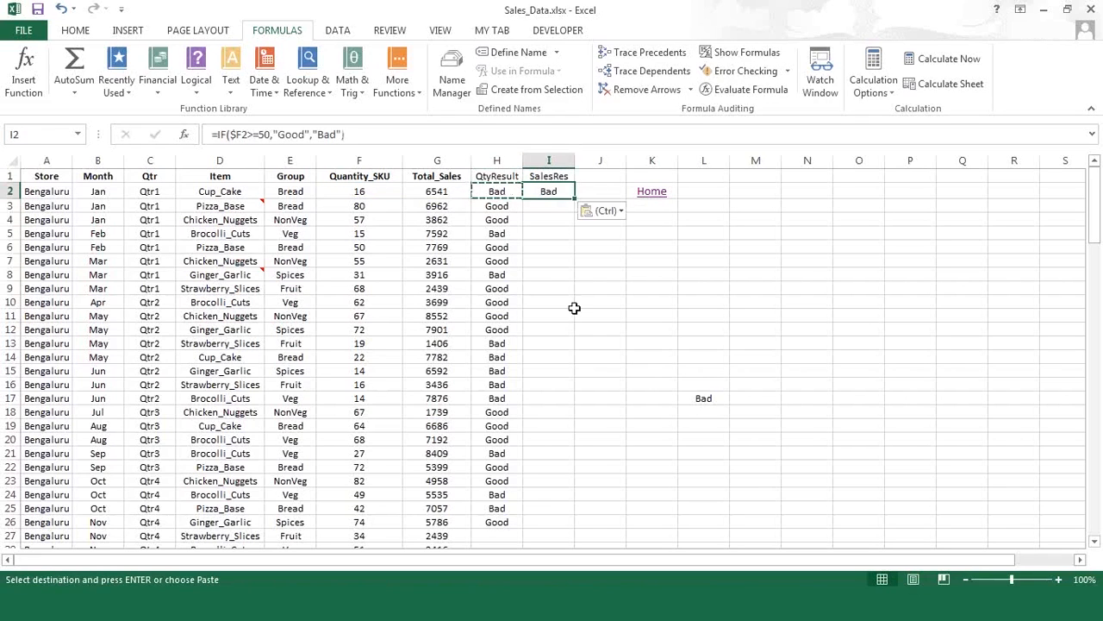
{"action": "key", "text": "Escape"}
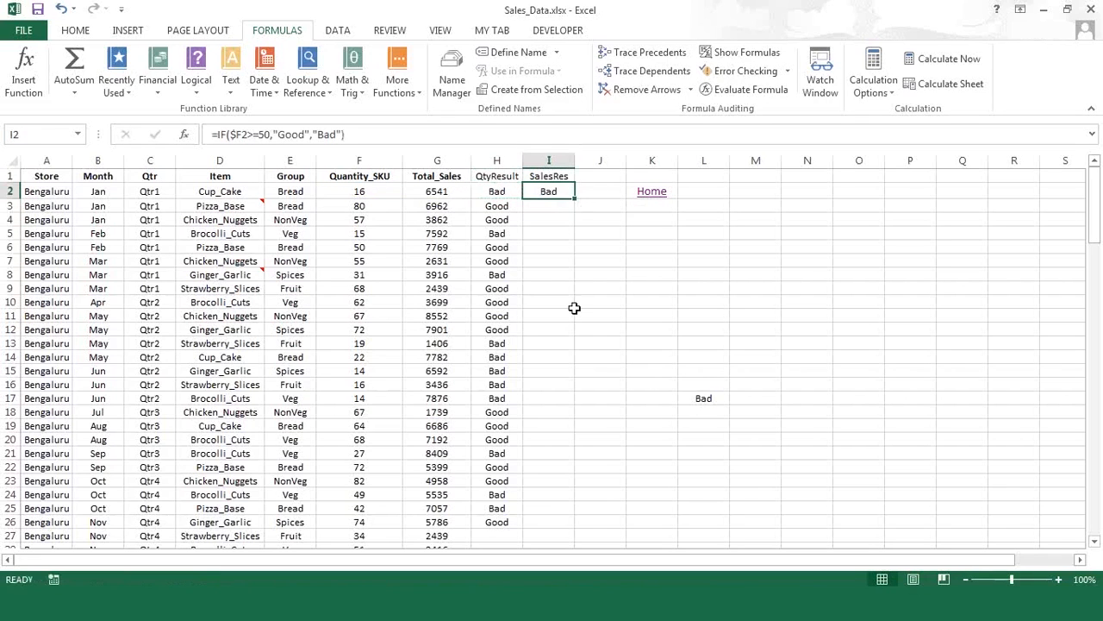
- Edit the I2 formula to test the total sales in G2 against a threshold of 5000
{"action": "double_click", "coordinate": [552, 191]}
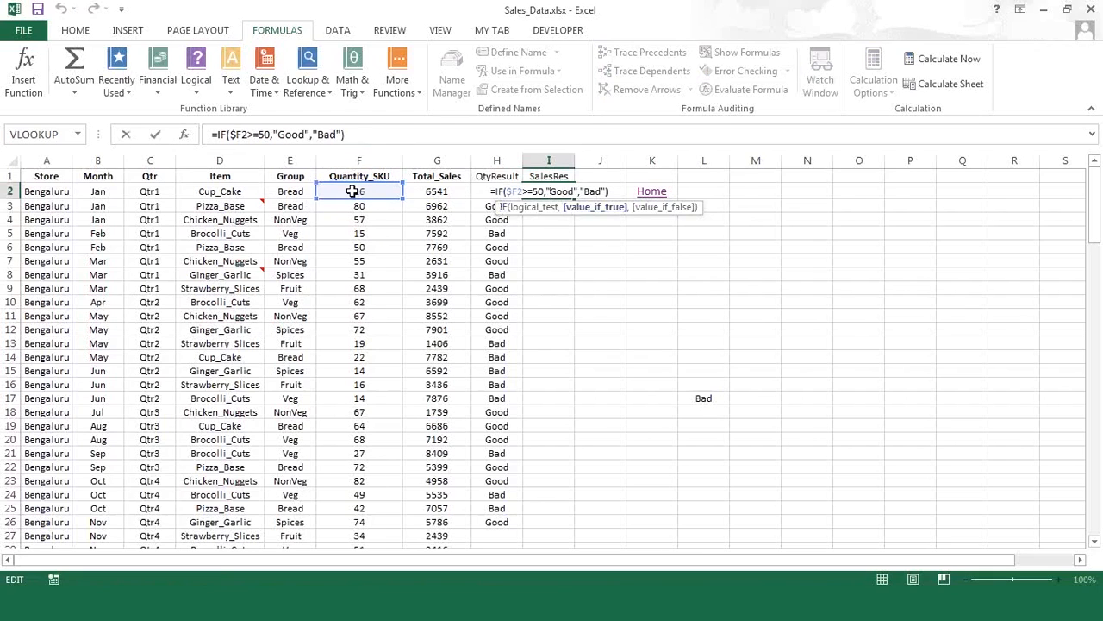
{"action": "key", "text": "ctrl+Return"}
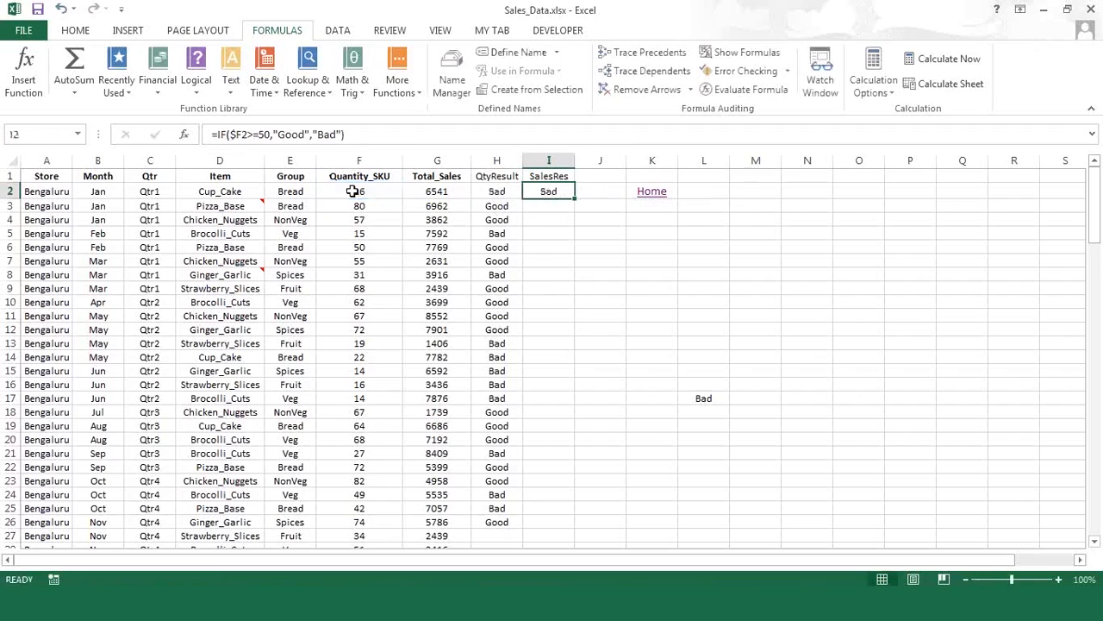
{"action": "double_click", "coordinate": [546, 192]}
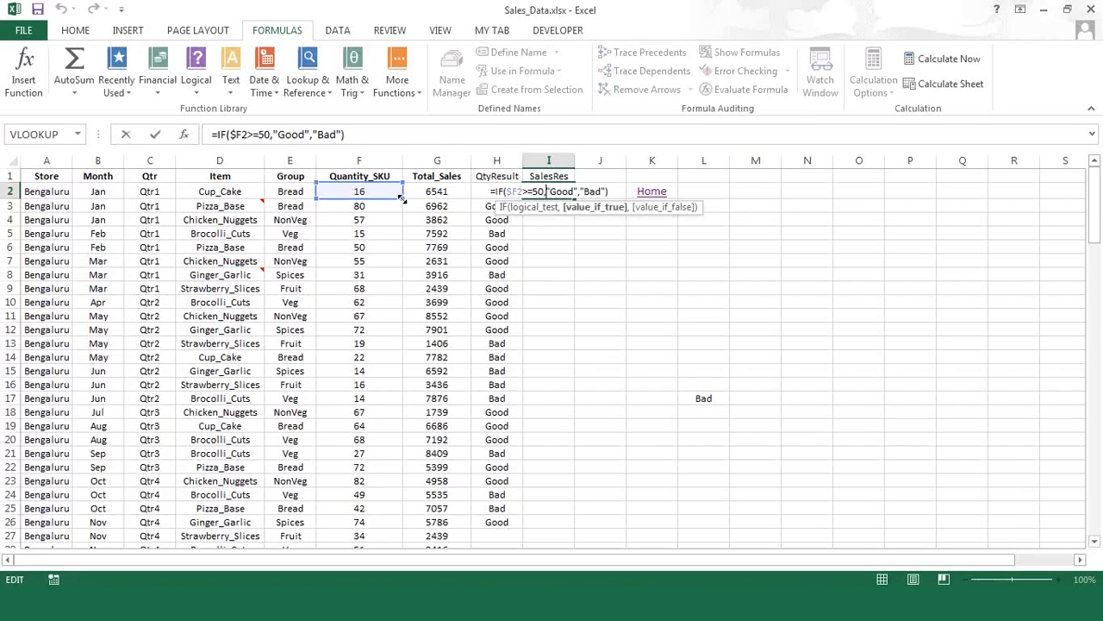
{"action": "left_click_drag", "start_coordinate": [384, 202], "coordinate": [430, 194]}
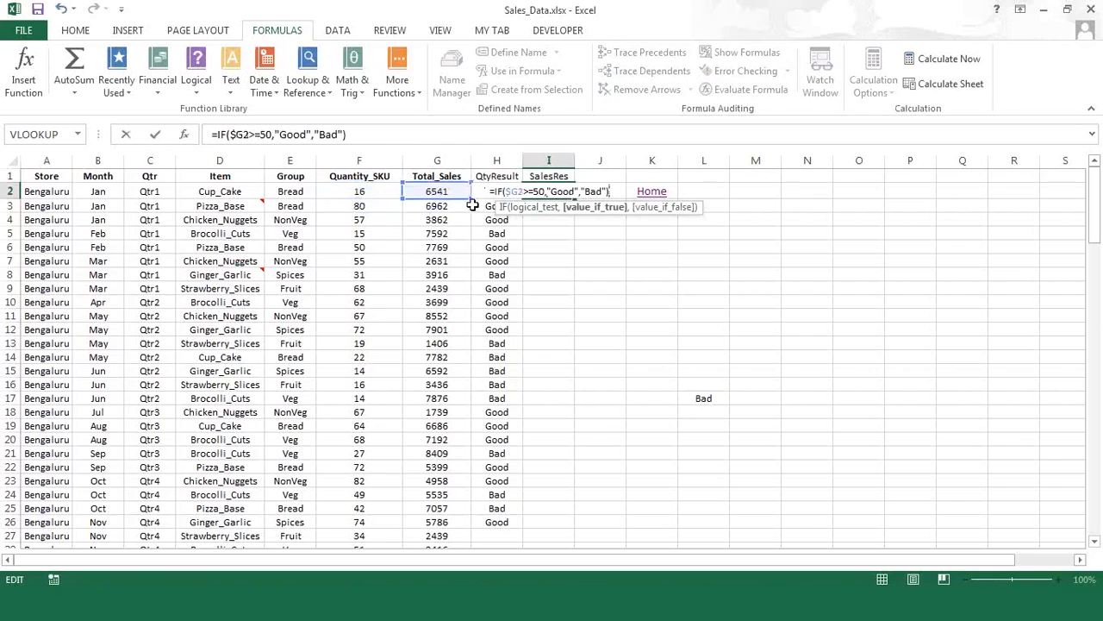
{"action": "left_click", "coordinate": [544, 191]}
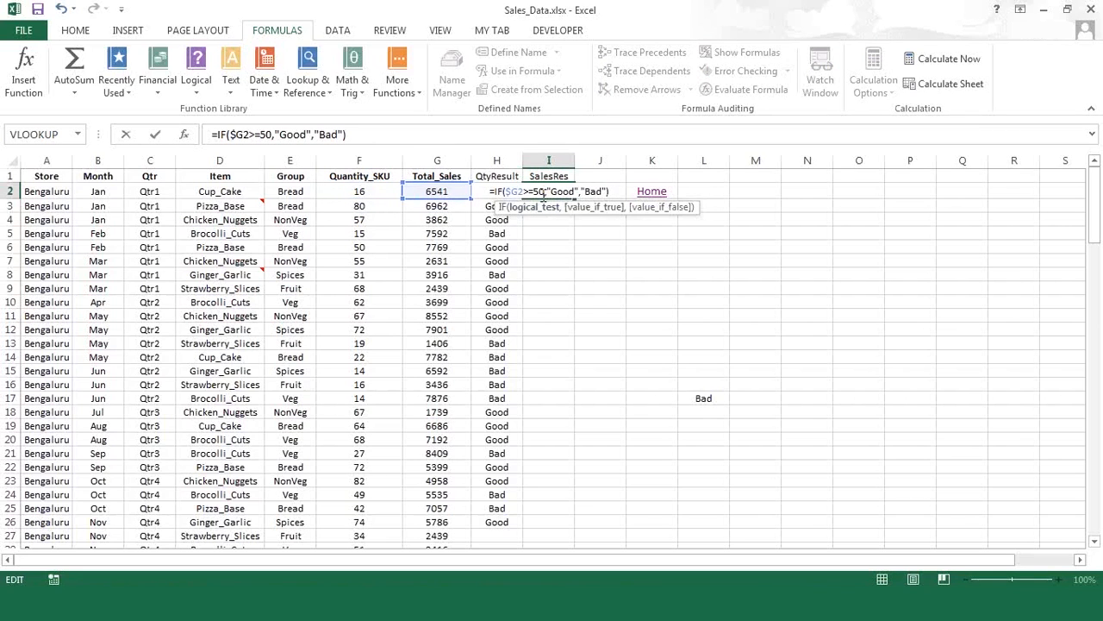
{"action": "type", "text": "00"}
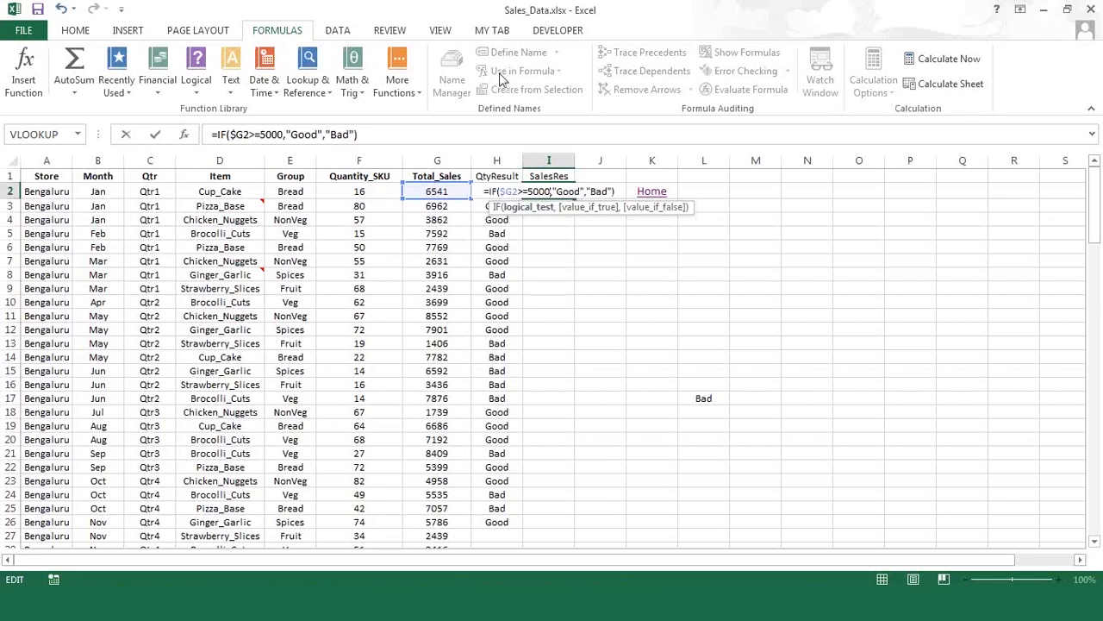
- Replace the value-if-true text in the I2 formula with "Wow"
{"action": "left_click", "coordinate": [580, 191]}
{"action": "key", "text": "BackSpace"}
{"action": "key", "text": "BackSpace"}
{"action": "type", "text": "W"}
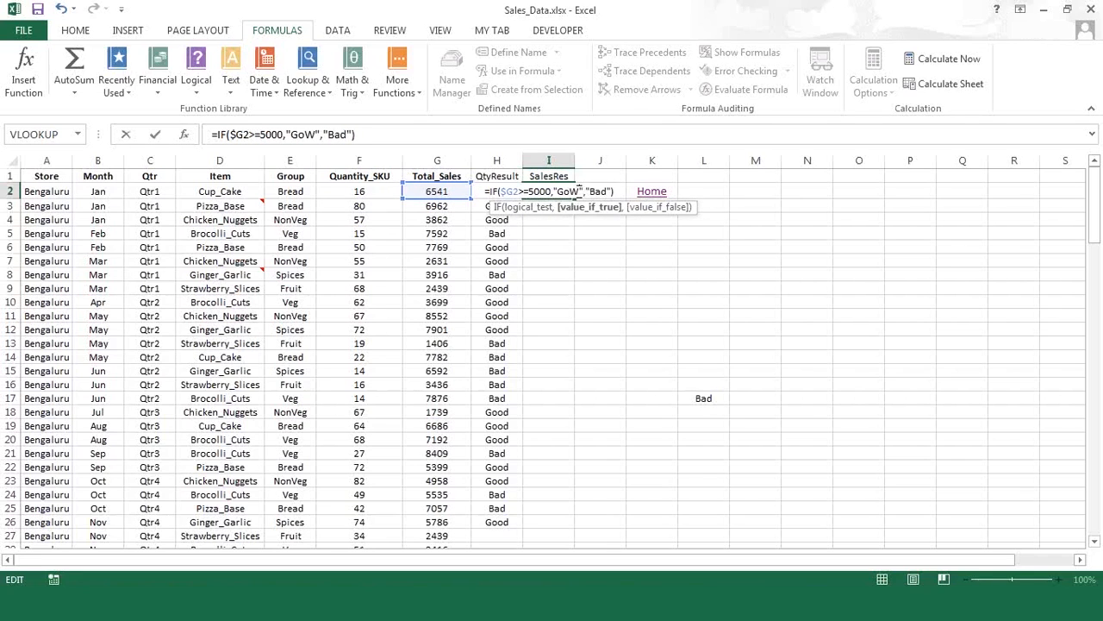
{"action": "key", "text": "BackSpace"}
{"action": "key", "text": "BackSpace"}
{"action": "key", "text": "BackSpace"}
{"action": "type", "text": "Wo"}
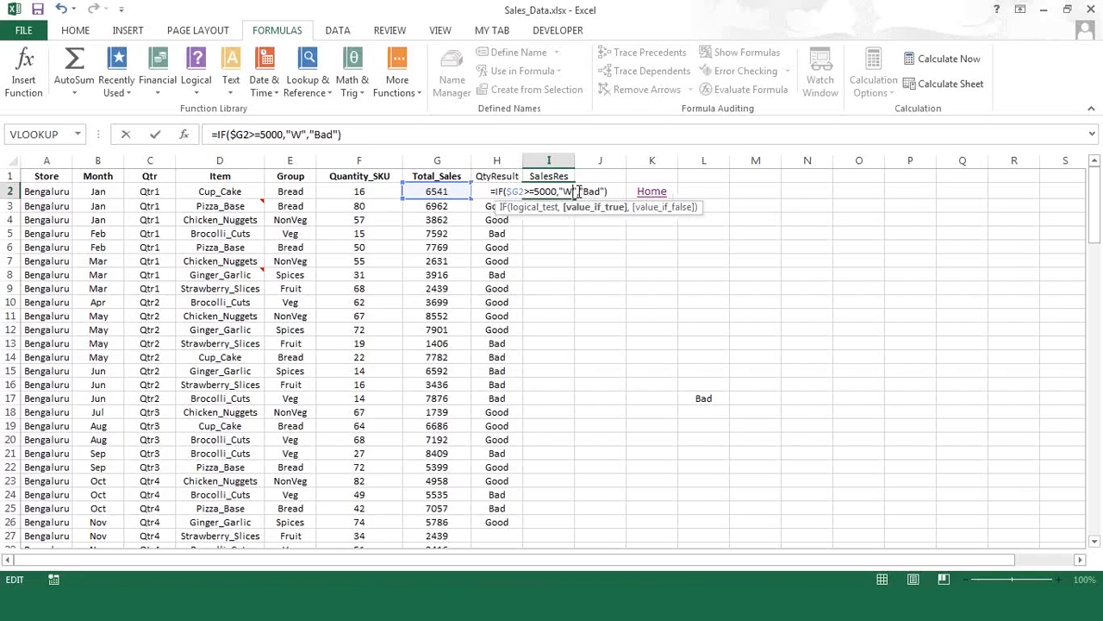
{"action": "type", "text": "w"}
- Replace the value-if-false text in the I2 formula with "No" and commit the formula
{"action": "left_click", "coordinate": [609, 192]}
{"action": "key", "text": "BackSpace"}
{"action": "key", "text": "BackSpace"}
{"action": "key", "text": "BackSpace"}
{"action": "type", "text": "No"}
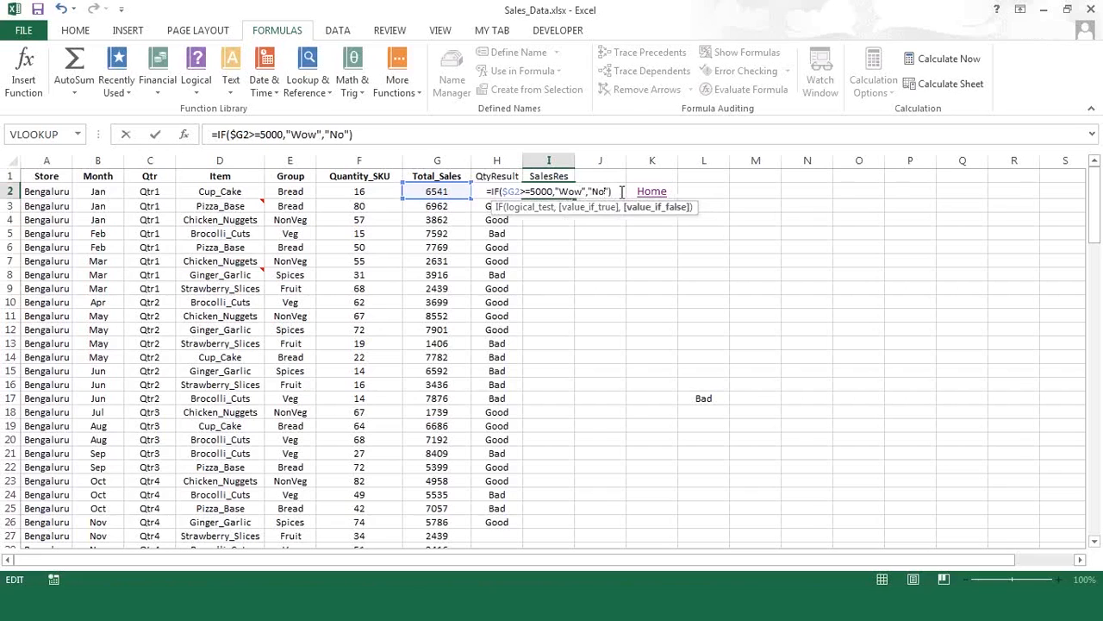
{"action": "key", "text": "Return"}
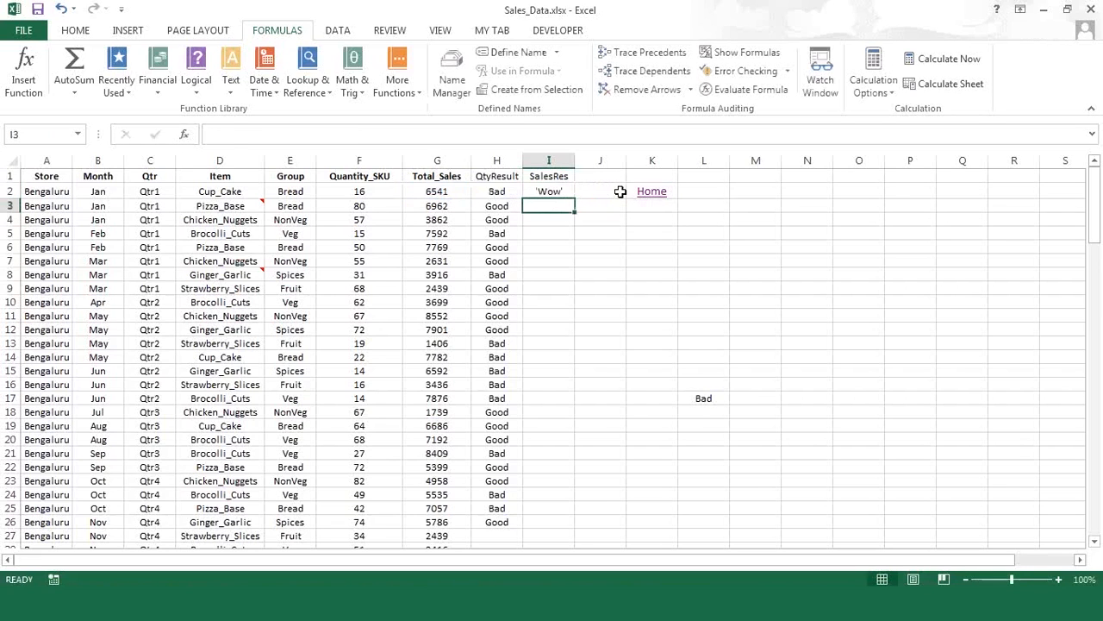
- Fill the SalesRes formula from I2 down to I26
{"action": "key", "text": "Up"}
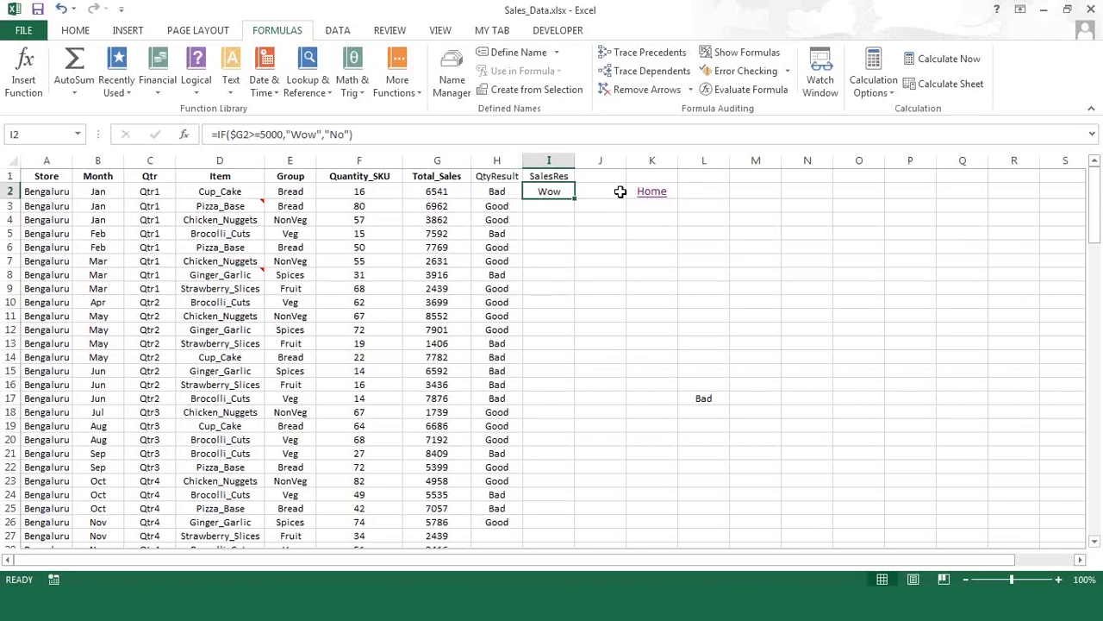
{"action": "left_click_drag", "start_coordinate": [575, 198], "coordinate": [558, 525]}
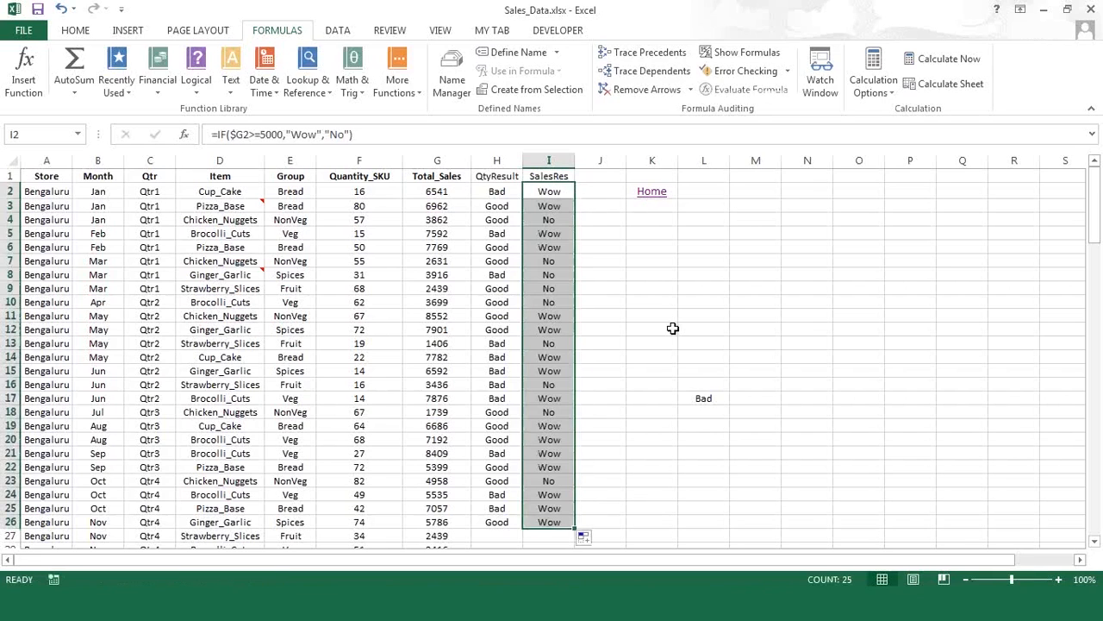
- Add the header RESULT in cell J1, next to the SalesRes header
{"action": "left_click", "coordinate": [609, 175]}
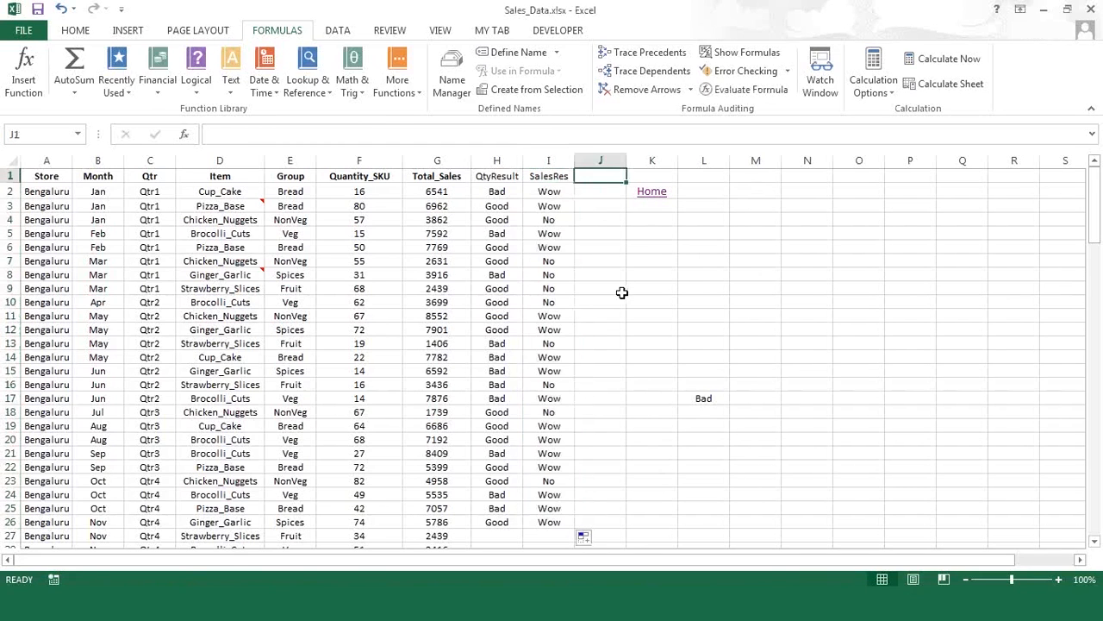
{"action": "type", "text": "R"}
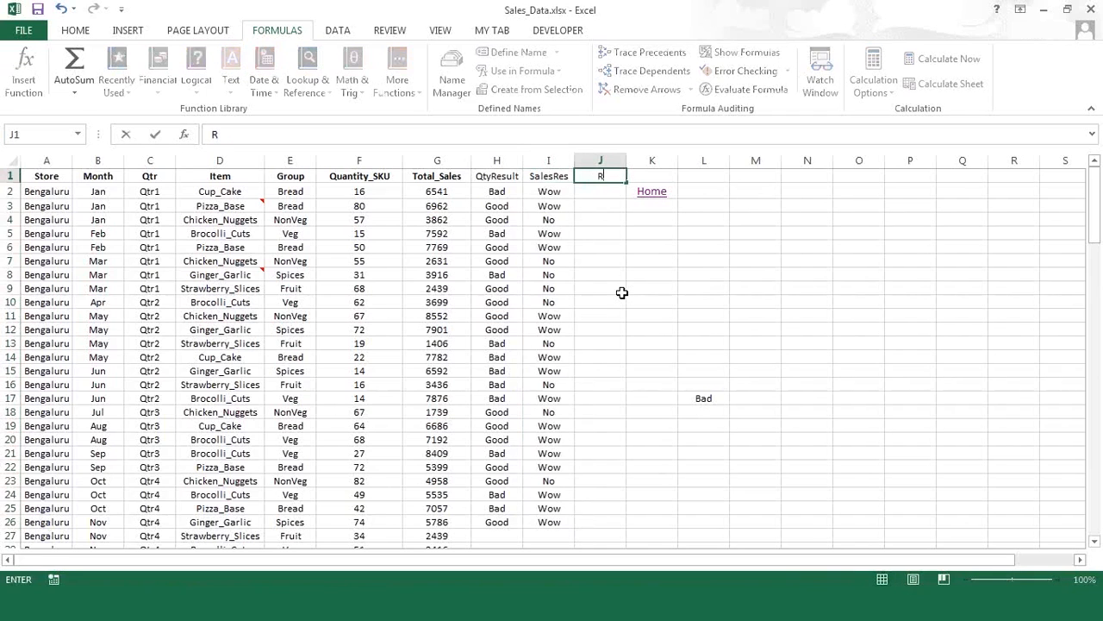
{"action": "type", "text": "ESULT"}
{"action": "key", "text": "Return"}
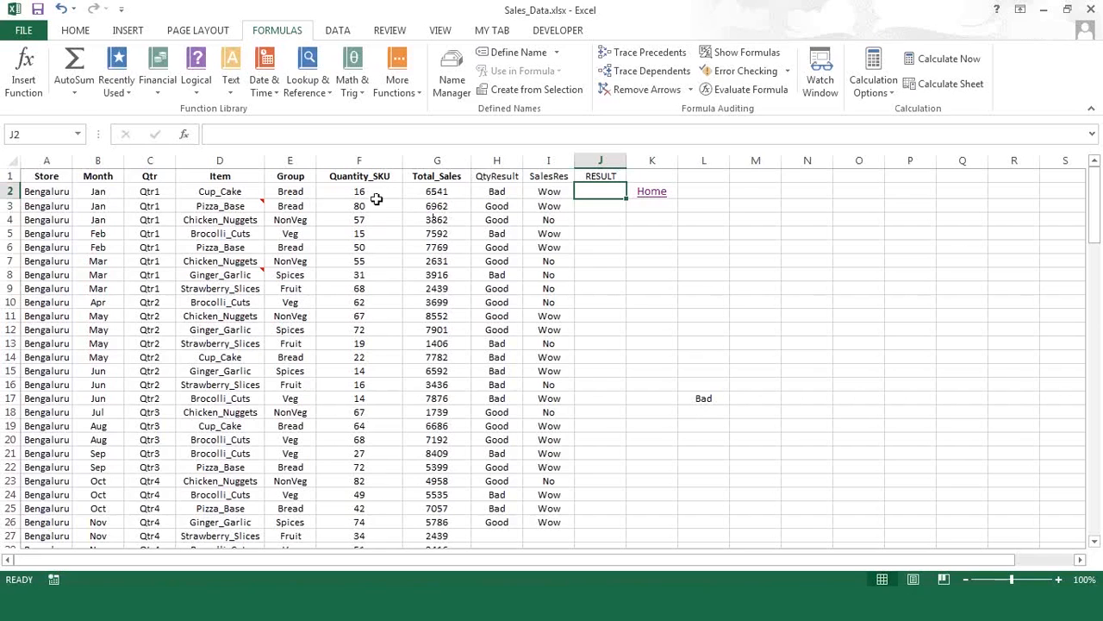
- Look over the QtyResult and SalesRes columns and widen column J under the RESULT header
{"action": "left_click", "coordinate": [502, 160]}
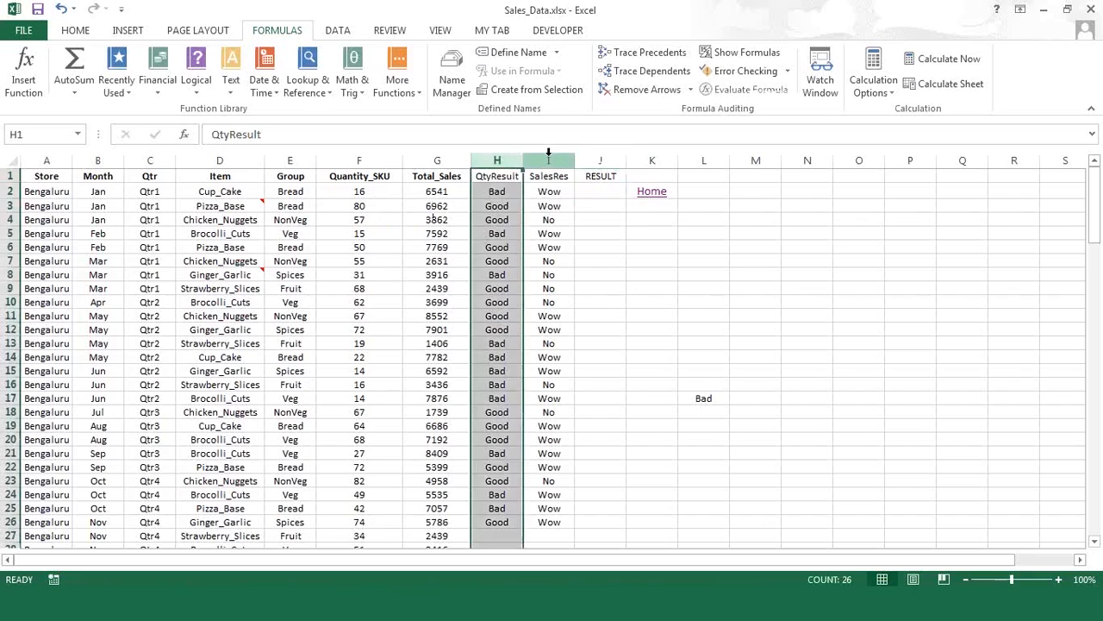
{"action": "left_click", "coordinate": [549, 155]}
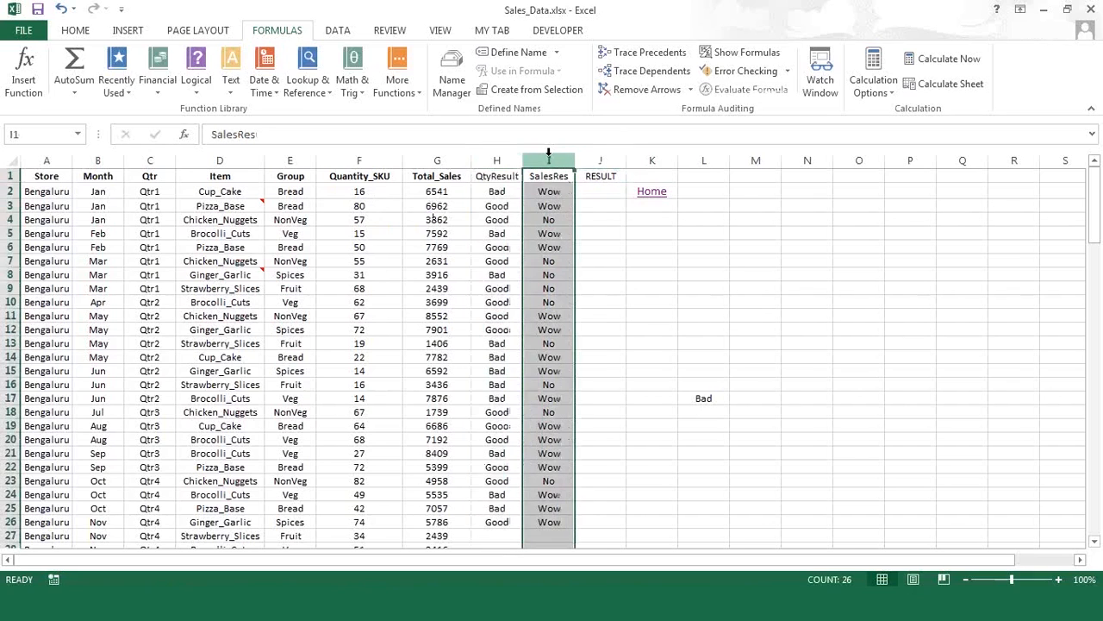
{"action": "left_click", "coordinate": [593, 189]}
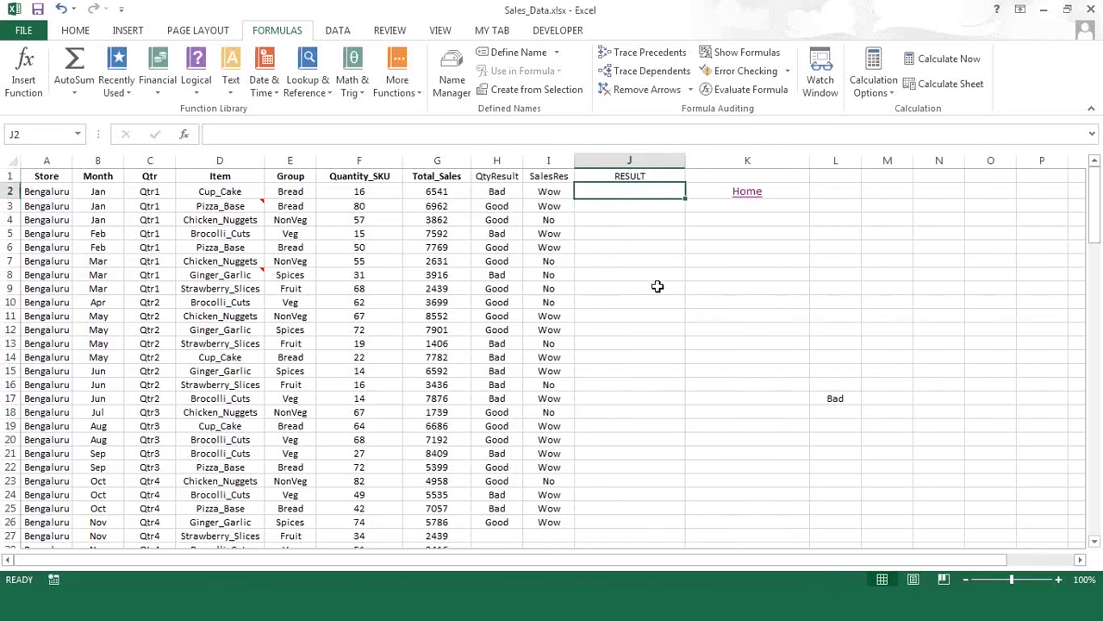
{"action": "left_click", "coordinate": [501, 156]}
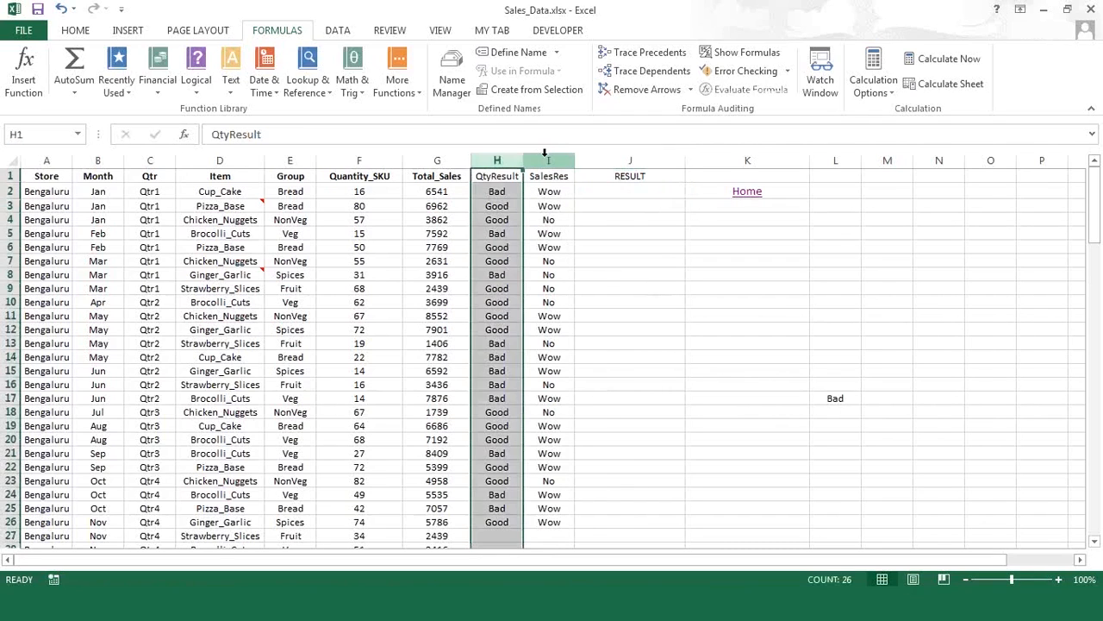
{"action": "left_click", "coordinate": [545, 155]}
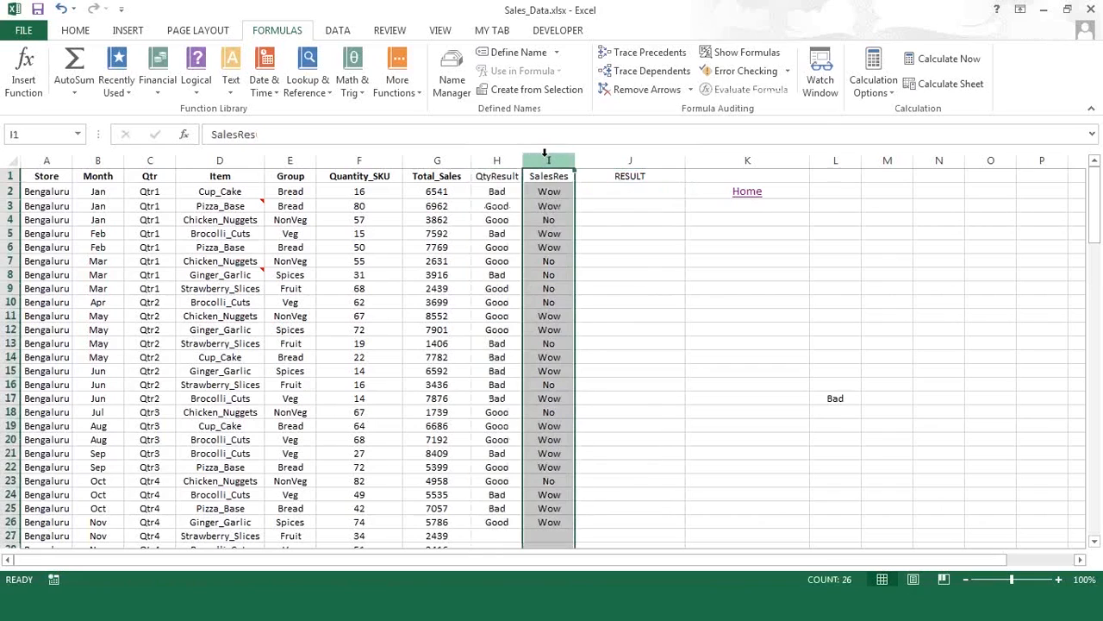
- Start an IF formula in J2 with a nested AND whose first condition is F2>=50
{"action": "left_click", "coordinate": [620, 189]}
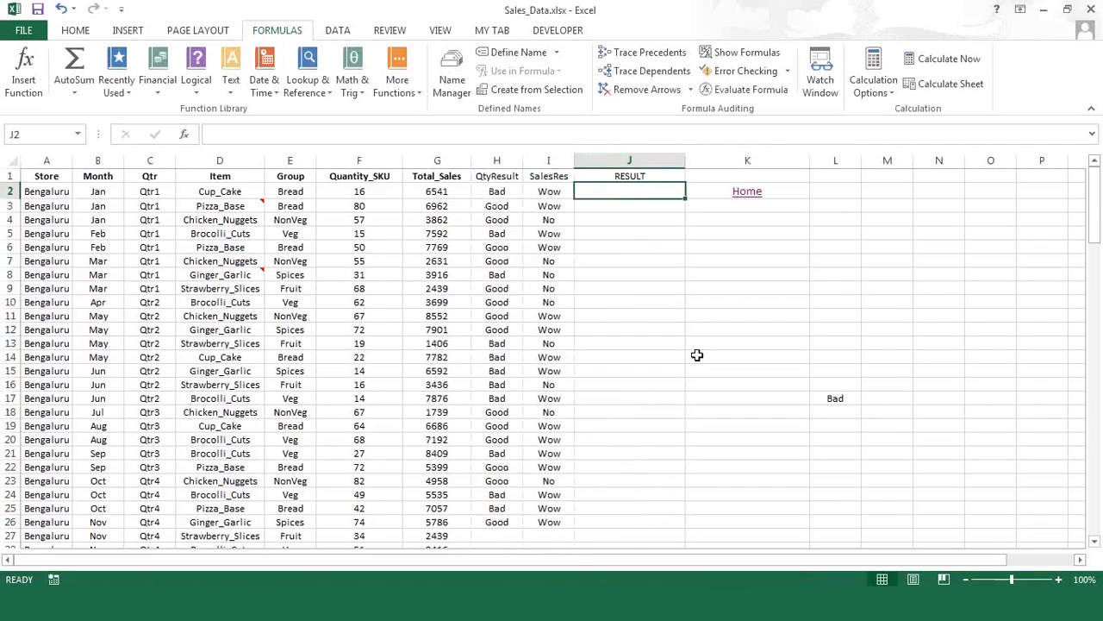
{"action": "type", "text": "=if"}
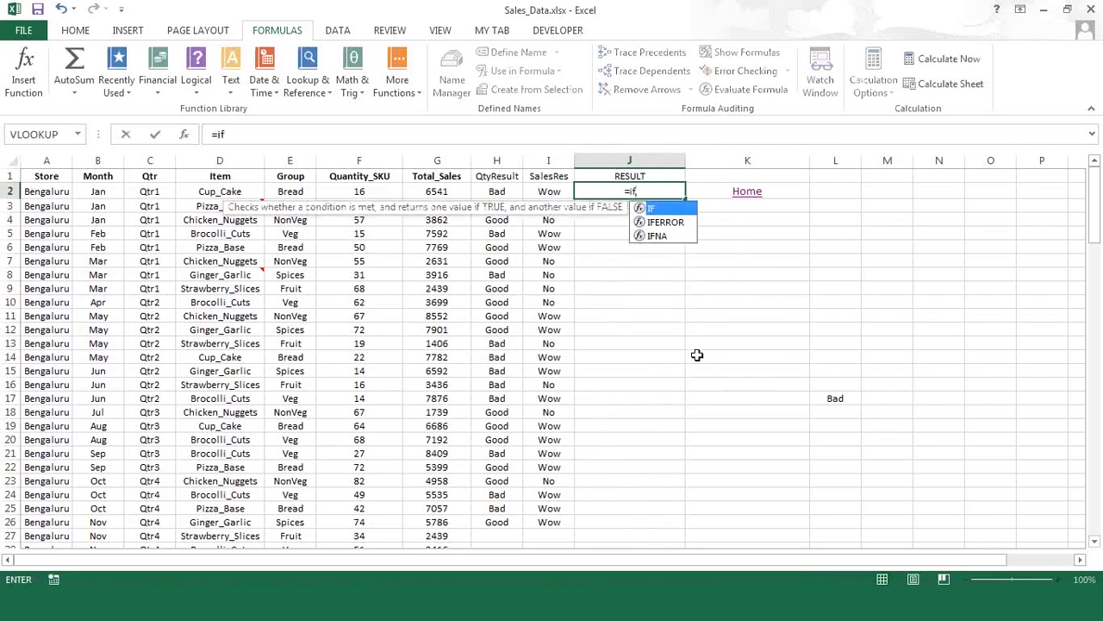
{"action": "type", "text": "("}
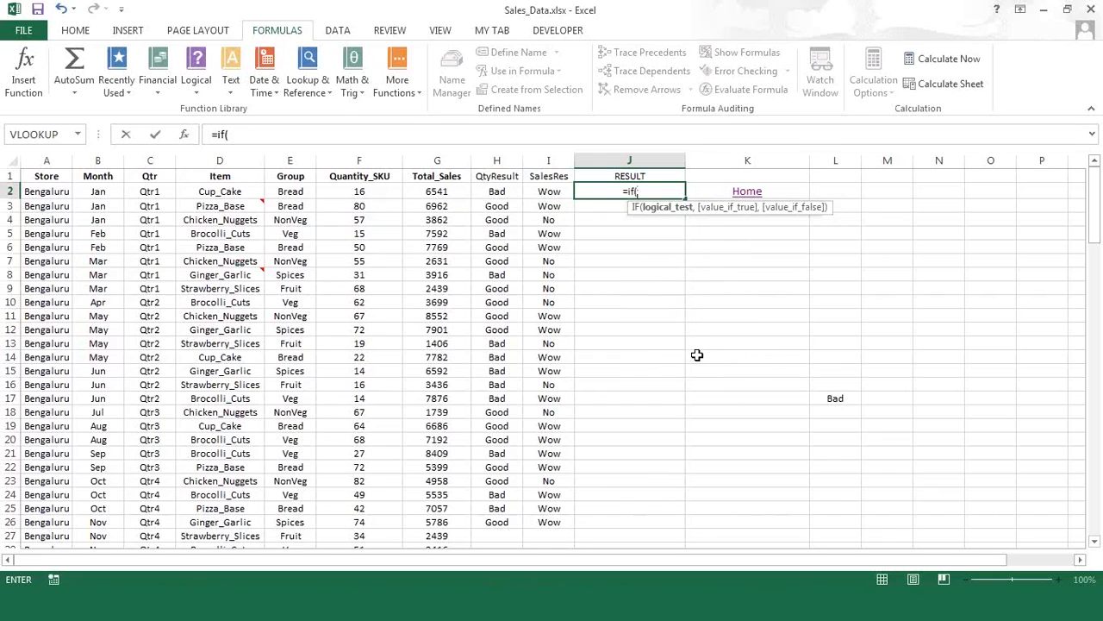
{"action": "type", "text": "and"}
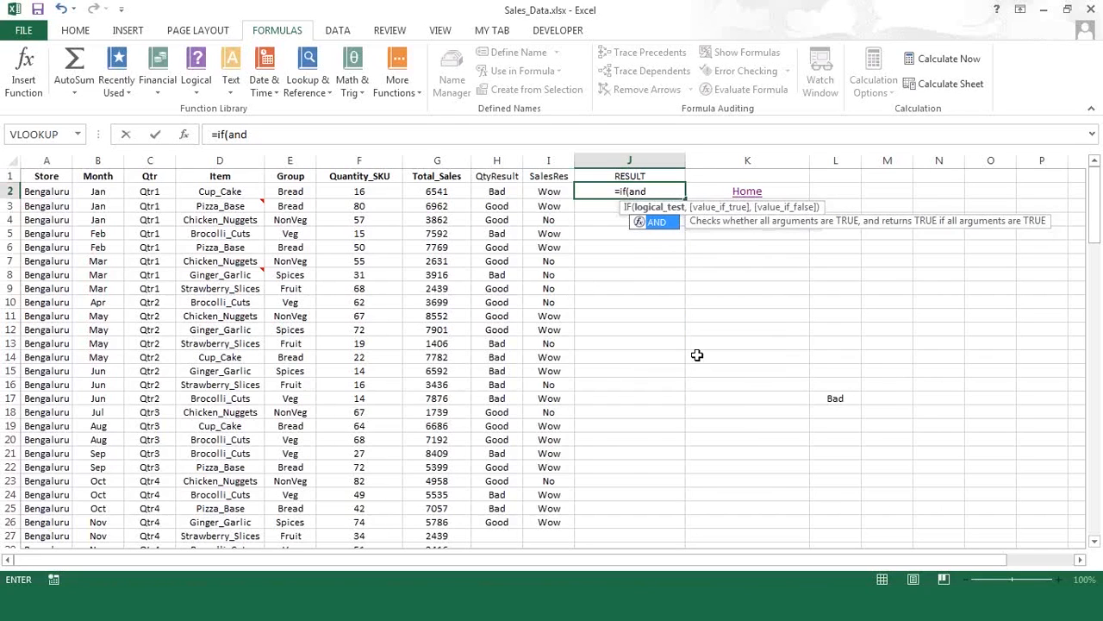
{"action": "type", "text": "("}
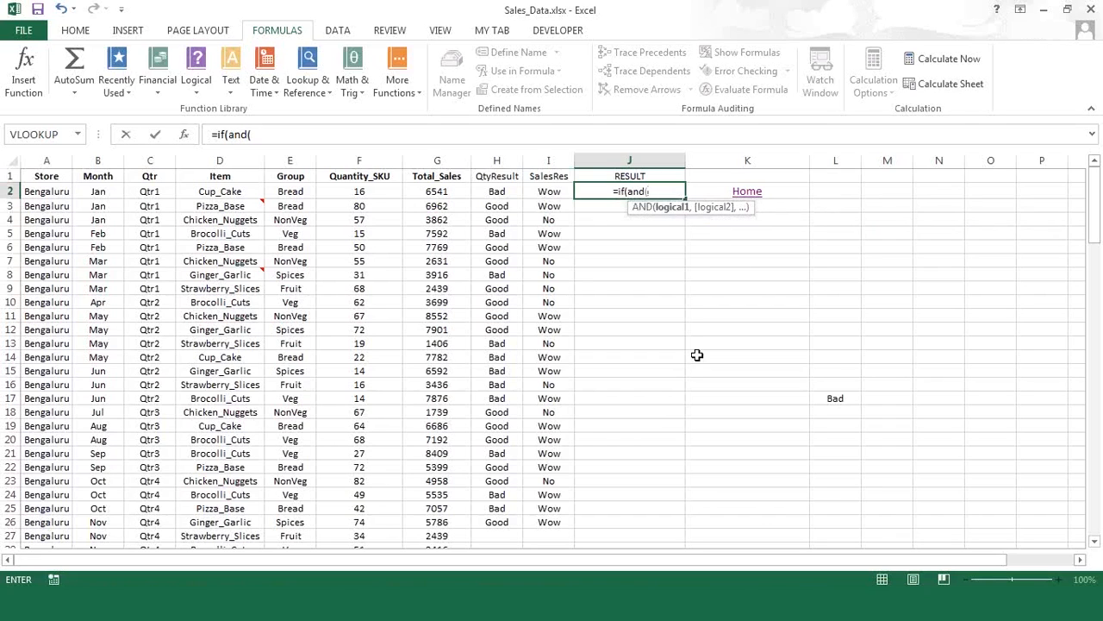
{"action": "left_click", "coordinate": [363, 191]}
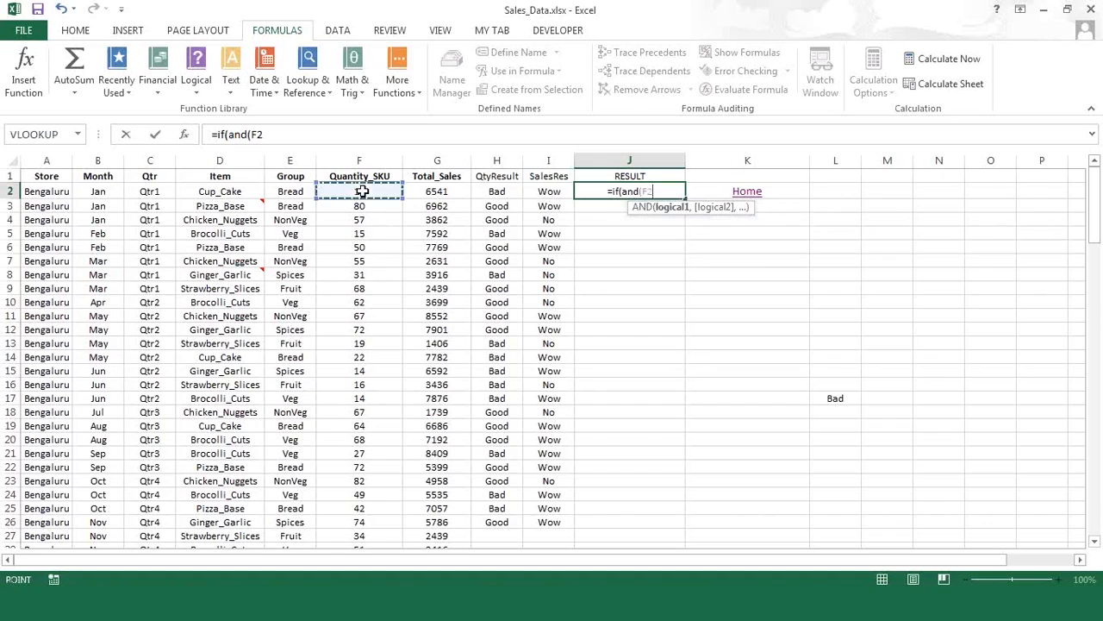
{"action": "type", "text": ">"}
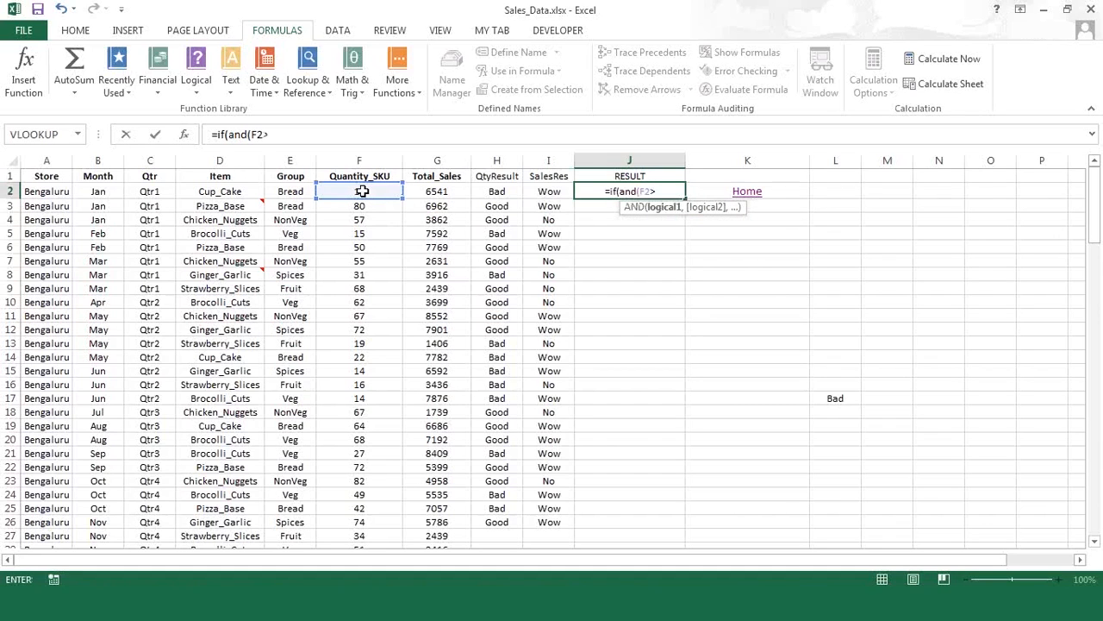
{"action": "type", "text": "=50"}
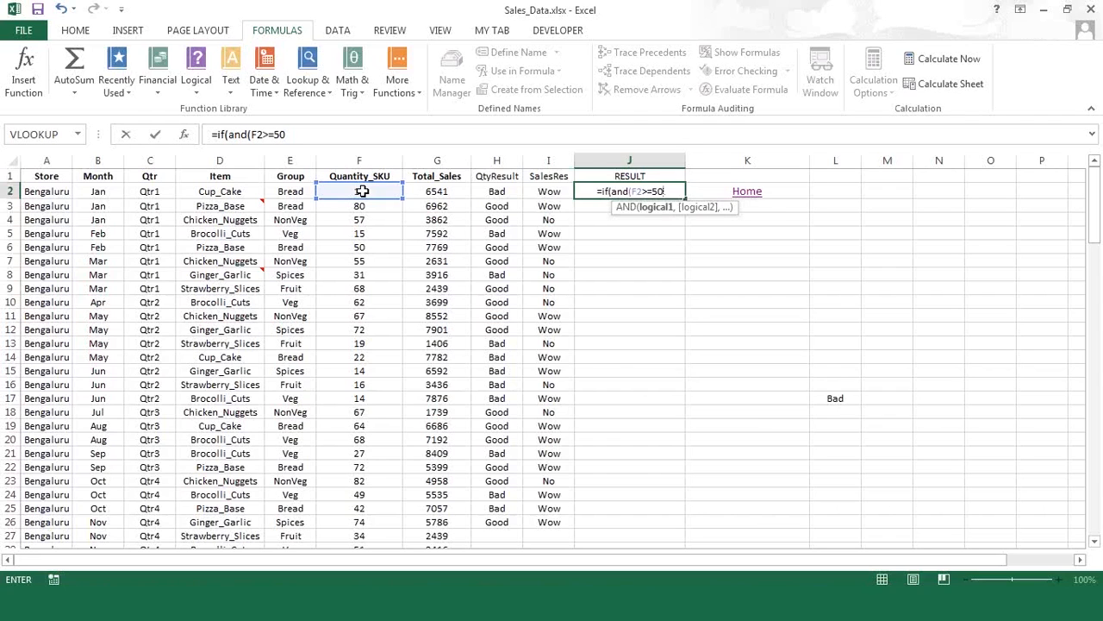
{"action": "type", "text": ","}
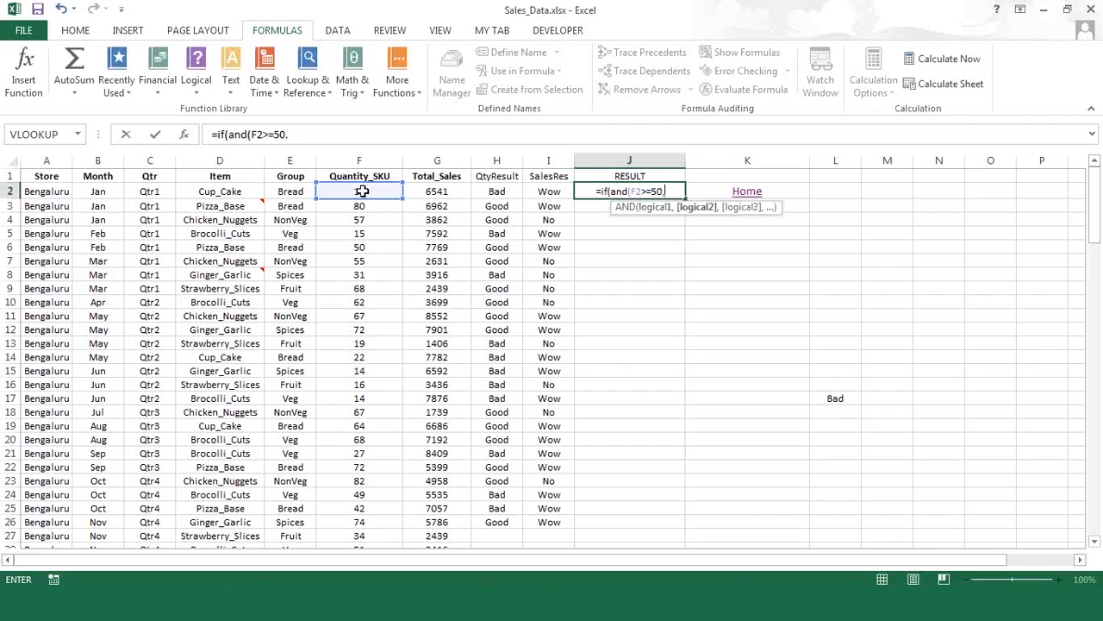
- Add G2>=5000 as the second condition of the nested AND in the J2 formula and close the AND
{"action": "left_click", "coordinate": [439, 192]}
{"action": "type", "text": ">"}
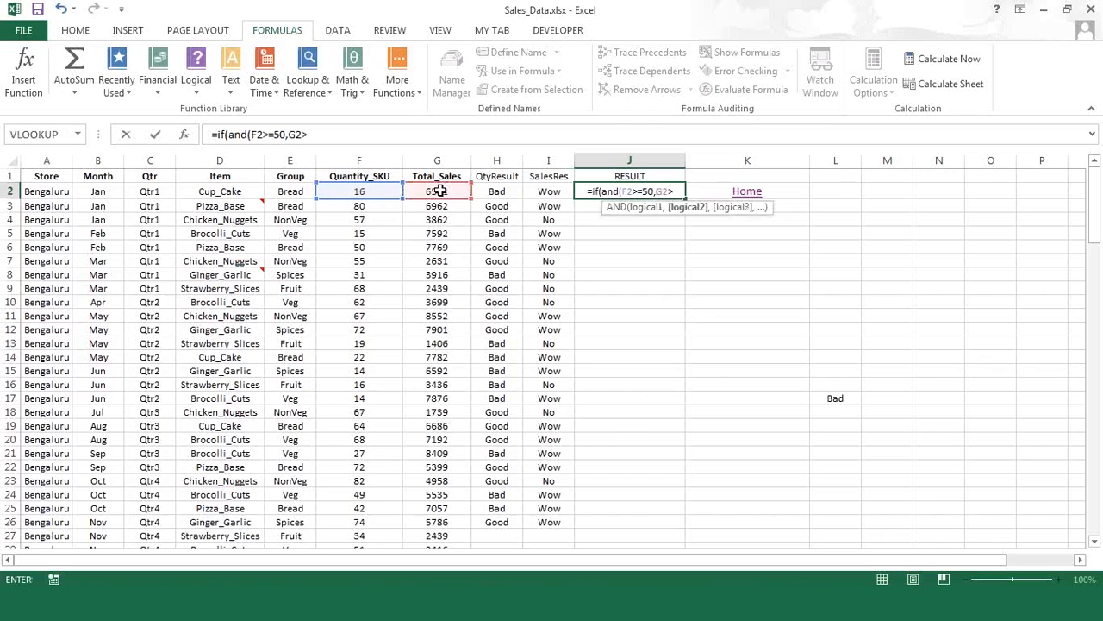
{"action": "type", "text": "=500"}
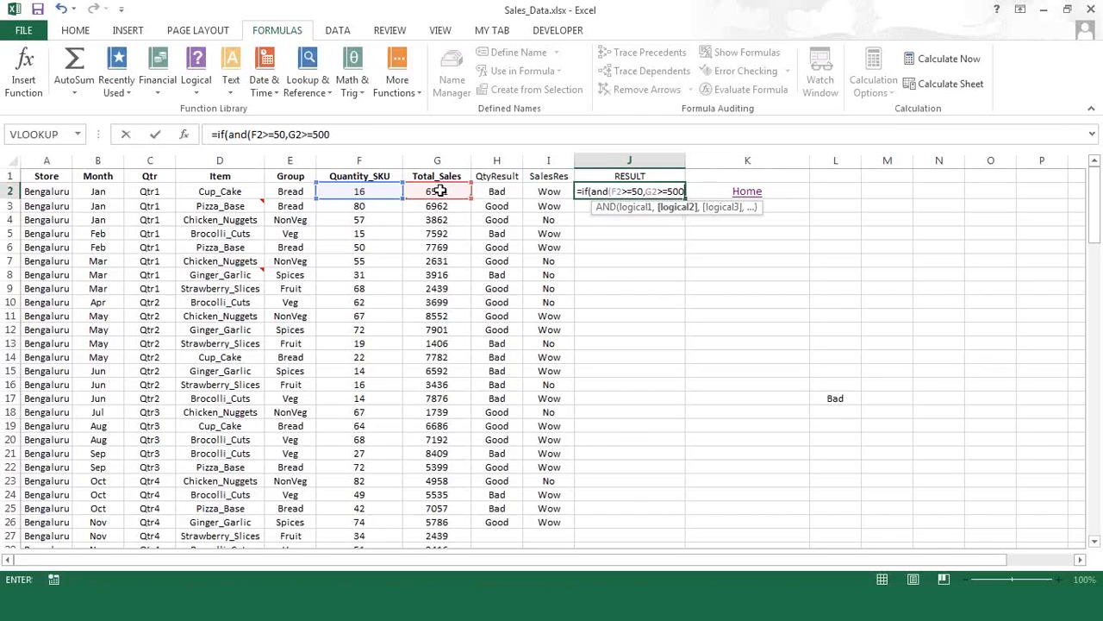
{"action": "type", "text": "0"}
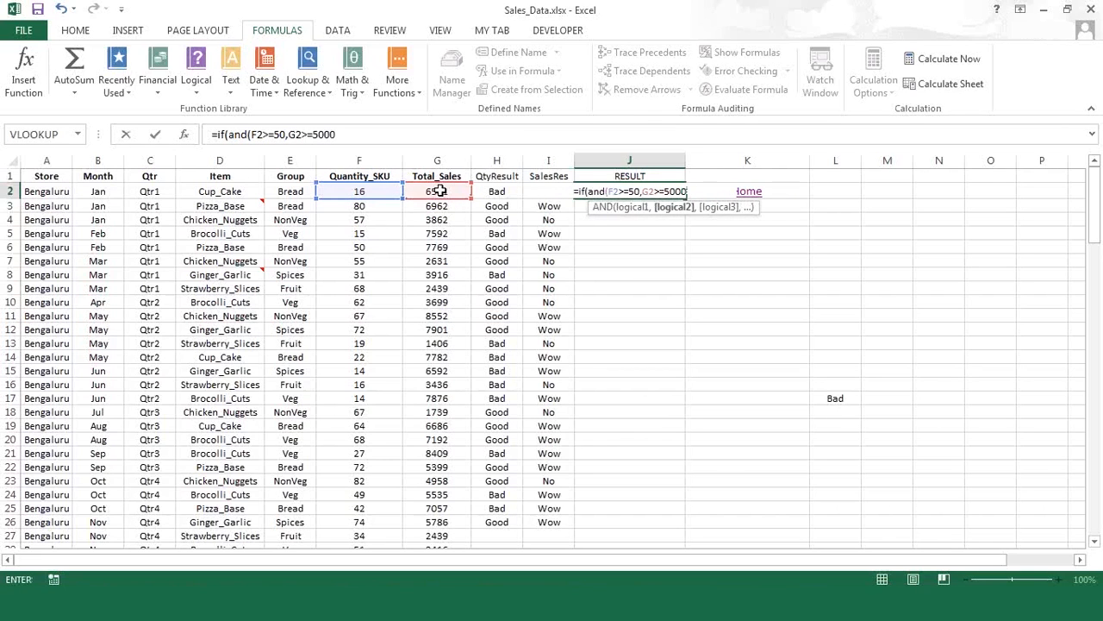
{"action": "type", "text": ")"}
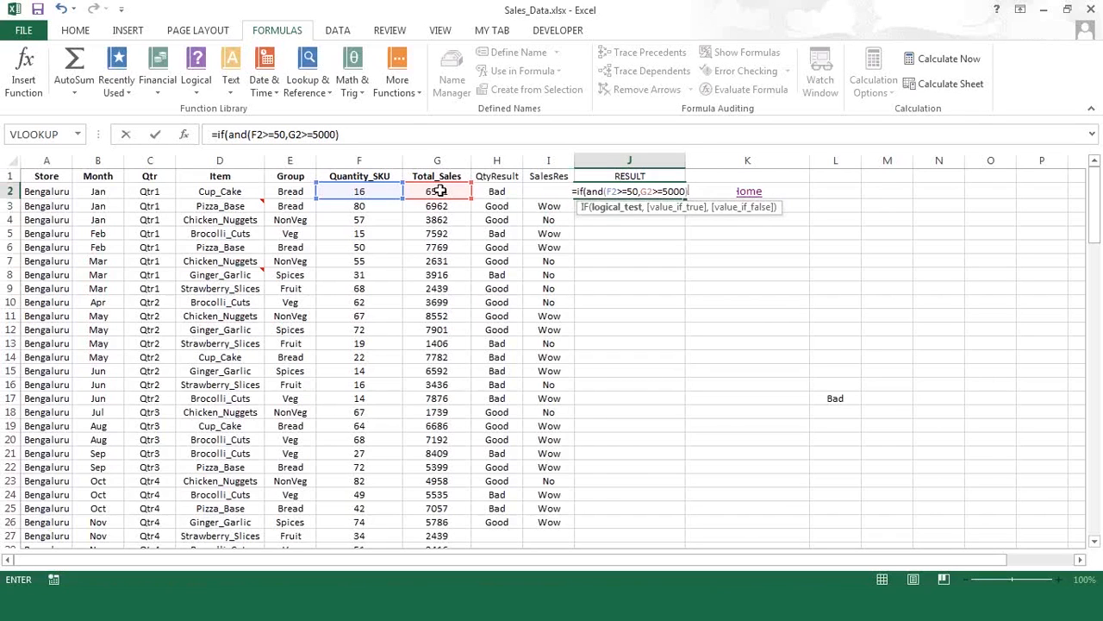
- Complete the J2 IF formula with "YES" as the true value and "NO" as the false value
{"action": "type", "text": "),"}
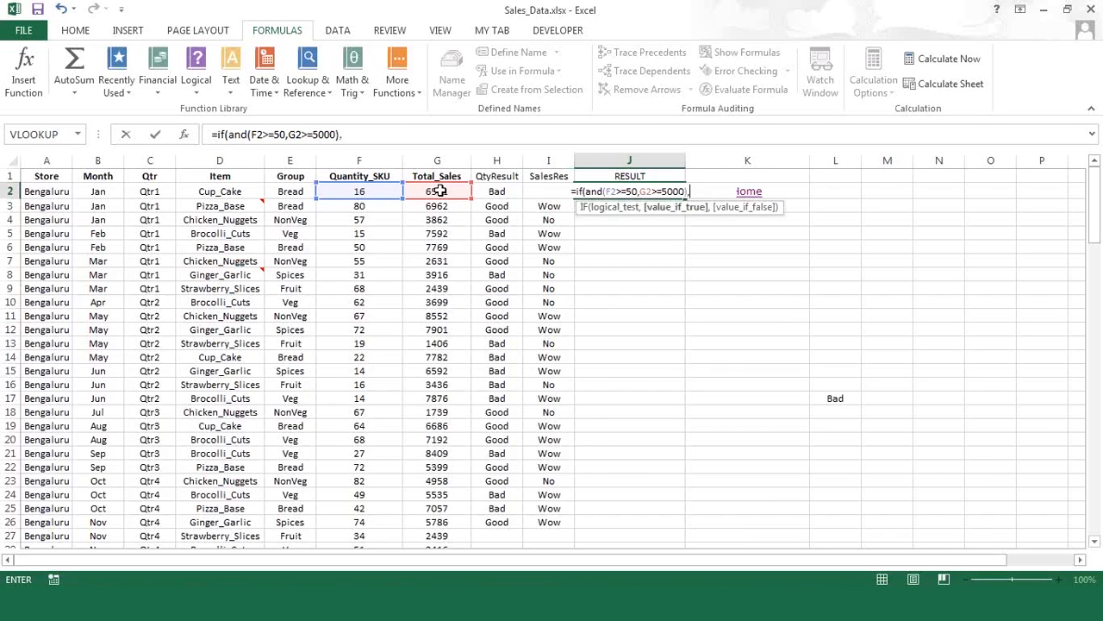
{"action": "type", "text": "\""}
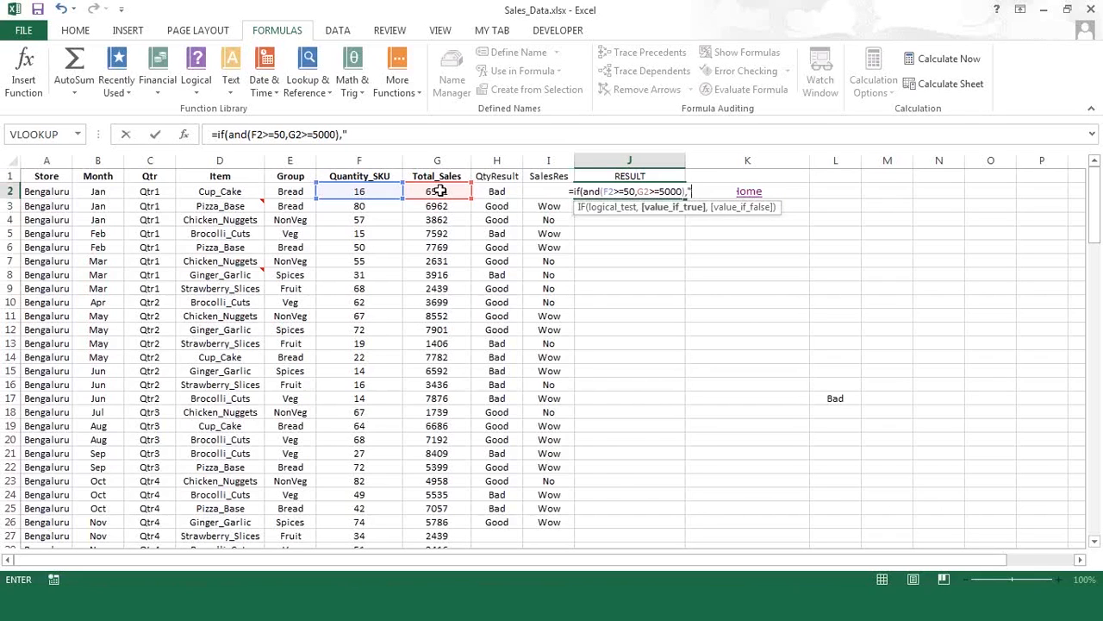
{"action": "type", "text": "YES"}
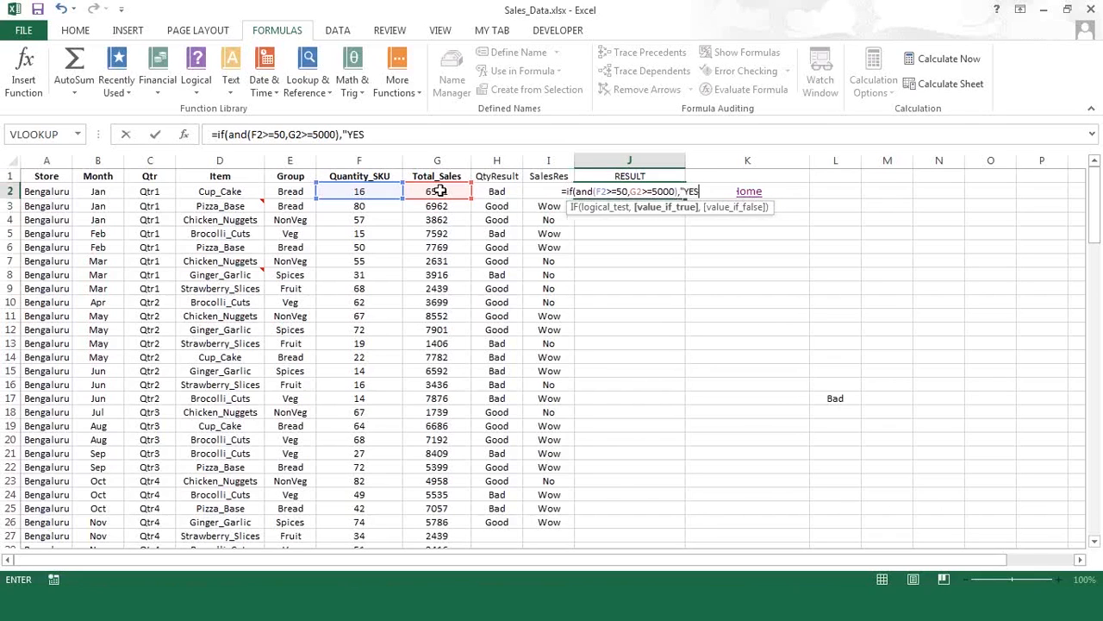
{"action": "type", "text": "\""}
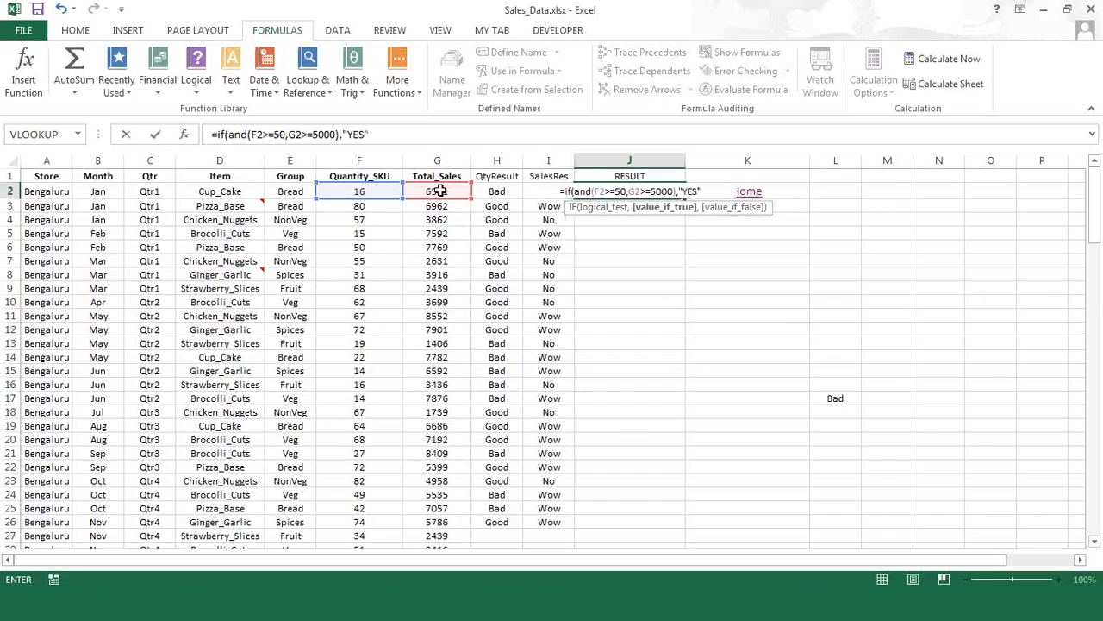
{"action": "type", "text": ",\"NO\""}
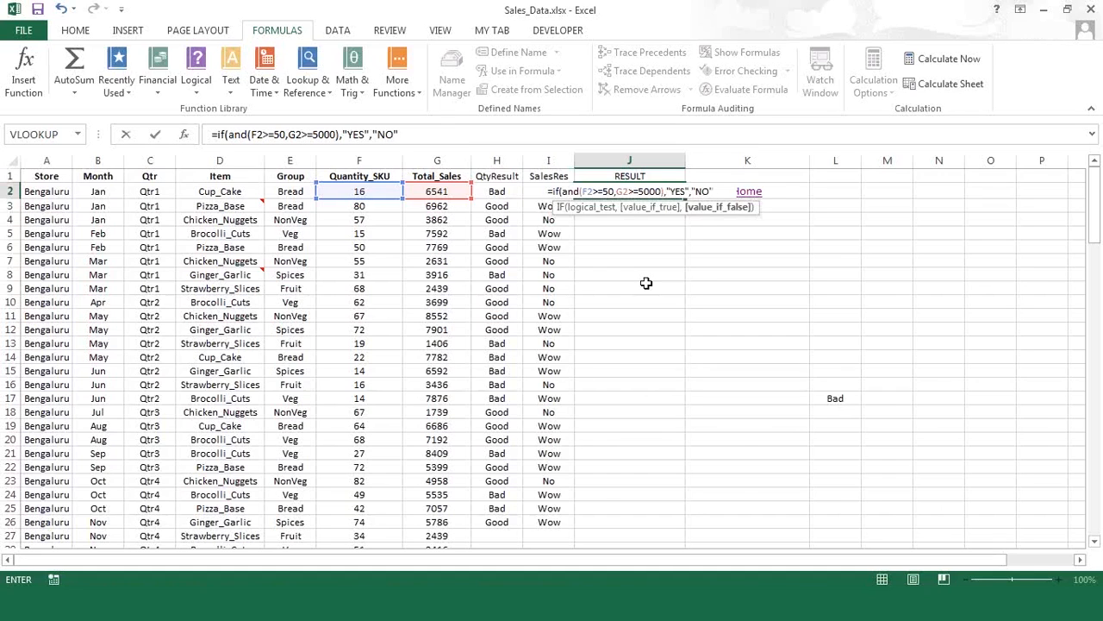
{"action": "type", "text": ")"}
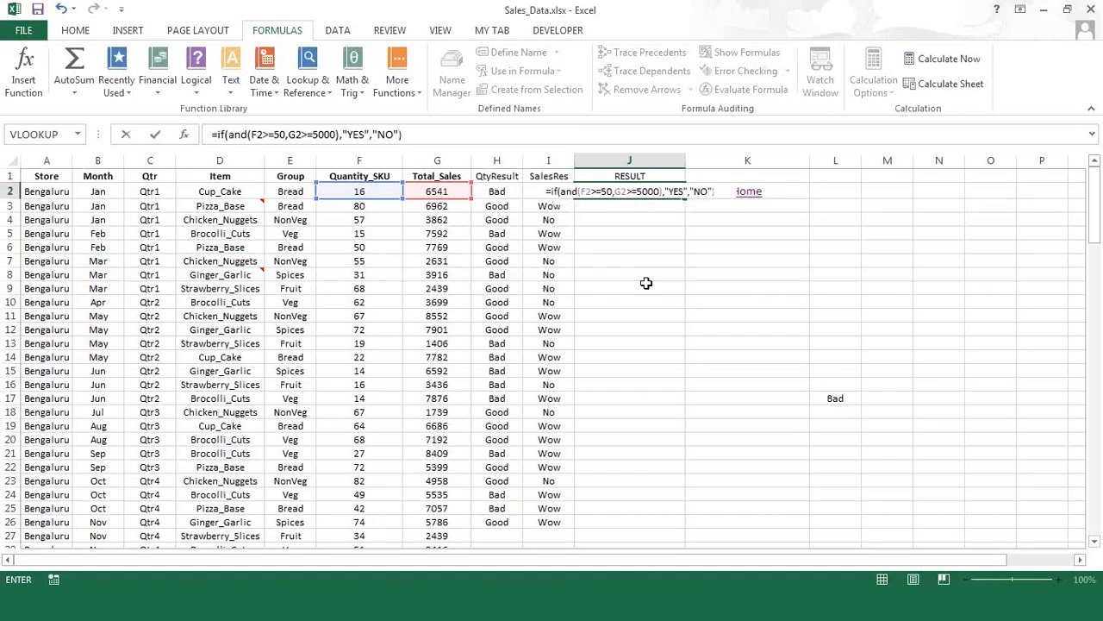
{"action": "key", "text": "Return"}
{"action": "key", "text": "Up"}
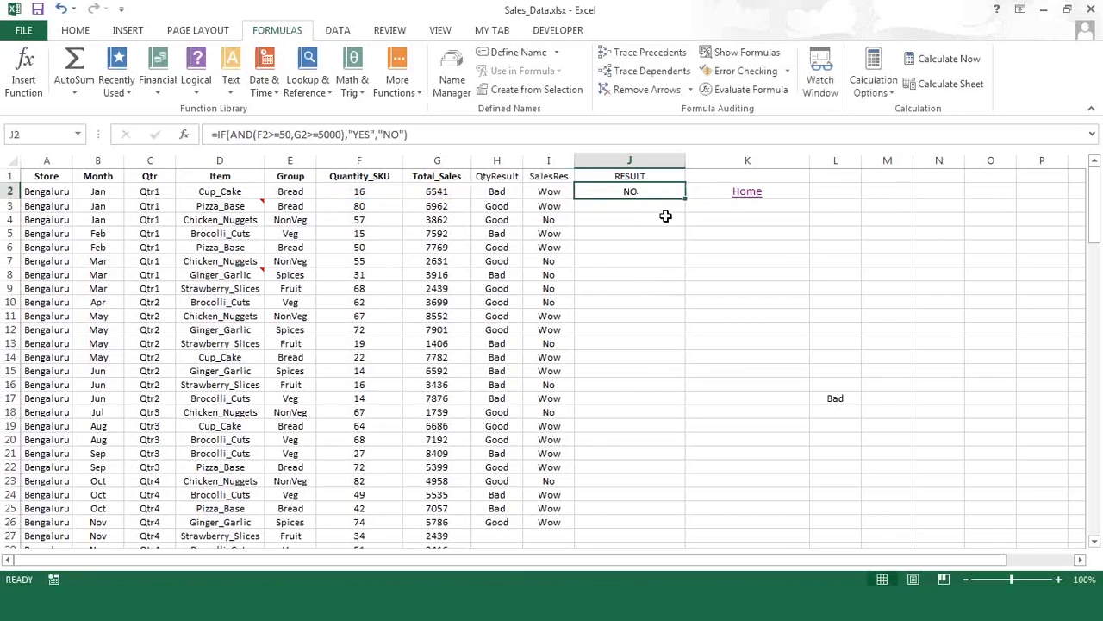
- Check the quantity and sales in rows 2 and 3, and fill the RESULT formula from J2 down to J26
{"action": "left_click", "coordinate": [433, 191]}
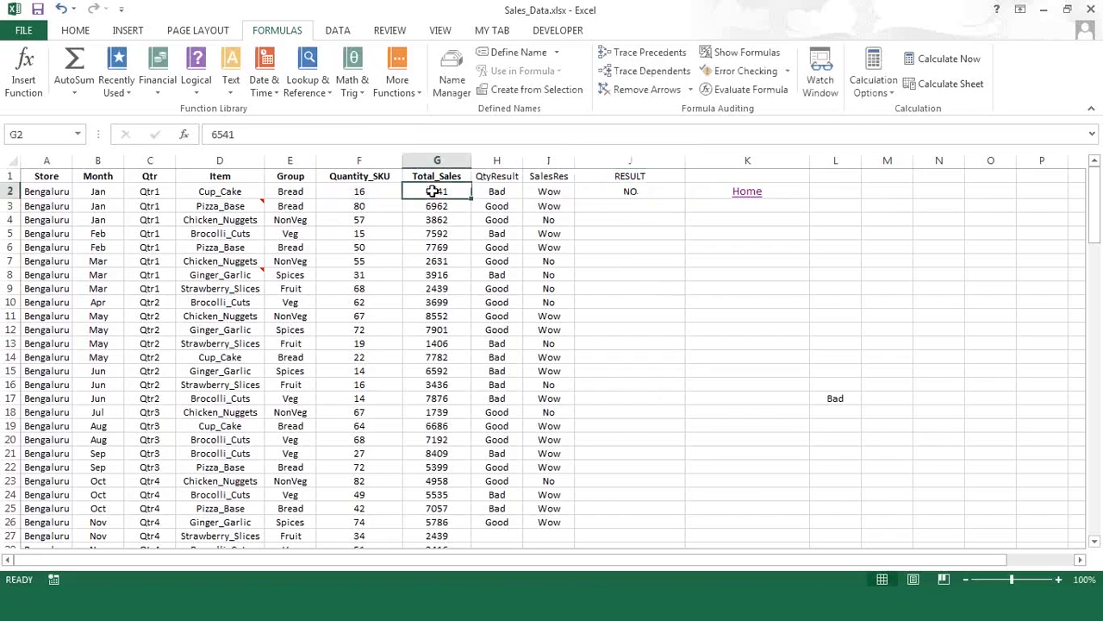
{"action": "left_click", "coordinate": [359, 191]}
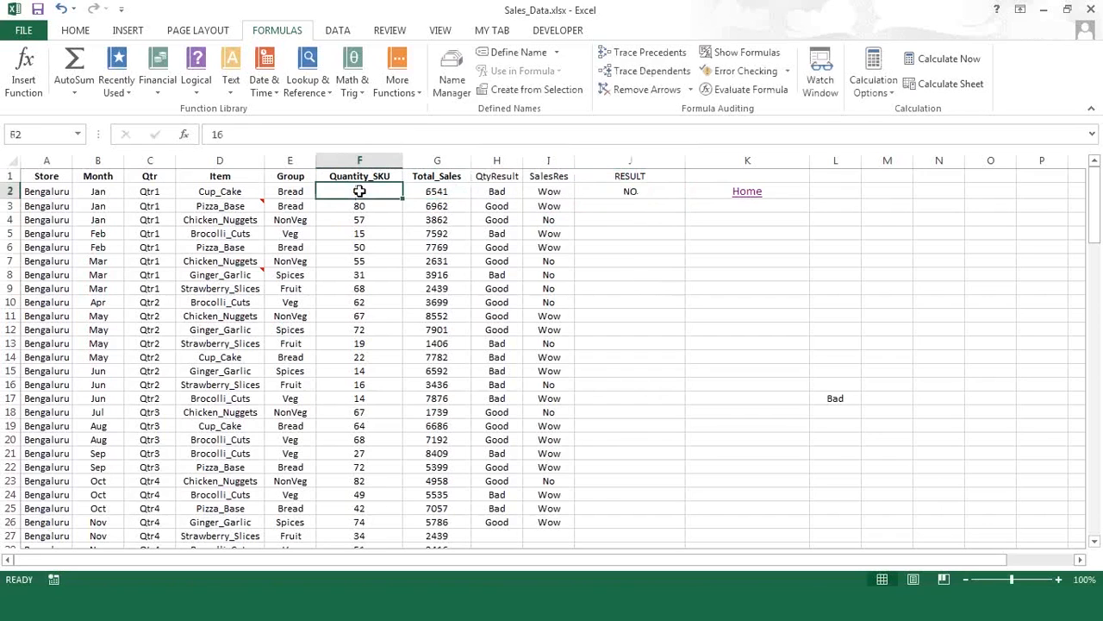
{"action": "left_click", "coordinate": [618, 205]}
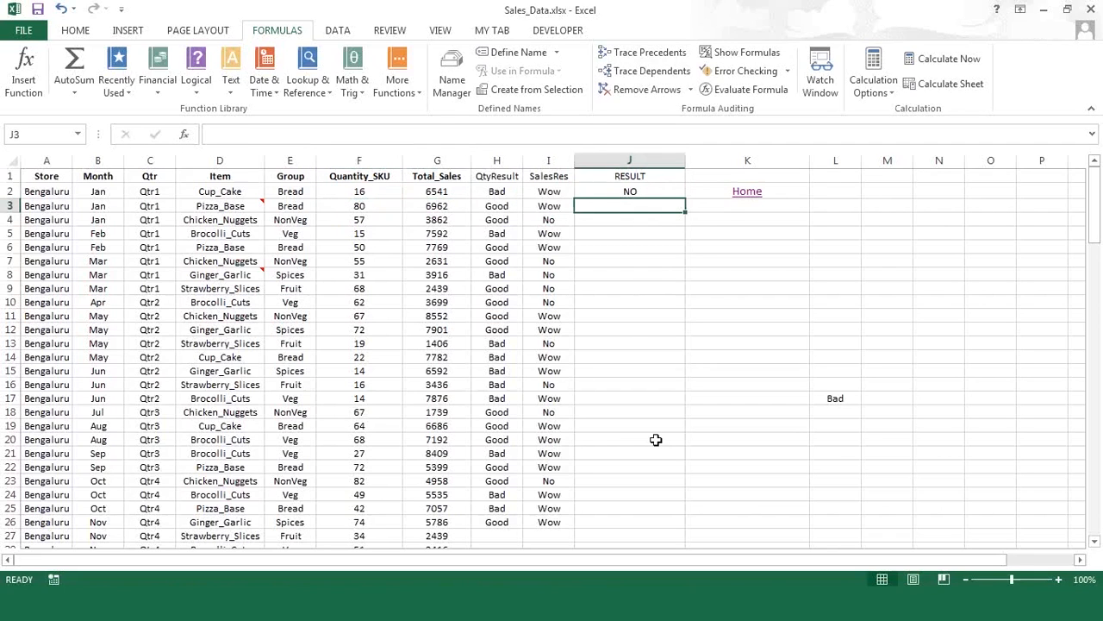
{"action": "left_click", "coordinate": [358, 204]}
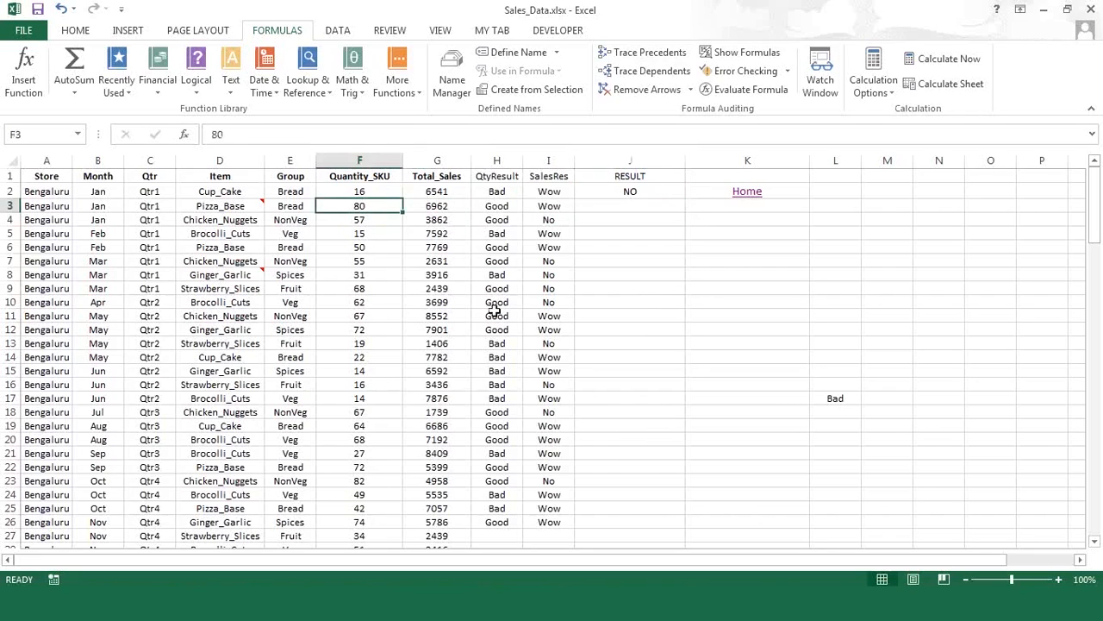
{"action": "left_click", "coordinate": [443, 207]}
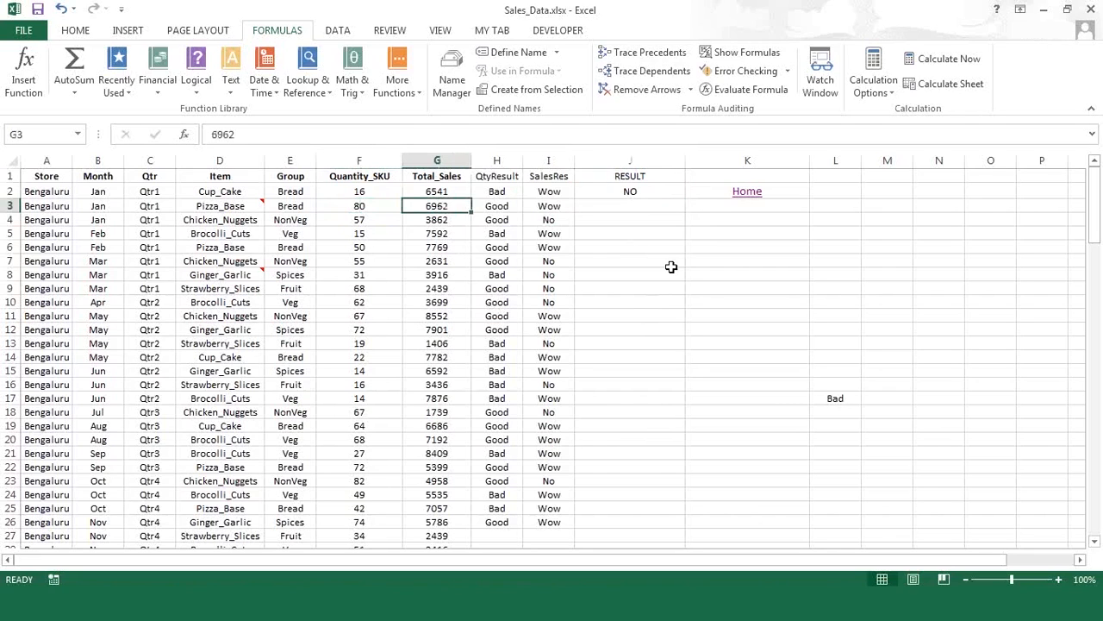
{"action": "left_click", "coordinate": [642, 204]}
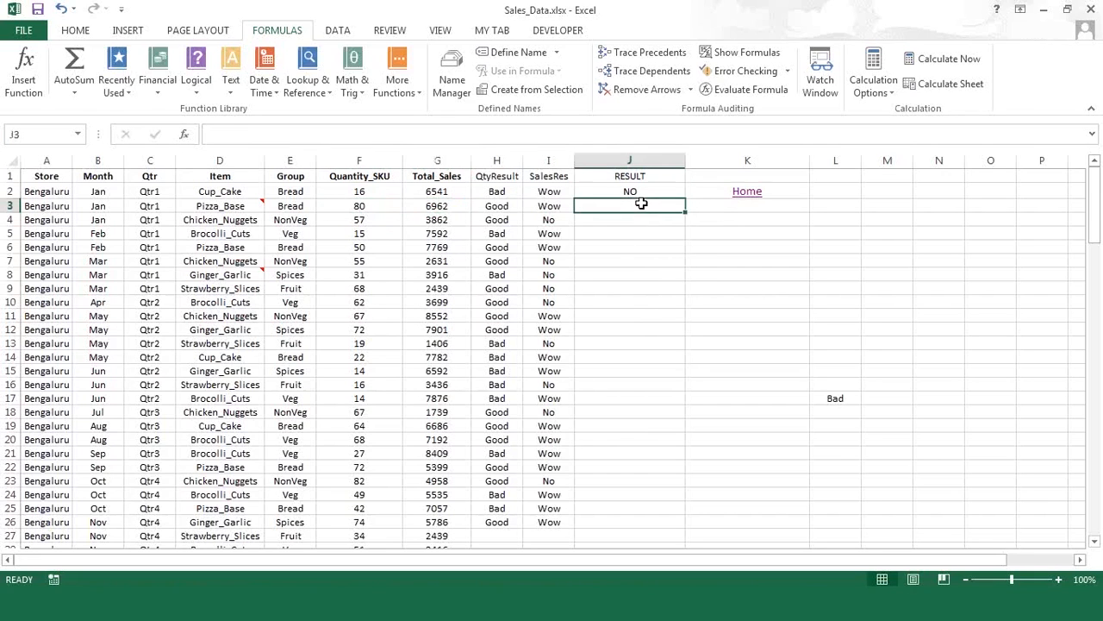
{"action": "key", "text": "ctrl+d"}
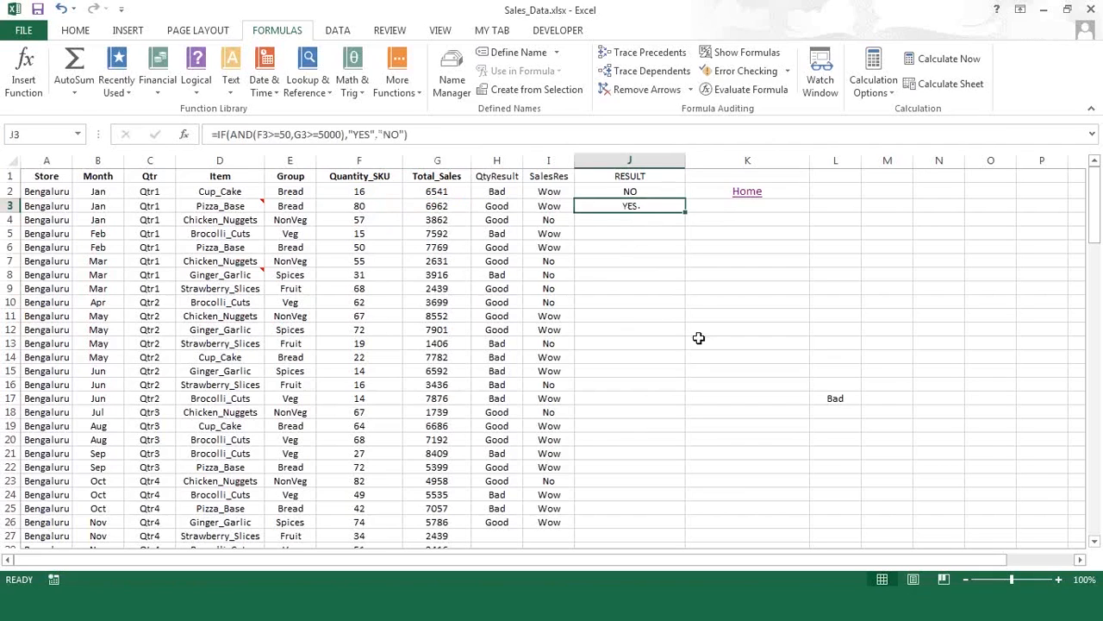
{"action": "left_click_drag", "start_coordinate": [687, 212], "coordinate": [675, 532]}
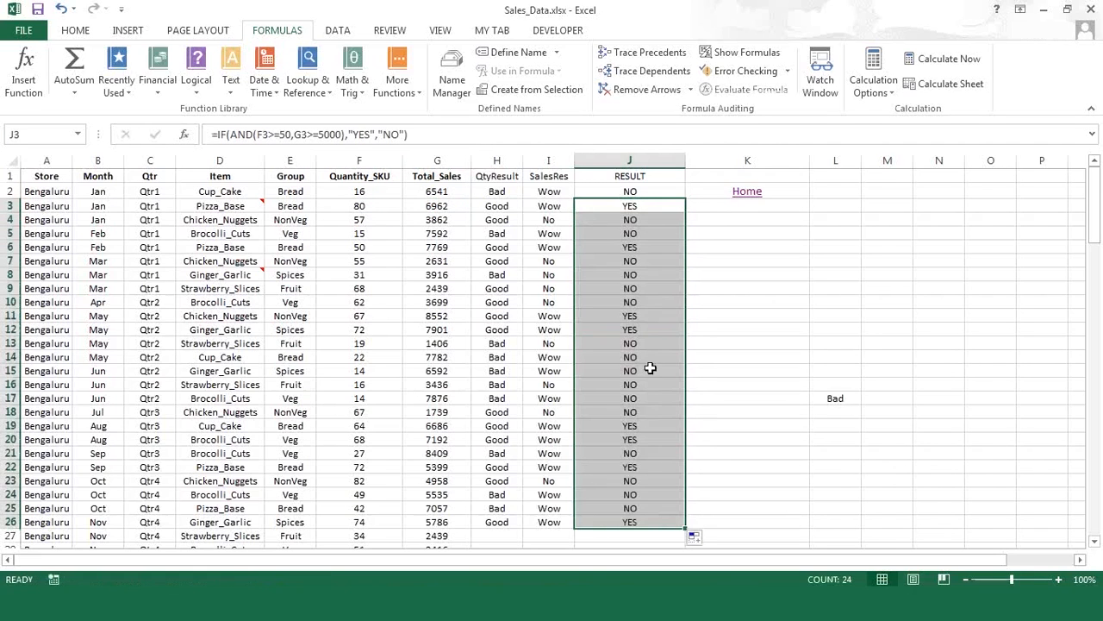
{"action": "left_click", "coordinate": [639, 323]}
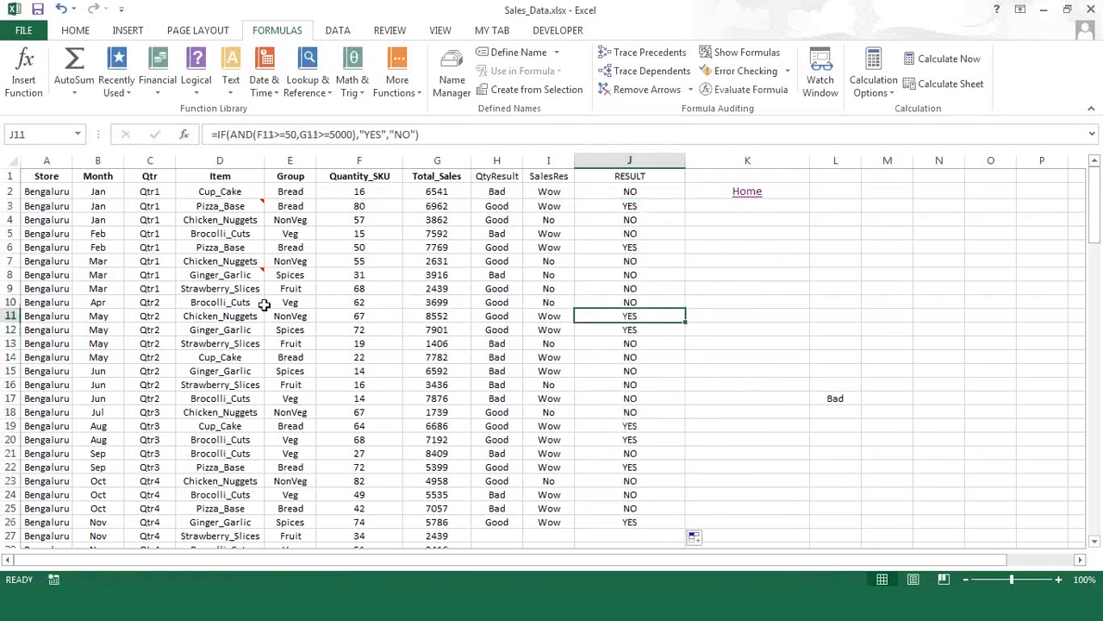
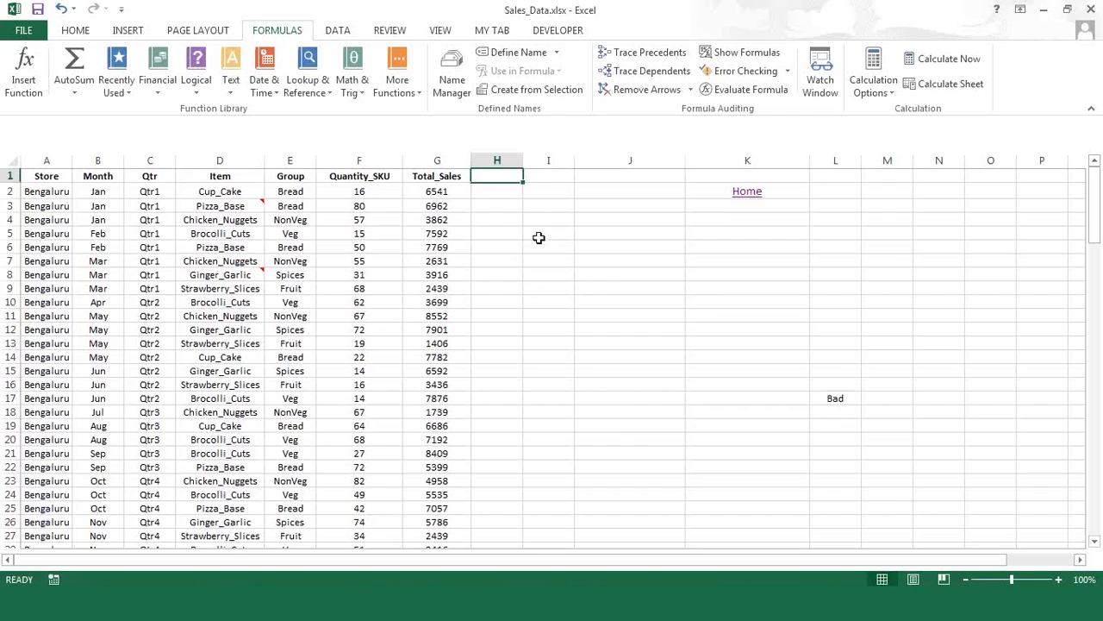
- Add the header Result in cell H1, next to the Total_Sales header
{"action": "type", "text": "t"}
{"action": "key", "text": "Return"}
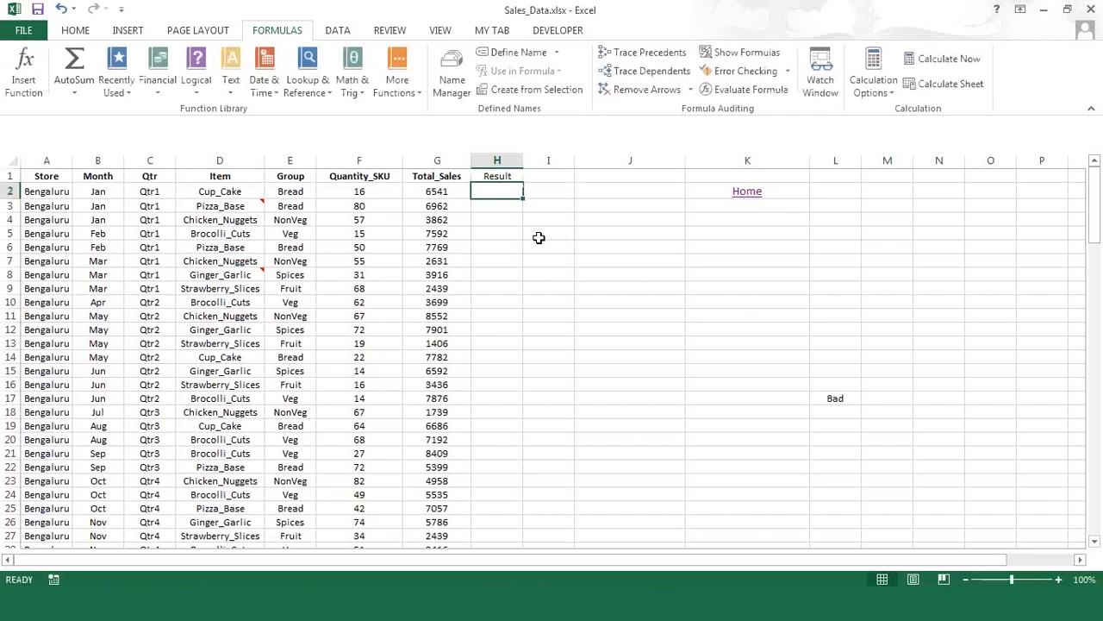
{"action": "key", "text": "Left"}
{"action": "key", "text": "Left"}
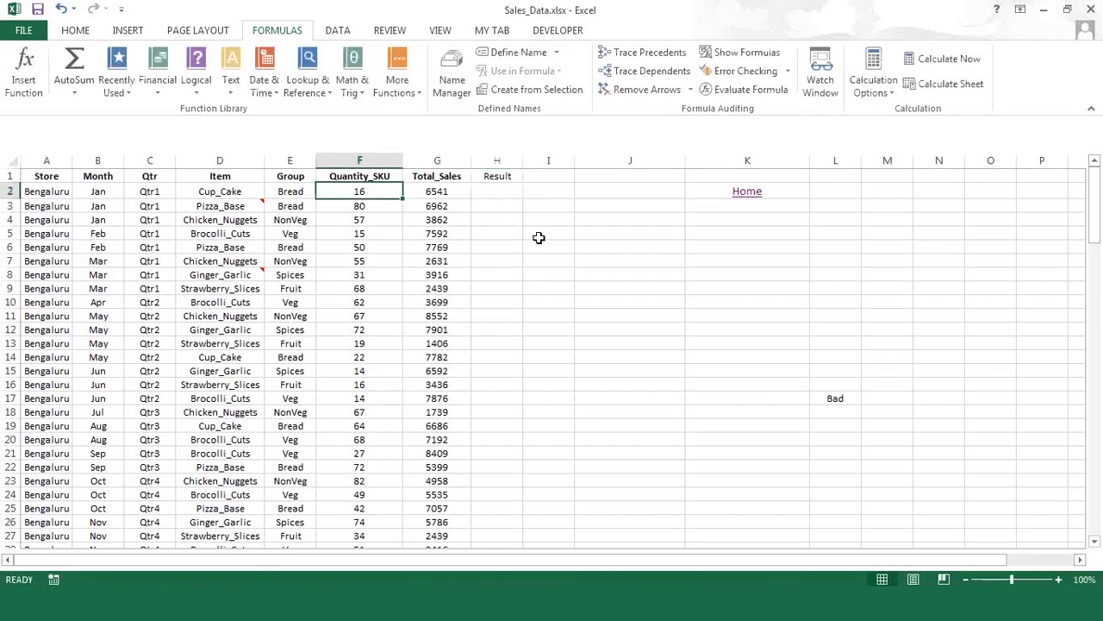
{"action": "key", "text": "Right"}
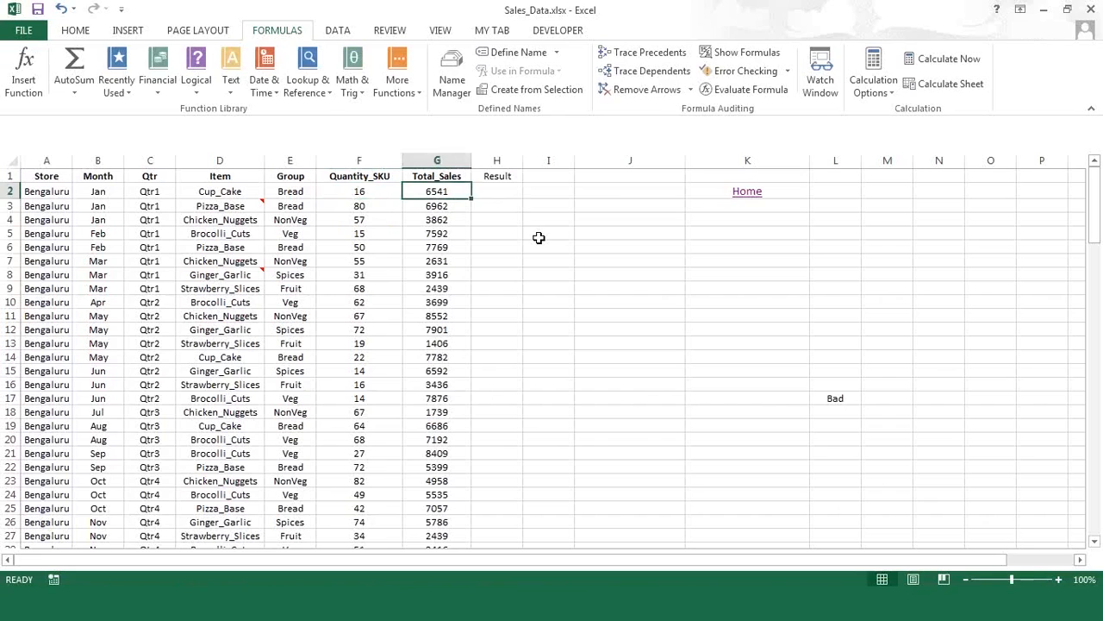
{"action": "key", "text": "Right"}
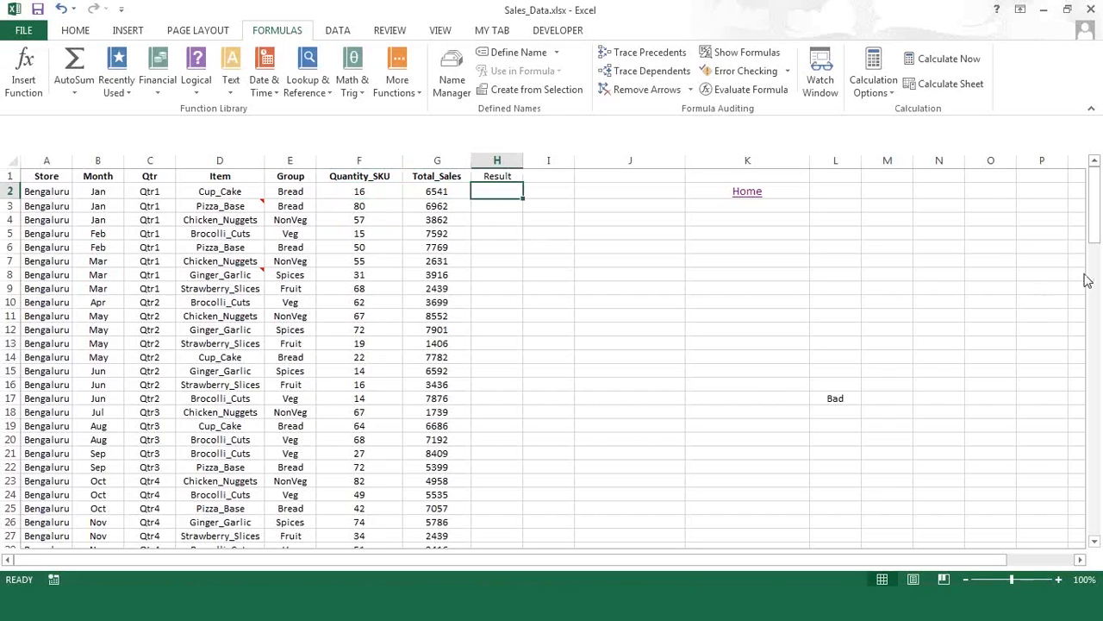
{"action": "key", "text": "alt+Tab"}
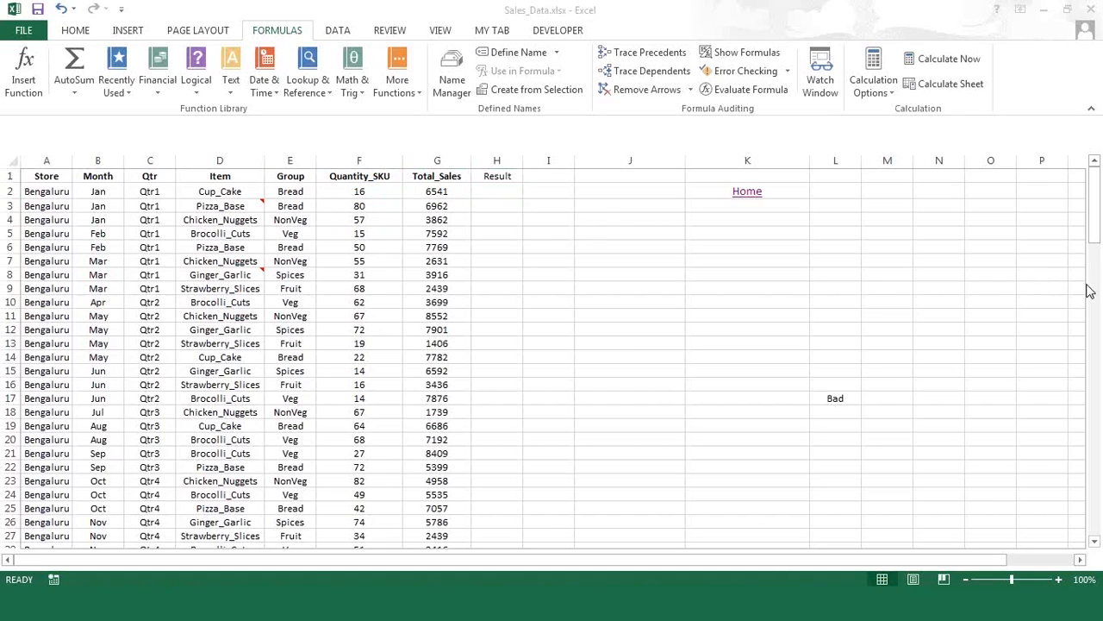
- Start an IF formula in H2 with F2>=50 as its logical test
{"action": "left_click", "coordinate": [498, 189]}
{"action": "type", "text": "="}
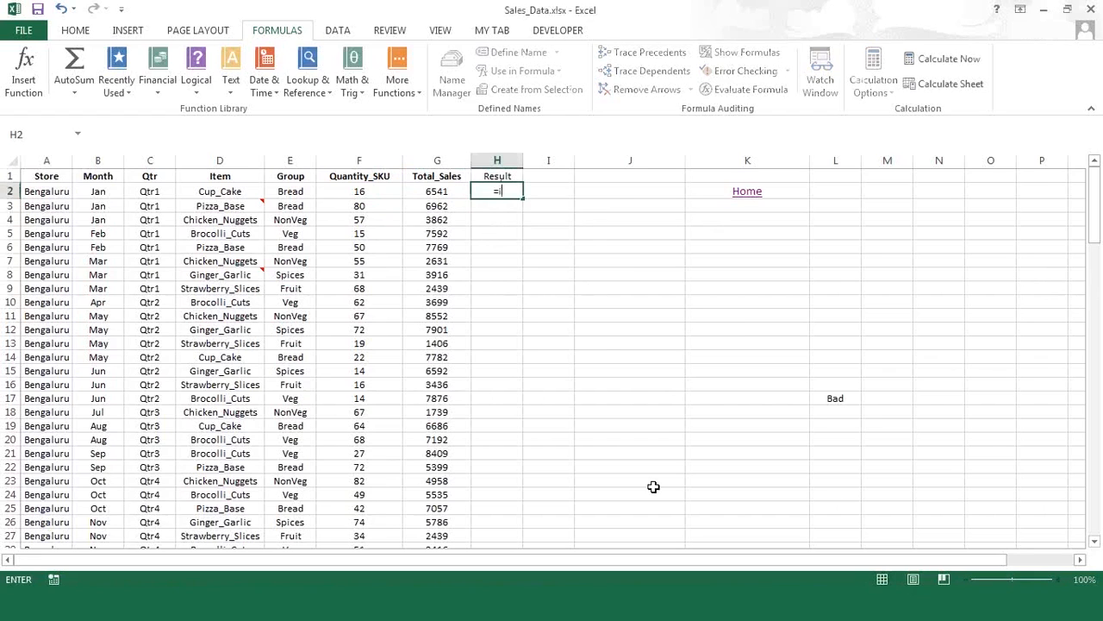
{"action": "type", "text": "if("}
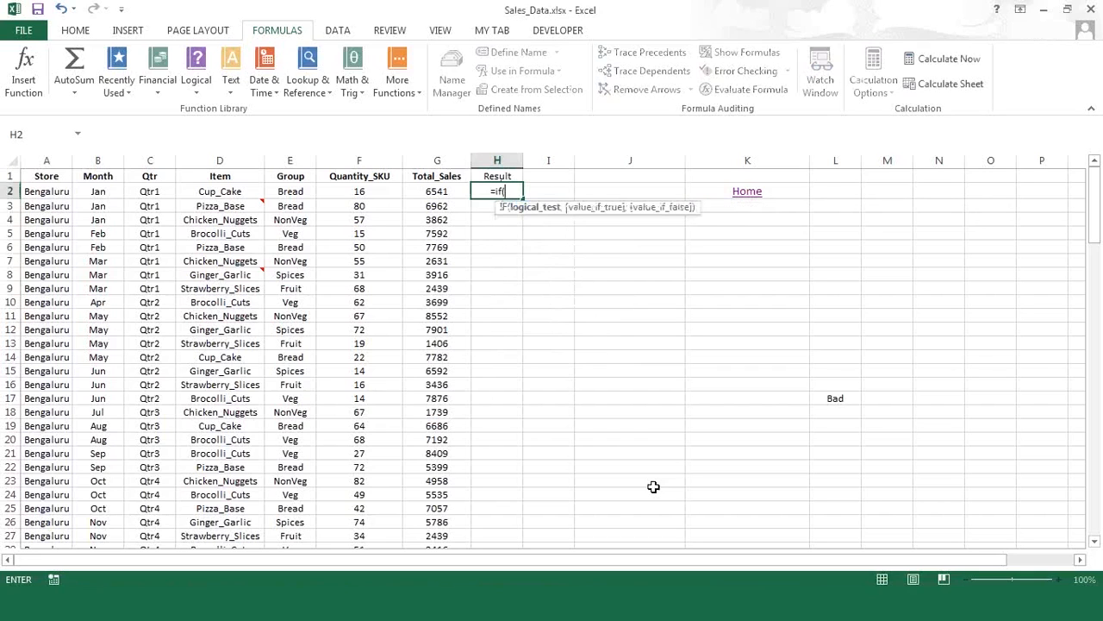
{"action": "left_click", "coordinate": [371, 194]}
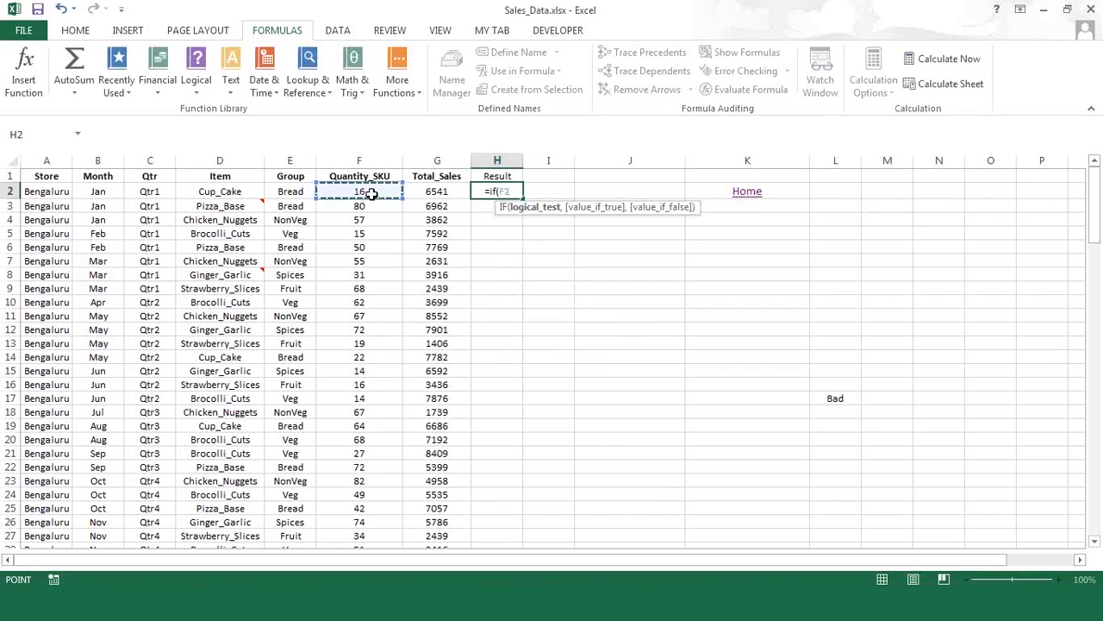
{"action": "type", "text": ">=50"}
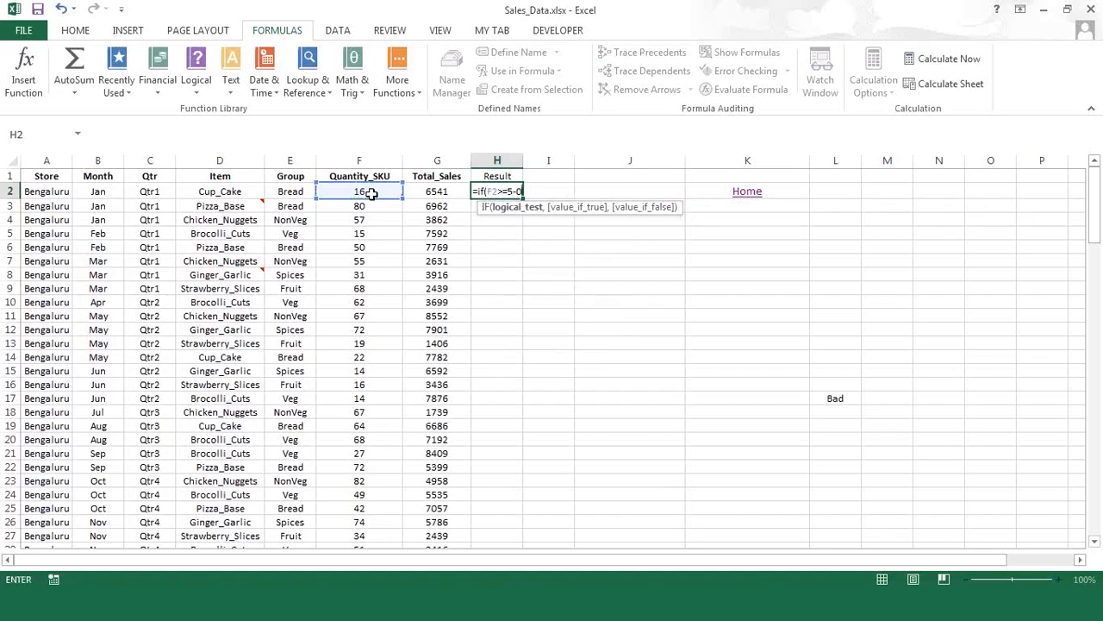
{"action": "key", "text": "BackSpace"}
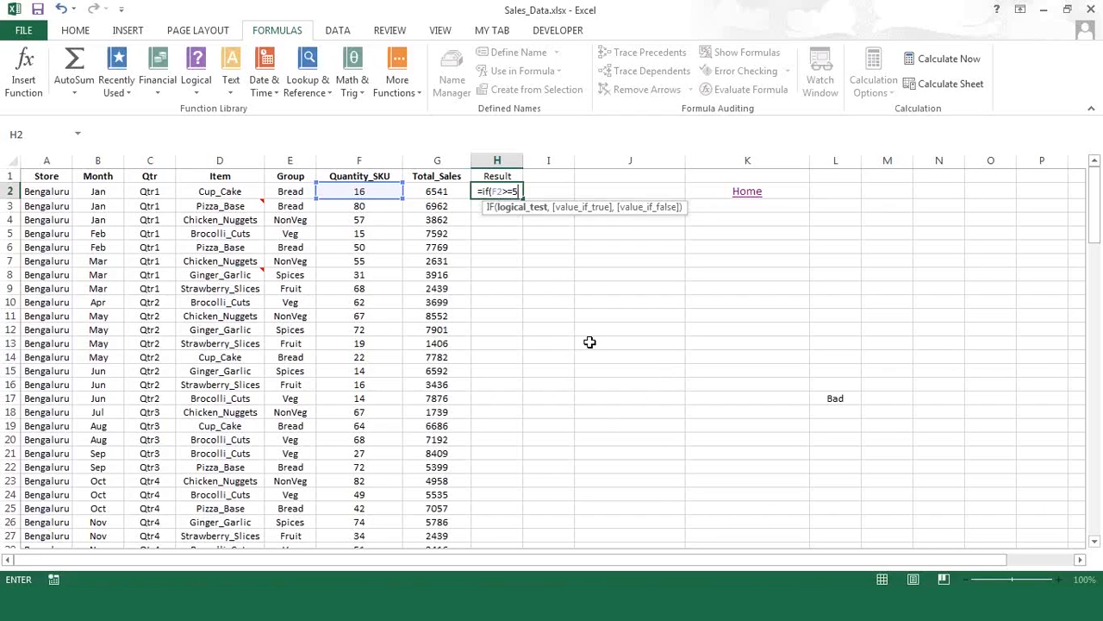
{"action": "type", "text": "0"}
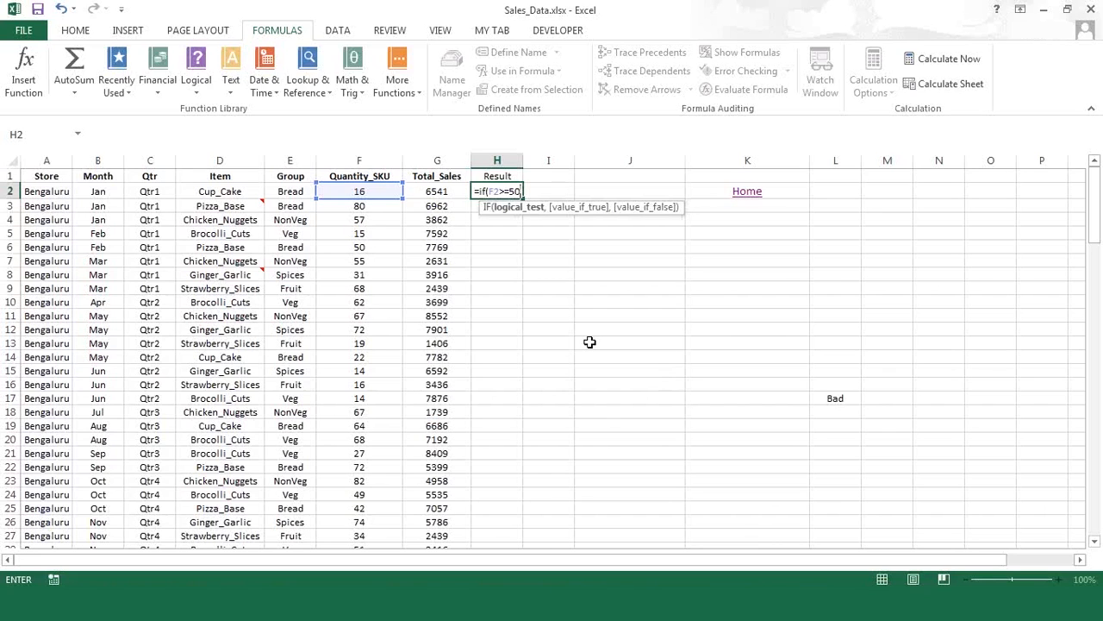
- Nest a second IF as the true value of the H2 formula, with G2>=5000 as its logical test
{"action": "type", "text": ","}
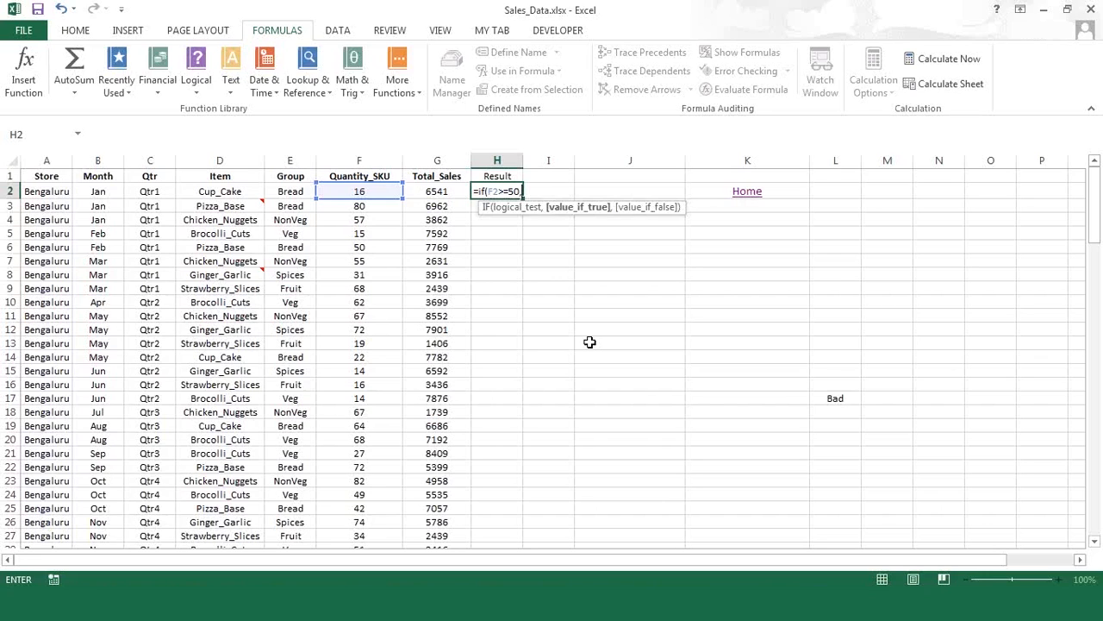
{"action": "type", "text": ",if"}
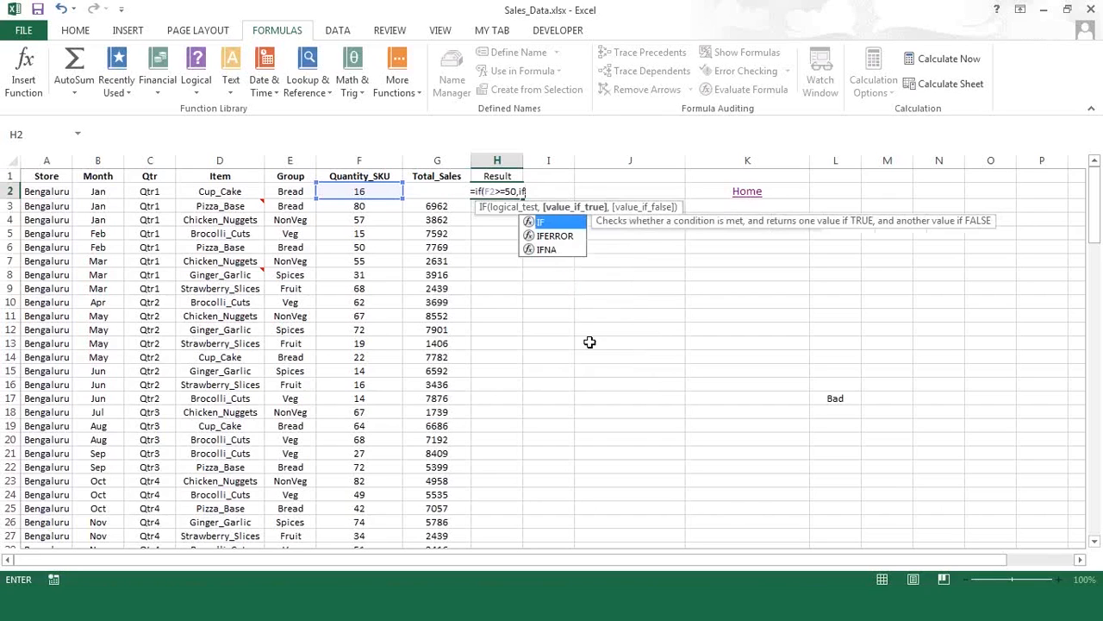
{"action": "type", "text": "("}
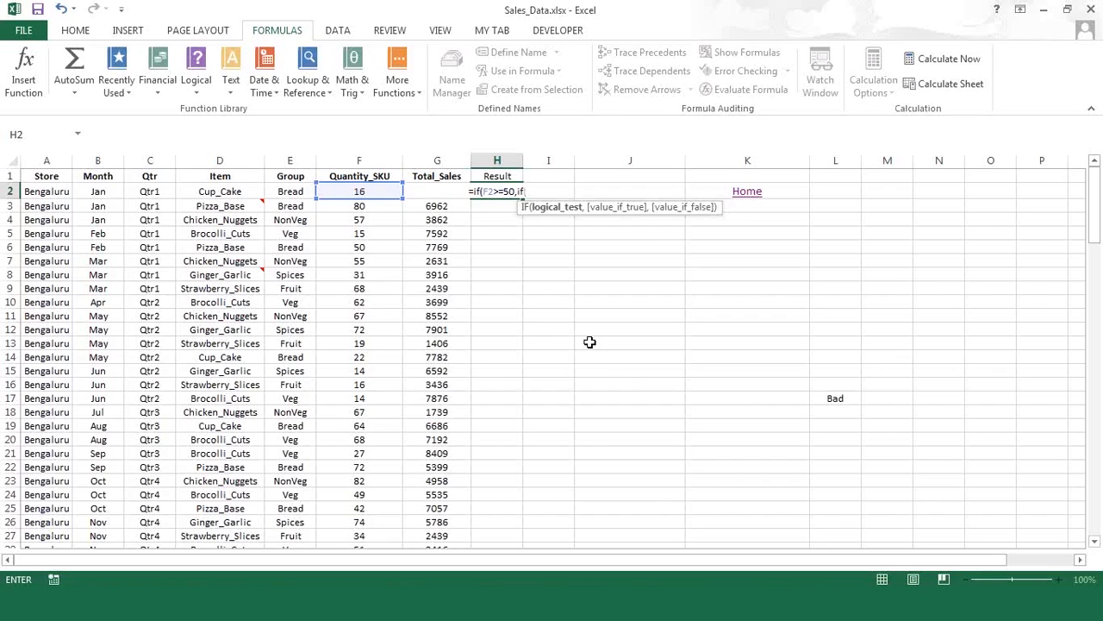
{"action": "left_click", "coordinate": [418, 190]}
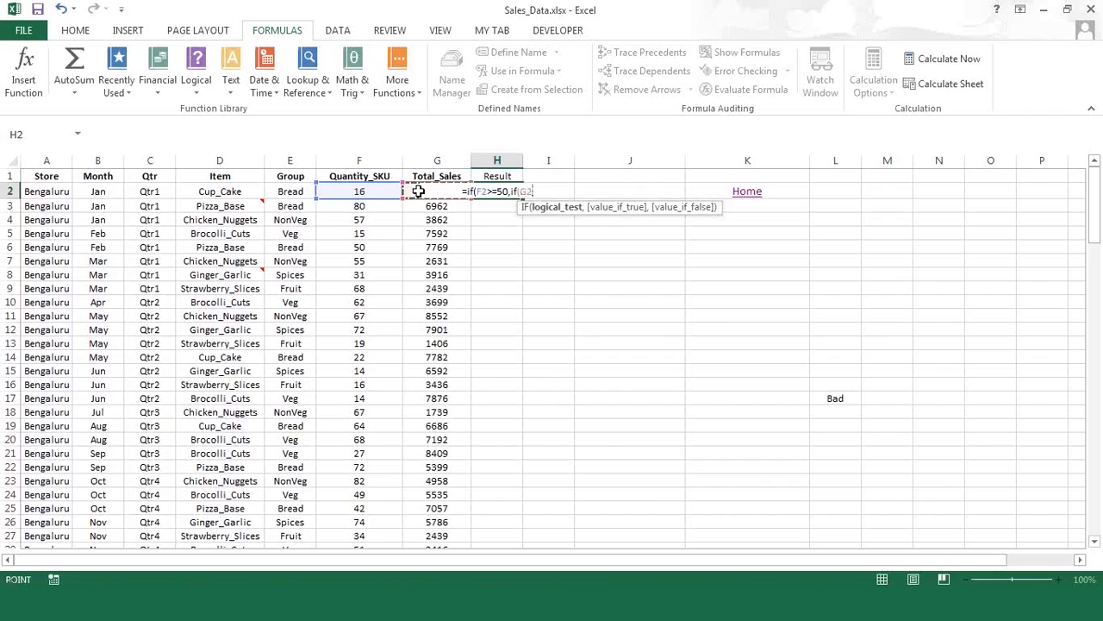
{"action": "type", "text": ">"}
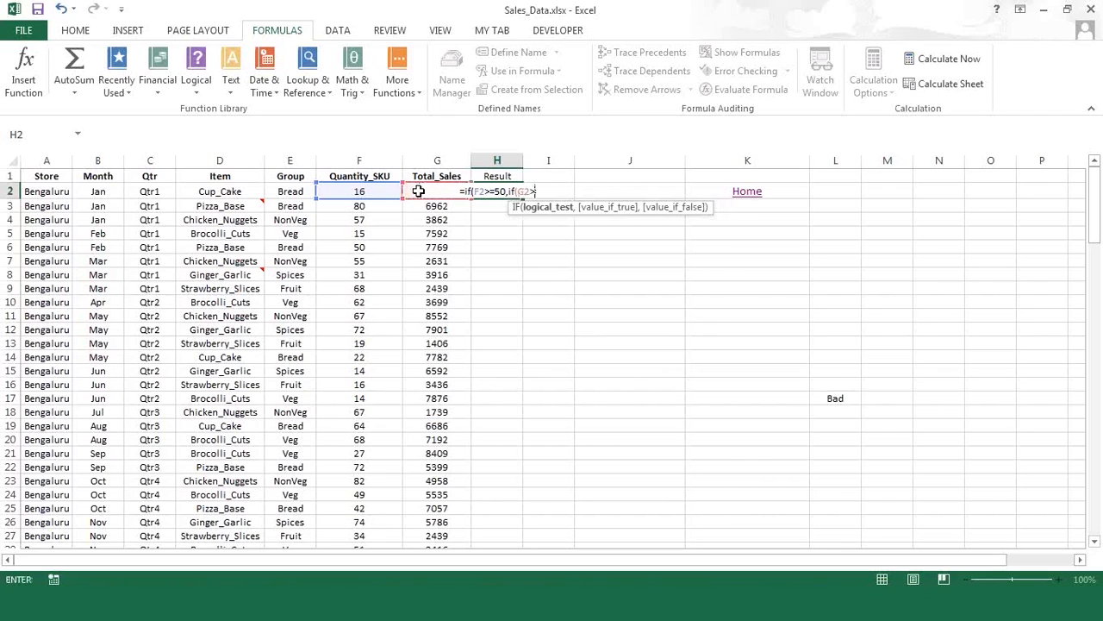
{"action": "type", "text": "=500"}
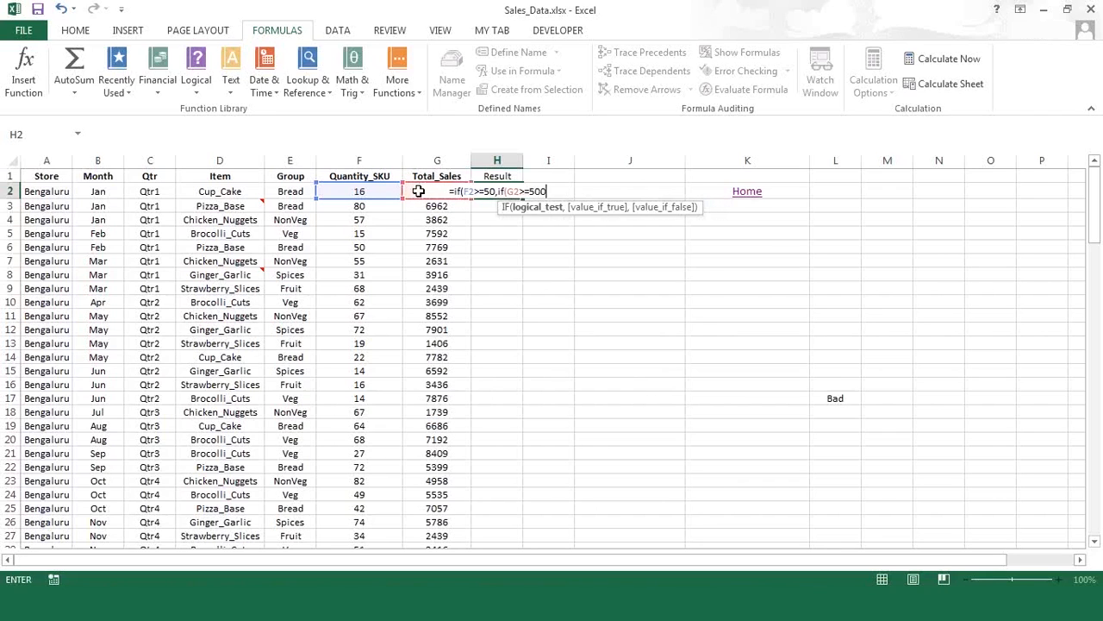
{"action": "type", "text": "0"}
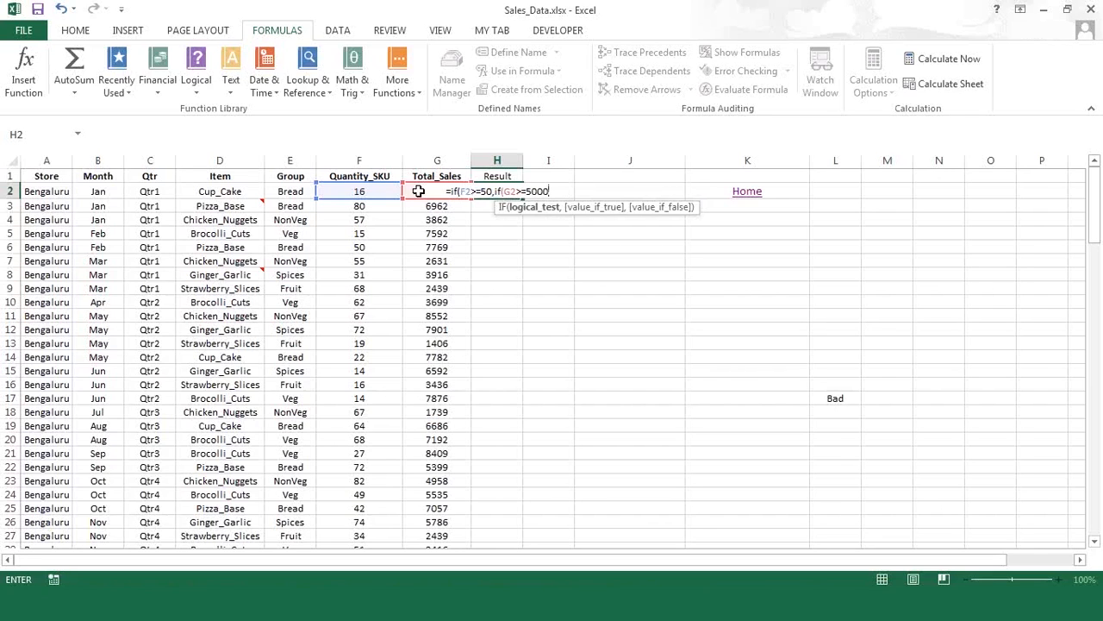
- Complete the nested IF in H2 with "GOOD" as its true value and "BAD" as its false value
{"action": "type", "text": ","}
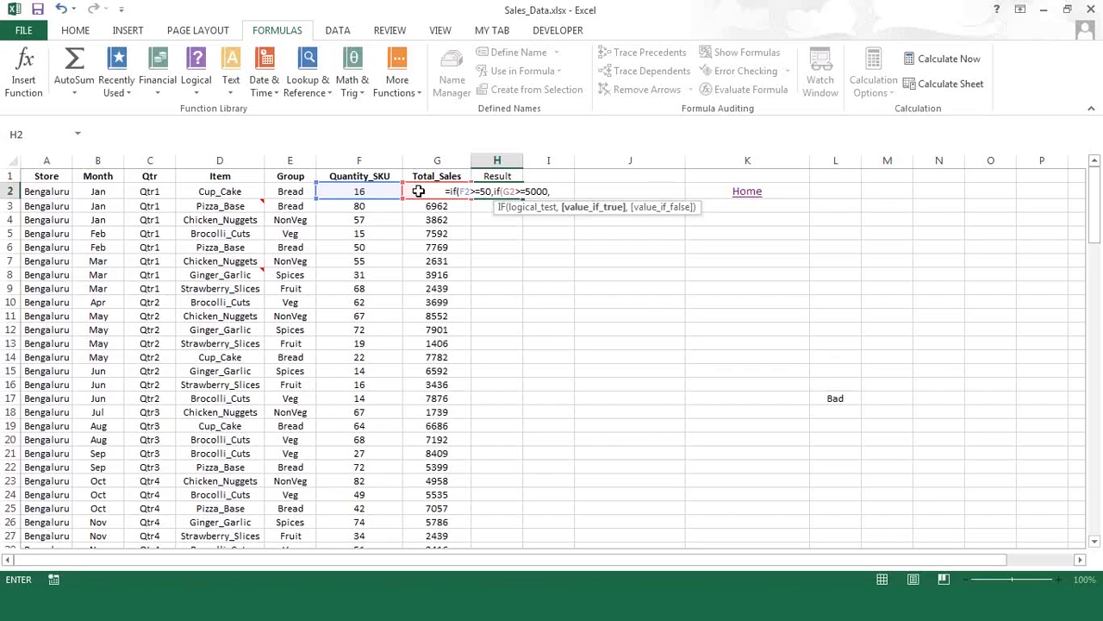
{"action": "type", "text": "\""}
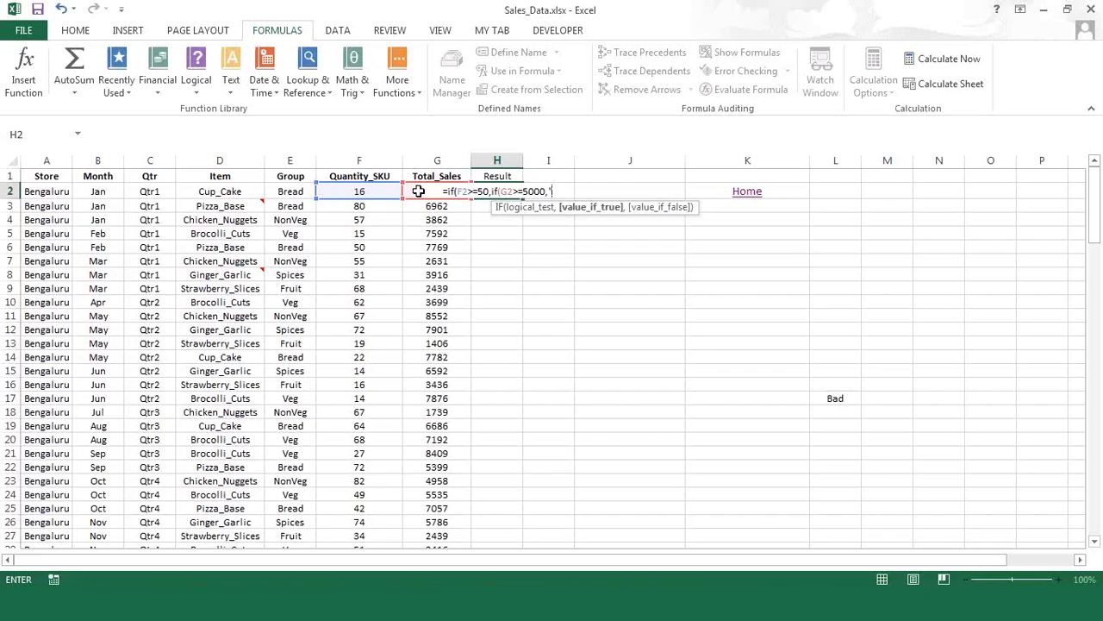
{"action": "type", "text": "GOO"}
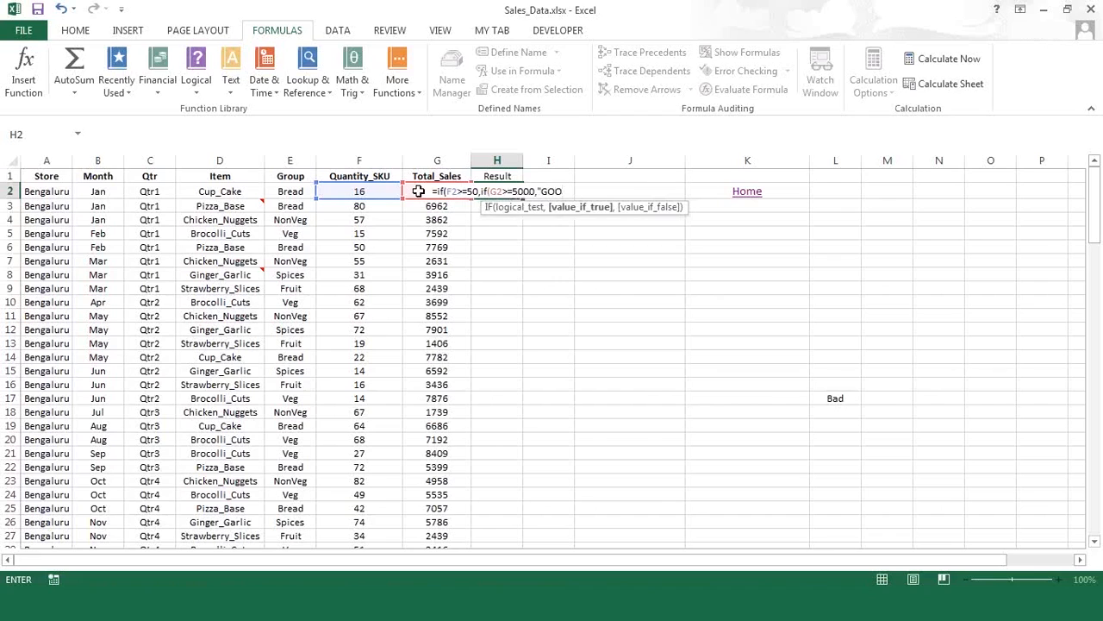
{"action": "type", "text": "D\"\""}
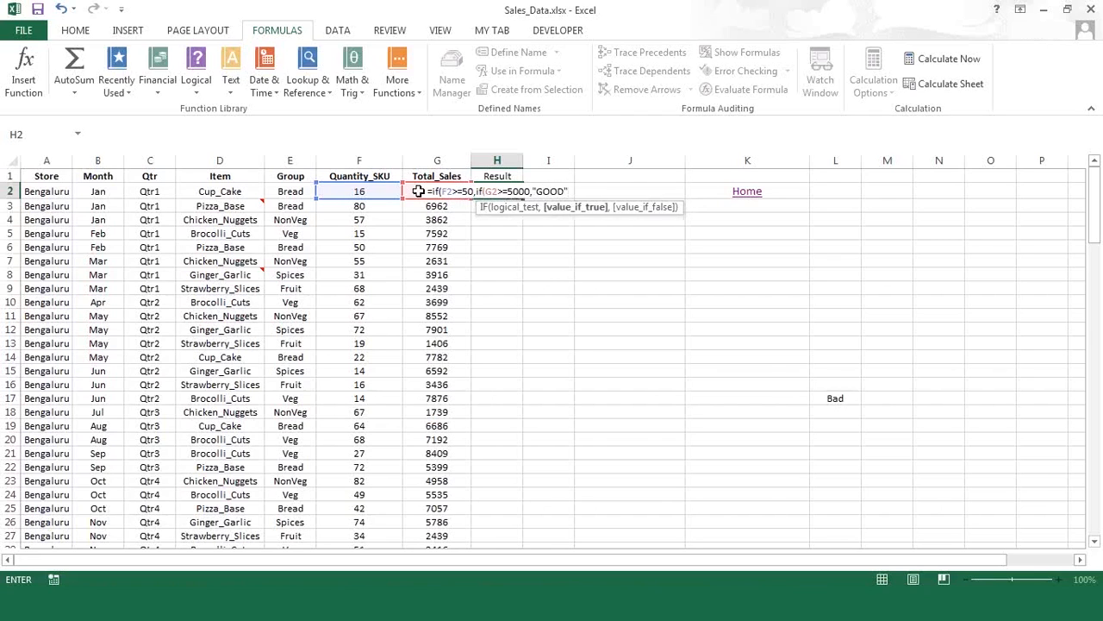
{"action": "type", "text": ","}
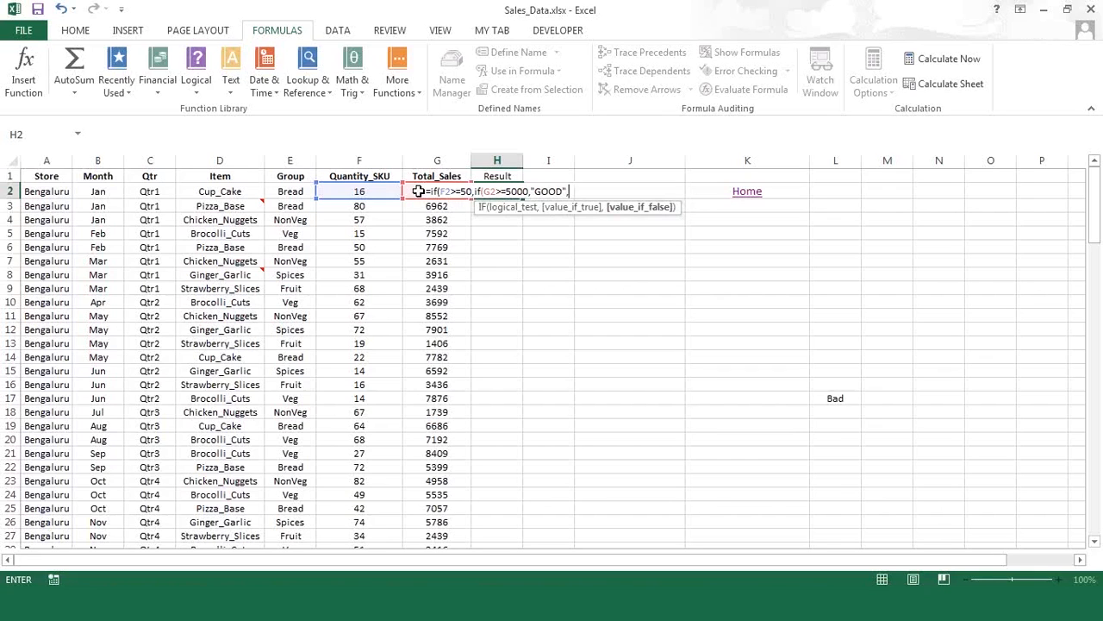
{"action": "type", "text": "\""}
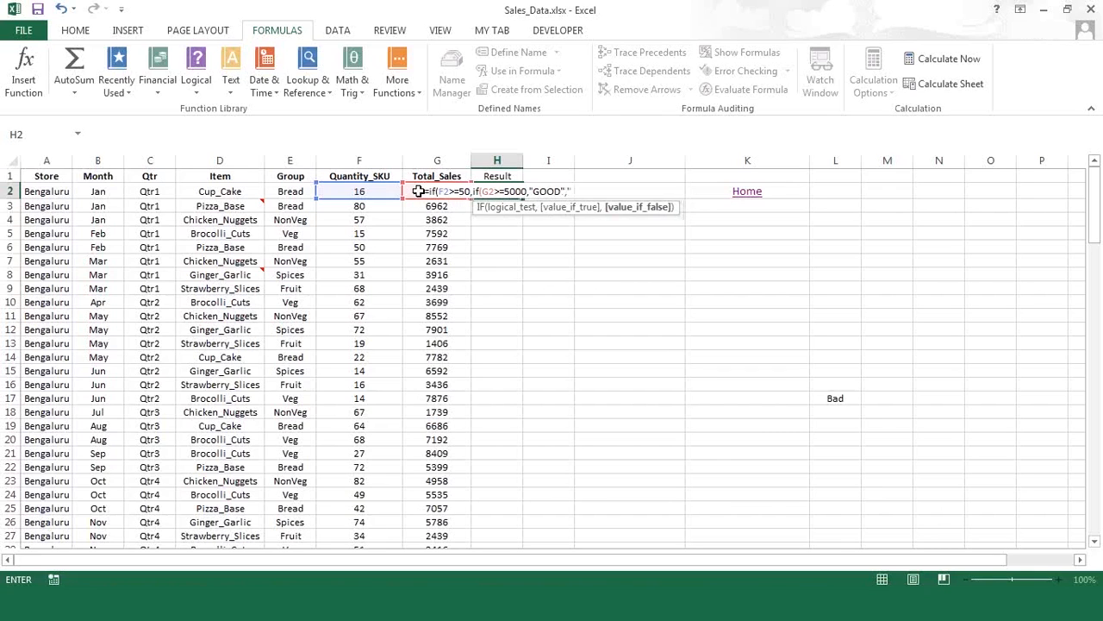
{"action": "type", "text": "B"}
{"action": "type", "text": "AD"}
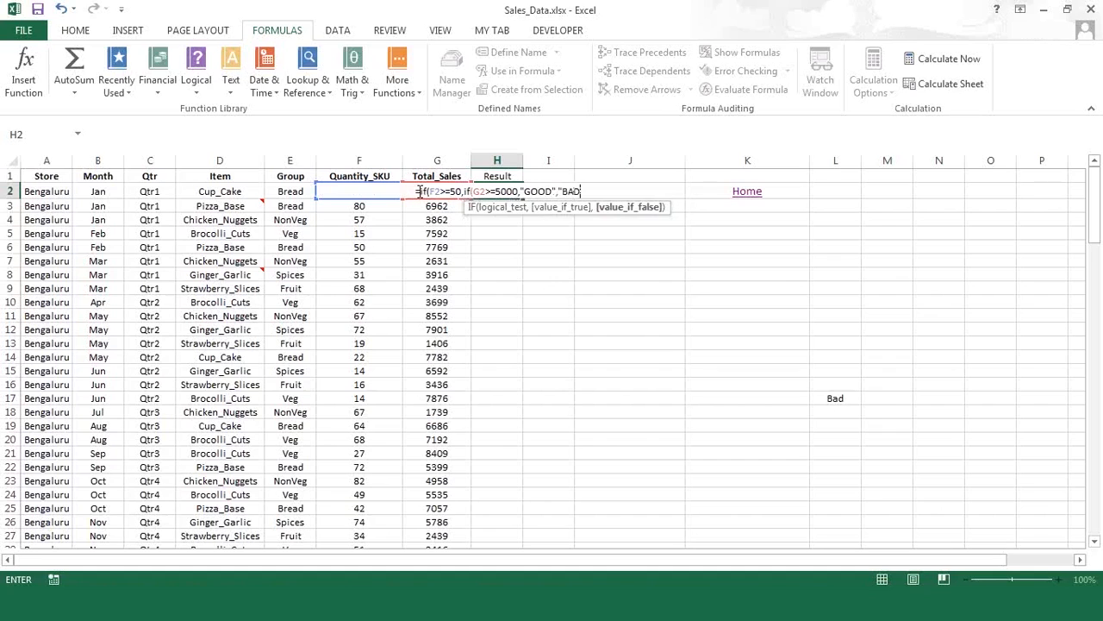
{"action": "type", "text": "\""}
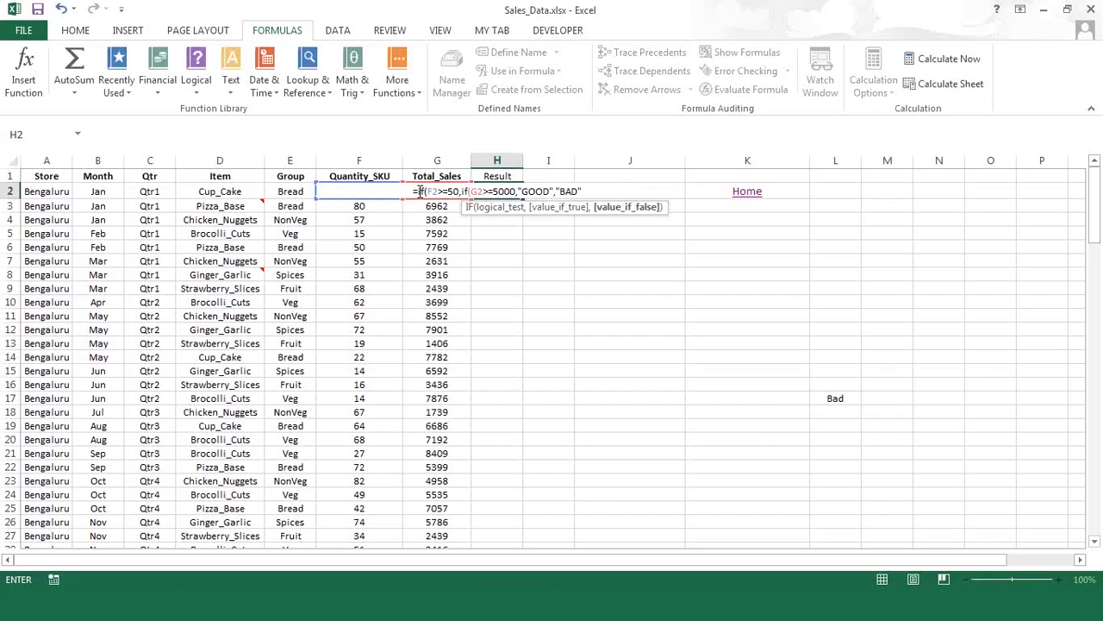
{"action": "type", "text": ")"}
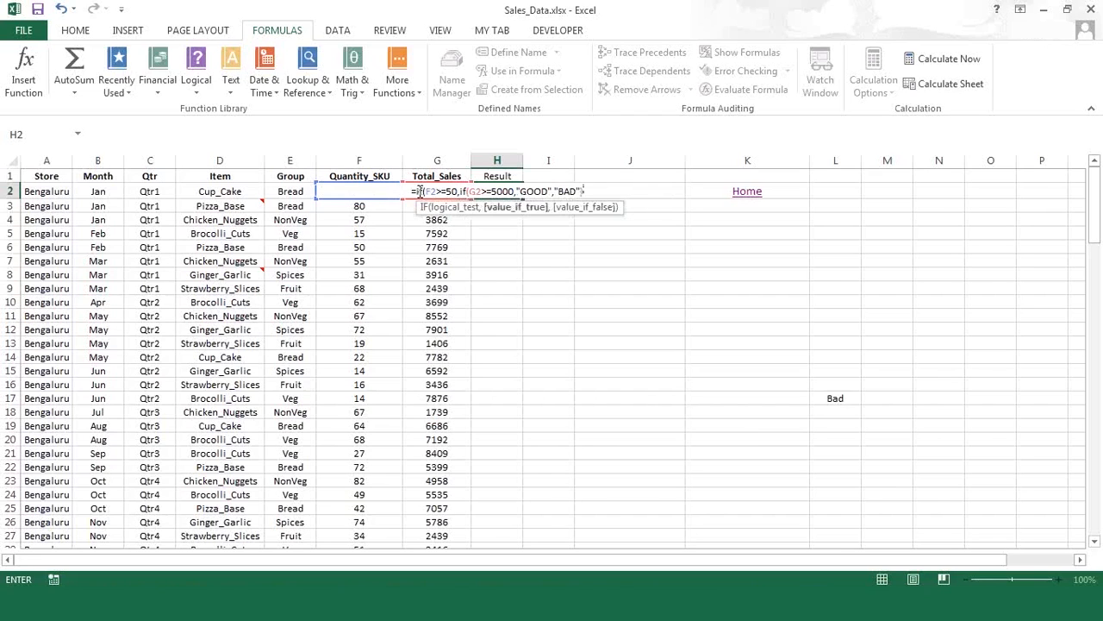
- Give the outer IF in H2 the false value "OK" and enter the finished formula
{"action": "type", "text": ",\""}
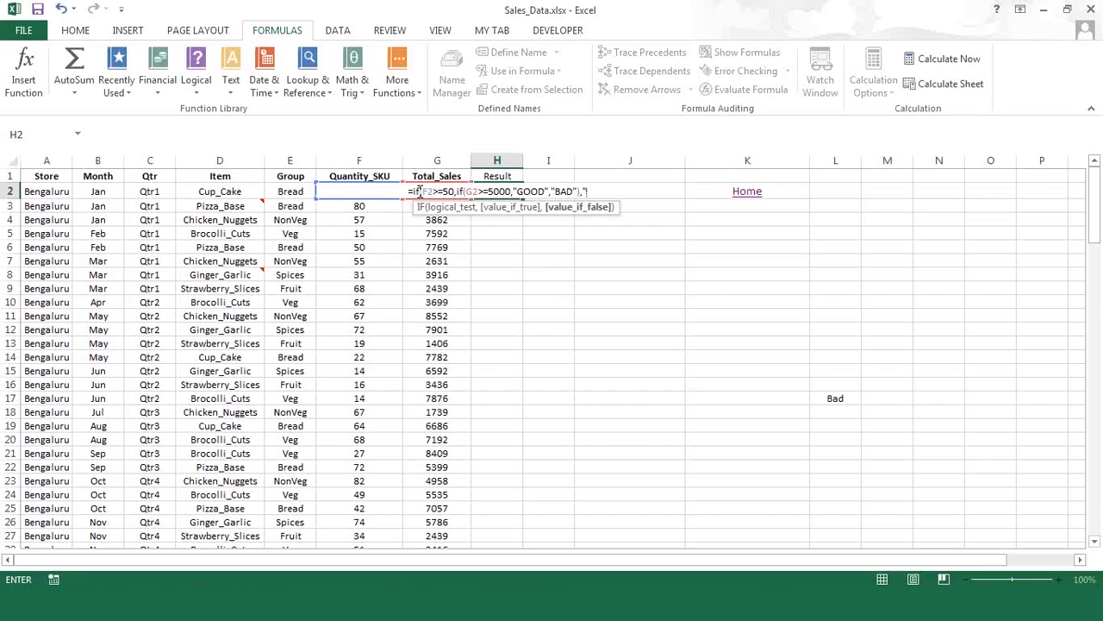
{"action": "left_click", "coordinate": [418, 192], "text": "shift"}
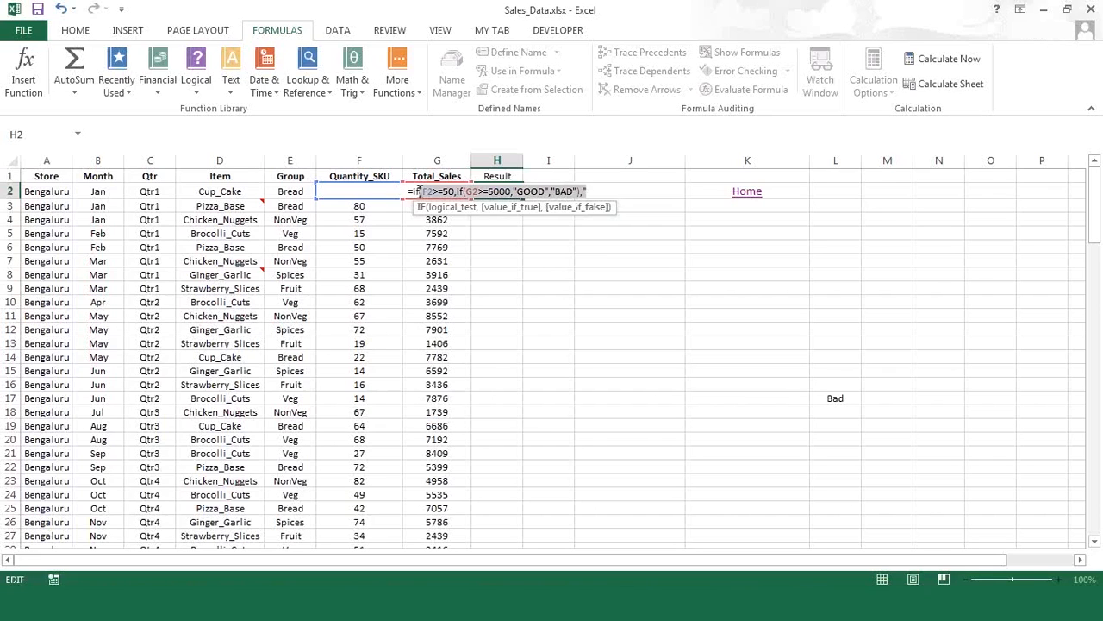
{"action": "left_click", "coordinate": [617, 188]}
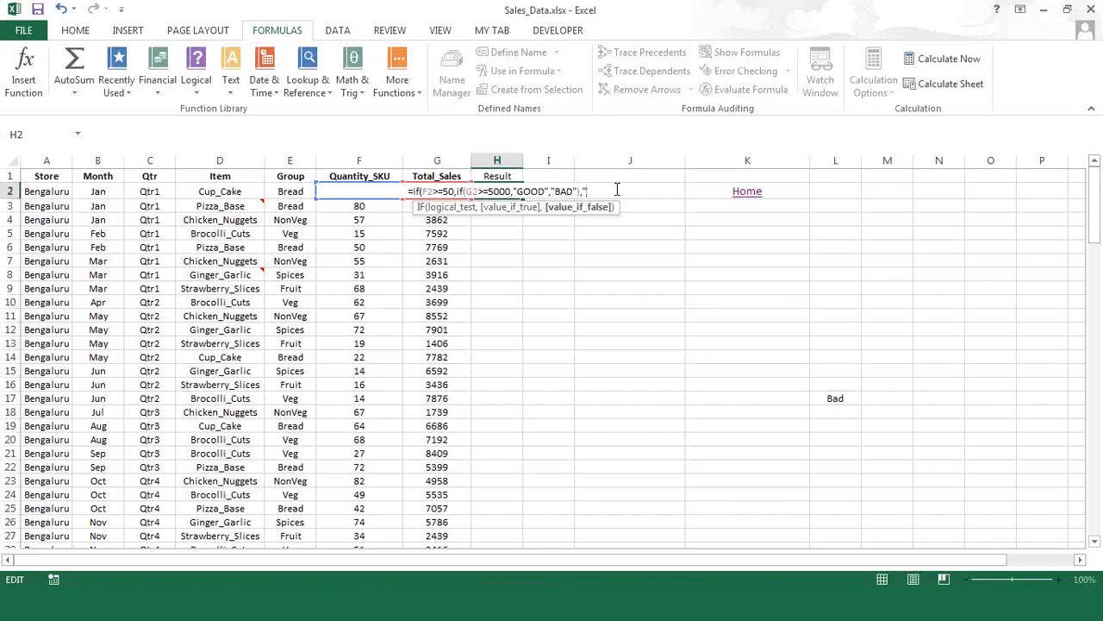
{"action": "type", "text": "OK\""}
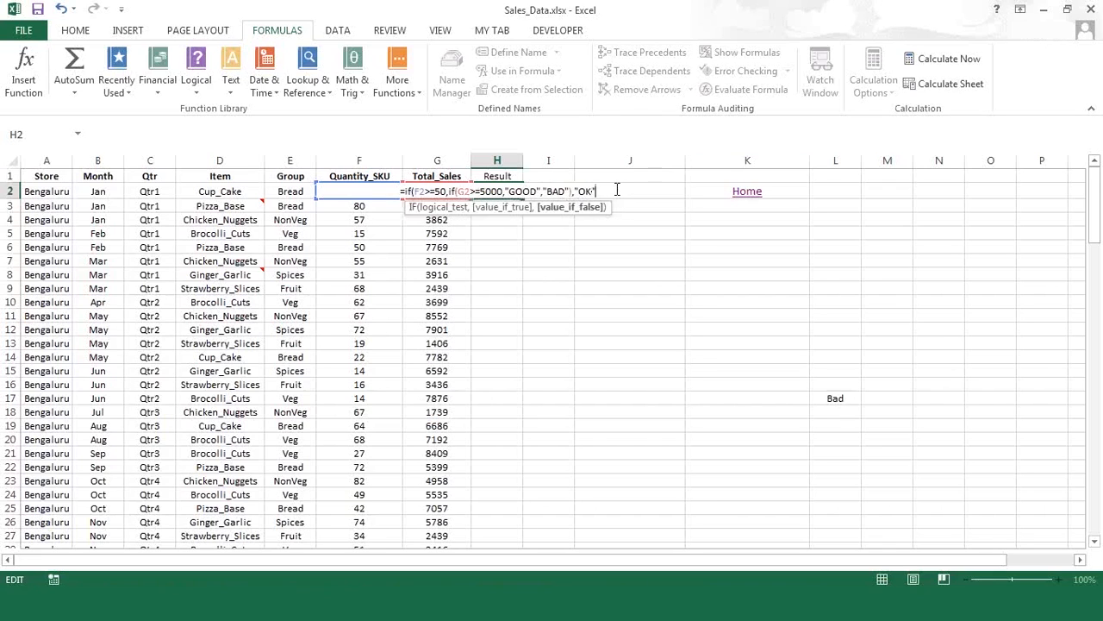
{"action": "type", "text": ")"}
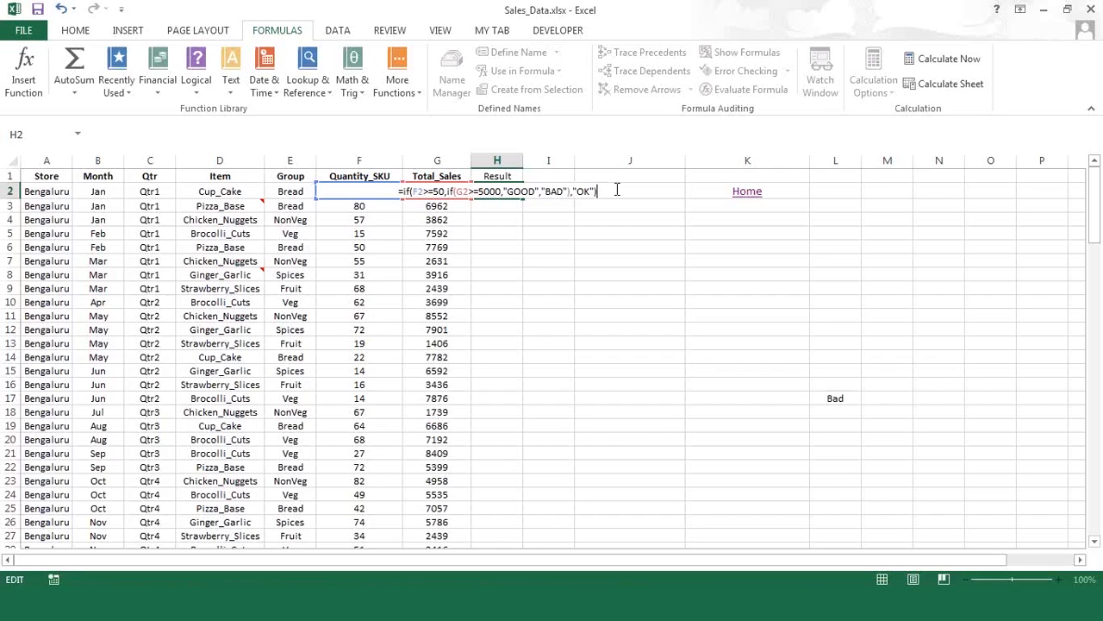
{"action": "key", "text": "Return"}
{"action": "key", "text": "Up"}
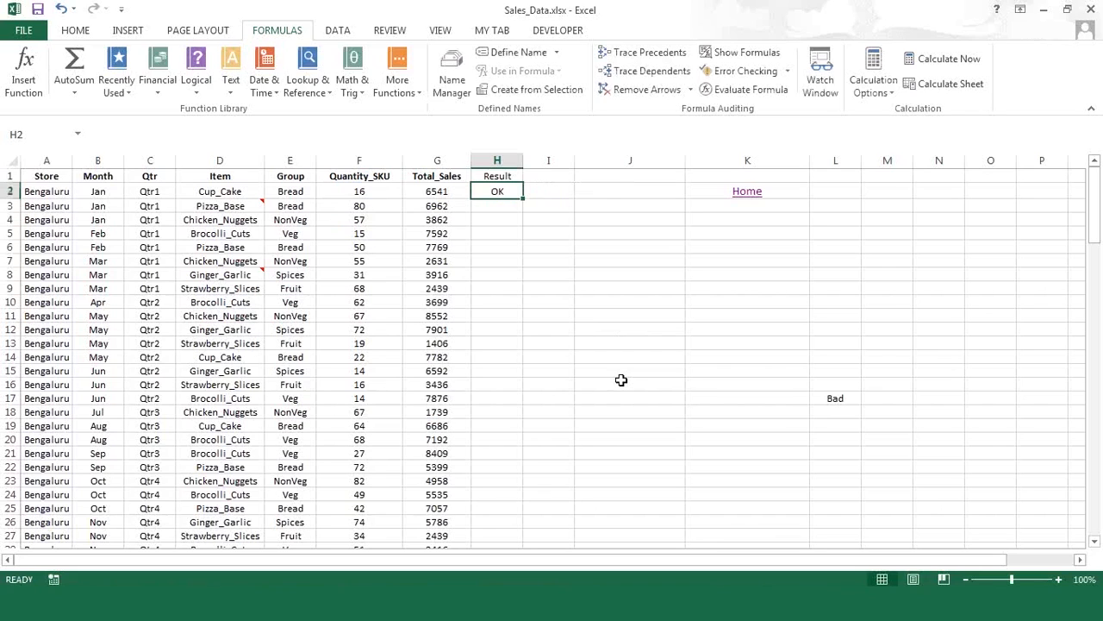
- Check the quantity and sales in rows 2 and 3, and copy the nested IF formula from H2 into H3
{"action": "left_click", "coordinate": [362, 192]}
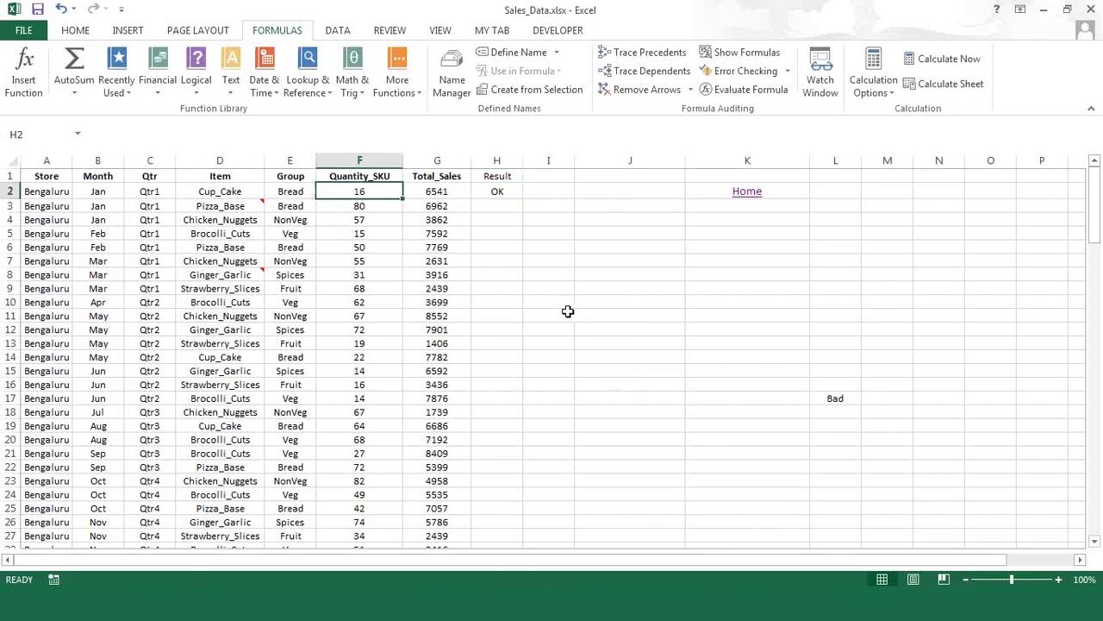
{"action": "key", "text": "Right"}
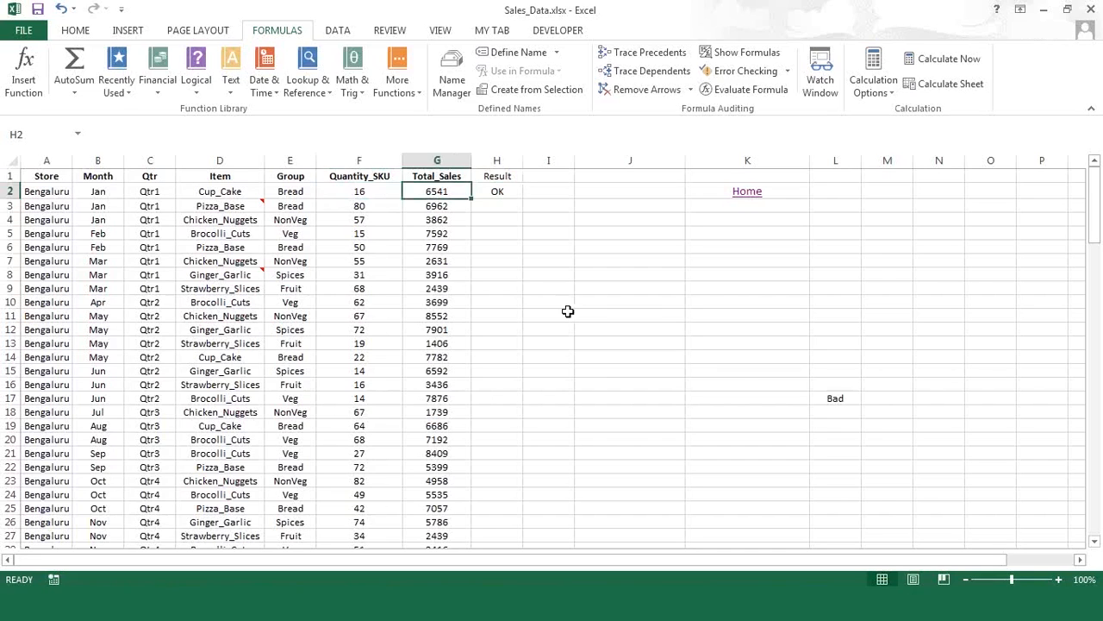
{"action": "key", "text": "Left"}
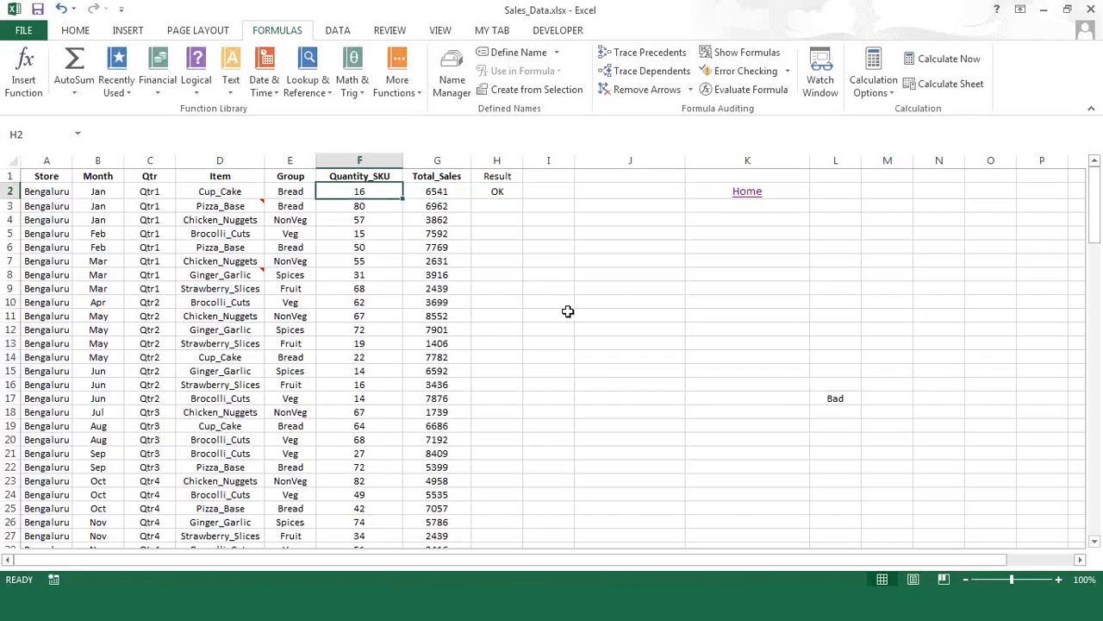
{"action": "key", "text": "Down"}
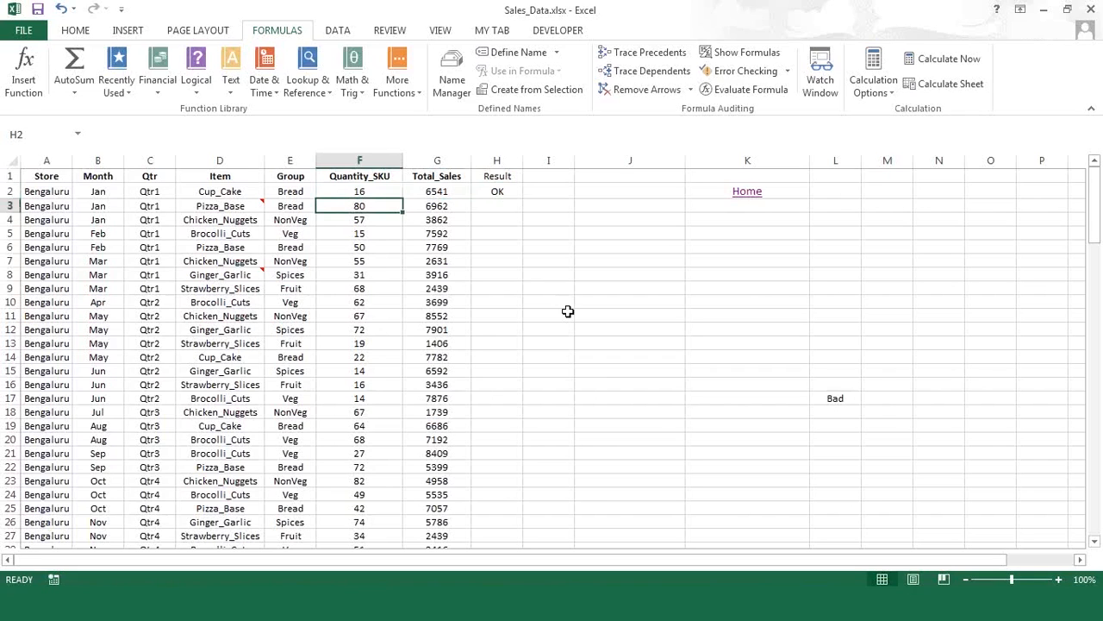
{"action": "key", "text": "Right"}
{"action": "key", "text": "Right"}
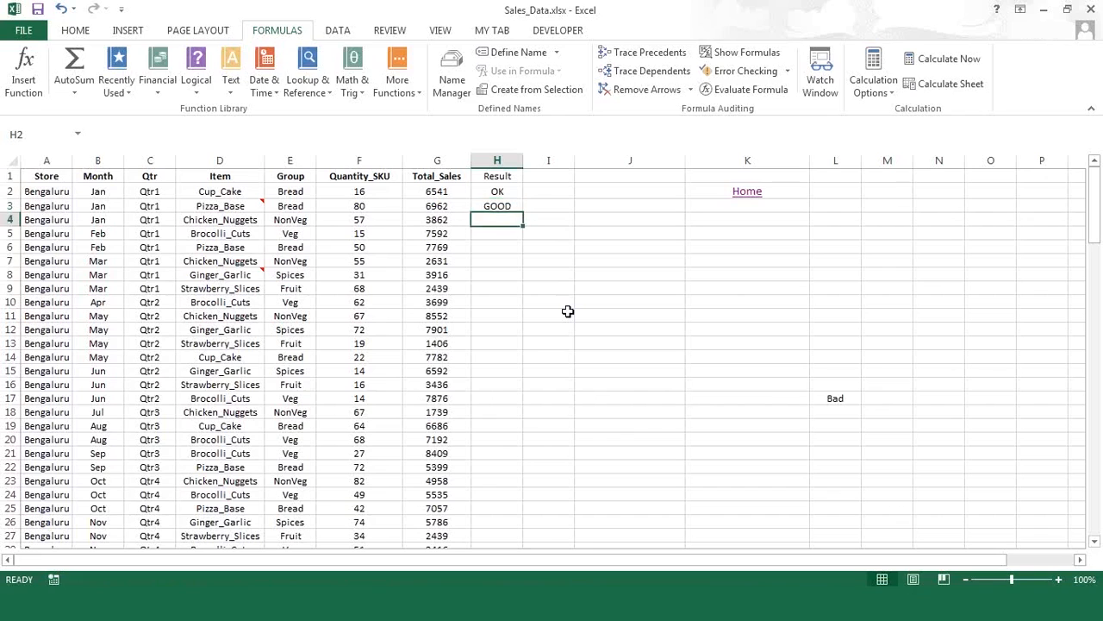
- Examine the nested IF formula in H3 at a larger zoom, and leave it without editing
{"action": "double_click", "coordinate": [498, 207]}
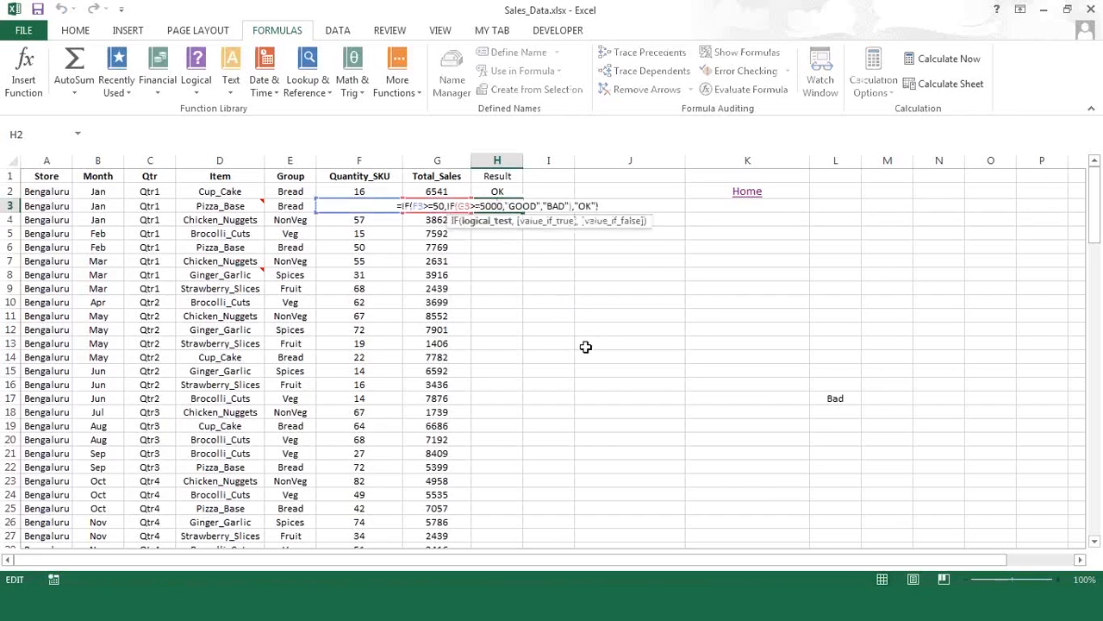
{"action": "scroll", "coordinate": [586, 346], "scroll_direction": "up", "scroll_amount": 2, "text": "ctrl"}
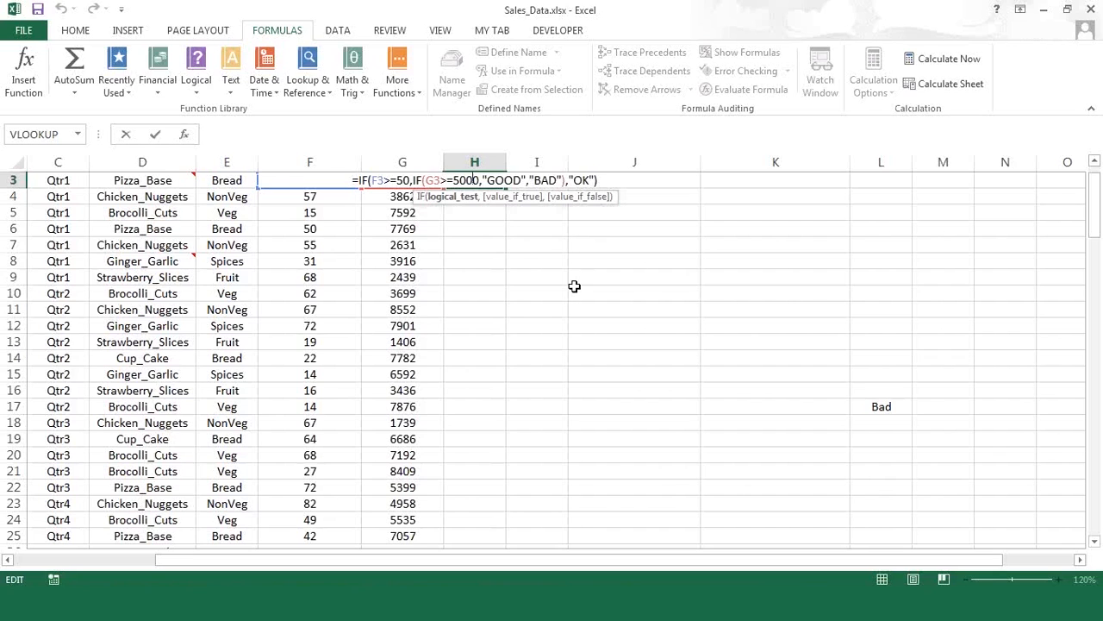
{"action": "left_click", "coordinate": [468, 309]}
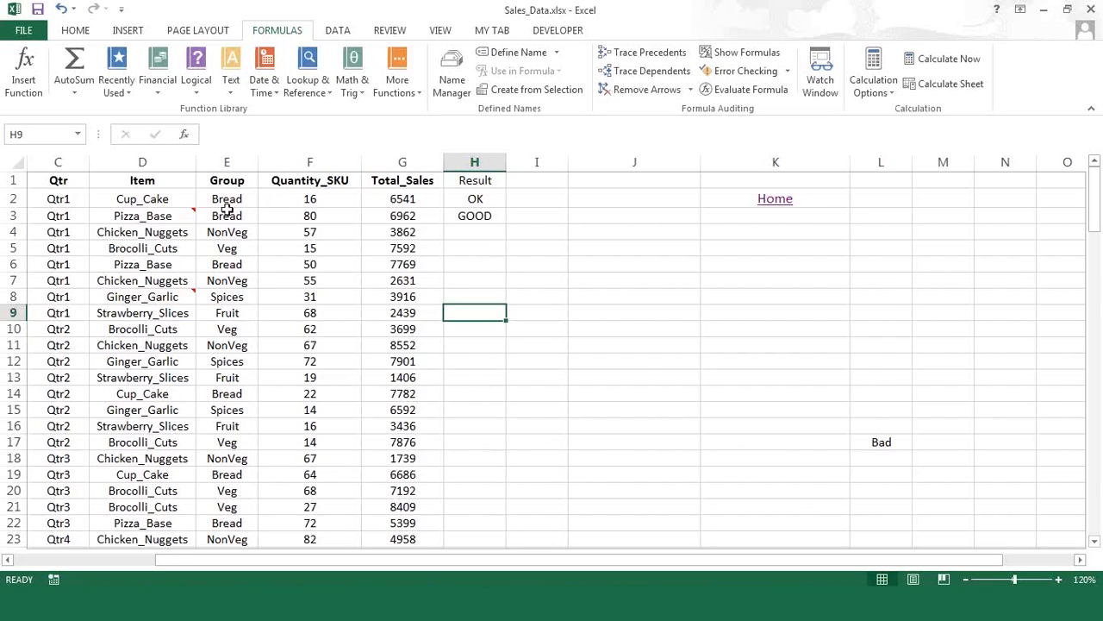
- Check the sums of the Qtr2 quantities in F10:F17 and the Qtr1 quantities in F2:F9
{"action": "left_click_drag", "start_coordinate": [317, 197], "coordinate": [308, 444]}
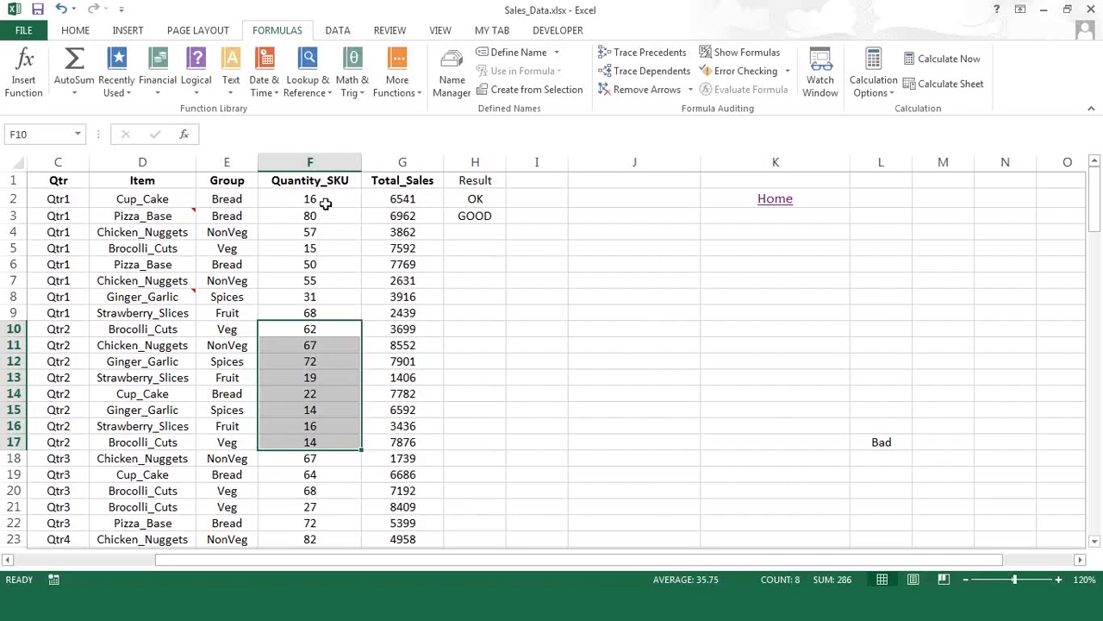
{"action": "left_click_drag", "start_coordinate": [321, 198], "coordinate": [319, 311]}
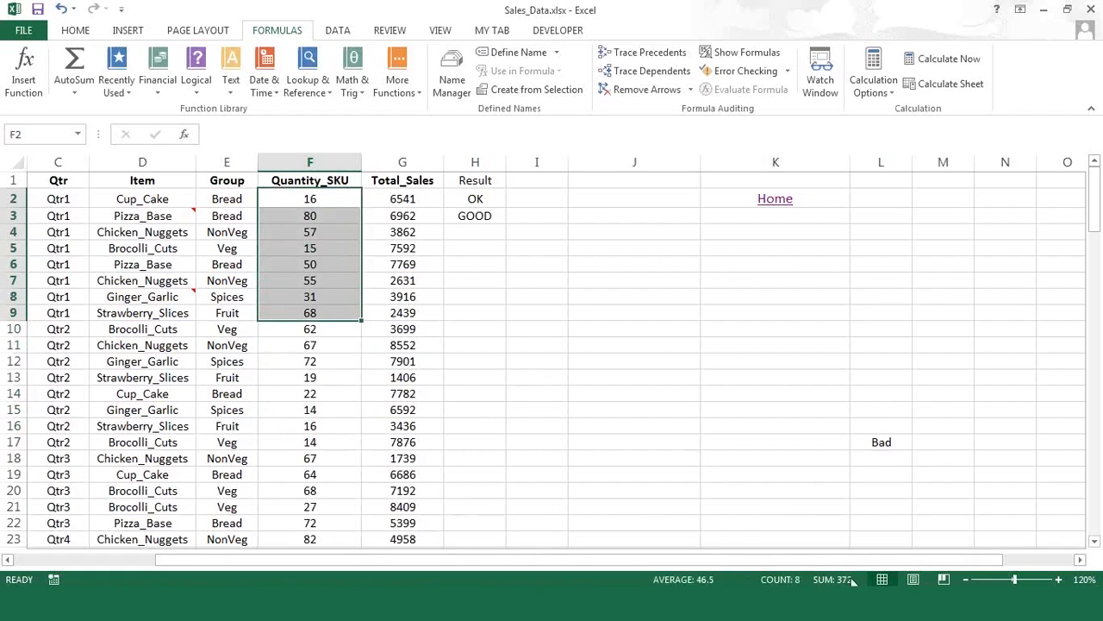
{"action": "left_click", "coordinate": [662, 250]}
{"action": "type", "text": "="}
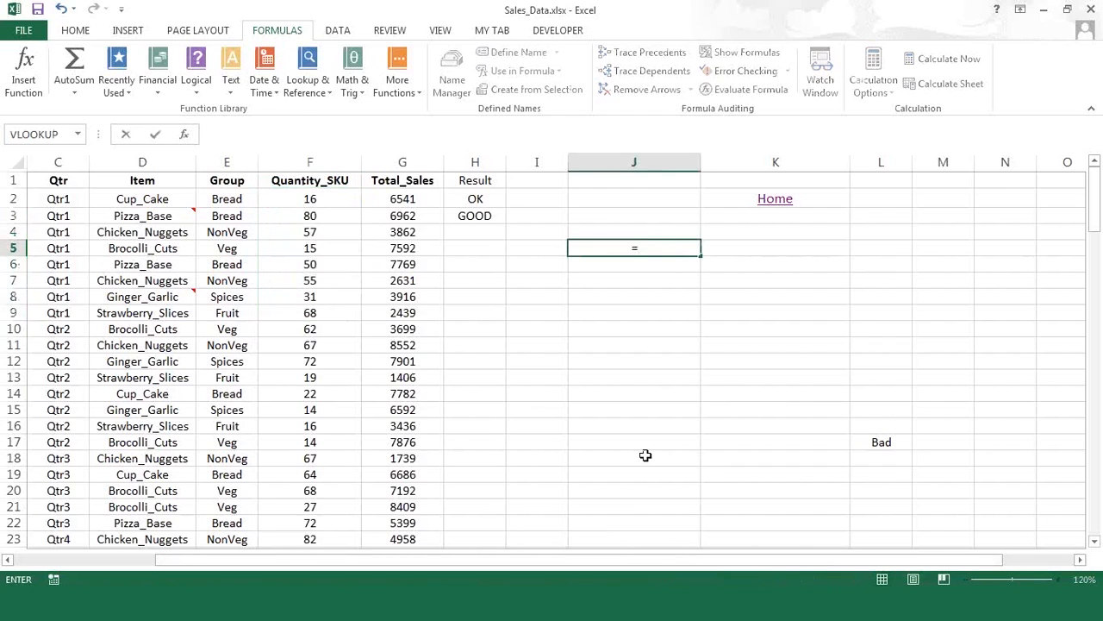
{"action": "type", "text": "sum"}
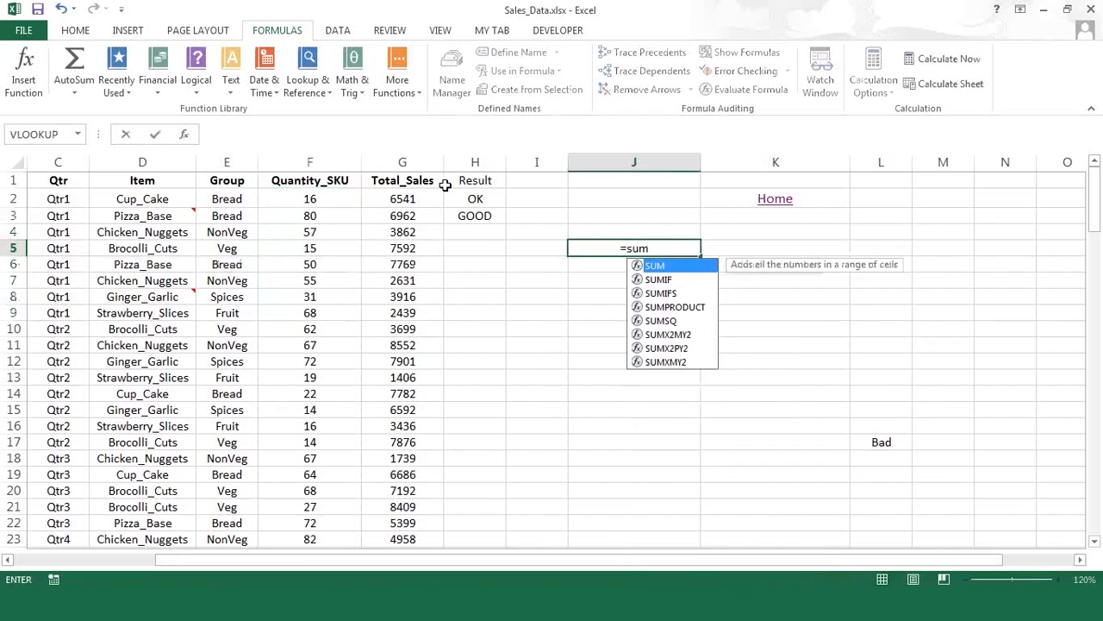
{"action": "left_click_drag", "start_coordinate": [310, 198], "coordinate": [308, 312]}
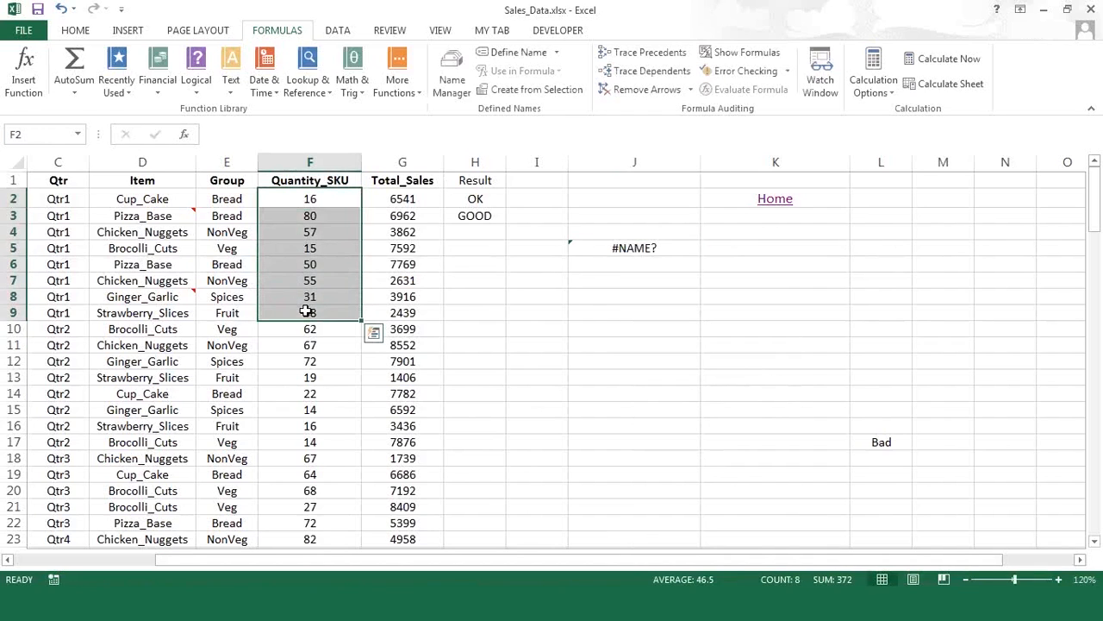
- Total the Qtr1 sales in J5 with the formula =SUM(G2:G9)
{"action": "left_click", "coordinate": [643, 247]}
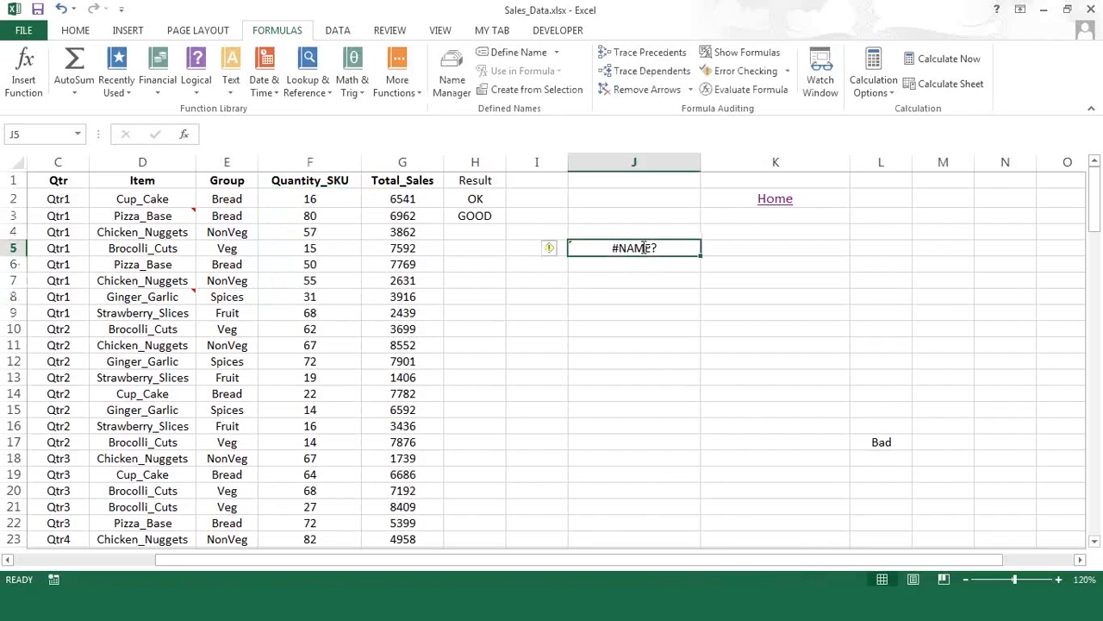
{"action": "type", "text": "=sum"}
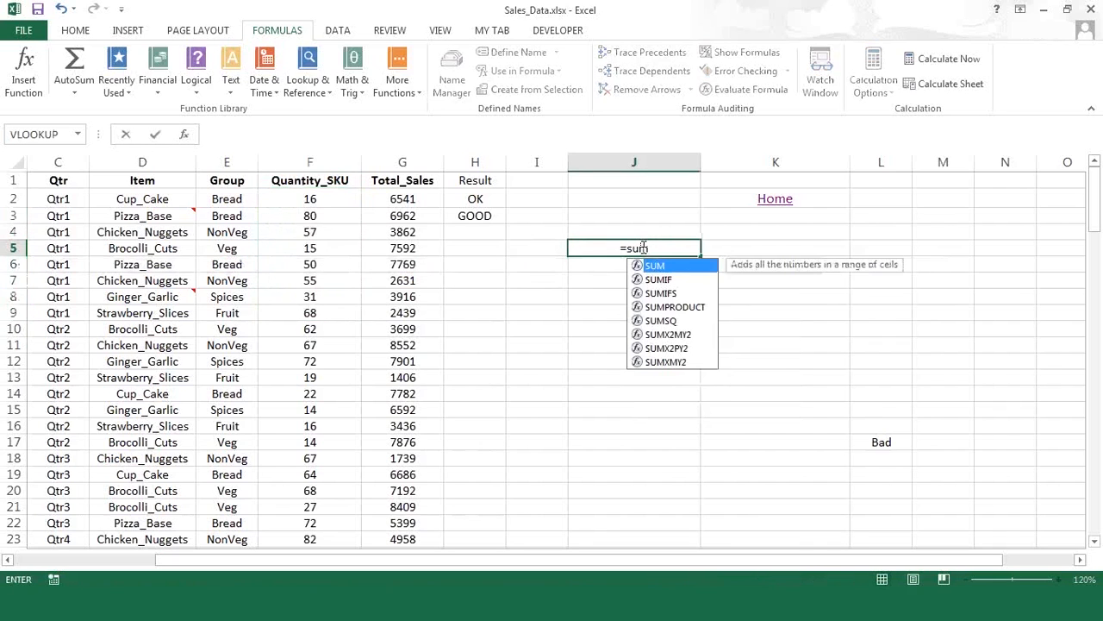
{"action": "type", "text": "("}
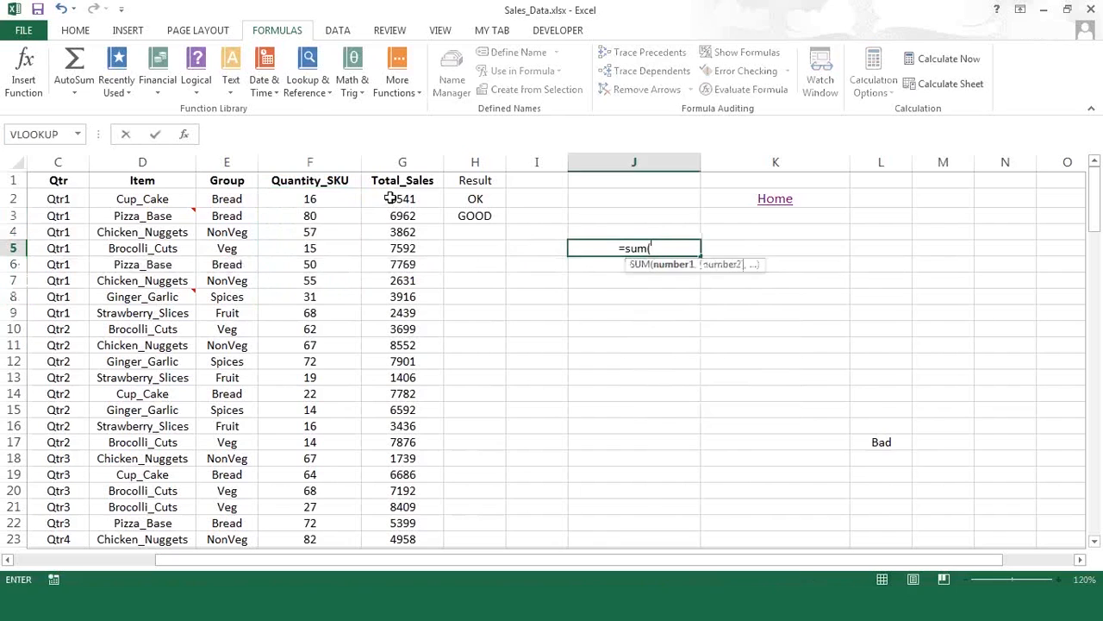
{"action": "left_click_drag", "start_coordinate": [390, 198], "coordinate": [385, 319]}
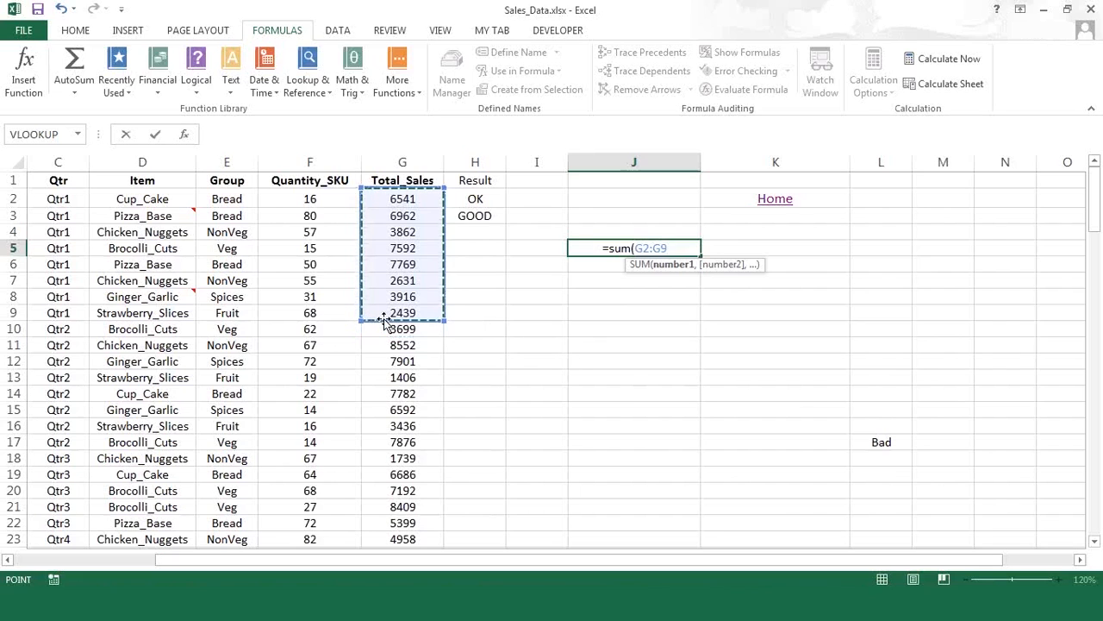
{"action": "type", "text": ")"}
{"action": "key", "text": "Return"}
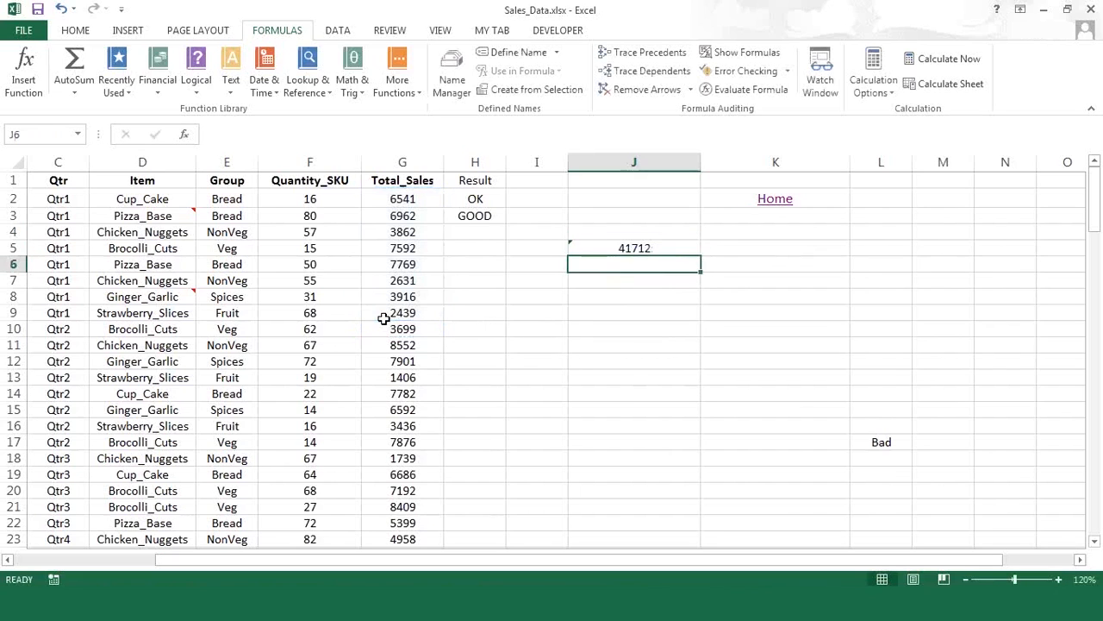
- Change the SUM range in J5 to the Qtr1 quantities F2:F9 and keep J5 active
{"action": "key", "text": "Up"}
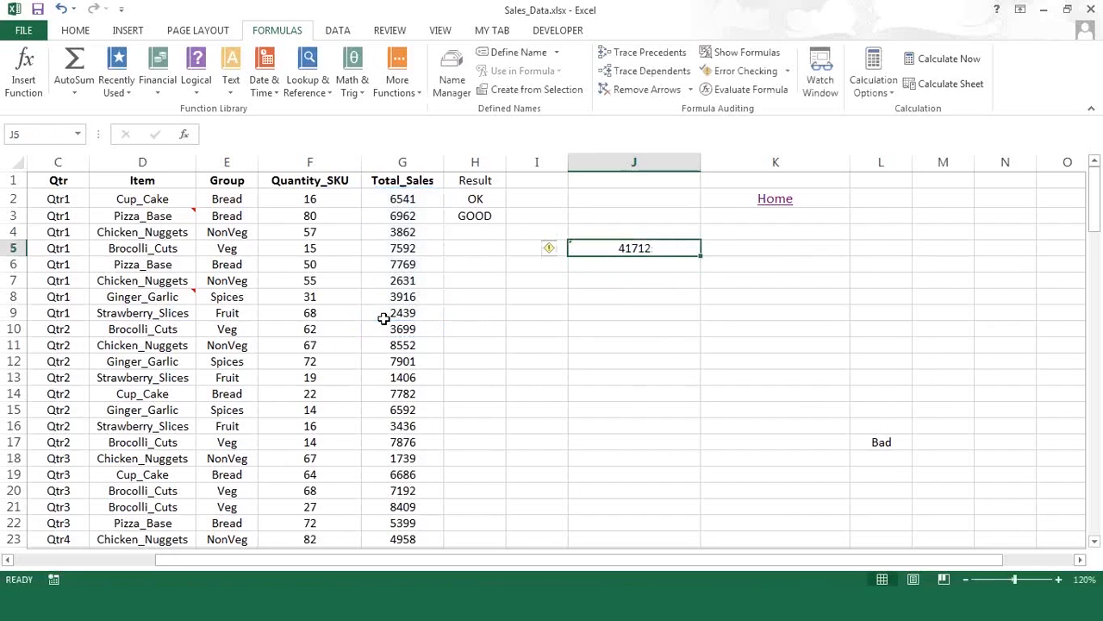
{"action": "double_click", "coordinate": [630, 244]}
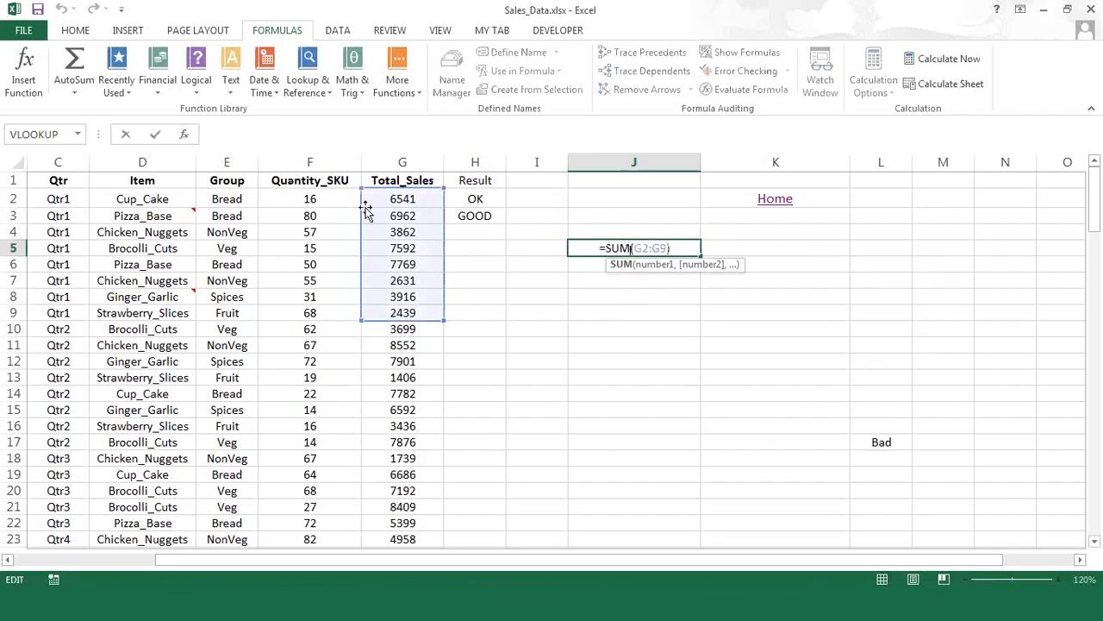
{"action": "left_click_drag", "start_coordinate": [362, 216], "coordinate": [308, 217]}
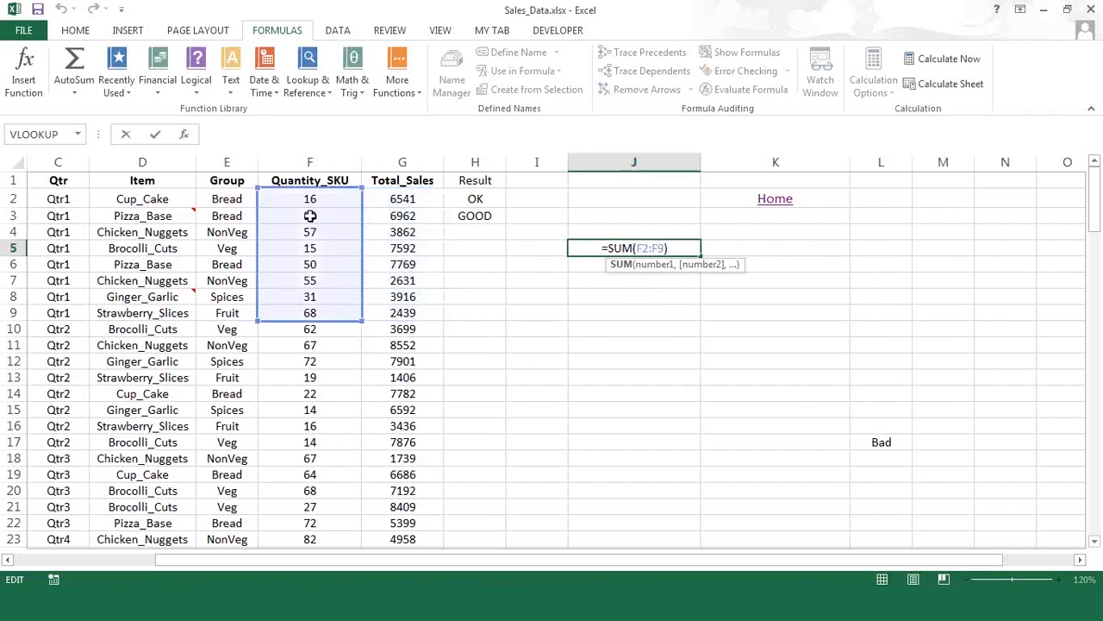
{"action": "key", "text": "ctrl+Return"}
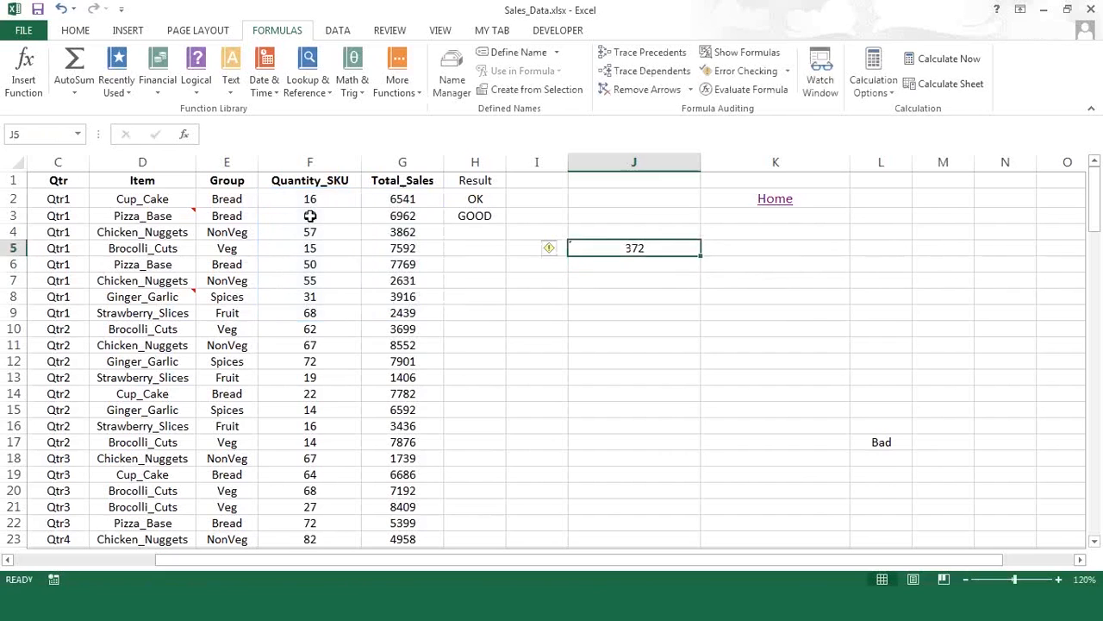
- Total the Qtr2 quantities in F10:F17 with a SUM formula in J6
{"action": "left_click", "coordinate": [14, 330]}
{"action": "left_click_drag", "start_coordinate": [316, 329], "coordinate": [318, 437]}
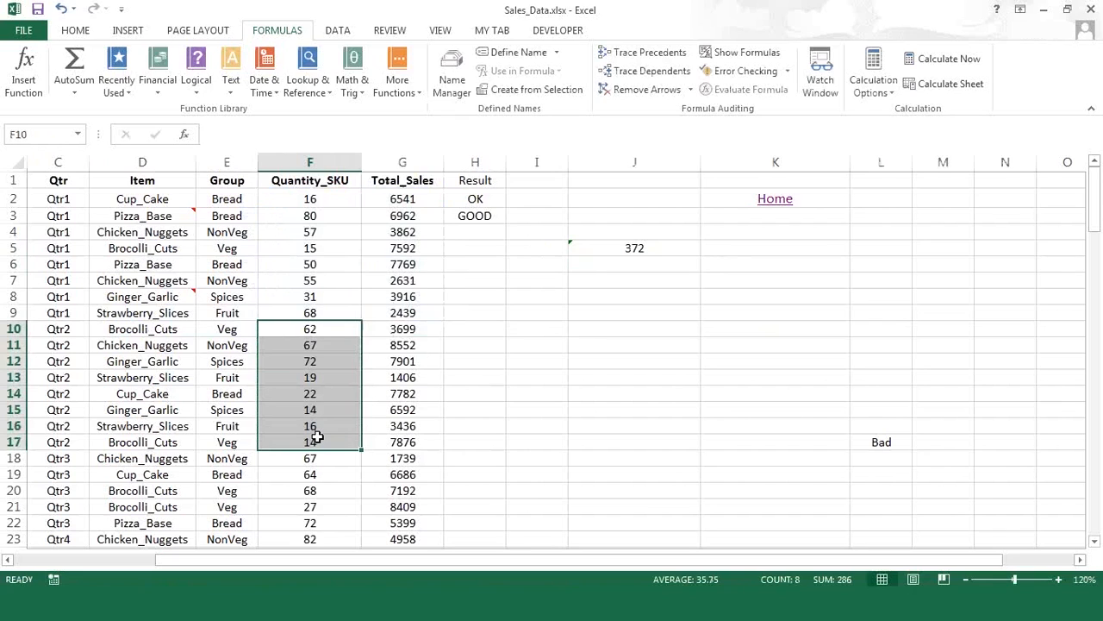
{"action": "left_click_drag", "start_coordinate": [317, 437], "coordinate": [317, 437]}
{"action": "left_click", "coordinate": [638, 268]}
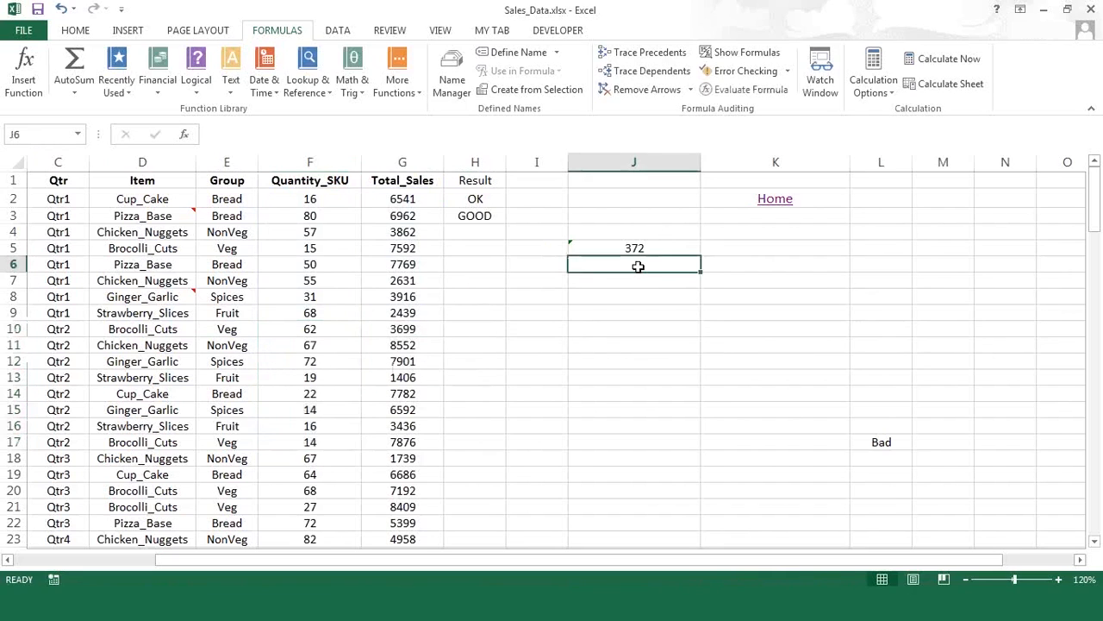
{"action": "type", "text": "=s"}
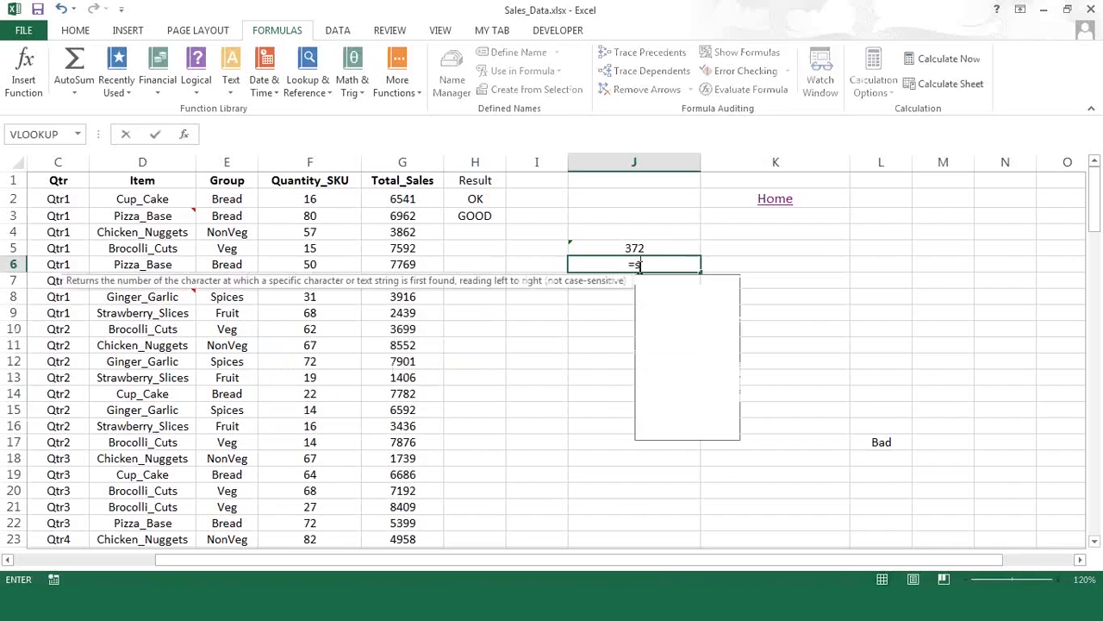
{"action": "type", "text": "um("}
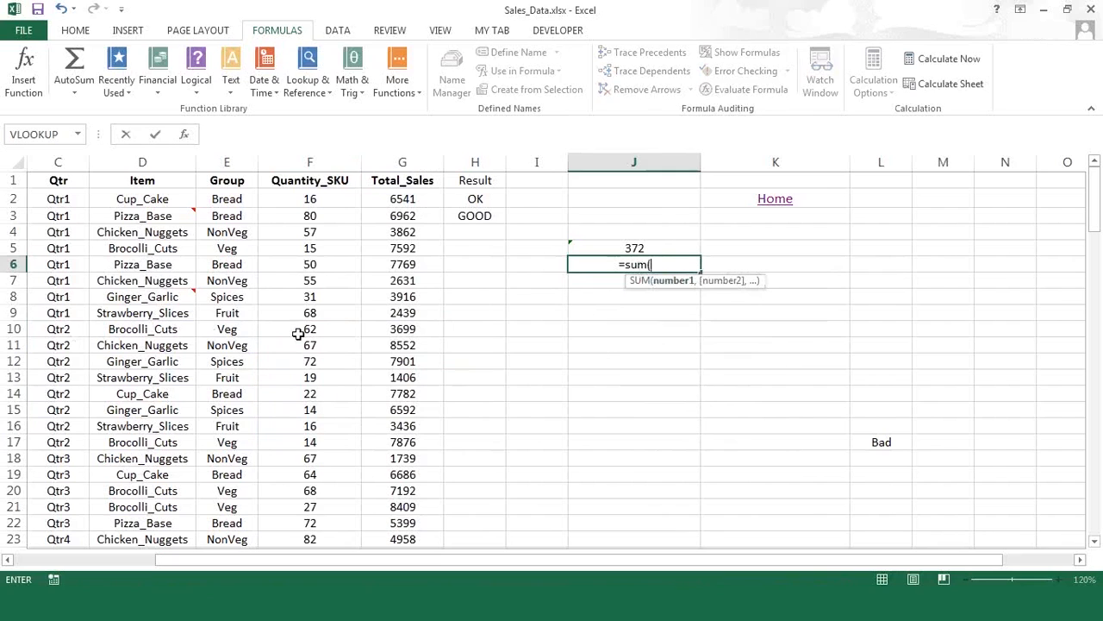
{"action": "left_click_drag", "start_coordinate": [299, 331], "coordinate": [294, 448]}
{"action": "type", "text": ")"}
{"action": "key", "text": "Return"}
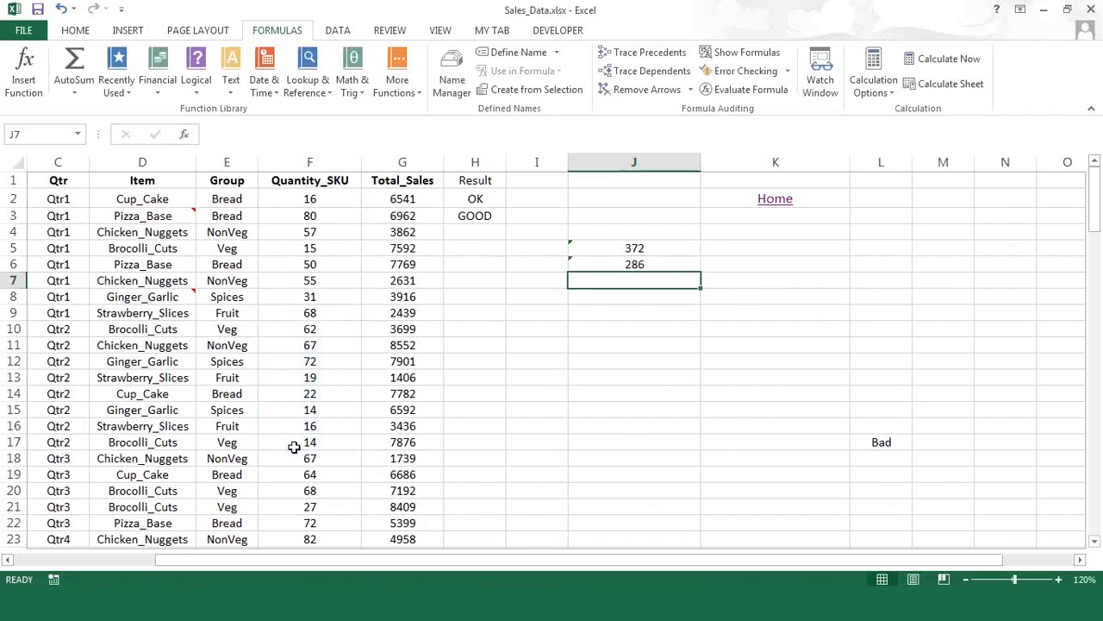
{"action": "key", "text": "Down"}
{"action": "key", "text": "Up"}
{"action": "key", "text": "Up"}
{"action": "key", "text": "Up"}
{"action": "key", "text": "Up"}
{"action": "key", "text": "Down"}
{"action": "key", "text": "Down"}
{"action": "key", "text": "Down"}
{"action": "key", "text": "Down"}
{"action": "key", "text": "Up"}
{"action": "key", "text": "Up"}
{"action": "key", "text": "Up"}
{"action": "key", "text": "Up"}
{"action": "key", "text": "Down"}
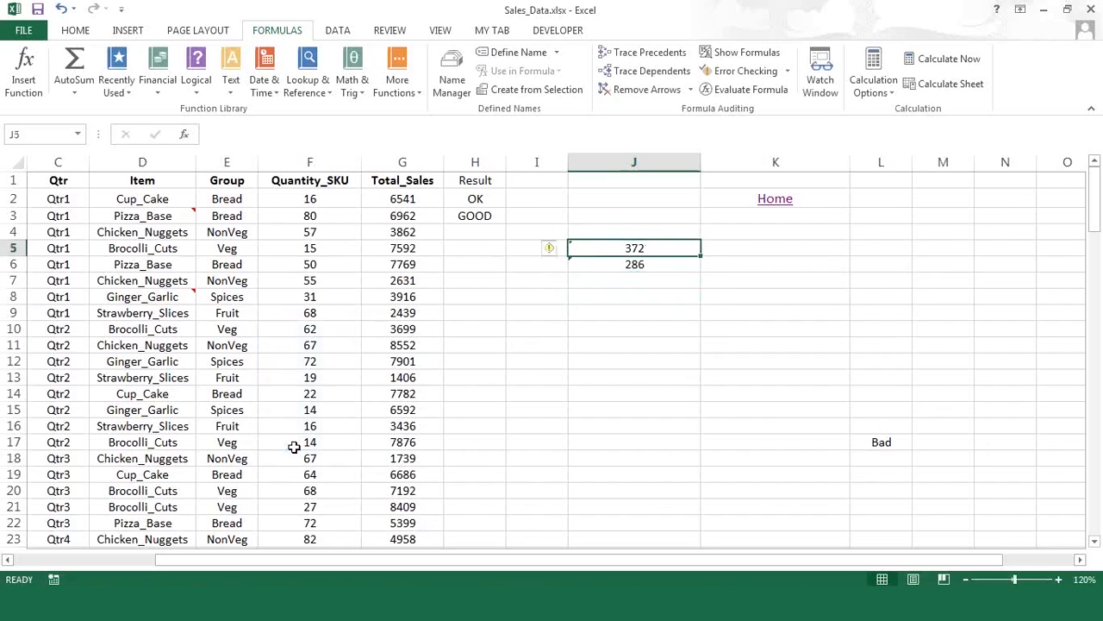
{"action": "key", "text": "Down"}
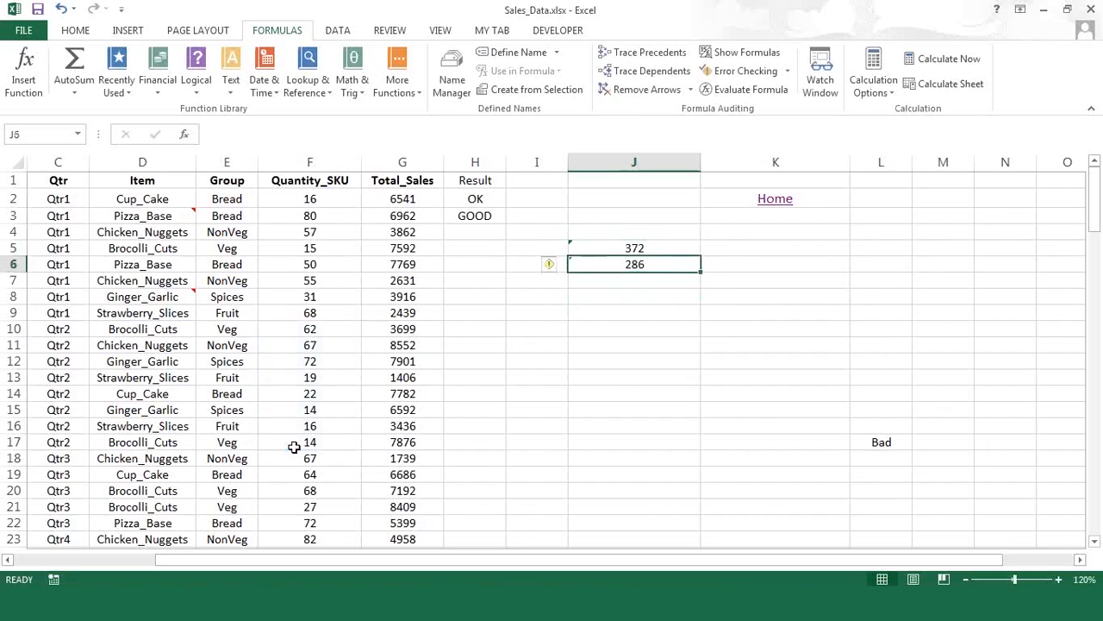
{"action": "key", "text": "Down"}
{"action": "key", "text": "Down"}
{"action": "key", "text": "Down"}
{"action": "key", "text": "Down"}
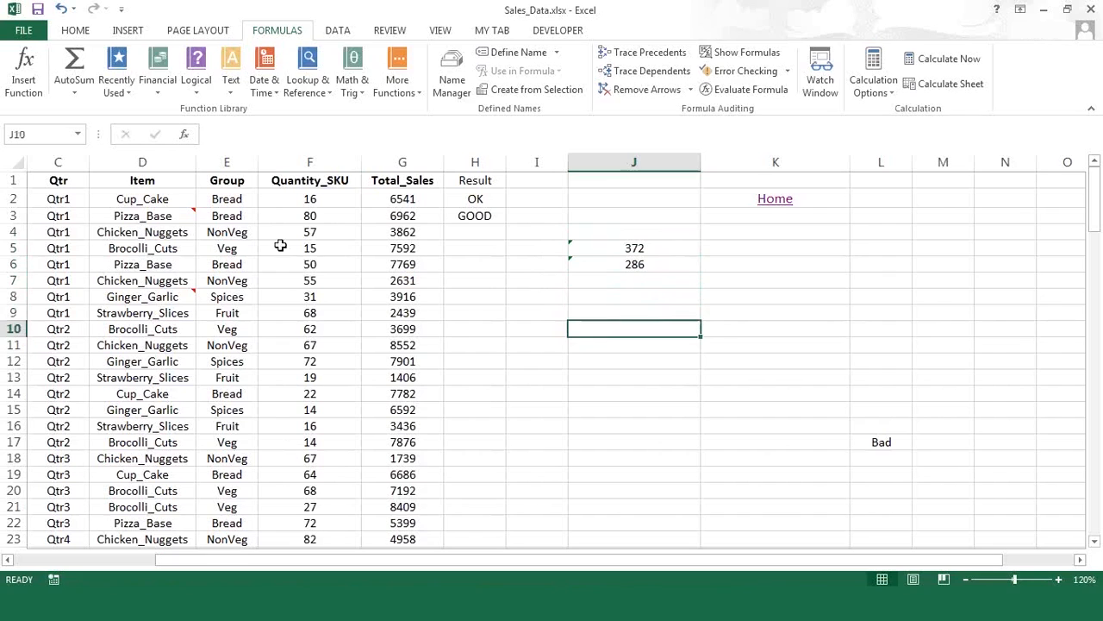
- Compare the Qtr1 quantities in F2:F9 with the range in J5's SUM formula, and leave the formula without editing
{"action": "left_click", "coordinate": [308, 199]}
{"action": "left_click_drag", "start_coordinate": [310, 232], "coordinate": [313, 315]}
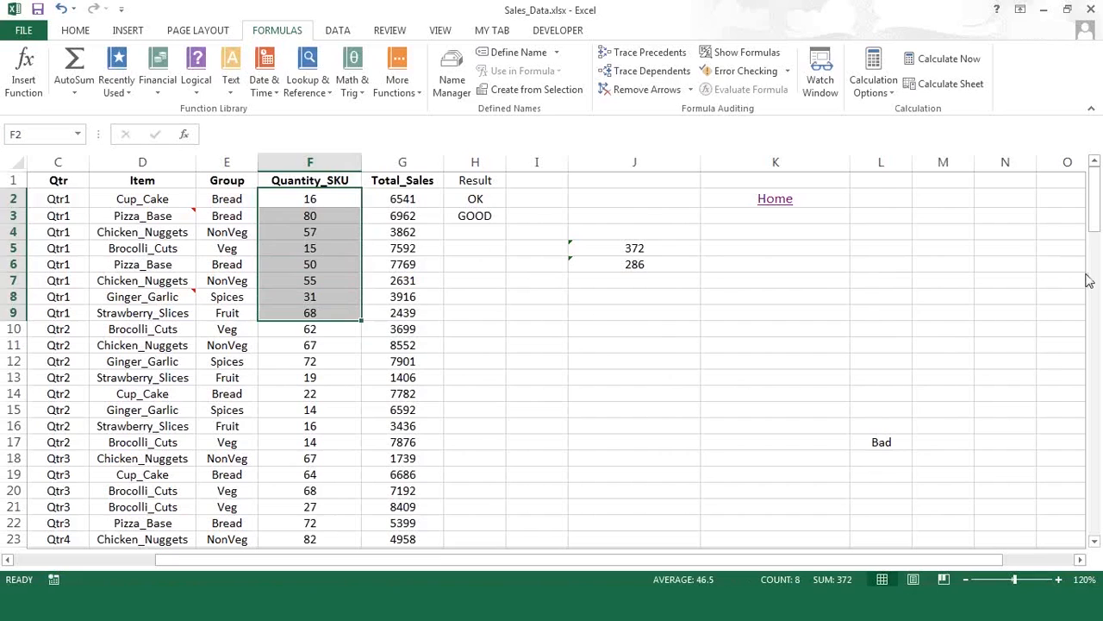
{"action": "left_click", "coordinate": [332, 198]}
{"action": "left_click", "coordinate": [637, 247]}
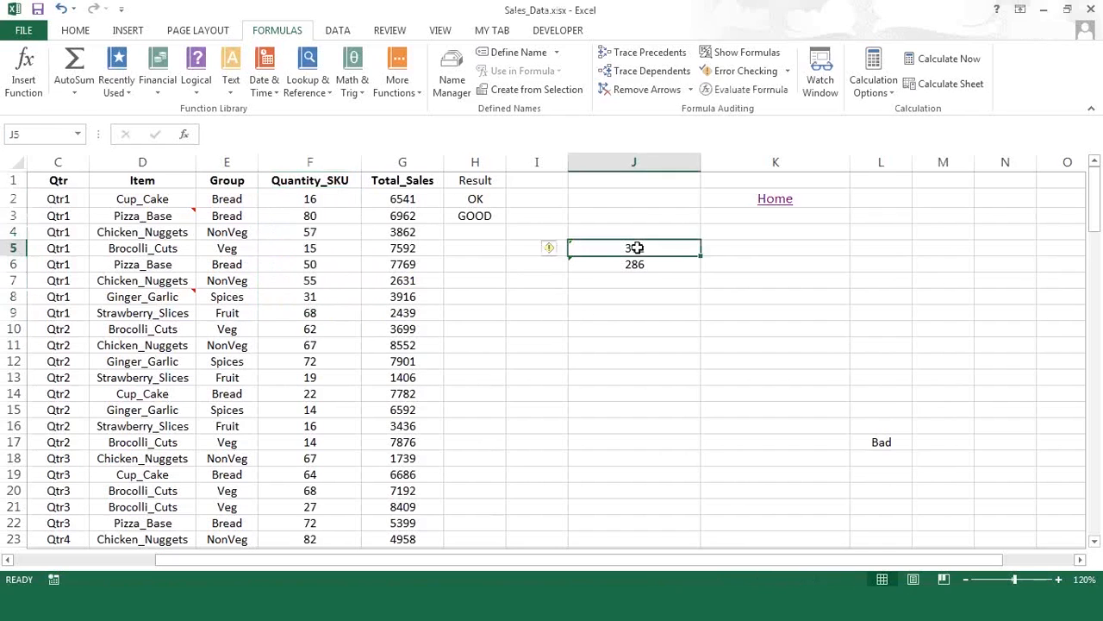
{"action": "double_click", "coordinate": [636, 248]}
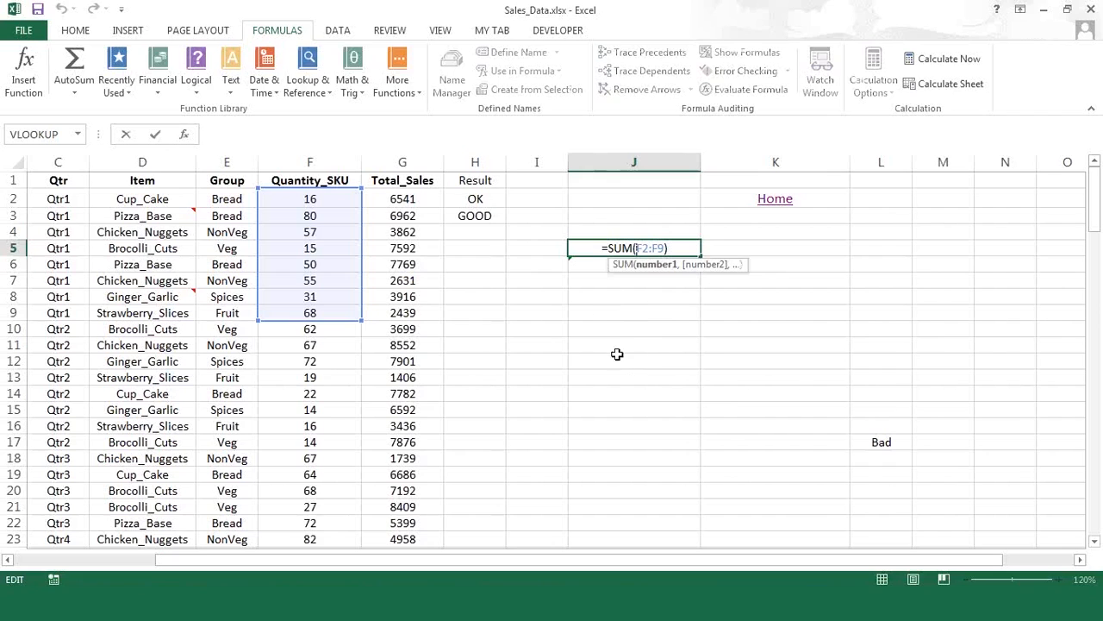
{"action": "left_click", "coordinate": [592, 341]}
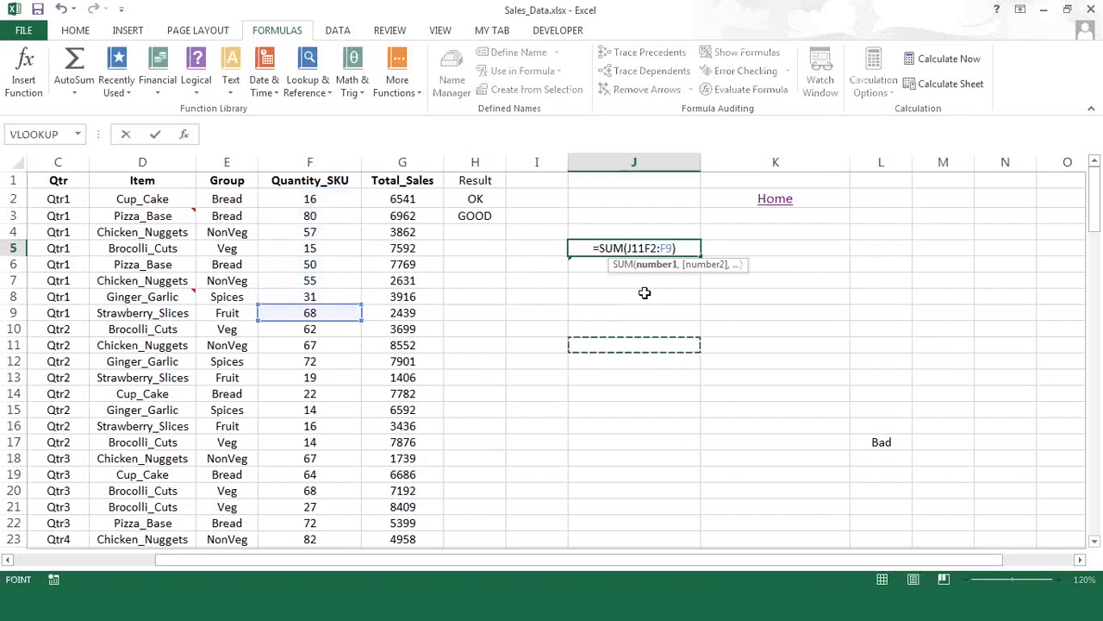
{"action": "key", "text": "Escape"}
{"action": "left_click", "coordinate": [638, 319]}
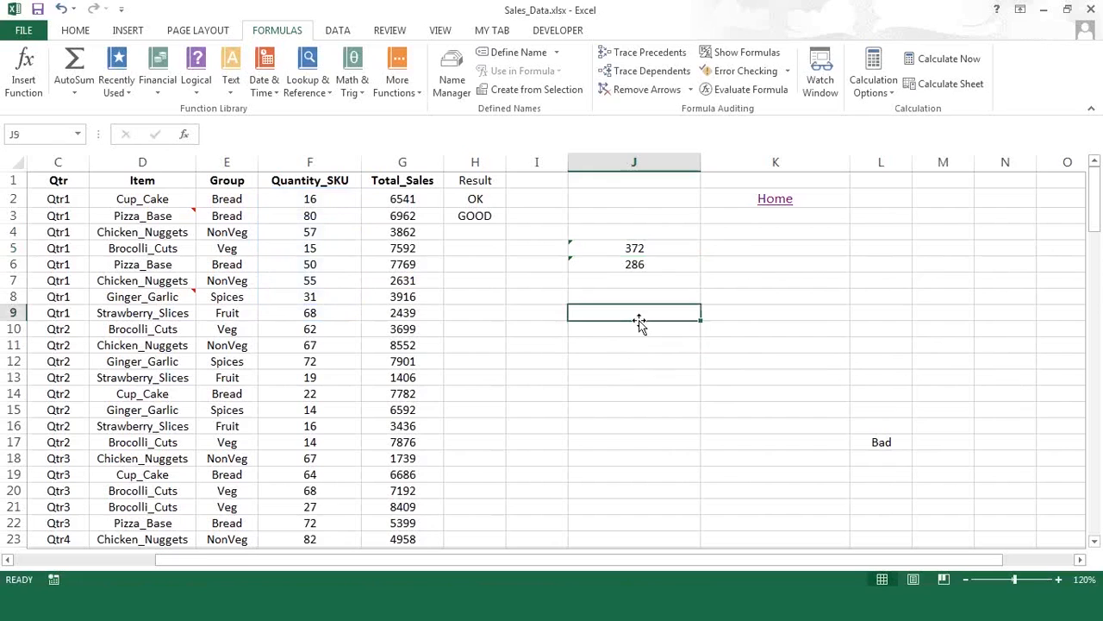
- Select the Qtr1 quantities in F2:F9
{"action": "left_click_drag", "start_coordinate": [312, 200], "coordinate": [297, 321]}
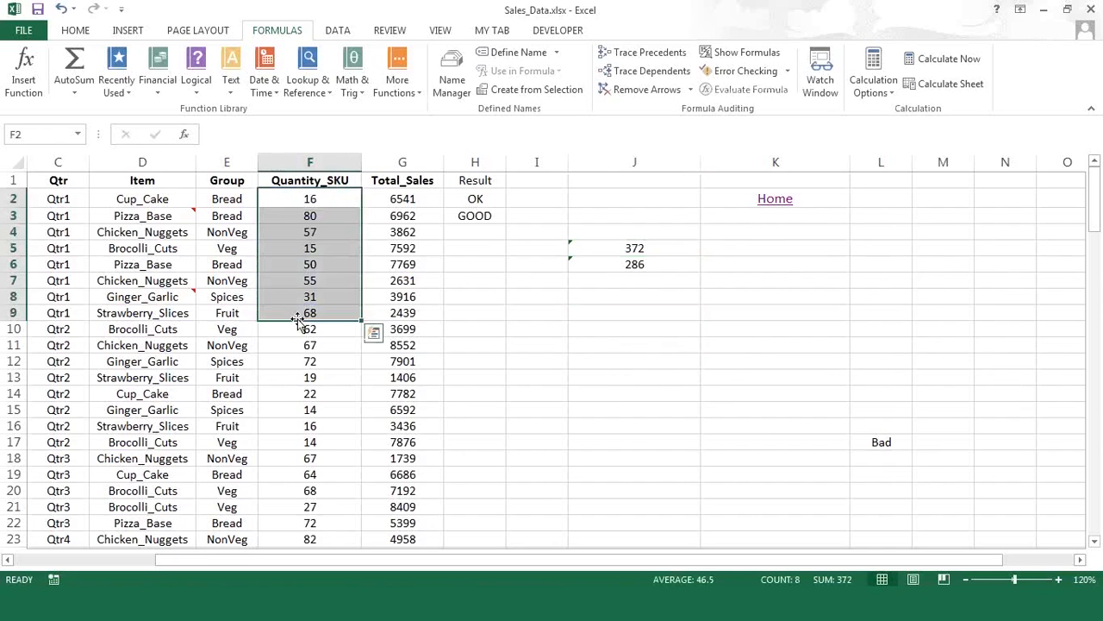
{"action": "right_click", "coordinate": [307, 266]}
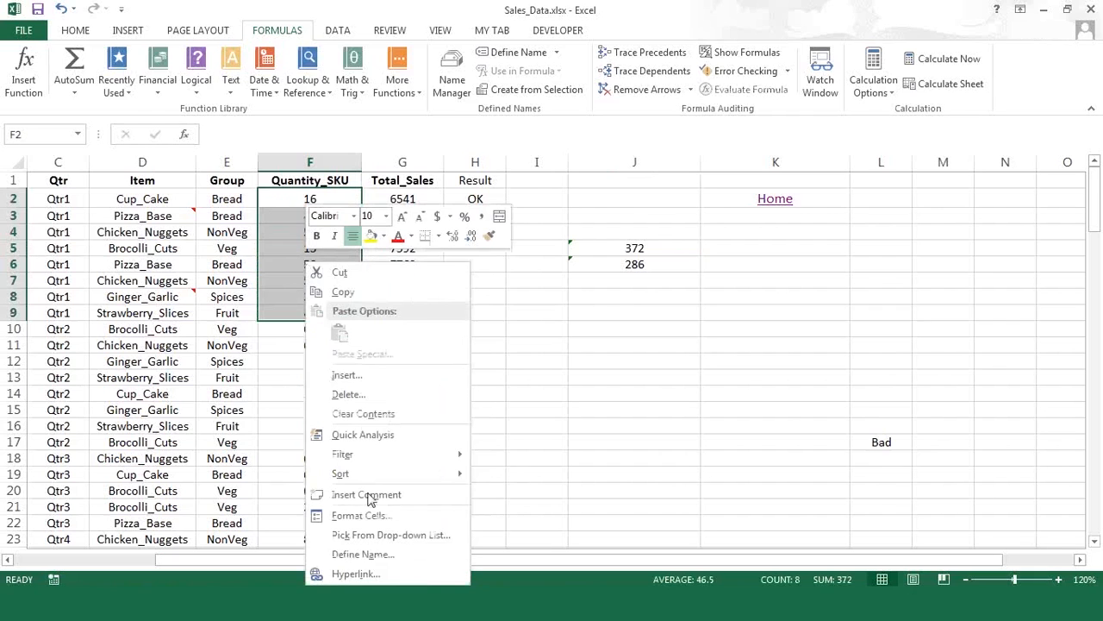
{"action": "left_click", "coordinate": [382, 555]}
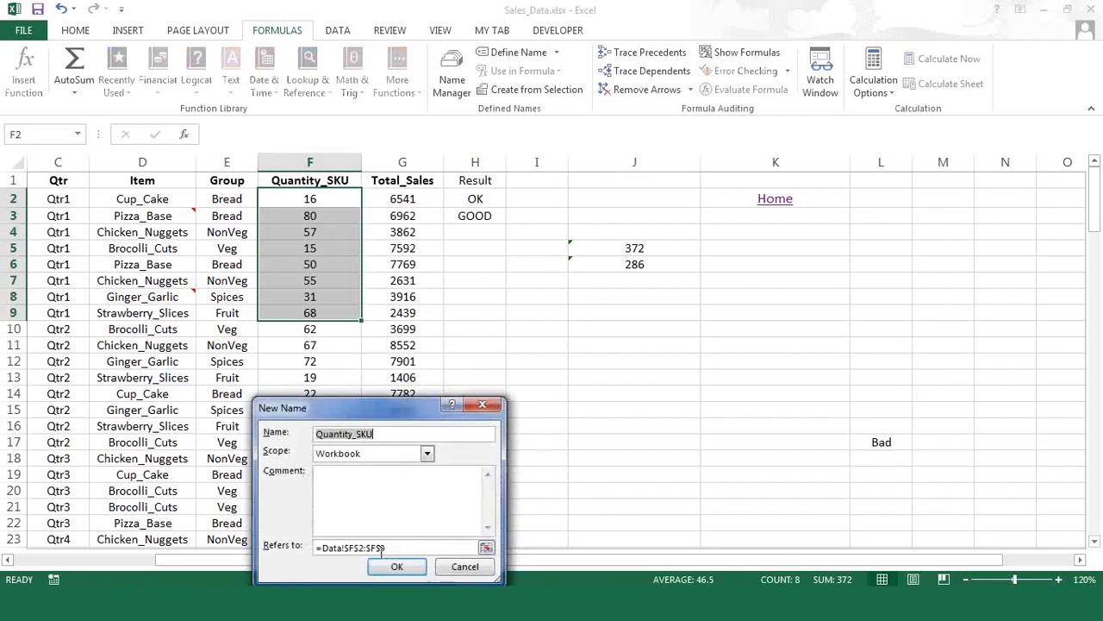
{"action": "type", "text": "QT"}
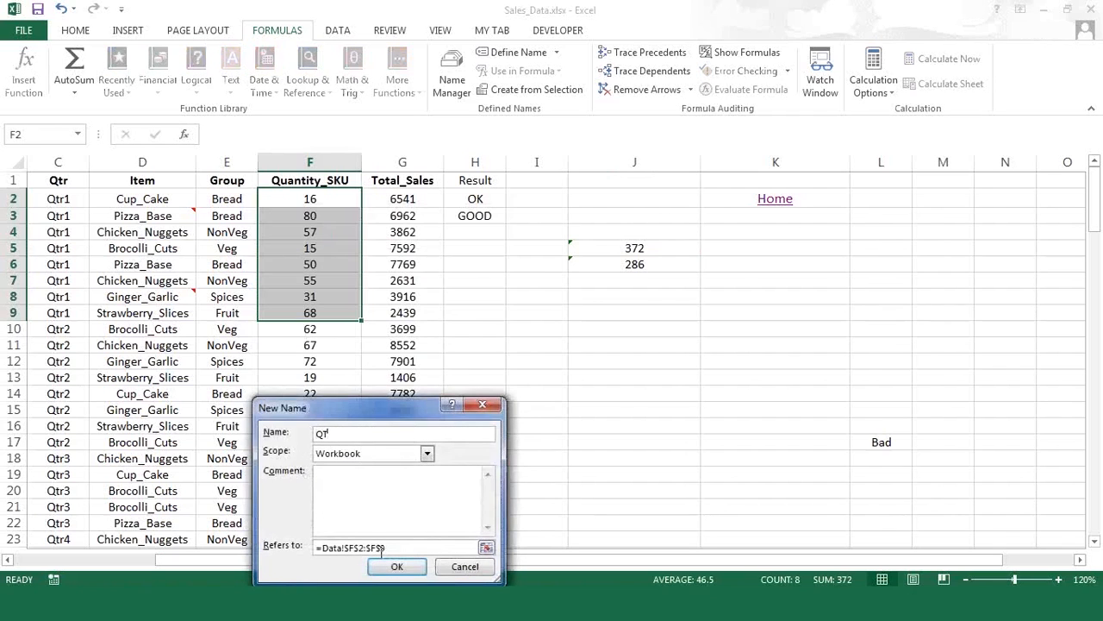
{"action": "type", "text": "R1"}
{"action": "left_click", "coordinate": [484, 405]}
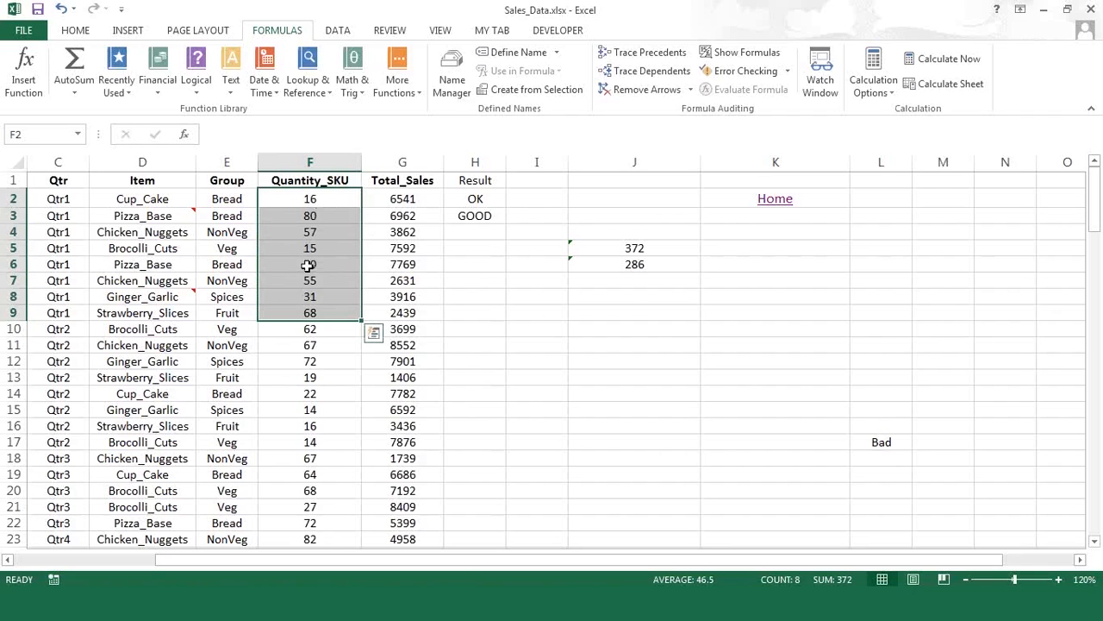
- Define the workbook-scope name QTRONE for the selected Qtr1 quantities F2:F9
{"action": "right_click", "coordinate": [308, 266]}
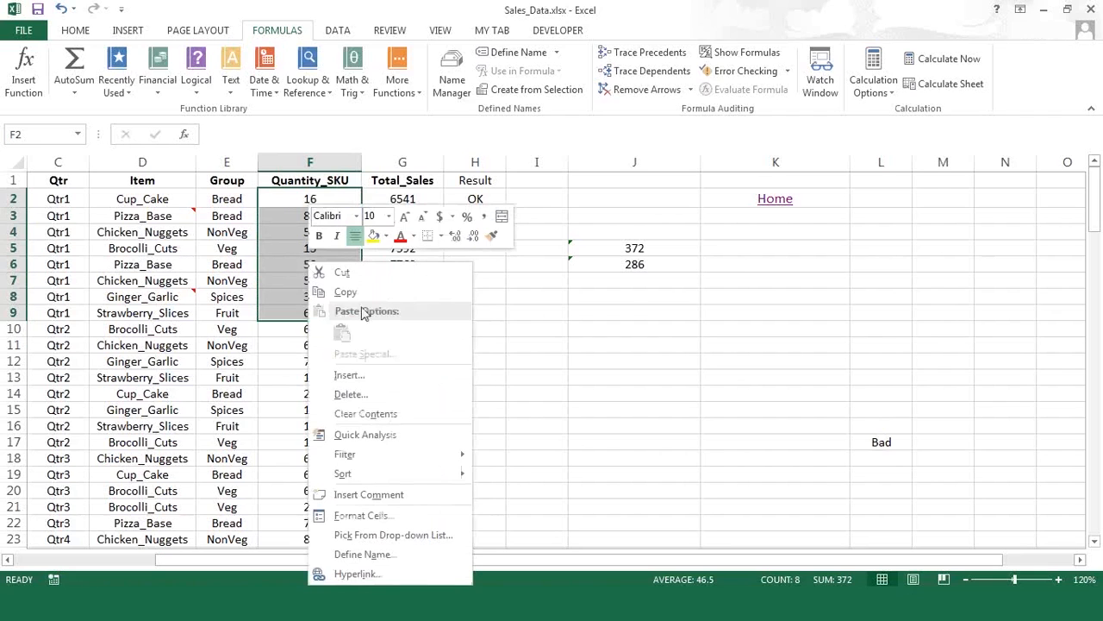
{"action": "left_click", "coordinate": [379, 554]}
{"action": "left_click_drag", "start_coordinate": [398, 412], "coordinate": [587, 250]}
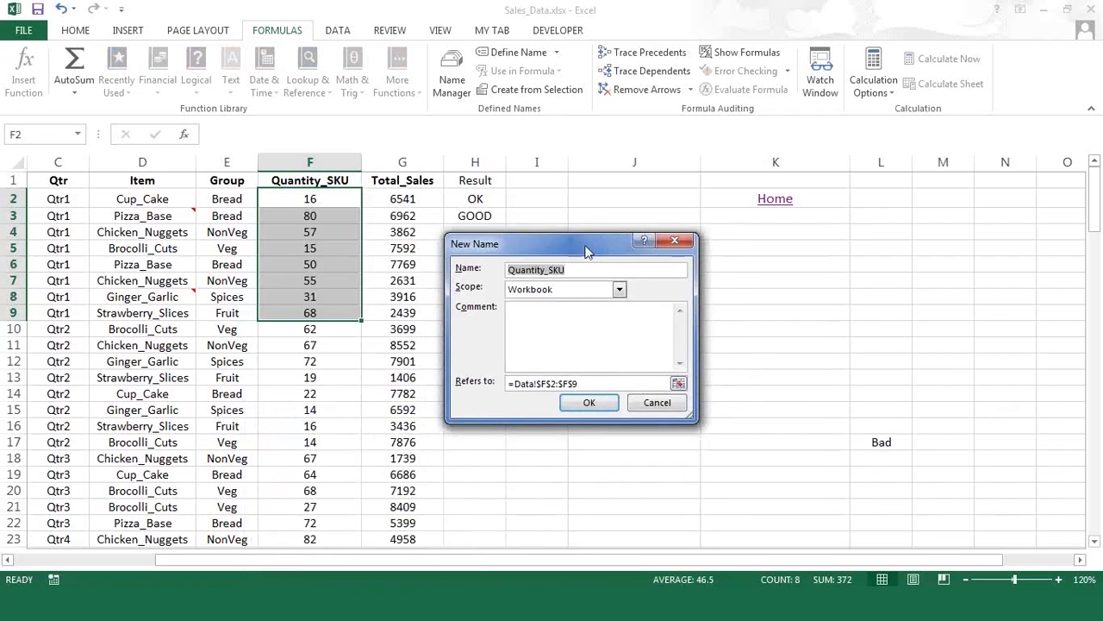
{"action": "type", "text": "QTR1"}
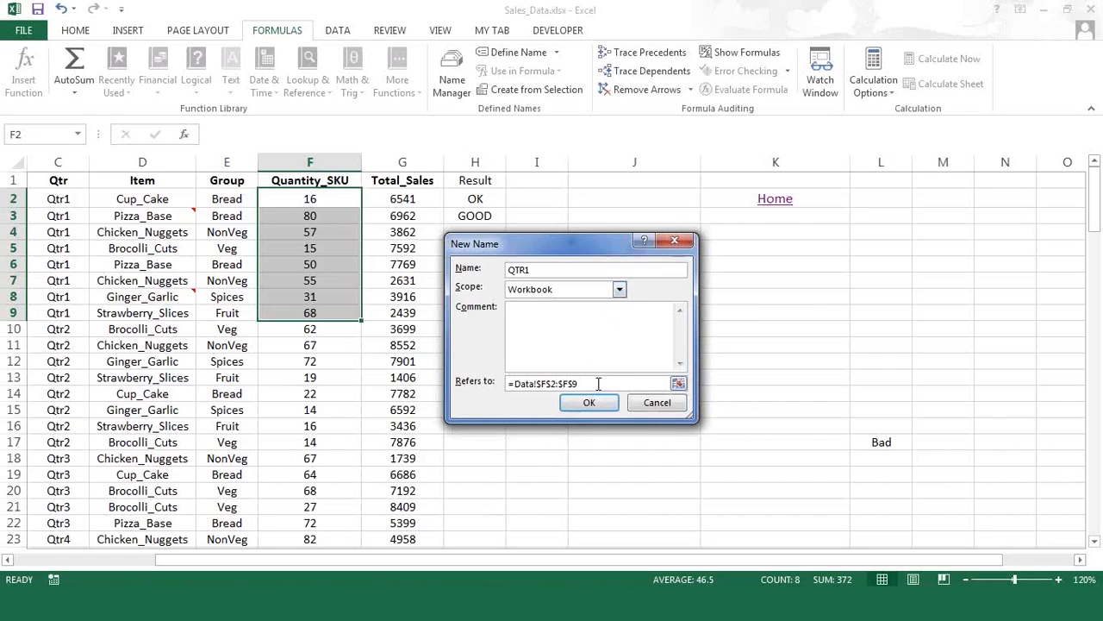
{"action": "left_click", "coordinate": [538, 384]}
{"action": "left_click_drag", "start_coordinate": [538, 384], "coordinate": [656, 381]}
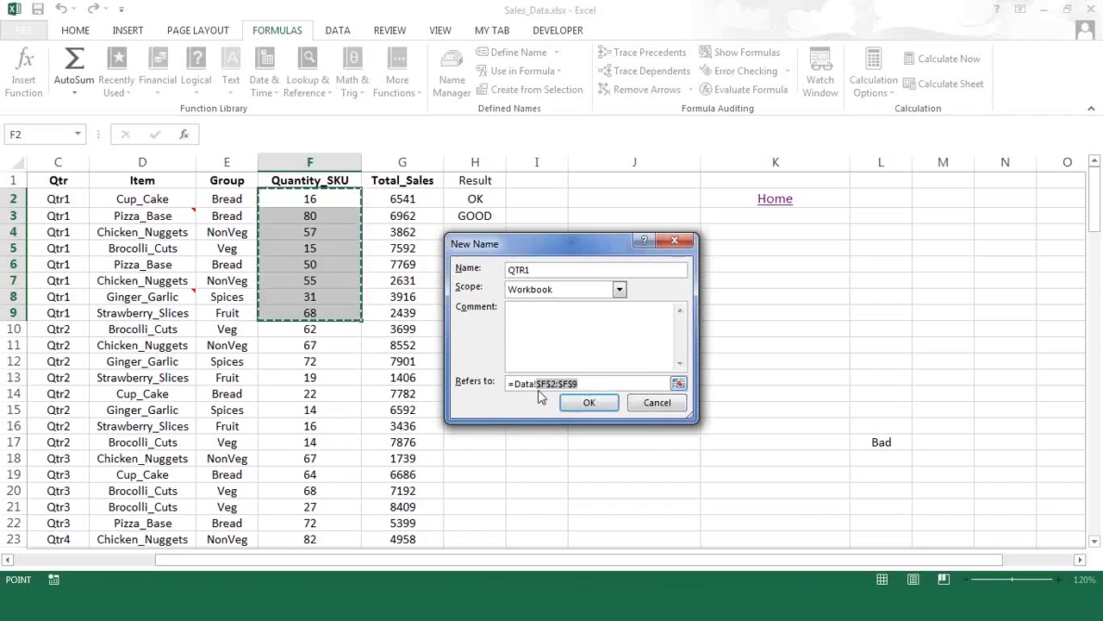
{"action": "left_click", "coordinate": [568, 403]}
{"action": "left_click", "coordinate": [555, 362]}
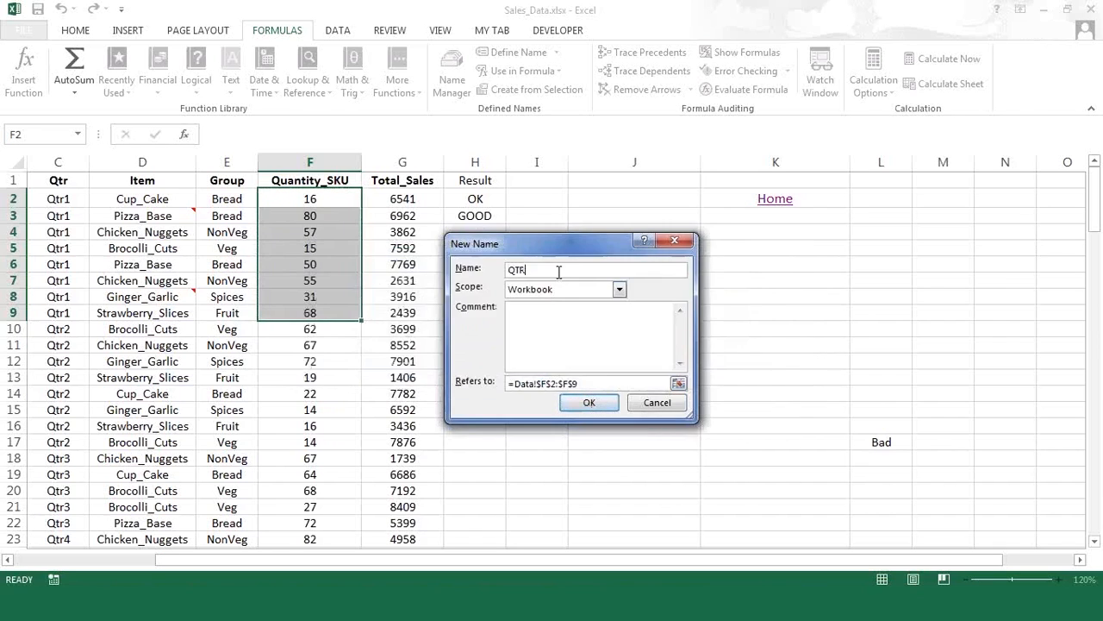
{"action": "type", "text": "_1"}
{"action": "key", "text": "Return"}
- Total the Qtr1 quantities in J10 with a SUM formula that uses the named range QTRONE, and check it against F2:F9
{"action": "left_click", "coordinate": [310, 232]}
{"action": "left_click_drag", "start_coordinate": [328, 197], "coordinate": [320, 312]}
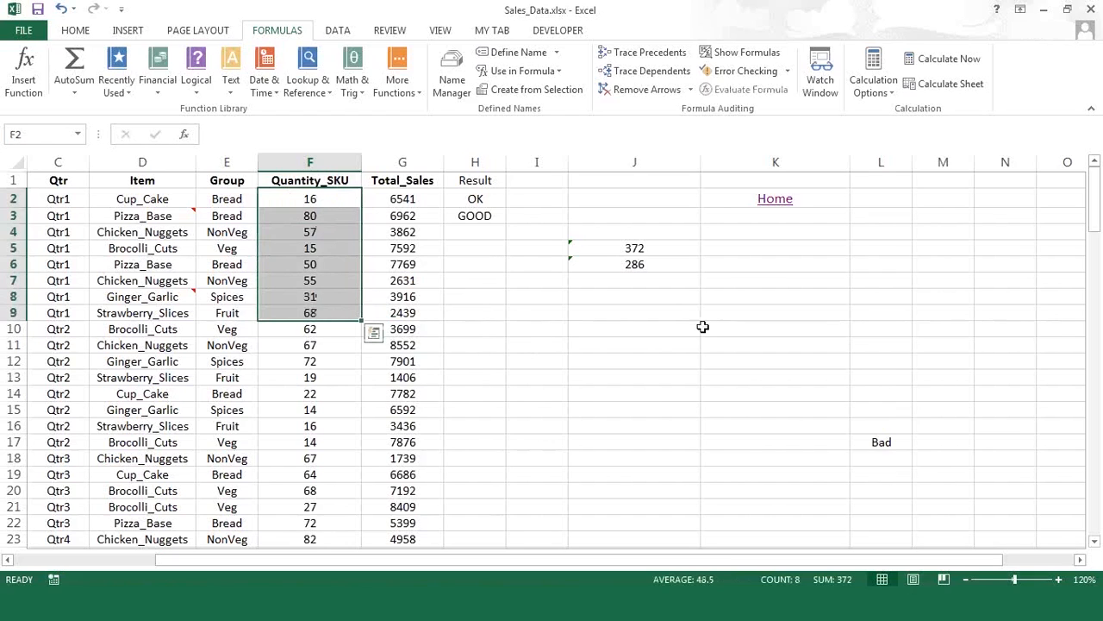
{"action": "left_click", "coordinate": [642, 325]}
{"action": "type", "text": "=sum"}
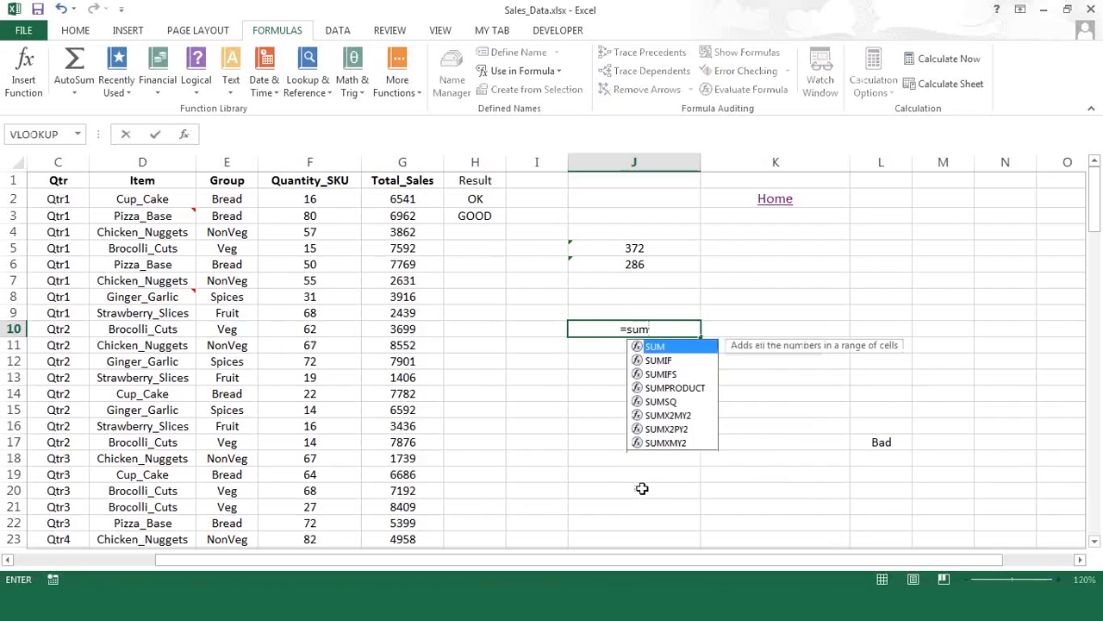
{"action": "type", "text": "("}
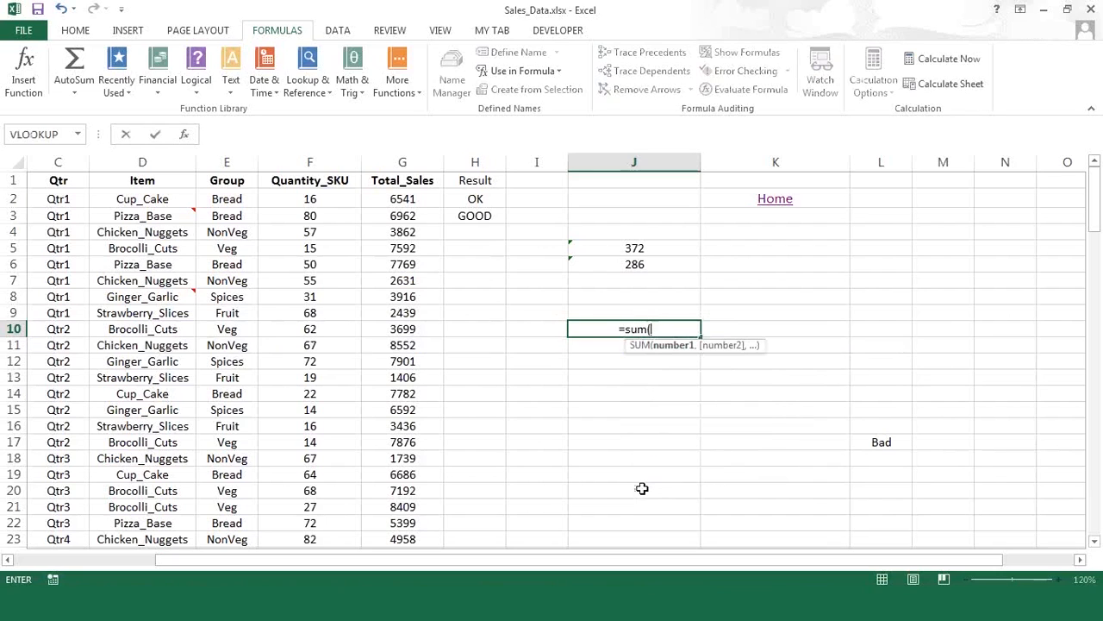
{"action": "type", "text": "qtr"}
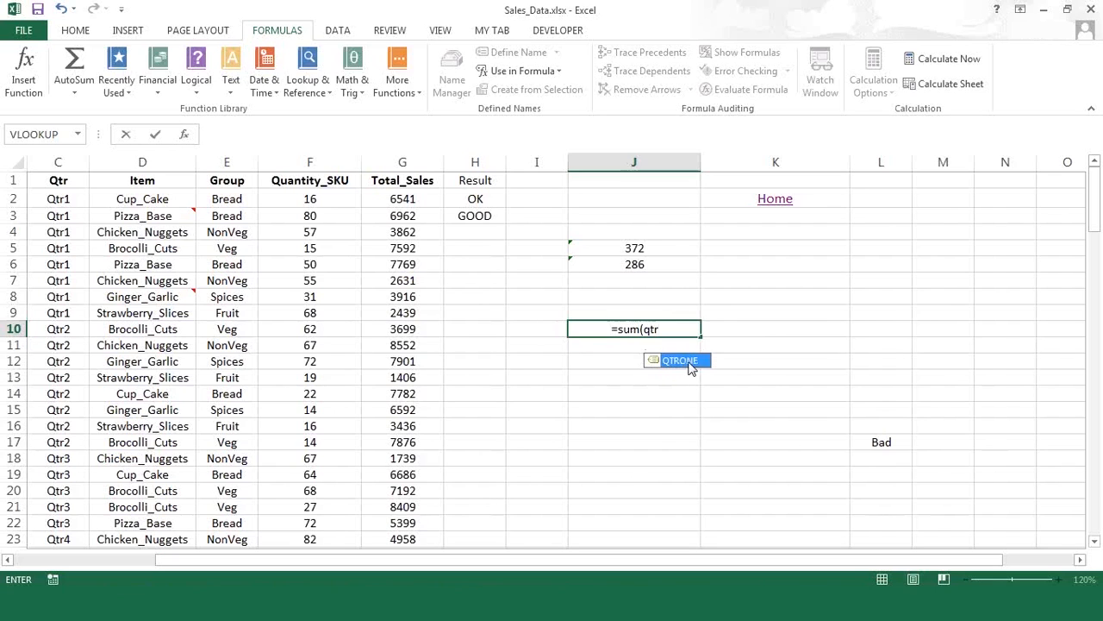
{"action": "left_click", "coordinate": [670, 328]}
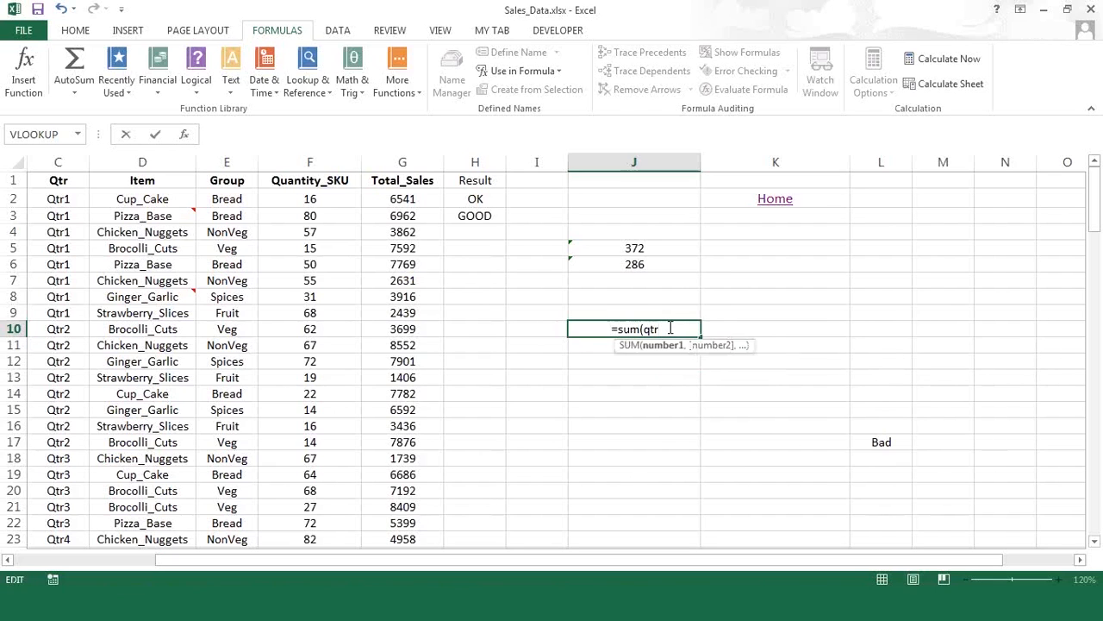
{"action": "type", "text": "one"}
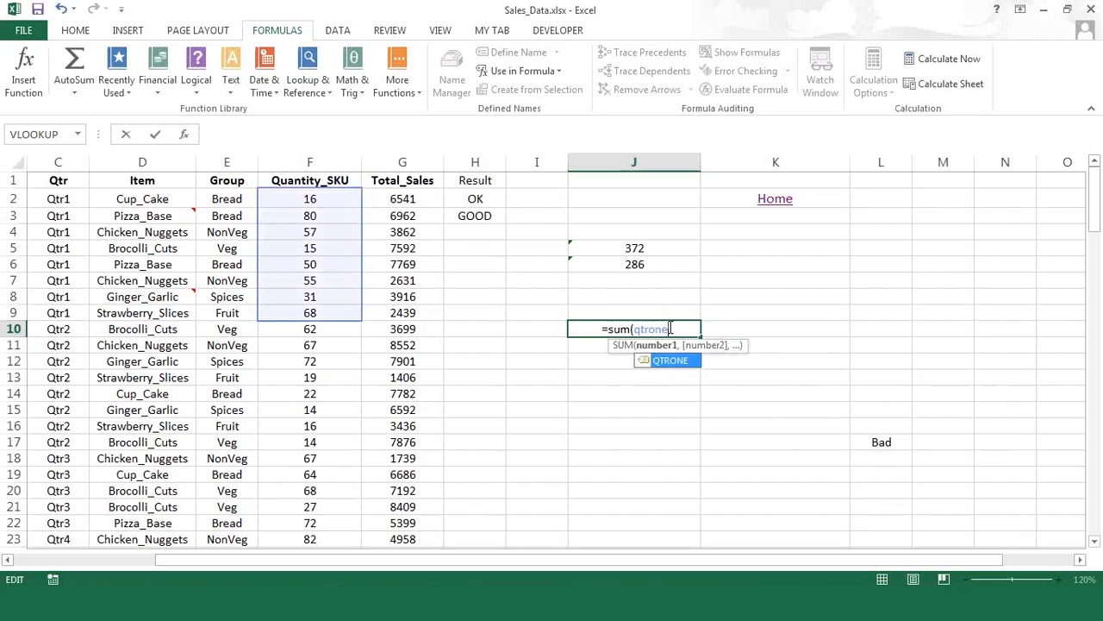
{"action": "type", "text": ")"}
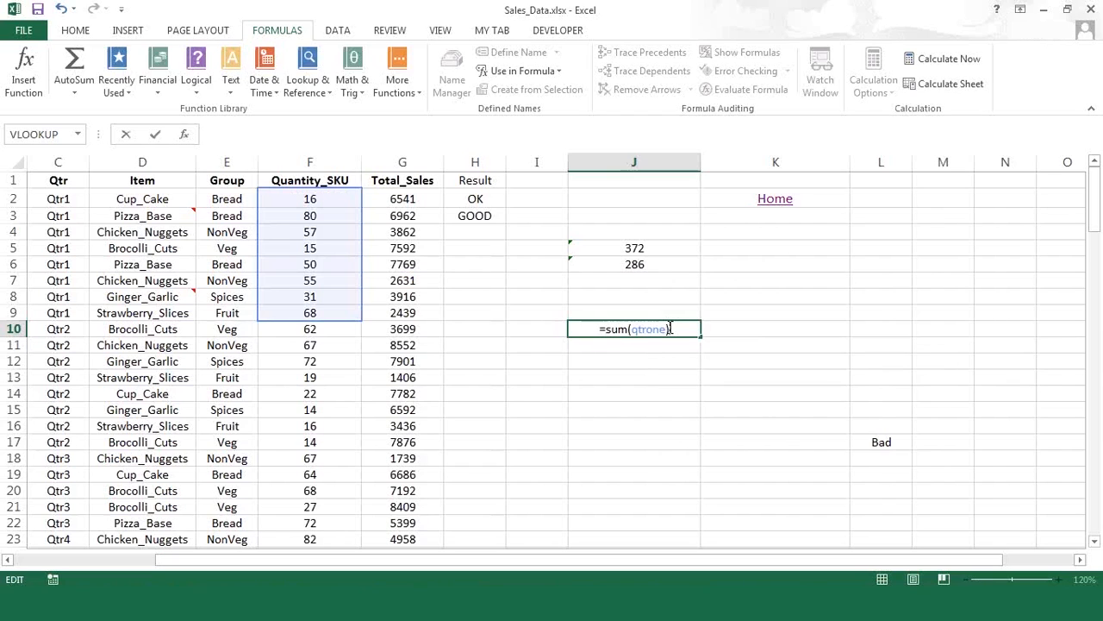
{"action": "key", "text": "ctrl+Return"}
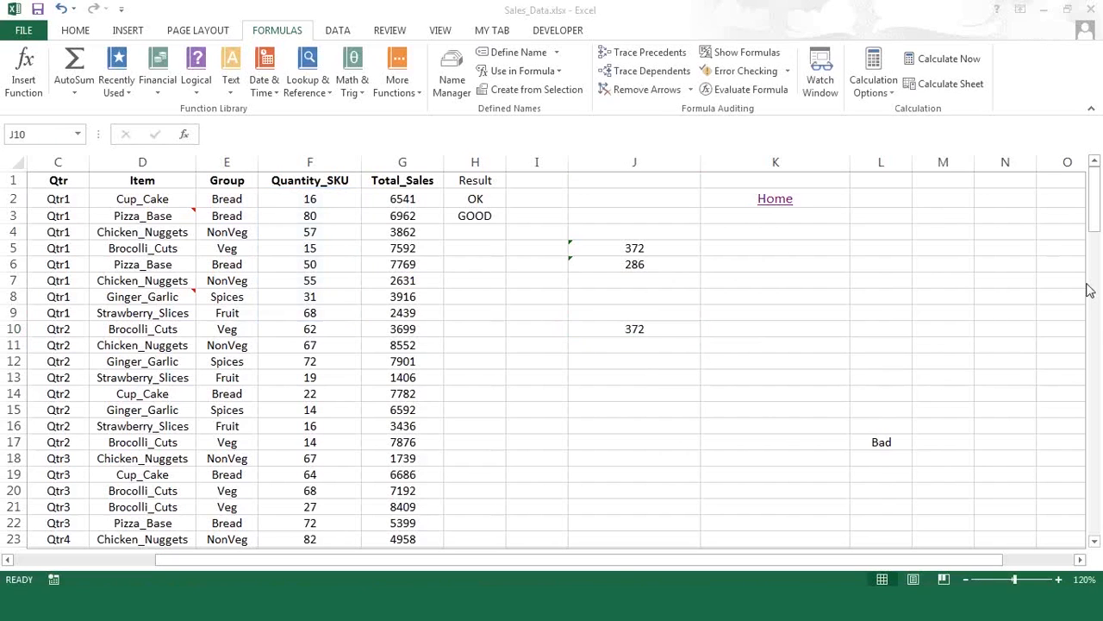
{"action": "left_click", "coordinate": [603, 330]}
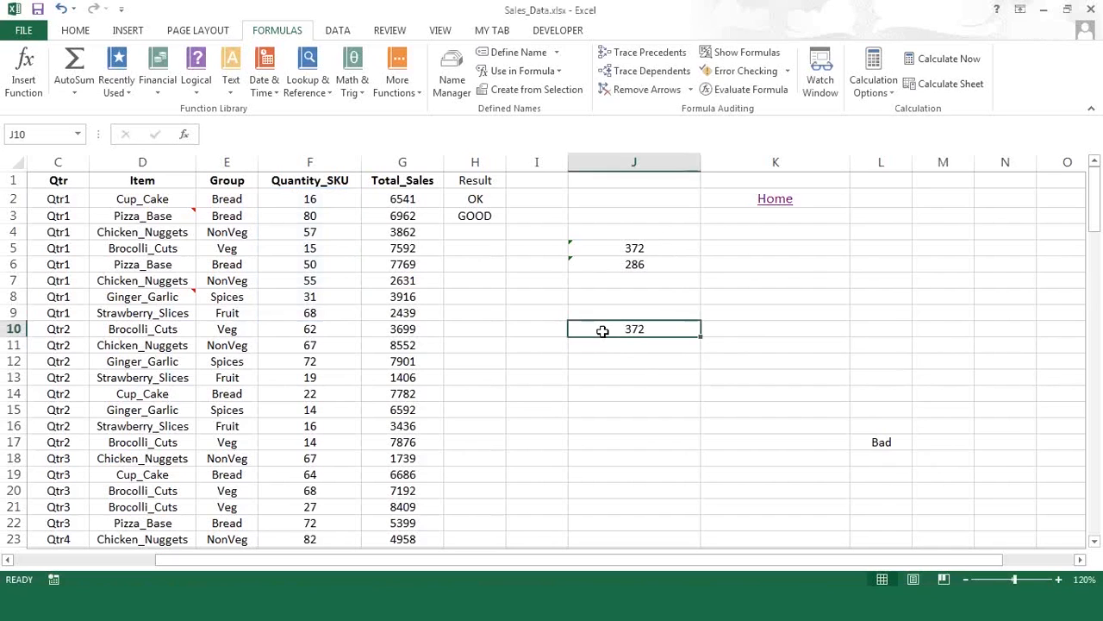
{"action": "left_click_drag", "start_coordinate": [294, 202], "coordinate": [302, 307]}
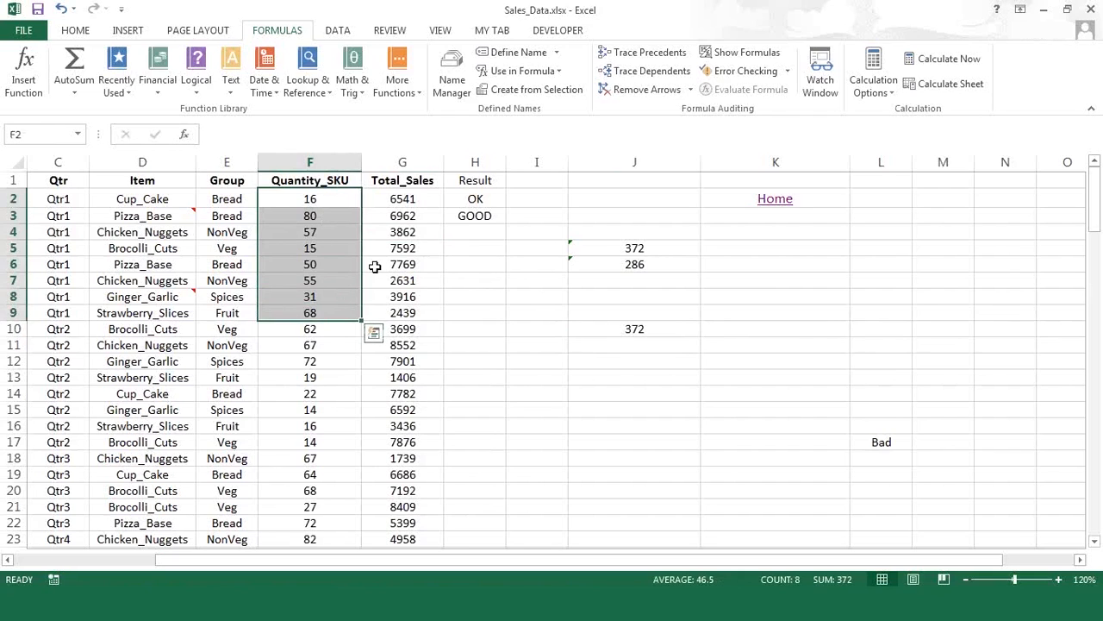
- Label cells I10 to I13 as sum, min, avg and max
{"action": "left_click", "coordinate": [552, 324]}
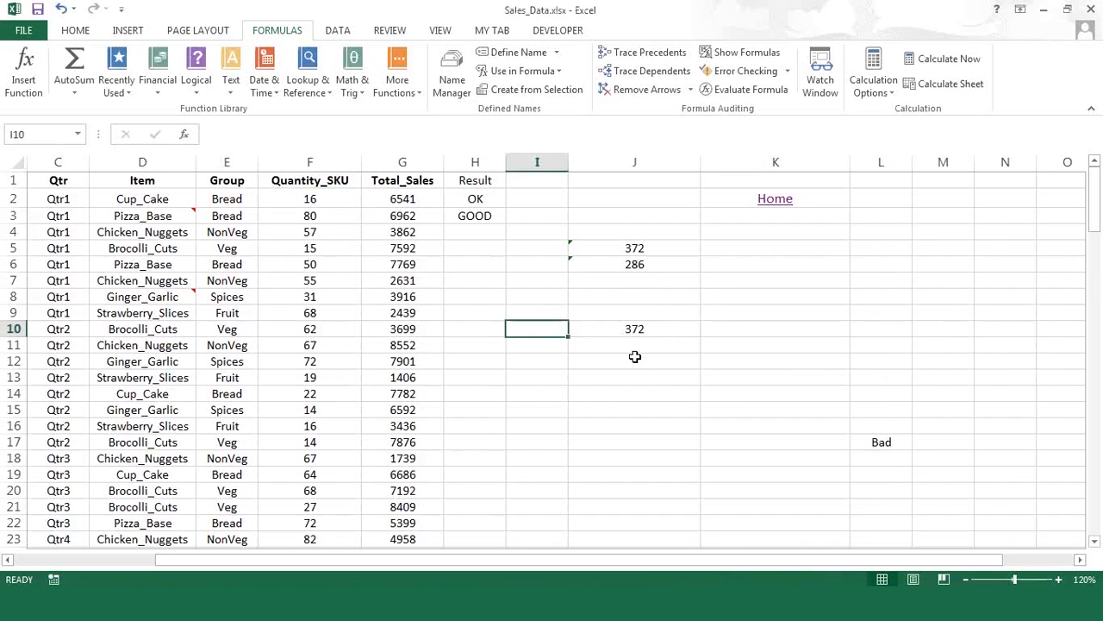
{"action": "type", "text": "sum"}
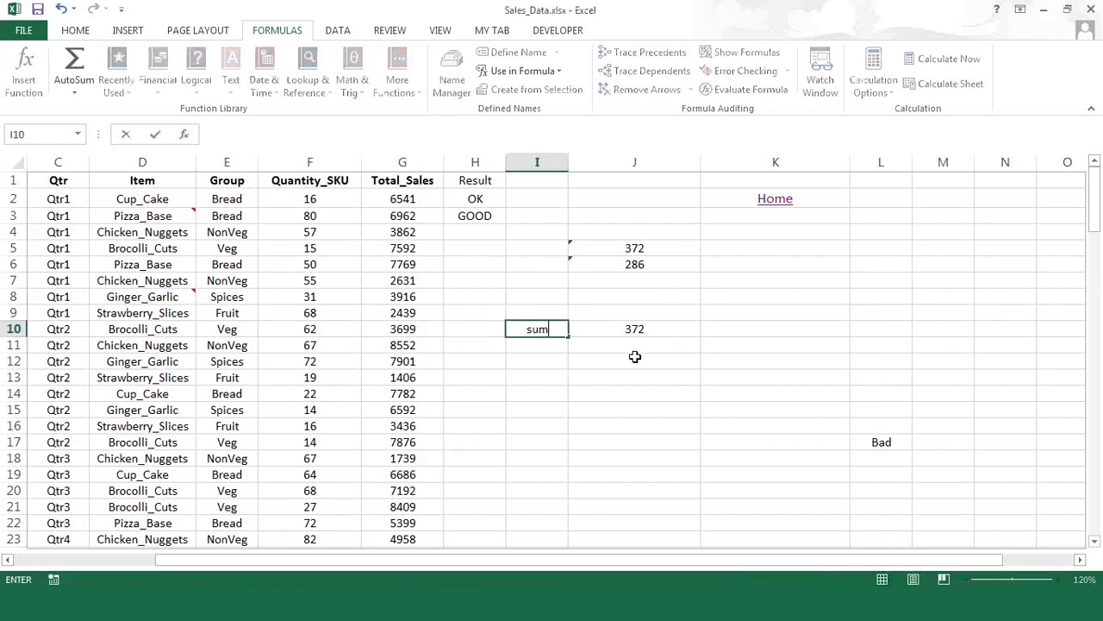
{"action": "key", "text": "Return"}
{"action": "type", "text": "min"}
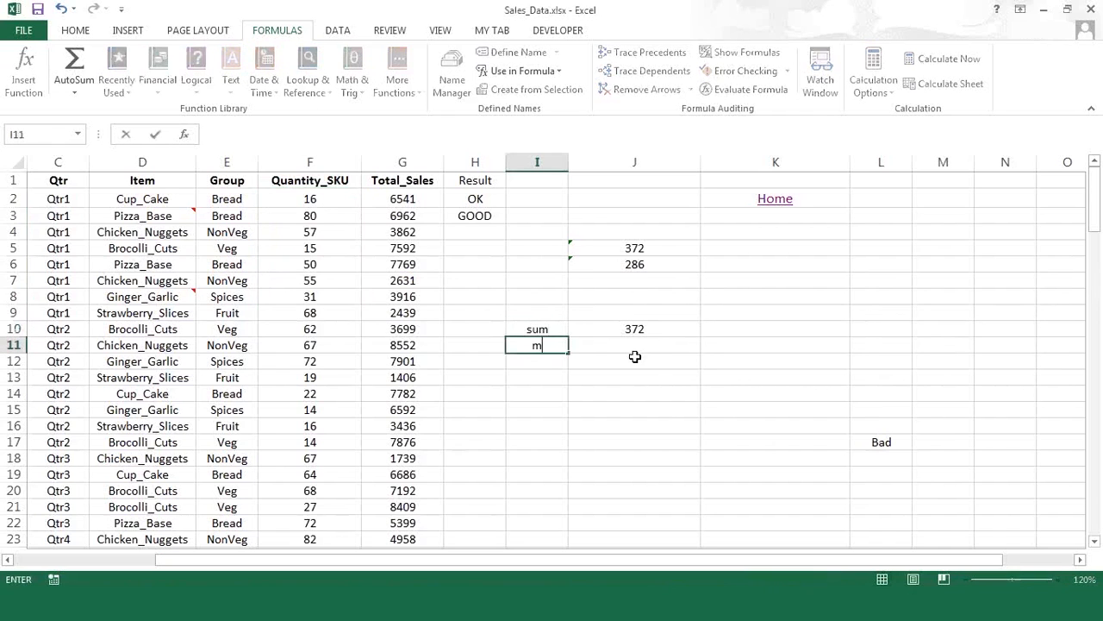
{"action": "key", "text": "Return"}
{"action": "type", "text": "avg"}
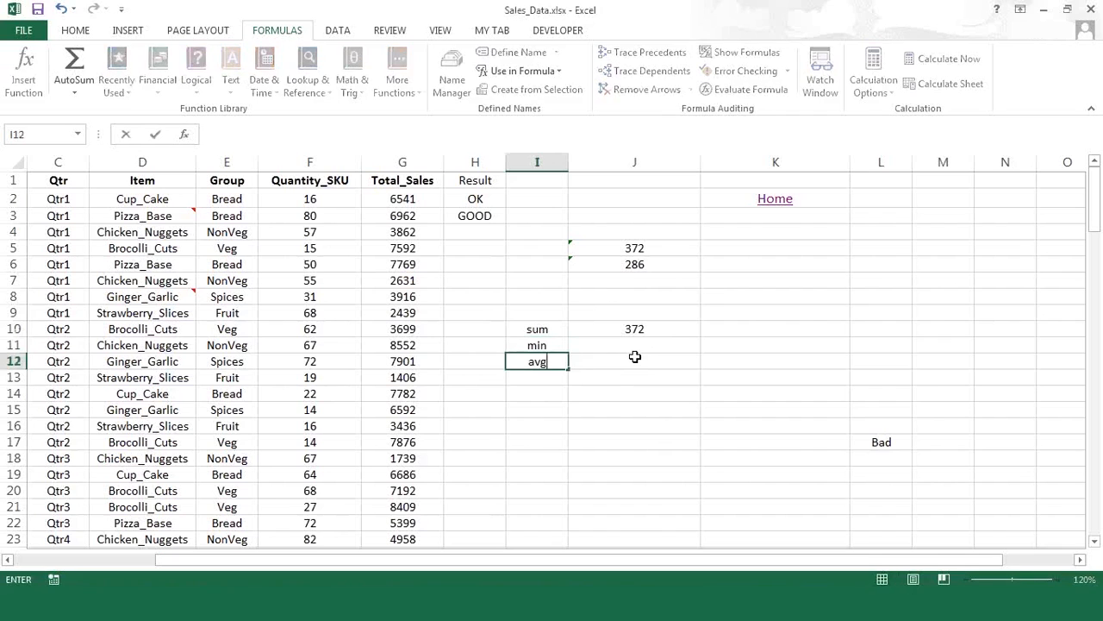
{"action": "key", "text": "Return"}
{"action": "type", "text": "min"}
{"action": "type", "text": "ax"}
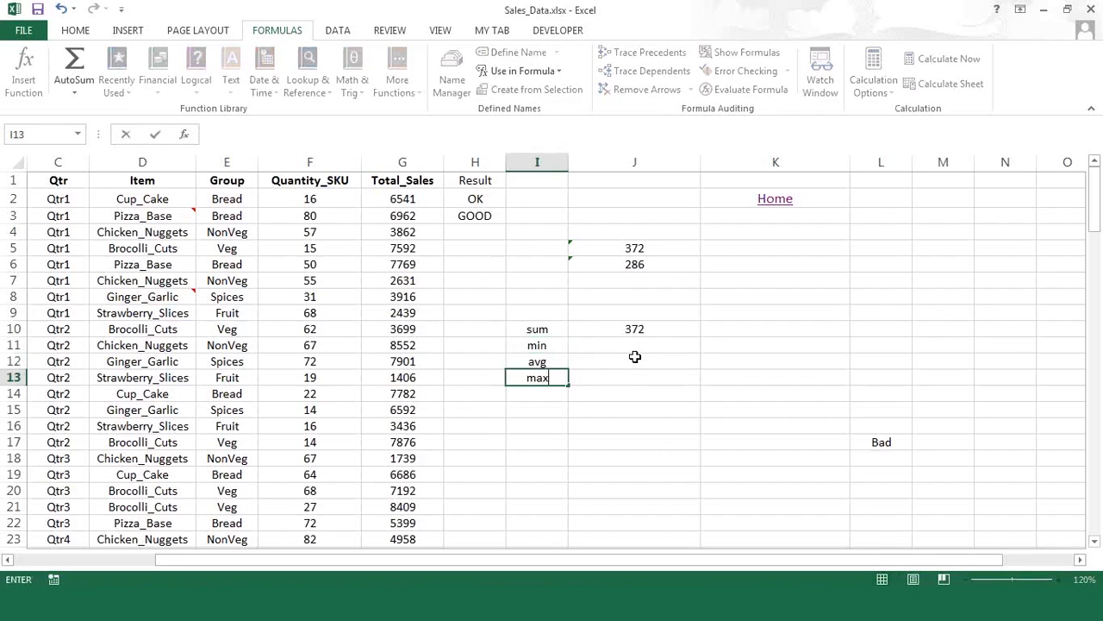
{"action": "key", "text": "Return"}
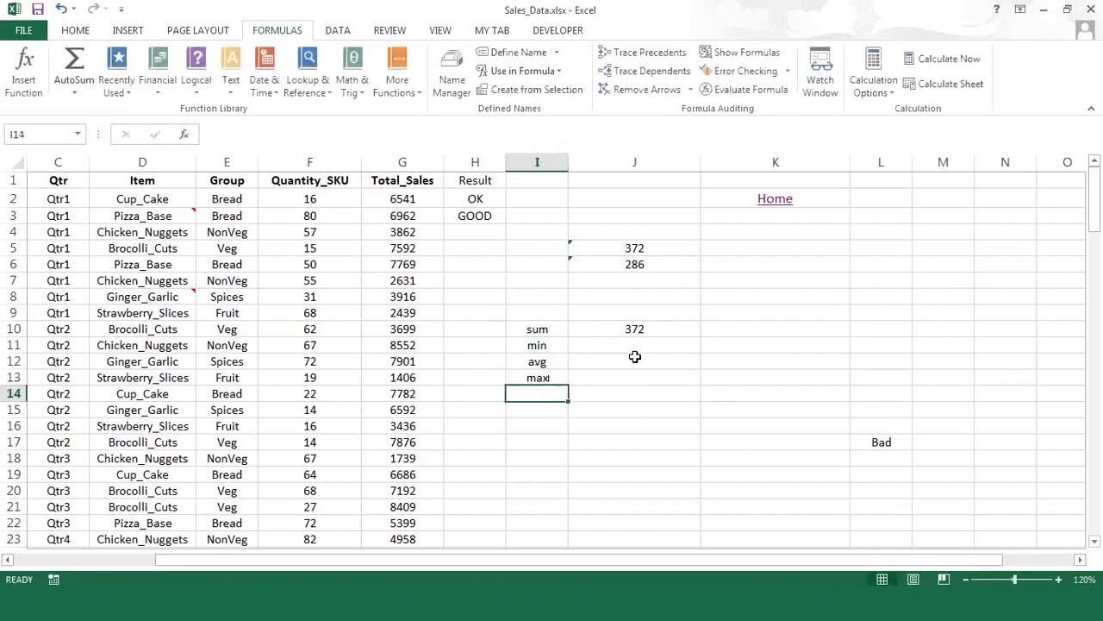
- Calculate the smallest Qtr1 quantity in J11 with a MIN formula on the named range QTRONE
{"action": "key", "text": "Up"}
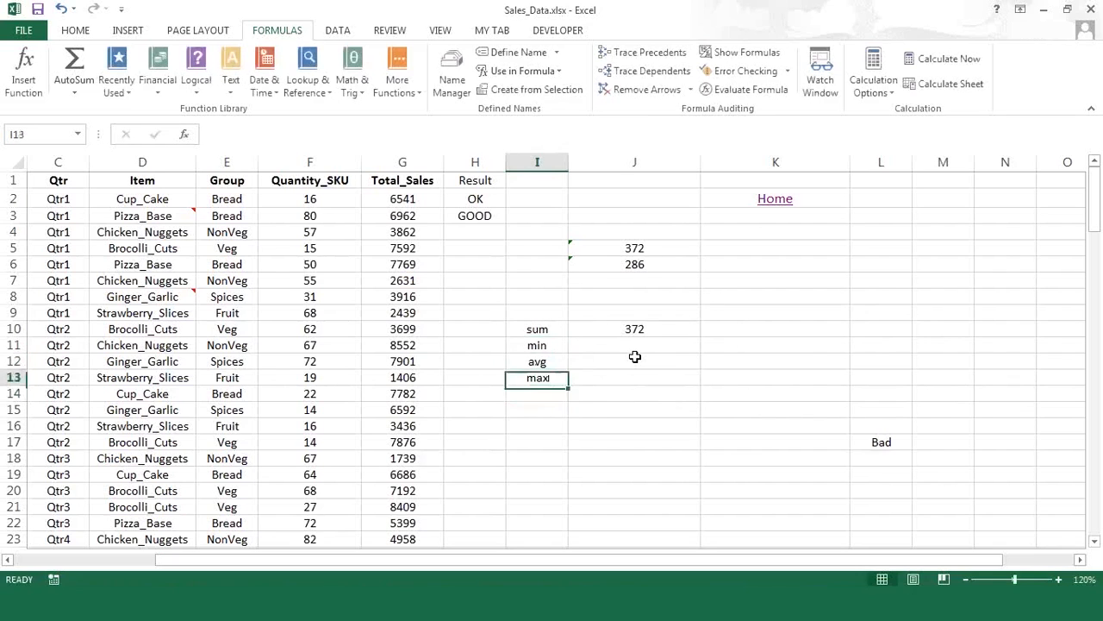
{"action": "key", "text": "Up"}
{"action": "key", "text": "Up"}
{"action": "key", "text": "Right"}
{"action": "type", "text": "=mi"}
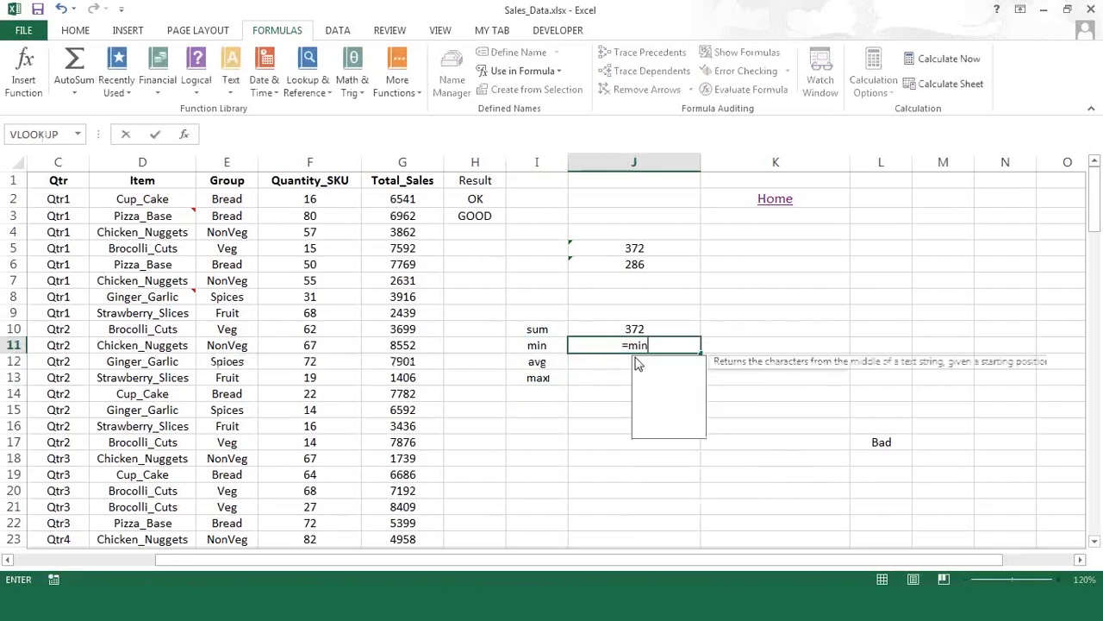
{"action": "type", "text": "n("}
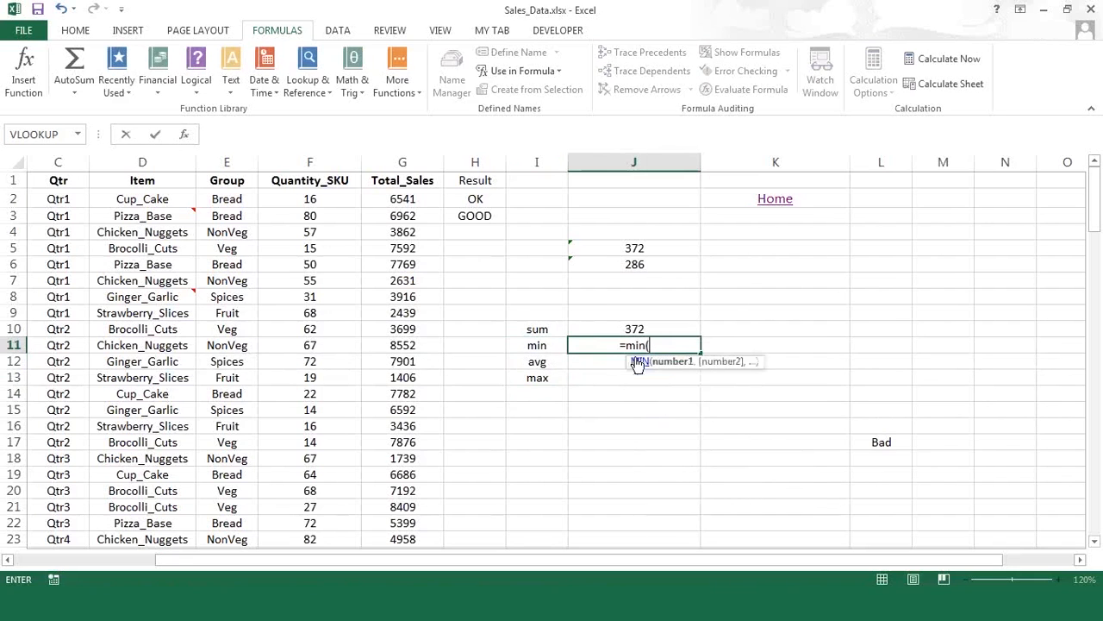
{"action": "type", "text": "qtr"}
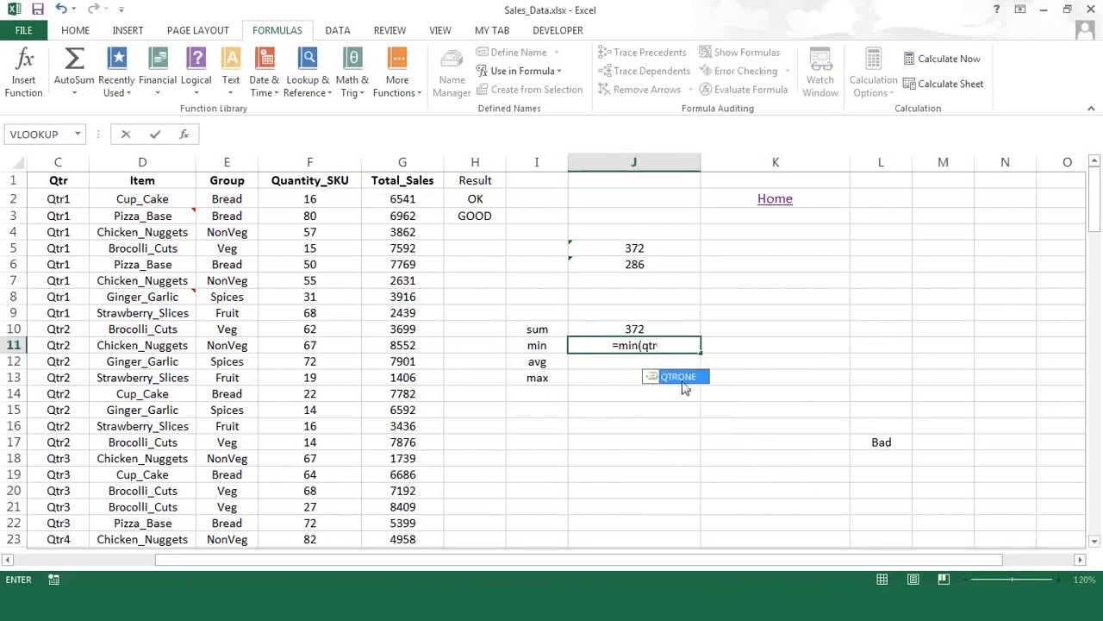
{"action": "double_click", "coordinate": [679, 377]}
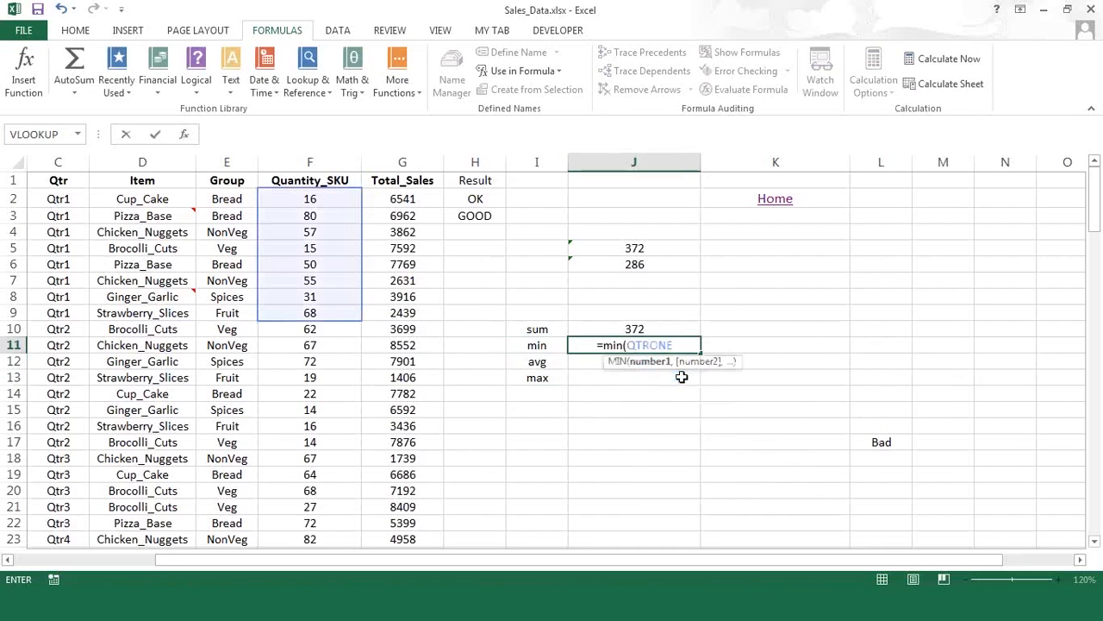
{"action": "type", "text": ")"}
{"action": "key", "text": "Return"}
- Calculate the mean Qtr1 quantity in J12 with an AVERAGE formula on the named range QTRONE
{"action": "type", "text": "=ave"}
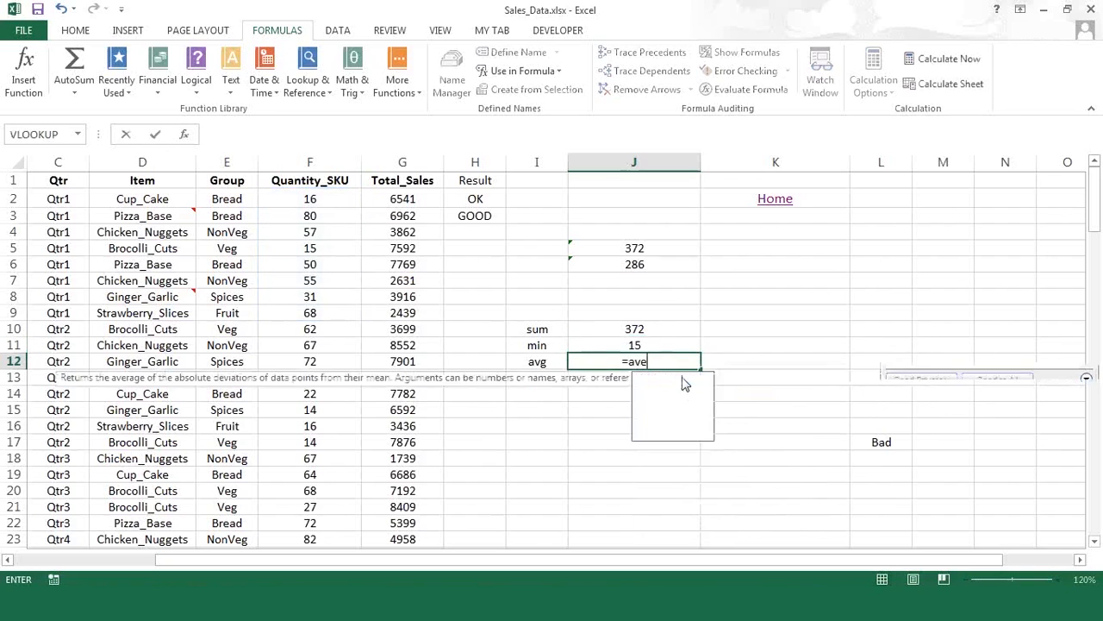
{"action": "type", "text": "r"}
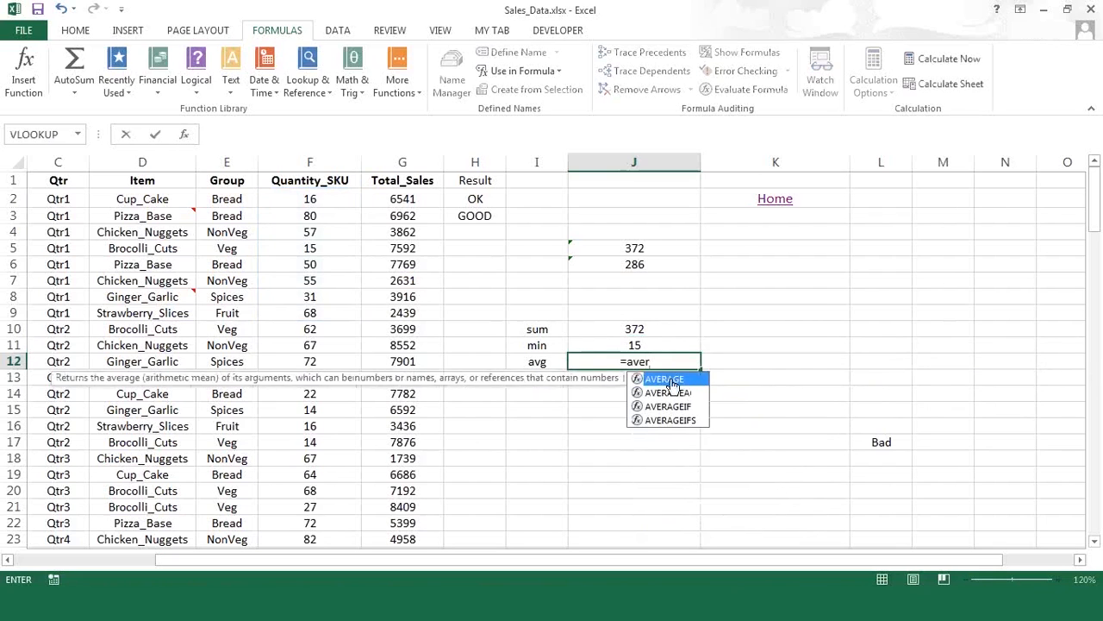
{"action": "double_click", "coordinate": [668, 379]}
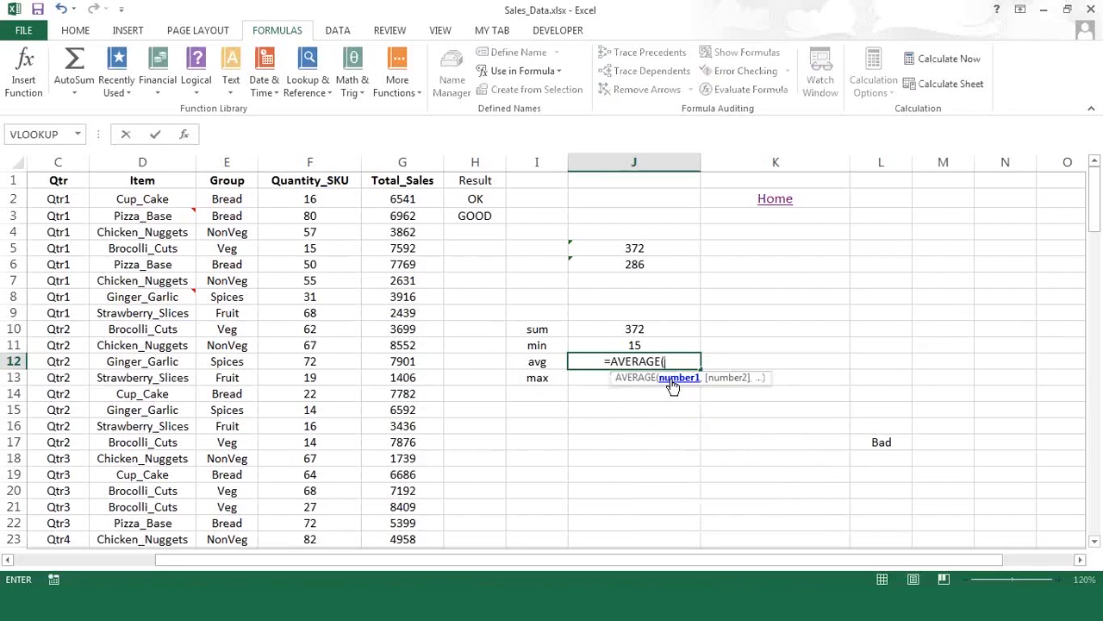
{"action": "type", "text": "qtr"}
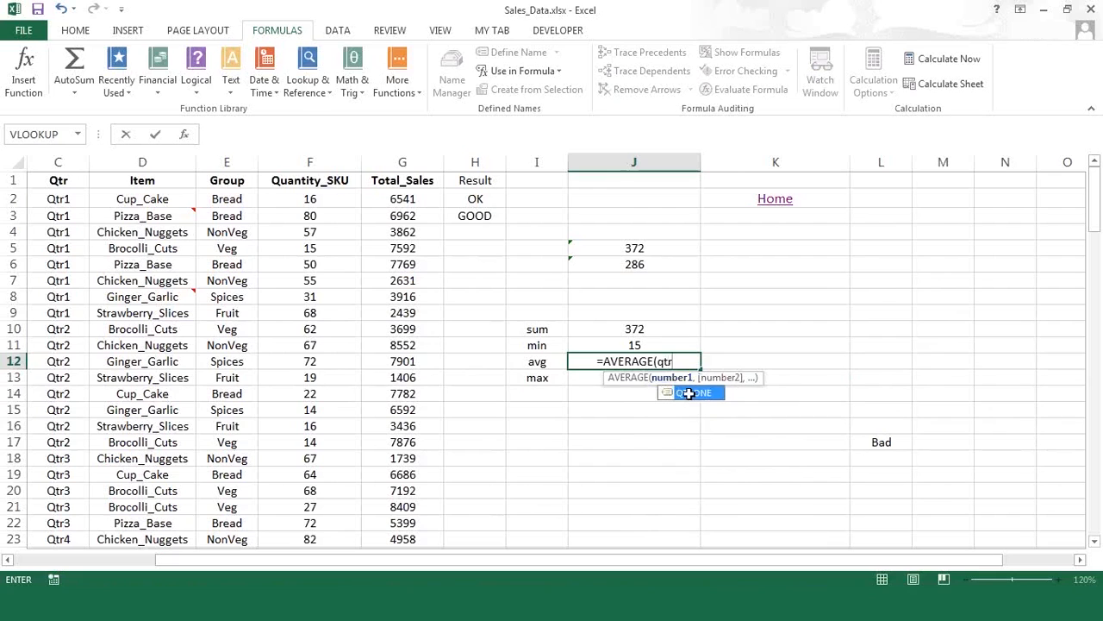
{"action": "double_click", "coordinate": [689, 393]}
{"action": "left_click", "coordinate": [689, 393]}
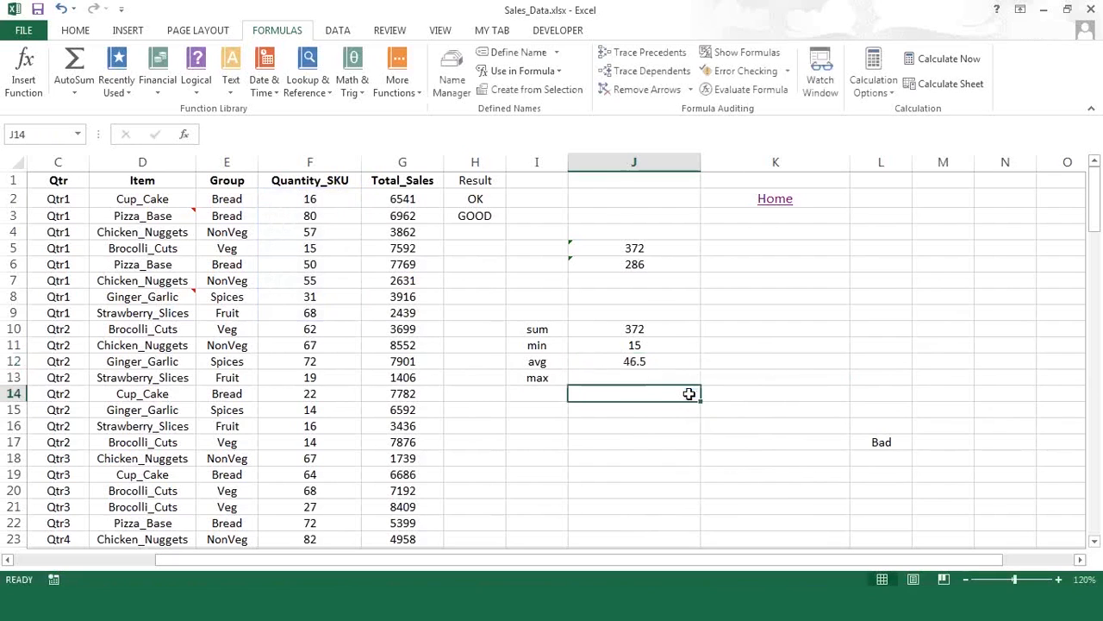
- Calculate the largest Qtr1 quantity in J13 with a MAX formula on the named range QTRONE
{"action": "left_click", "coordinate": [667, 374]}
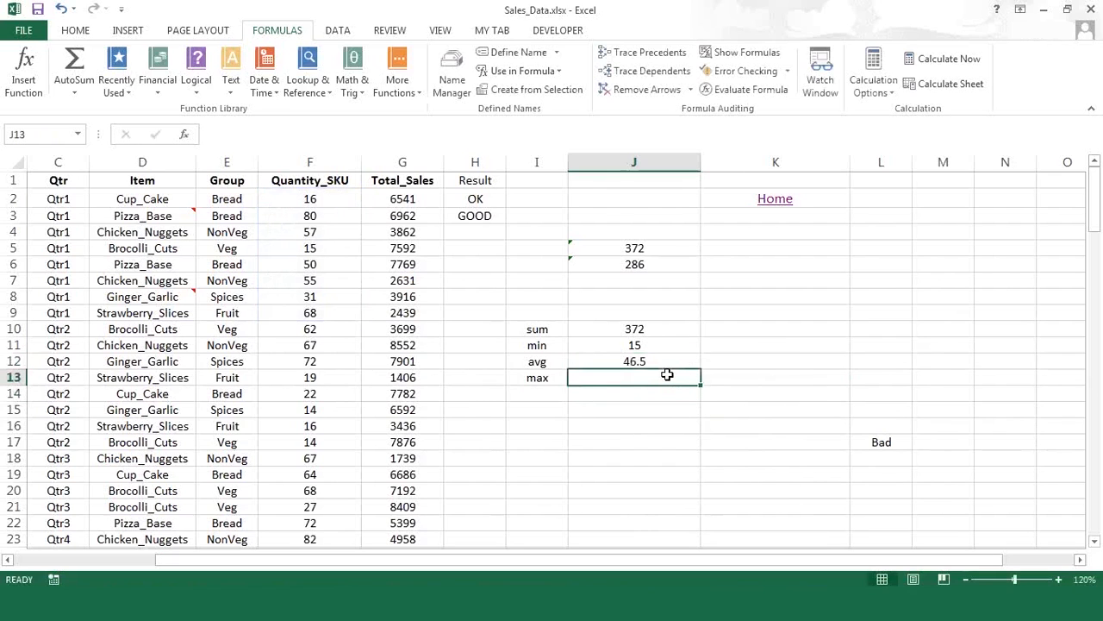
{"action": "double_click", "coordinate": [668, 374]}
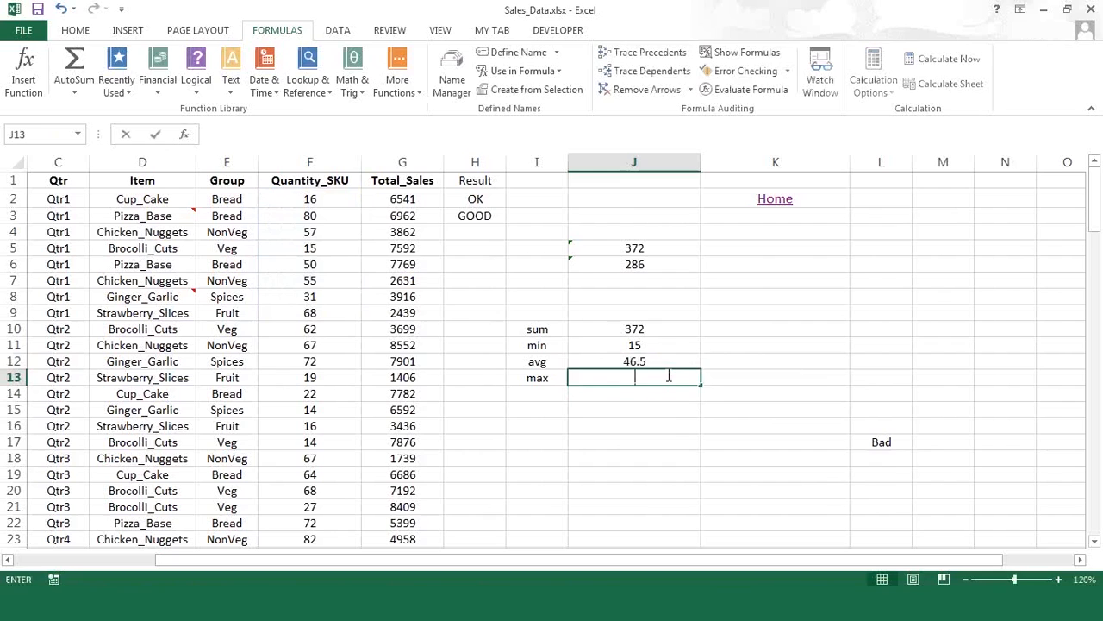
{"action": "type", "text": "=max"}
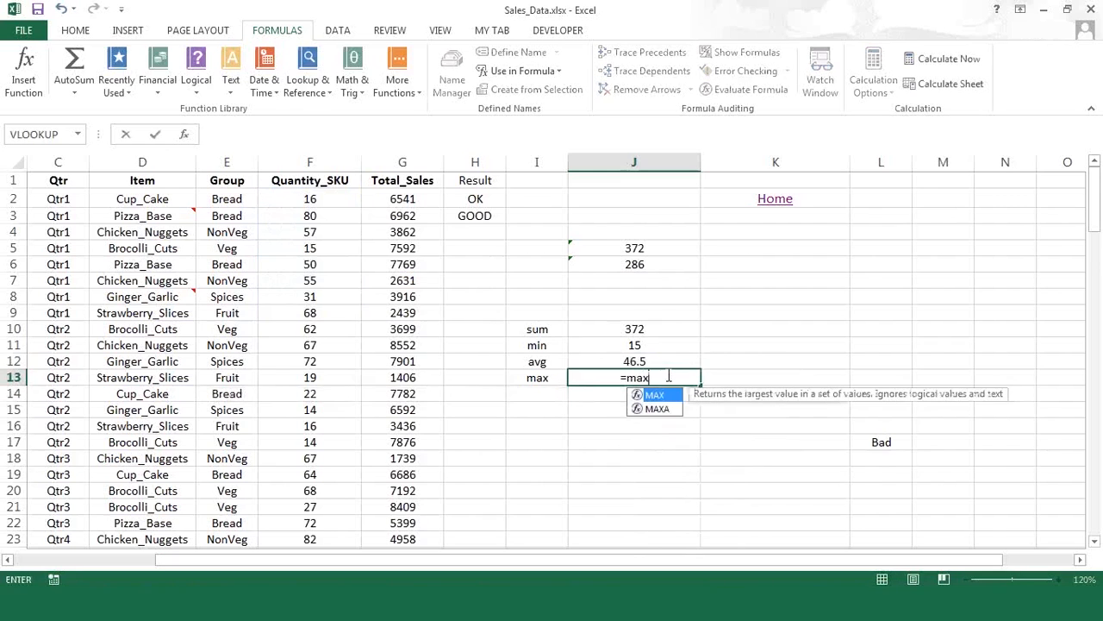
{"action": "type", "text": "(qtr"}
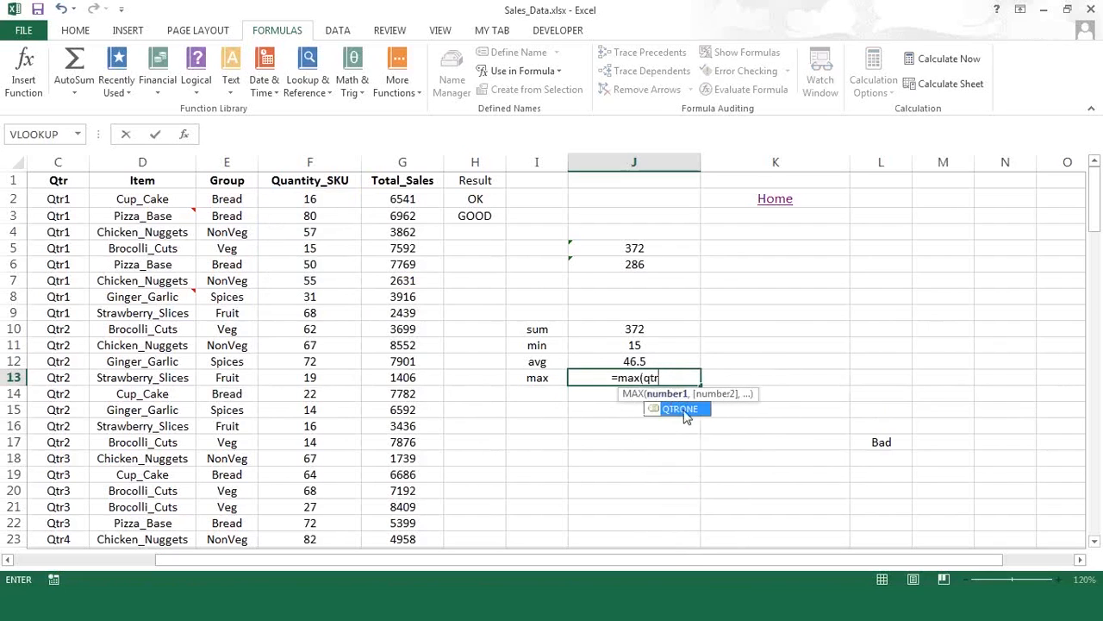
{"action": "double_click", "coordinate": [681, 409]}
{"action": "type", "text": ")"}
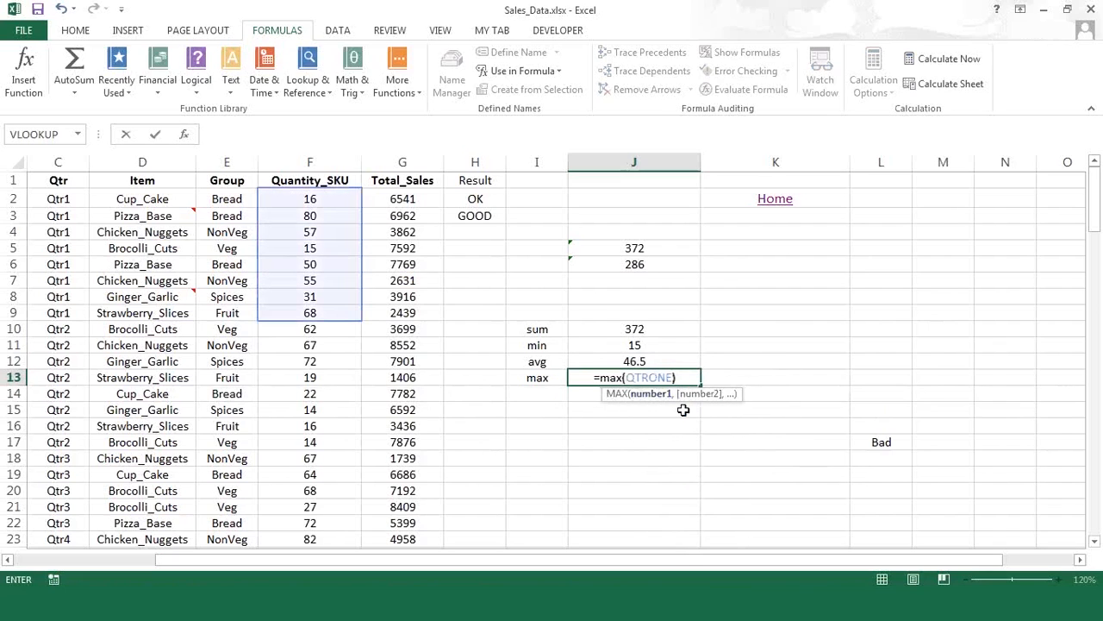
{"action": "key", "text": "Return"}
- Review the summary results in J11 to J13 and inspect the range referenced by the MIN formula in J11
{"action": "key", "text": "Up"}
{"action": "key", "text": "Up"}
{"action": "key", "text": "Up"}
{"action": "key", "text": "Up"}
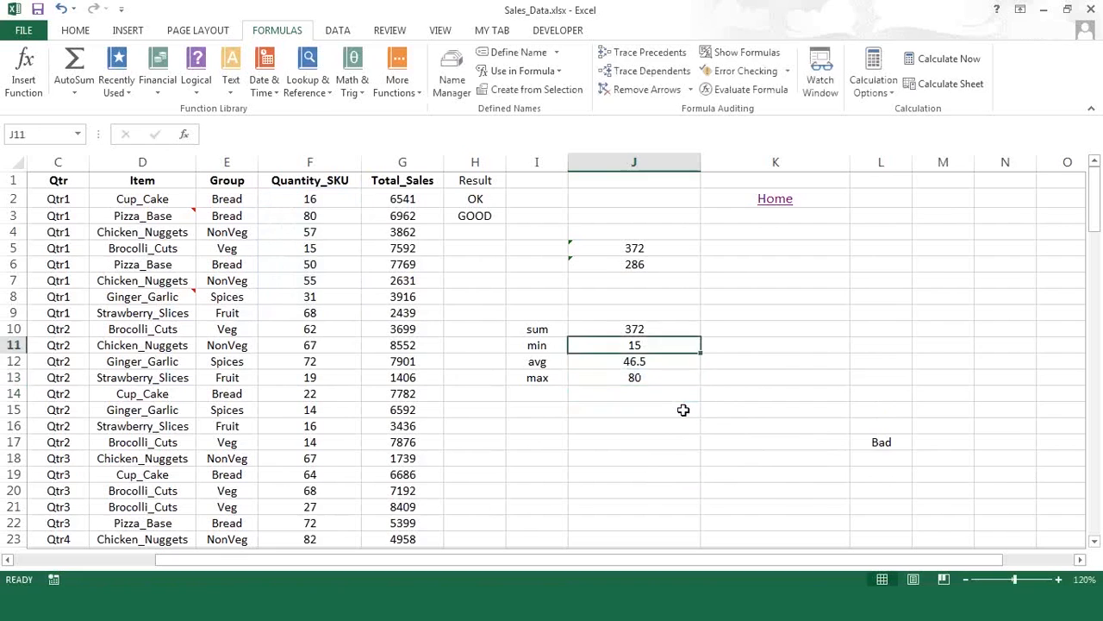
{"action": "key", "text": "Down"}
{"action": "key", "text": "Down"}
{"action": "key", "text": "Down"}
{"action": "key", "text": "Up"}
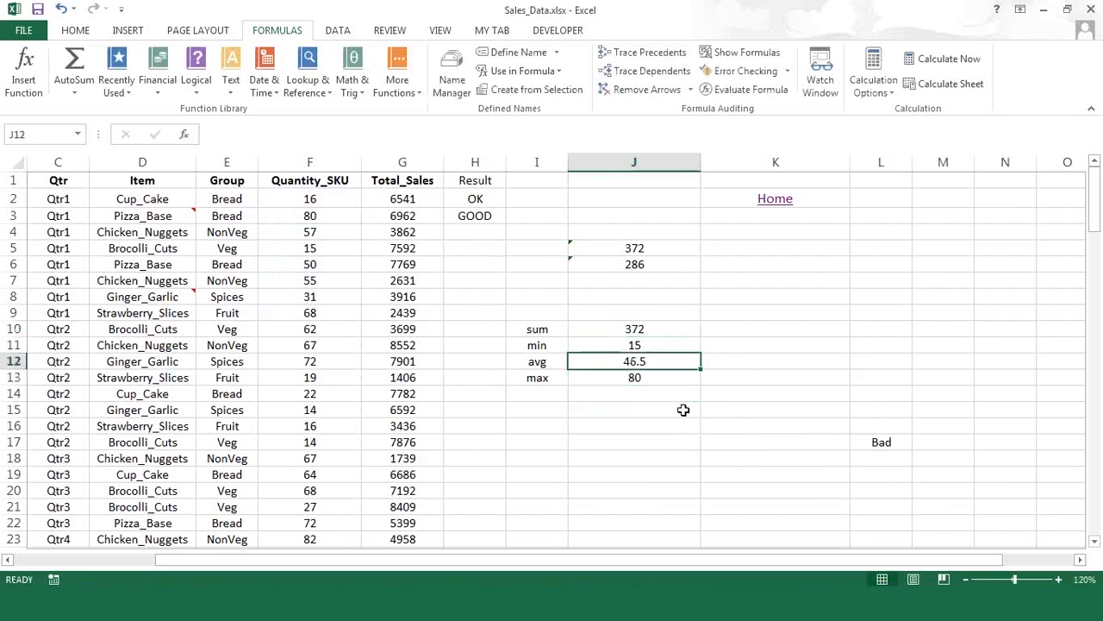
{"action": "key", "text": "Up"}
{"action": "key", "text": "Down"}
{"action": "key", "text": "Down"}
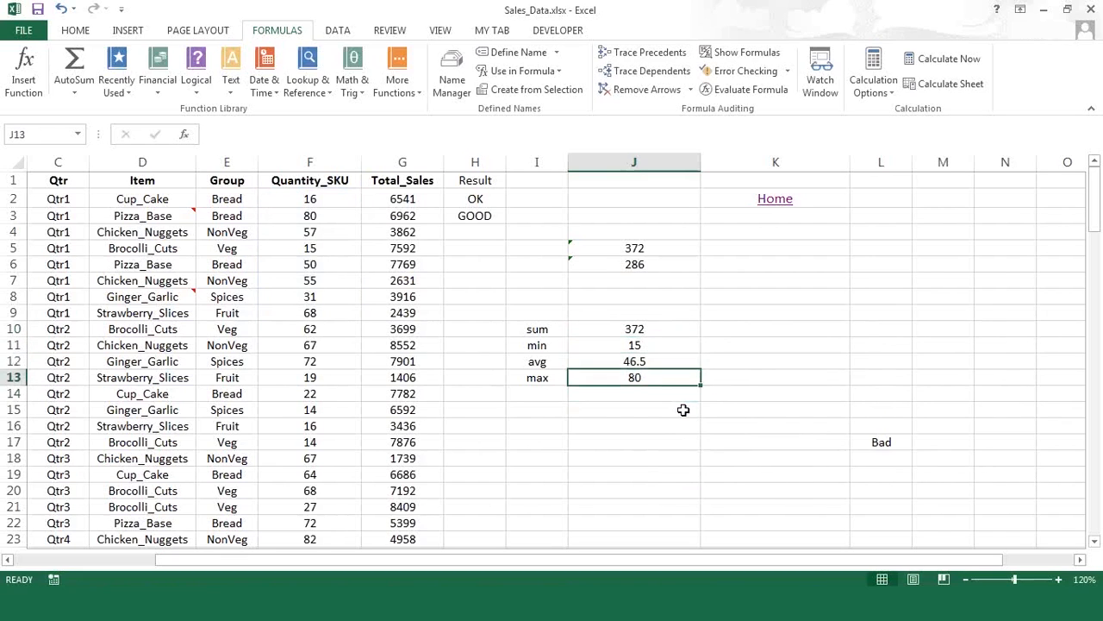
{"action": "key", "text": "Up"}
{"action": "key", "text": "Up"}
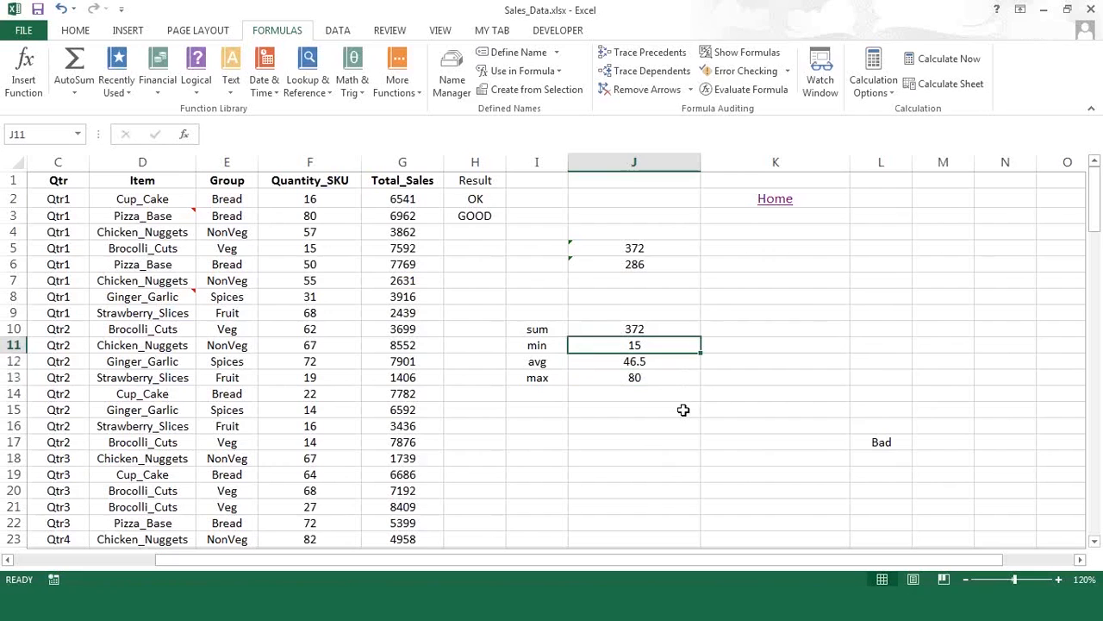
{"action": "double_click", "coordinate": [660, 345]}
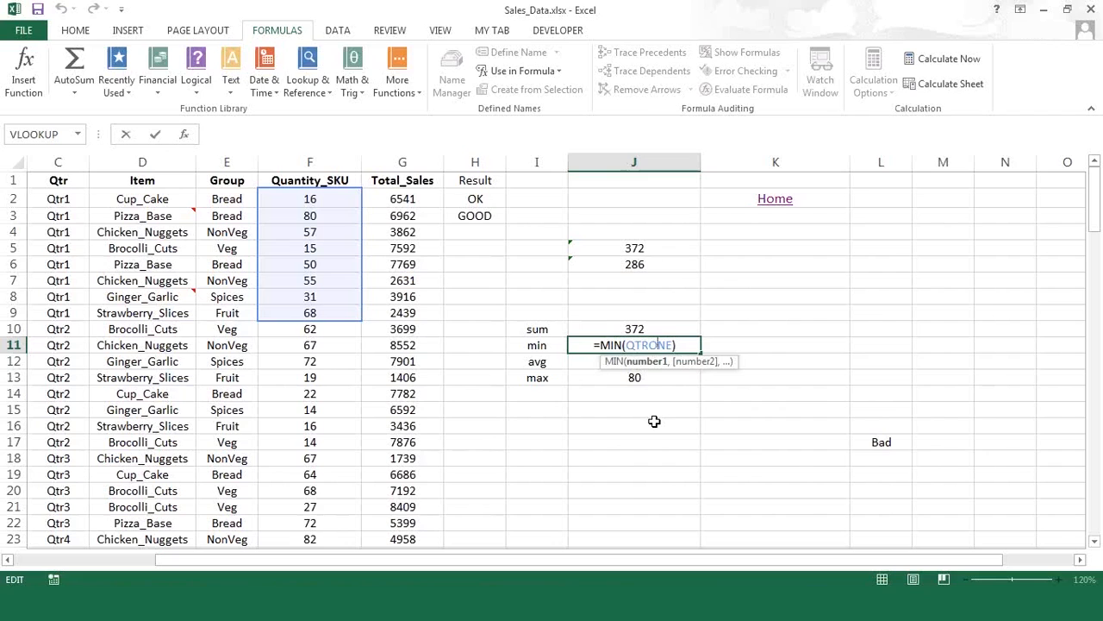
{"action": "left_click", "coordinate": [678, 394]}
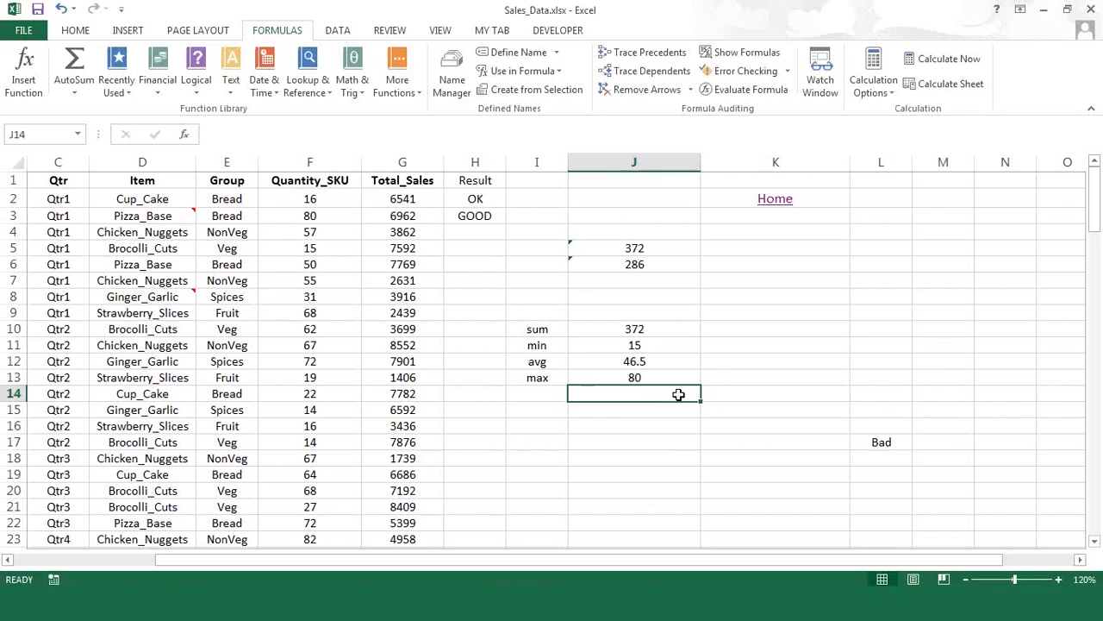
- Inspect the range that the MAX formula in J13 uses through the name QTRONE
{"action": "key", "text": "Up"}
{"action": "key", "text": "Up"}
{"action": "key", "text": "Up"}
{"action": "key", "text": "Up"}
{"action": "key", "text": "Down"}
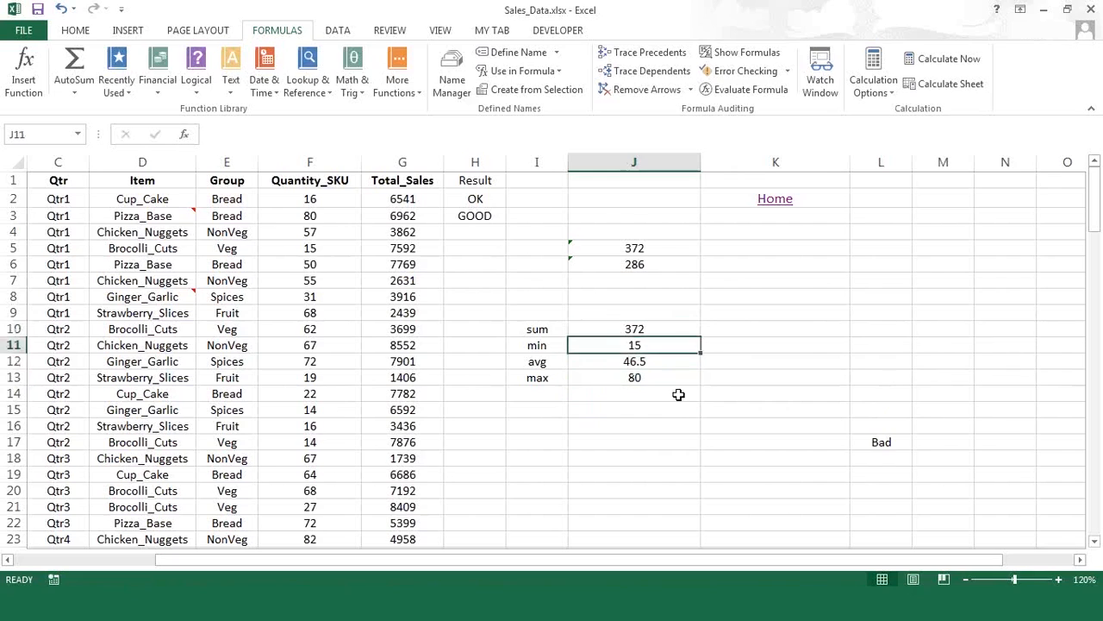
{"action": "key", "text": "Down"}
{"action": "key", "text": "Down"}
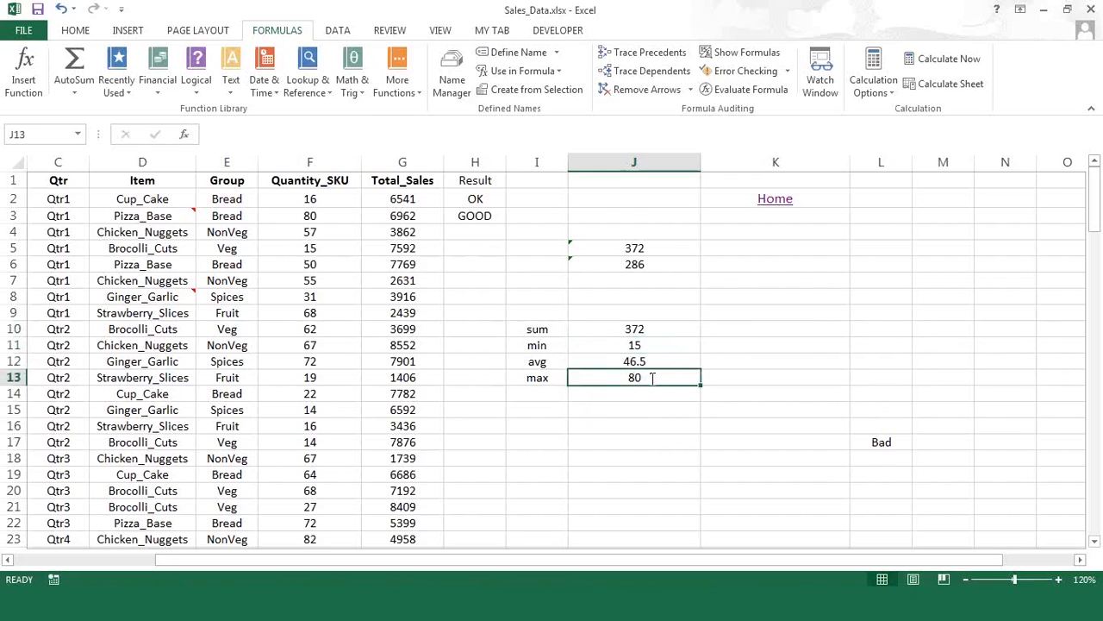
{"action": "double_click", "coordinate": [651, 378]}
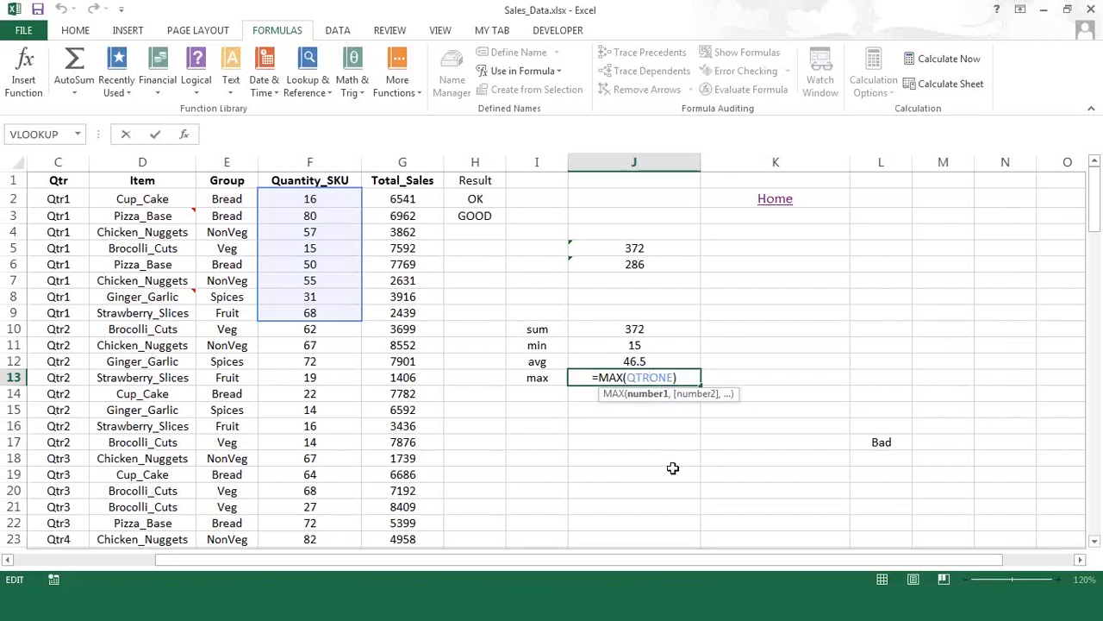
{"action": "left_click", "coordinate": [658, 477]}
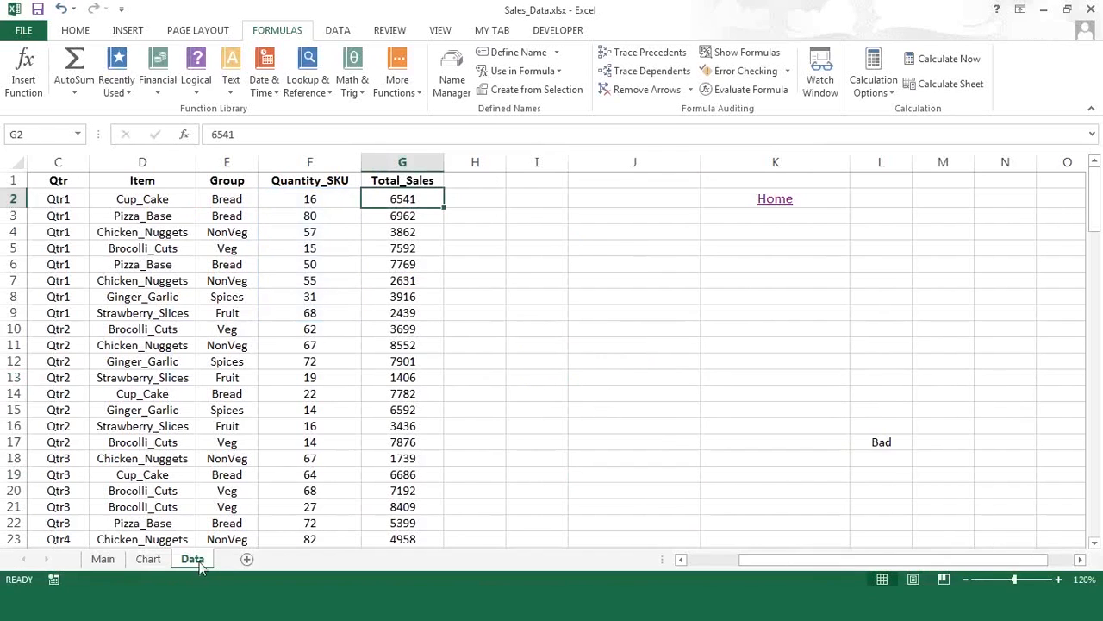
- Copy the Store, Month, Qtr, Item and Group columns with all their rows from the Data sheet
{"action": "right_click", "coordinate": [195, 560]}
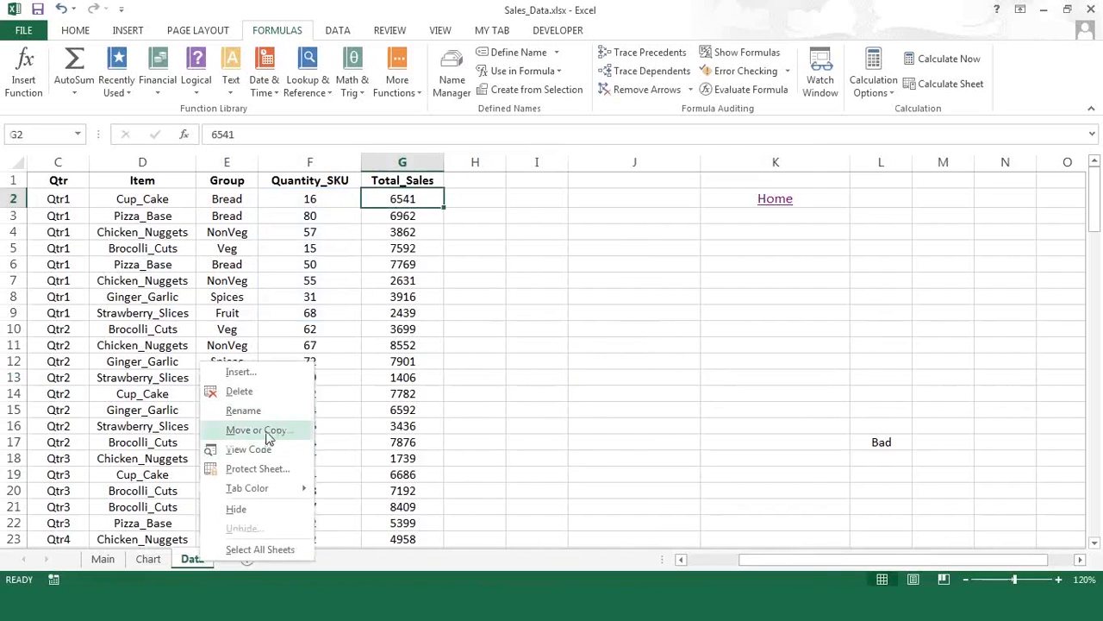
{"action": "key", "text": "Escape"}
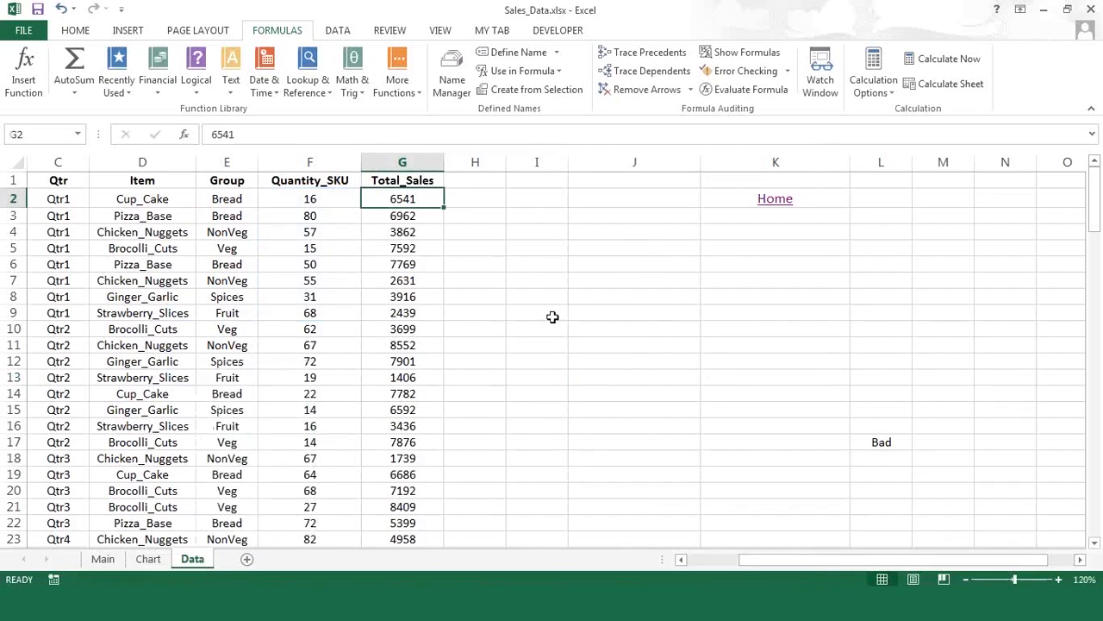
{"action": "left_click", "coordinate": [63, 191]}
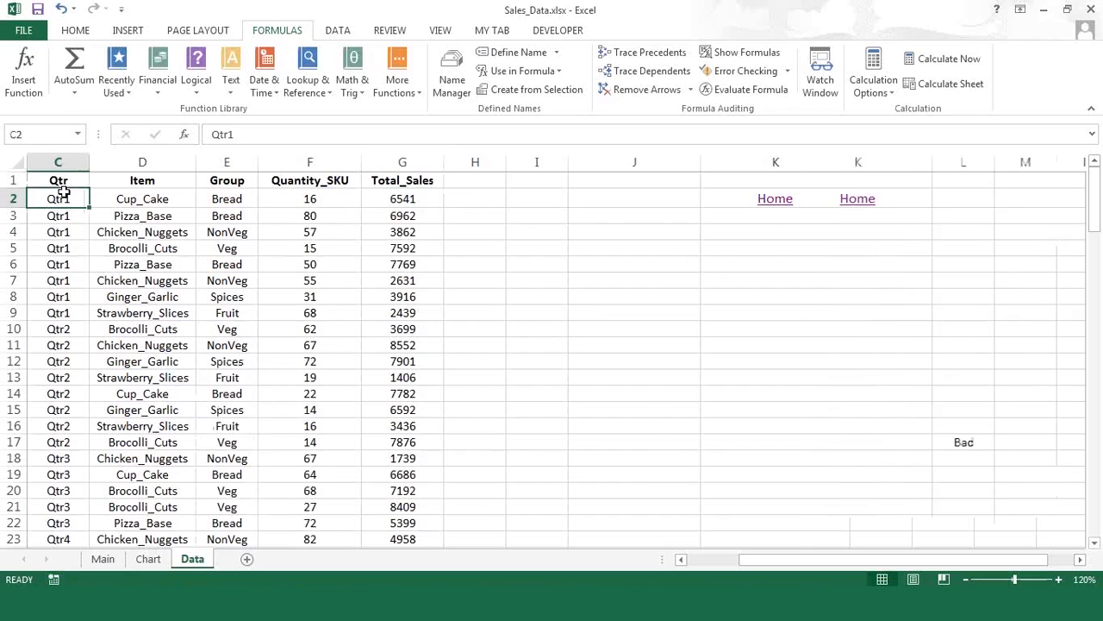
{"action": "key", "text": "Home"}
{"action": "key", "text": "Up"}
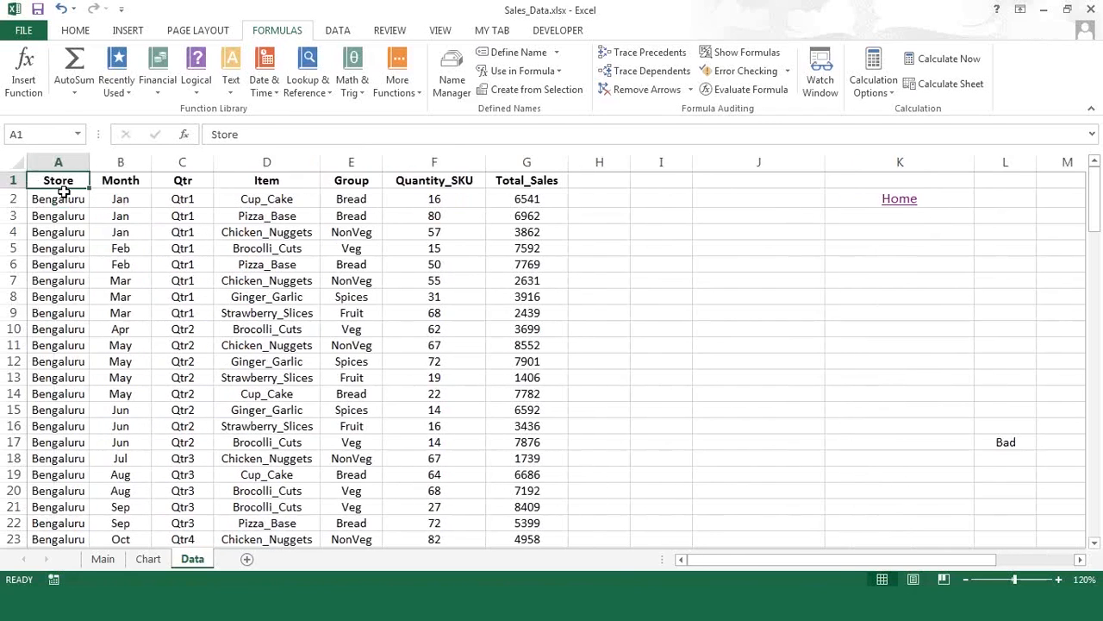
{"action": "key", "text": "shift+Right"}
{"action": "key", "text": "shift+Right"}
{"action": "key", "text": "shift+Right"}
{"action": "key", "text": "shift+Right"}
{"action": "key", "text": "shift+Right"}
{"action": "key", "text": "shift+Left"}
{"action": "key", "text": "ctrl+shift+Down"}
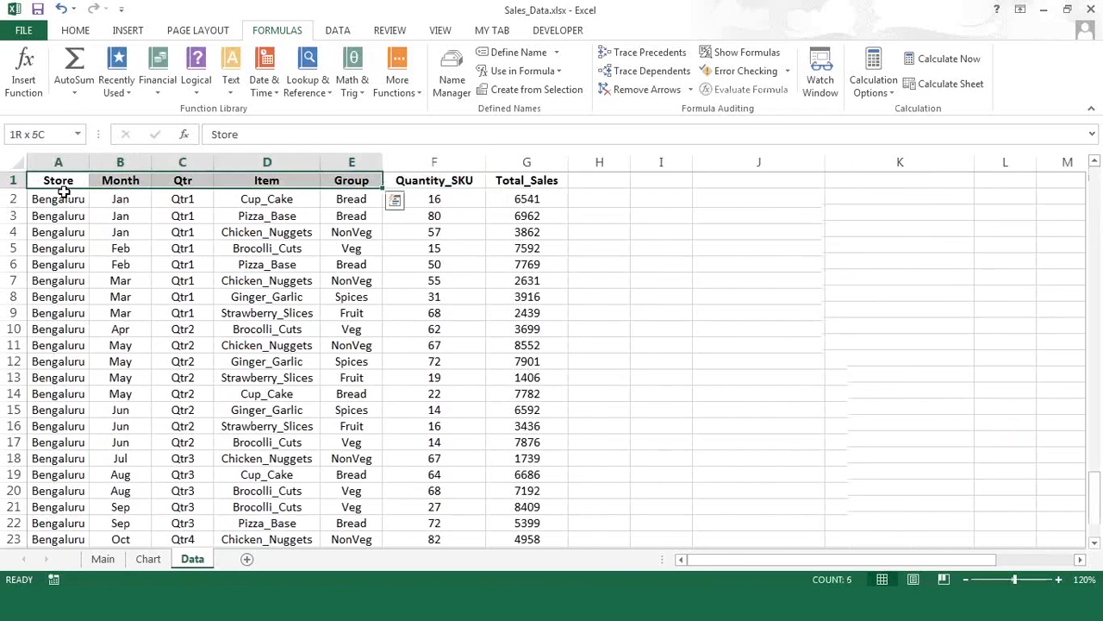
{"action": "key", "text": "ctrl+c"}
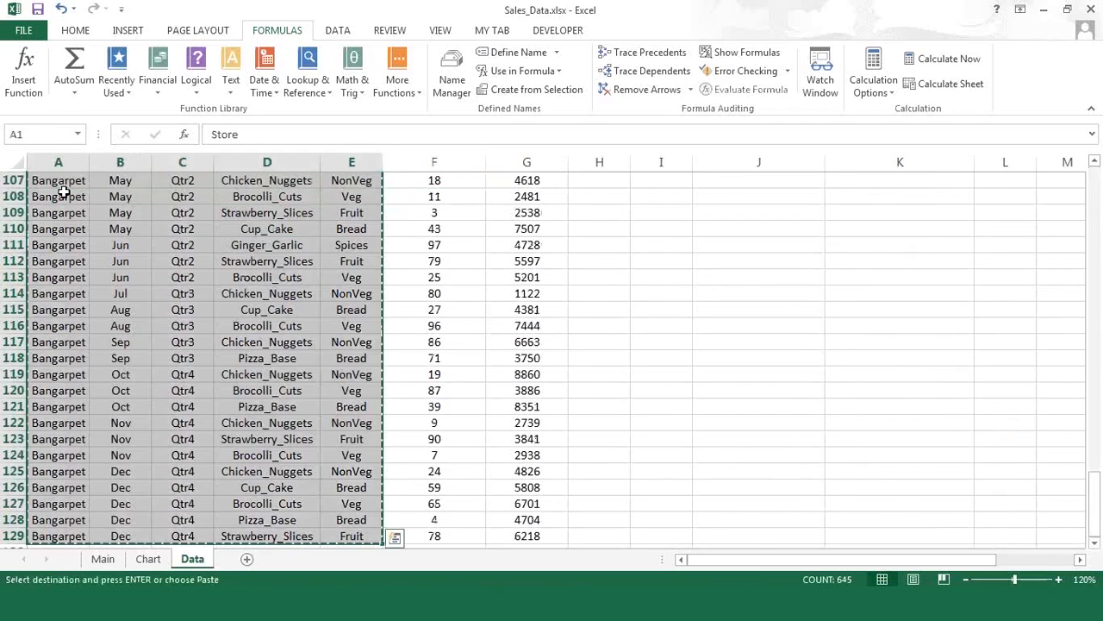
- Add a new worksheet and paste the copied columns without their formatting, starting at A1
{"action": "left_click", "coordinate": [246, 561]}
{"action": "right_click", "coordinate": [46, 181]}
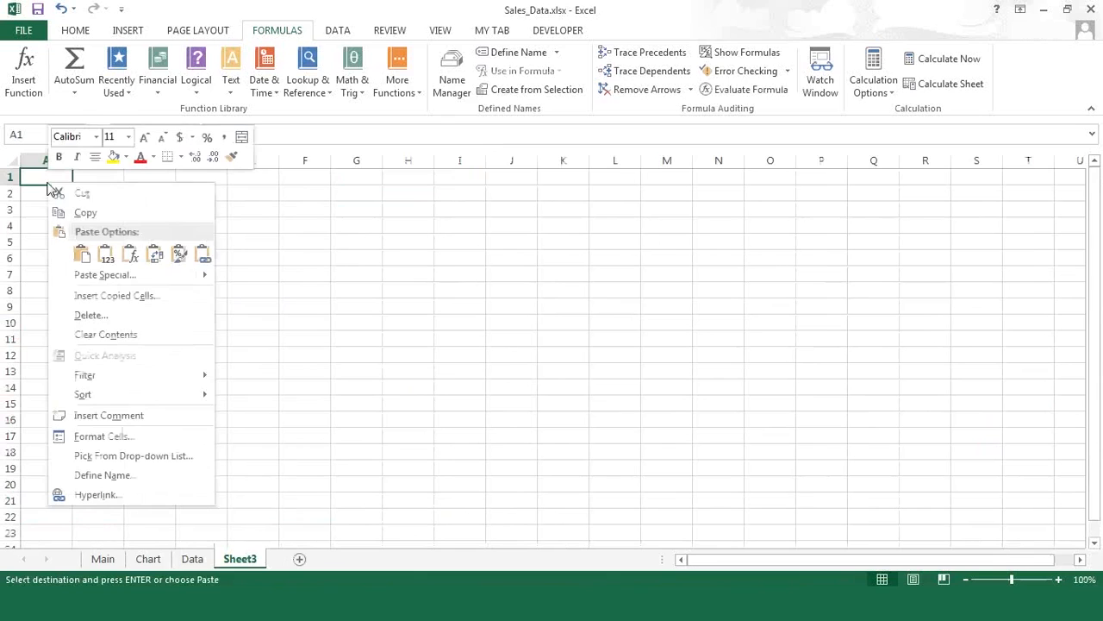
{"action": "left_click", "coordinate": [122, 276]}
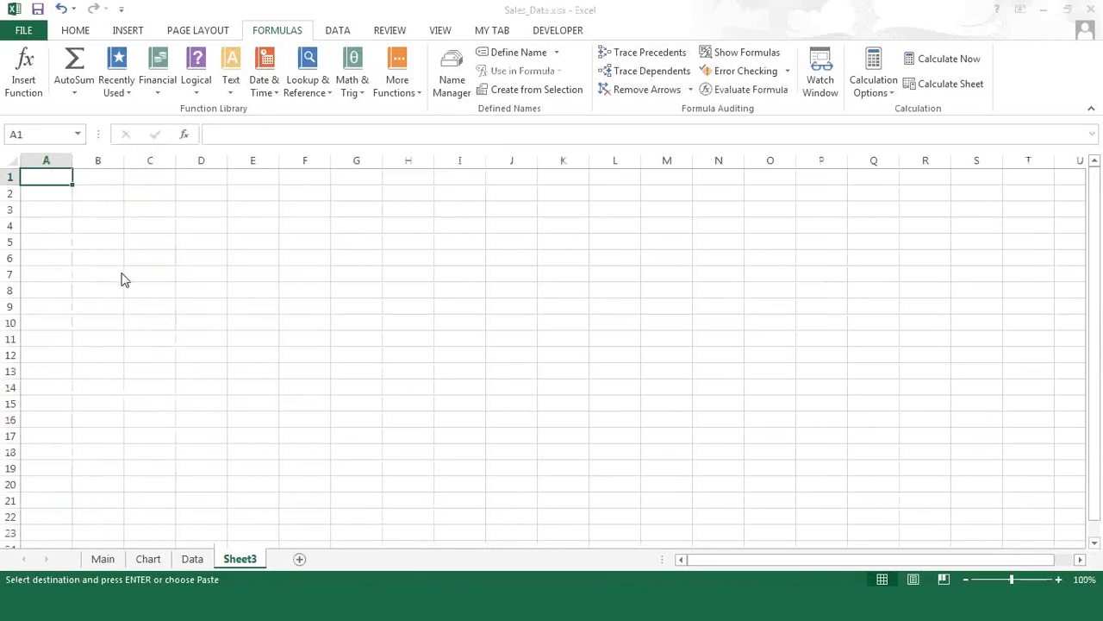
{"action": "left_click", "coordinate": [233, 241]}
{"action": "key", "text": "Return"}
{"action": "left_click", "coordinate": [394, 242]}
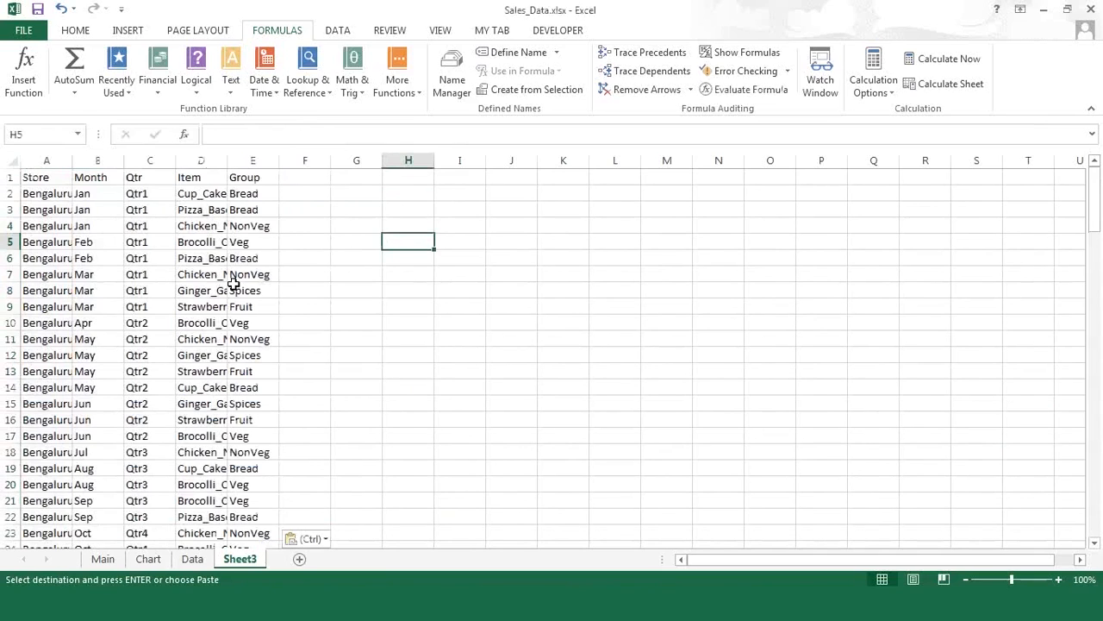
- Copy the Quantity_SKU and Total_Sales headers from the Data sheet into F1:G1 of Sheet3
{"action": "left_click", "coordinate": [309, 176]}
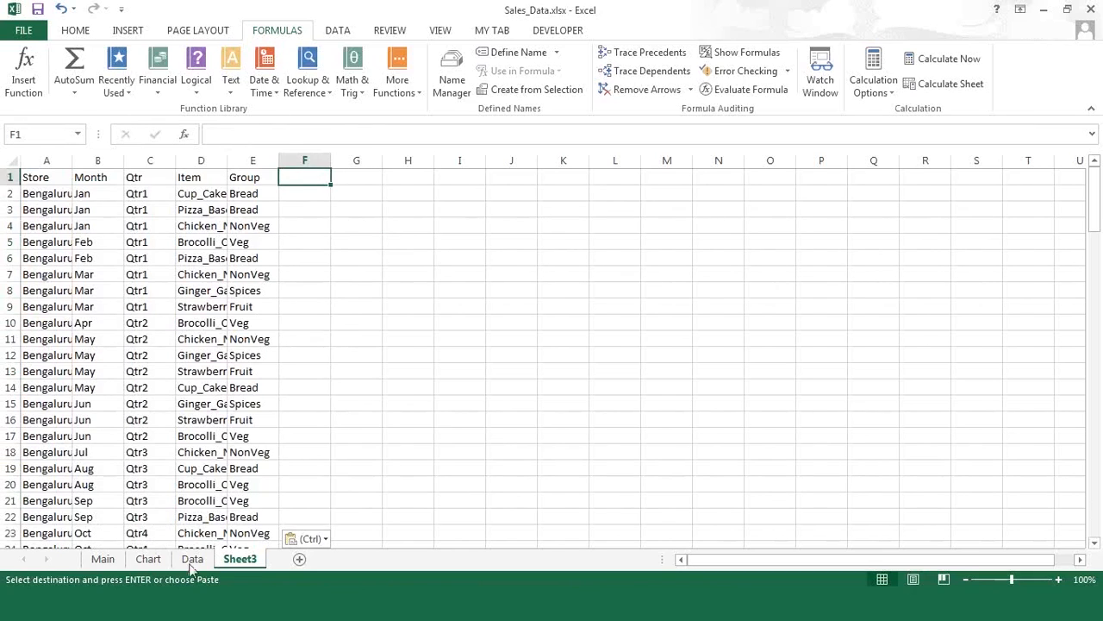
{"action": "key", "text": "Return"}
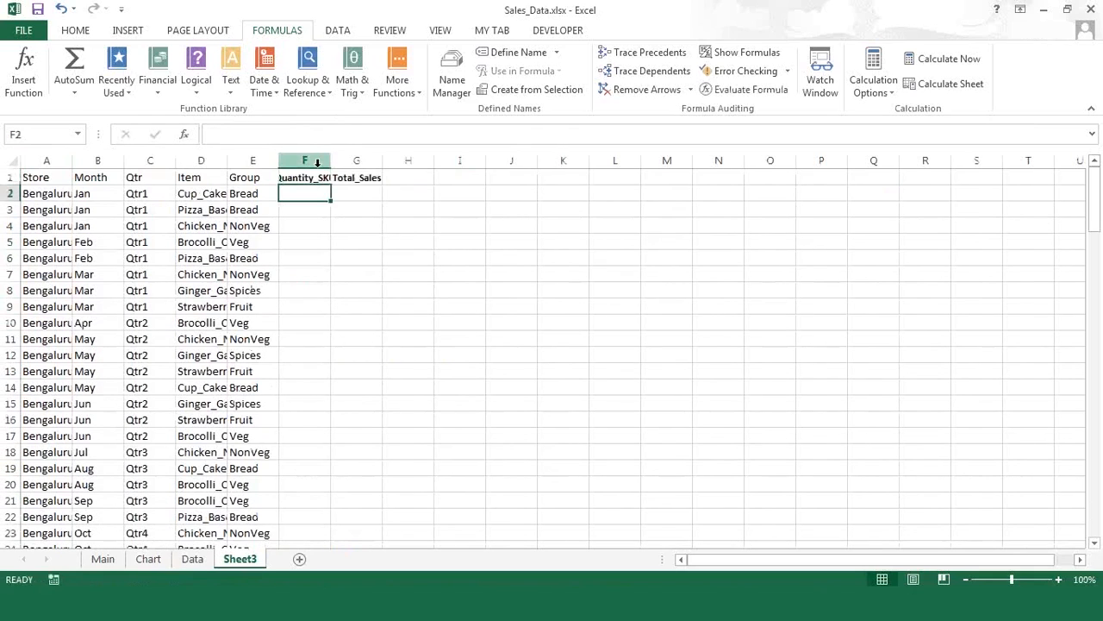
{"action": "left_click", "coordinate": [318, 253]}
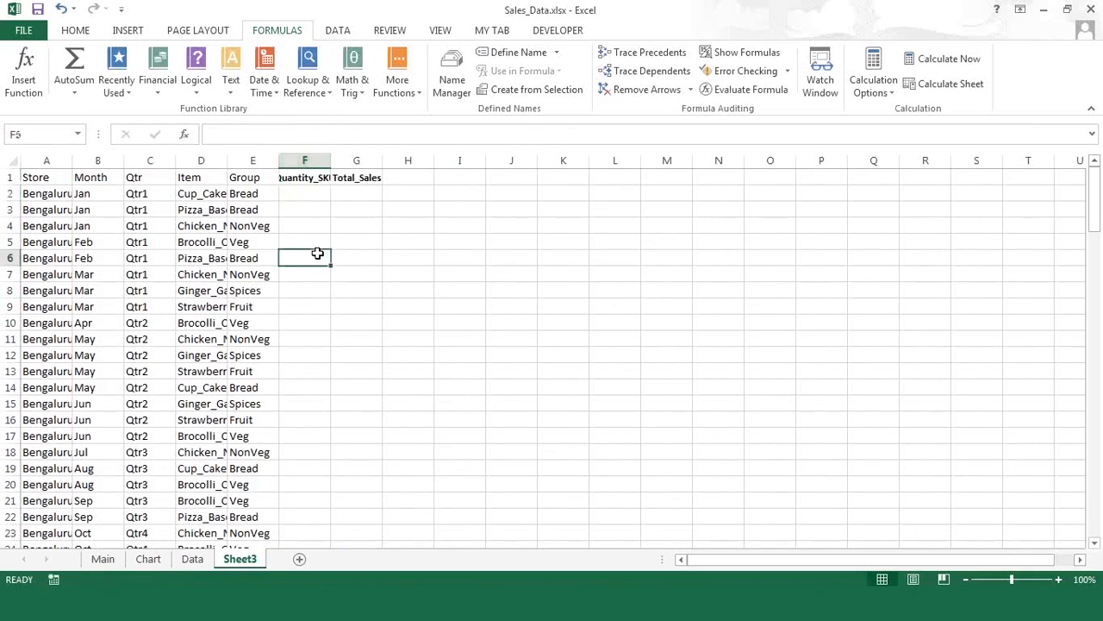
{"action": "left_click", "coordinate": [315, 195]}
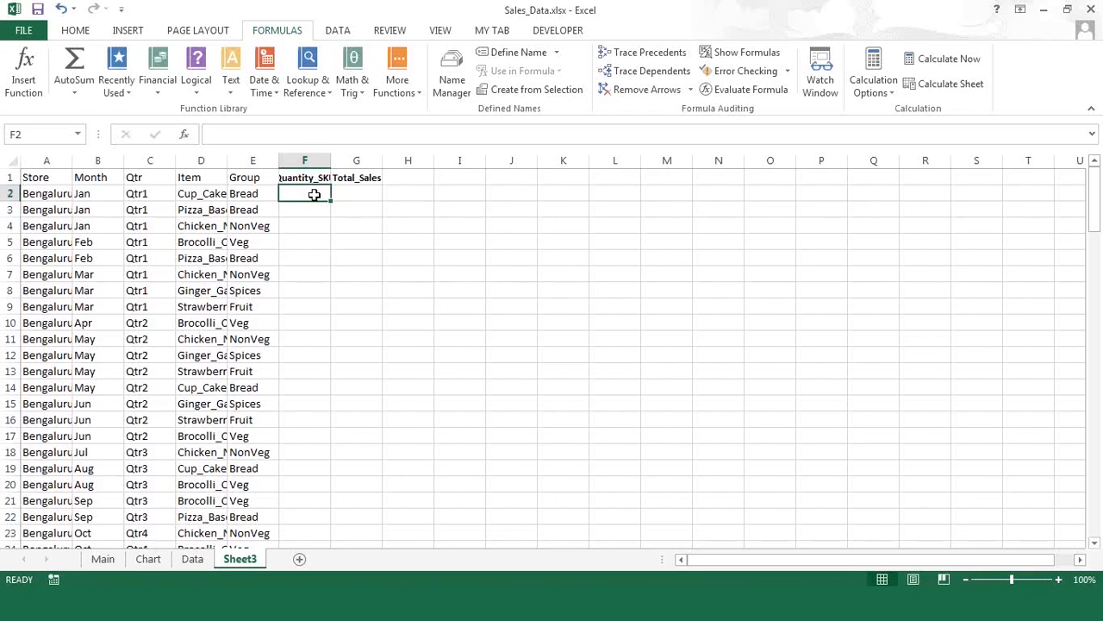
- Enter the formula =NOW() in cell K5 of Sheet3
{"action": "left_click", "coordinate": [568, 240]}
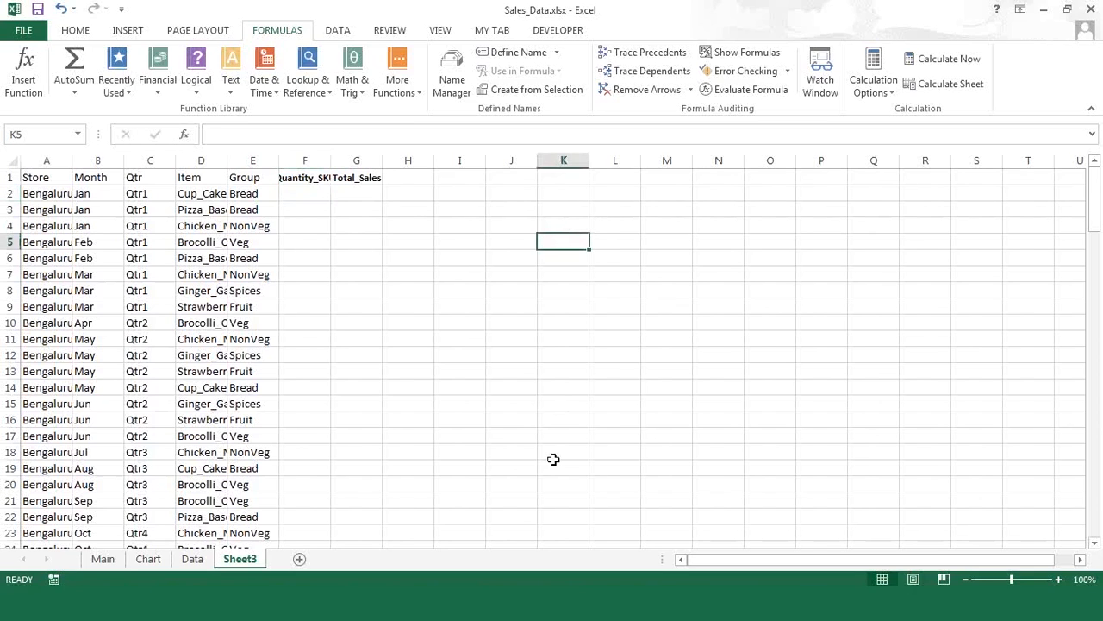
{"action": "type", "text": "="}
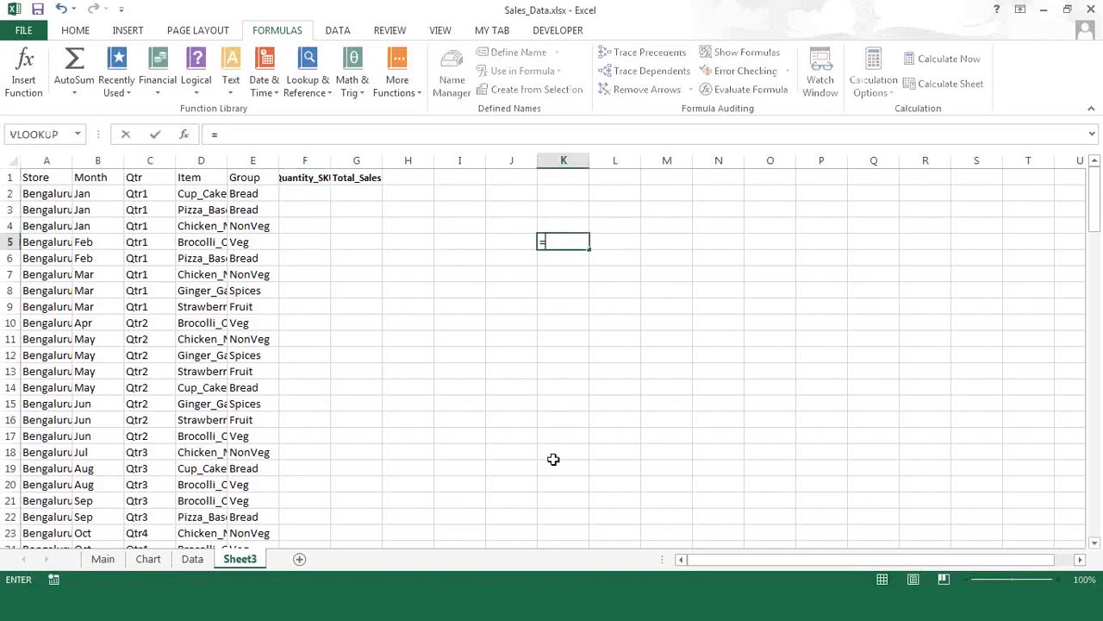
{"action": "type", "text": "now"}
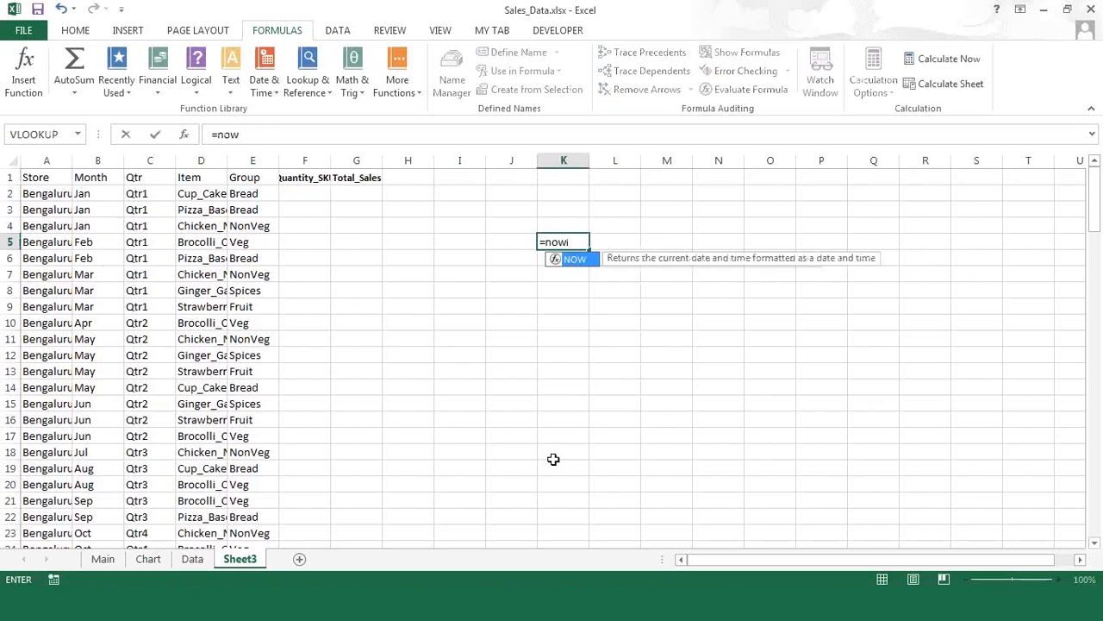
{"action": "type", "text": "()"}
{"action": "key", "text": "Return"}
{"action": "key", "text": "Return"}
{"action": "key", "text": "Return"}
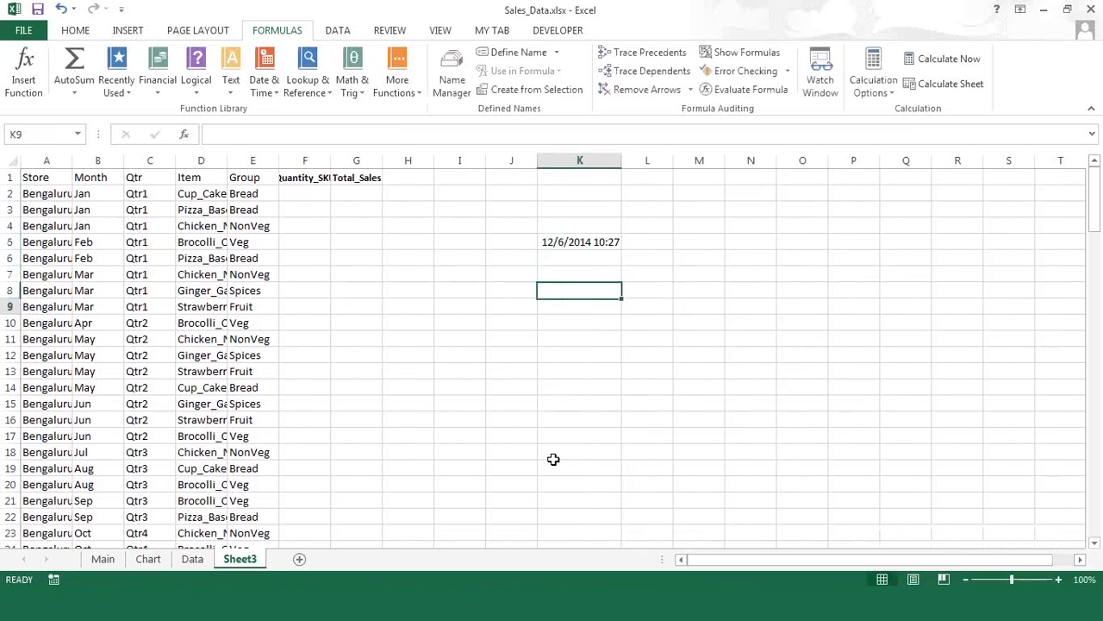
{"action": "key", "text": "Up"}
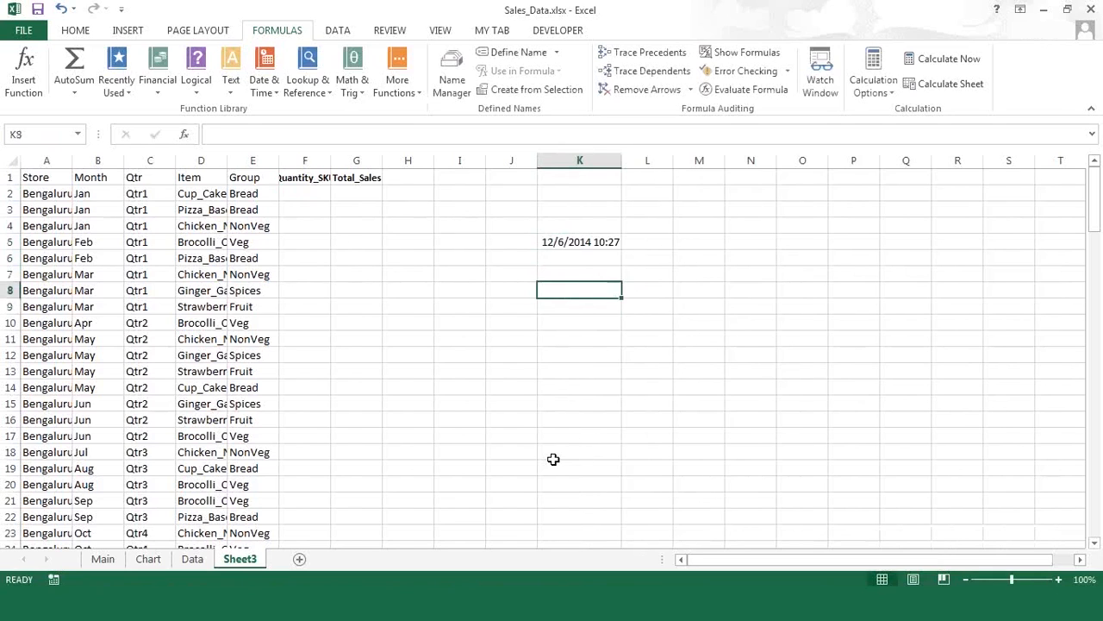
{"action": "key", "text": "Up"}
{"action": "key", "text": "Up"}
{"action": "key", "text": "Up"}
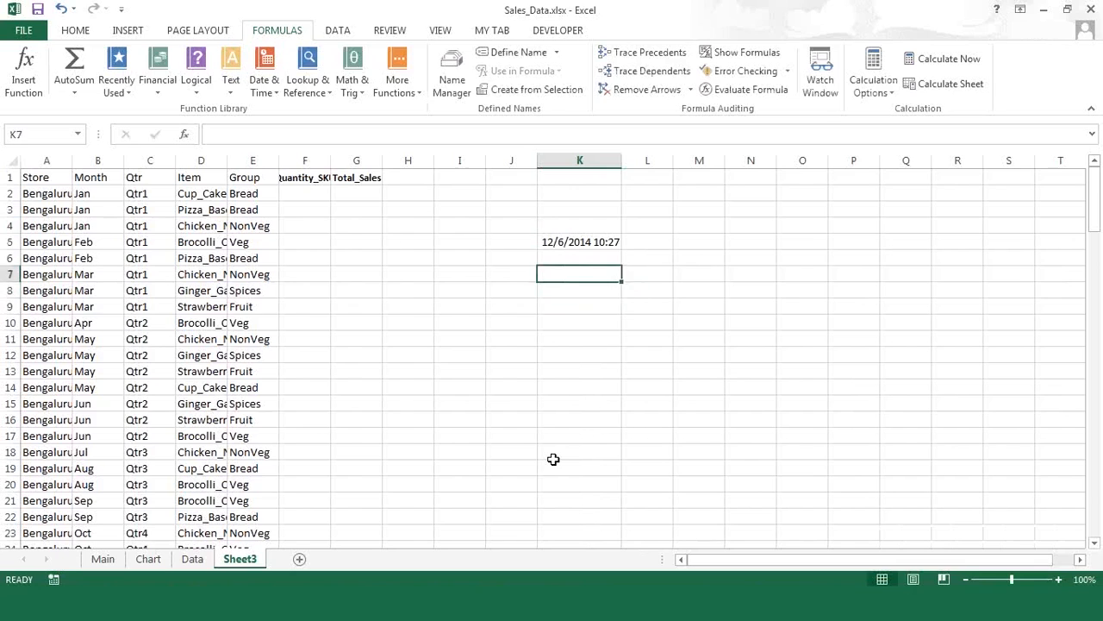
{"action": "key", "text": "Down"}
{"action": "key", "text": "Down"}
{"action": "key", "text": "Up"}
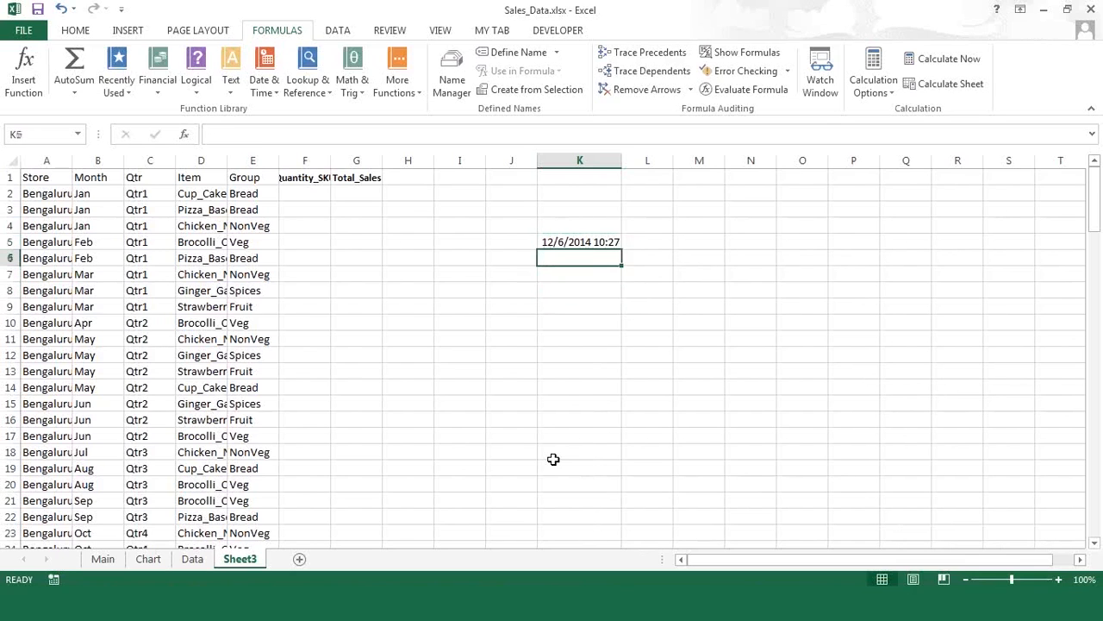
- Enter the formula =RANDBETWEEN(10,50) in cell F2, under the Quantity_SKU header of Sheet3
{"action": "key", "text": "Down"}
{"action": "key", "text": "Left"}
{"action": "key", "text": "Left"}
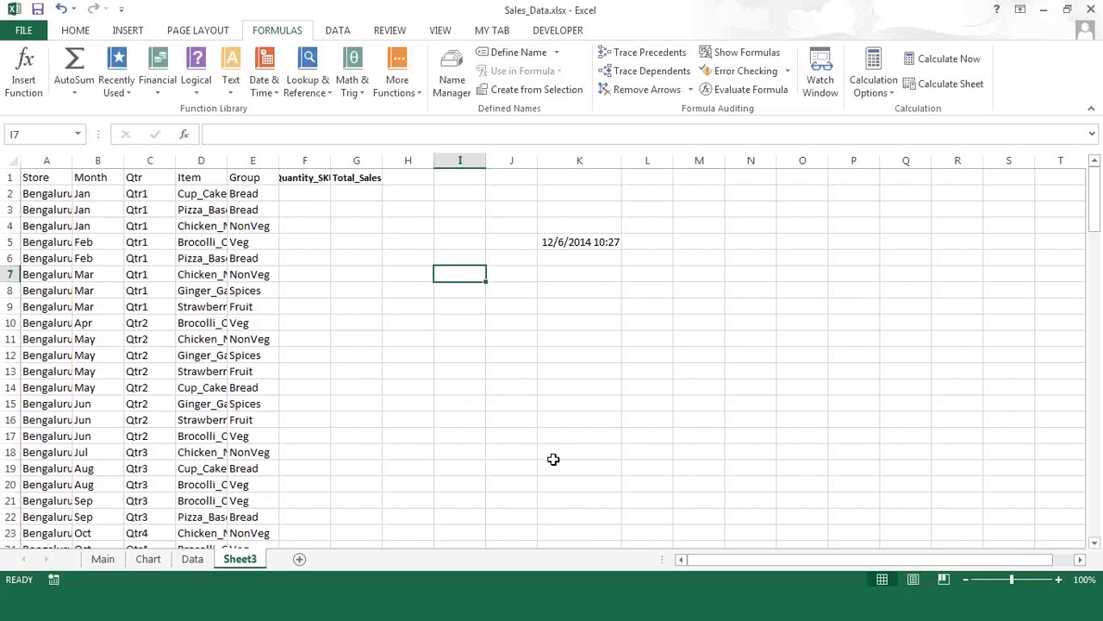
{"action": "left_click", "coordinate": [303, 197]}
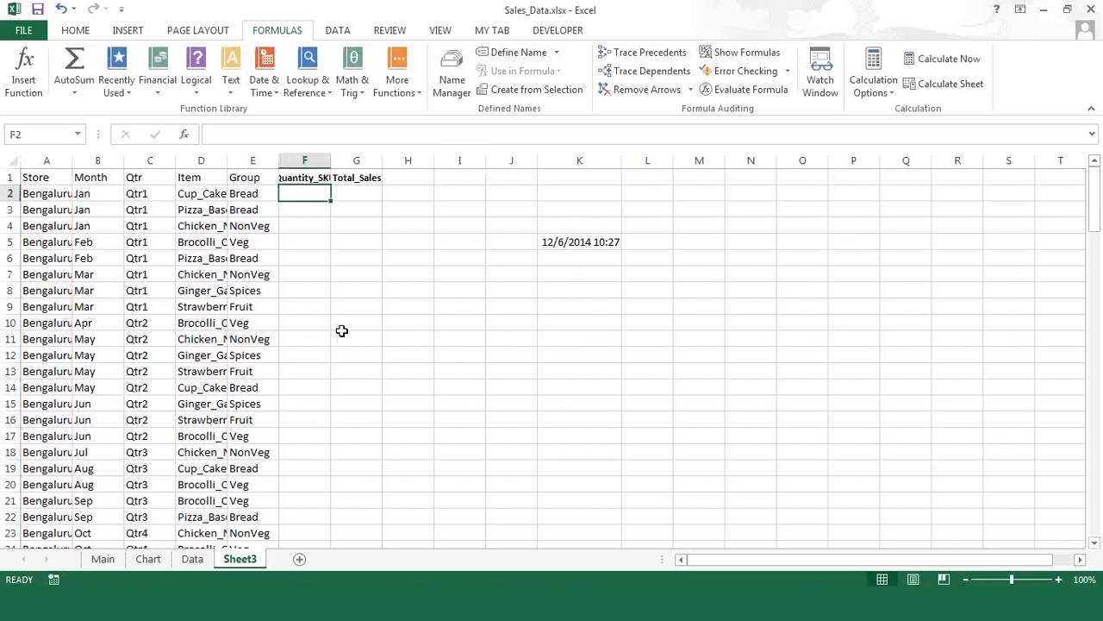
{"action": "type", "text": "="}
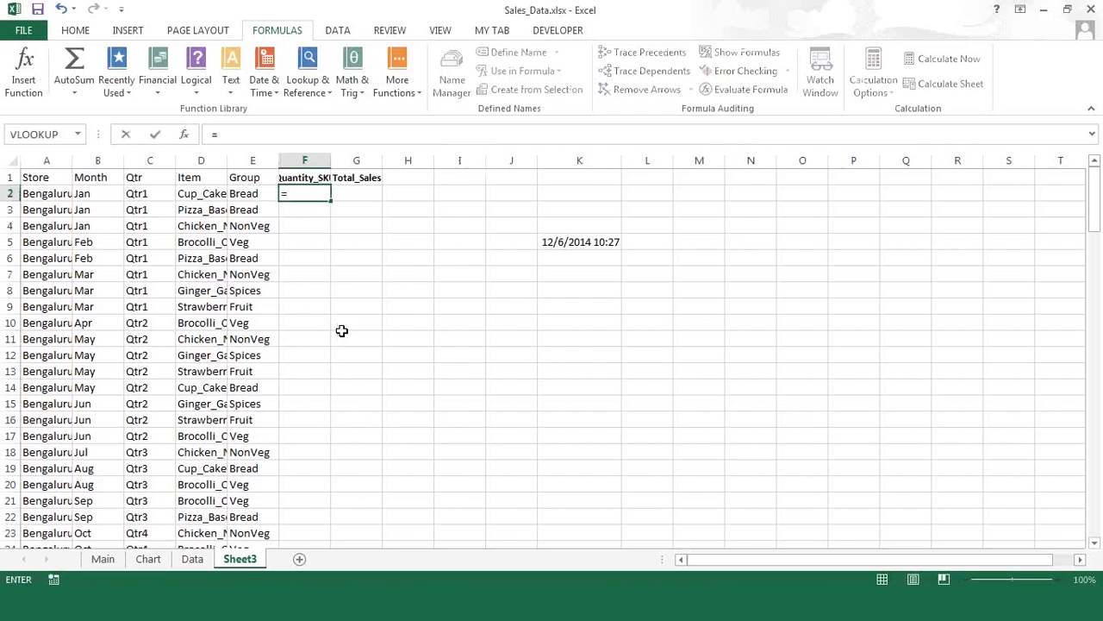
{"action": "type", "text": "rand"}
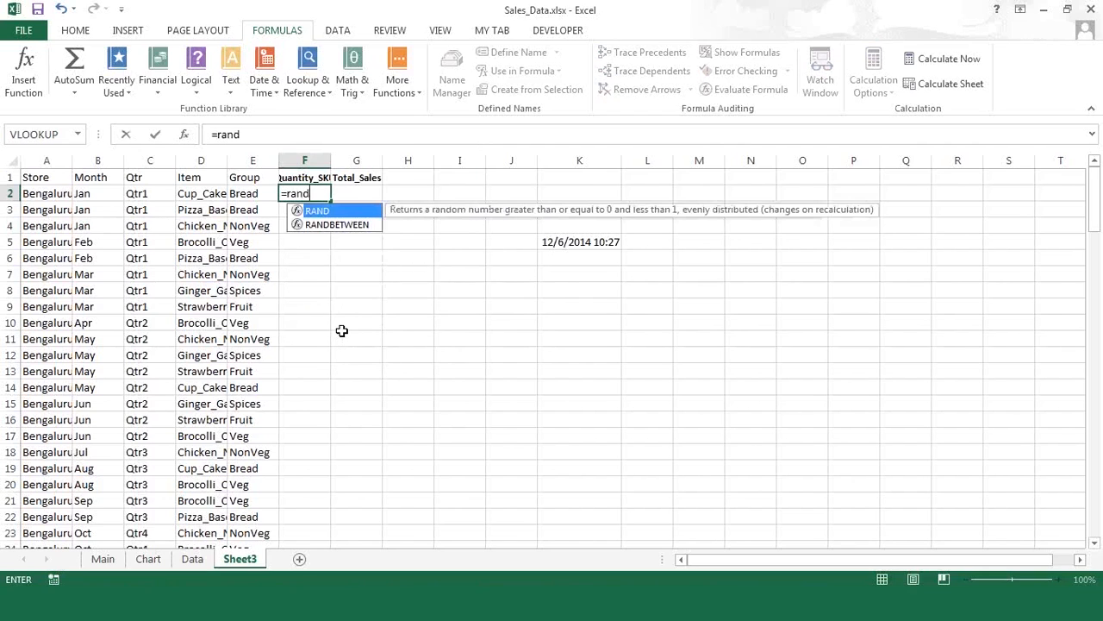
{"action": "key", "text": "Down"}
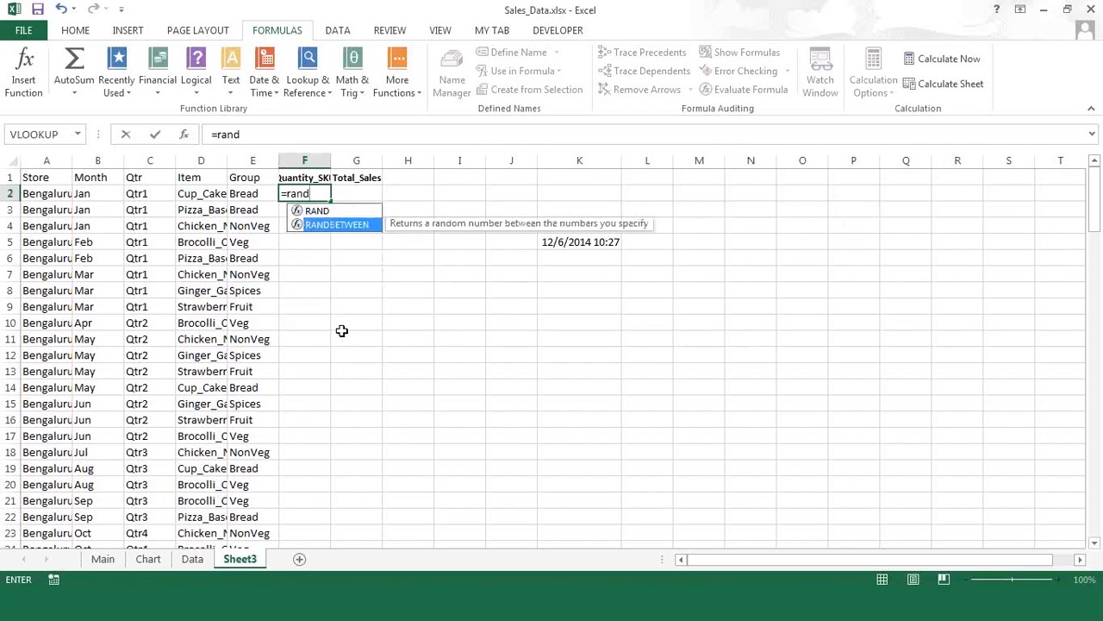
{"action": "key", "text": "Tab"}
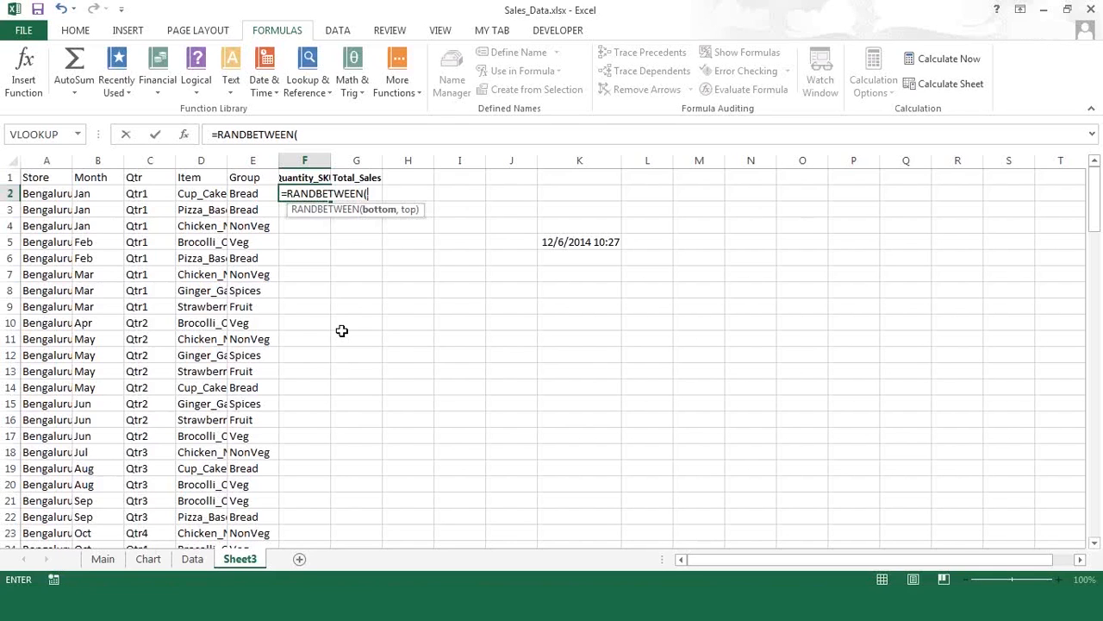
{"action": "type", "text": "10,50"}
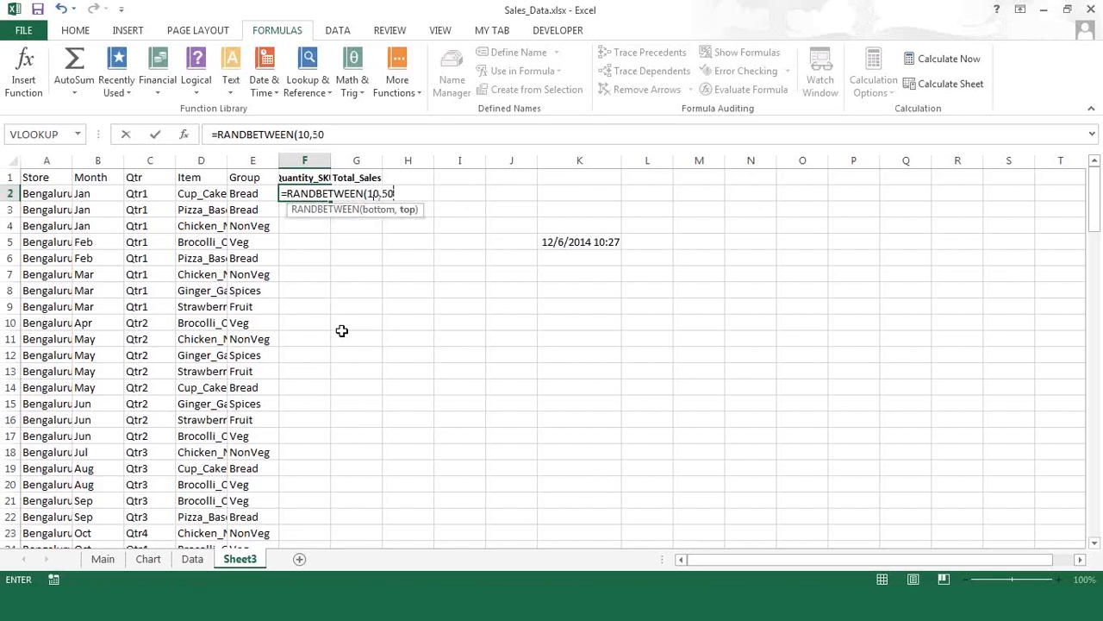
{"action": "type", "text": ")"}
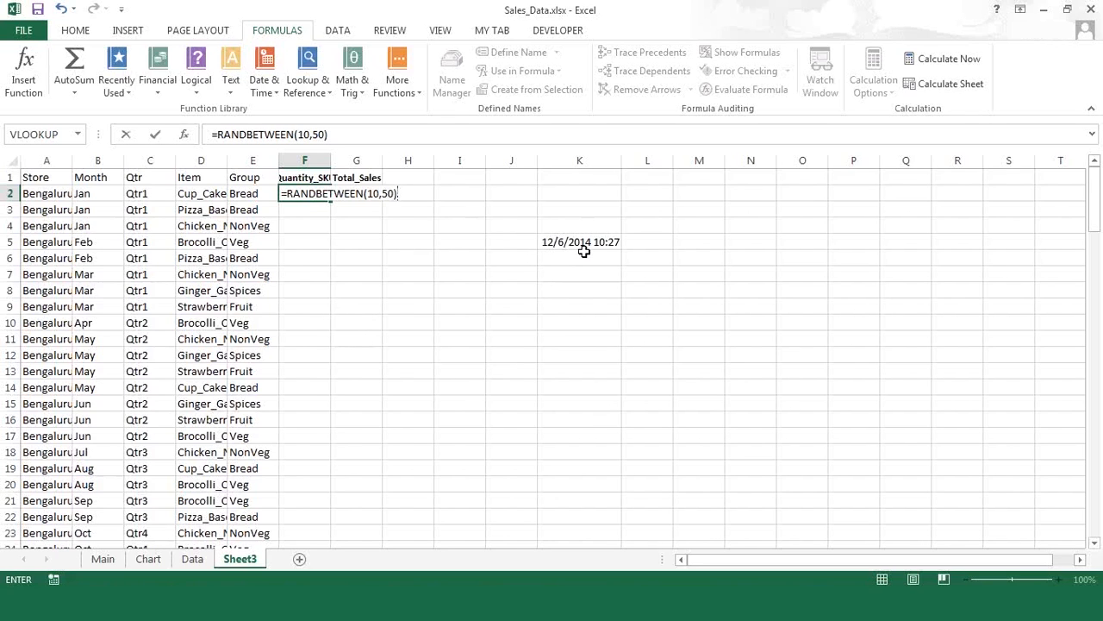
{"action": "key", "text": "Return"}
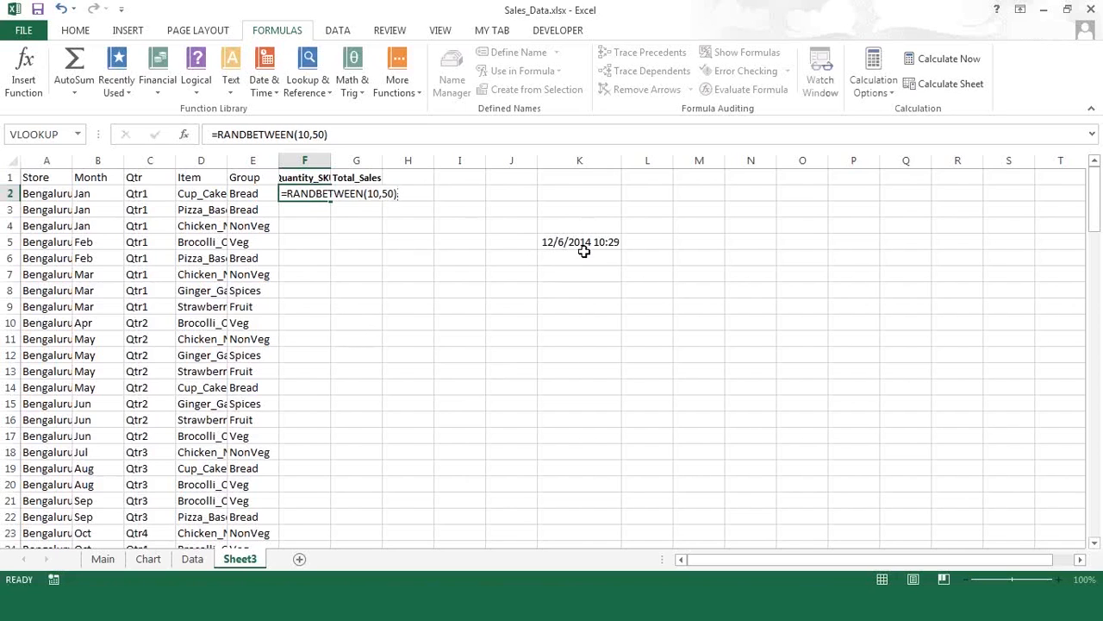
{"action": "left_click", "coordinate": [312, 193]}
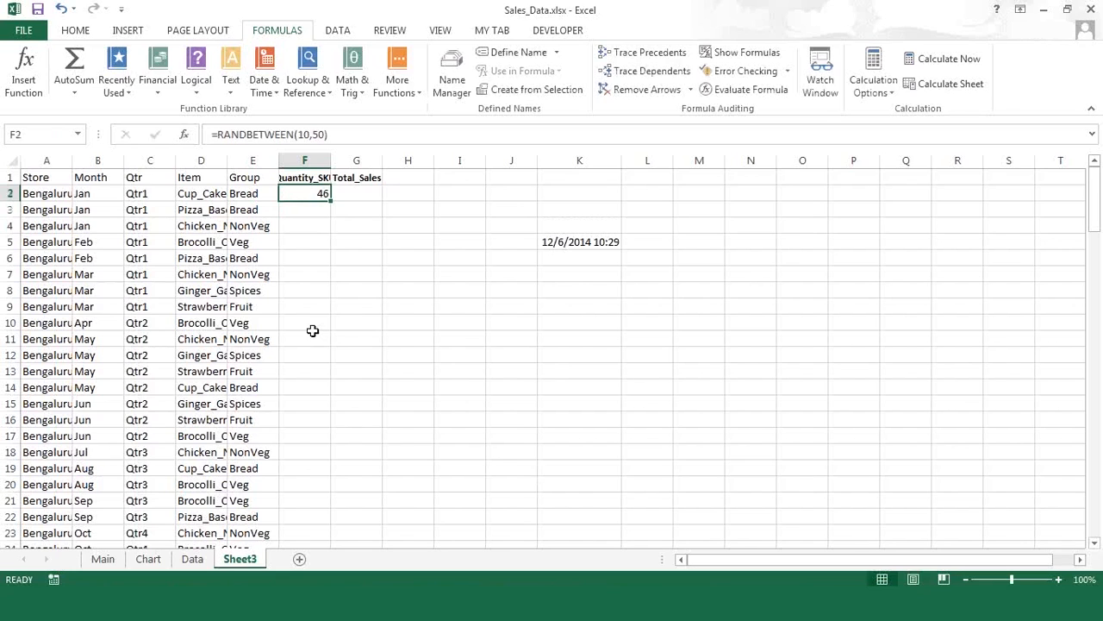
- Enter the formula =TODAY() in cell K10 of Sheet3
{"action": "left_click", "coordinate": [594, 249]}
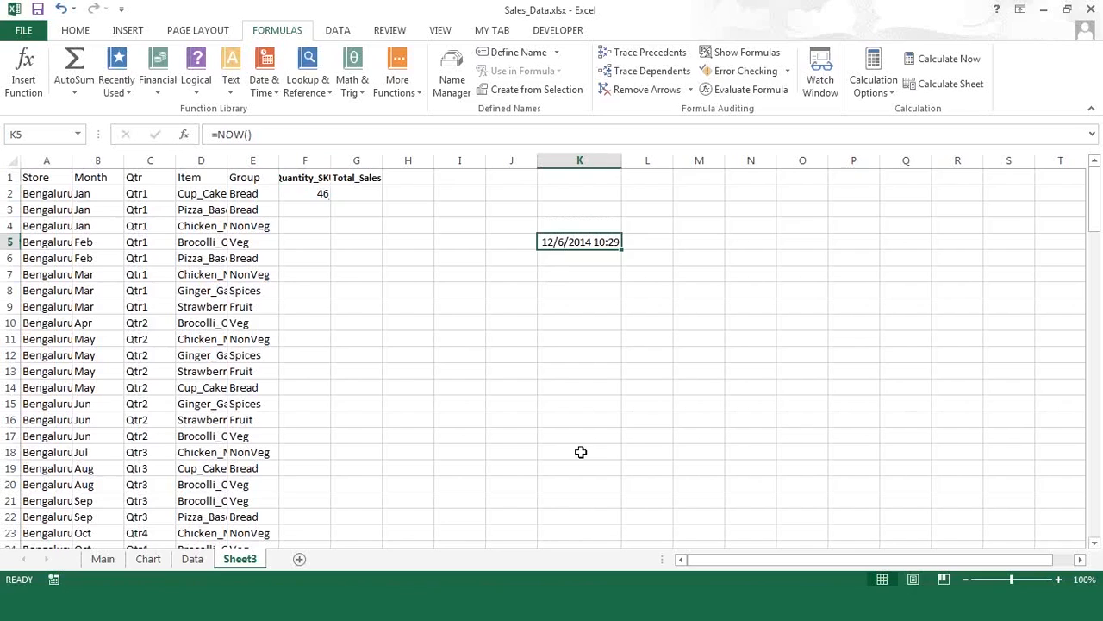
{"action": "left_click", "coordinate": [305, 195]}
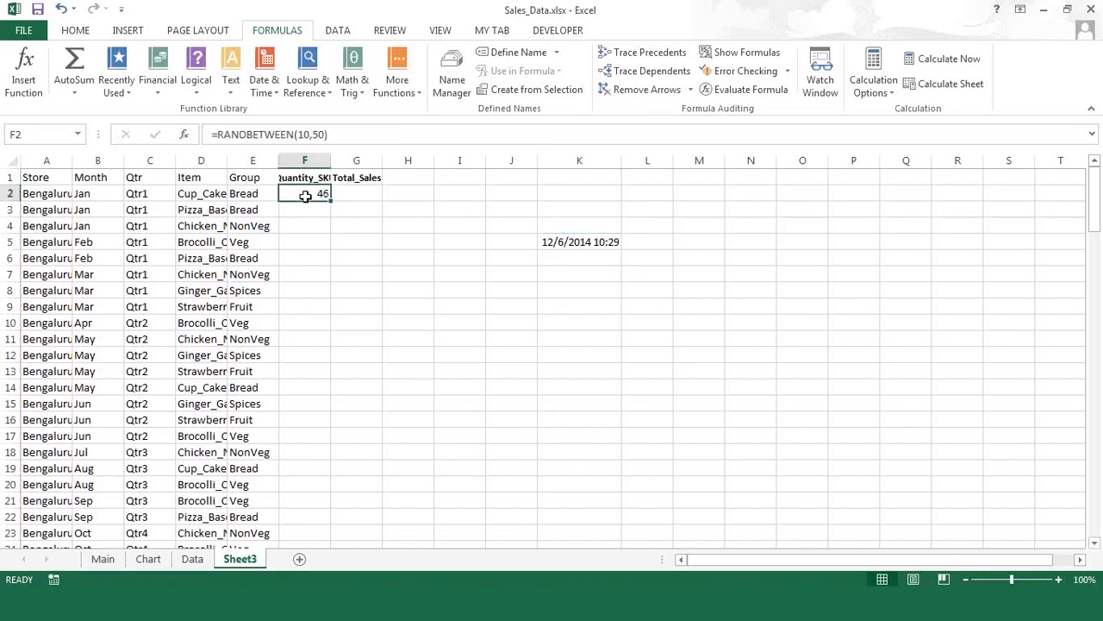
{"action": "left_click", "coordinate": [567, 241]}
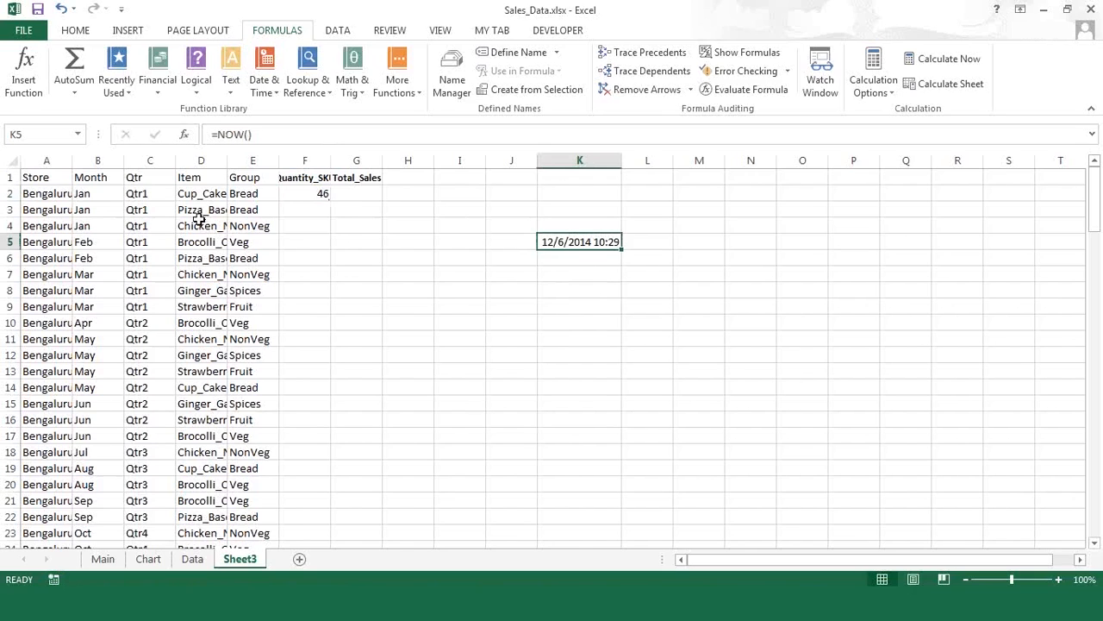
{"action": "left_click", "coordinate": [585, 324]}
{"action": "type", "text": "=to"}
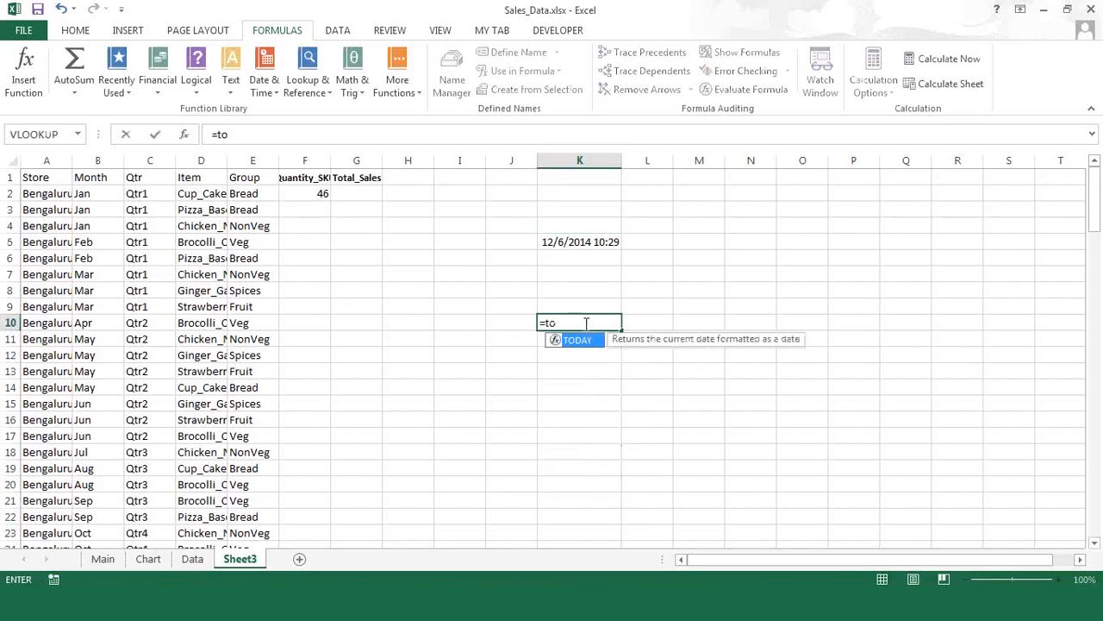
{"action": "key", "text": "Tab"}
{"action": "type", "text": ")"}
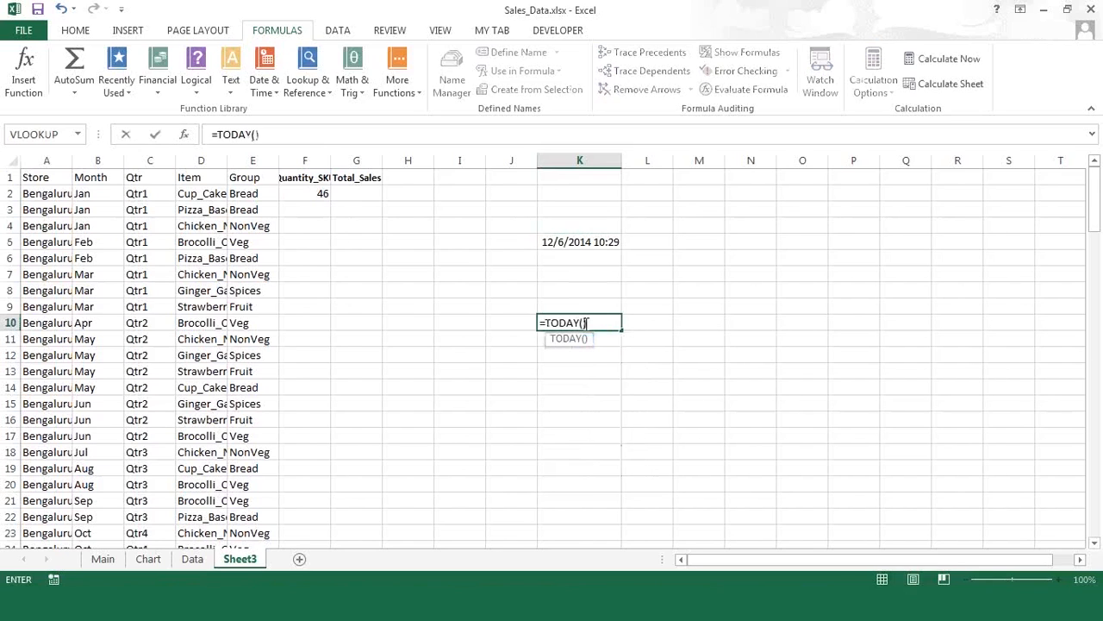
{"action": "key", "text": "Return"}
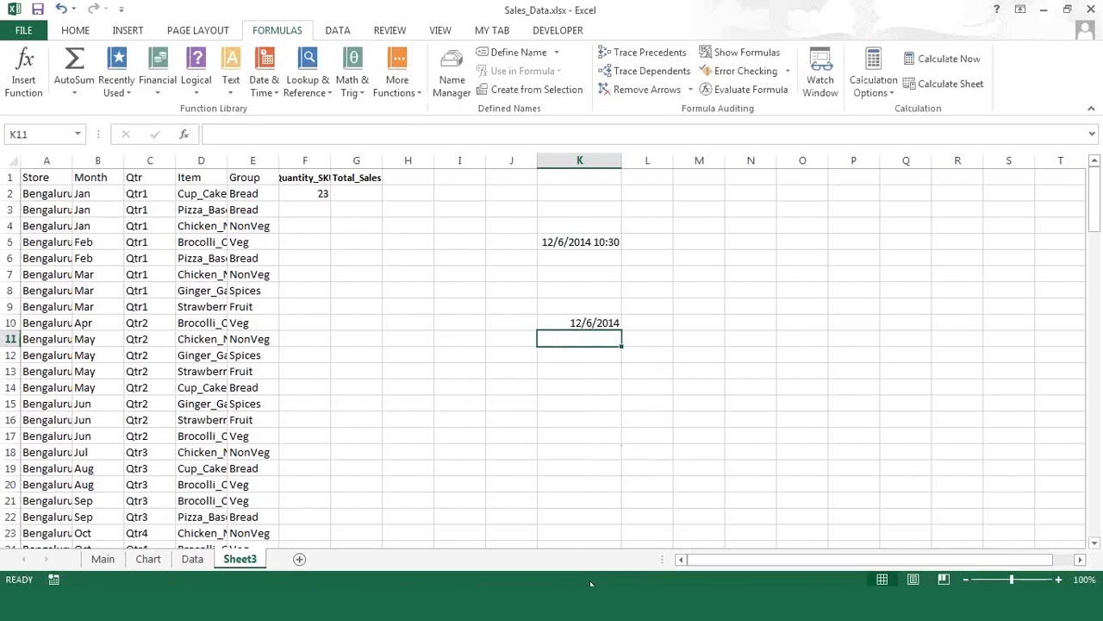
{"action": "left_click", "coordinate": [590, 322]}
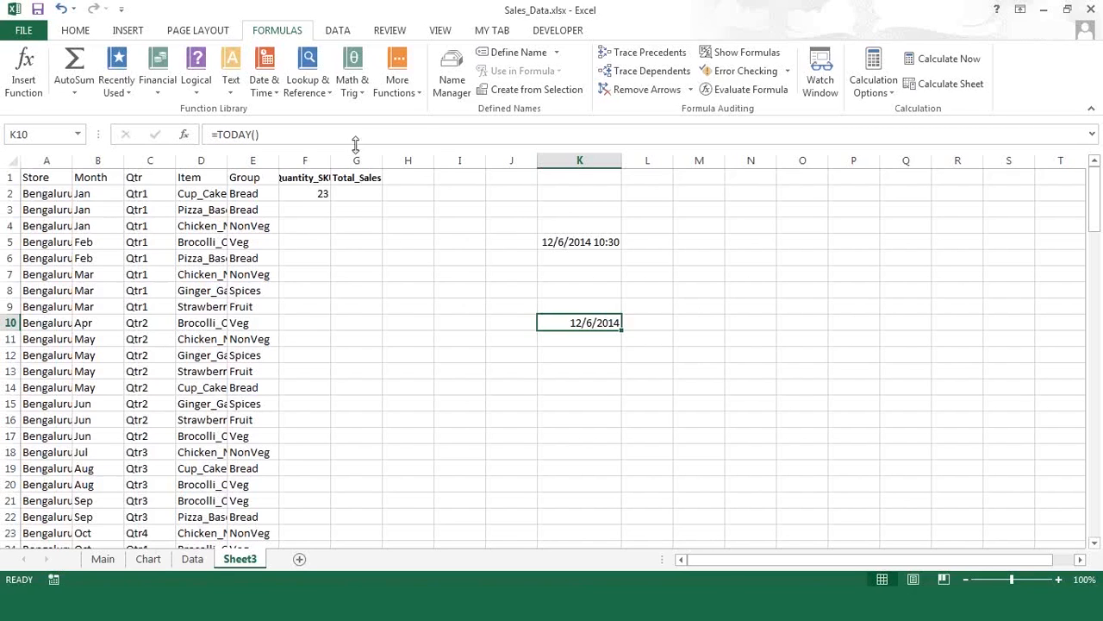
- Fill the RANDBETWEEN formula from F2 down through F20
{"action": "left_click", "coordinate": [320, 192]}
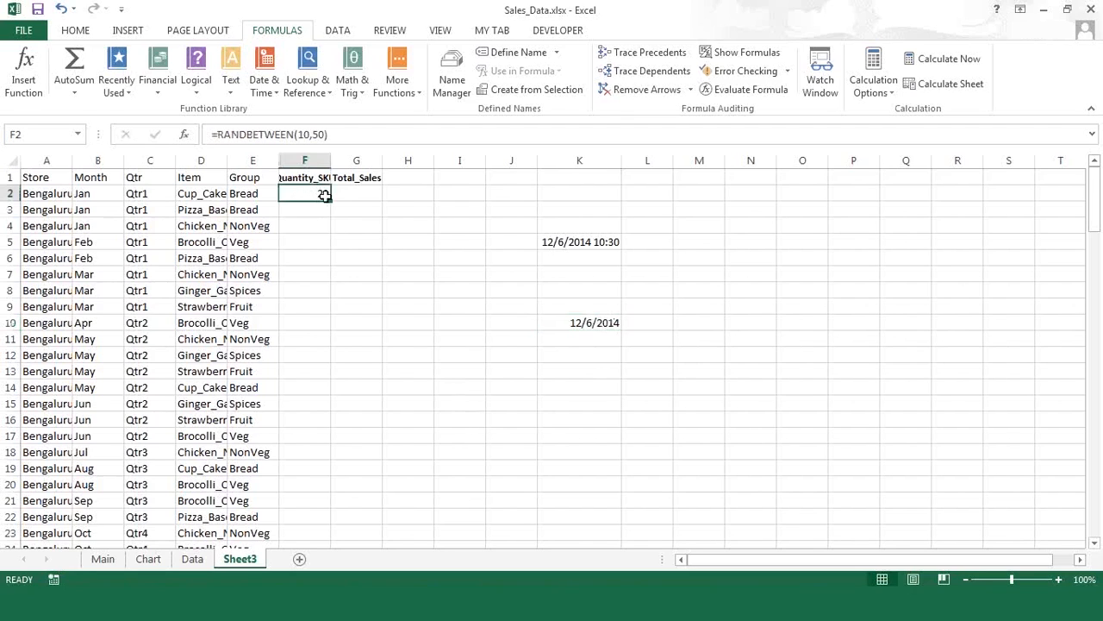
{"action": "left_click_drag", "start_coordinate": [331, 203], "coordinate": [352, 493]}
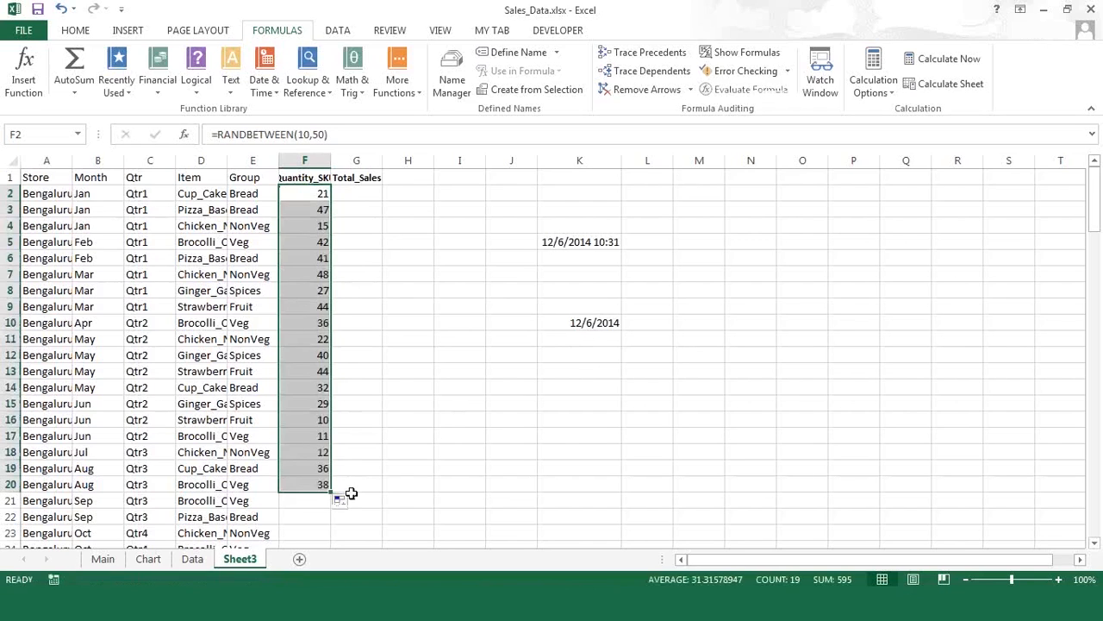
{"action": "key", "text": "Right"}
{"action": "key", "text": "Right"}
{"action": "key", "text": "Right"}
{"action": "key", "text": "Left"}
{"action": "key", "text": "Left"}
{"action": "key", "text": "Left"}
- Enter the test letters k, h, g, g, g and g in H2:H7, committing each to recalculate the random numbers
{"action": "key", "text": "Right"}
{"action": "key", "text": "Right"}
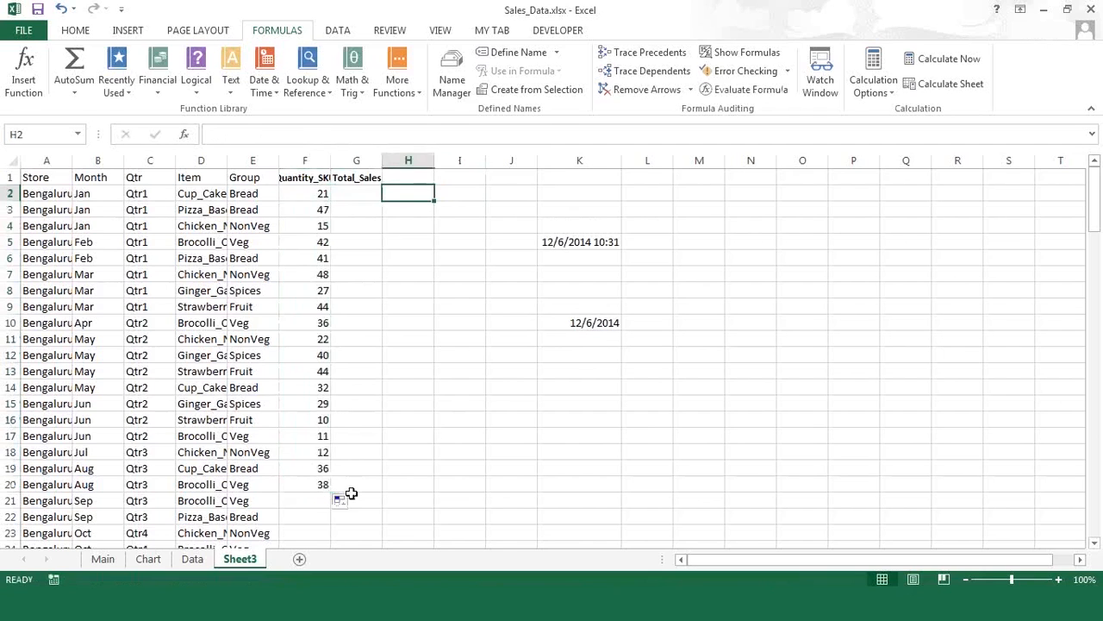
{"action": "type", "text": "k"}
{"action": "key", "text": "Return"}
{"action": "type", "text": "h"}
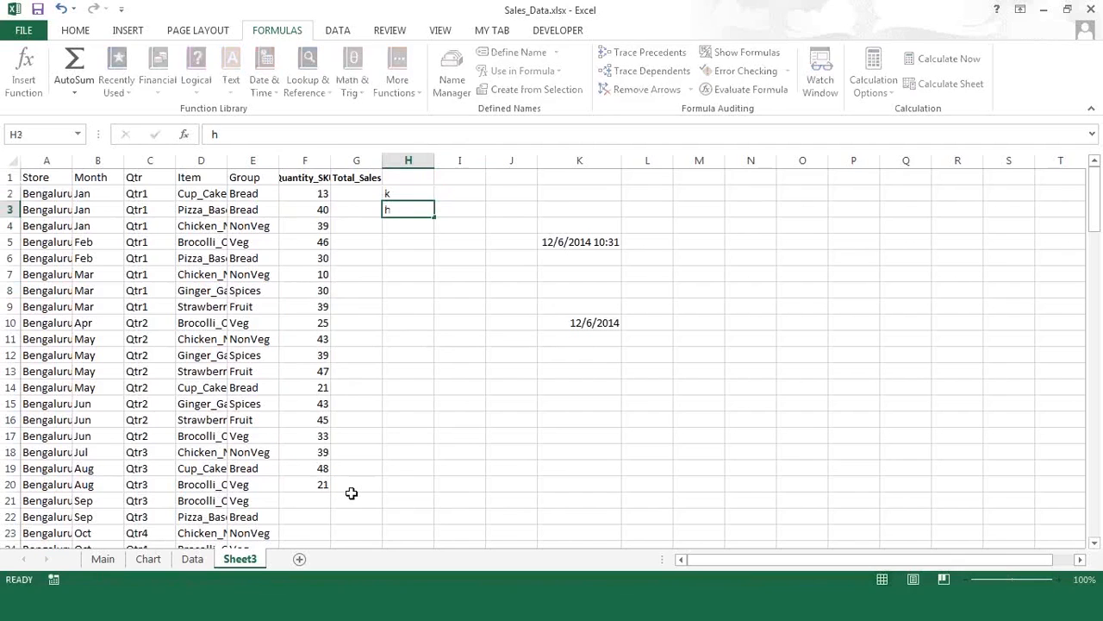
{"action": "key", "text": "Return"}
{"action": "type", "text": "g"}
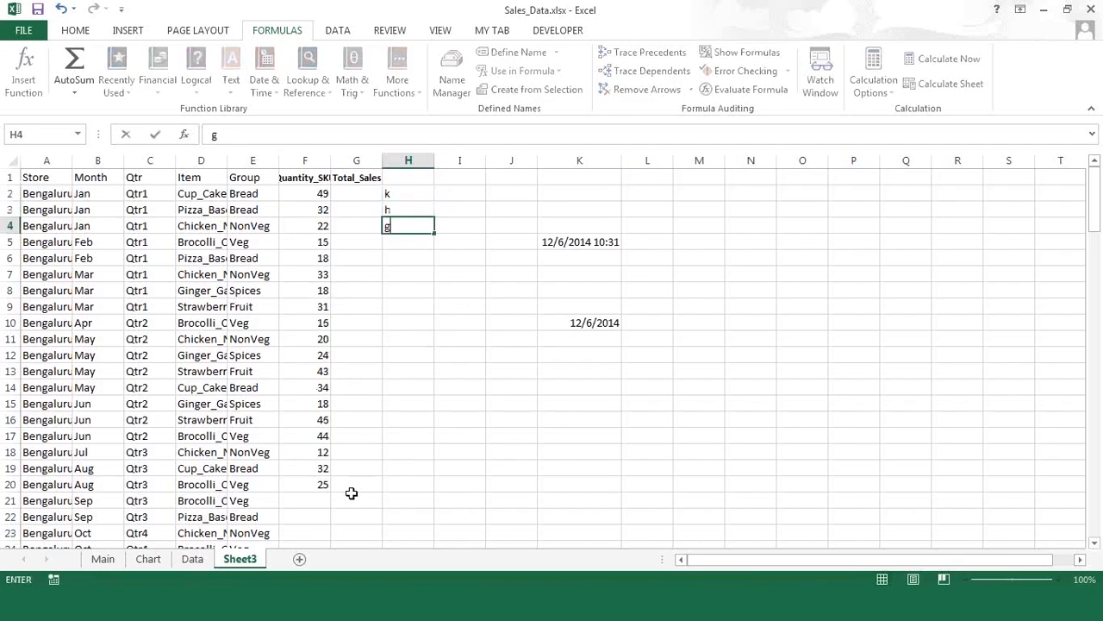
{"action": "key", "text": "Return"}
{"action": "type", "text": "g"}
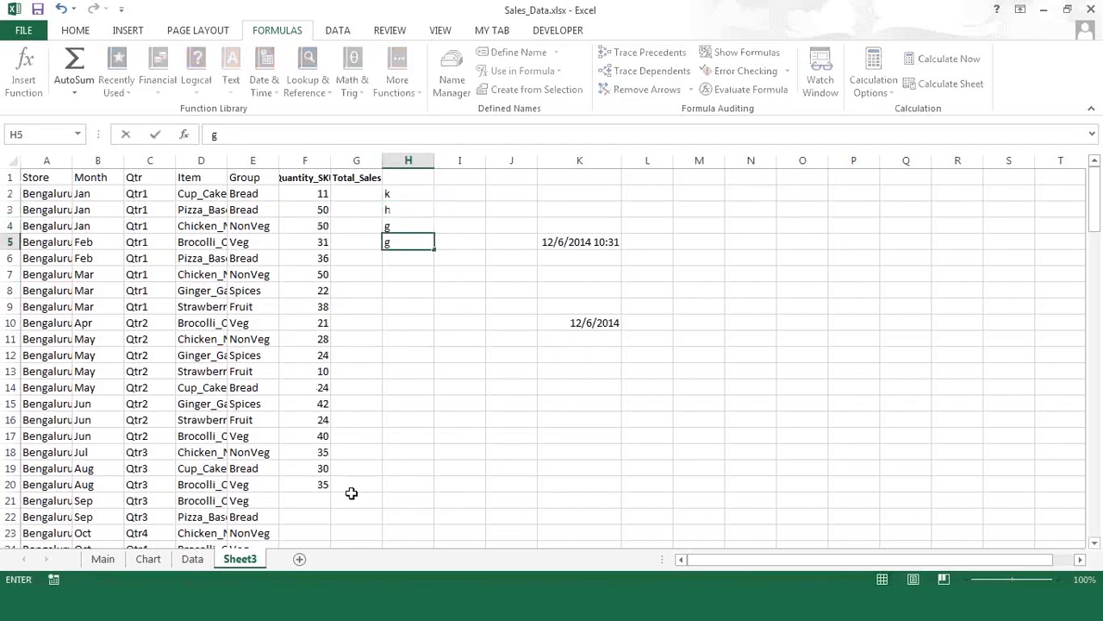
{"action": "key", "text": "Return"}
{"action": "type", "text": "g"}
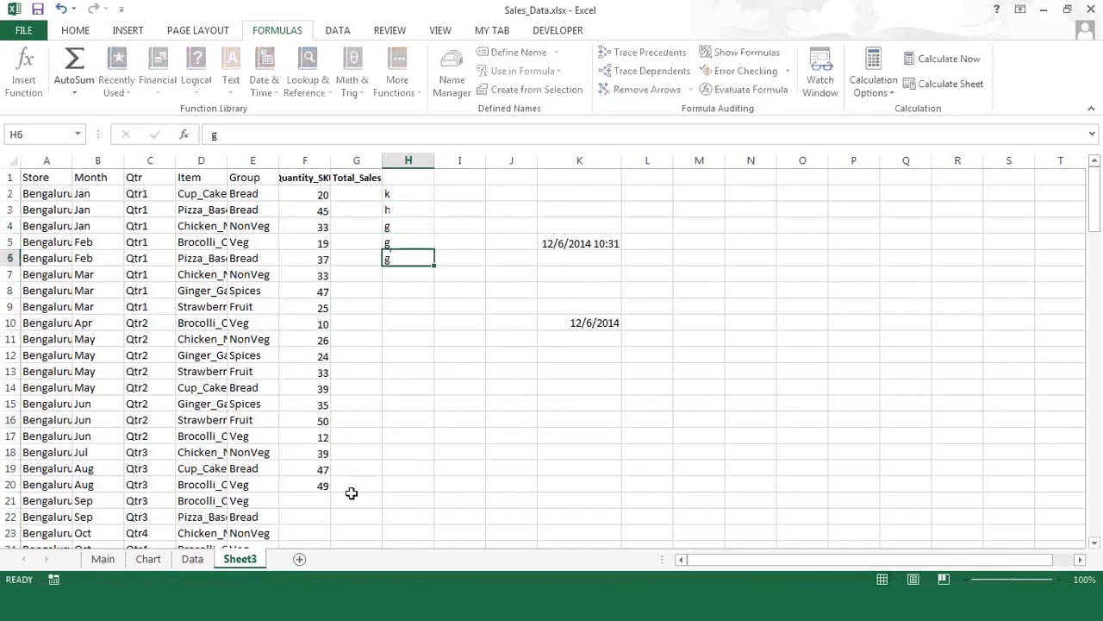
{"action": "key", "text": "Return"}
{"action": "type", "text": "g"}
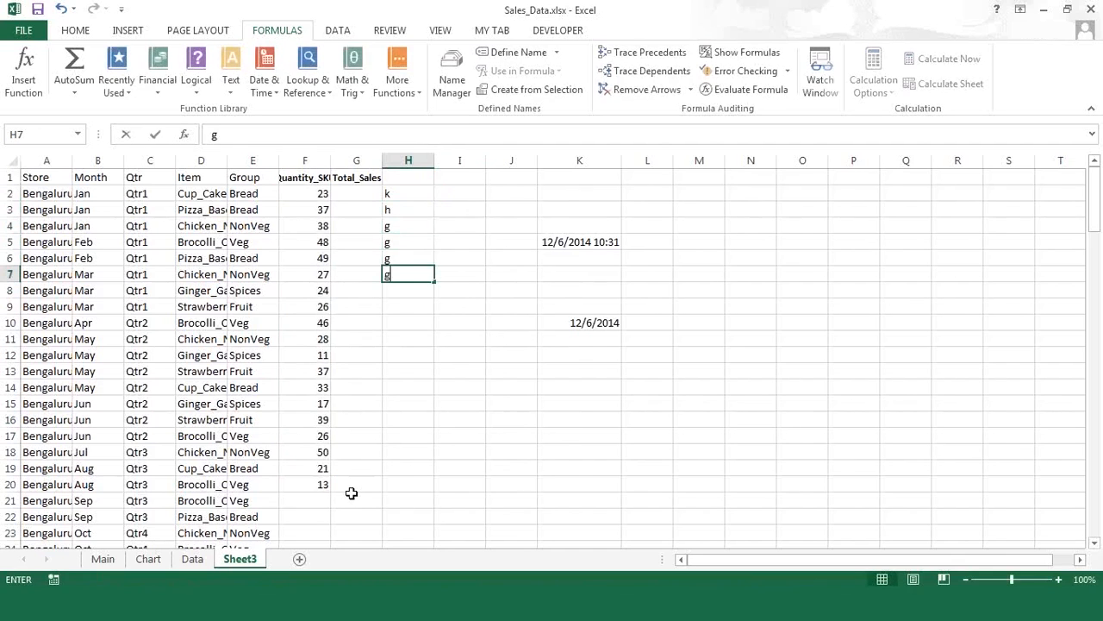
{"action": "key", "text": "Return"}
{"action": "key", "text": "F2"}
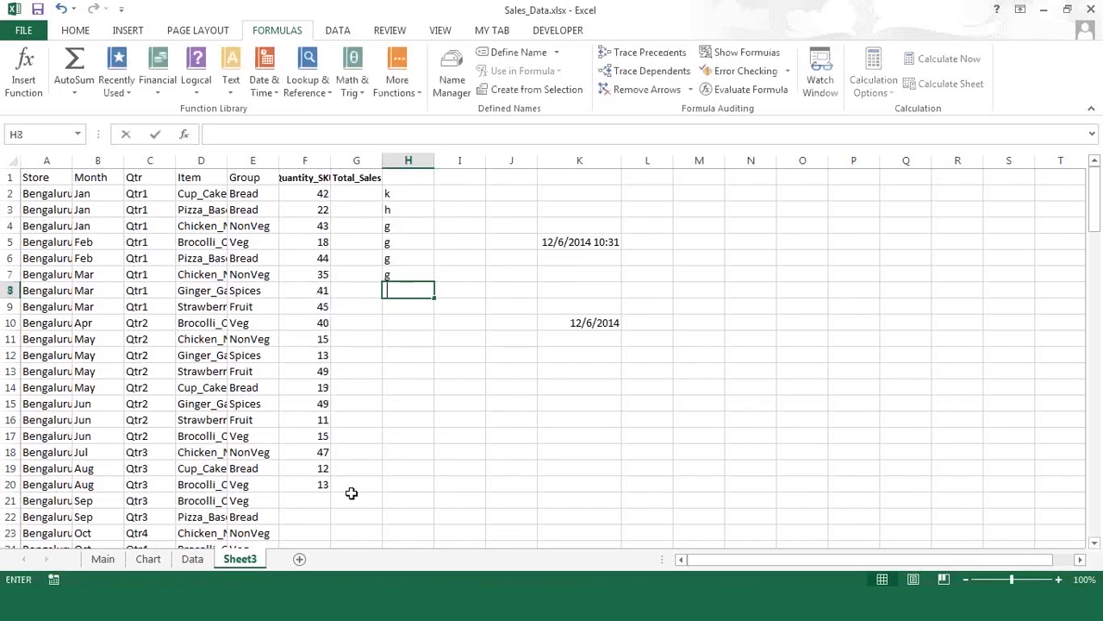
{"action": "key", "text": "Return"}
{"action": "key", "text": "F2"}
{"action": "key", "text": "Return"}
- Clear the test entries from the range H2:H12
{"action": "key", "text": "Up"}
{"action": "key", "text": "Up"}
{"action": "key", "text": "Up"}
{"action": "key", "text": "Up"}
{"action": "key", "text": "Up"}
{"action": "key", "text": "Up"}
{"action": "key", "text": "Up"}
{"action": "key", "text": "Up"}
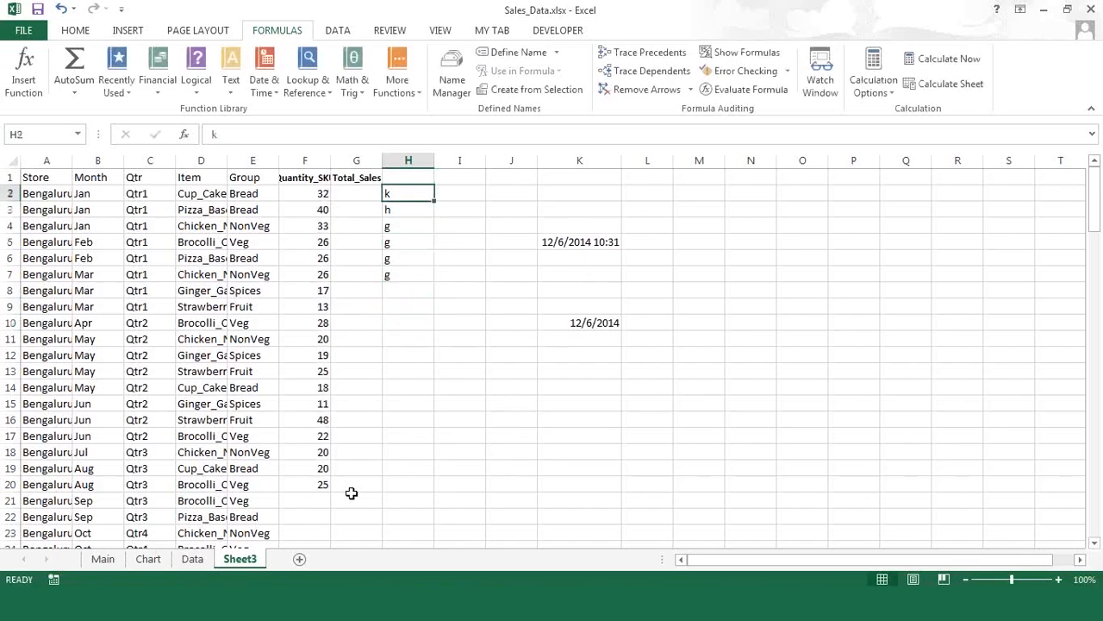
{"action": "key", "text": "shift+Down"}
{"action": "key", "text": "shift+Down"}
{"action": "key", "text": "shift+Down"}
{"action": "key", "text": "shift+Down"}
{"action": "key", "text": "shift+Down"}
{"action": "key", "text": "shift+Down"}
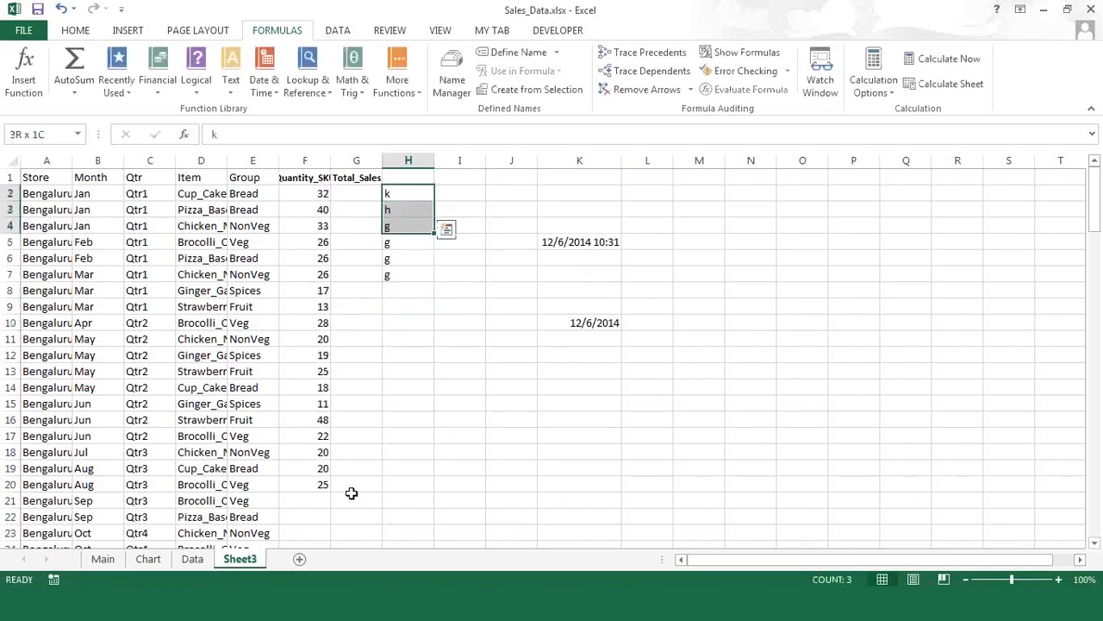
{"action": "key", "text": "Down"}
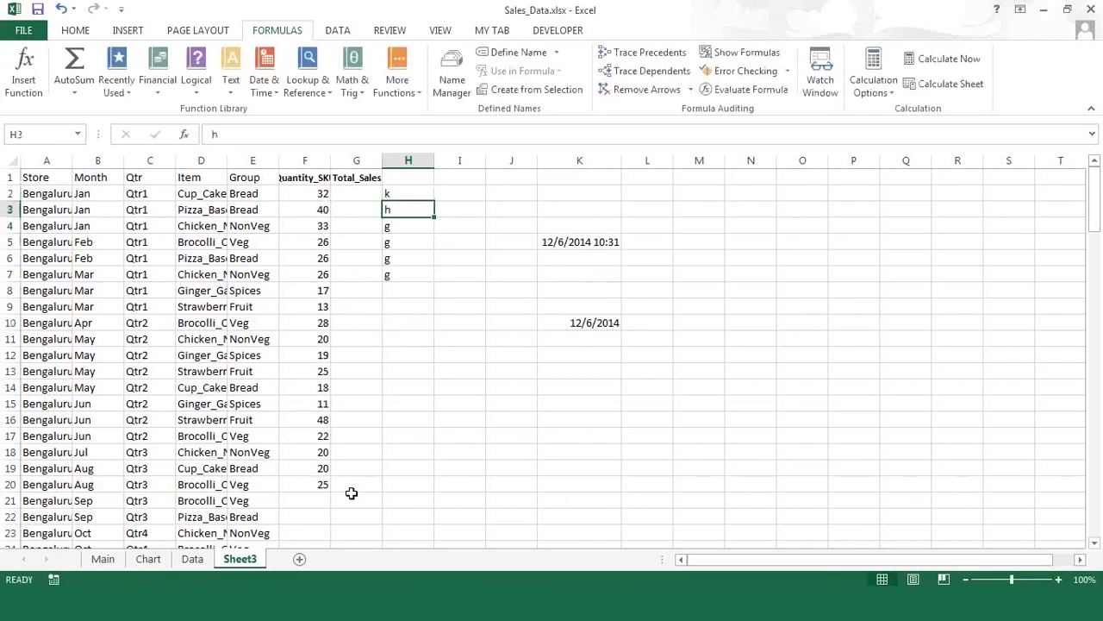
{"action": "key", "text": "Up"}
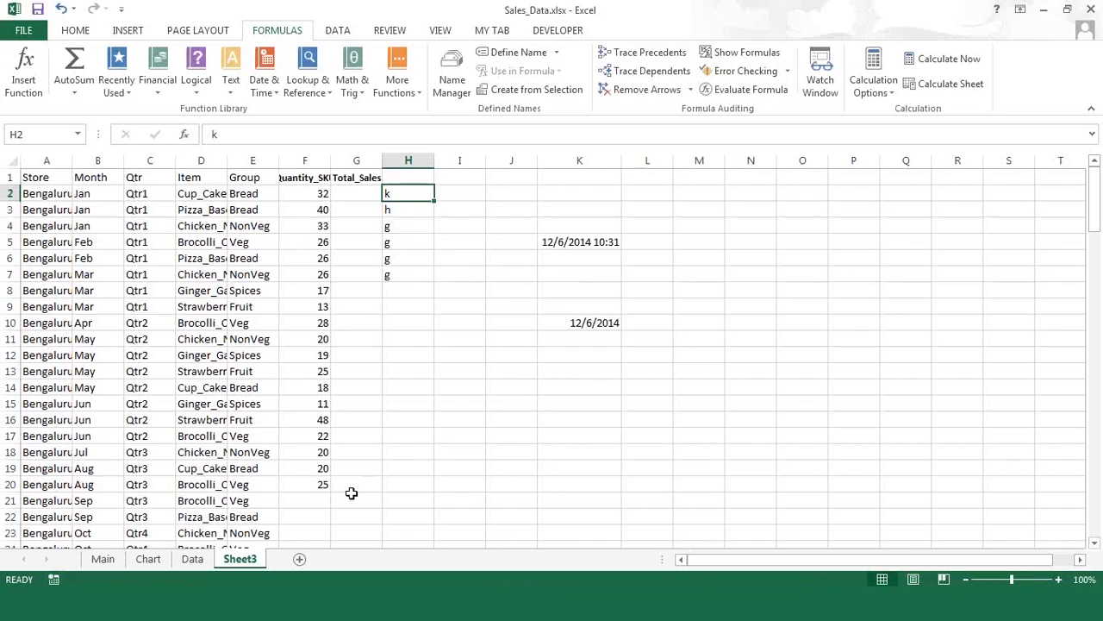
{"action": "key", "text": "shift+Down"}
{"action": "key", "text": "shift+Down"}
{"action": "key", "text": "shift+Down"}
{"action": "key", "text": "shift+Down"}
{"action": "key", "text": "shift+Down"}
{"action": "key", "text": "shift+Down"}
{"action": "key", "text": "shift+Down"}
{"action": "key", "text": "shift+Down"}
{"action": "key", "text": "shift+Down"}
{"action": "key", "text": "shift+Down"}
{"action": "key", "text": "Delete"}
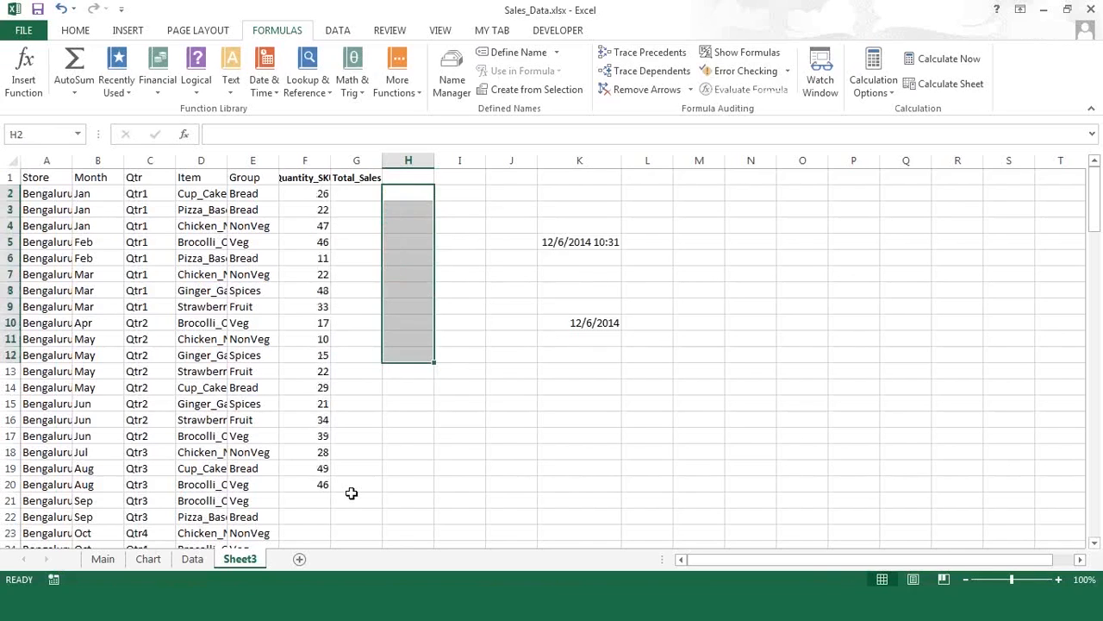
{"action": "key", "text": "Up"}
{"action": "key", "text": "Down"}
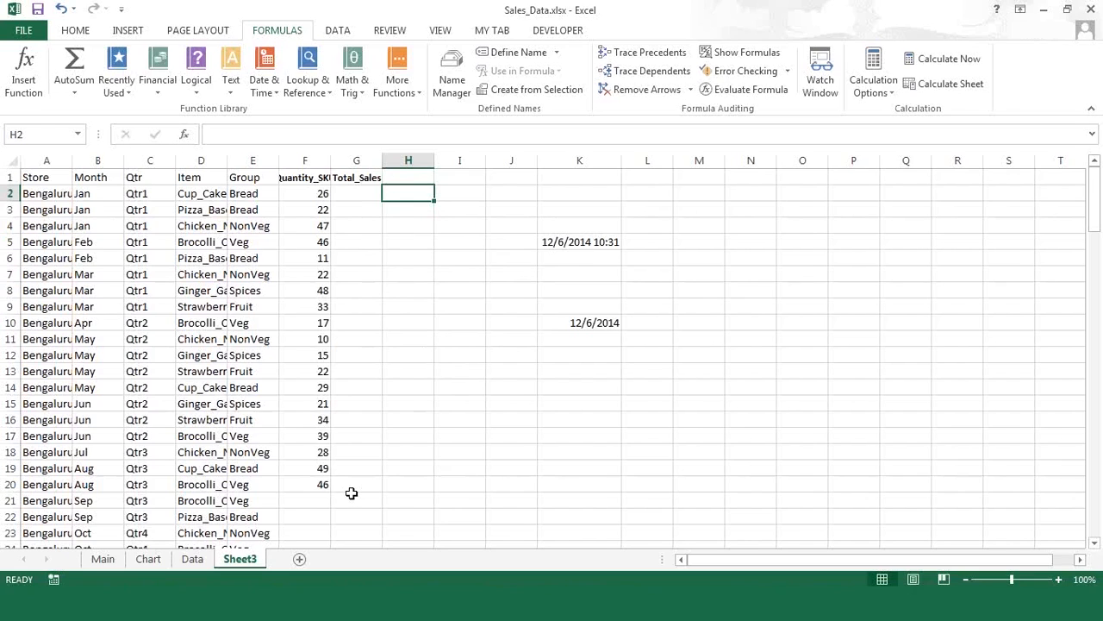
- Check the formula in F2 of Sheet3 and switch to the Data sheet with cell I1 selected
{"action": "left_click", "coordinate": [318, 195]}
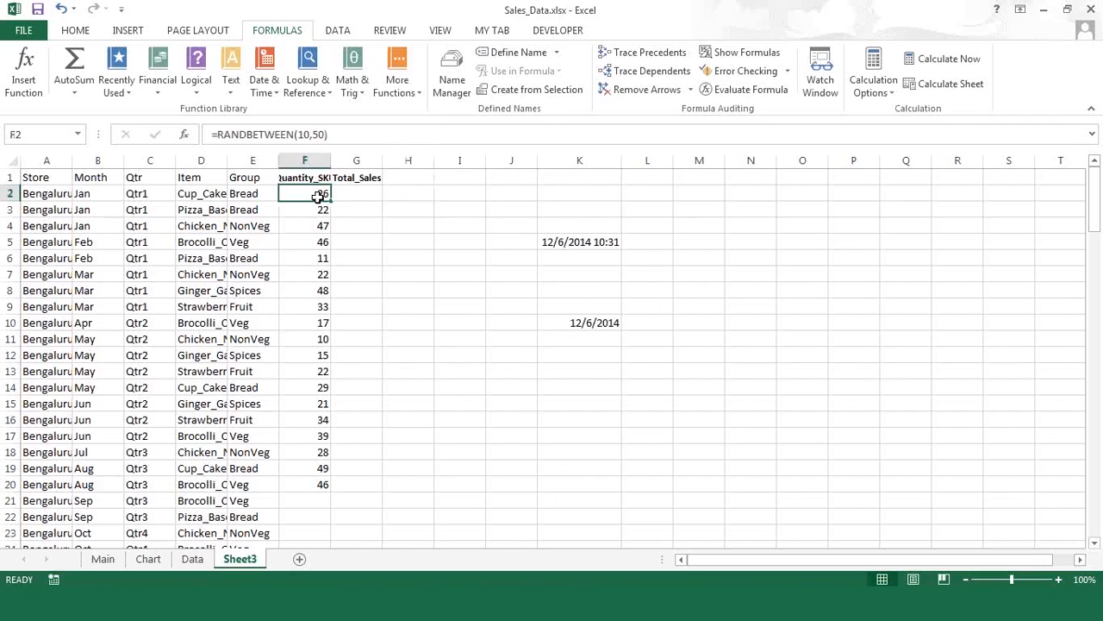
{"action": "left_click", "coordinate": [191, 562]}
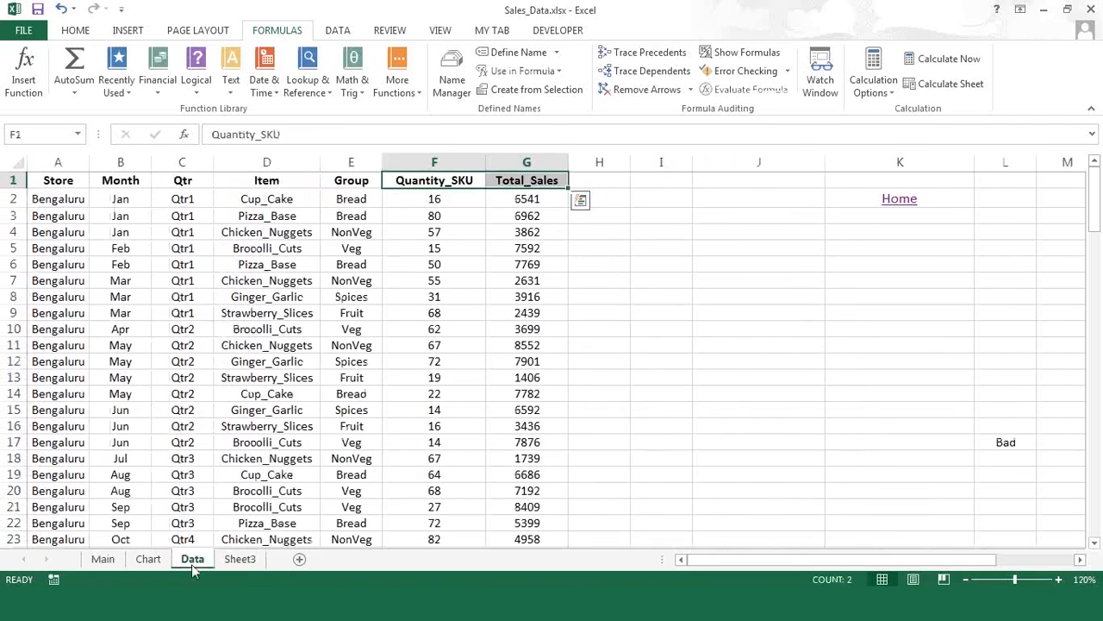
{"action": "left_click", "coordinate": [652, 184]}
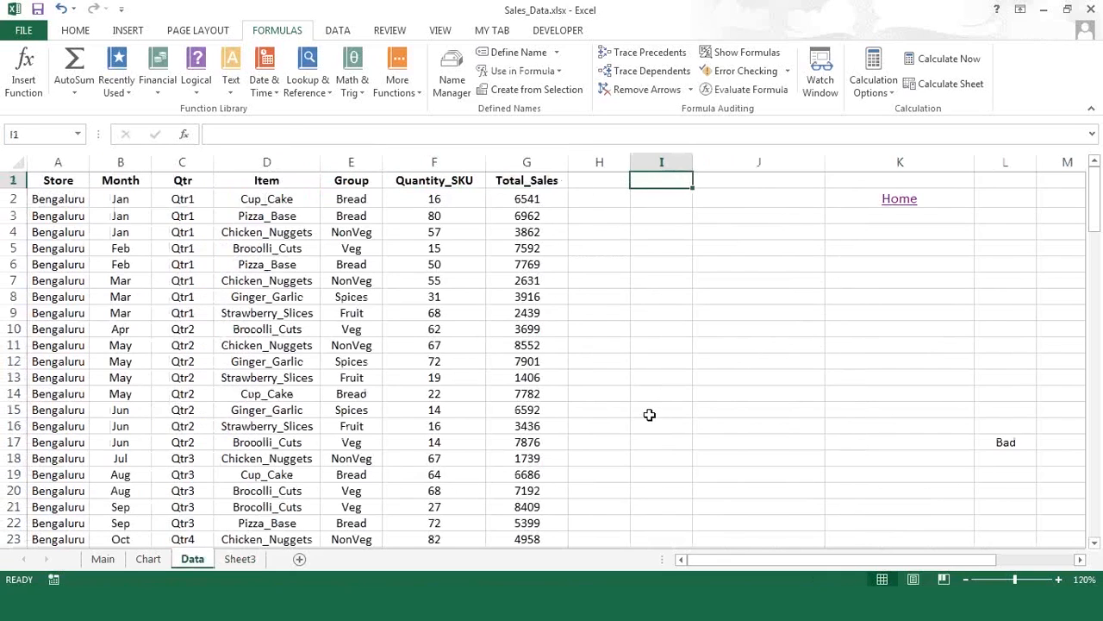
- Return to Sheet3 and clear the RANDBETWEEN formulas from F3:F20, keeping only the one in F2
{"action": "left_click", "coordinate": [241, 560]}
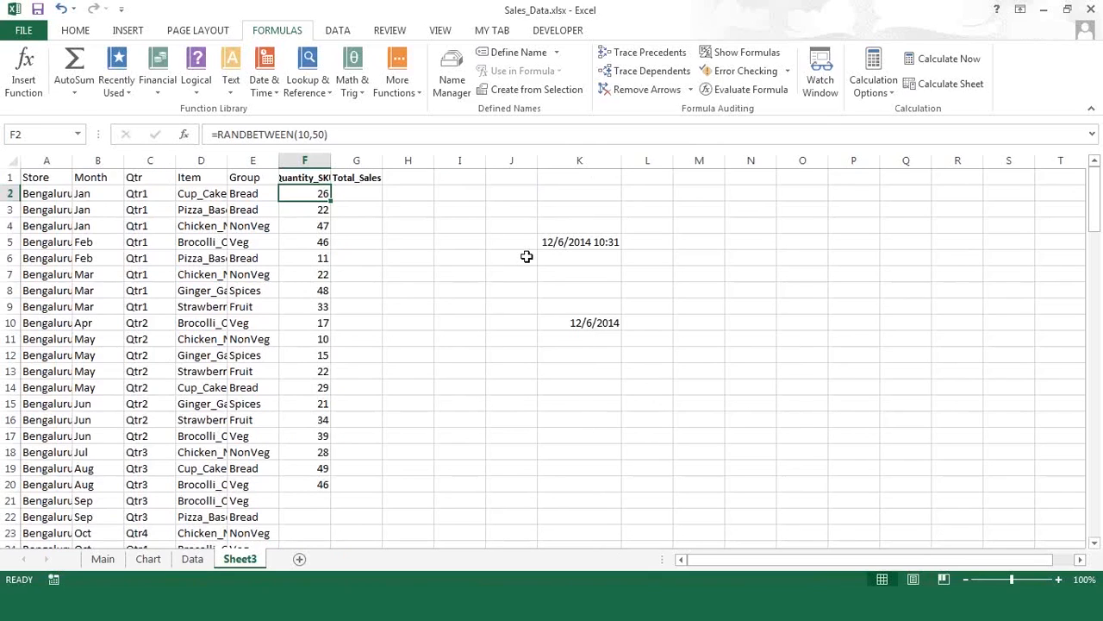
{"action": "key", "text": "Down"}
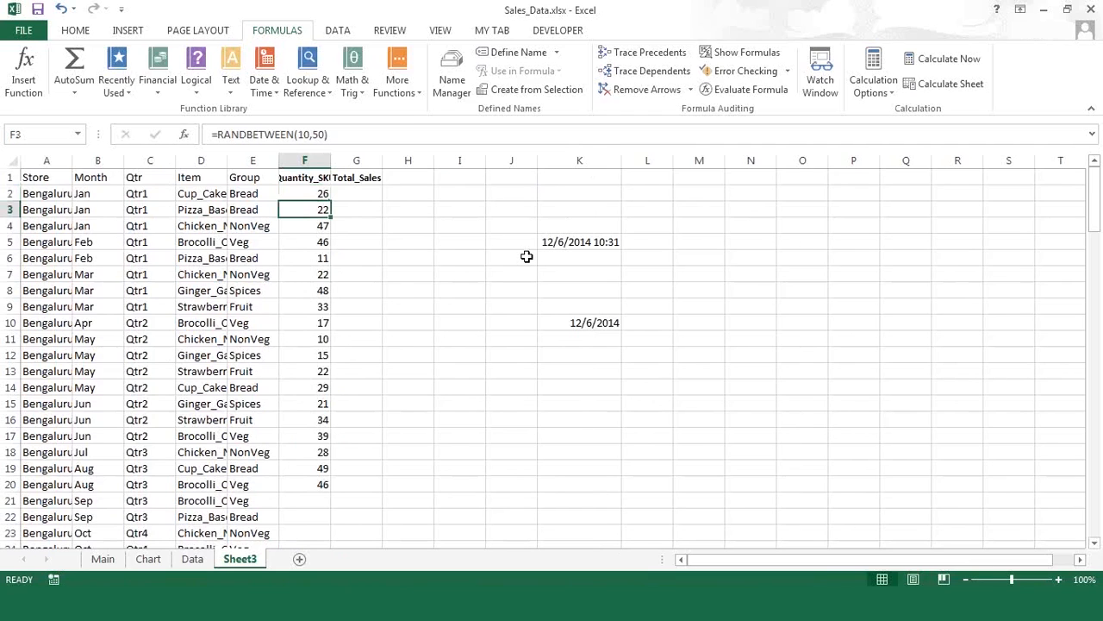
{"action": "key", "text": "ctrl+shift+Down"}
{"action": "key", "text": "Delete"}
{"action": "key", "text": "Up"}
{"action": "key", "text": "Down"}
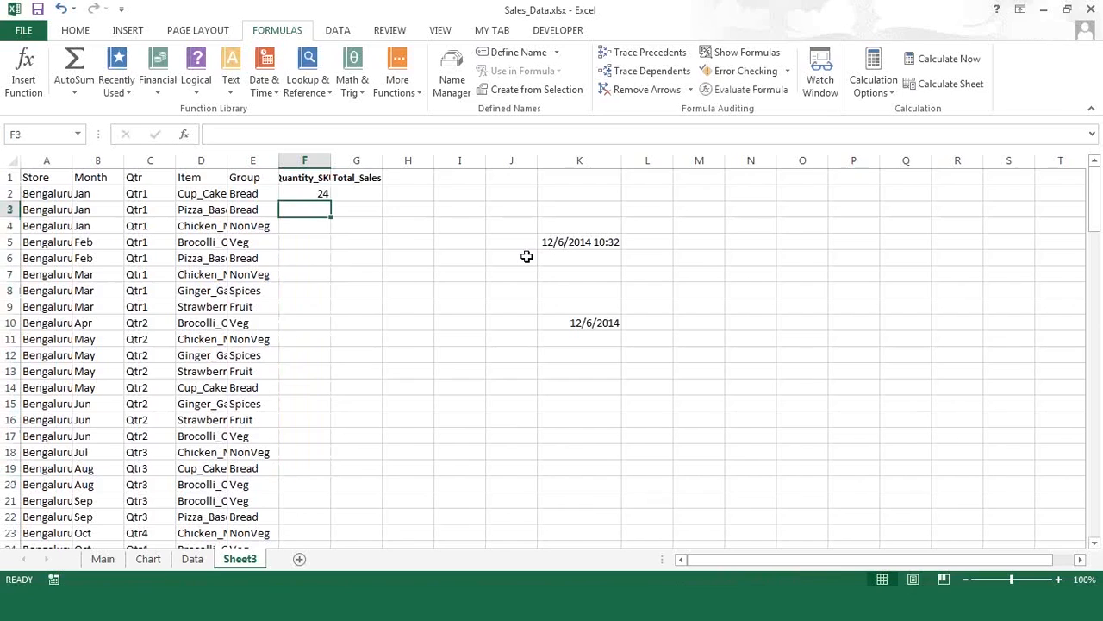
{"action": "left_click", "coordinate": [309, 194]}
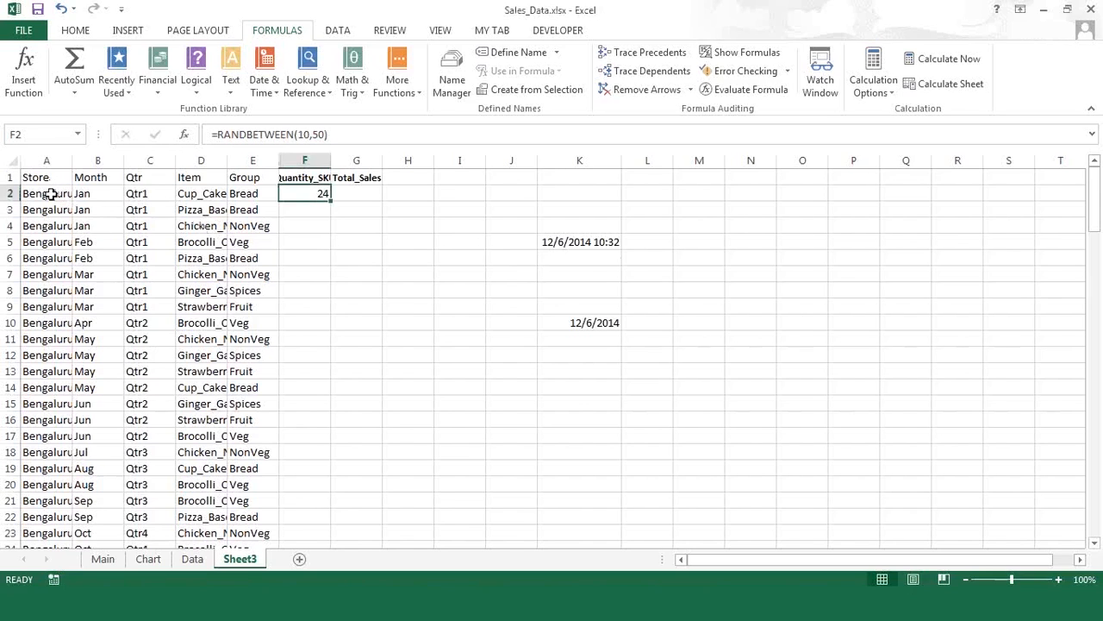
- Fill the range A2:E15 with a tan theme colour
{"action": "left_click_drag", "start_coordinate": [52, 195], "coordinate": [259, 404]}
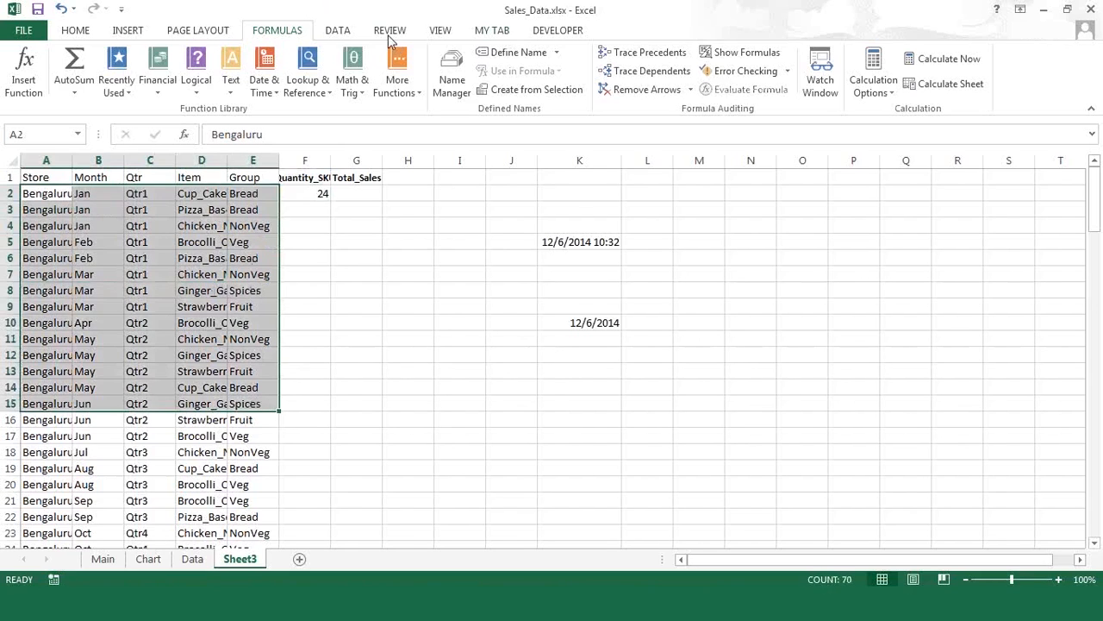
{"action": "left_click", "coordinate": [76, 31]}
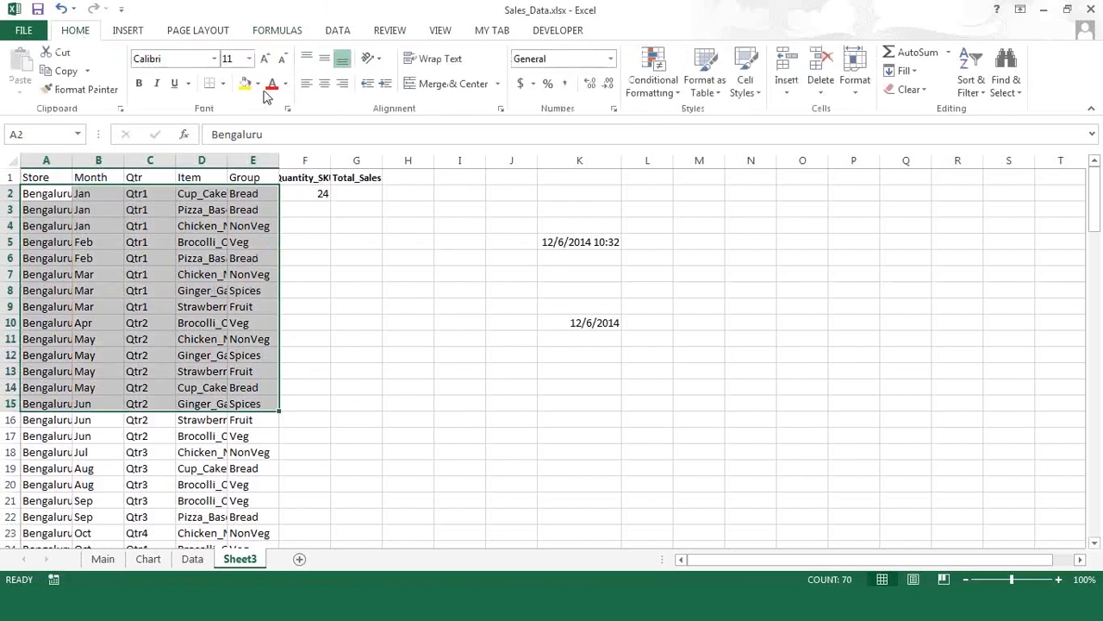
{"action": "left_click", "coordinate": [258, 85]}
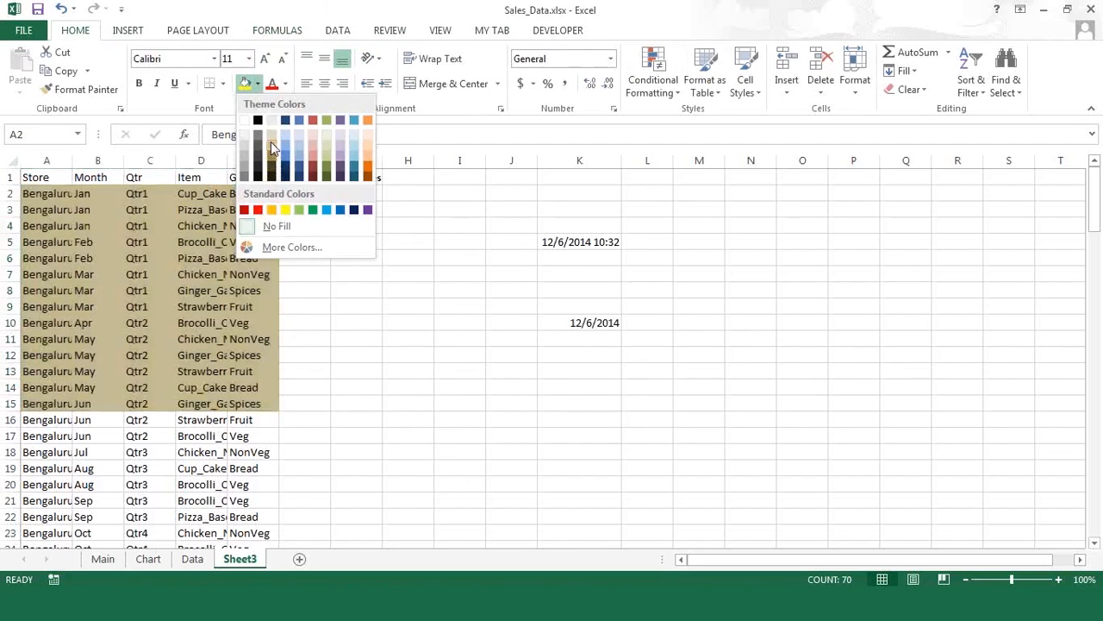
{"action": "left_click", "coordinate": [271, 142]}
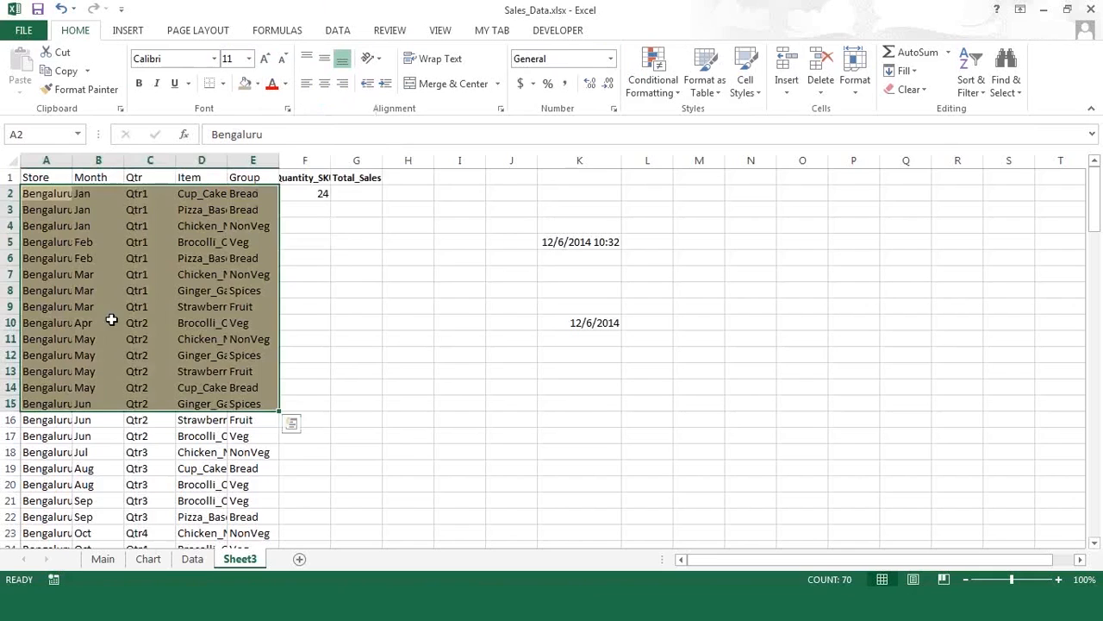
{"action": "left_click", "coordinate": [111, 319]}
- Shade the range A6:E12 with a light red theme colour
{"action": "left_click_drag", "start_coordinate": [60, 258], "coordinate": [222, 320]}
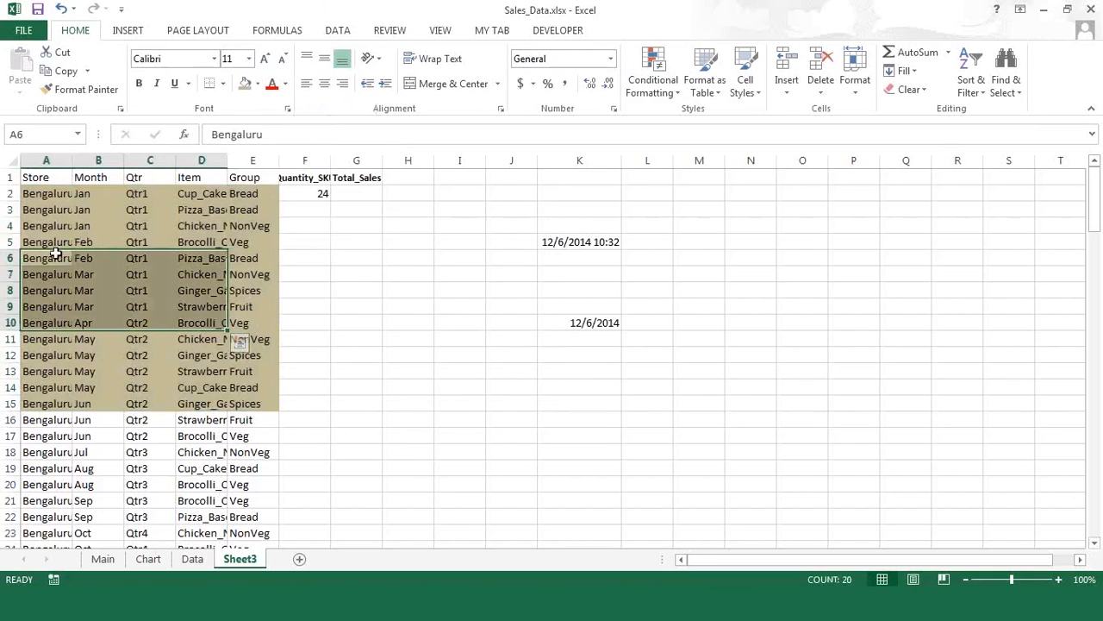
{"action": "left_click_drag", "start_coordinate": [67, 256], "coordinate": [243, 350]}
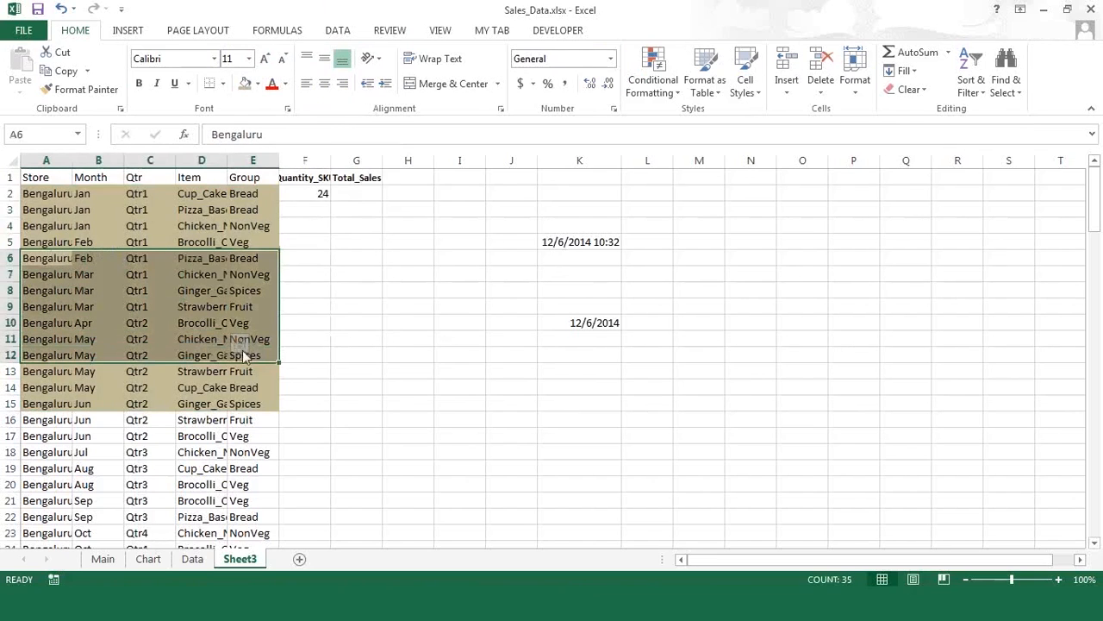
{"action": "left_click", "coordinate": [259, 84]}
{"action": "left_click", "coordinate": [313, 145]}
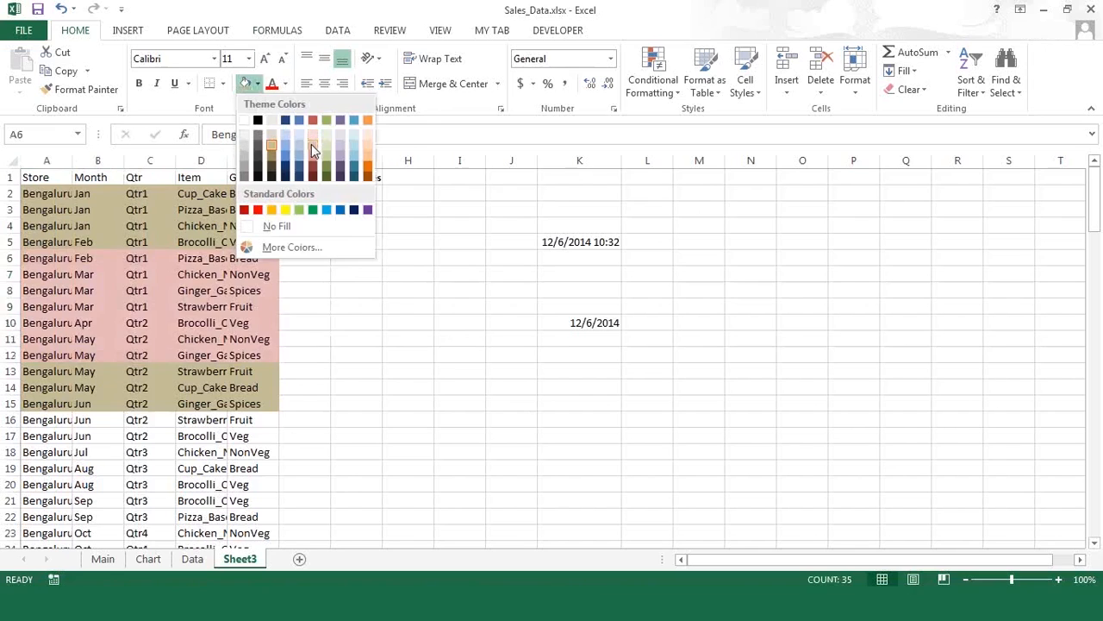
{"action": "left_click", "coordinate": [412, 274]}
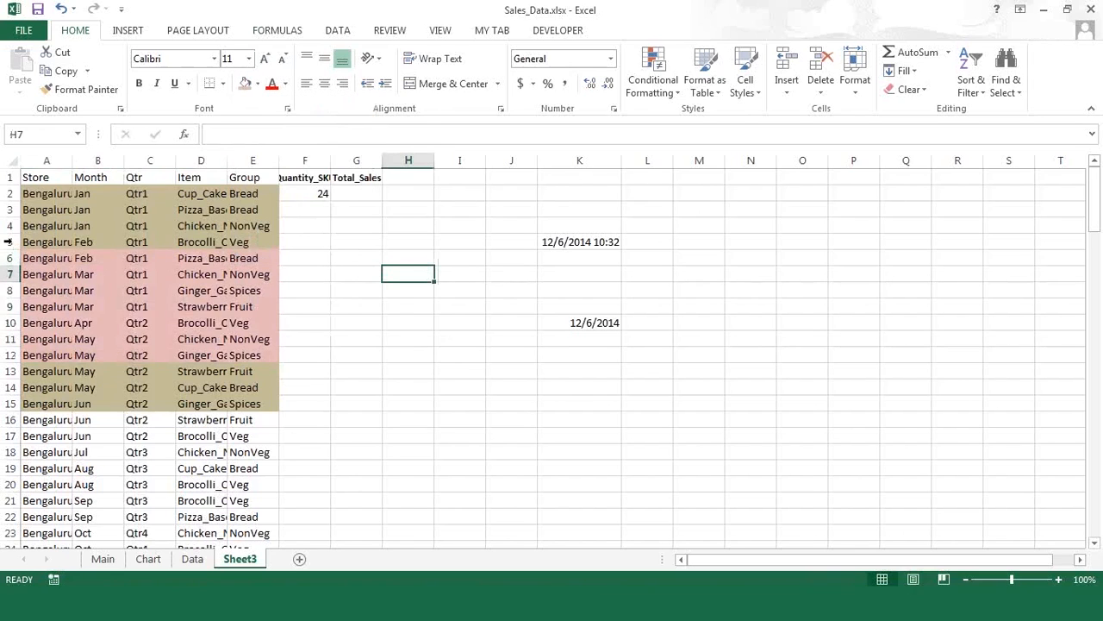
{"action": "left_click_drag", "start_coordinate": [7, 242], "coordinate": [8, 339]}
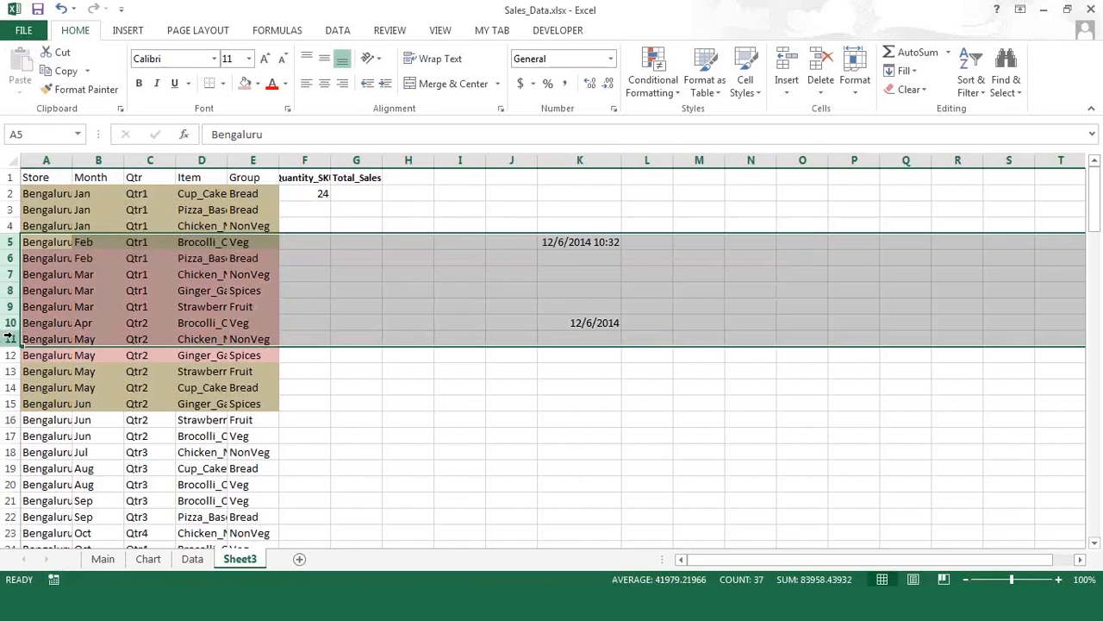
- Remove the fill colour from the range A2:E16
{"action": "left_click", "coordinate": [47, 191]}
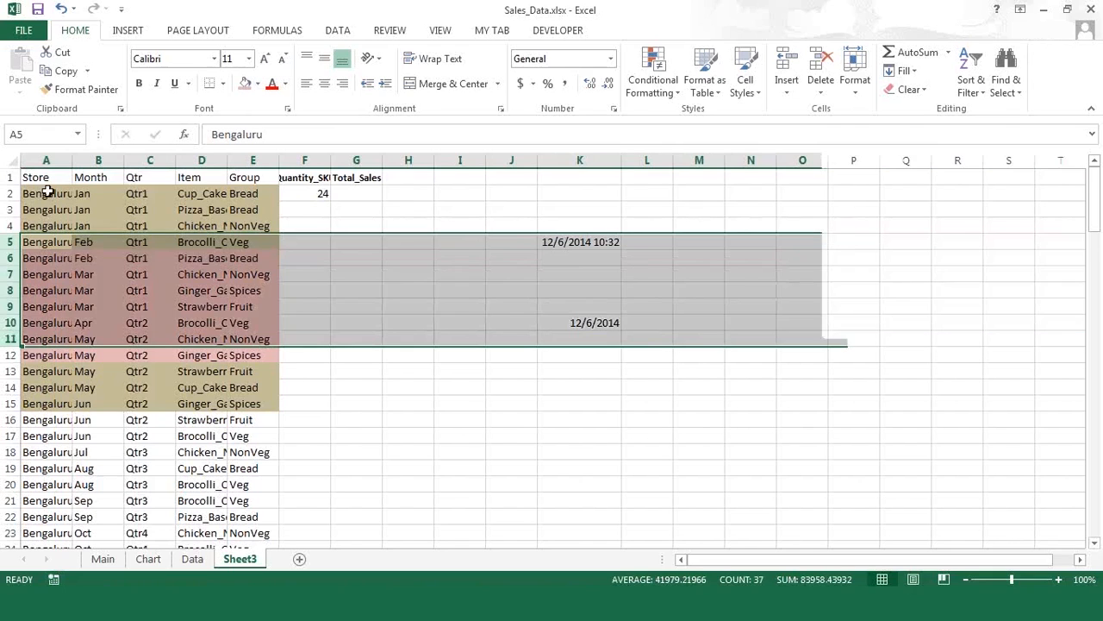
{"action": "left_click_drag", "start_coordinate": [134, 250], "coordinate": [253, 431]}
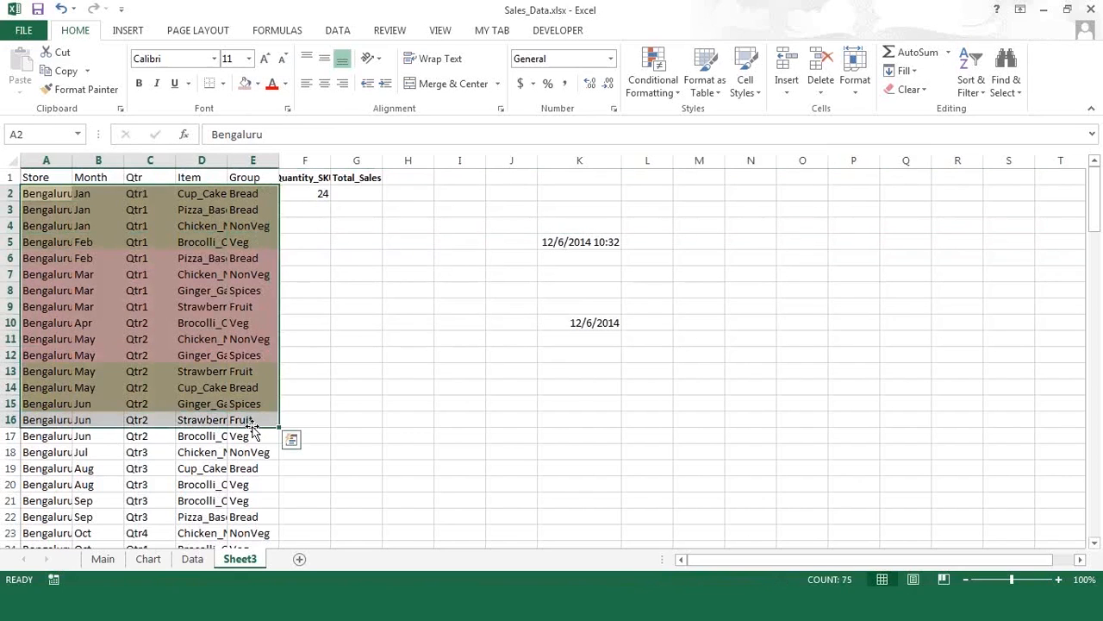
{"action": "left_click", "coordinate": [257, 84]}
{"action": "left_click", "coordinate": [271, 226]}
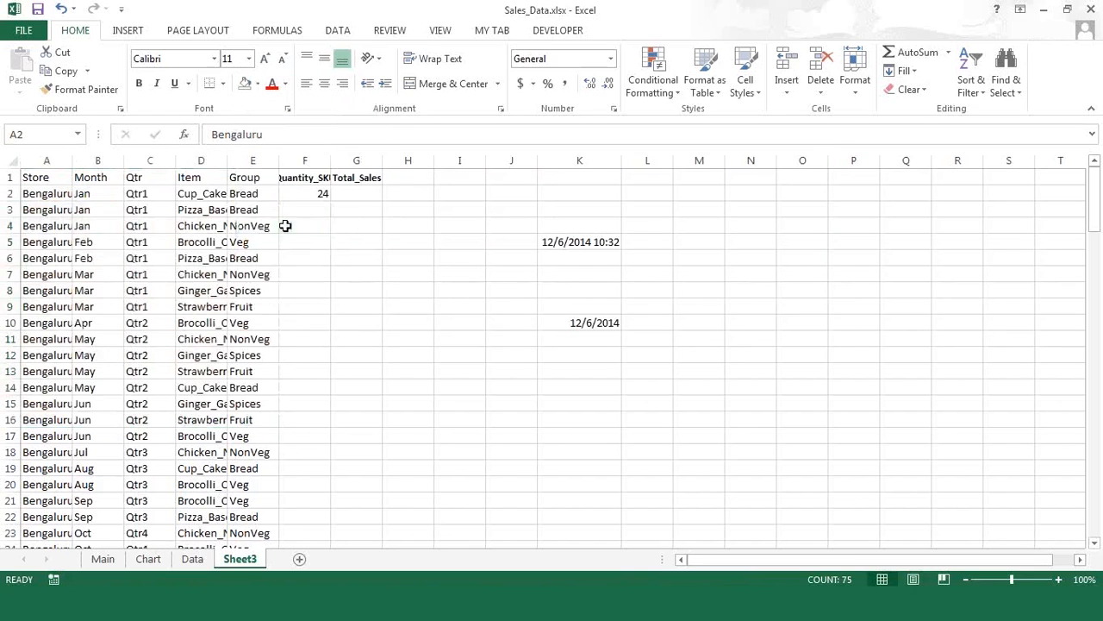
- Clear the RANDBETWEEN formula from cell F2
{"action": "left_click", "coordinate": [354, 288]}
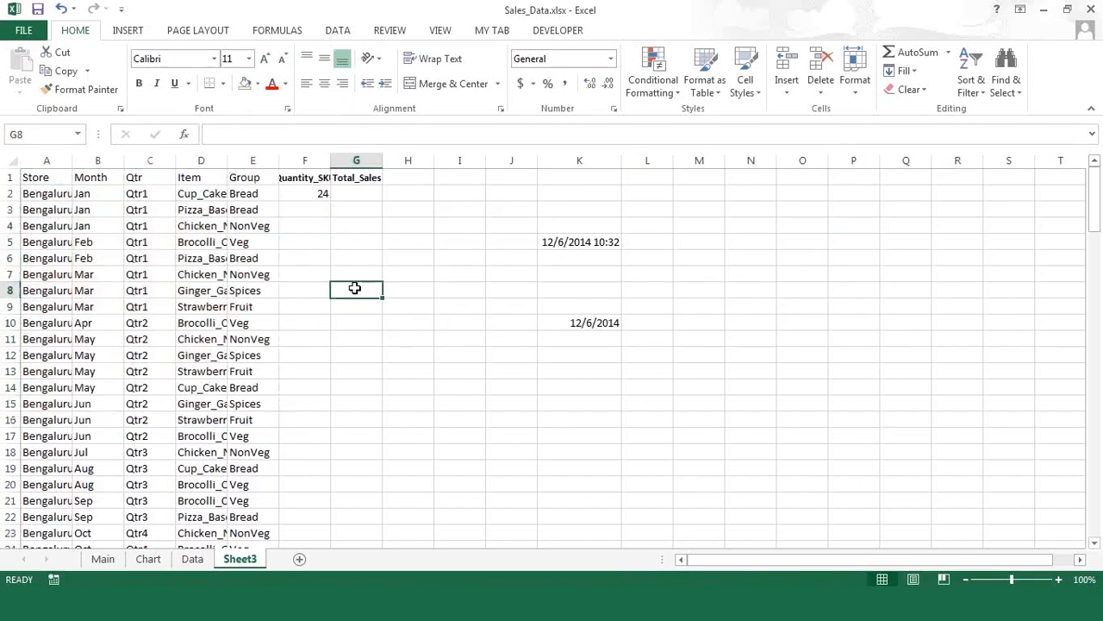
{"action": "left_click", "coordinate": [138, 224]}
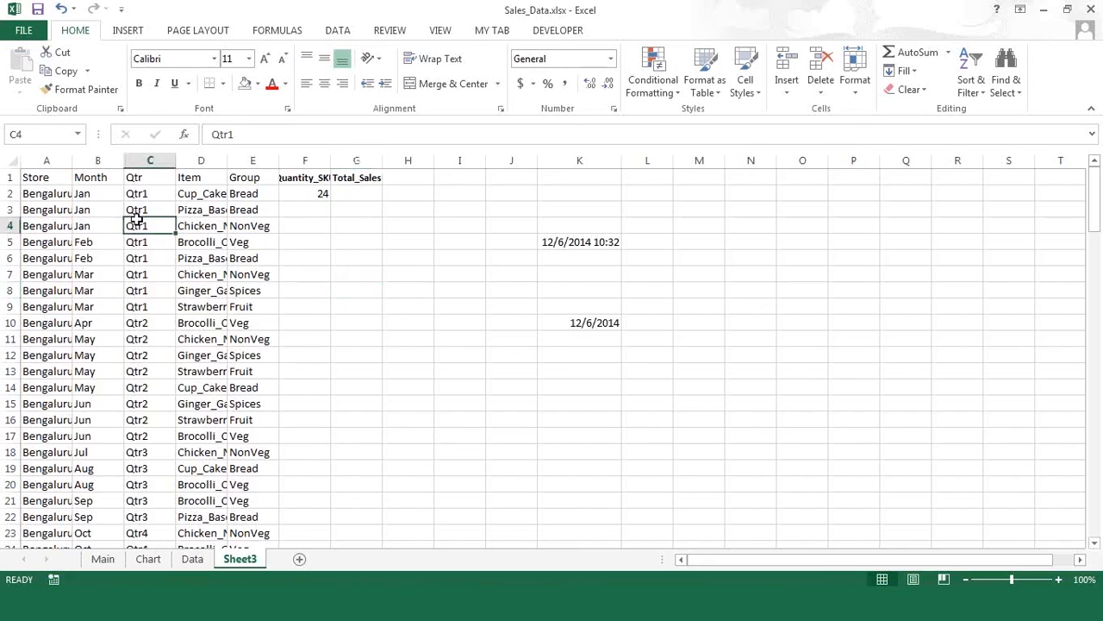
{"action": "left_click", "coordinate": [311, 198]}
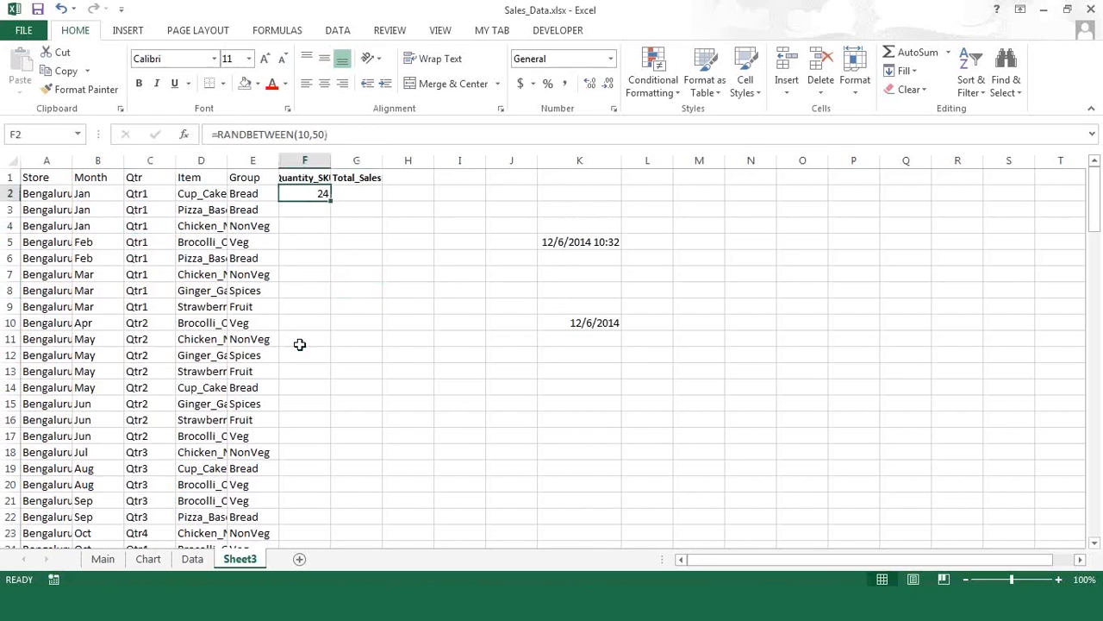
{"action": "key", "text": "Delete"}
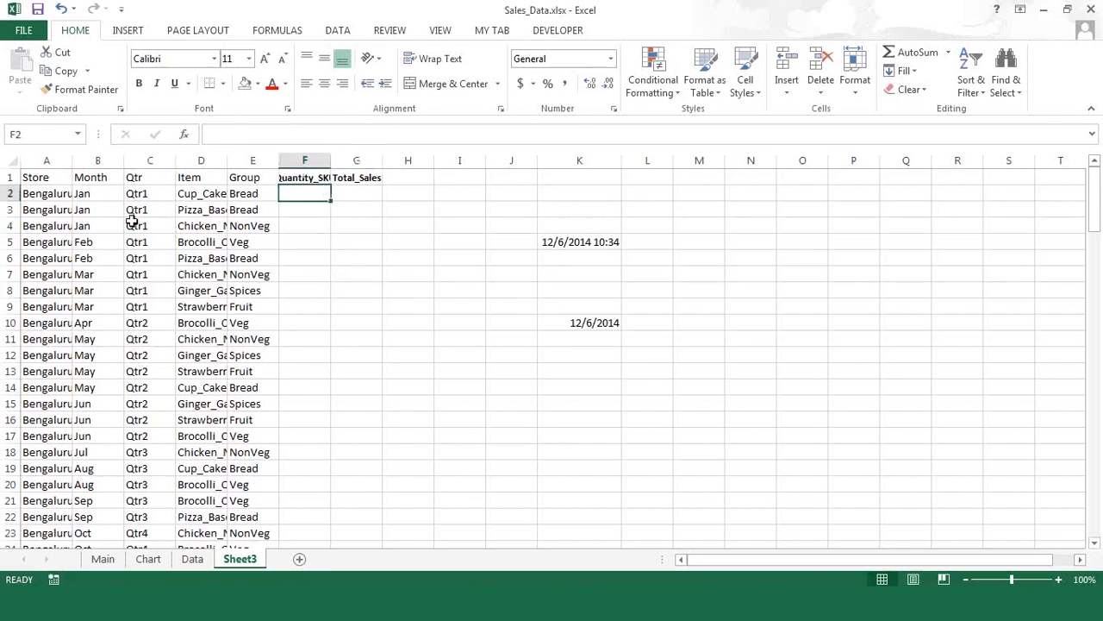
- Format the range A1:G129 as a table with headers, using a light blue banded style with borders
{"action": "left_click", "coordinate": [132, 222]}
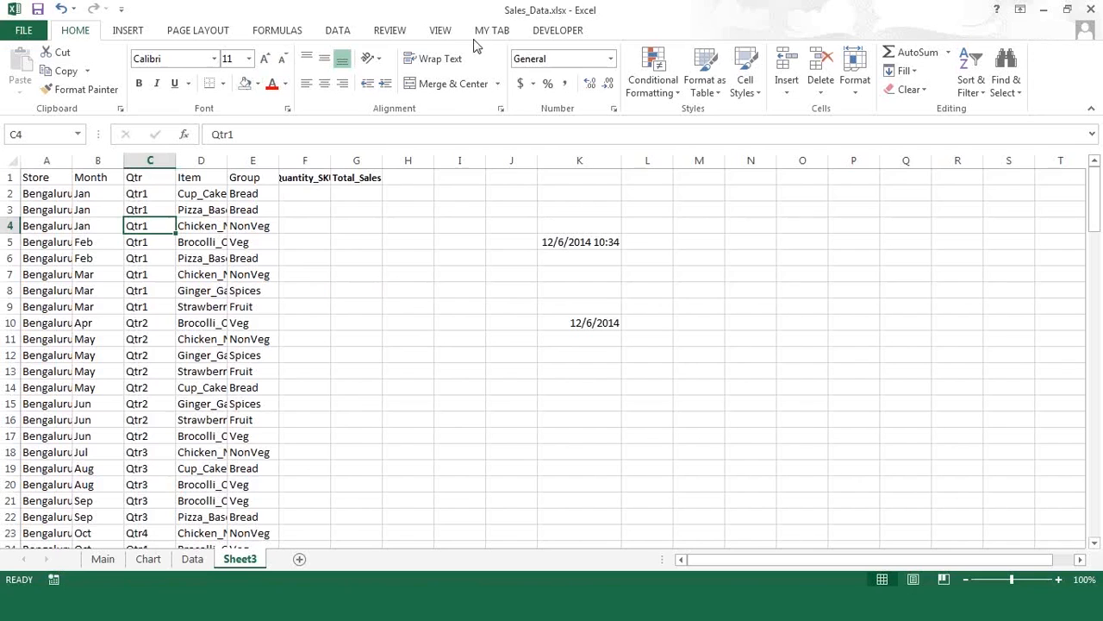
{"action": "left_click", "coordinate": [714, 93]}
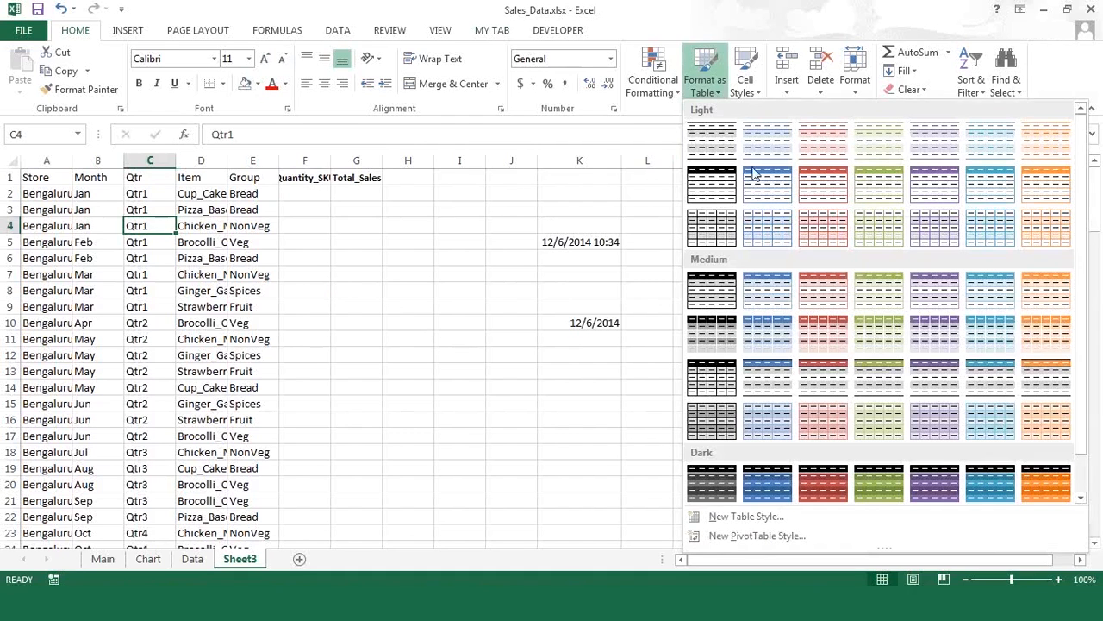
{"action": "key", "text": "Escape"}
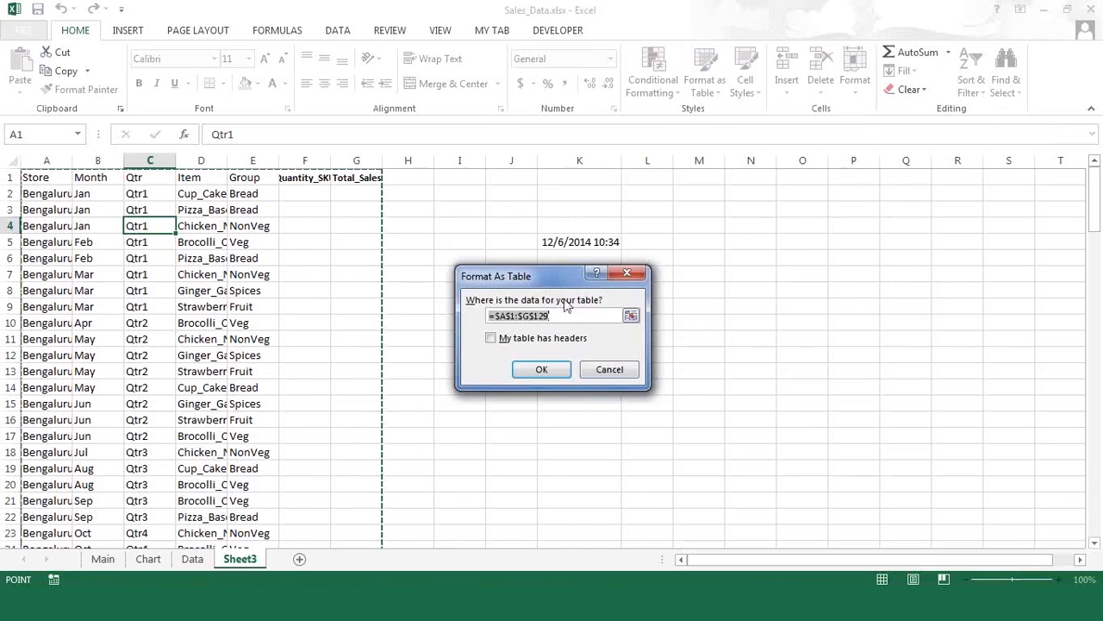
{"action": "left_click", "coordinate": [520, 339]}
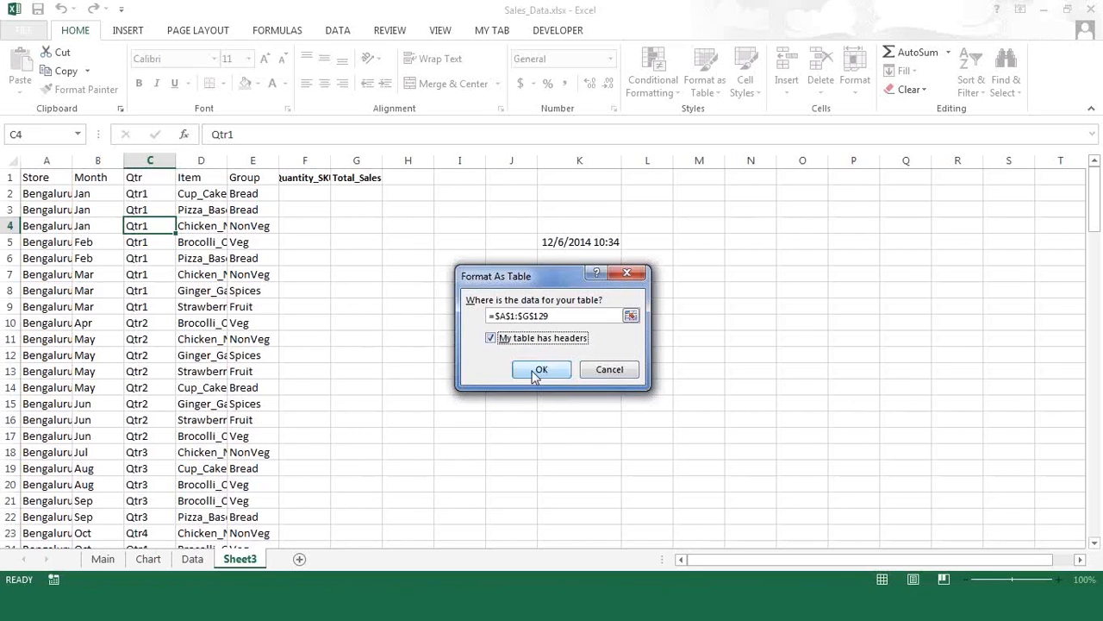
{"action": "left_click", "coordinate": [533, 370]}
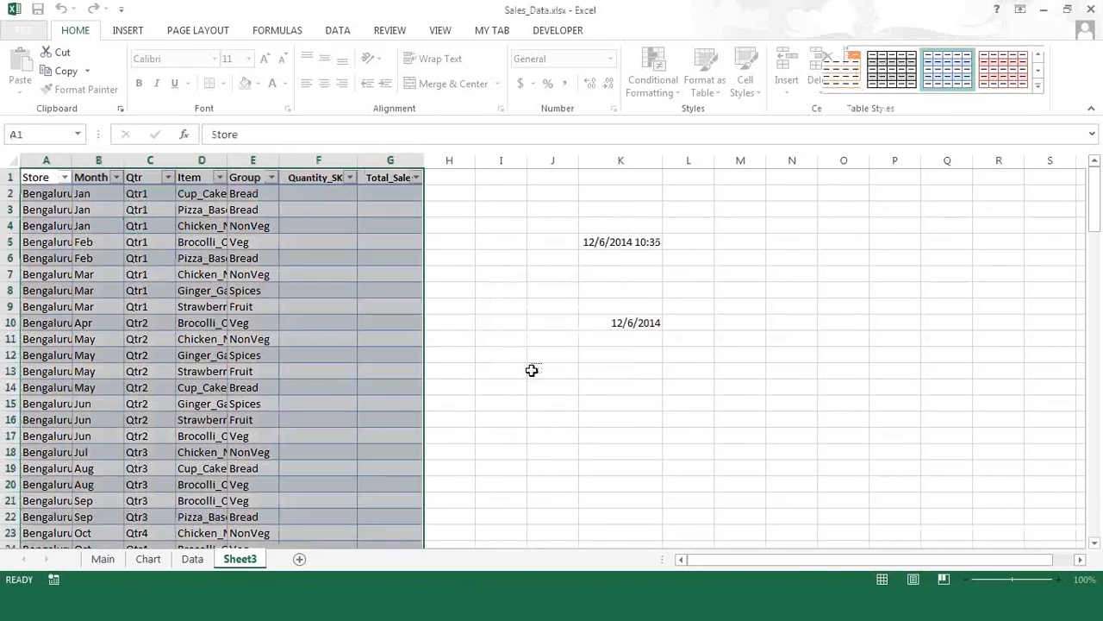
- Widen the Store and Item columns so their entries fit in full
{"action": "left_click", "coordinate": [529, 404]}
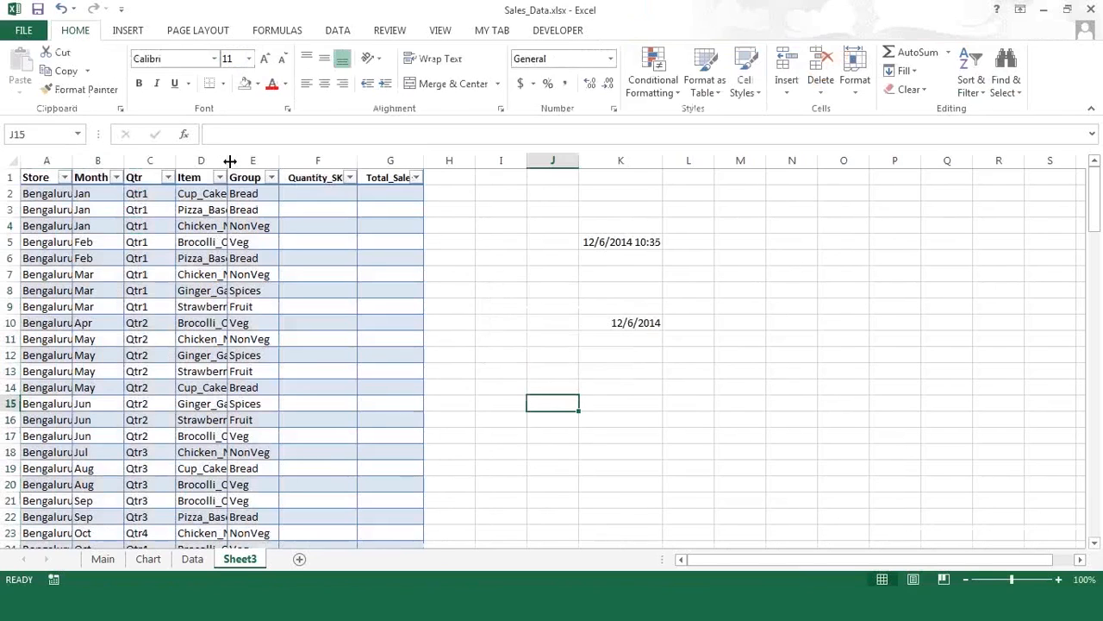
{"action": "left_click_drag", "start_coordinate": [231, 160], "coordinate": [301, 166]}
{"action": "left_click_drag", "start_coordinate": [132, 162], "coordinate": [186, 164]}
- Try the table style with a turquoise header, and settle on the light red banded style with borders
{"action": "left_click", "coordinate": [242, 275]}
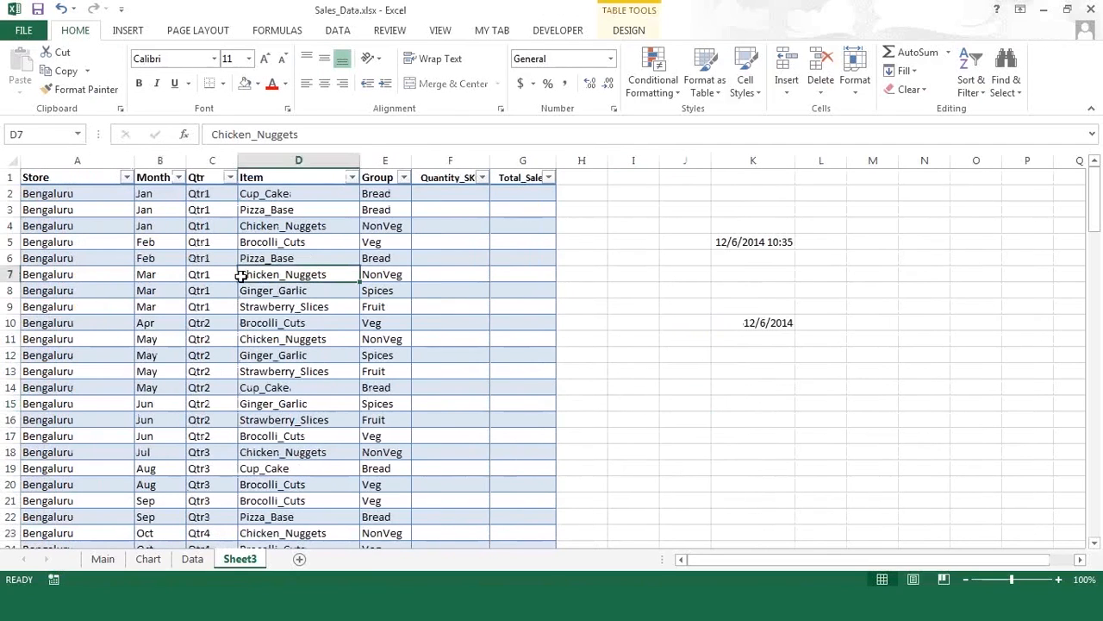
{"action": "left_click", "coordinate": [629, 31]}
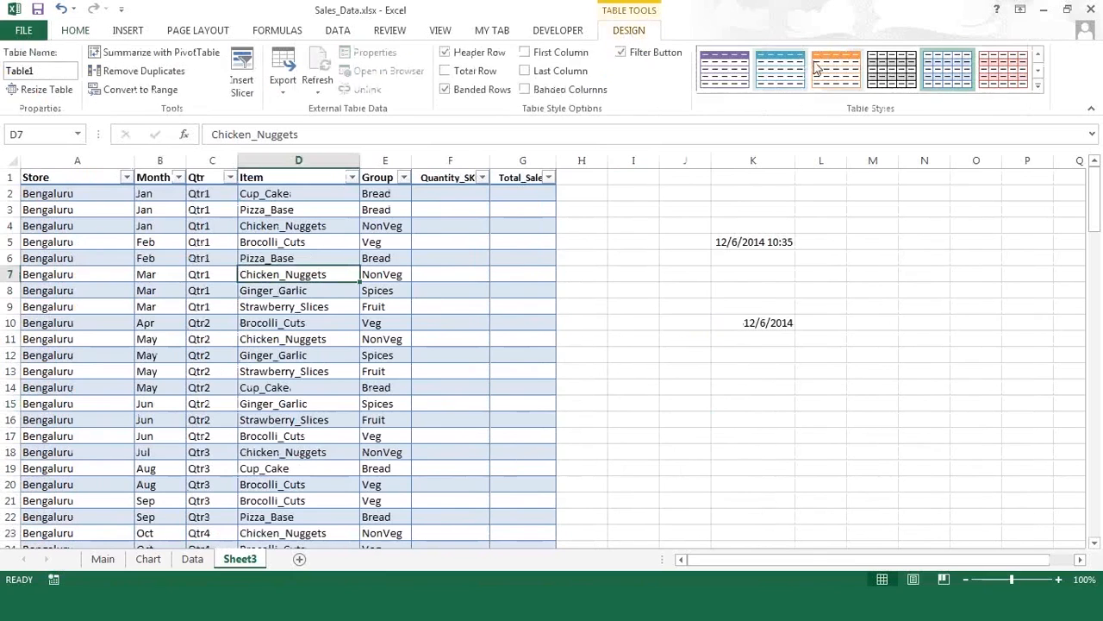
{"action": "left_click", "coordinate": [802, 72]}
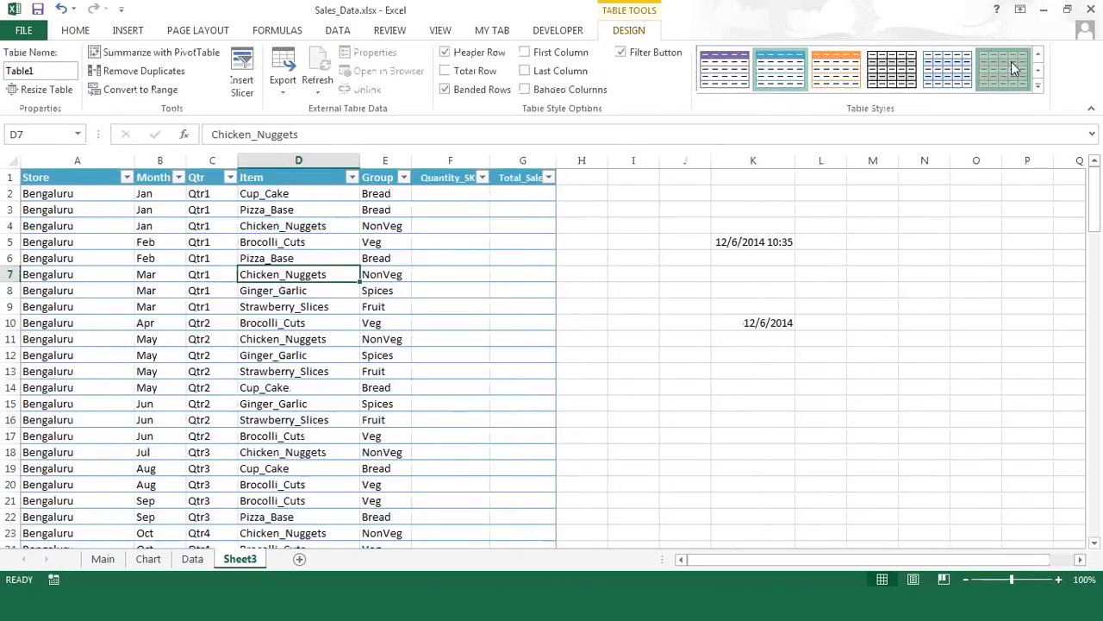
{"action": "left_click", "coordinate": [1014, 69]}
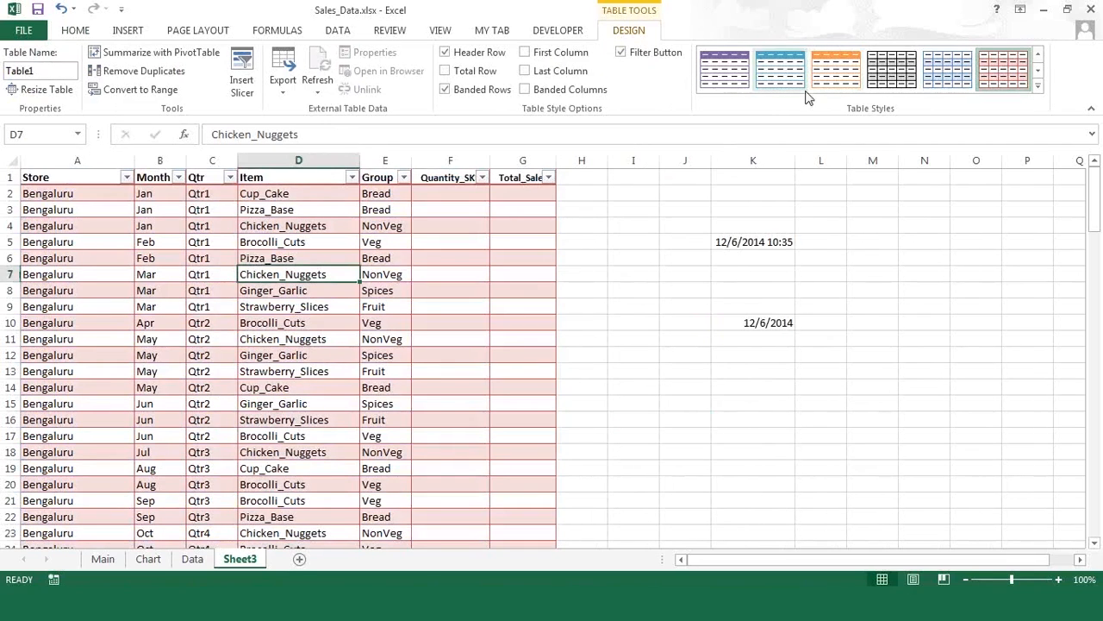
{"action": "left_click", "coordinate": [411, 343]}
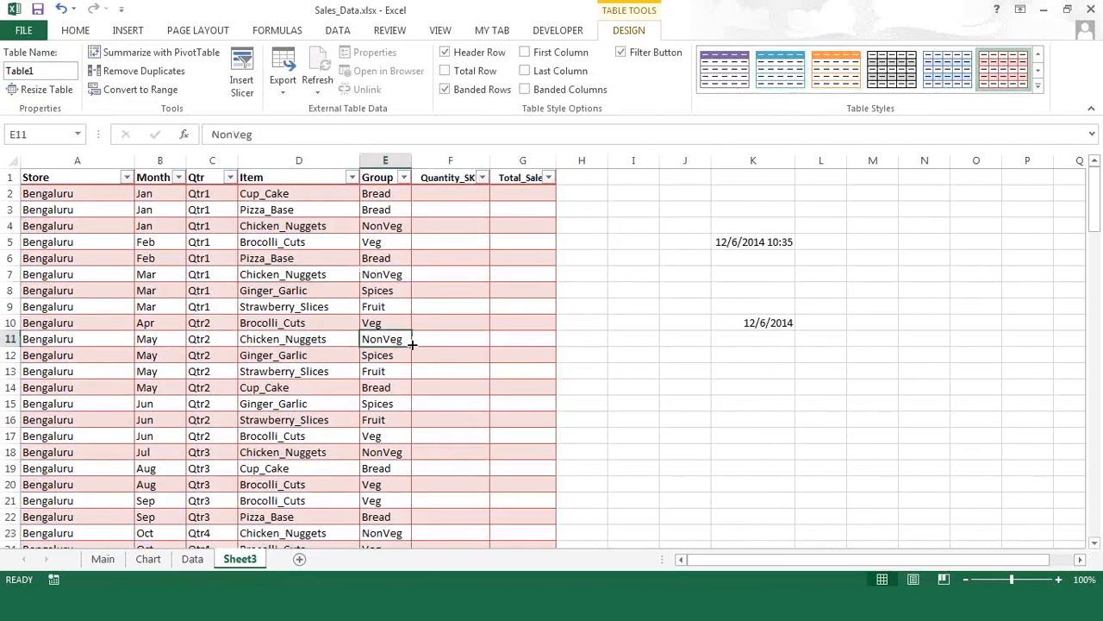
- View the filter options of the table's Quantity_SKU and Group columns without applying a filter
{"action": "left_click", "coordinate": [451, 194]}
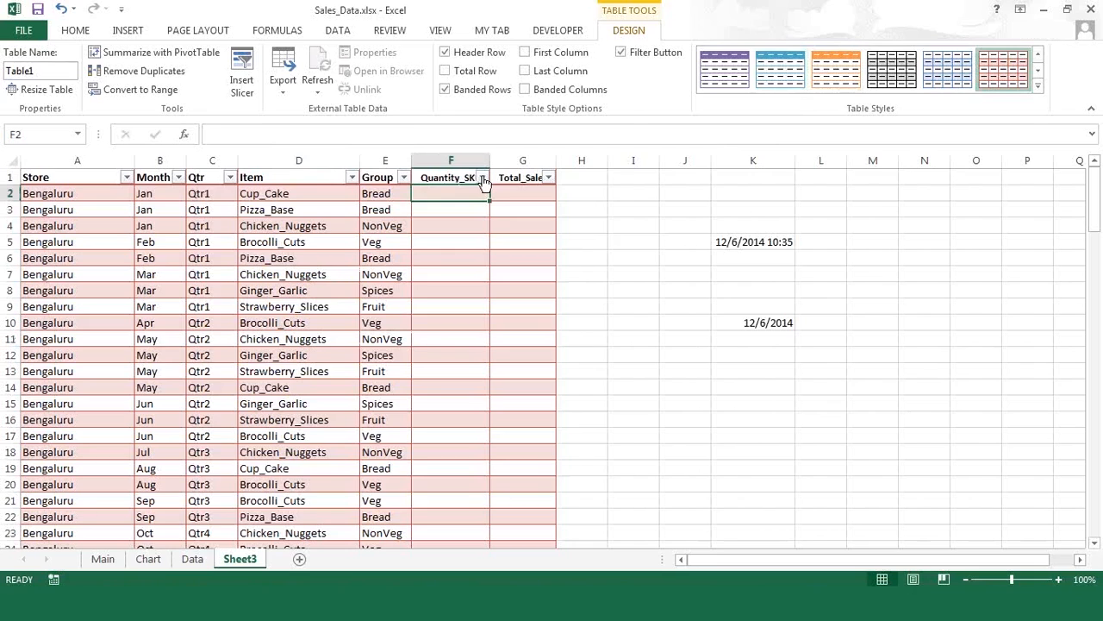
{"action": "left_click", "coordinate": [483, 178]}
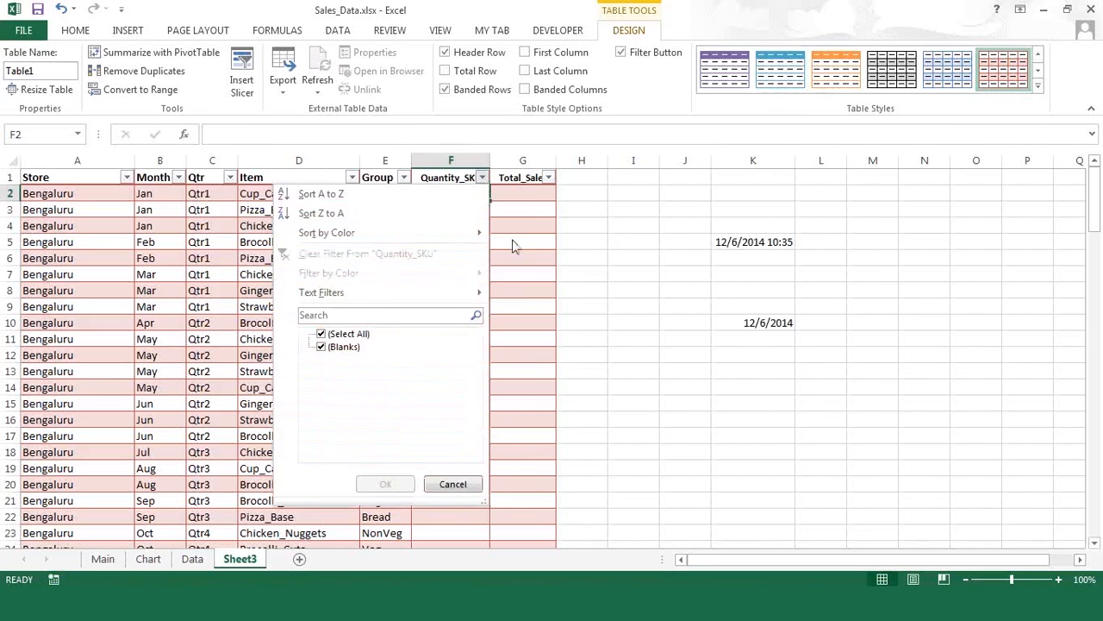
{"action": "left_click", "coordinate": [403, 178]}
{"action": "left_click", "coordinate": [404, 178]}
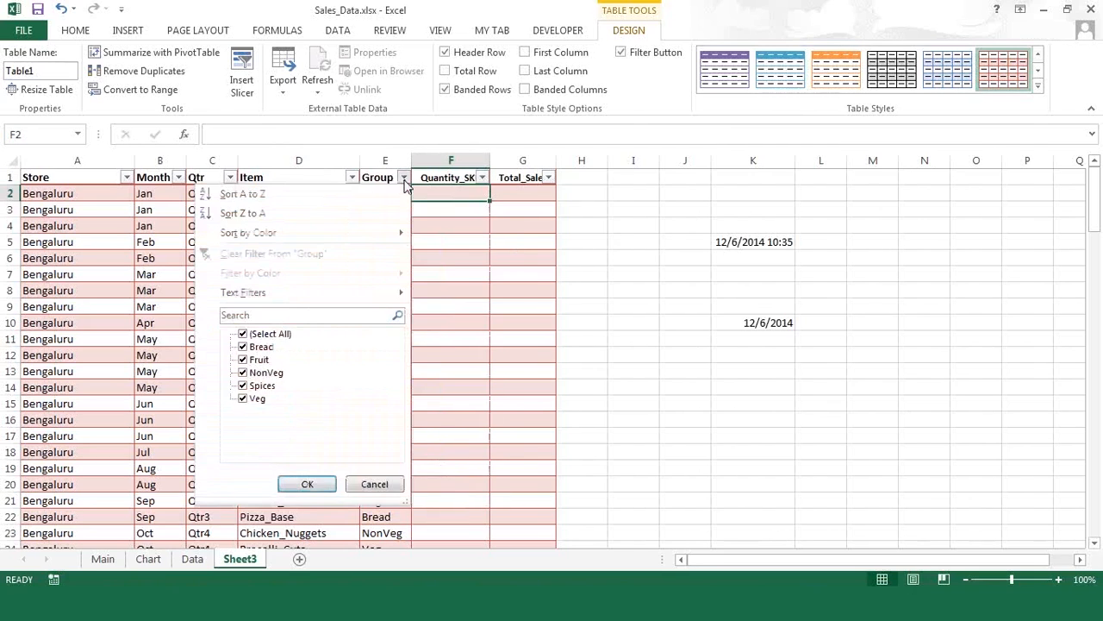
{"action": "left_click", "coordinate": [558, 319]}
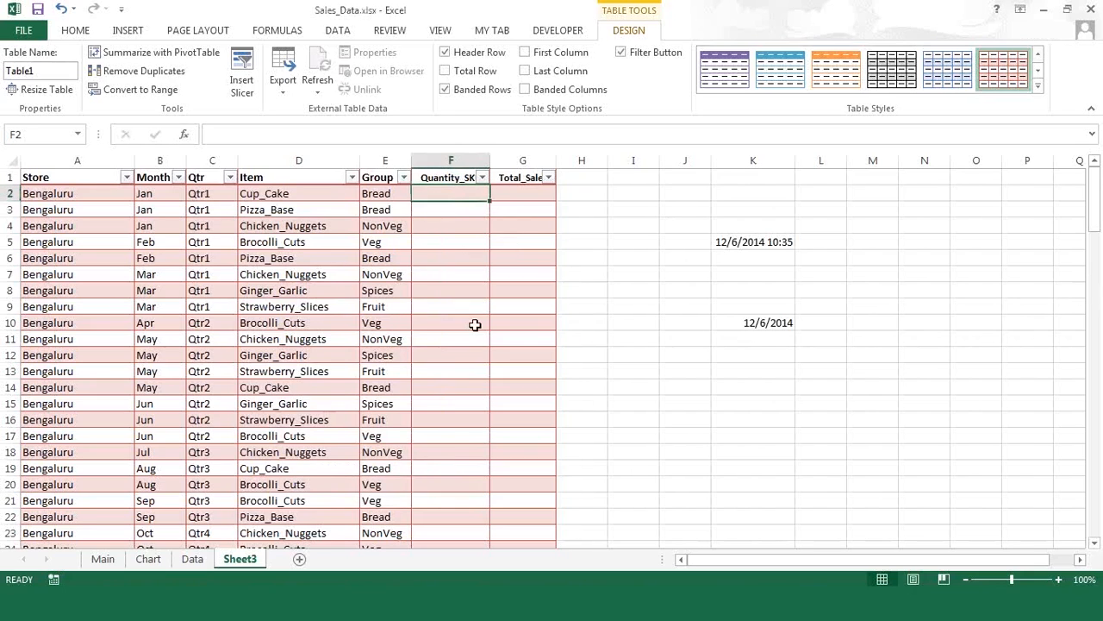
- Fill the table's Quantity_SKU column with random numbers using the formula =RANDBETWEEN(10,90) in cell F2
{"action": "type", "text": "="}
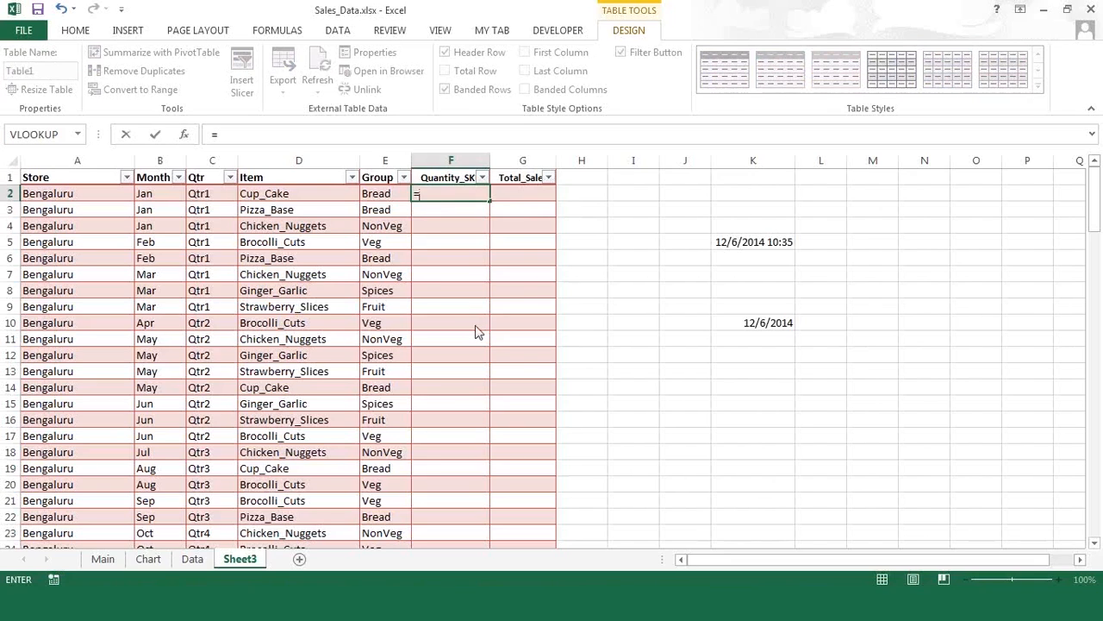
{"action": "type", "text": "rand"}
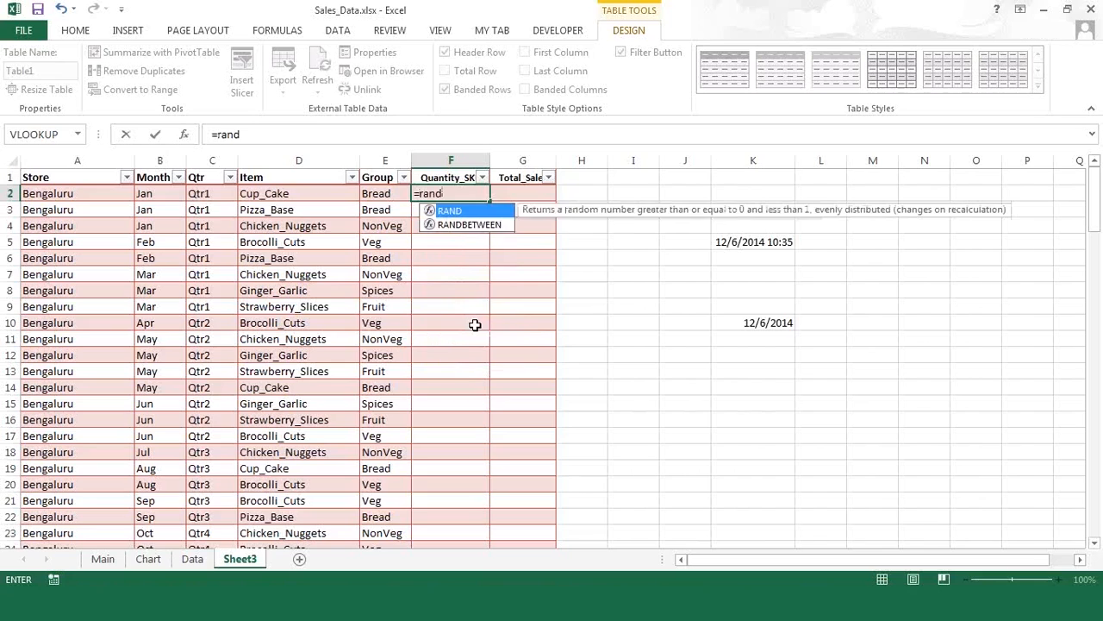
{"action": "key", "text": "Down"}
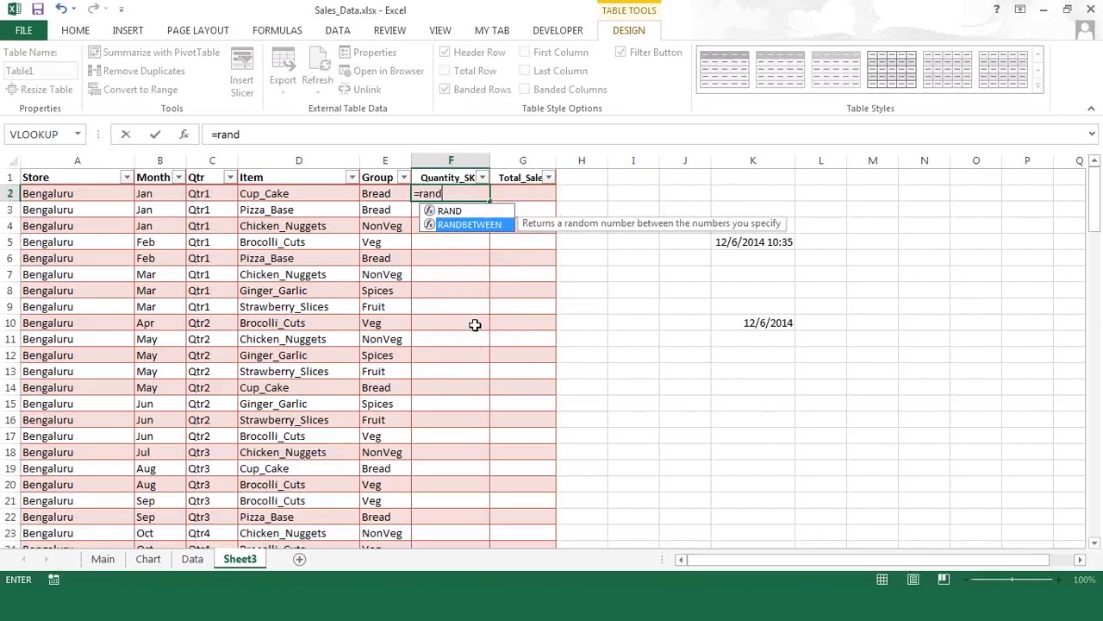
{"action": "key", "text": "Tab"}
{"action": "type", "text": "10,90"}
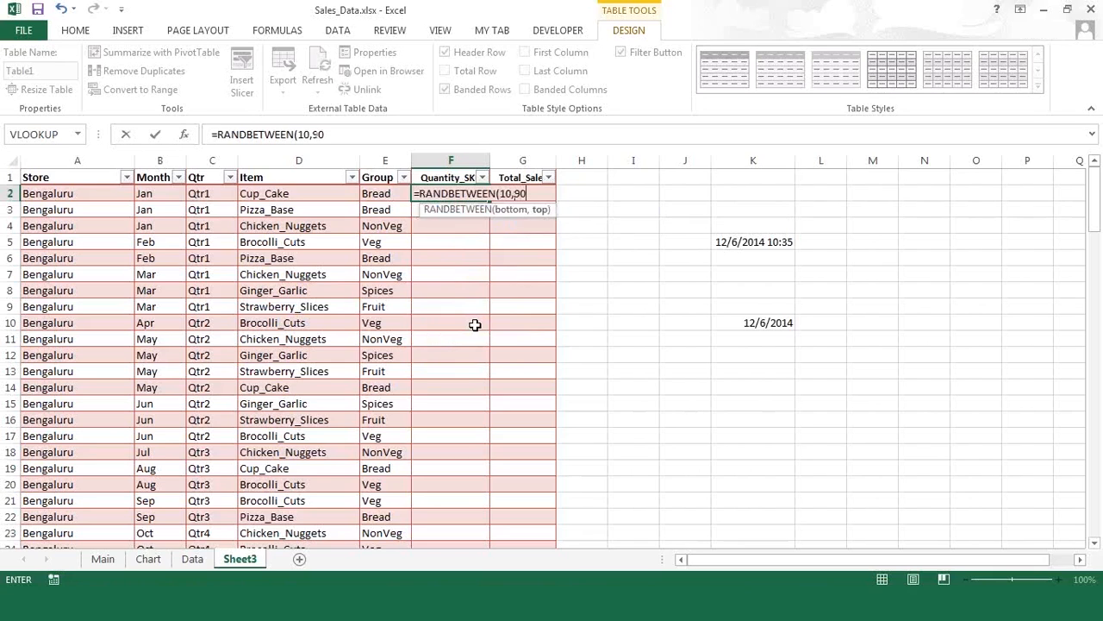
{"action": "type", "text": ")"}
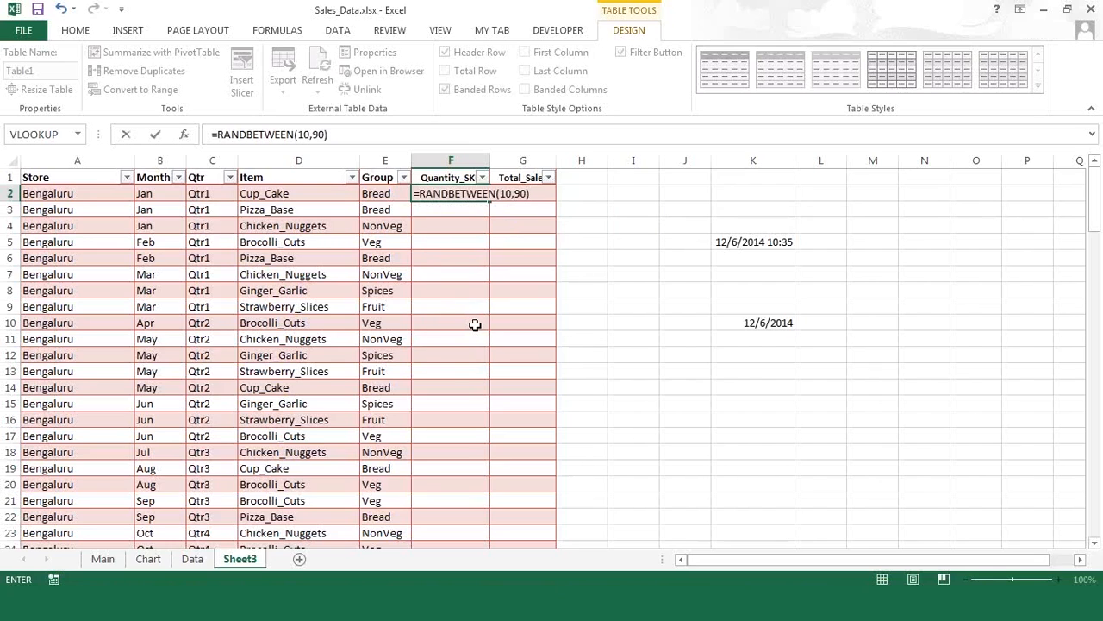
{"action": "key", "text": "Return"}
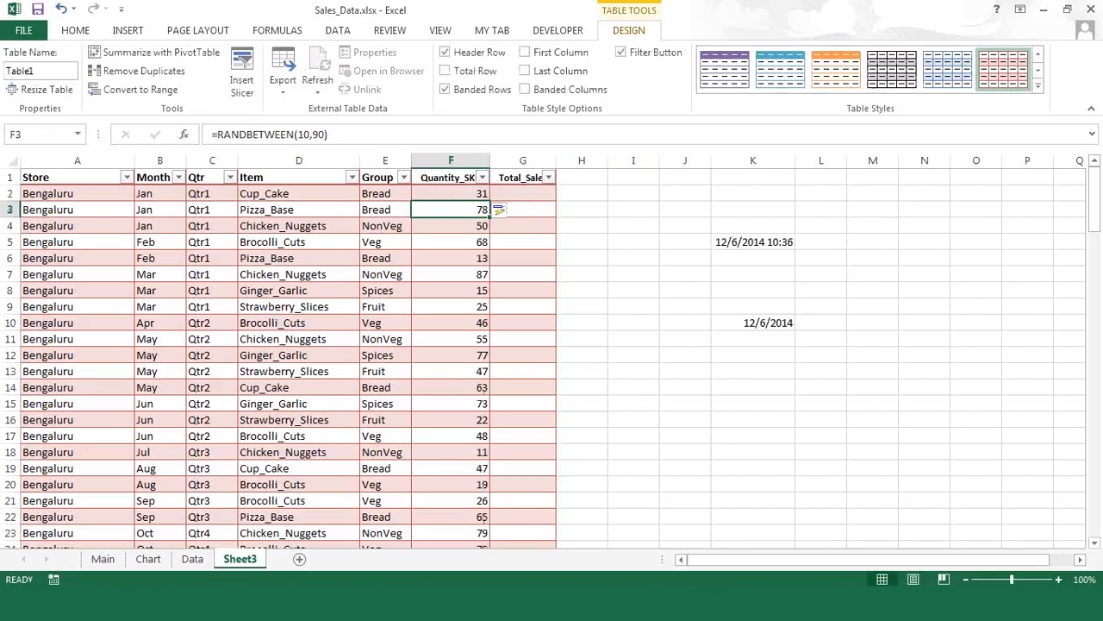
- Fill the table's Total_Sales column with random numbers using the formula =RANDBETWEEN(1000,5000) in cell G2
{"action": "left_click", "coordinate": [525, 196]}
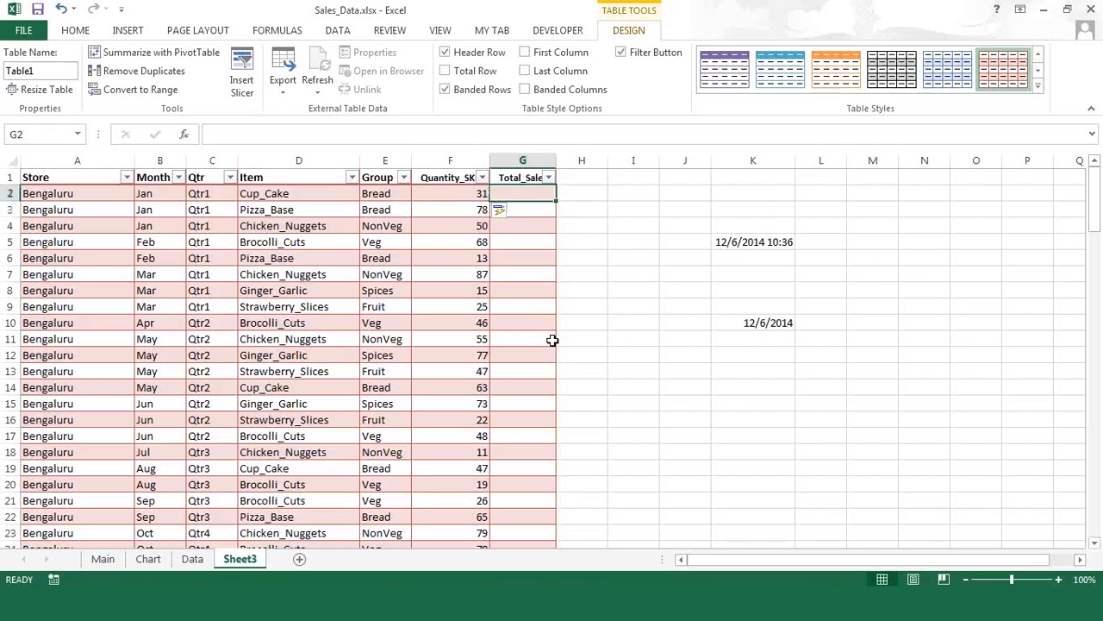
{"action": "left_click", "coordinate": [388, 296]}
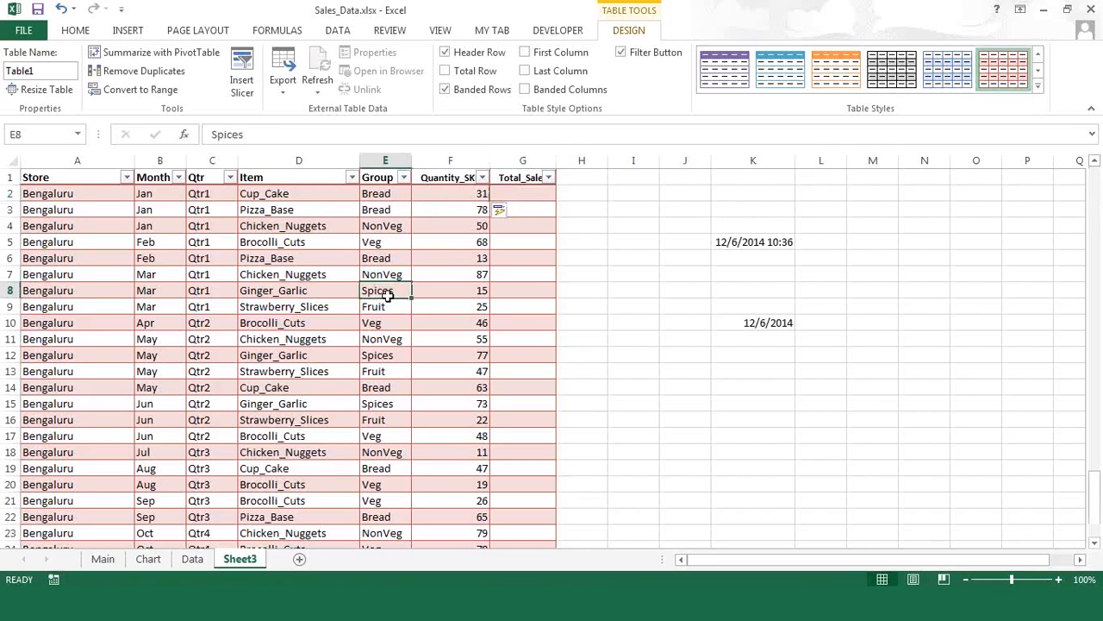
{"action": "key", "text": "ctrl+Down"}
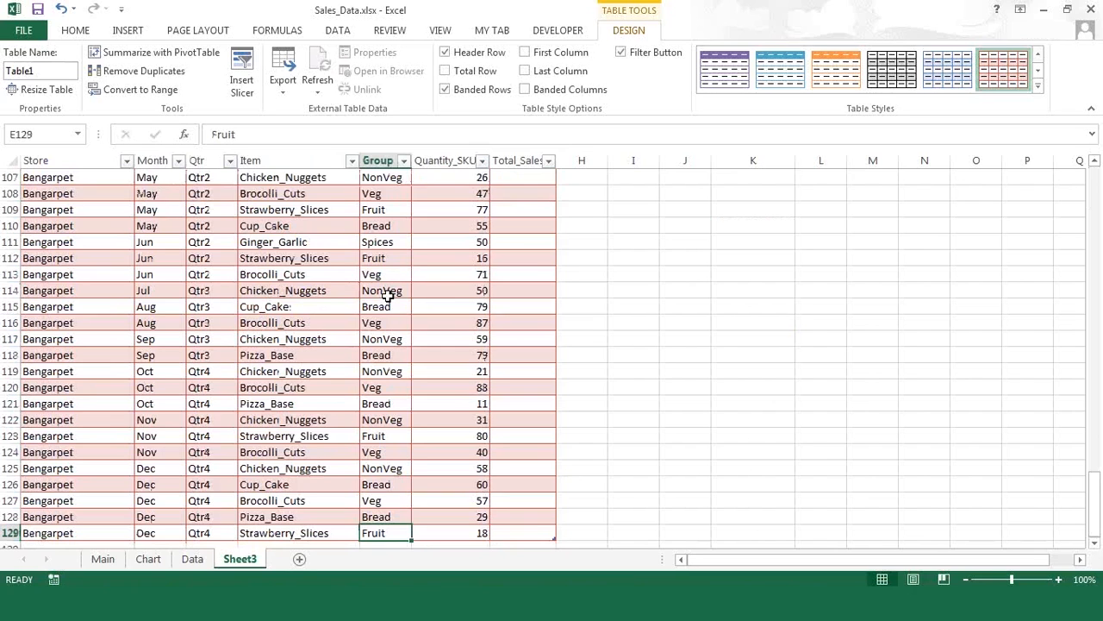
{"action": "key", "text": "ctrl+Up"}
{"action": "key", "text": "Down"}
{"action": "key", "text": "Right"}
{"action": "key", "text": "Right"}
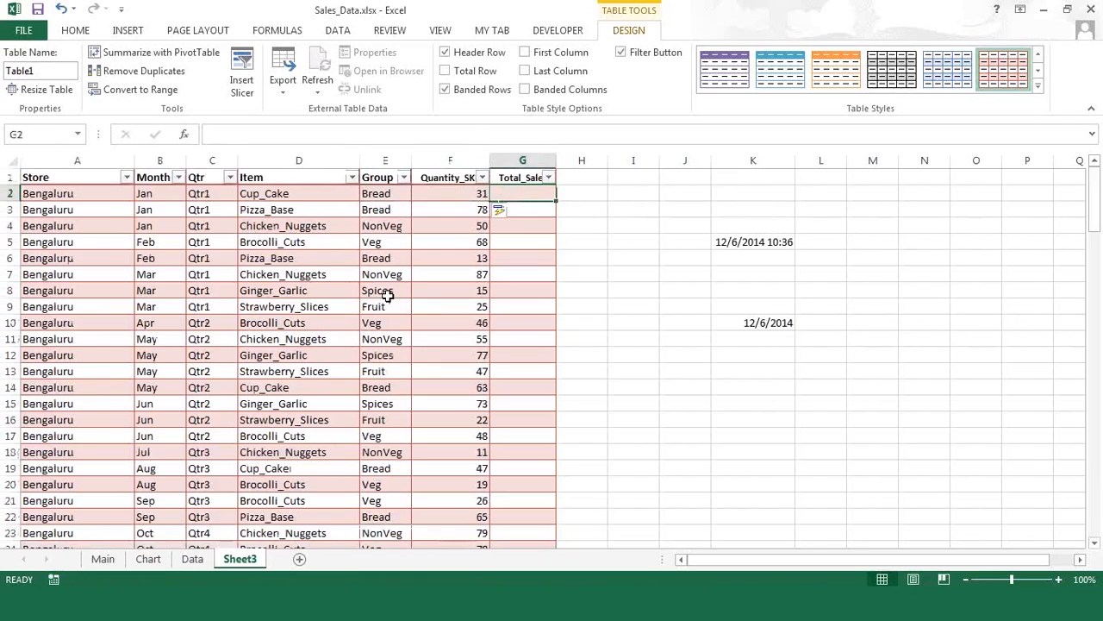
{"action": "type", "text": "=ran"}
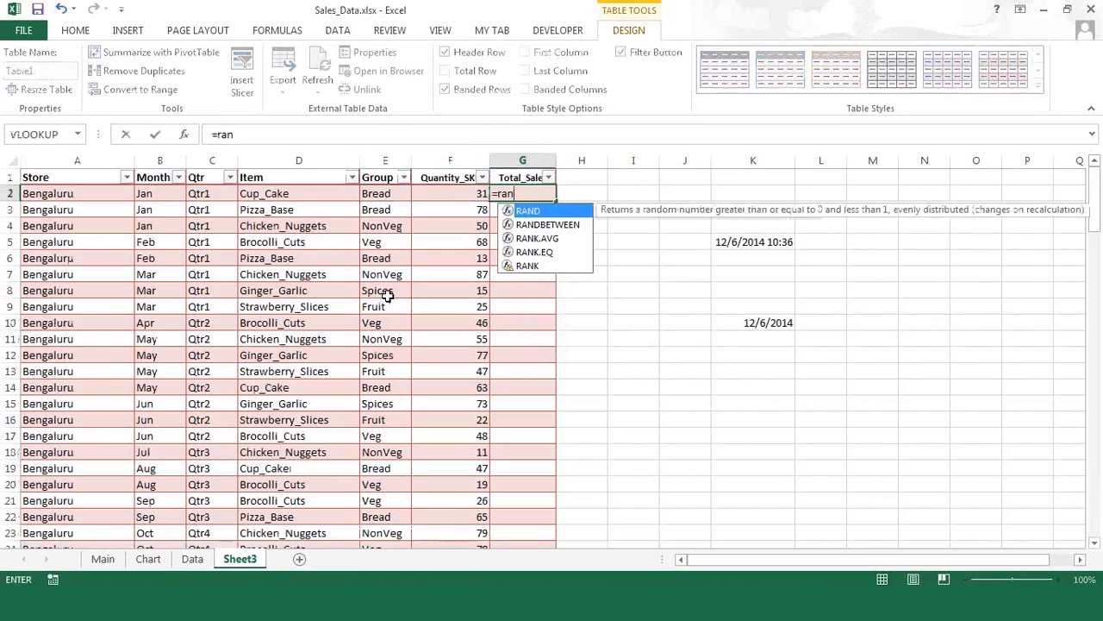
{"action": "key", "text": "Down"}
{"action": "key", "text": "Tab"}
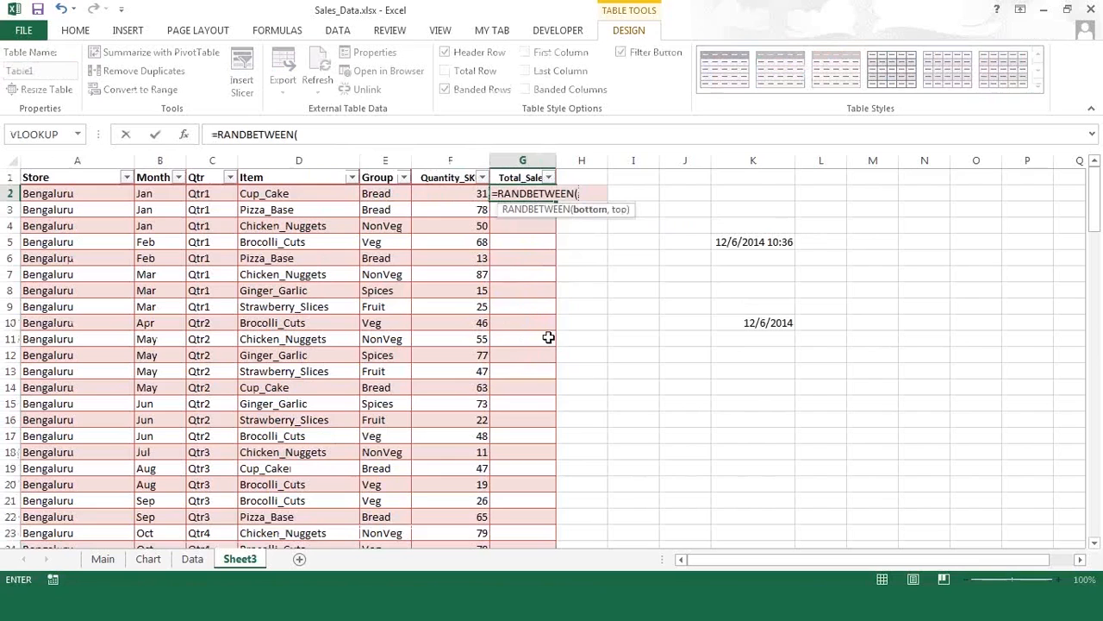
{"action": "type", "text": "1000,5000)"}
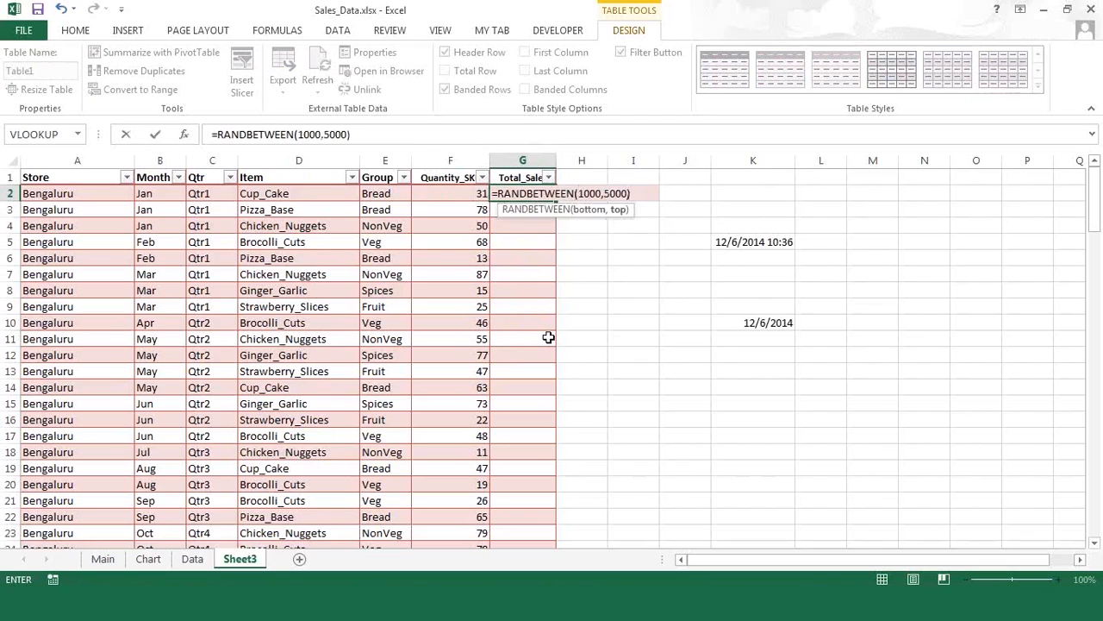
{"action": "key", "text": "Return"}
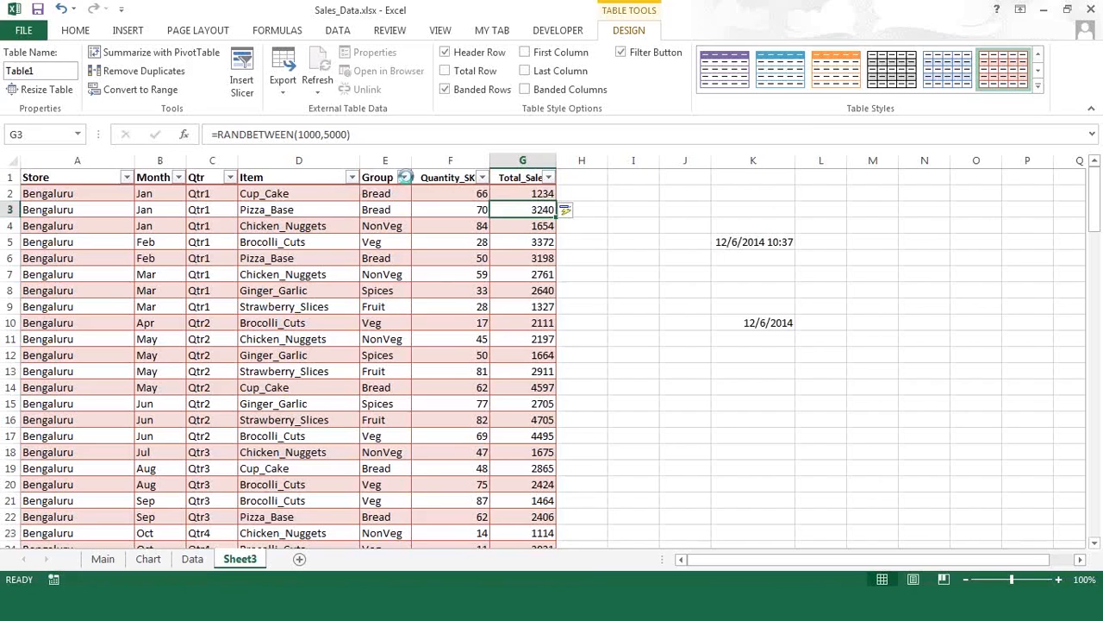
- Recalculate the sheet to refresh the random figures, and inspect the formula in cell K5
{"action": "left_click", "coordinate": [404, 178]}
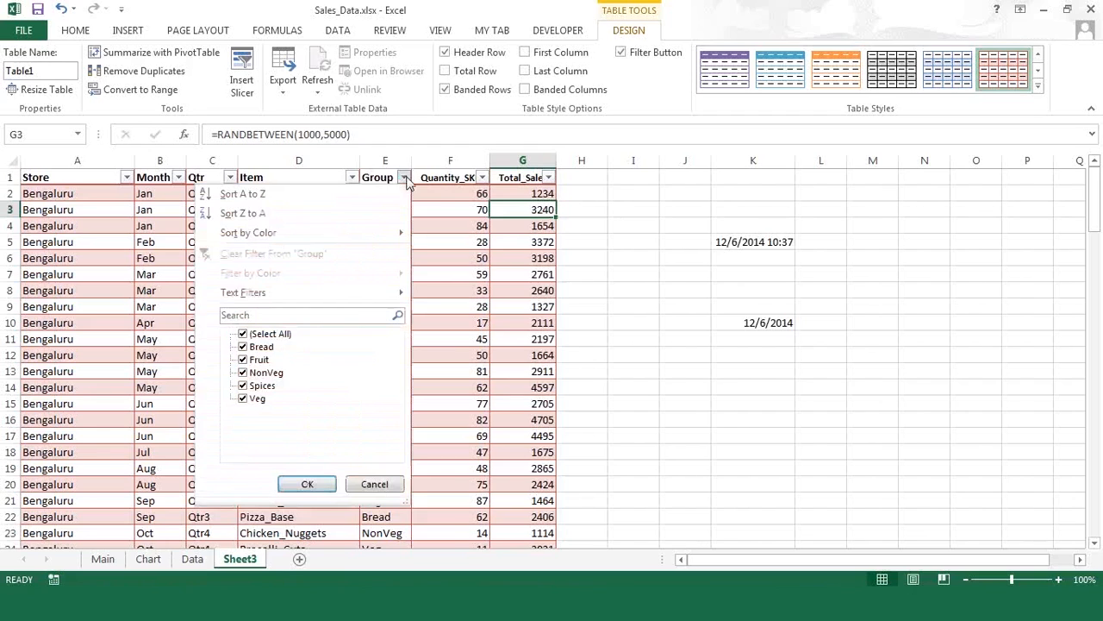
{"action": "left_click", "coordinate": [454, 247]}
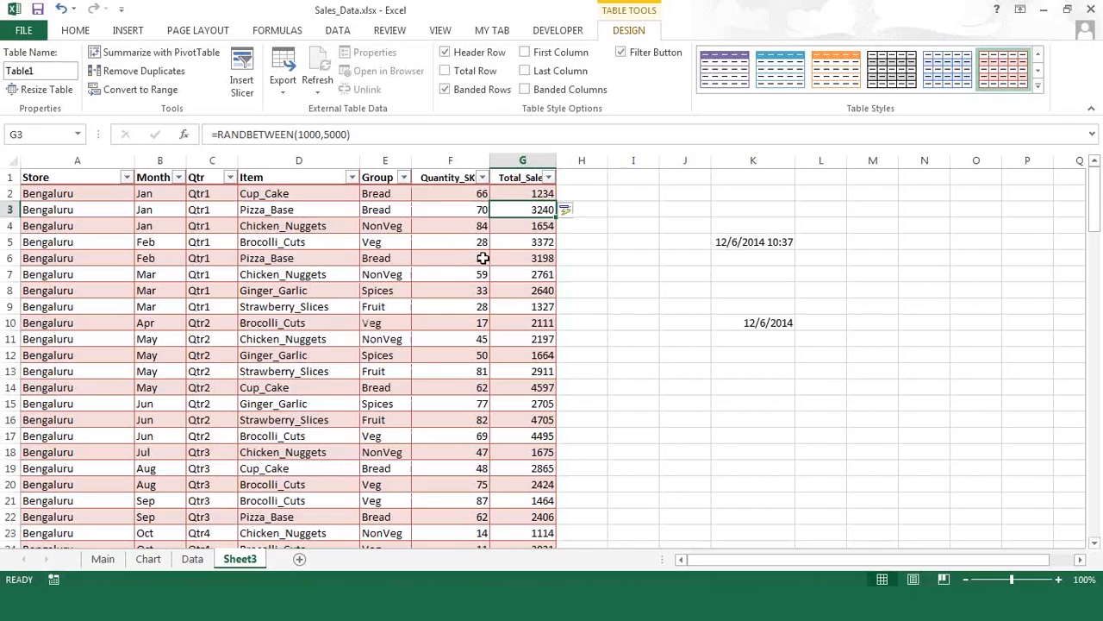
{"action": "key", "text": "Down"}
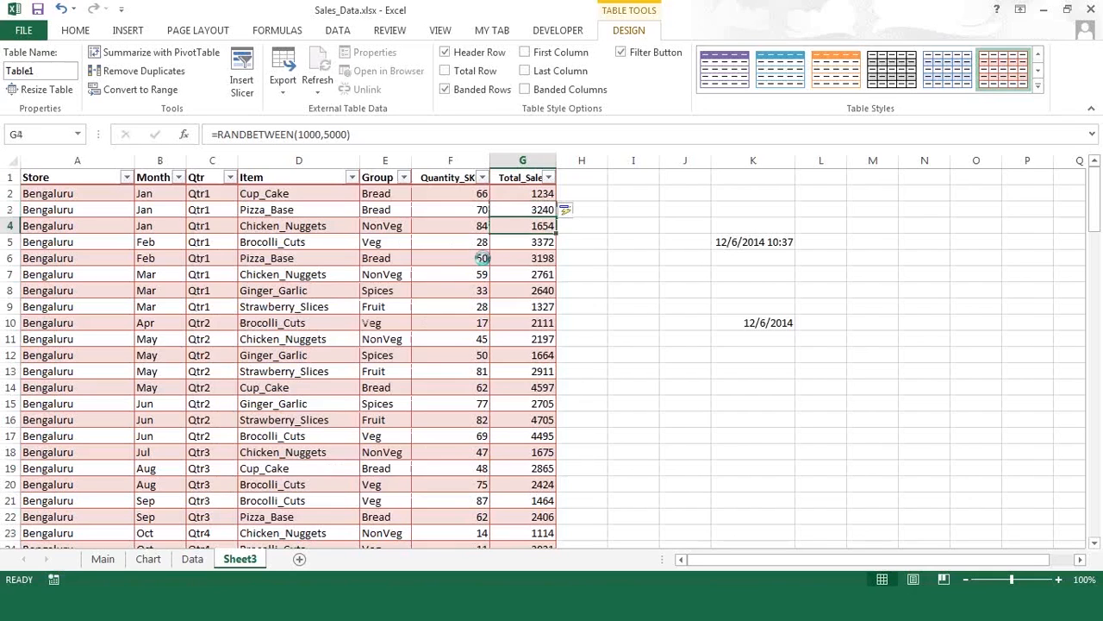
{"action": "key", "text": "F9"}
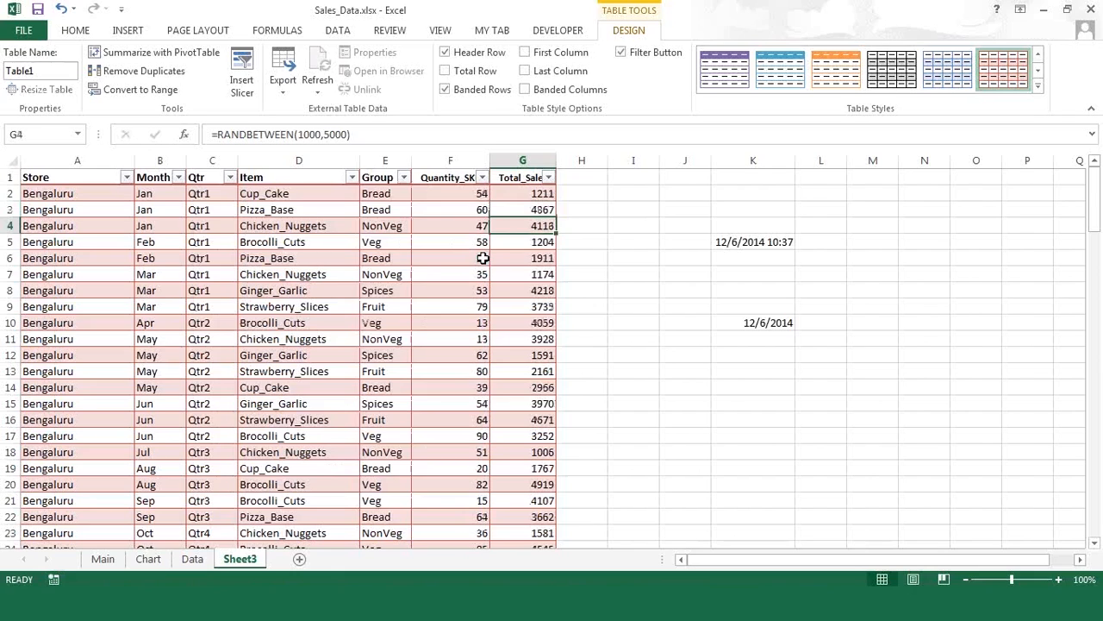
{"action": "left_click", "coordinate": [750, 241]}
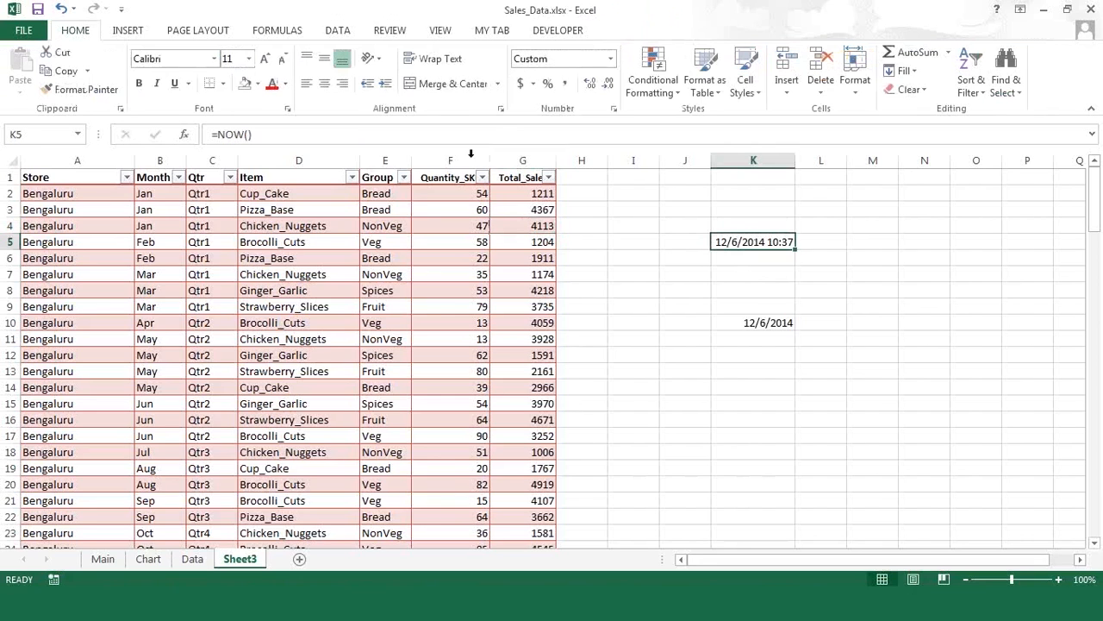
- Replace the RANDBETWEEN formulas in F2:G129 with static results by pasting the range over itself as values and number formats
{"action": "left_click_drag", "start_coordinate": [460, 159], "coordinate": [522, 161]}
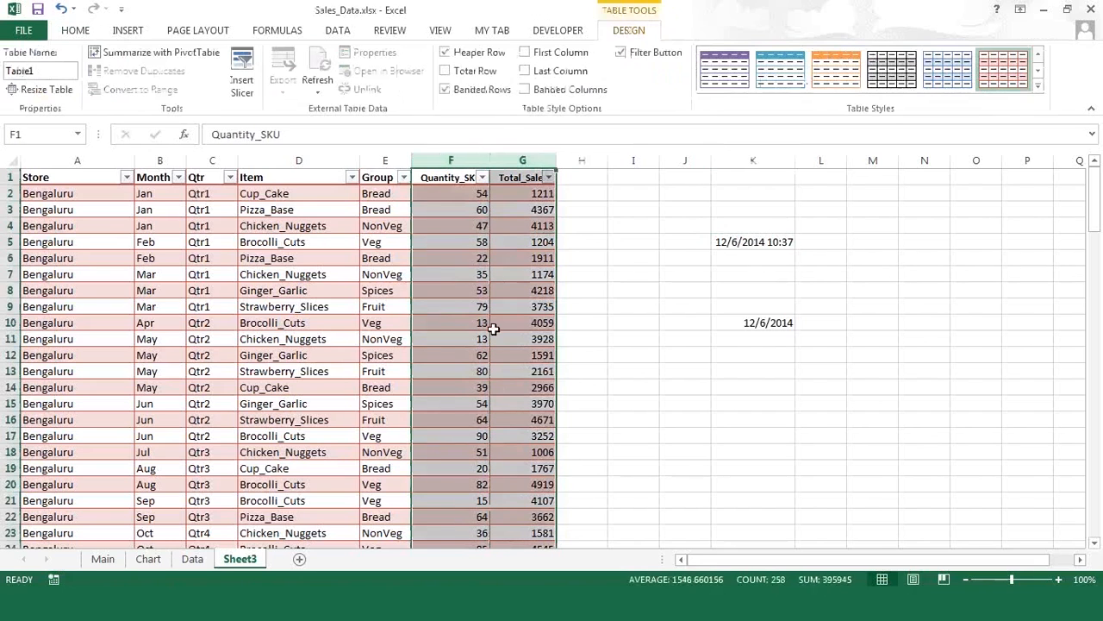
{"action": "key", "text": "ctrl+c"}
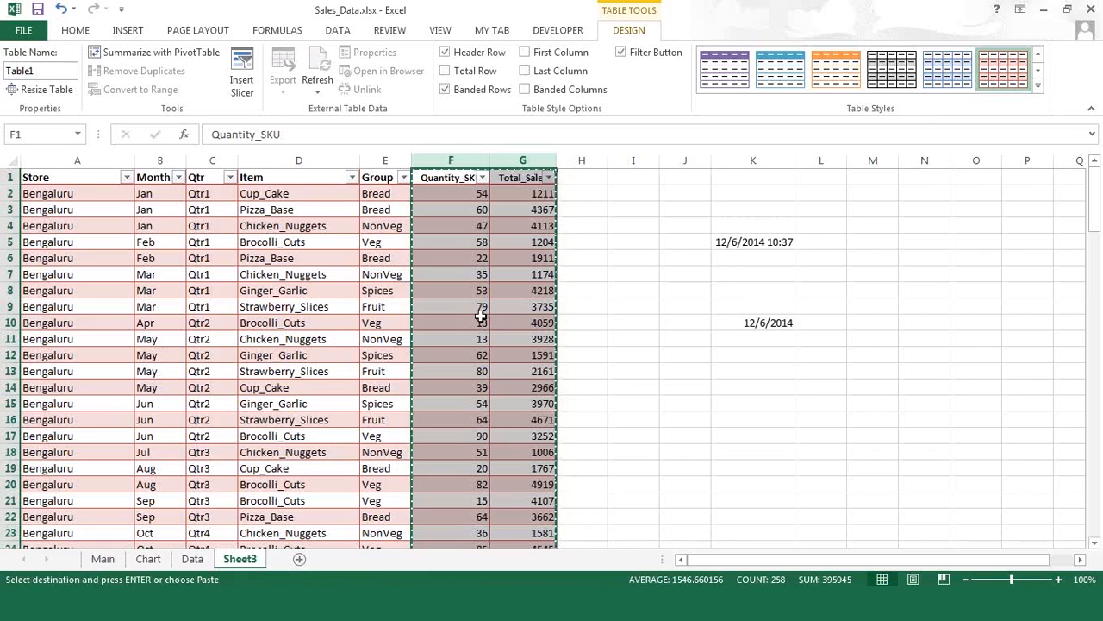
{"action": "key", "text": "Escape"}
{"action": "key", "text": "Down"}
{"action": "key", "text": "shift+Right"}
{"action": "key", "text": "ctrl+shift+Down"}
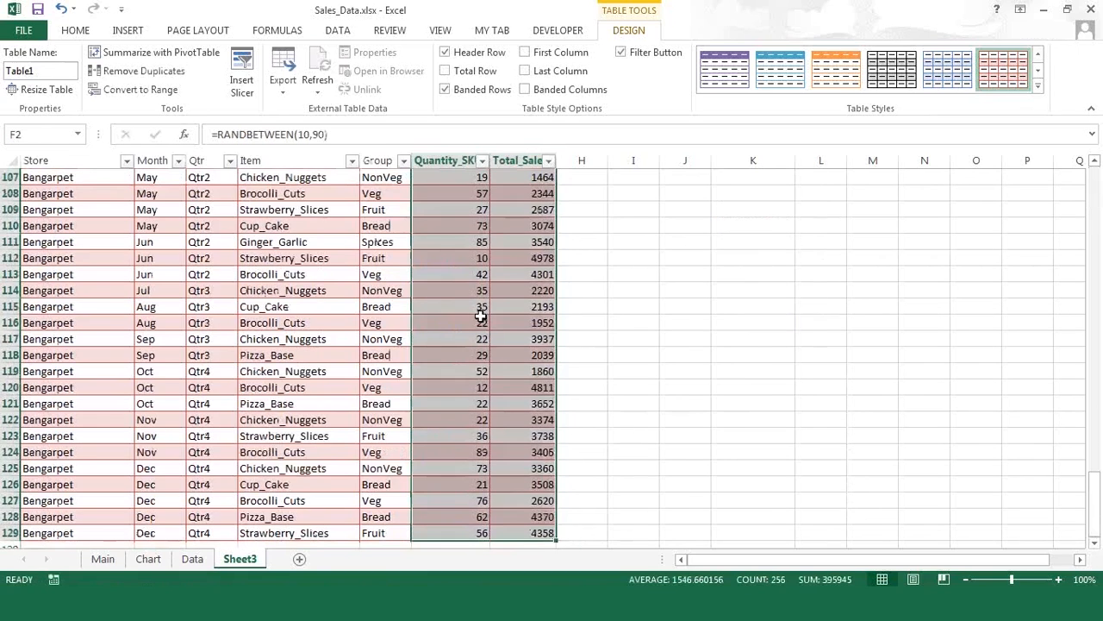
{"action": "key", "text": "ctrl+c"}
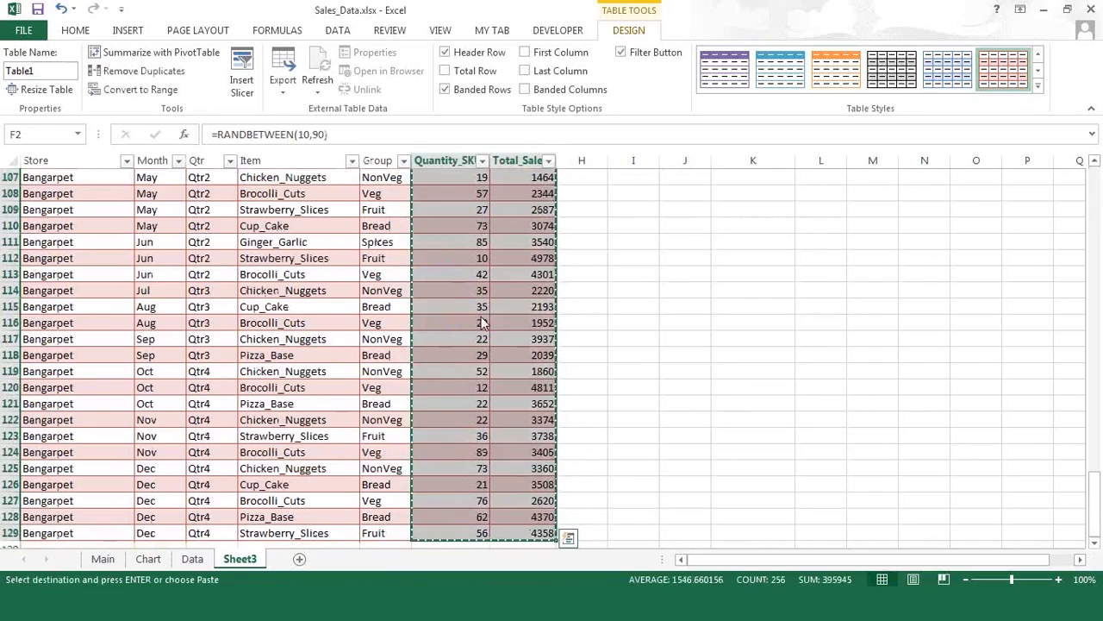
{"action": "right_click", "coordinate": [481, 318]}
{"action": "left_click", "coordinate": [557, 318]}
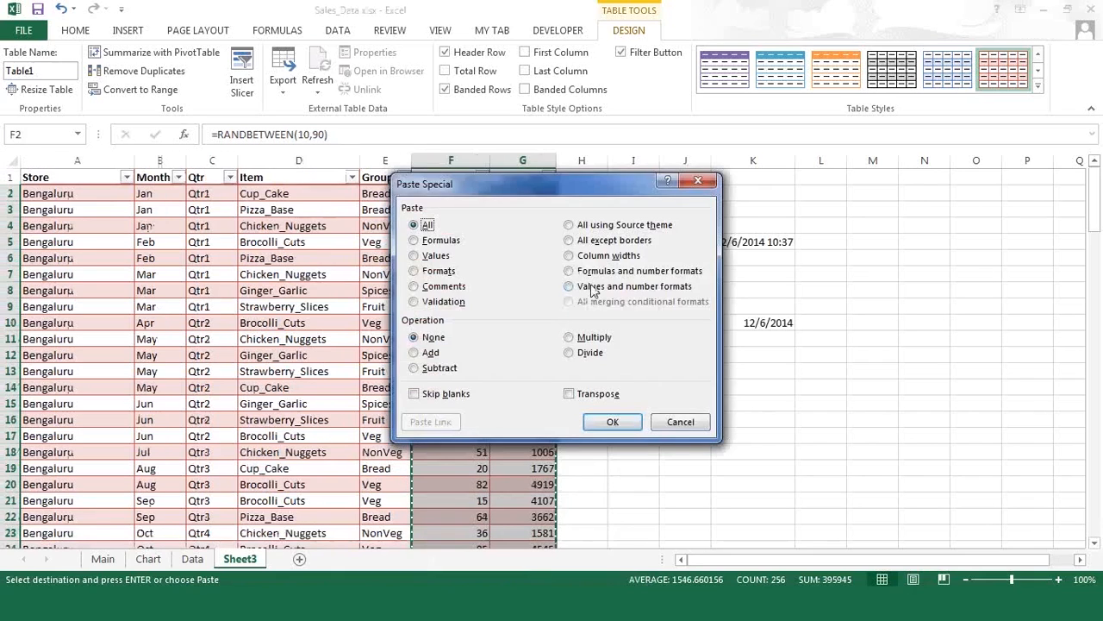
{"action": "left_click", "coordinate": [593, 287]}
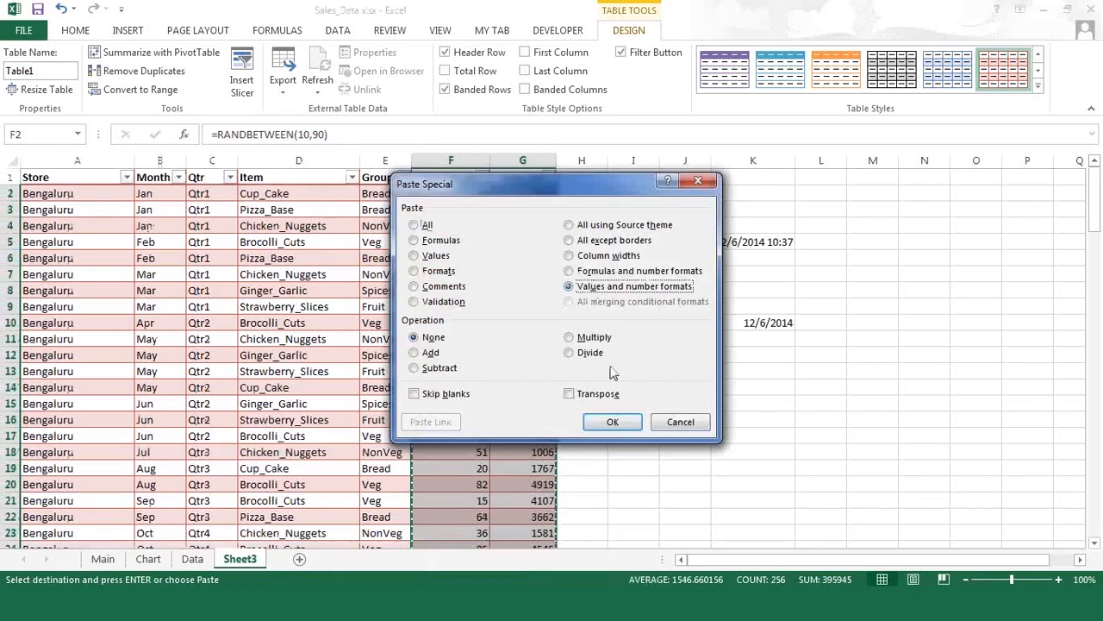
{"action": "left_click", "coordinate": [619, 425]}
{"action": "key", "text": "Escape"}
- Check the upper cells of the Quantity_SKU column for whether they hold plain values or formulas
{"action": "key", "text": "Up"}
{"action": "key", "text": "Down"}
{"action": "key", "text": "Down"}
{"action": "key", "text": "Down"}
{"action": "key", "text": "Down"}
{"action": "key", "text": "Up"}
{"action": "key", "text": "Up"}
{"action": "key", "text": "Down"}
{"action": "key", "text": "Up"}
{"action": "key", "text": "Up"}
{"action": "key", "text": "Down"}
{"action": "key", "text": "Down"}
{"action": "key", "text": "Down"}
{"action": "key", "text": "Down"}
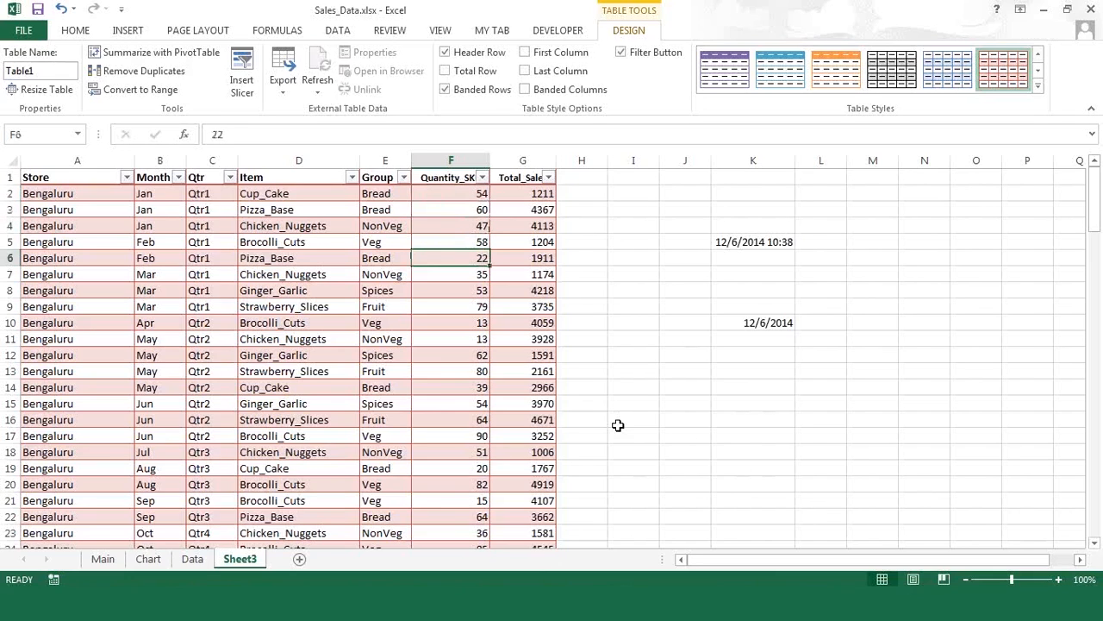
- View the sales figures on the Data sheet, and return to cell F2 on Sheet3
{"action": "left_click", "coordinate": [204, 565]}
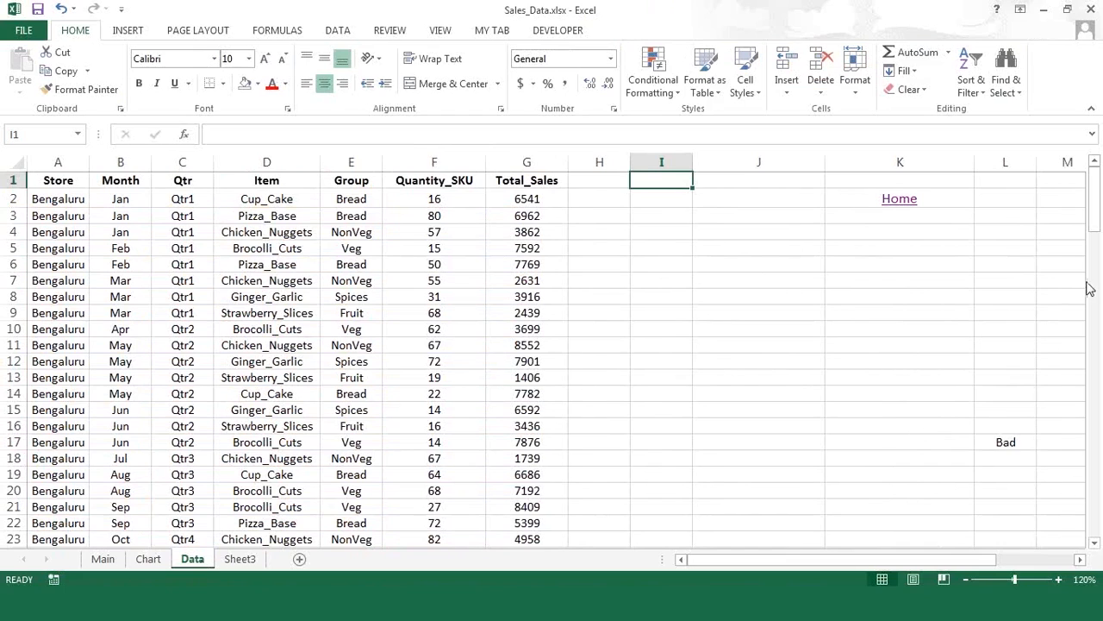
{"action": "key", "text": "alt+F11"}
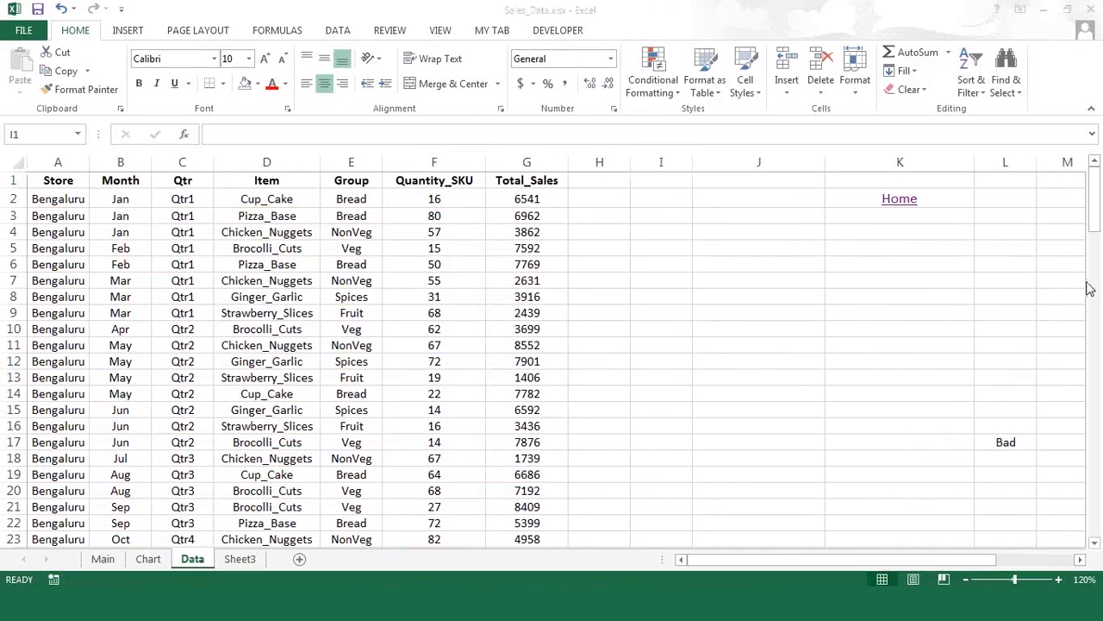
{"action": "left_click", "coordinate": [251, 560]}
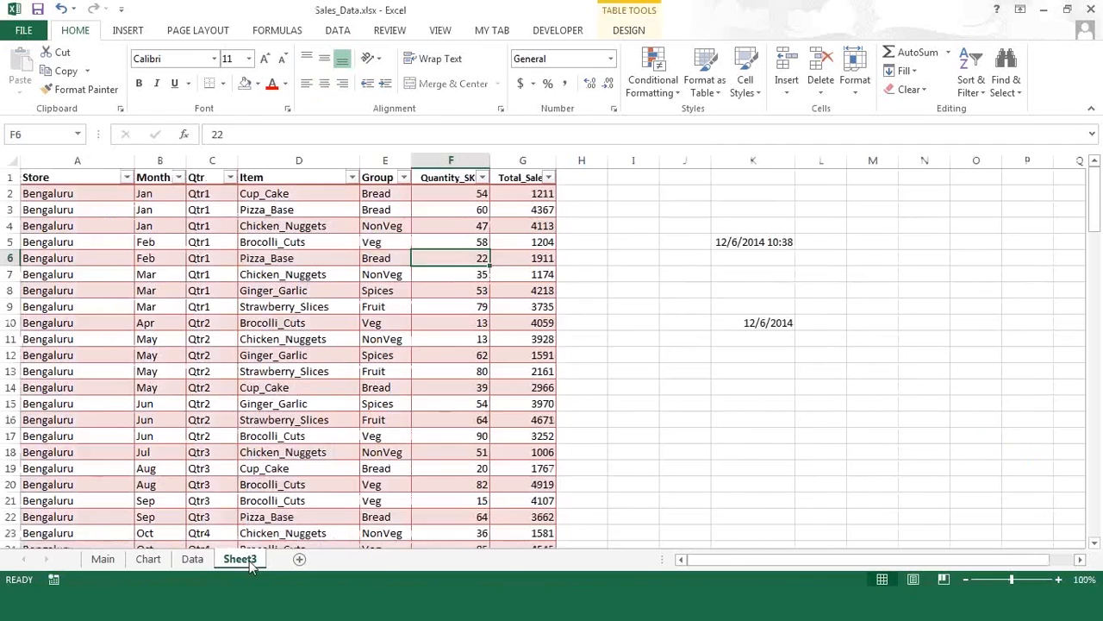
{"action": "left_click", "coordinate": [459, 194]}
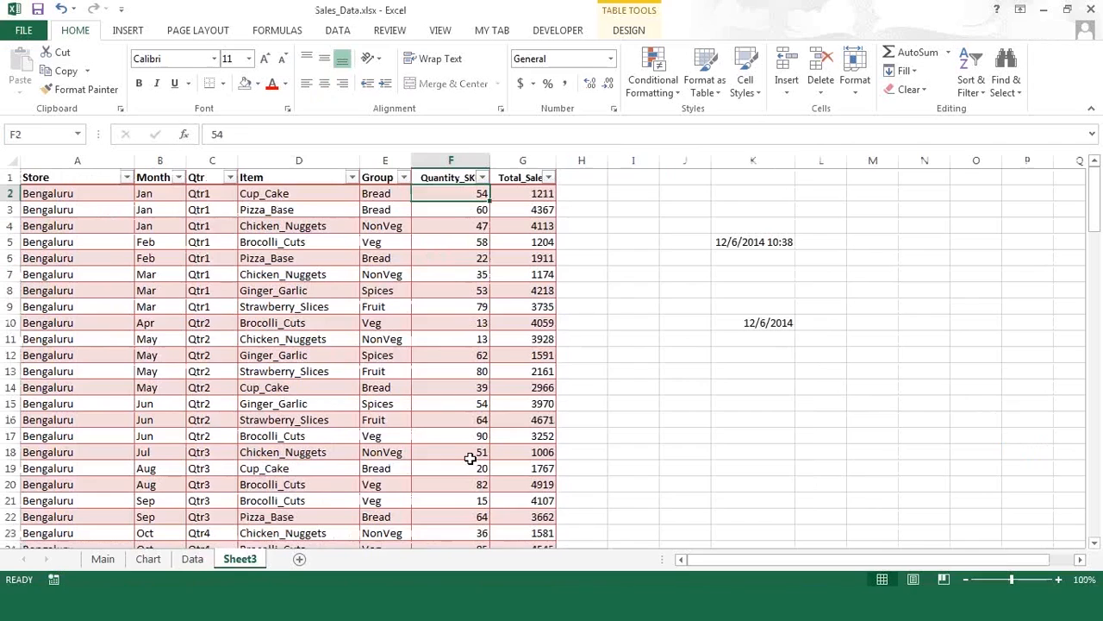